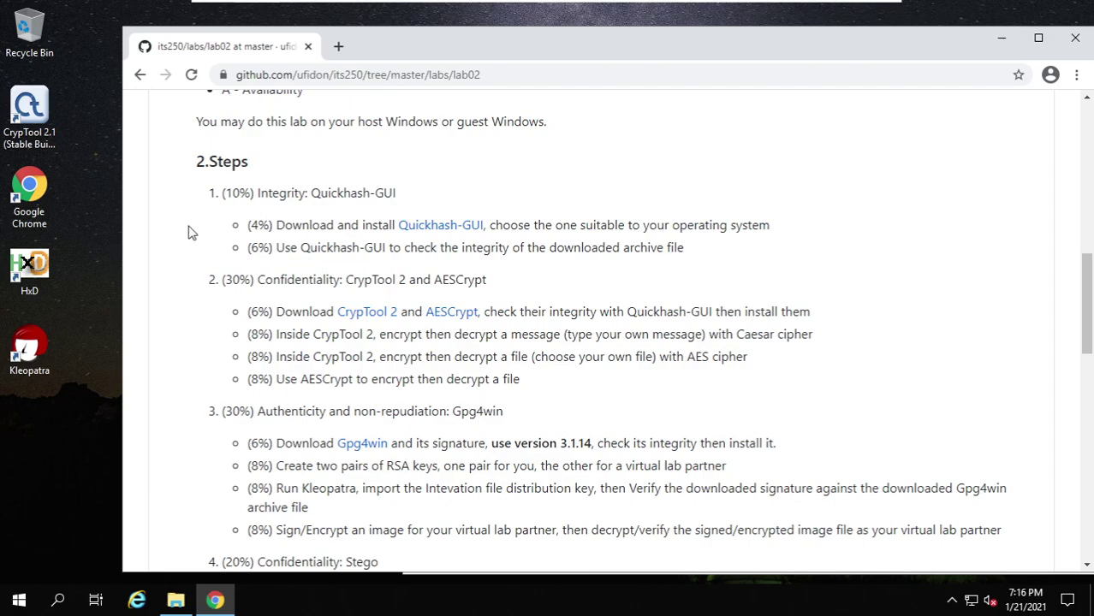
Open the lab's Quickhash-GUI link in a new browser tab and go to the QuickHash v3.2.0 Windows download page
{"action": "scroll", "coordinate": [181, 265], "scroll_direction": "up", "scroll_amount": 3}
{"action": "scroll", "coordinate": [180, 267], "scroll_direction": "down", "scroll_amount": 3}
{"action": "right_click", "coordinate": [447, 228]}
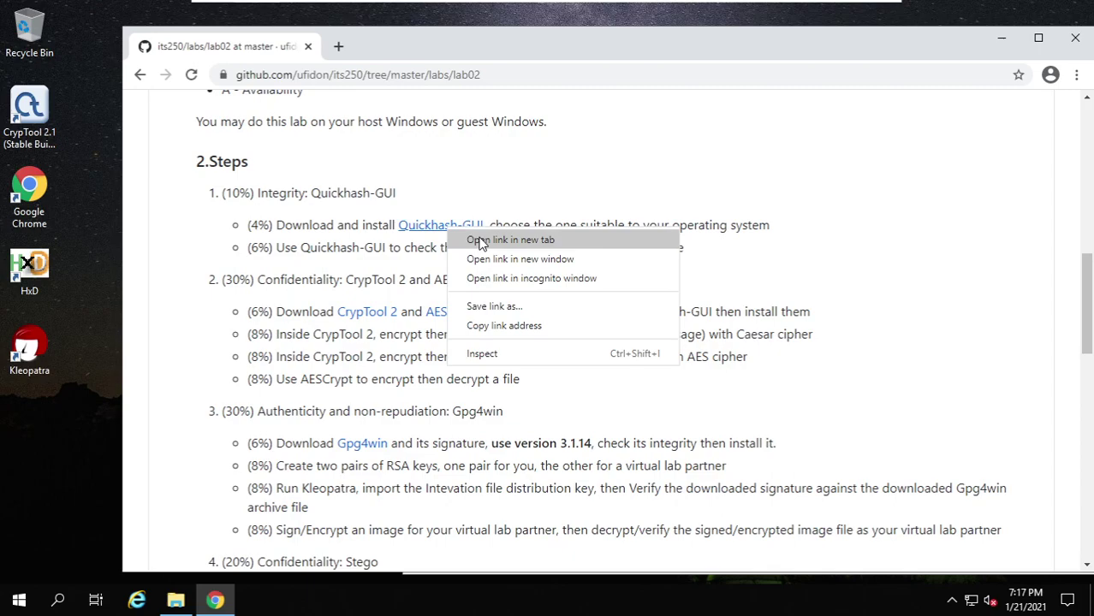
{"action": "left_click", "coordinate": [480, 241]}
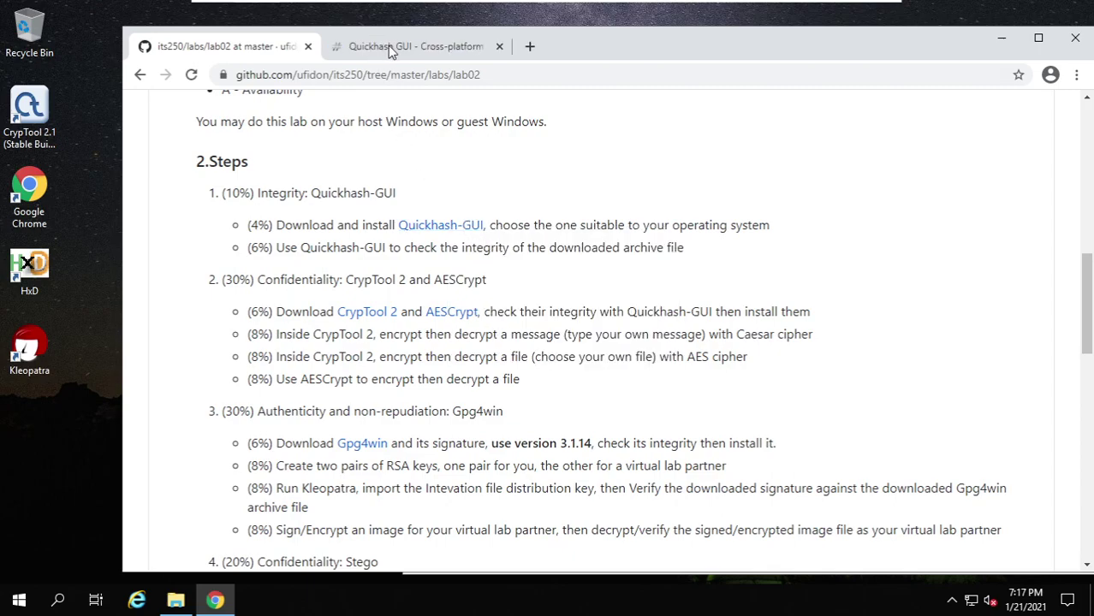
{"action": "left_click", "coordinate": [390, 49]}
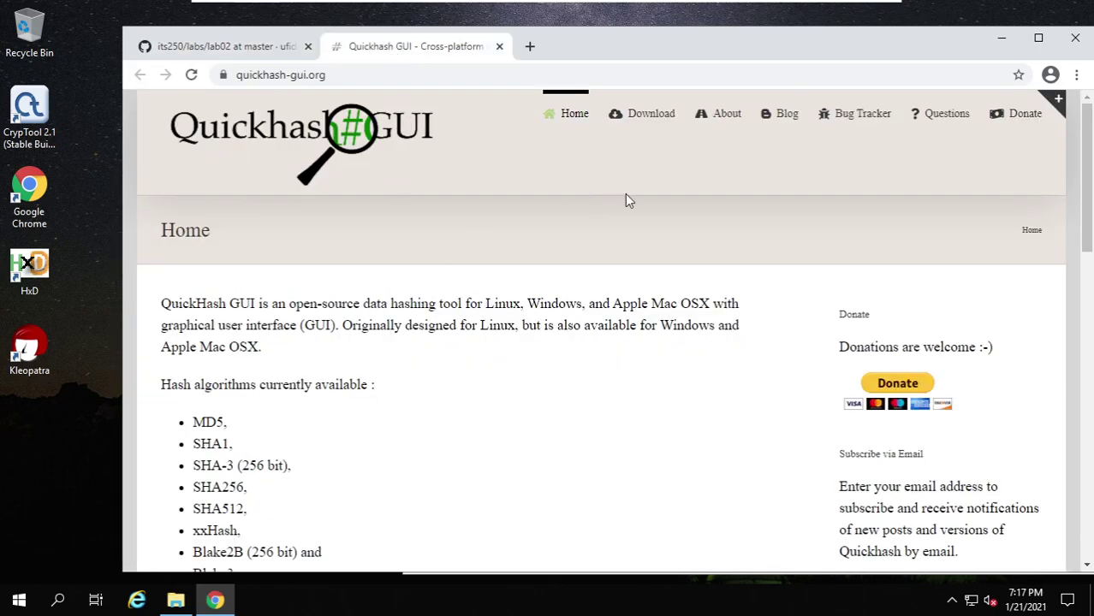
{"action": "left_click", "coordinate": [644, 114]}
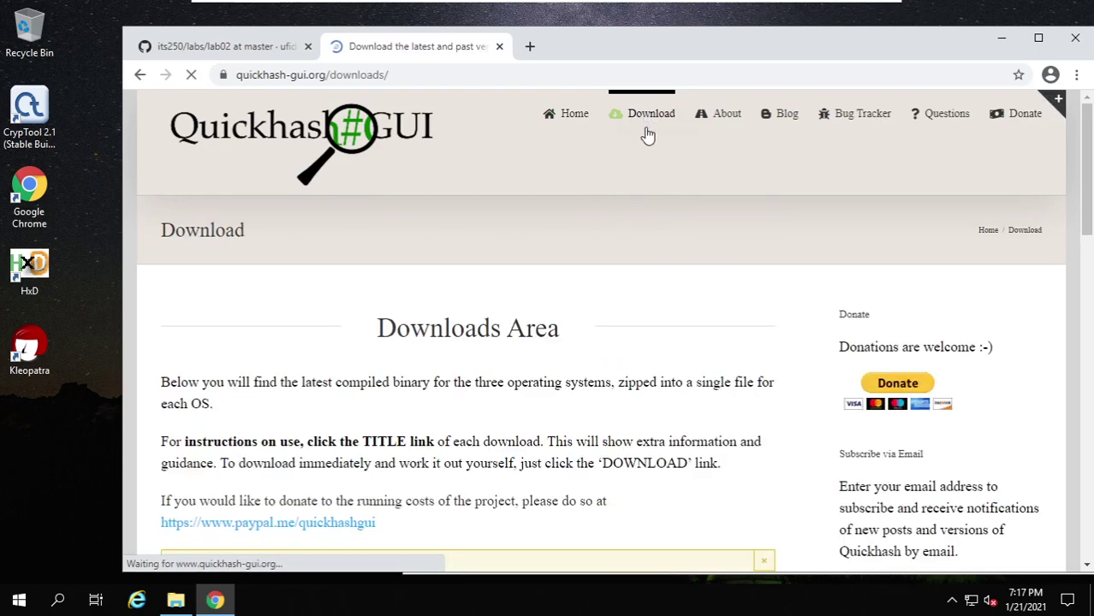
{"action": "mouse_move", "coordinate": [649, 124]}
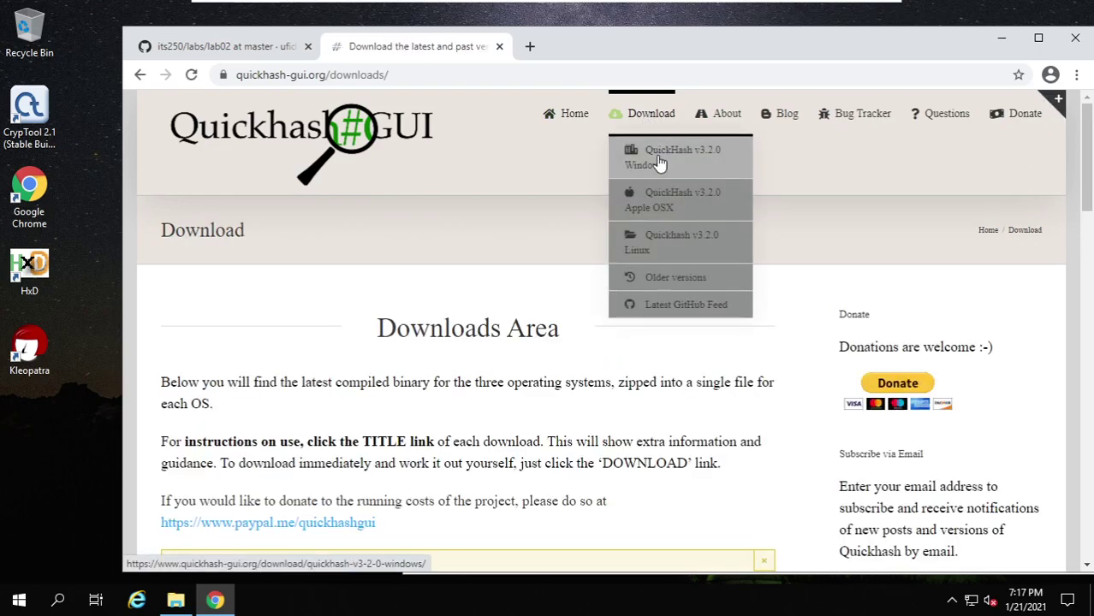
{"action": "left_click", "coordinate": [656, 160]}
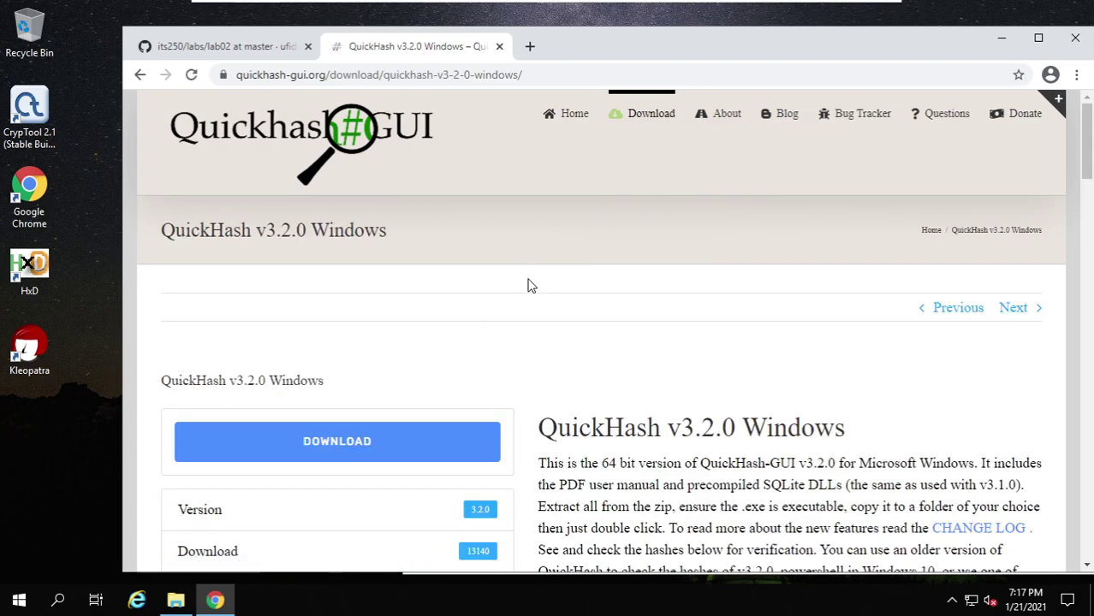
Examine the published SHA1 and SHA-256 entries for QuickHash-Windows-v3.2.0.zip on the download page
{"action": "scroll", "coordinate": [528, 286], "scroll_direction": "down", "scroll_amount": 3}
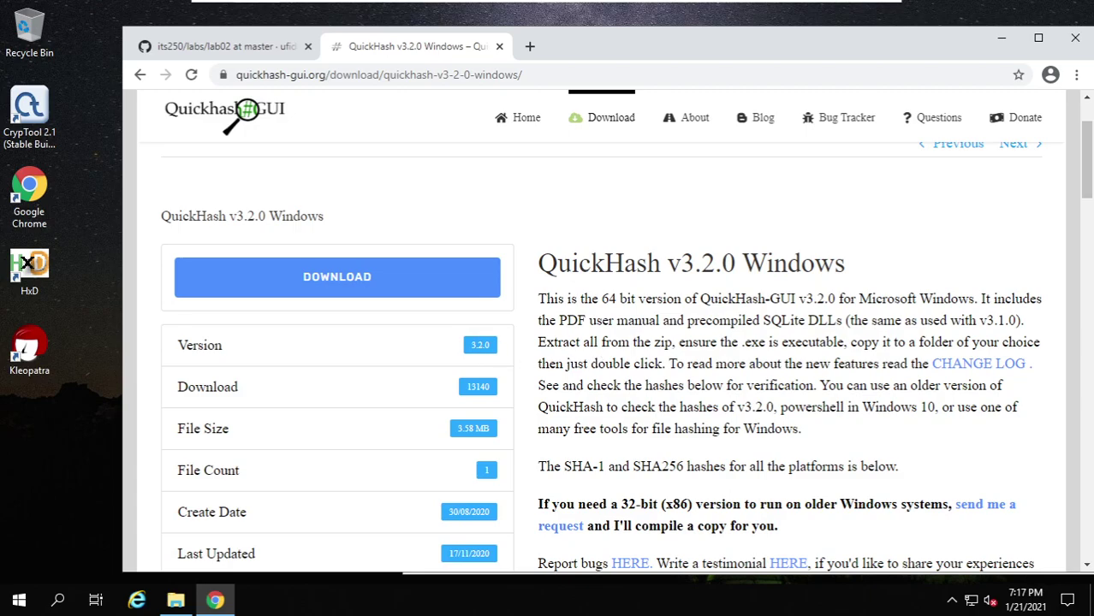
{"action": "scroll", "coordinate": [479, 345], "scroll_direction": "down", "scroll_amount": 1}
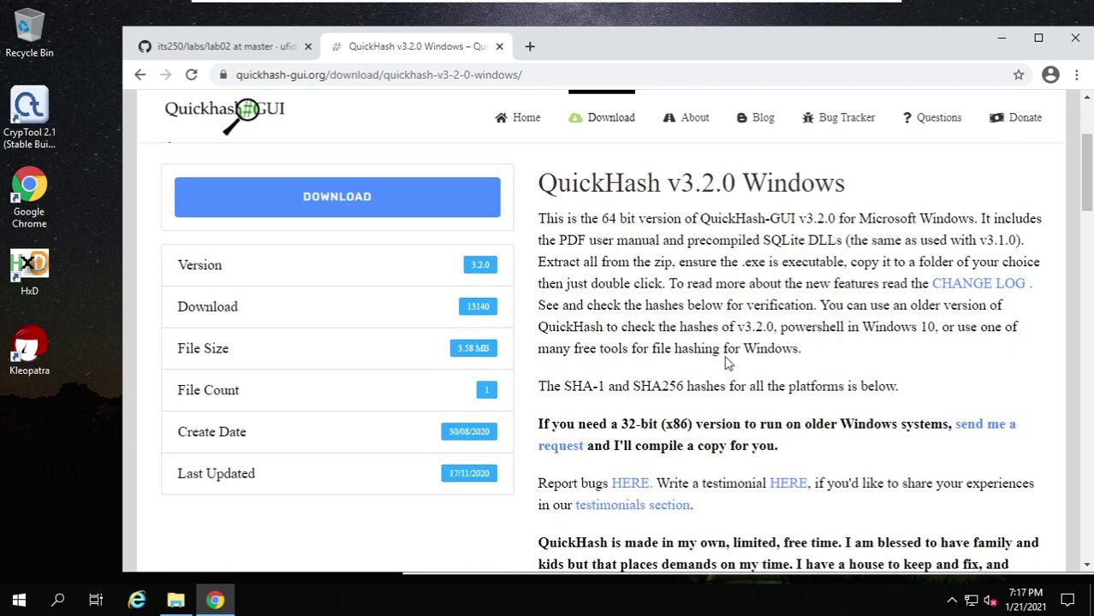
{"action": "scroll", "coordinate": [729, 341], "scroll_direction": "down", "scroll_amount": 4}
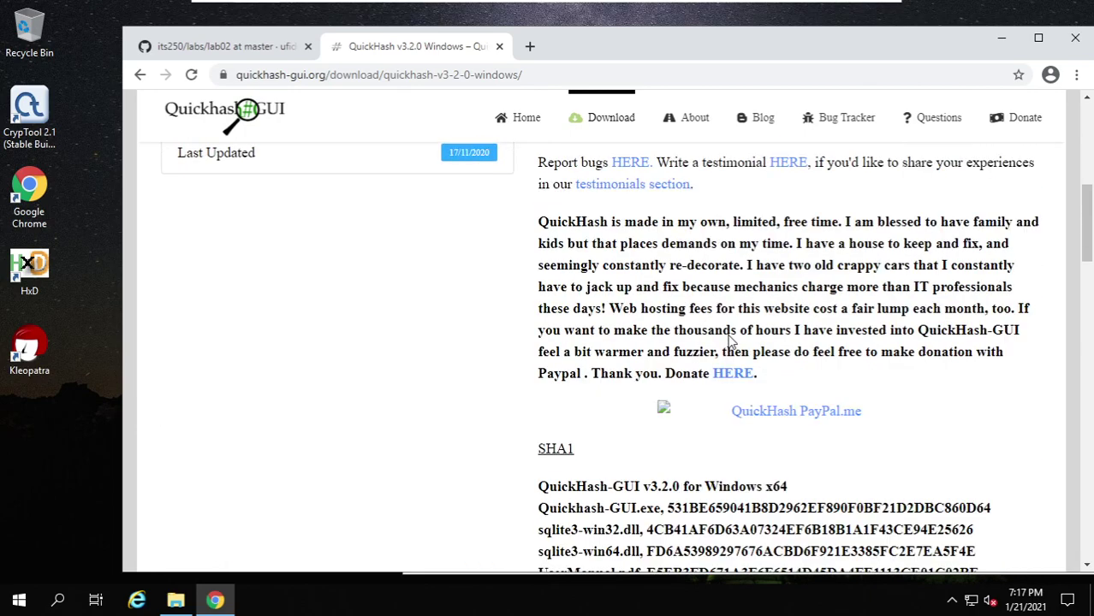
{"action": "scroll", "coordinate": [600, 333], "scroll_direction": "down", "scroll_amount": 3}
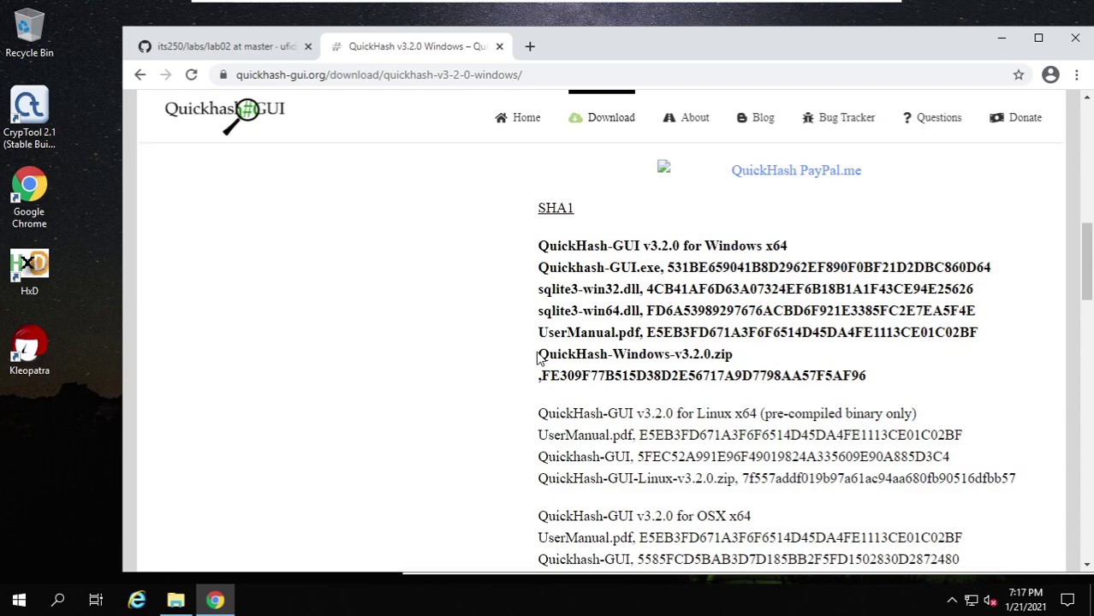
{"action": "left_click_drag", "start_coordinate": [539, 353], "coordinate": [736, 357]}
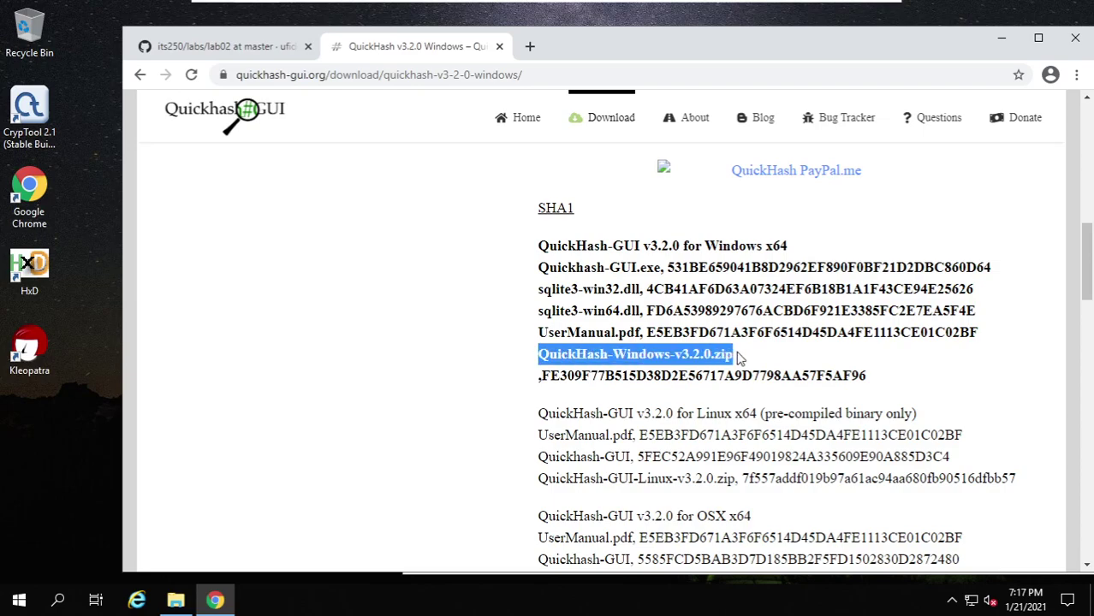
{"action": "scroll", "coordinate": [673, 428], "scroll_direction": "down", "scroll_amount": 2}
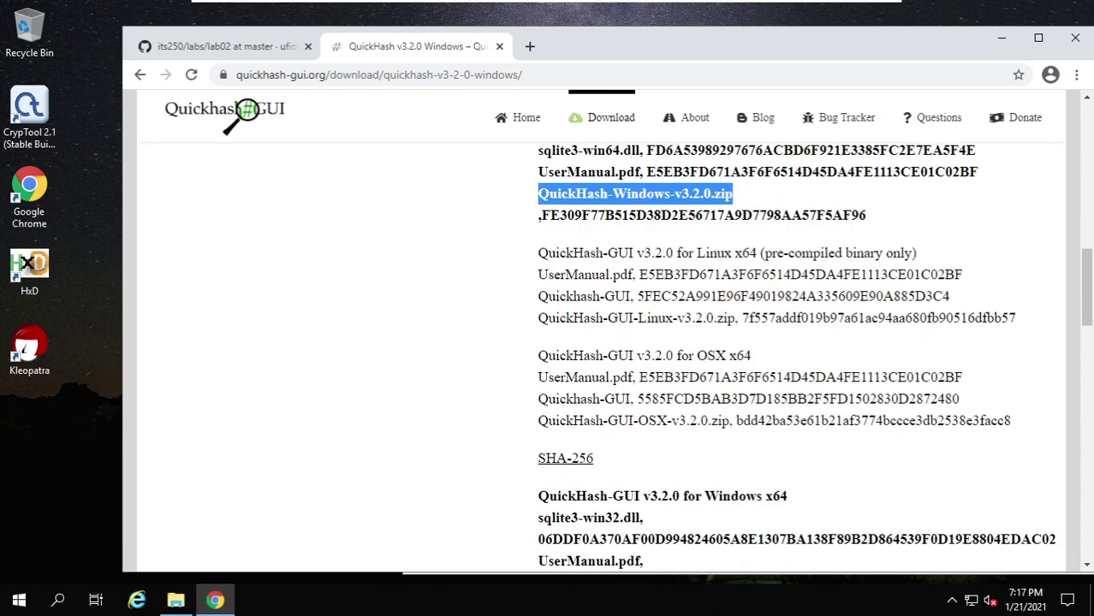
{"action": "left_click_drag", "start_coordinate": [538, 458], "coordinate": [605, 467]}
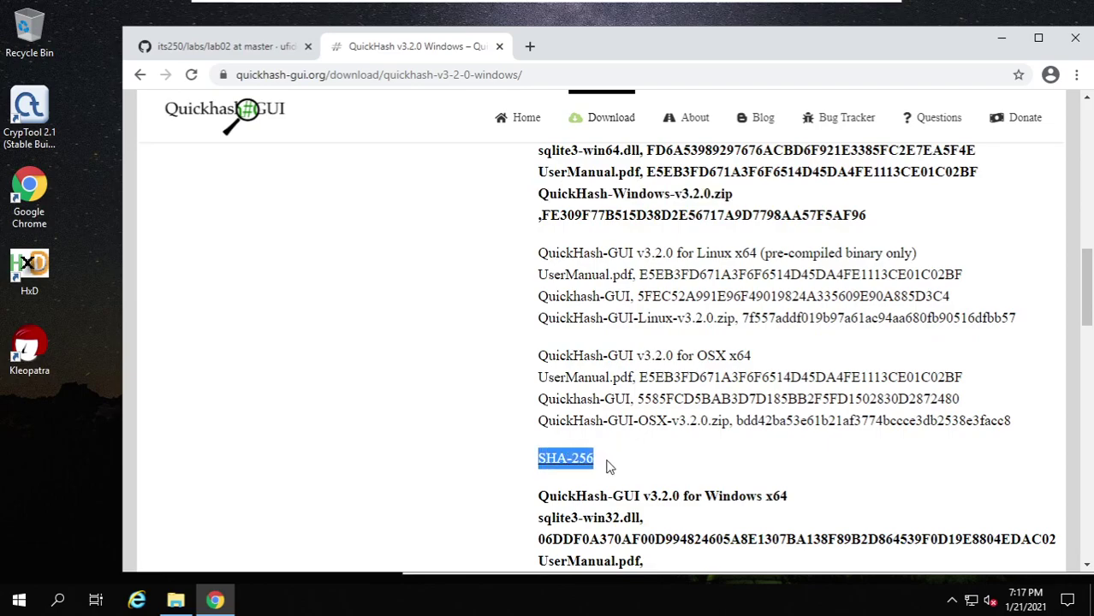
{"action": "scroll", "coordinate": [642, 458], "scroll_direction": "down", "scroll_amount": 2}
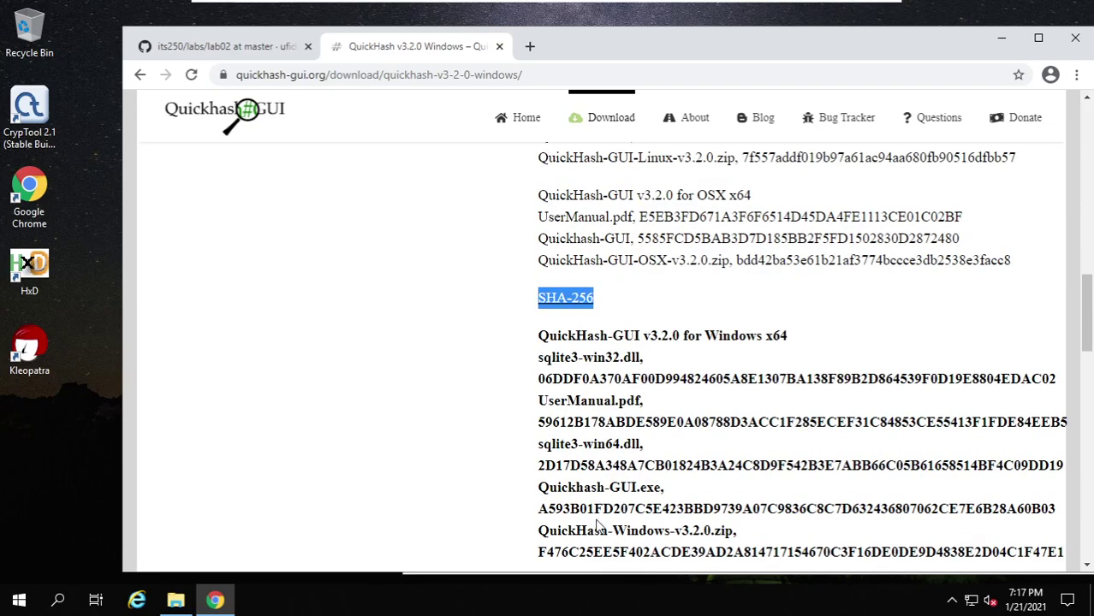
{"action": "scroll", "coordinate": [643, 385], "scroll_direction": "down", "scroll_amount": 1}
{"action": "left_click_drag", "start_coordinate": [539, 452], "coordinate": [757, 454]}
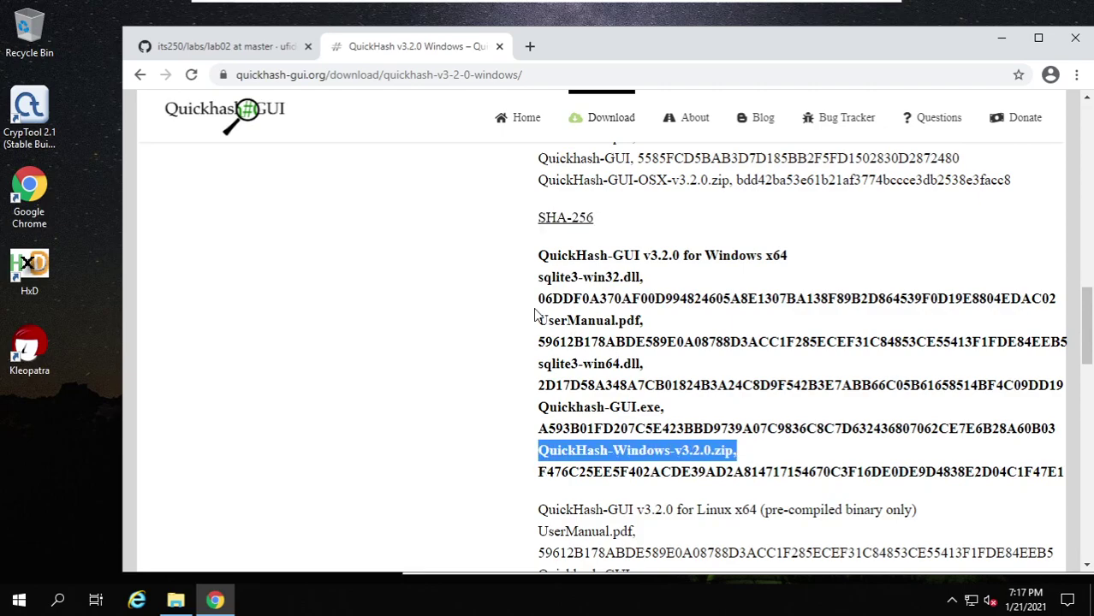
Return to the lab instructions, then switch to File Explorer and launch Quickhash-GUI.exe from lab02's QuickHash-Windows-v3.2.0 folder
{"action": "left_click", "coordinate": [242, 52]}
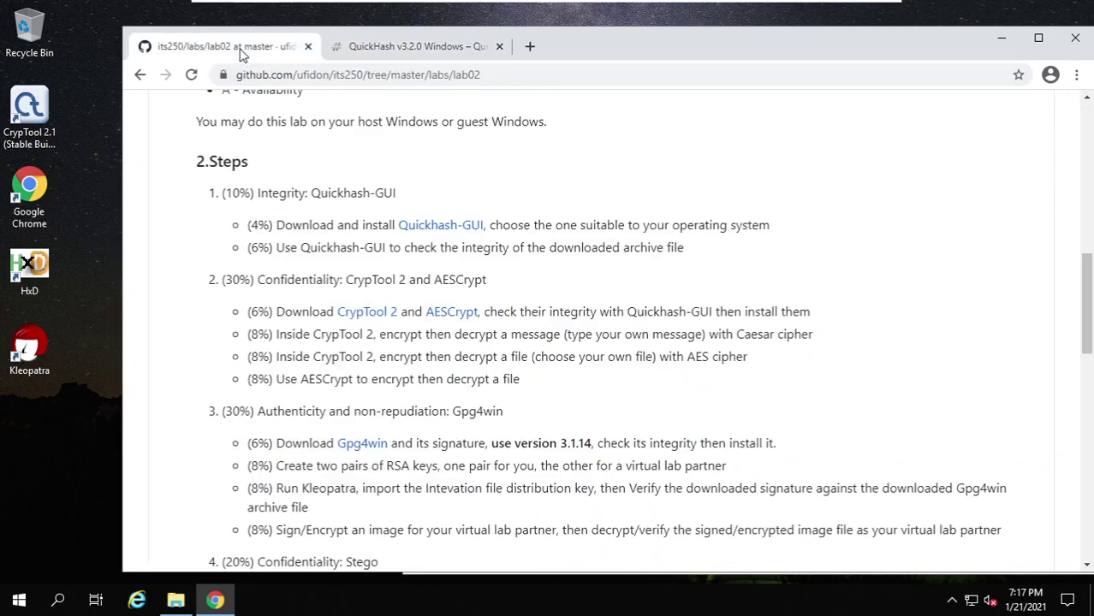
{"action": "left_click", "coordinate": [178, 601]}
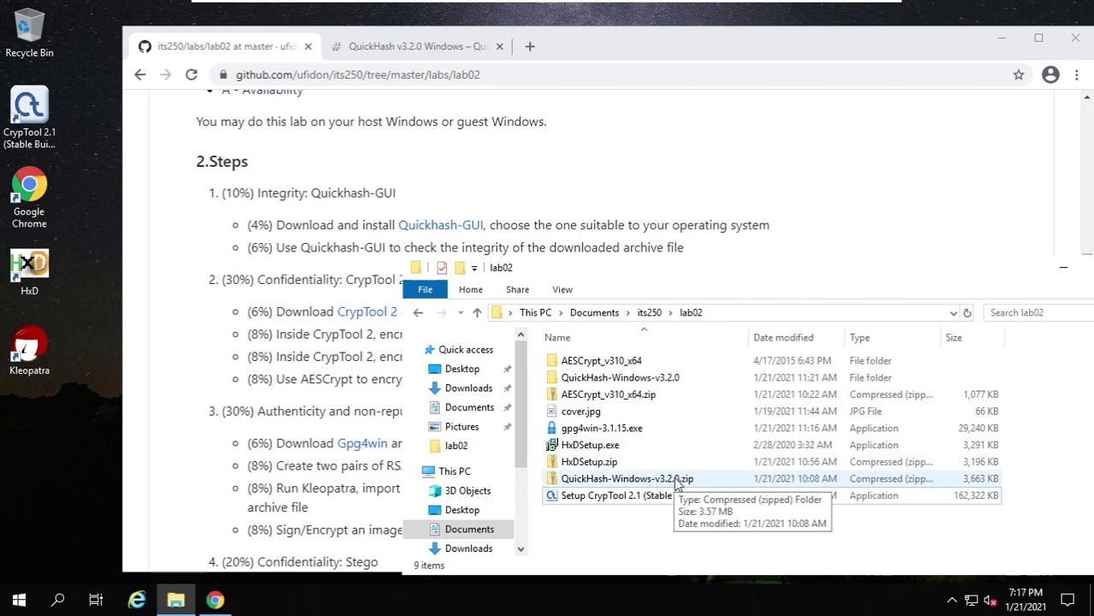
{"action": "double_click", "coordinate": [642, 381]}
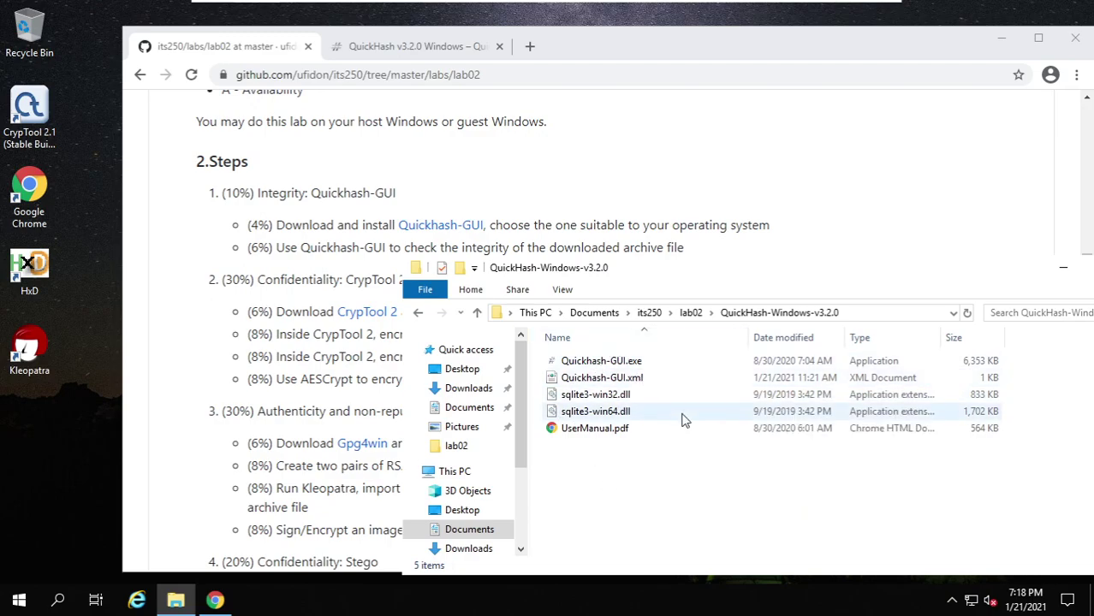
{"action": "double_click", "coordinate": [598, 364]}
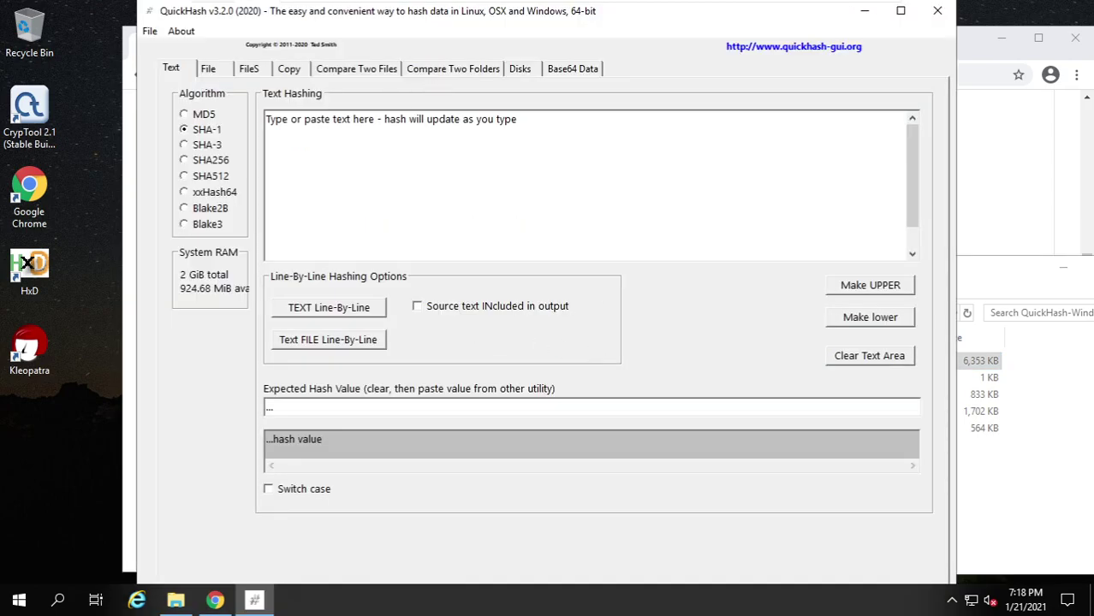
Compute the SHA-1 hash of the single file QuickHash-Windows-v3.2.0.zip from the lab02 folder
{"action": "left_click", "coordinate": [218, 73]}
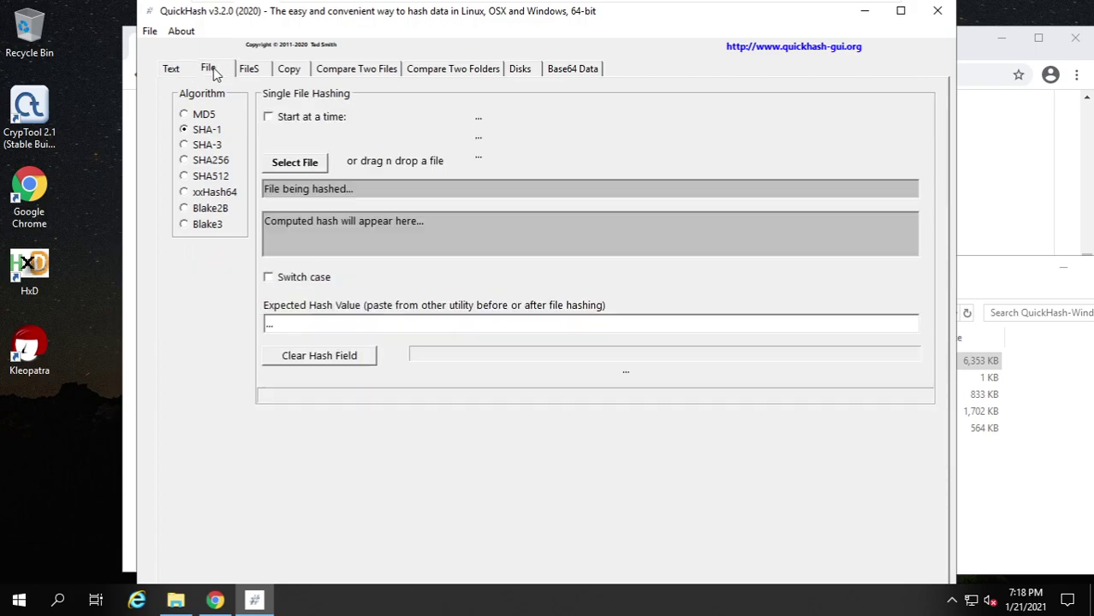
{"action": "left_click", "coordinate": [297, 164]}
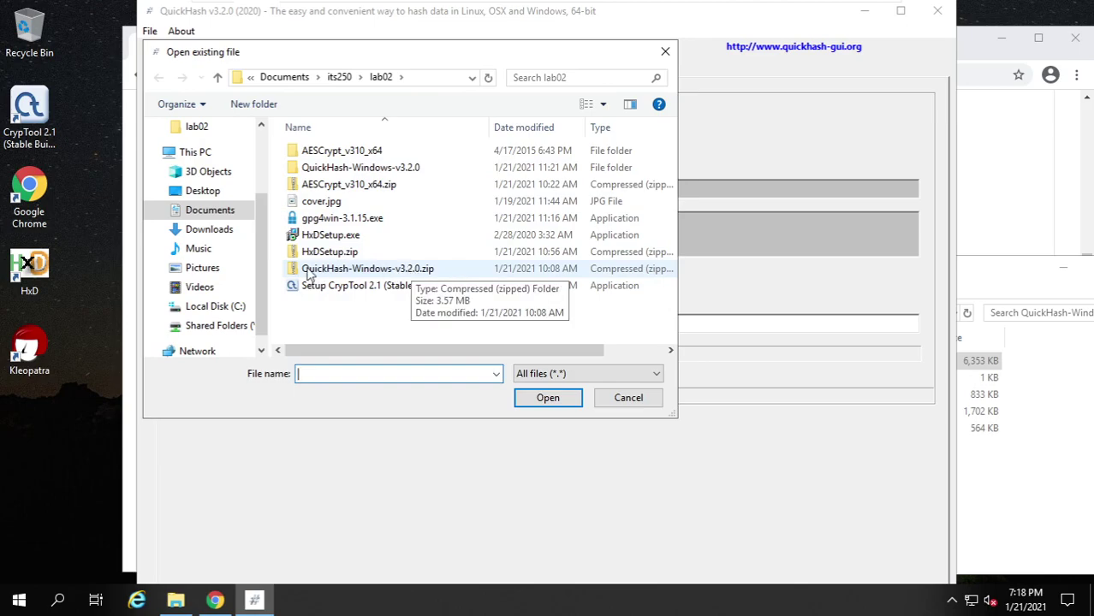
{"action": "left_click", "coordinate": [428, 270]}
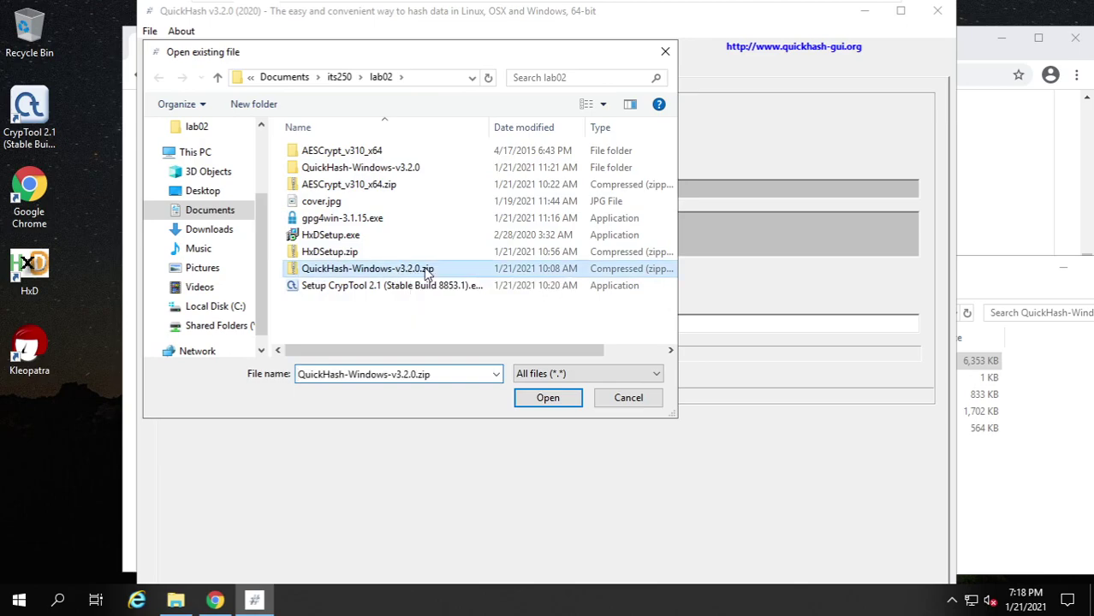
{"action": "left_click", "coordinate": [544, 398]}
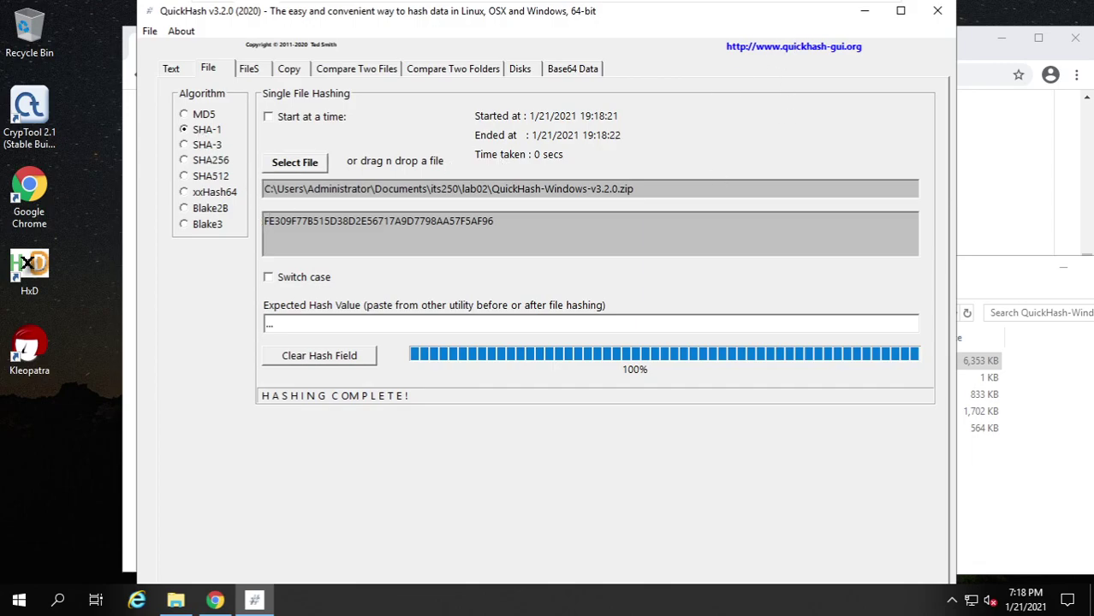
Compare the computed SHA-1 hash with the SHA1 value published for QuickHash-Windows-v3.2.0.zip on the download page in Chrome
{"action": "left_click_drag", "start_coordinate": [229, 3], "coordinate": [234, 287]}
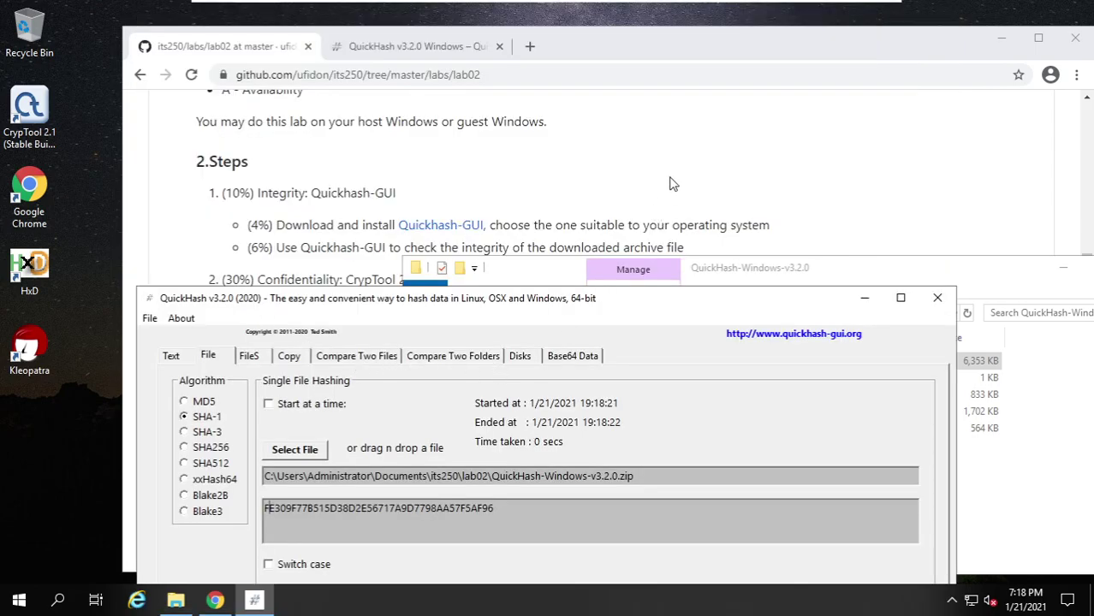
{"action": "left_click", "coordinate": [436, 48]}
{"action": "scroll", "coordinate": [661, 307], "scroll_direction": "down", "scroll_amount": 4}
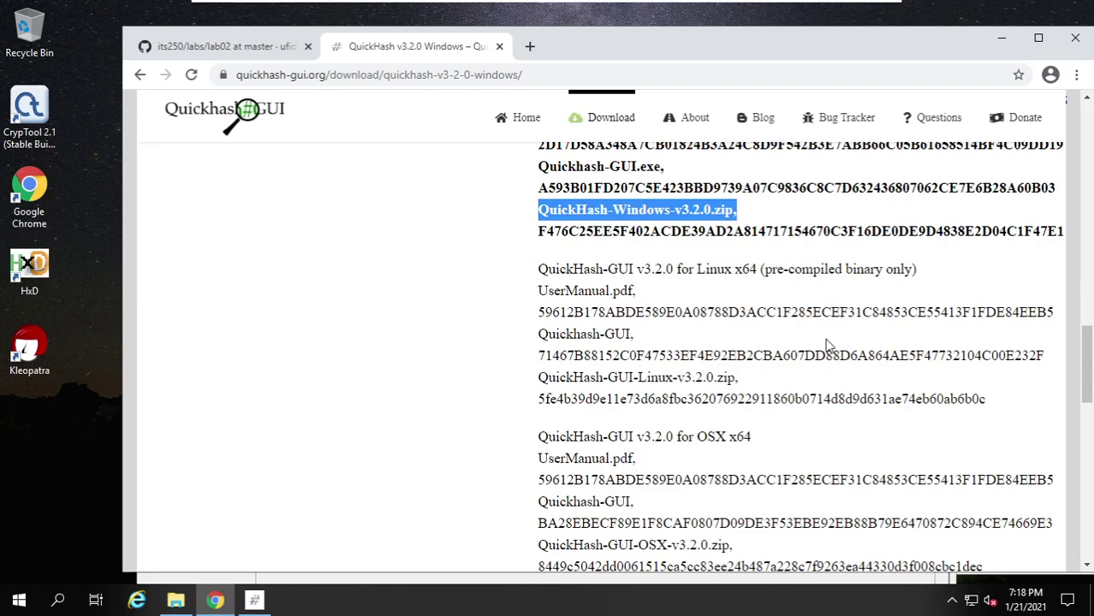
{"action": "scroll", "coordinate": [661, 307], "scroll_direction": "up", "scroll_amount": 2}
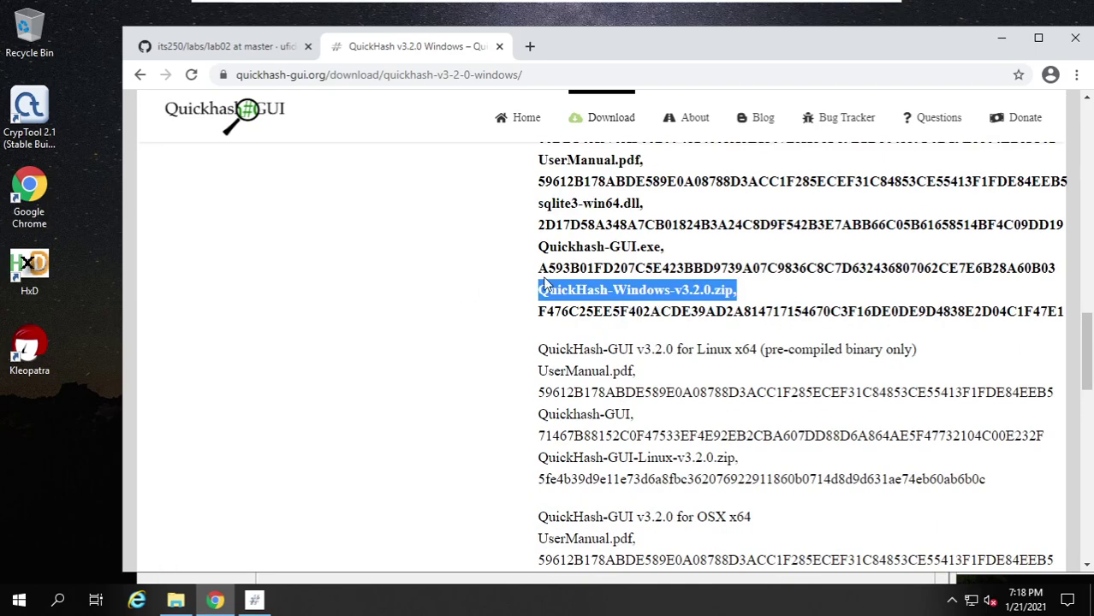
{"action": "scroll", "coordinate": [544, 283], "scroll_direction": "up", "scroll_amount": 1}
{"action": "scroll", "coordinate": [552, 253], "scroll_direction": "up", "scroll_amount": 3}
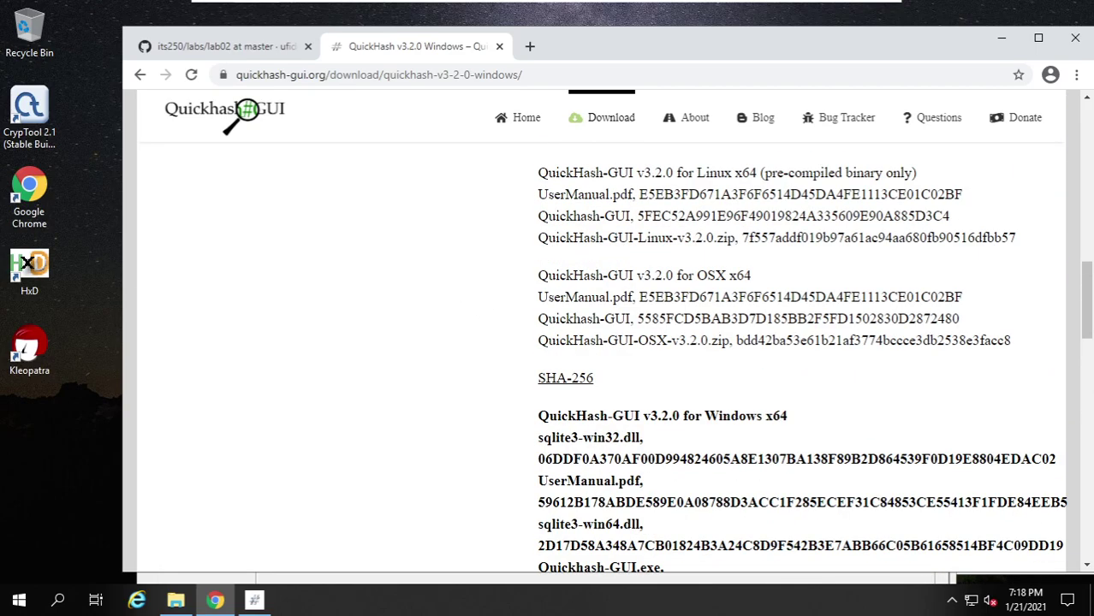
{"action": "scroll", "coordinate": [561, 293], "scroll_direction": "up", "scroll_amount": 2}
{"action": "scroll", "coordinate": [536, 248], "scroll_direction": "up", "scroll_amount": 2}
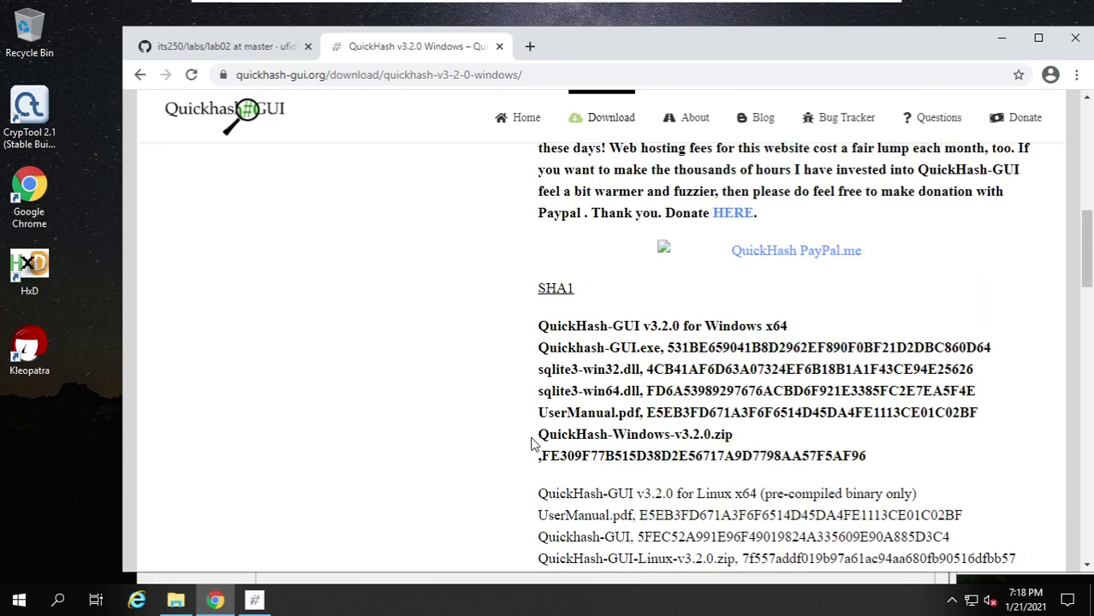
{"action": "left_click_drag", "start_coordinate": [544, 454], "coordinate": [871, 472]}
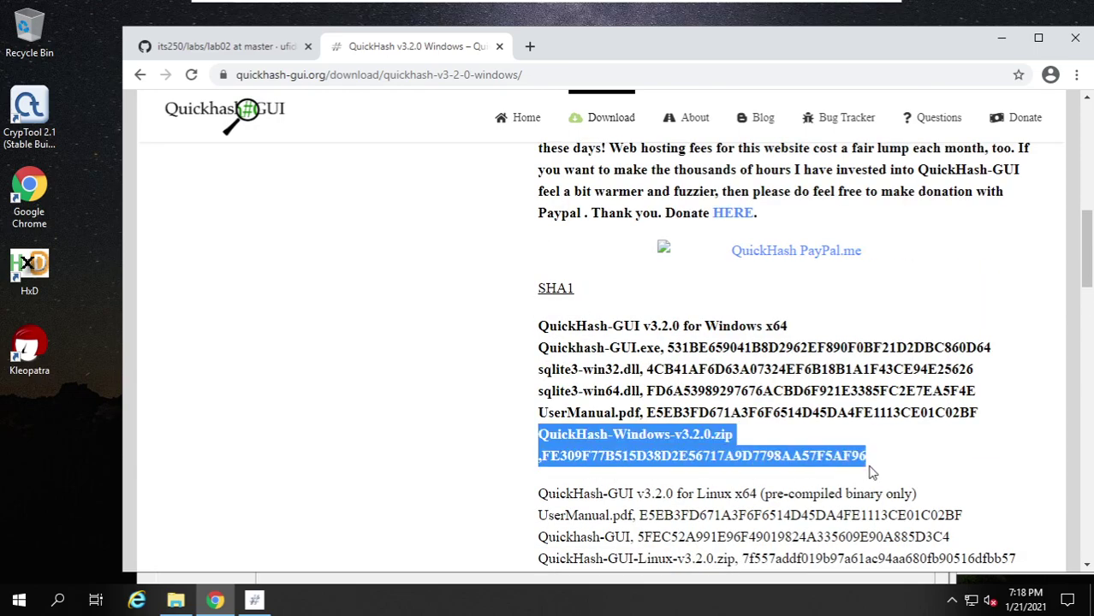
{"action": "scroll", "coordinate": [723, 314], "scroll_direction": "down", "scroll_amount": 3}
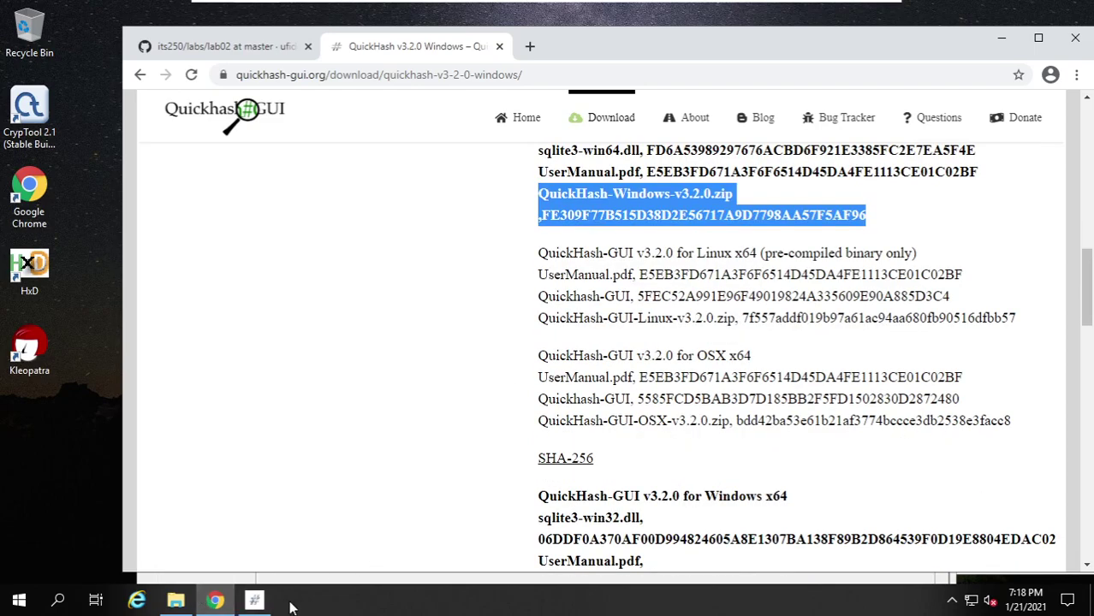
{"action": "left_click", "coordinate": [254, 601]}
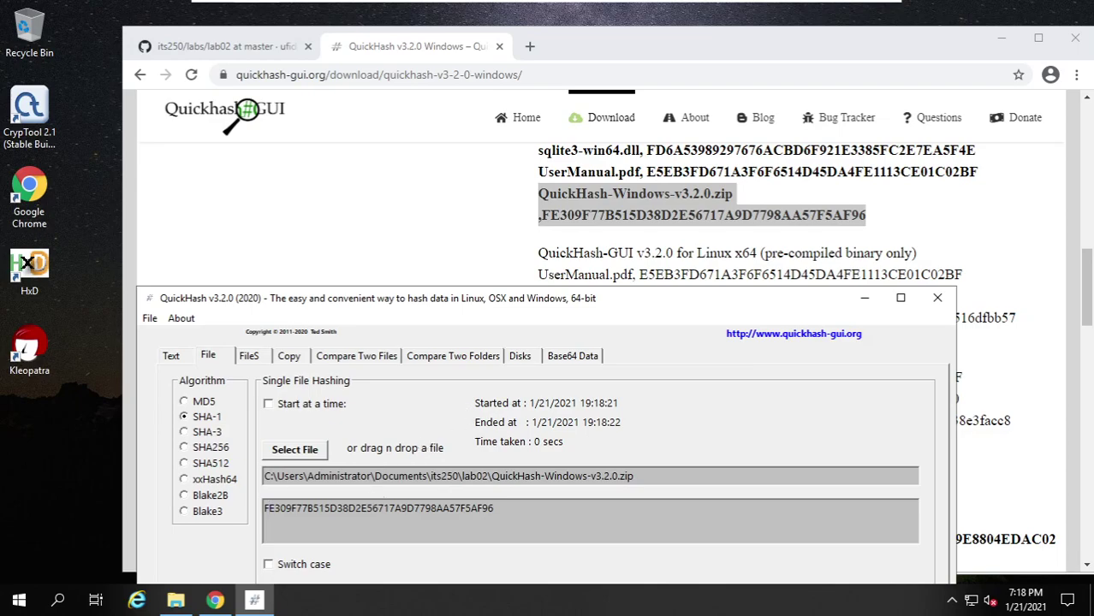
{"action": "left_click_drag", "start_coordinate": [494, 509], "coordinate": [264, 509]}
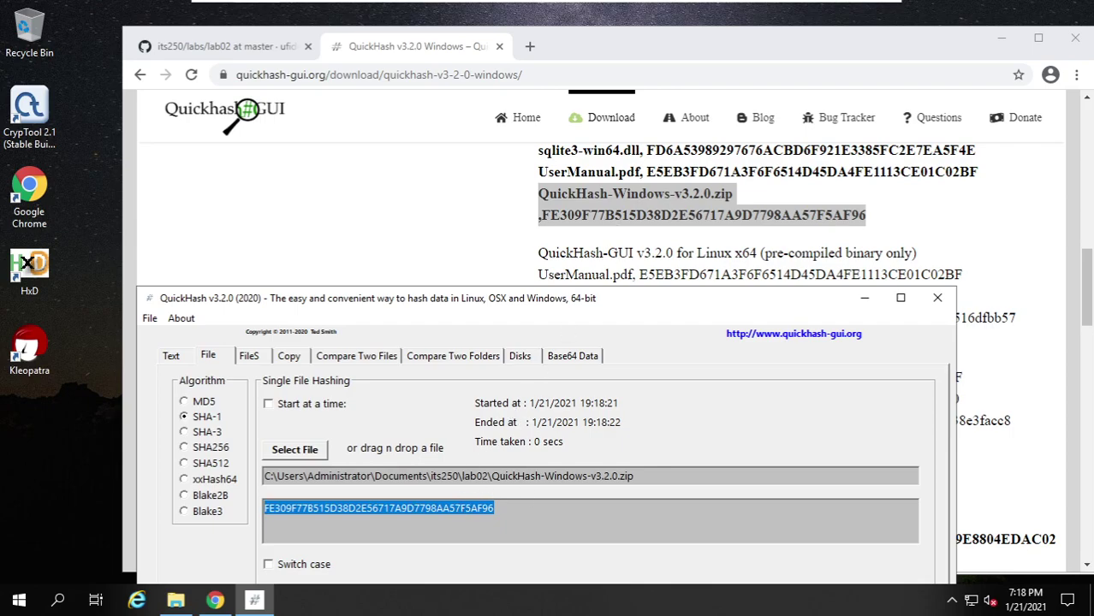
Switch back to Chrome and locate the published SHA-256 hash for QuickHash-Windows-v3.2.0.zip, highlighting its entry
{"action": "left_click", "coordinate": [496, 231]}
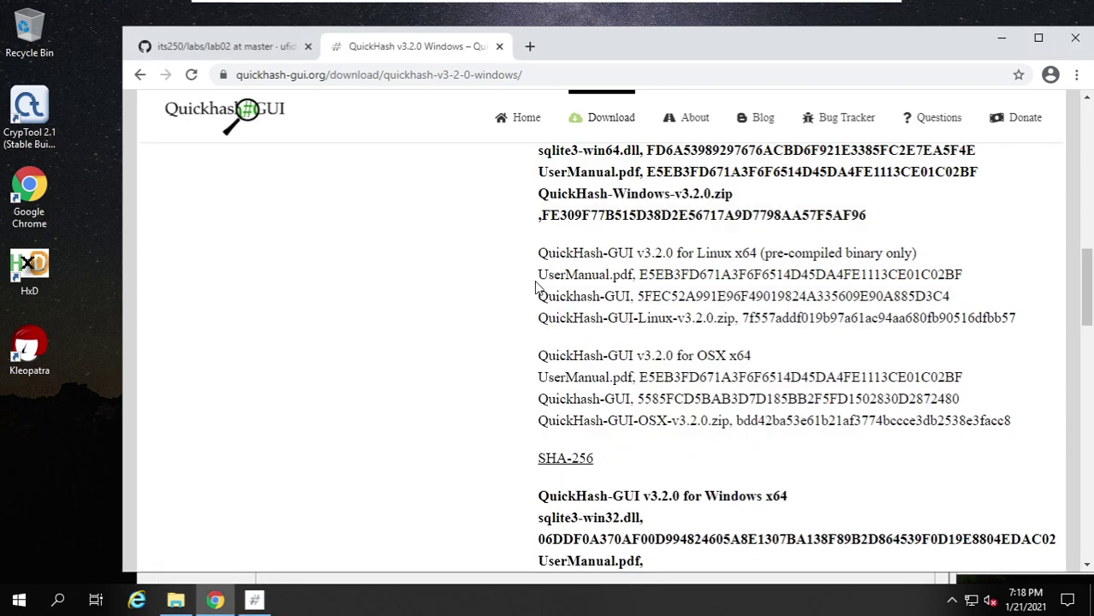
{"action": "scroll", "coordinate": [537, 289], "scroll_direction": "down", "scroll_amount": 2}
{"action": "scroll", "coordinate": [586, 236], "scroll_direction": "down", "scroll_amount": 1}
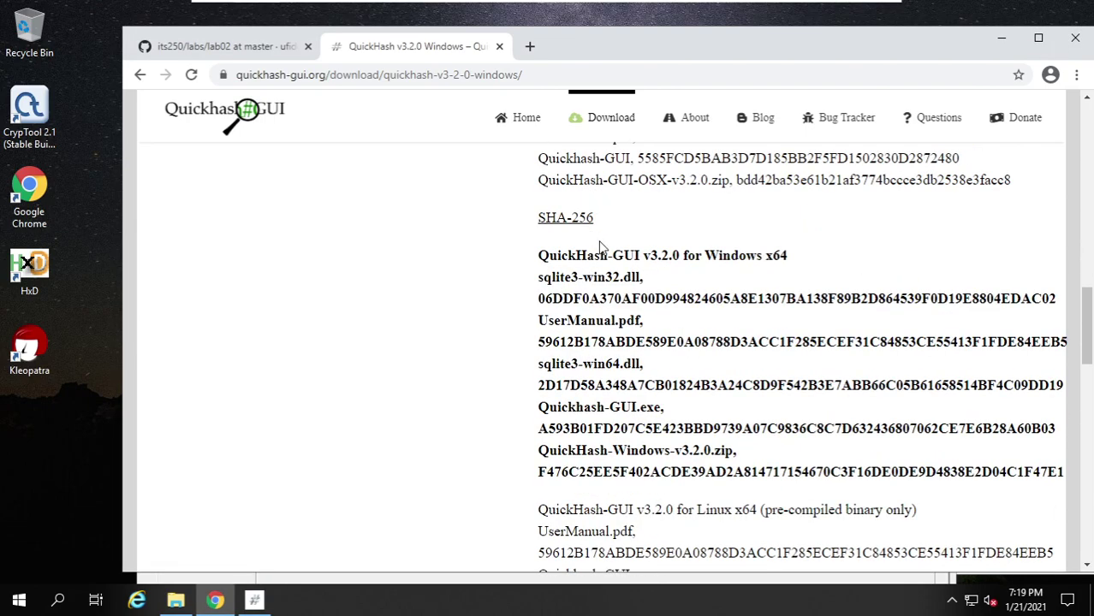
{"action": "scroll", "coordinate": [603, 248], "scroll_direction": "down", "scroll_amount": 1}
{"action": "left_click_drag", "start_coordinate": [537, 371], "coordinate": [716, 392]}
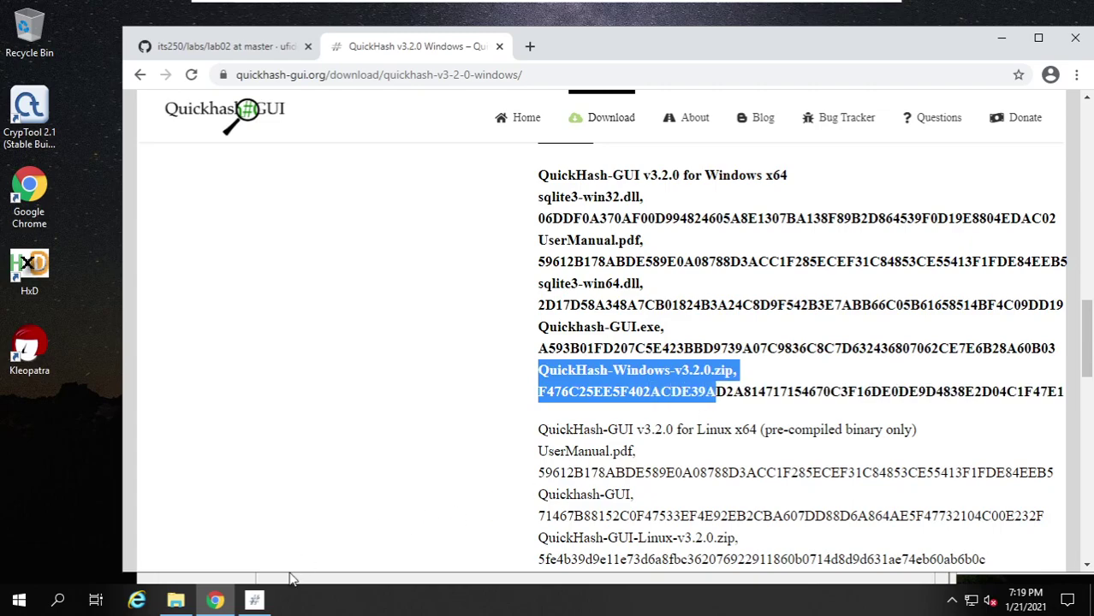
Switch to Quickhash-GUI, compute the SHA256 hash of QuickHash-Windows-v3.2.0.zip and compare it with the value published on the download page
{"action": "left_click", "coordinate": [253, 600]}
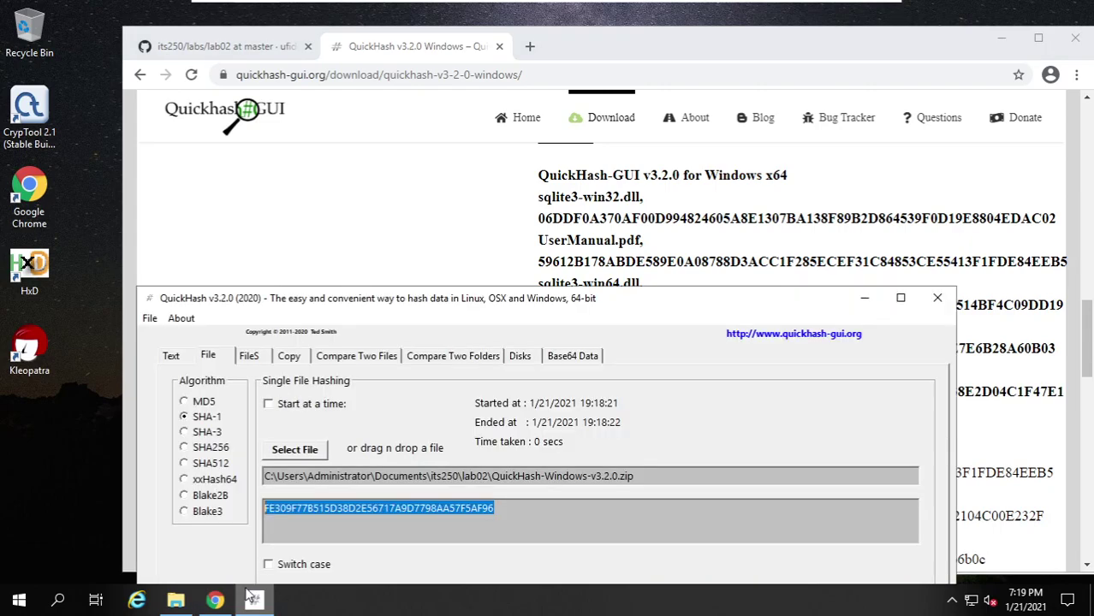
{"action": "left_click", "coordinate": [185, 448]}
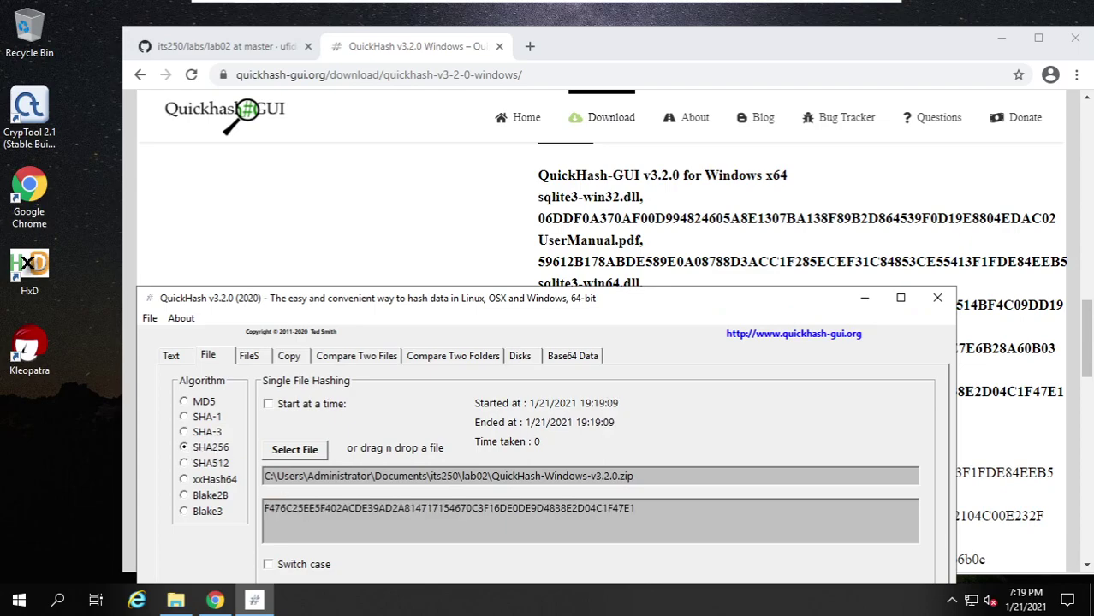
{"action": "scroll", "coordinate": [801, 205], "scroll_direction": "down", "scroll_amount": 2}
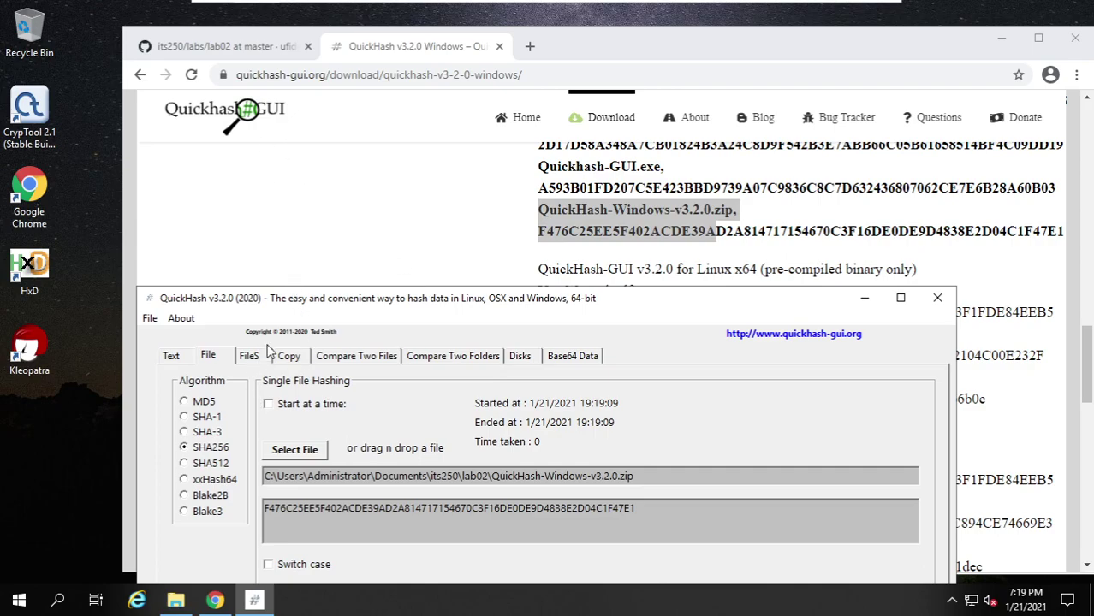
{"action": "left_click_drag", "start_coordinate": [297, 300], "coordinate": [299, 279]}
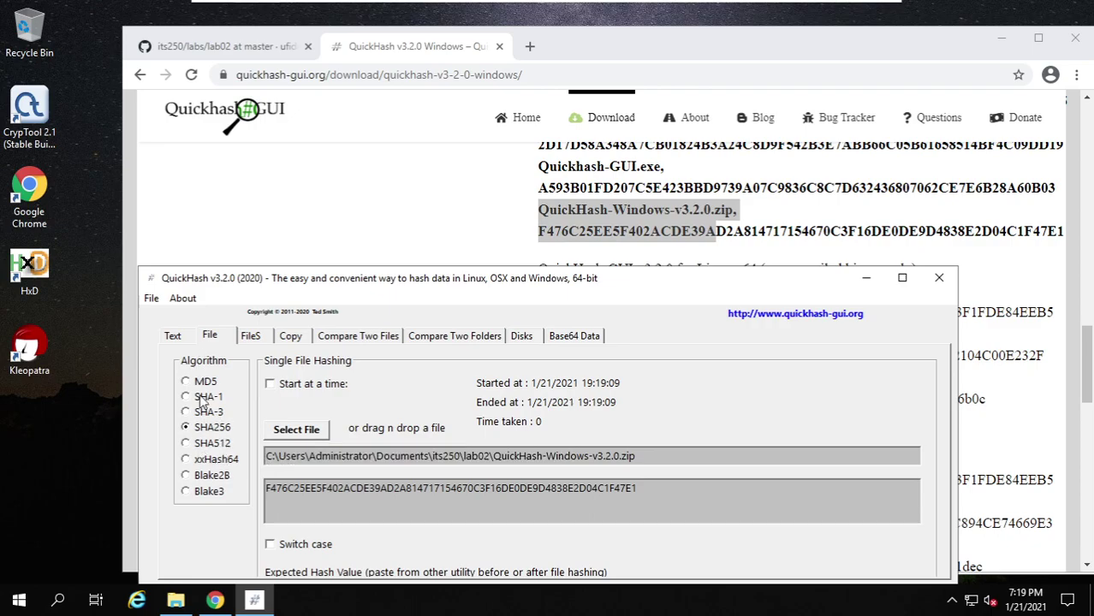
From the lab instructions in Chrome, open the CrypTool 2 link in a new tab and go to the site's CrypTool 2 downloads page
{"action": "left_click", "coordinate": [241, 49]}
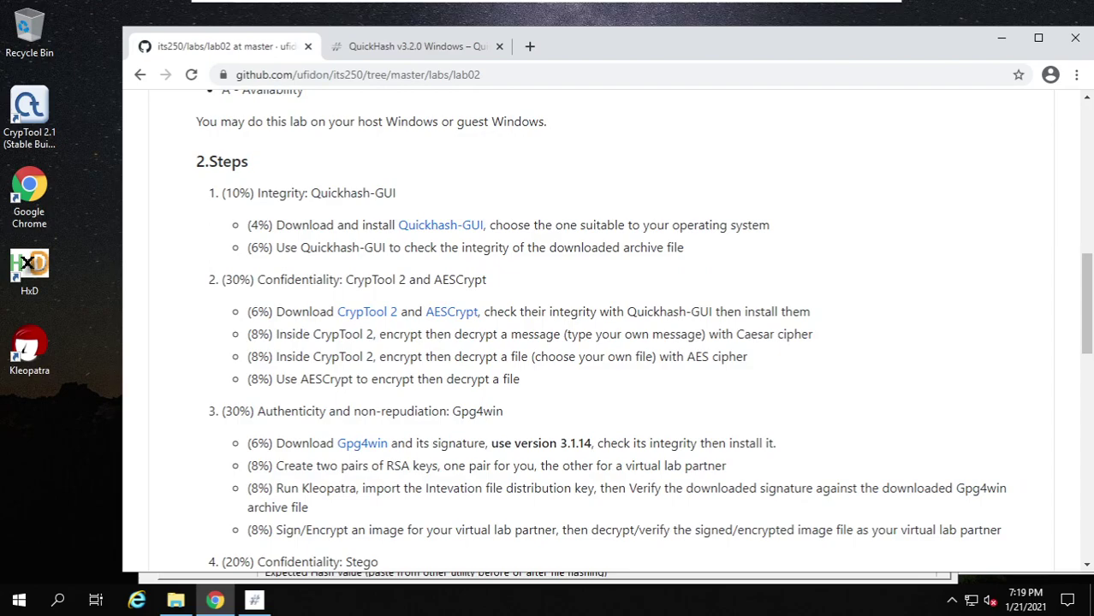
{"action": "right_click", "coordinate": [362, 318]}
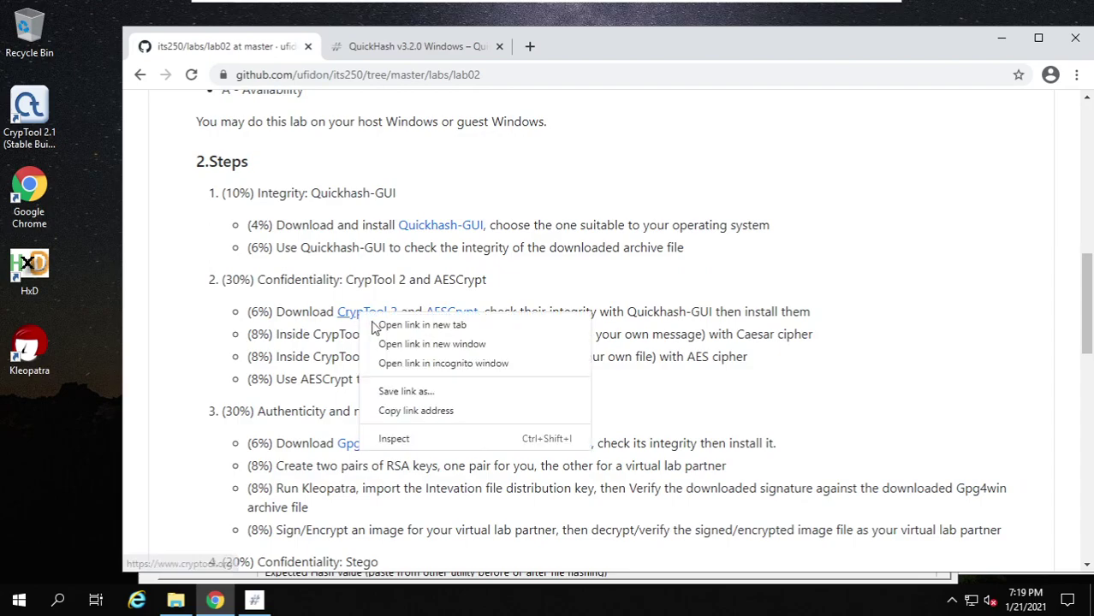
{"action": "left_click", "coordinate": [377, 323]}
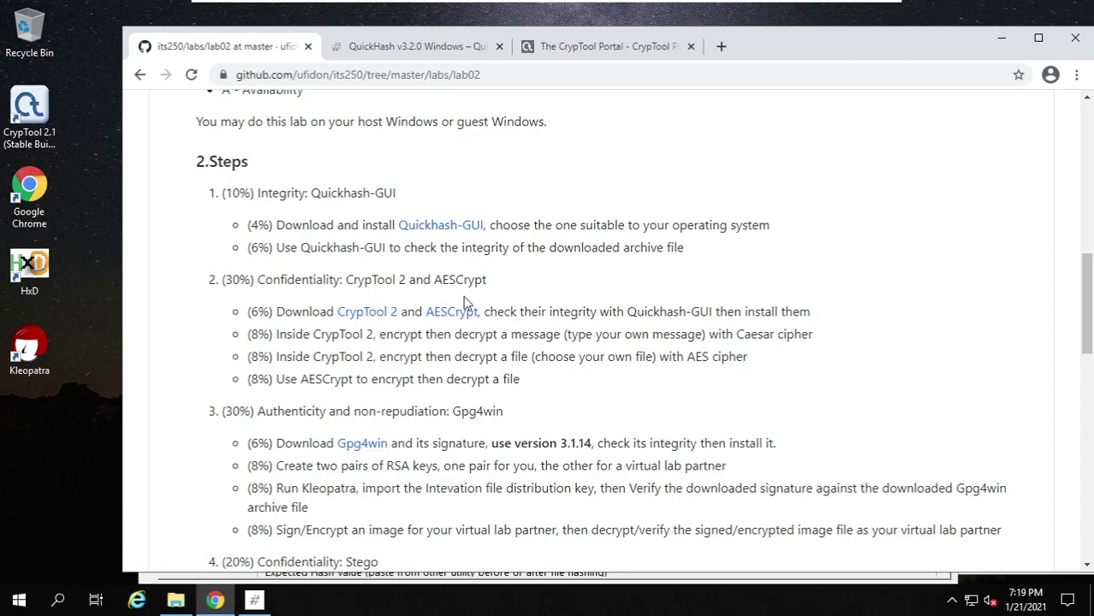
{"action": "left_click", "coordinate": [571, 48]}
{"action": "scroll", "coordinate": [559, 313], "scroll_direction": "down", "scroll_amount": 2}
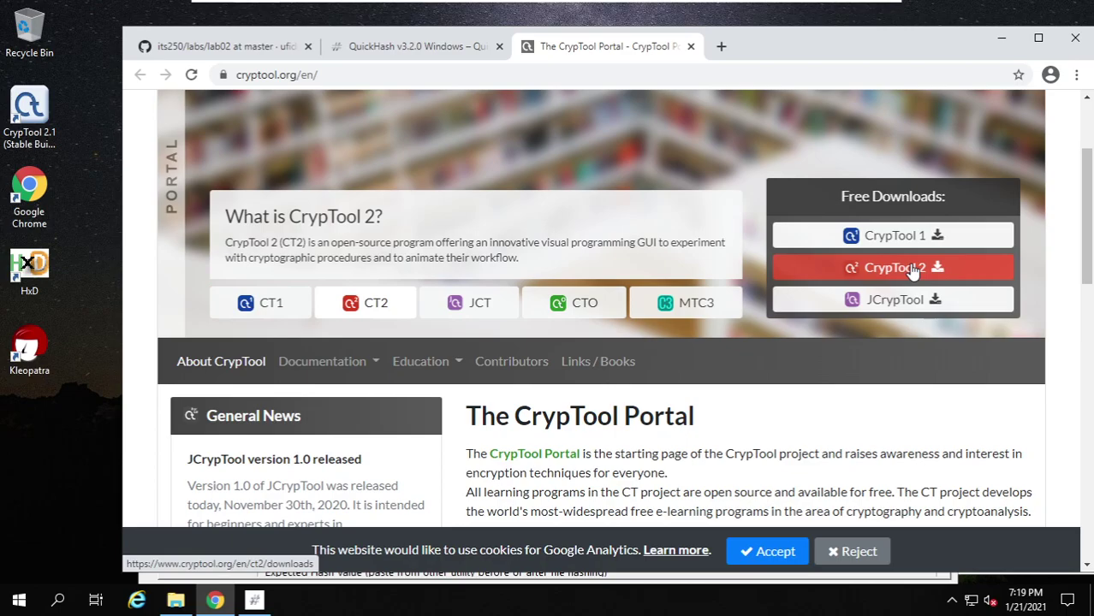
{"action": "left_click", "coordinate": [910, 268]}
Examine the CrypTool 2 stable version's exe download and its published SHA256 and SHA512 hashes, then bring up Quickhash-GUI alongside them
{"action": "scroll", "coordinate": [582, 364], "scroll_direction": "down", "scroll_amount": 2}
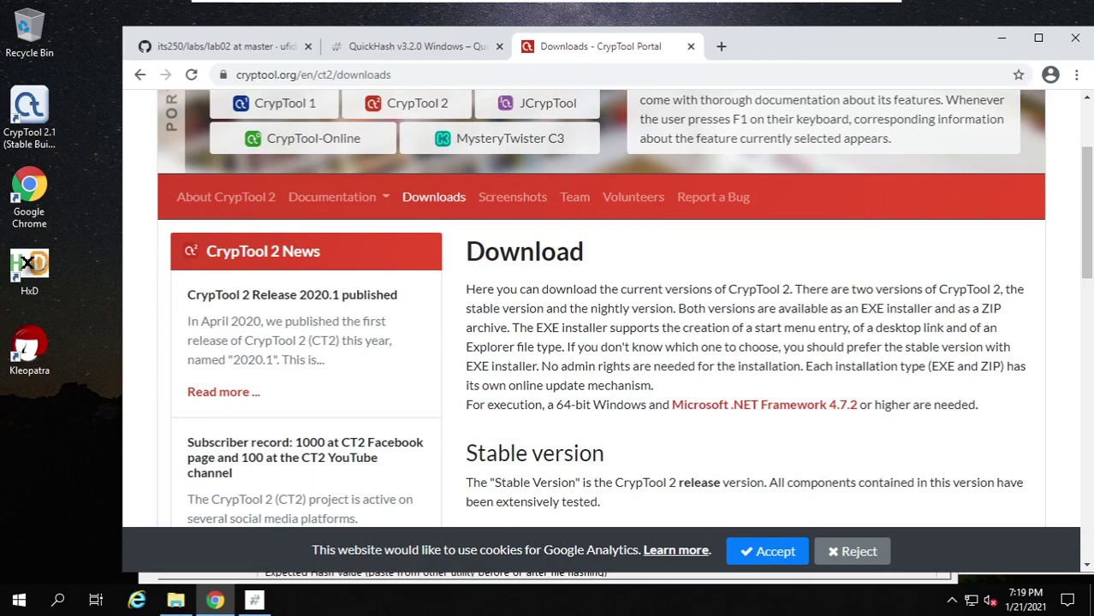
{"action": "scroll", "coordinate": [559, 340], "scroll_direction": "down", "scroll_amount": 2}
{"action": "scroll", "coordinate": [643, 419], "scroll_direction": "down", "scroll_amount": 2}
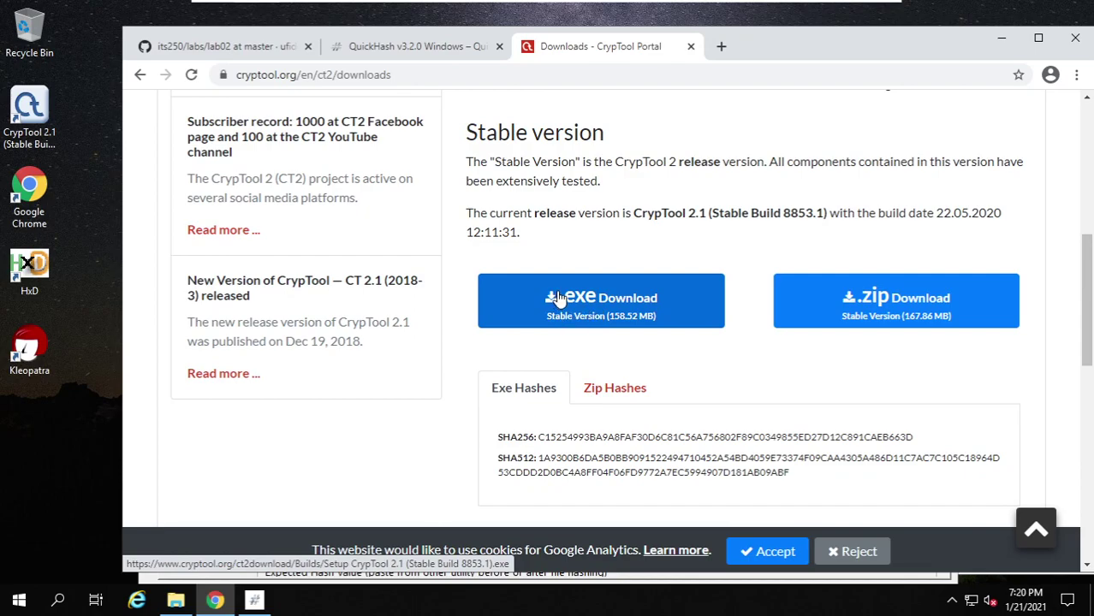
{"action": "scroll", "coordinate": [557, 297], "scroll_direction": "down", "scroll_amount": 1}
{"action": "double_click", "coordinate": [28, 116]}
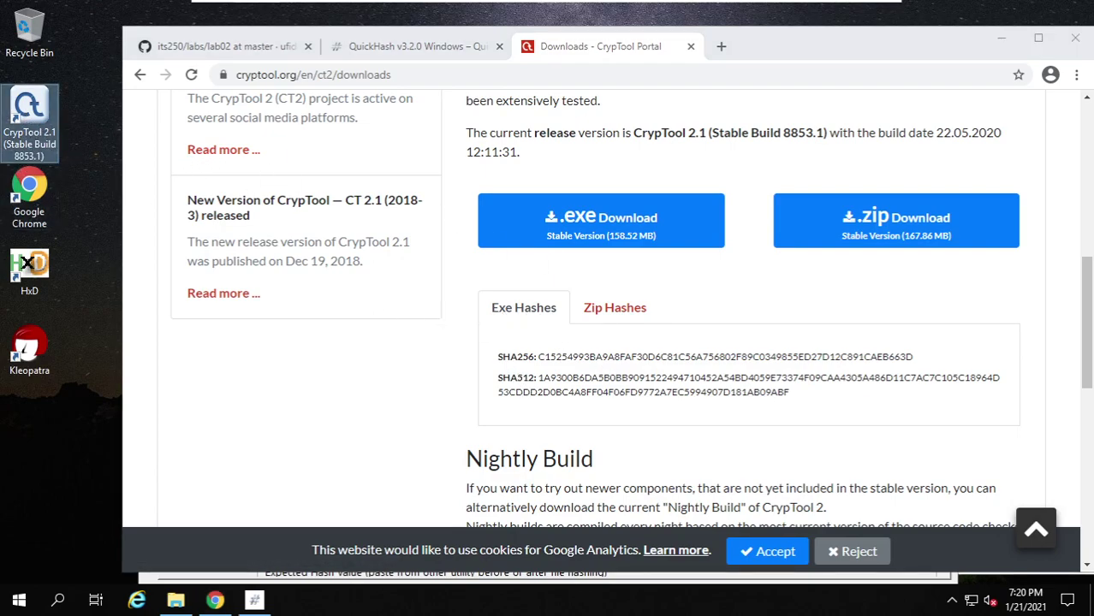
{"action": "left_click_drag", "start_coordinate": [498, 356], "coordinate": [529, 356]}
{"action": "scroll", "coordinate": [542, 377], "scroll_direction": "down", "scroll_amount": 1}
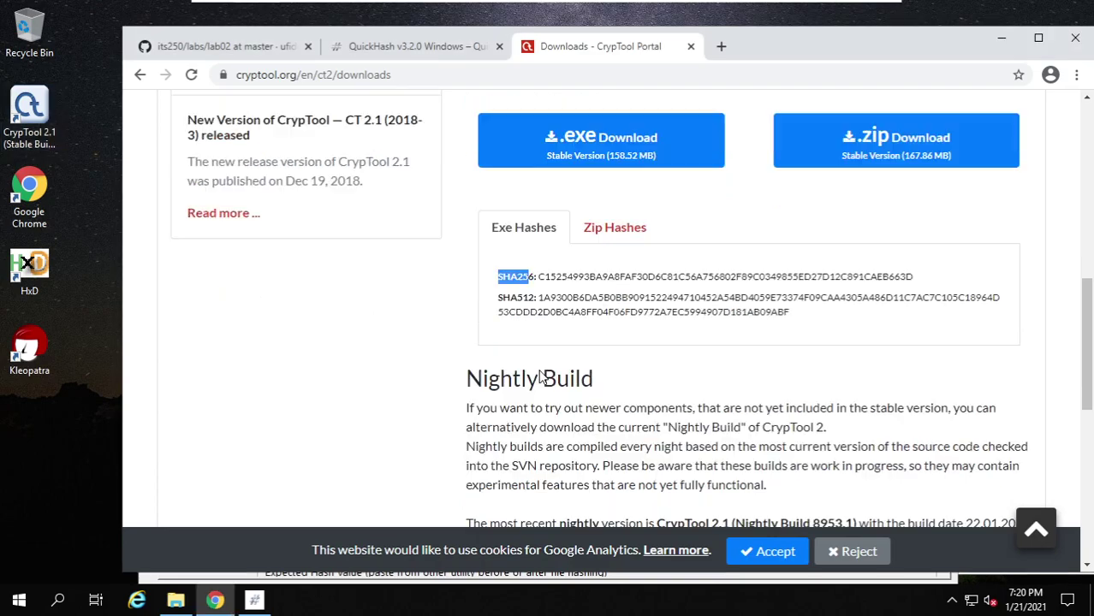
{"action": "left_click", "coordinate": [555, 314]}
{"action": "scroll", "coordinate": [558, 325], "scroll_direction": "down", "scroll_amount": 1}
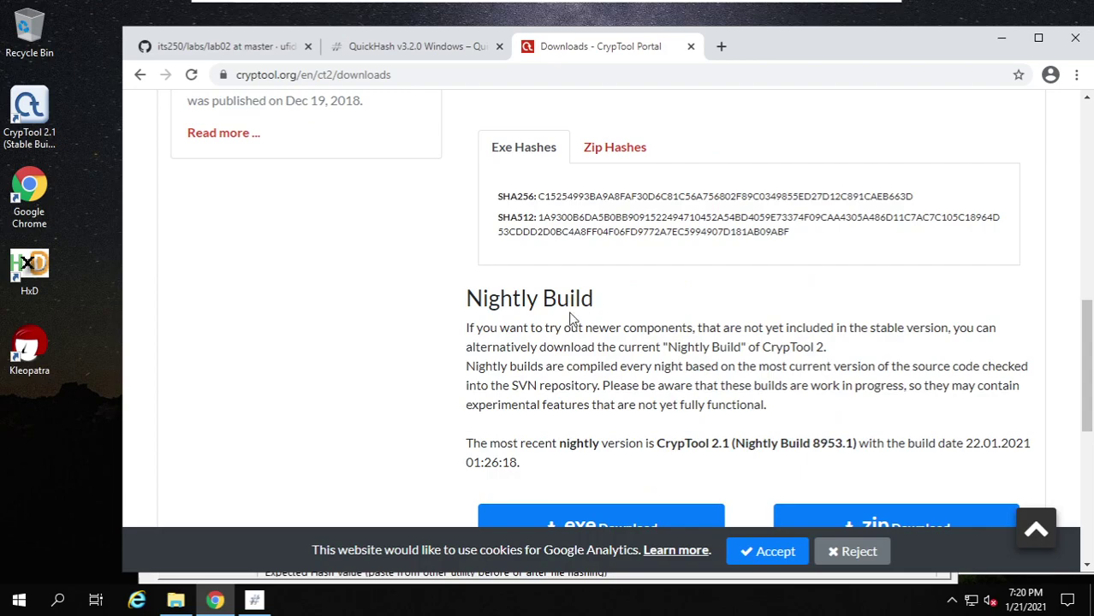
{"action": "left_click", "coordinate": [256, 602]}
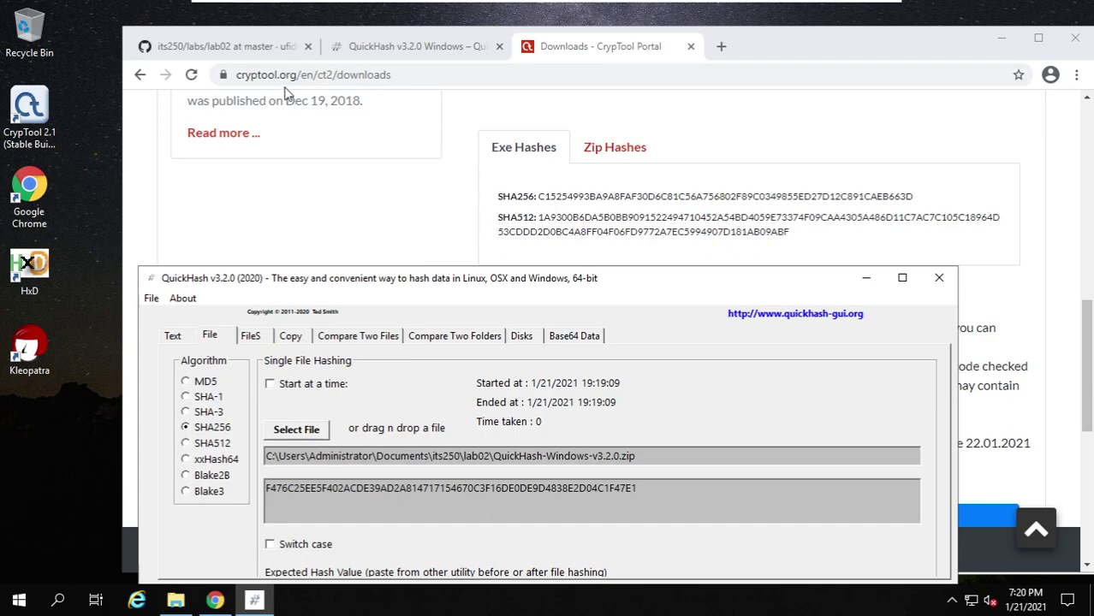
Return to the lab instructions in Chrome, open the AESCrypt link in a new tab and switch to it
{"action": "left_click", "coordinate": [243, 49]}
{"action": "right_click", "coordinate": [449, 313]}
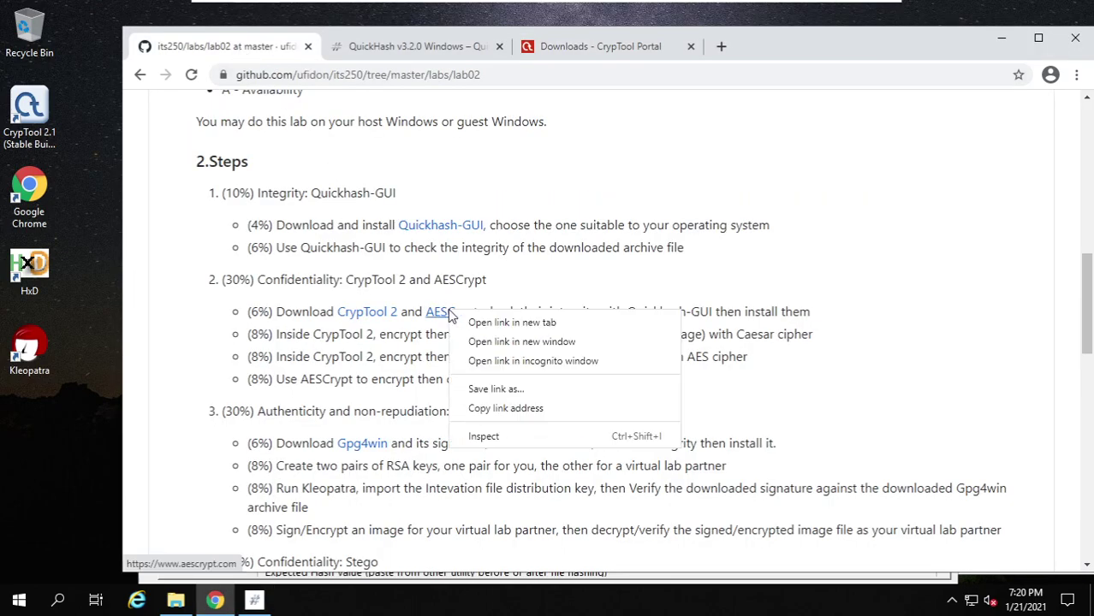
{"action": "left_click", "coordinate": [485, 324]}
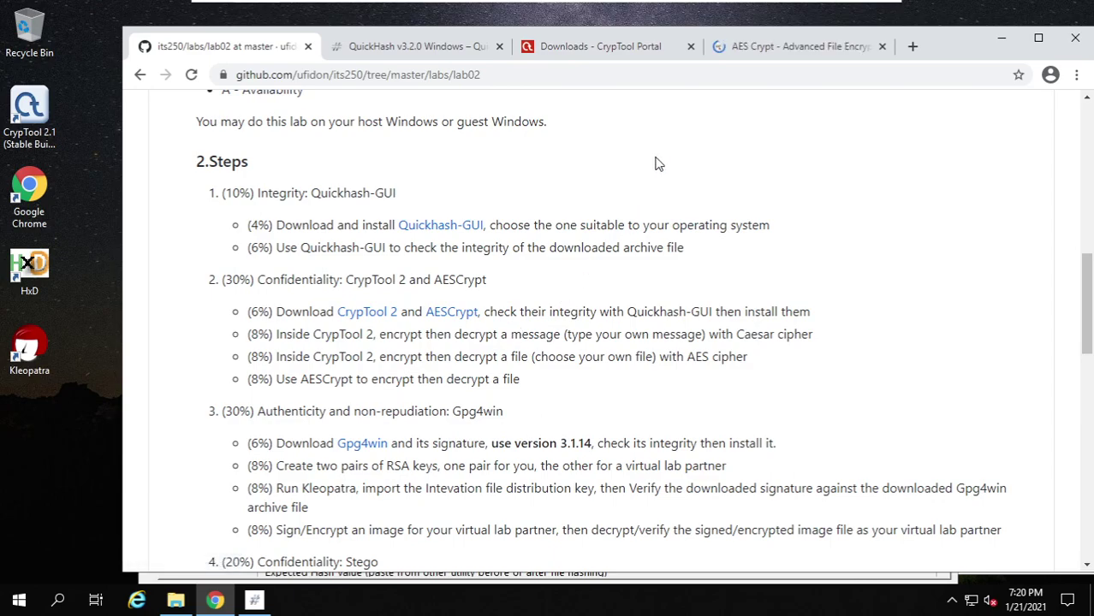
{"action": "left_click", "coordinate": [748, 49]}
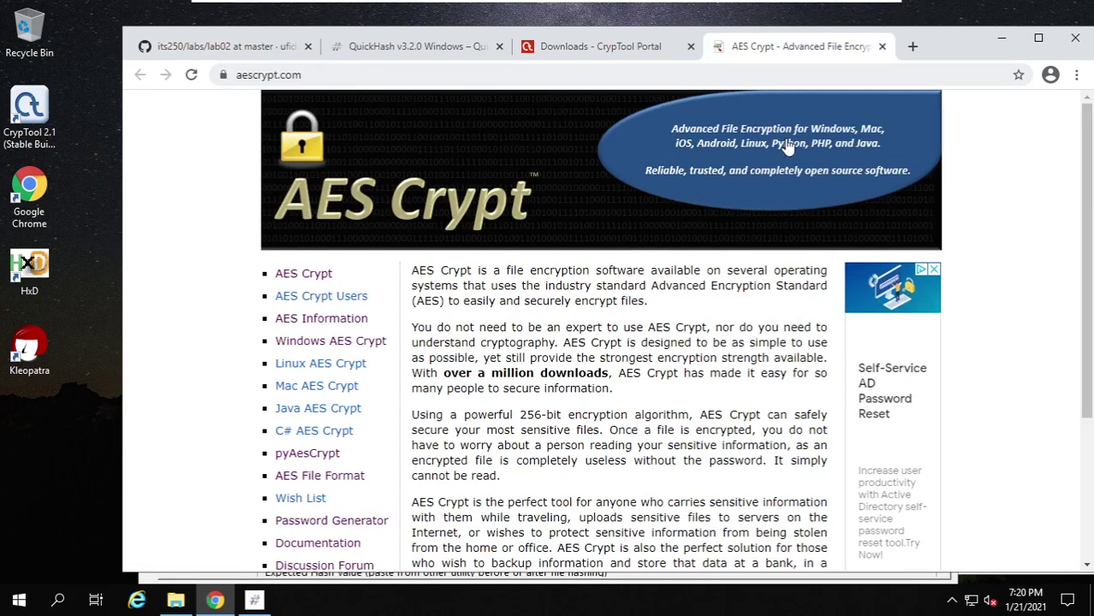
Open the AES Crypt site's download page and locate the AES Crypt - GUI (Windows 64-bit) package
{"action": "scroll", "coordinate": [599, 342], "scroll_direction": "down", "scroll_amount": 1}
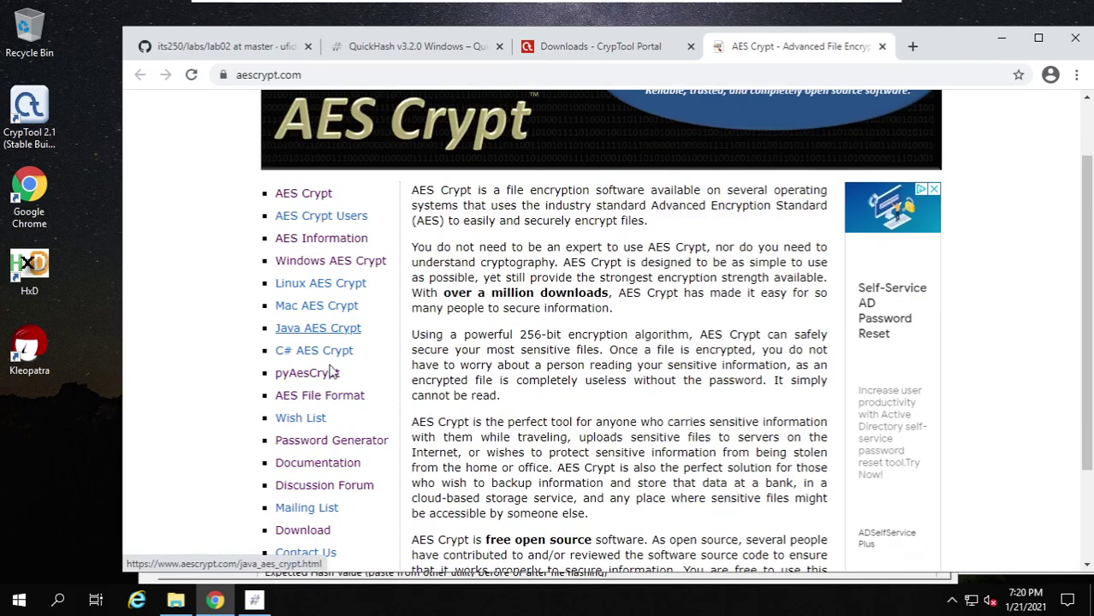
{"action": "scroll", "coordinate": [334, 380], "scroll_direction": "down", "scroll_amount": 2}
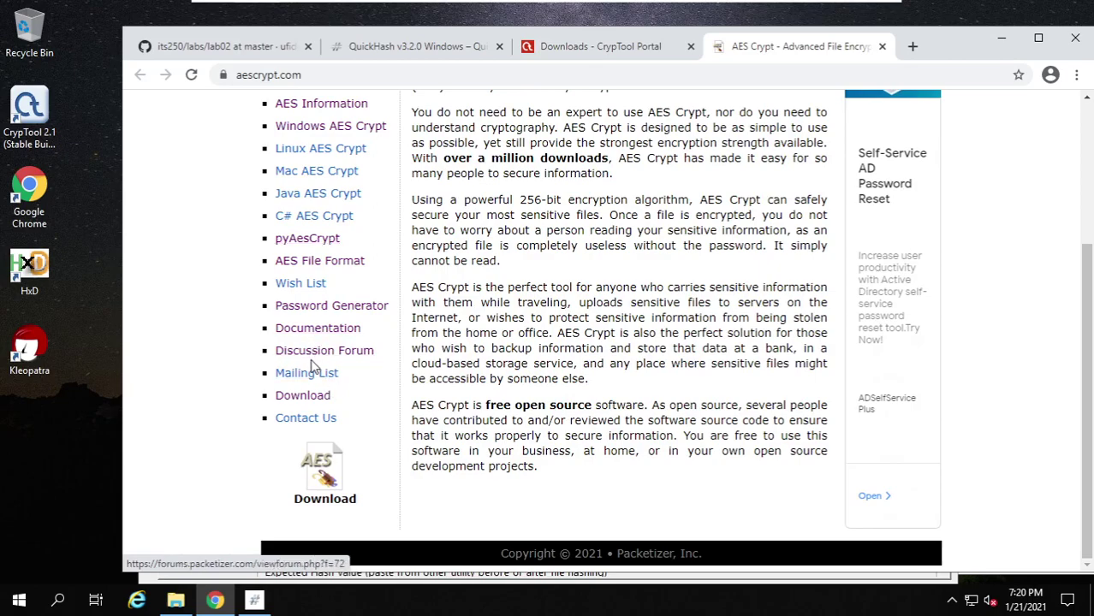
{"action": "scroll", "coordinate": [312, 310], "scroll_direction": "up", "scroll_amount": 2}
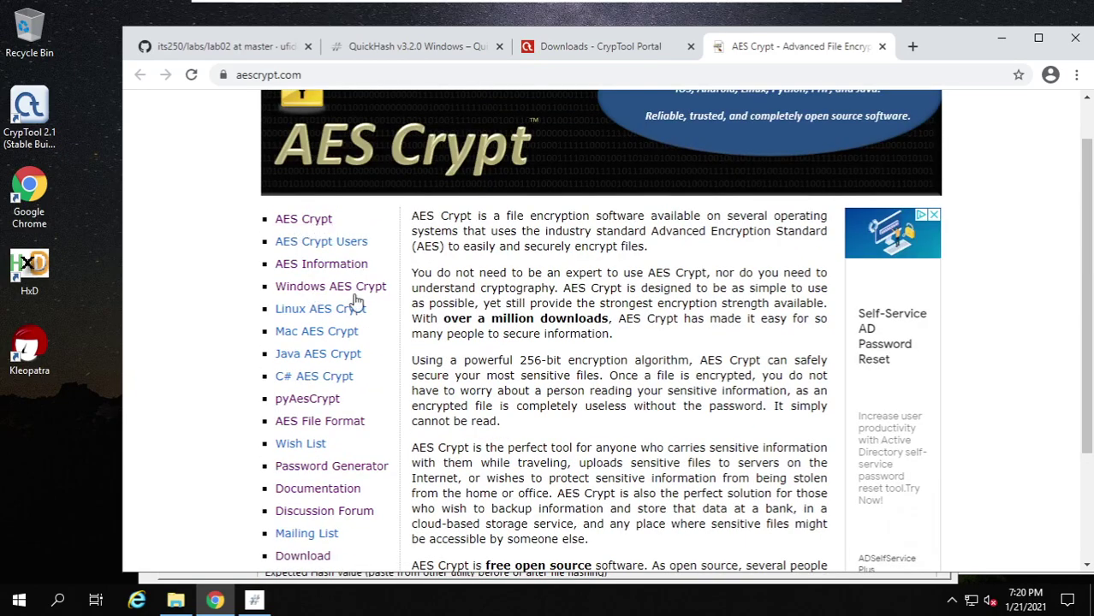
{"action": "scroll", "coordinate": [603, 236], "scroll_direction": "up", "scroll_amount": 1}
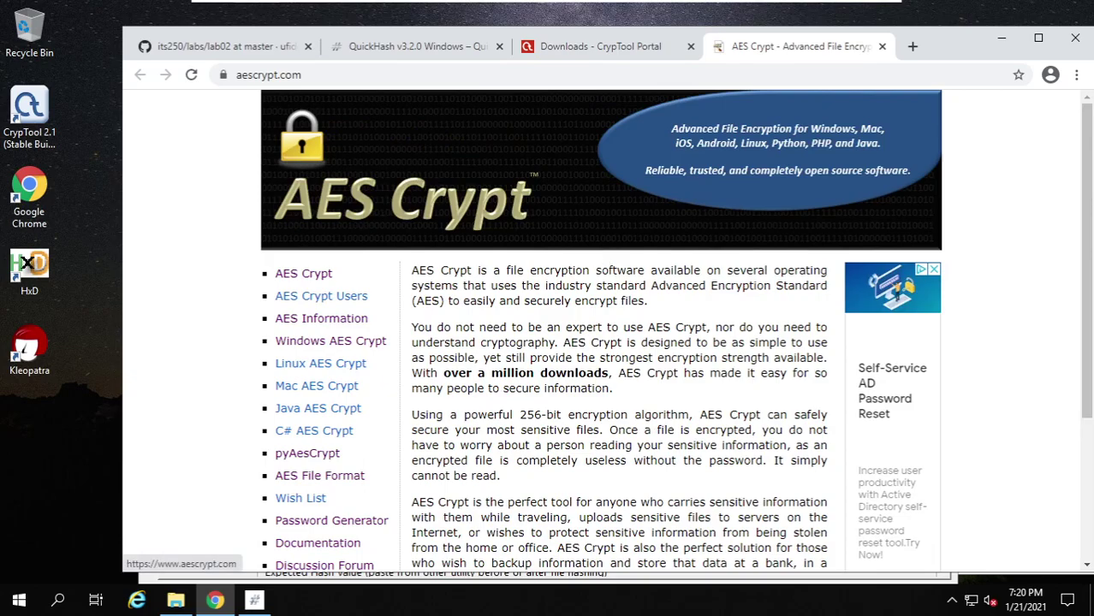
{"action": "scroll", "coordinate": [318, 353], "scroll_direction": "down", "scroll_amount": 1}
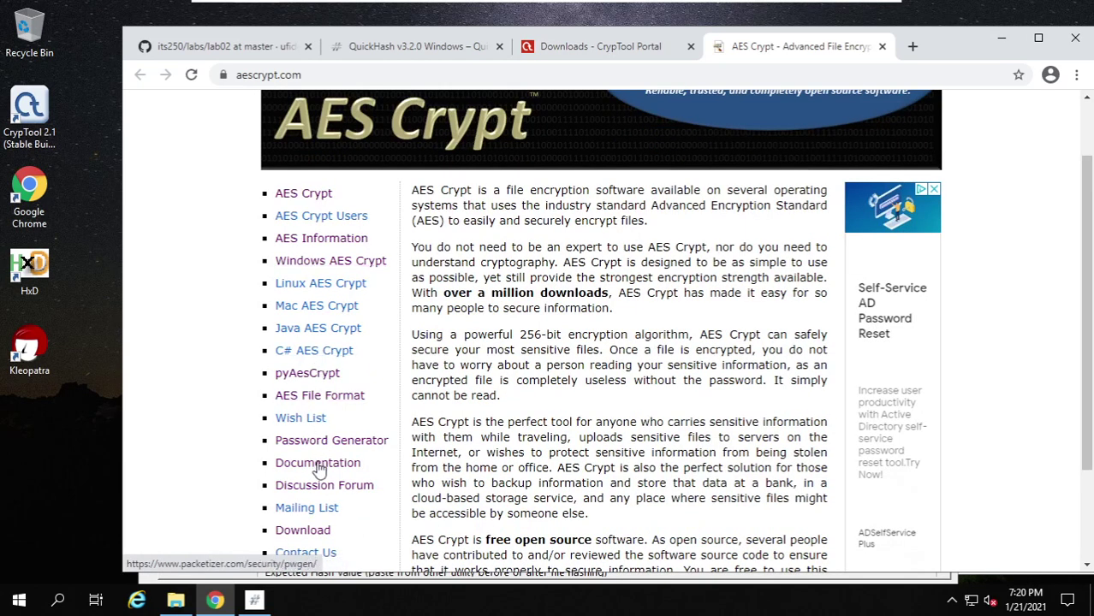
{"action": "left_click", "coordinate": [302, 531]}
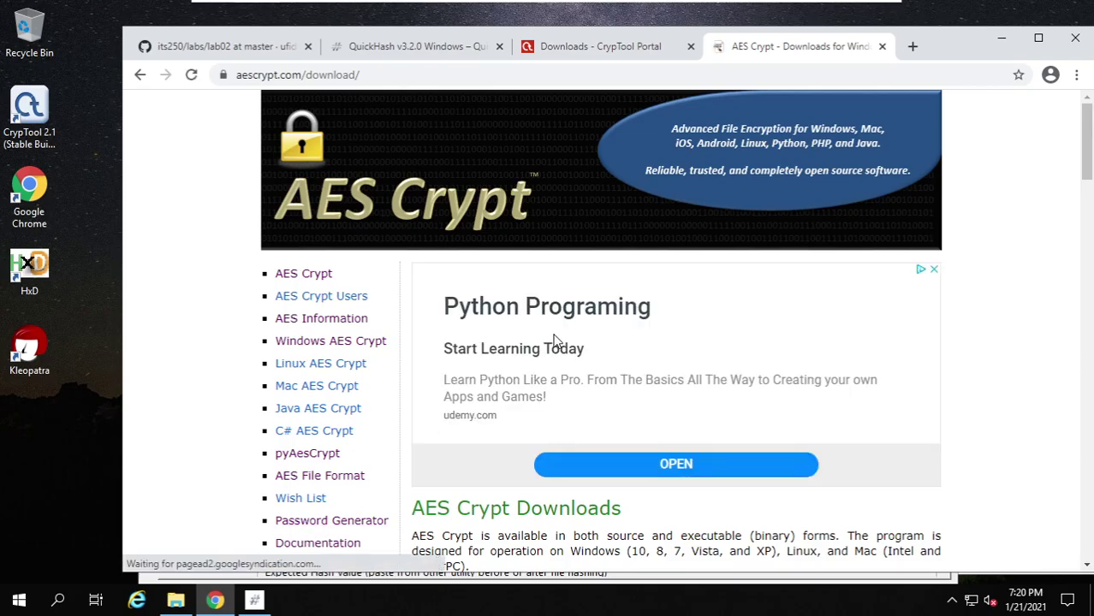
{"action": "scroll", "coordinate": [554, 341], "scroll_direction": "down", "scroll_amount": 6}
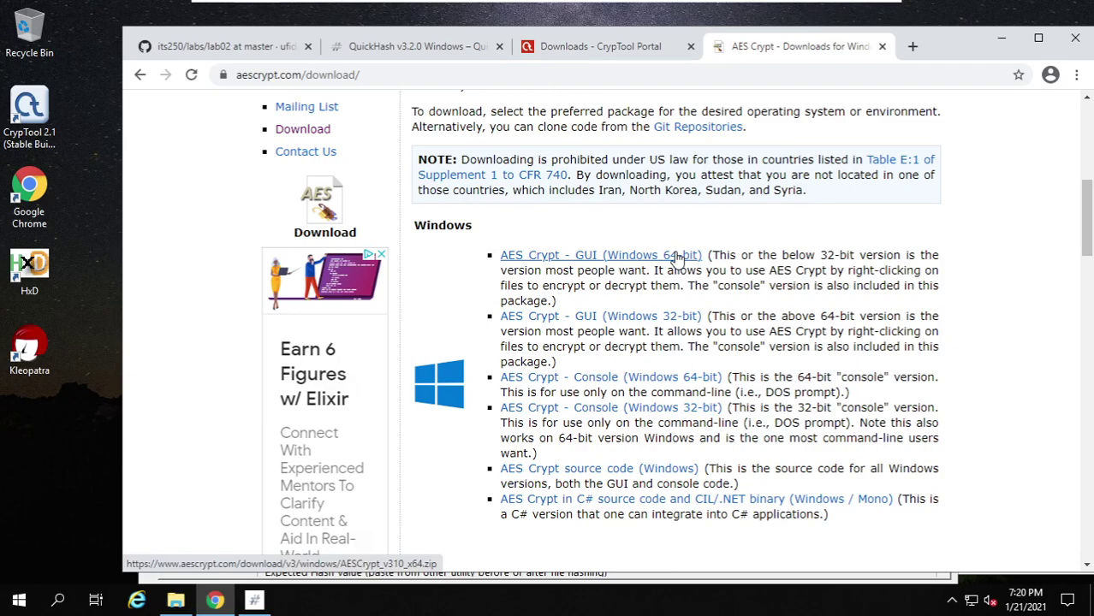
In File Explorer, locate AESCrypt_v310_x64.zip and the CrypTool 2.1 setup file in the lab02 folder, widening the Name column to show full file names
{"action": "left_click", "coordinate": [175, 599]}
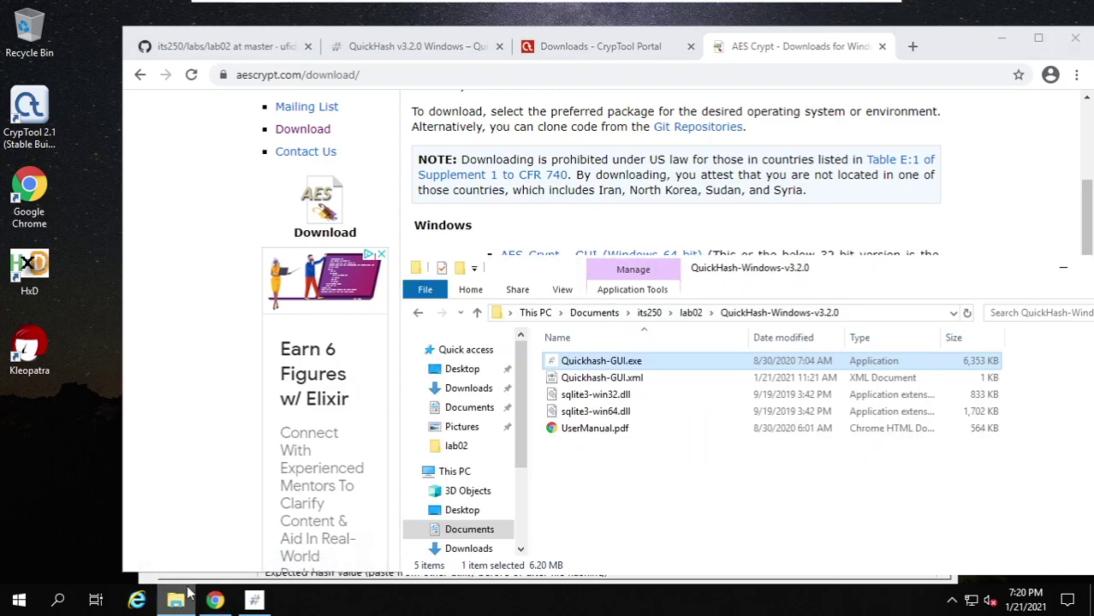
{"action": "left_click", "coordinate": [690, 315]}
{"action": "left_click", "coordinate": [573, 397]}
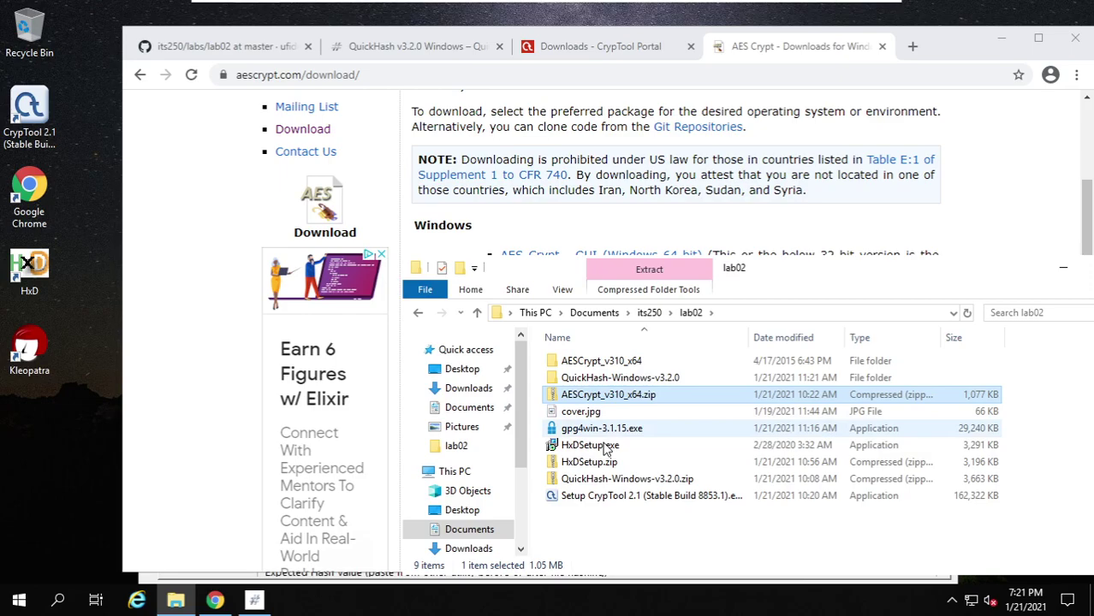
{"action": "left_click", "coordinate": [627, 495]}
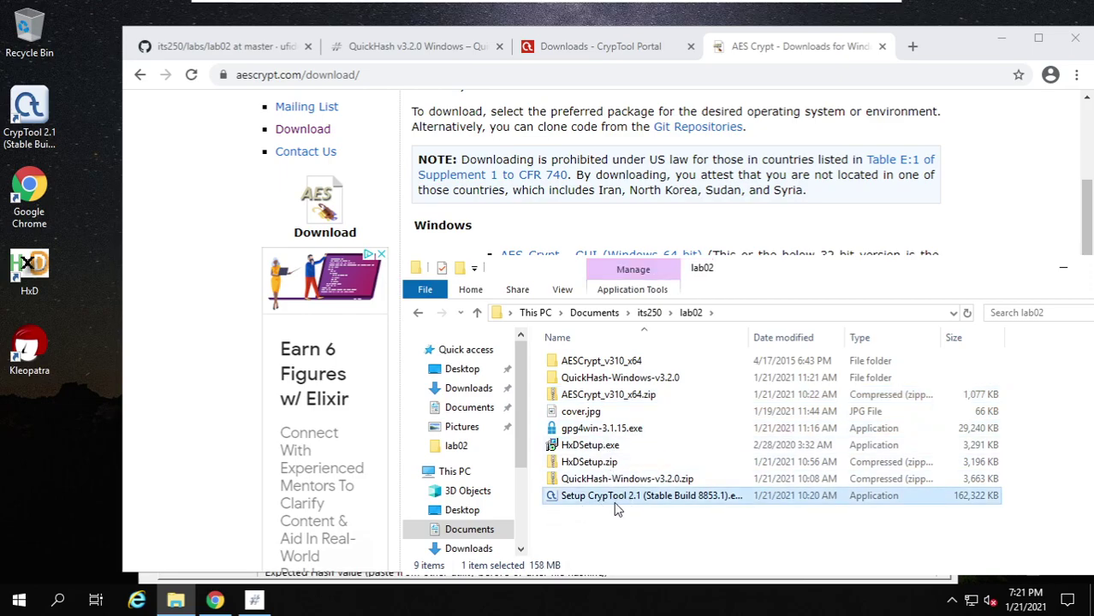
{"action": "left_click_drag", "start_coordinate": [747, 344], "coordinate": [780, 343]}
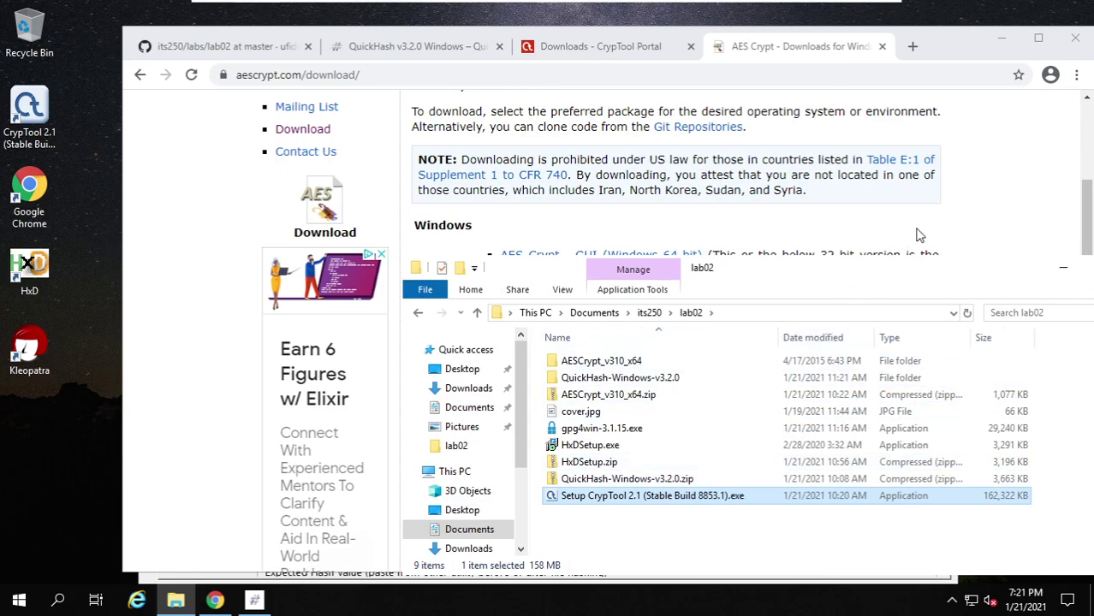
Return to Chrome and look through the AES Crypt SHA Hash Values page for the downloaded archive's SHA-256 entry
{"action": "left_click", "coordinate": [991, 197]}
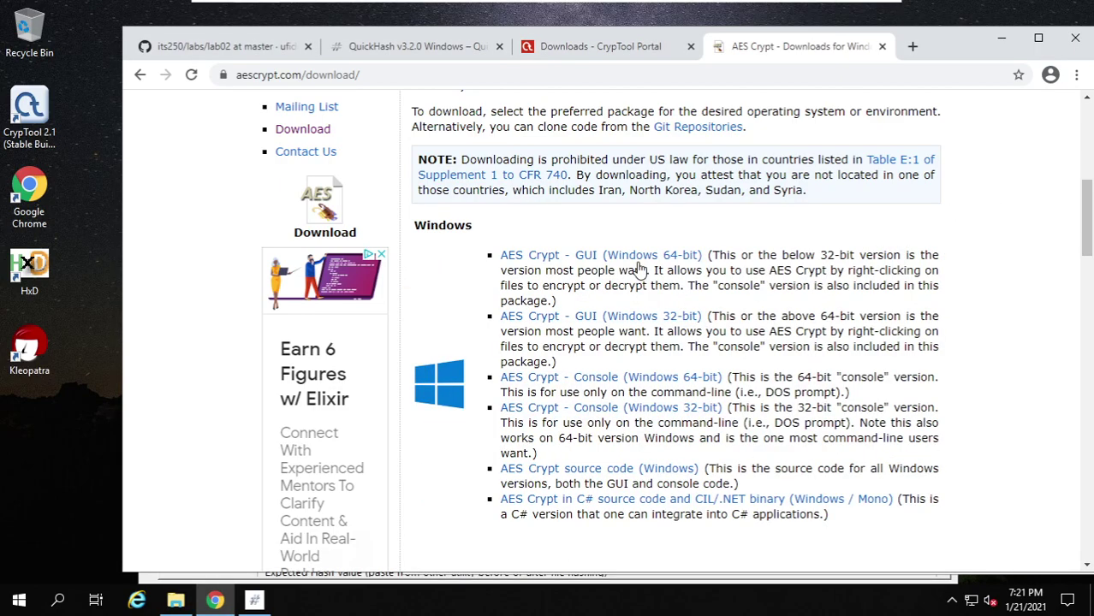
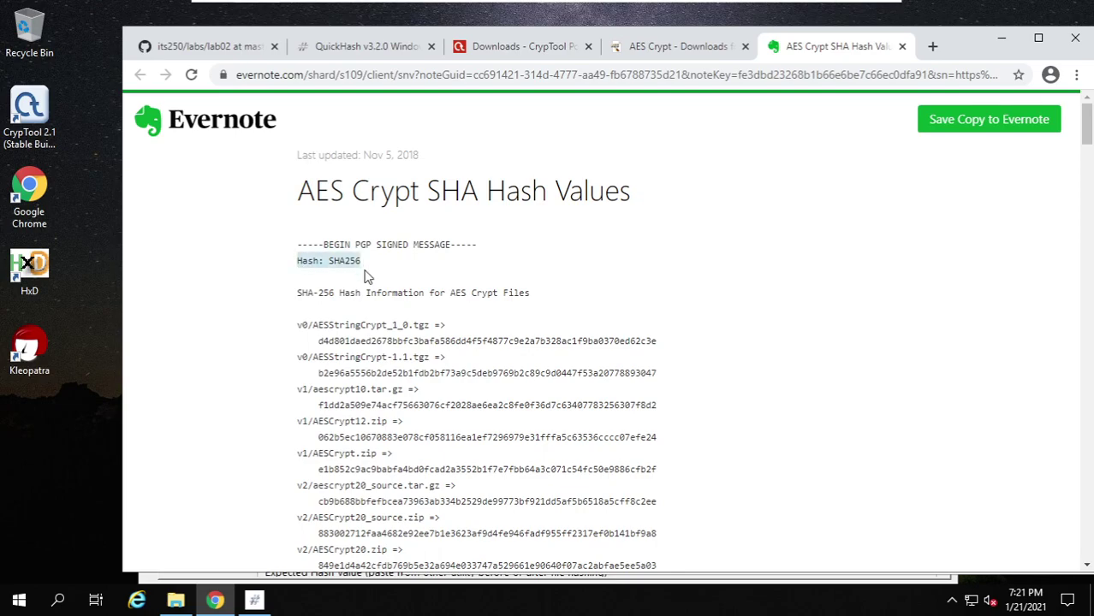
{"action": "scroll", "coordinate": [476, 342], "scroll_direction": "down", "scroll_amount": 4}
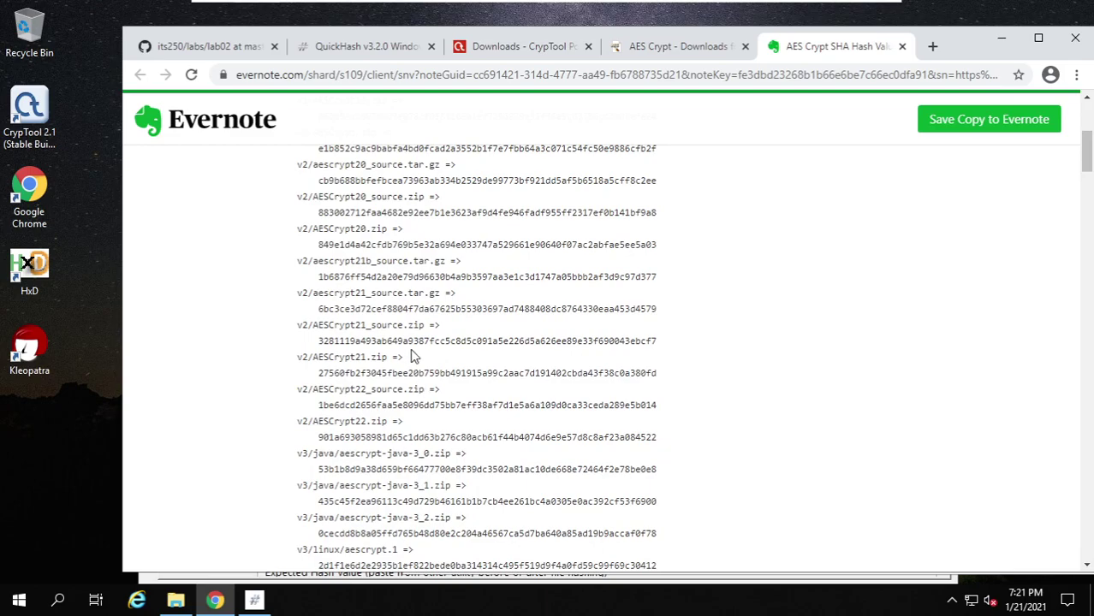
{"action": "scroll", "coordinate": [416, 368], "scroll_direction": "down", "scroll_amount": 1}
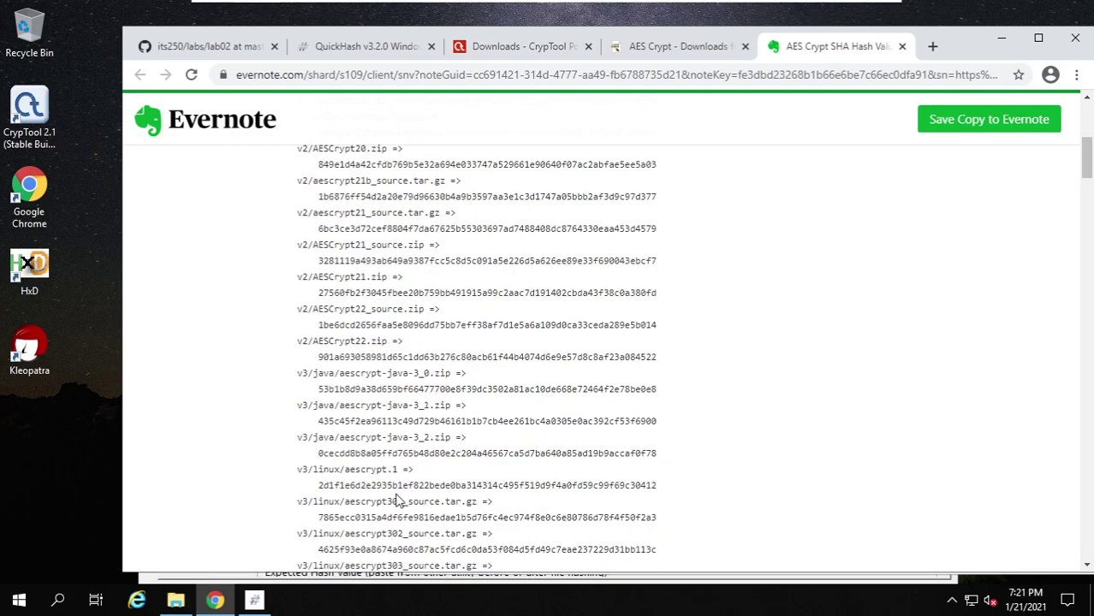
In File Explorer, copy the name AESCrypt_v310_x64 from the AES Crypt zip file in lab02
{"action": "left_click", "coordinate": [175, 600]}
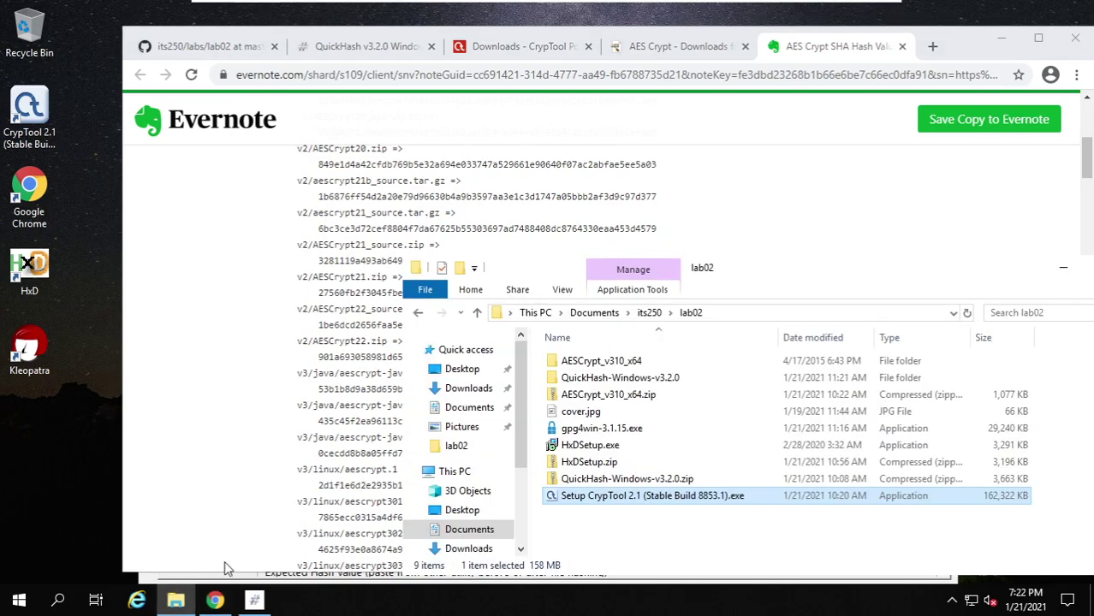
{"action": "right_click", "coordinate": [590, 401]}
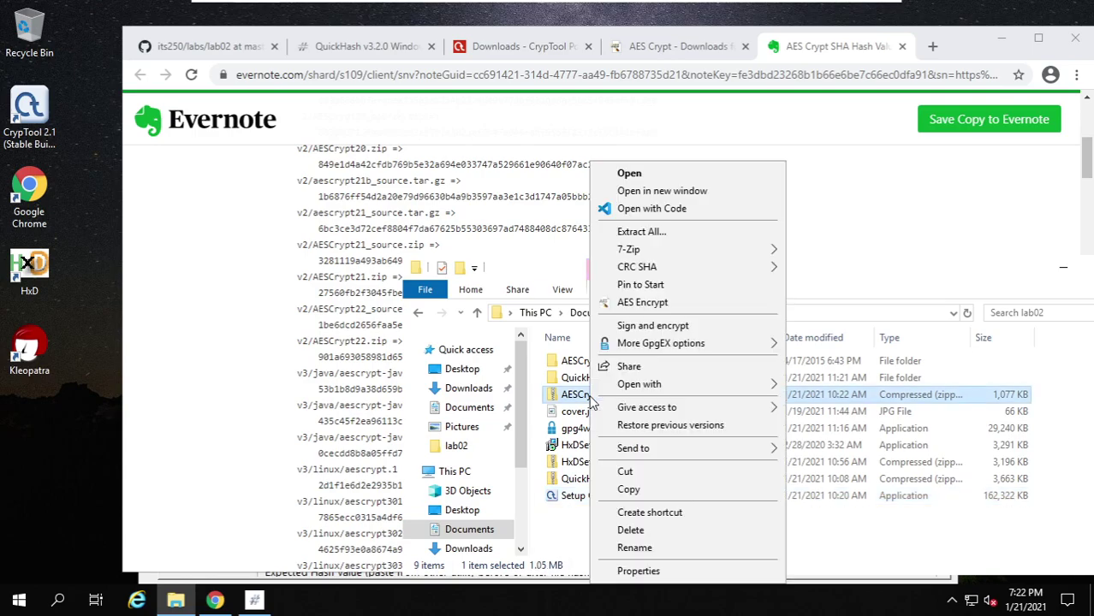
{"action": "left_click", "coordinate": [644, 550]}
{"action": "key", "text": "ctrl+c"}
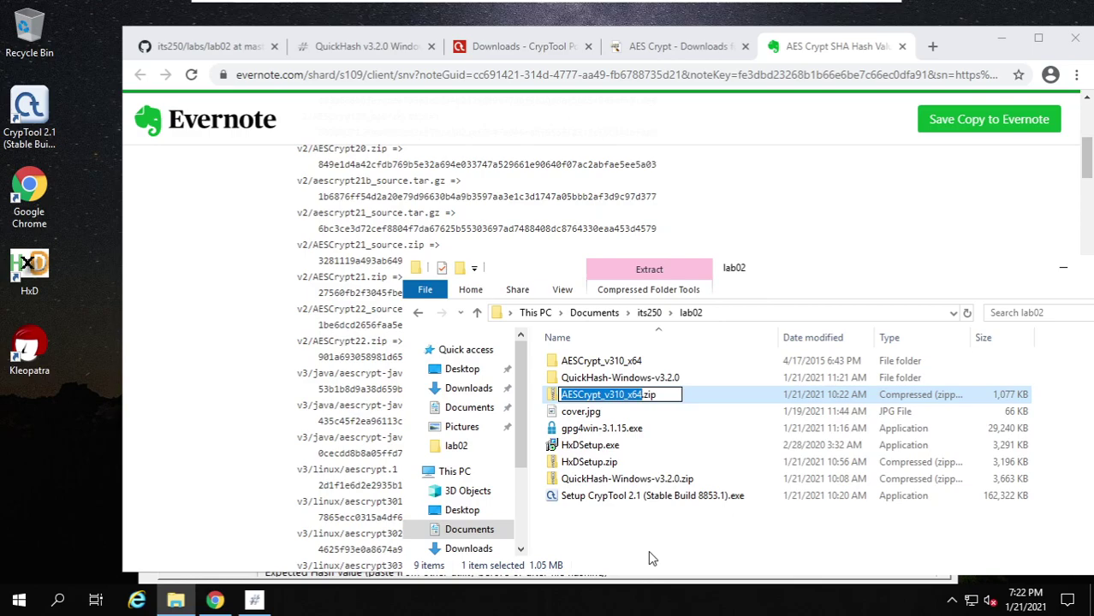
Find AESCrypt_v310_x64 on the AES Crypt SHA Hash Values page in Chrome and select its published SHA-256 hash
{"action": "left_click", "coordinate": [648, 551]}
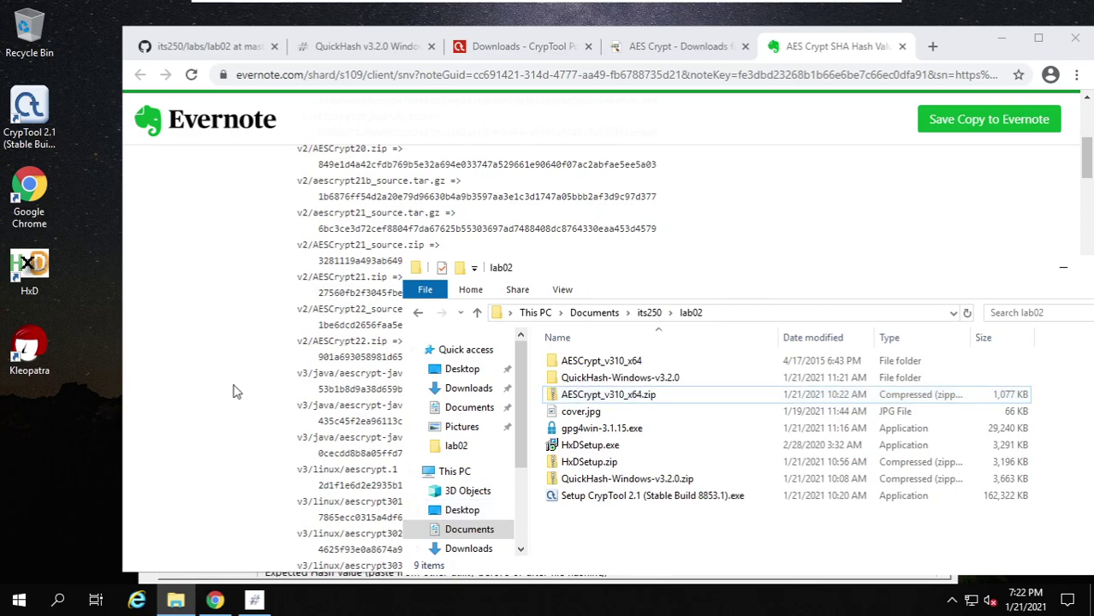
{"action": "left_click", "coordinate": [238, 391]}
{"action": "key", "text": "ctrl+f"}
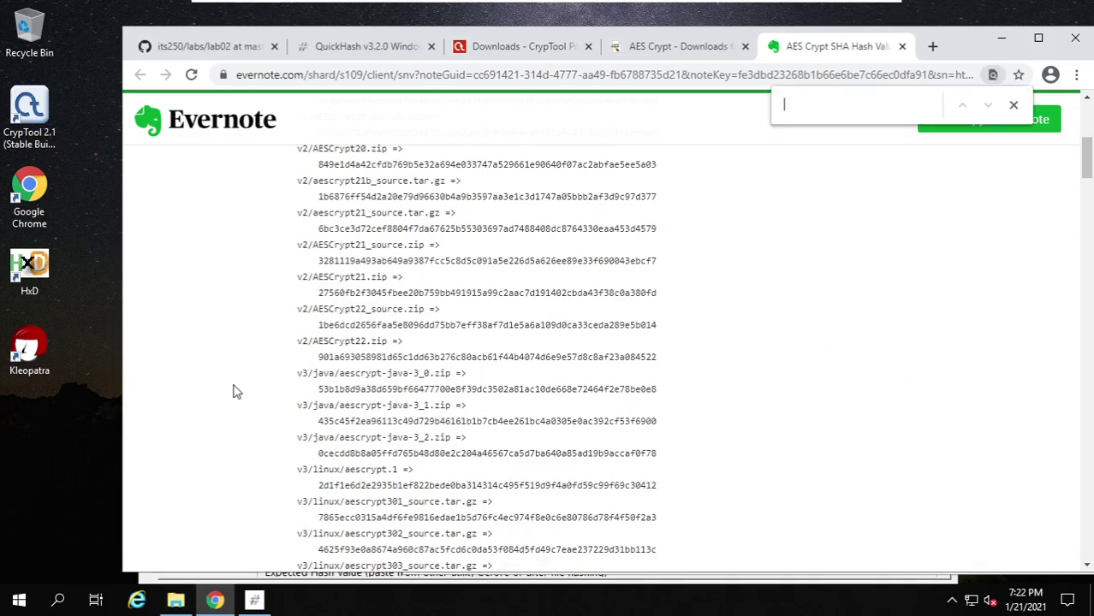
{"action": "key", "text": "ctrl+v"}
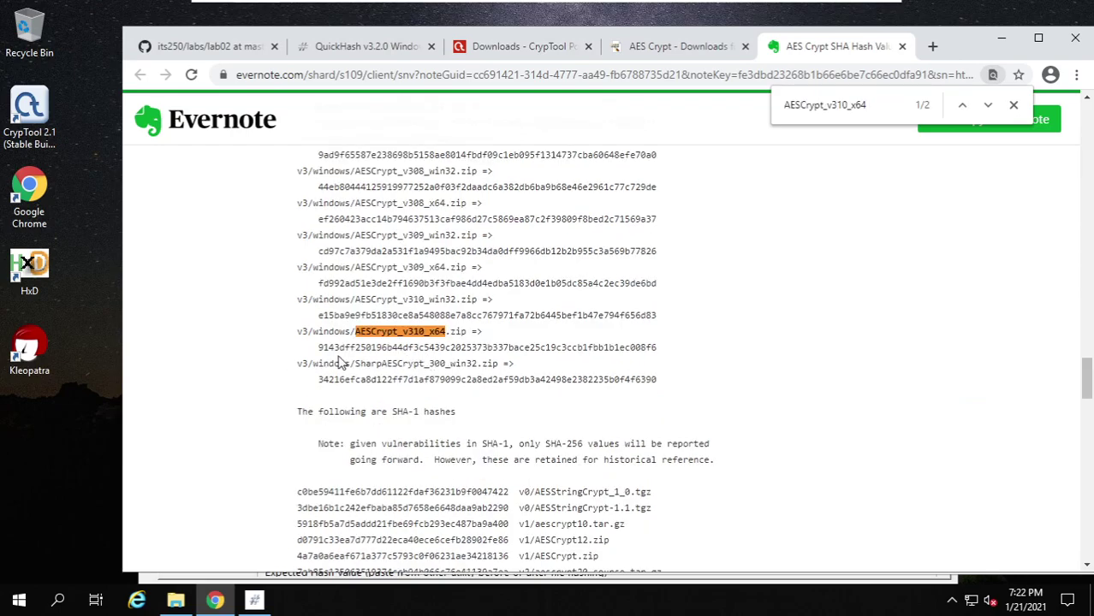
{"action": "left_click_drag", "start_coordinate": [319, 346], "coordinate": [657, 347]}
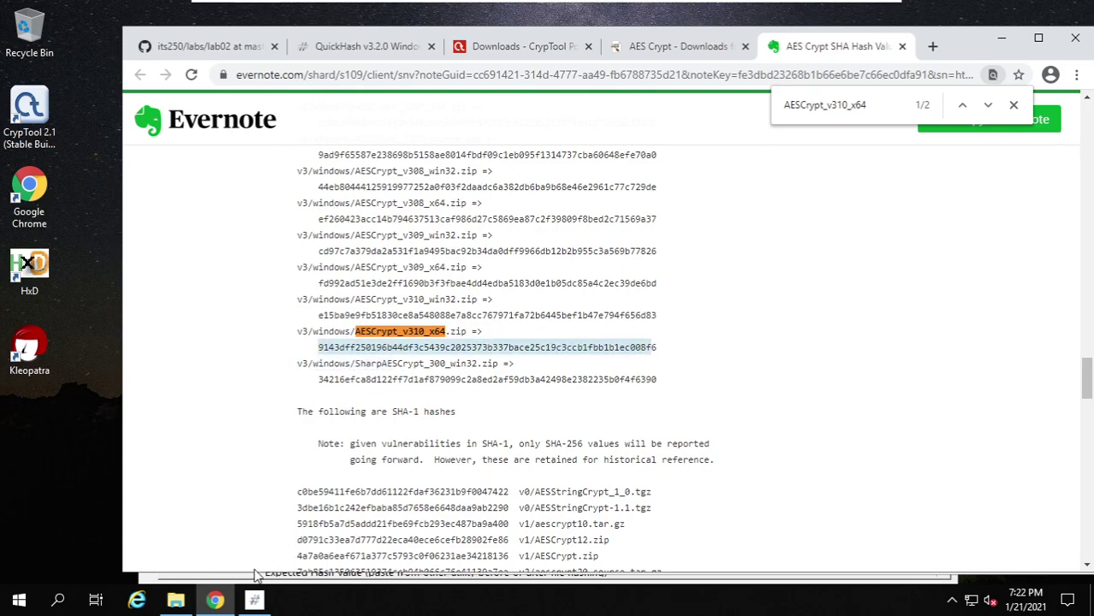
Locate AESCrypt_v310_x64.zip in File Explorer alongside QuickHash, and reselect the archive's full SHA-256 hash on the Chrome page
{"action": "left_click", "coordinate": [254, 600]}
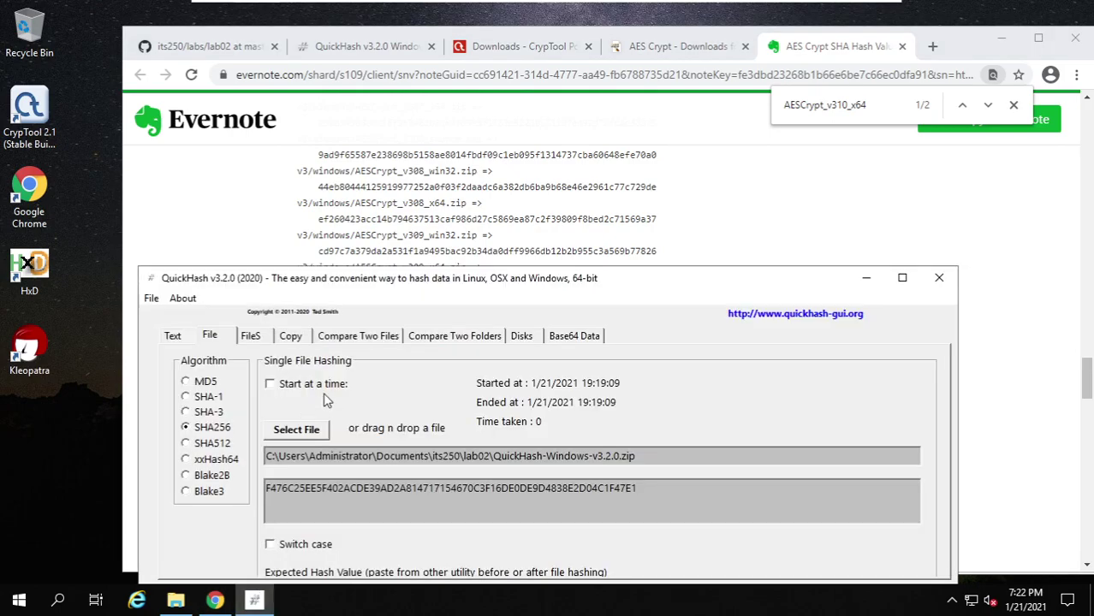
{"action": "left_click", "coordinate": [176, 600]}
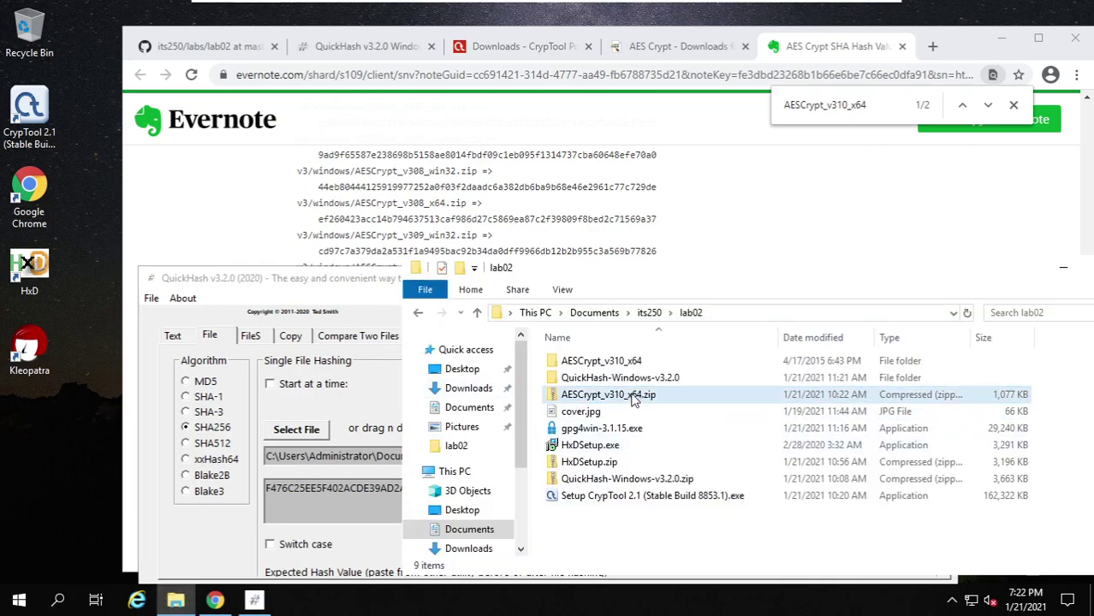
{"action": "left_click", "coordinate": [631, 399]}
{"action": "left_click", "coordinate": [215, 600]}
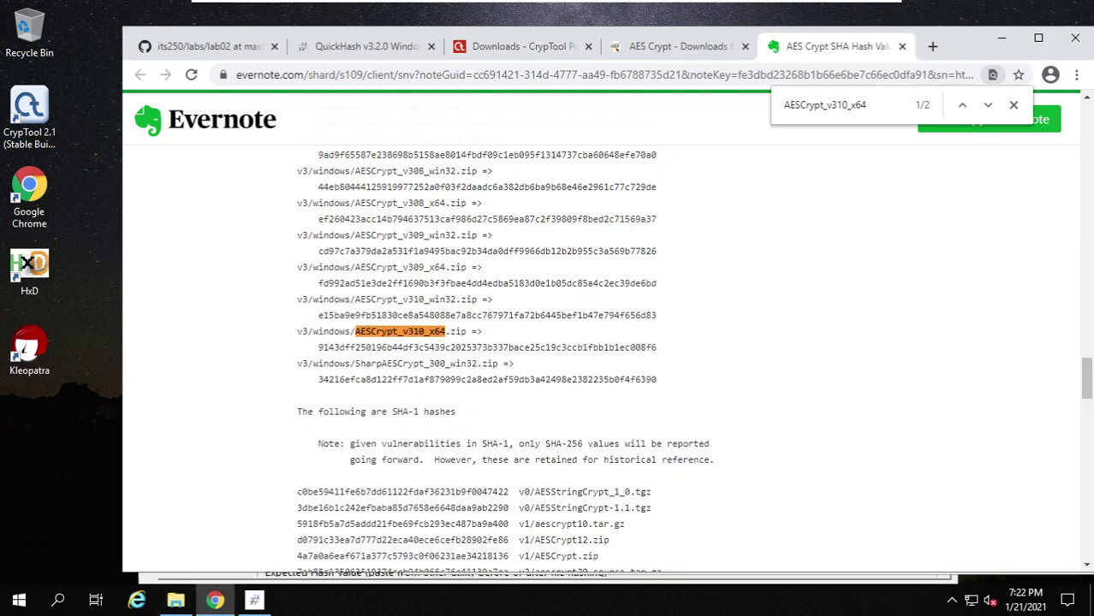
{"action": "left_click_drag", "start_coordinate": [318, 347], "coordinate": [657, 347]}
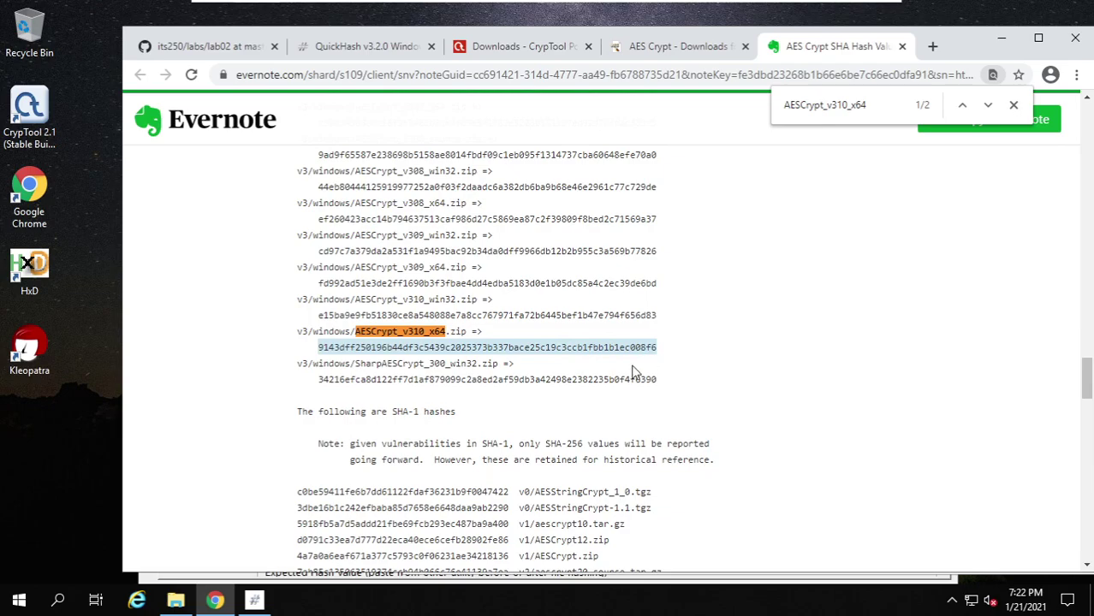
Check the heading of the AES Crypt hash list for the algorithm used, and return to the GitHub lab02 instructions
{"action": "scroll", "coordinate": [480, 342], "scroll_direction": "up", "scroll_amount": 15}
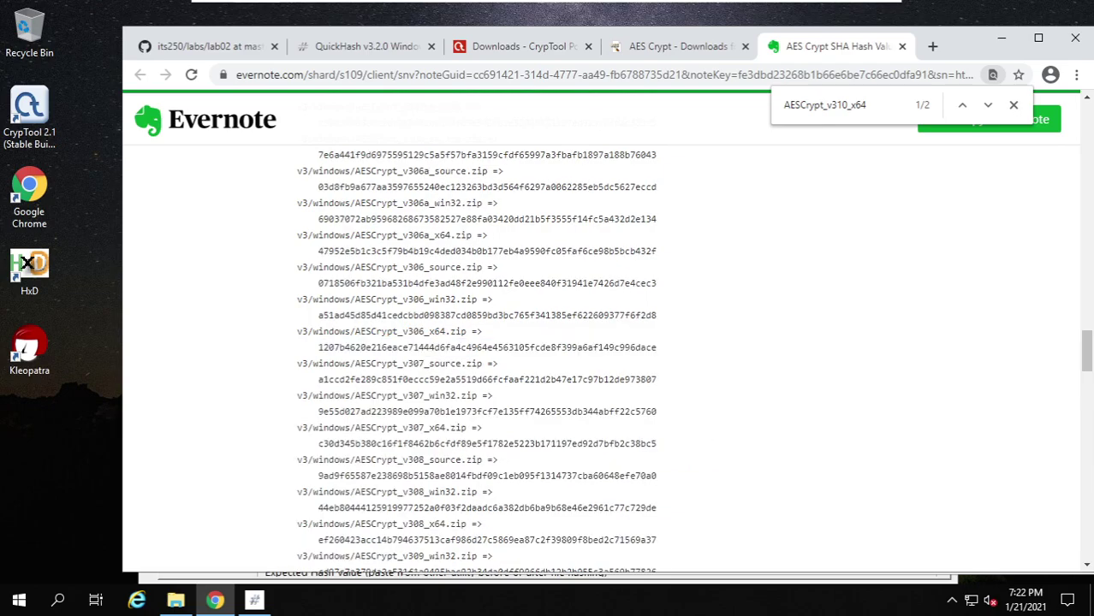
{"action": "scroll", "coordinate": [480, 342], "scroll_direction": "up", "scroll_amount": 10}
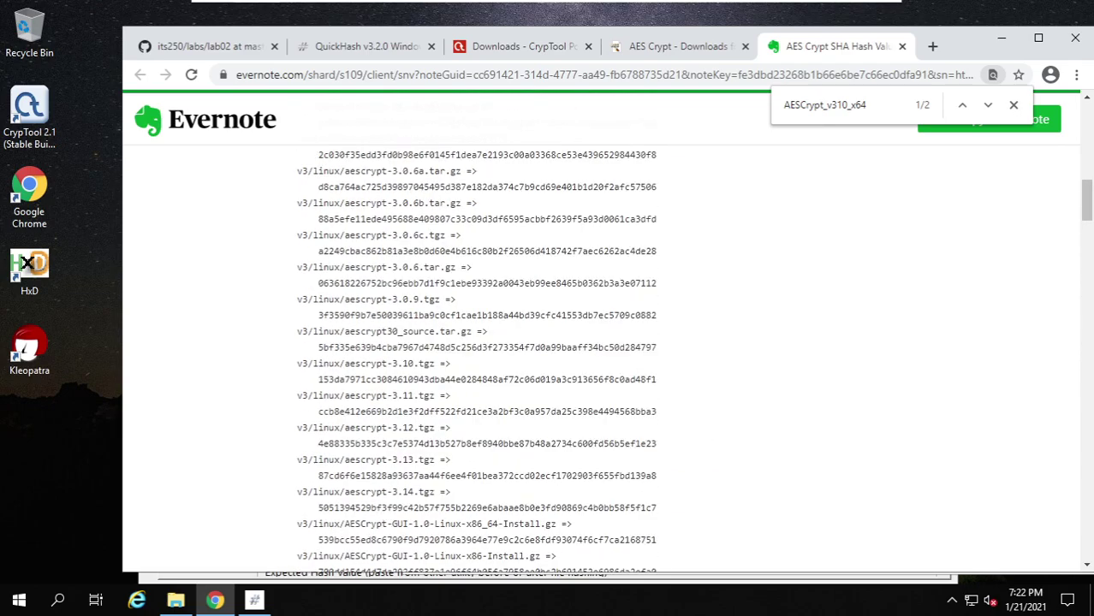
{"action": "scroll", "coordinate": [313, 197], "scroll_direction": "up", "scroll_amount": 3}
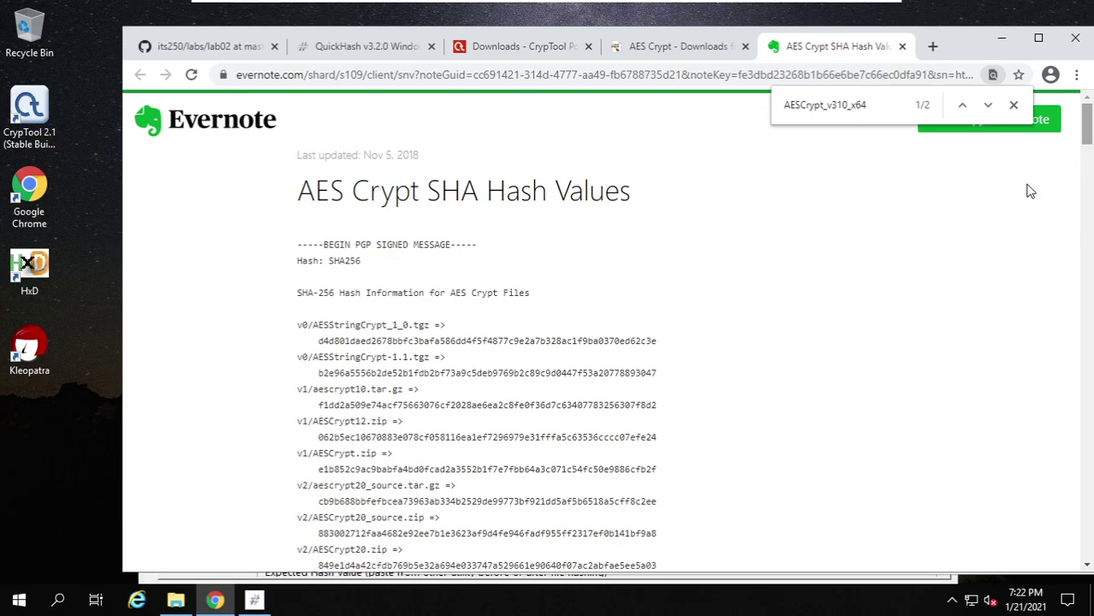
{"action": "scroll", "coordinate": [810, 326], "scroll_direction": "down", "scroll_amount": 5}
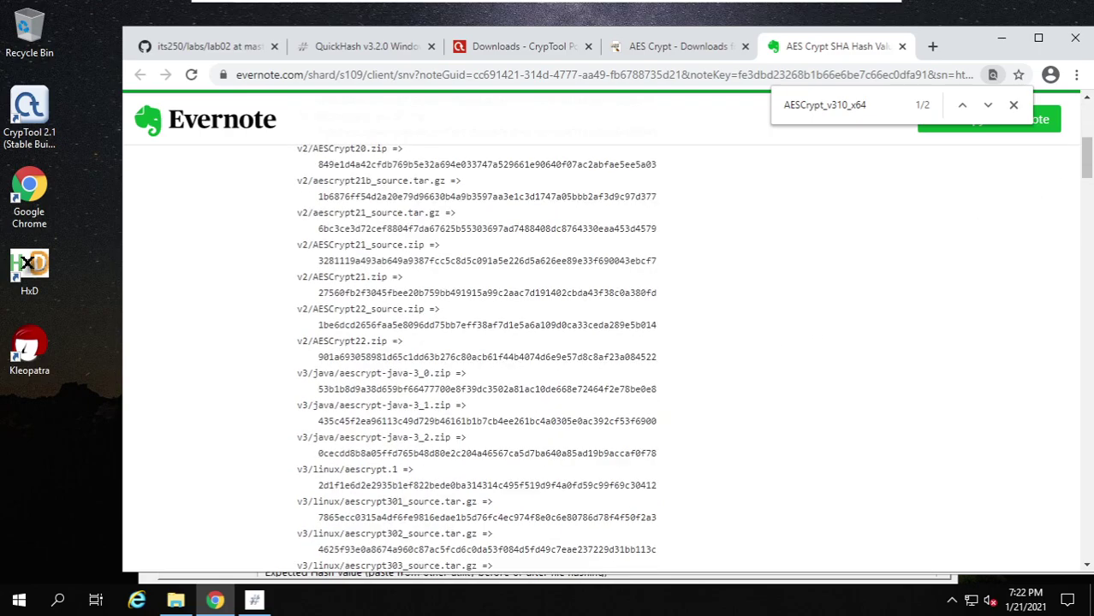
{"action": "left_click", "coordinate": [229, 47]}
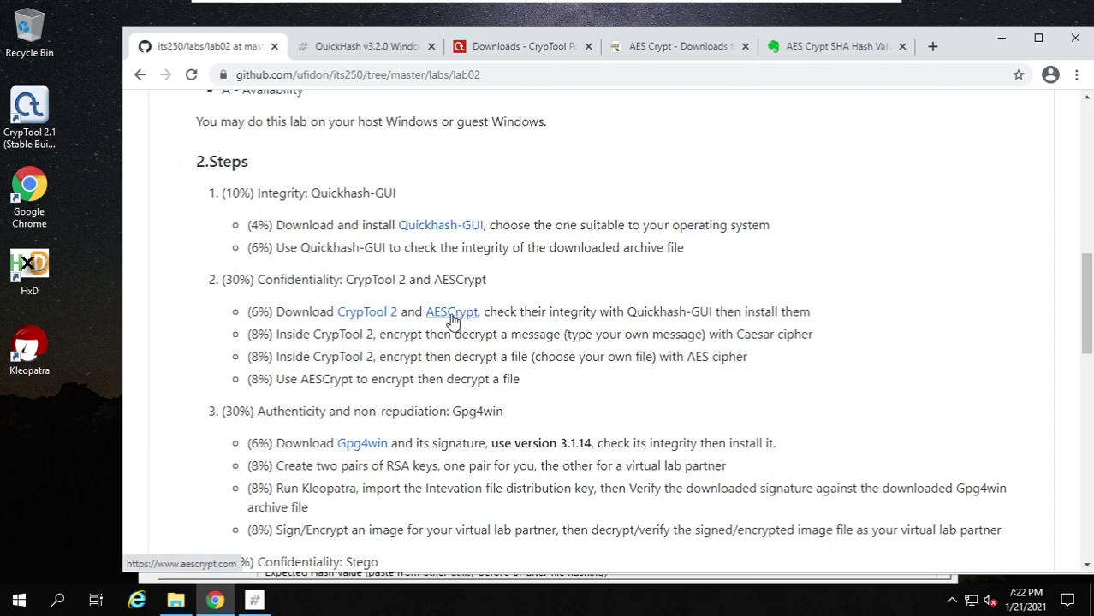
In File Explorer, examine the AES Encrypt command offered for AESCrypt_v310_x64.zip and the installer files in the AESCrypt_v310_x64 folder
{"action": "left_click", "coordinate": [174, 604]}
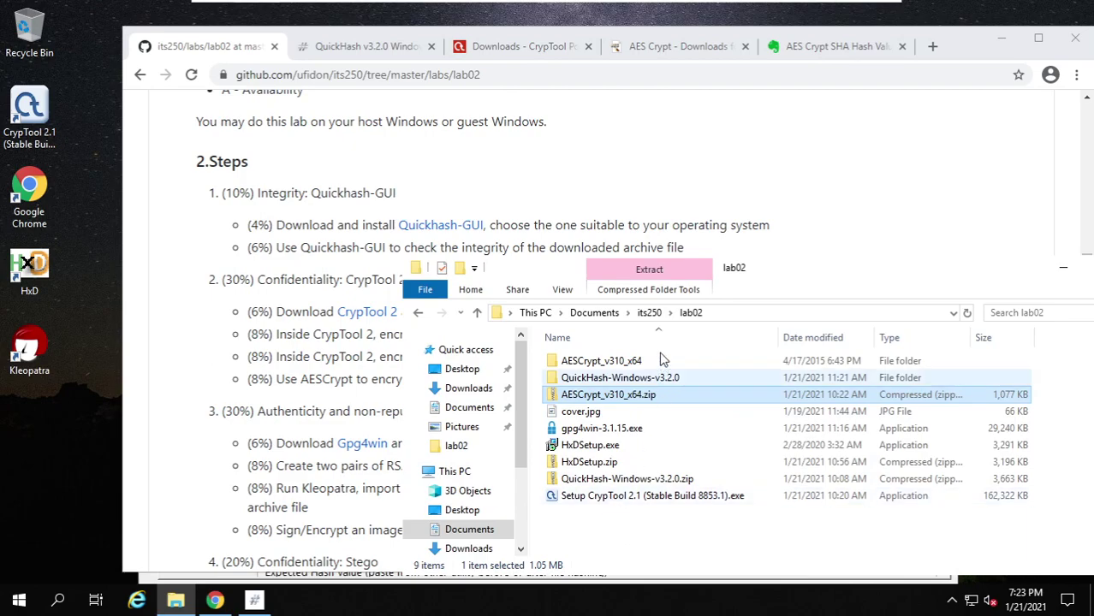
{"action": "left_click_drag", "start_coordinate": [706, 273], "coordinate": [557, 168]}
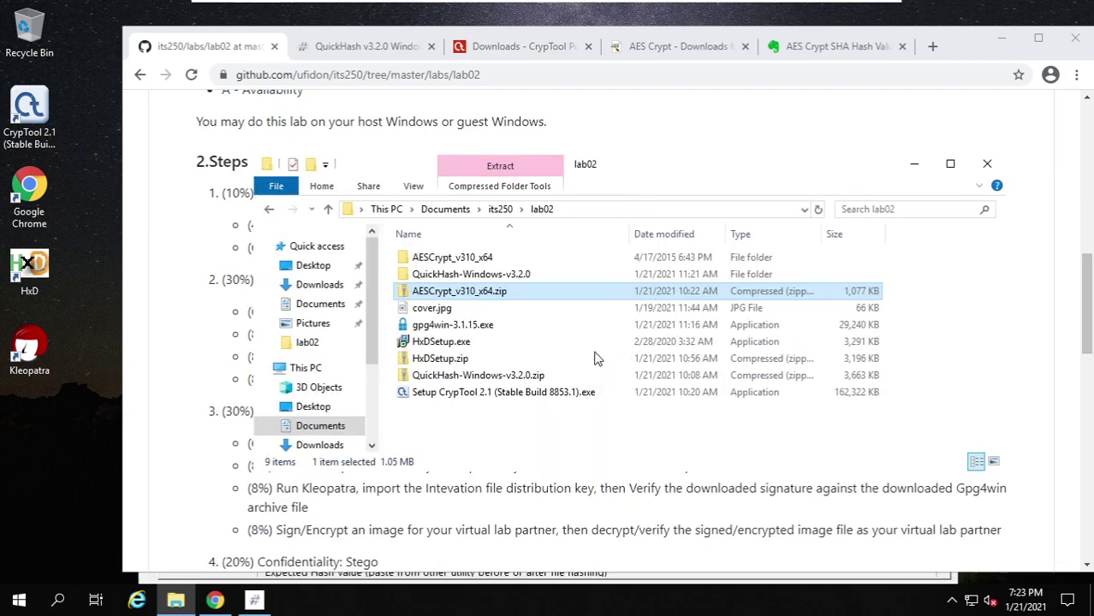
{"action": "right_click", "coordinate": [474, 299]}
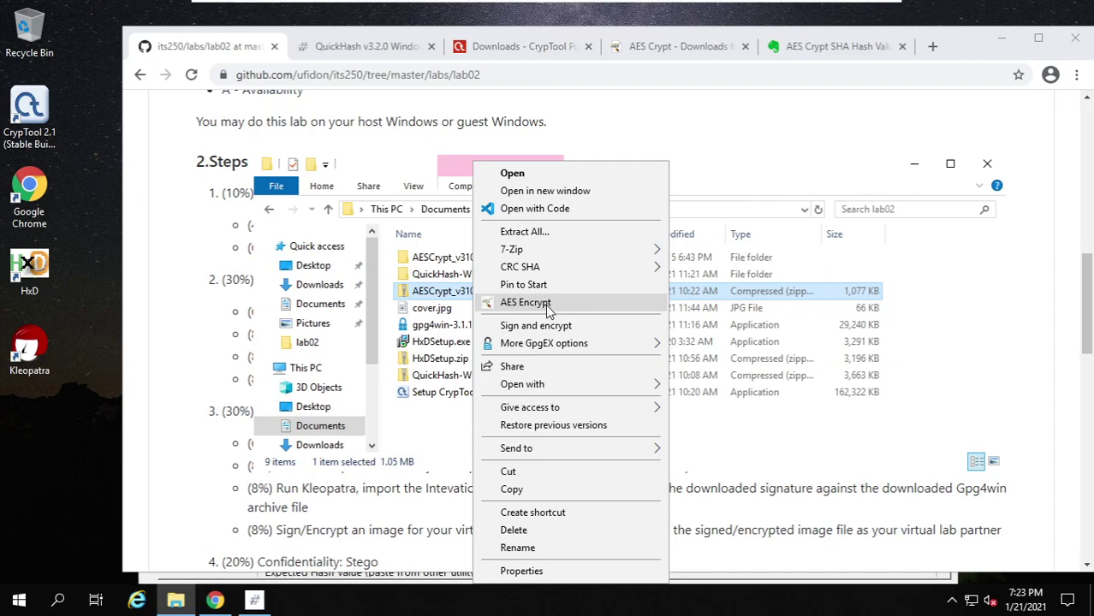
{"action": "double_click", "coordinate": [458, 258]}
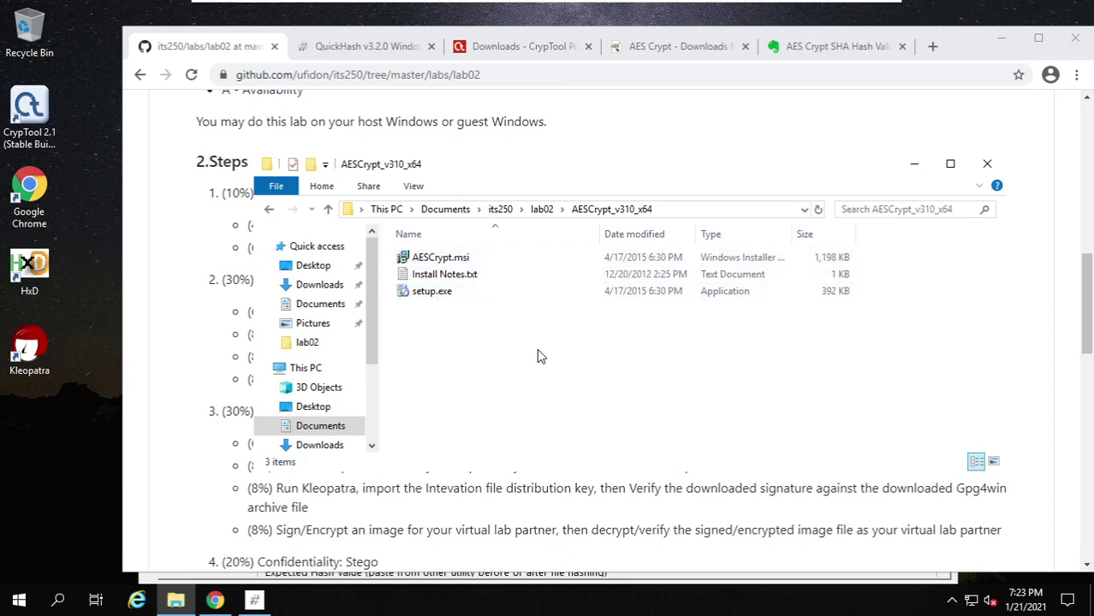
{"action": "left_click", "coordinate": [539, 210]}
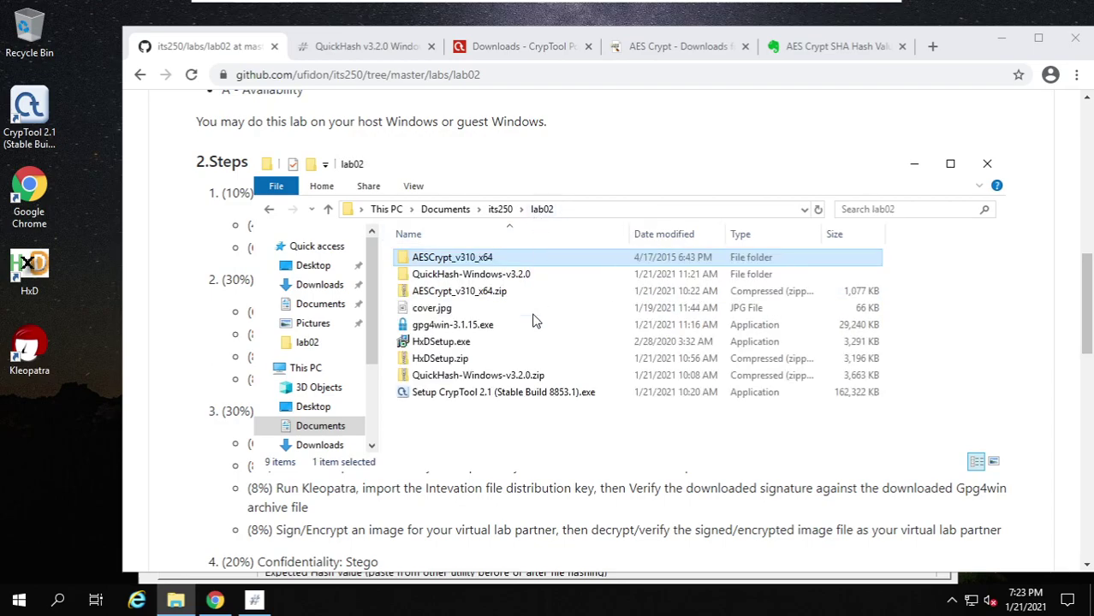
From the lab02 instructions in Chrome, open the Gpg4win link in a new tab and switch to that site
{"action": "left_click", "coordinate": [581, 114]}
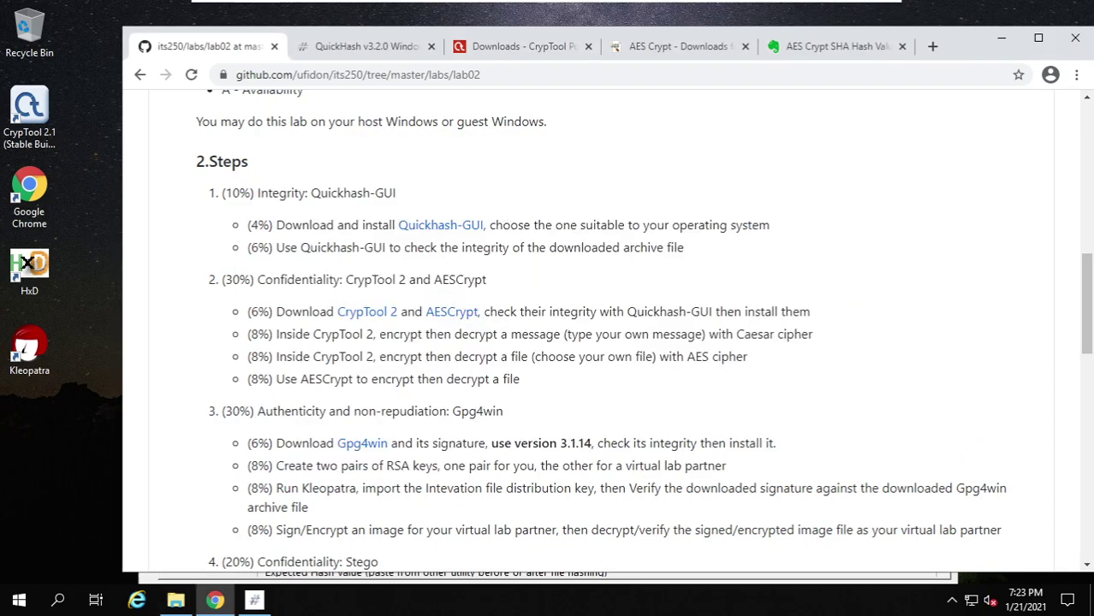
{"action": "scroll", "coordinate": [377, 303], "scroll_direction": "down", "scroll_amount": 2}
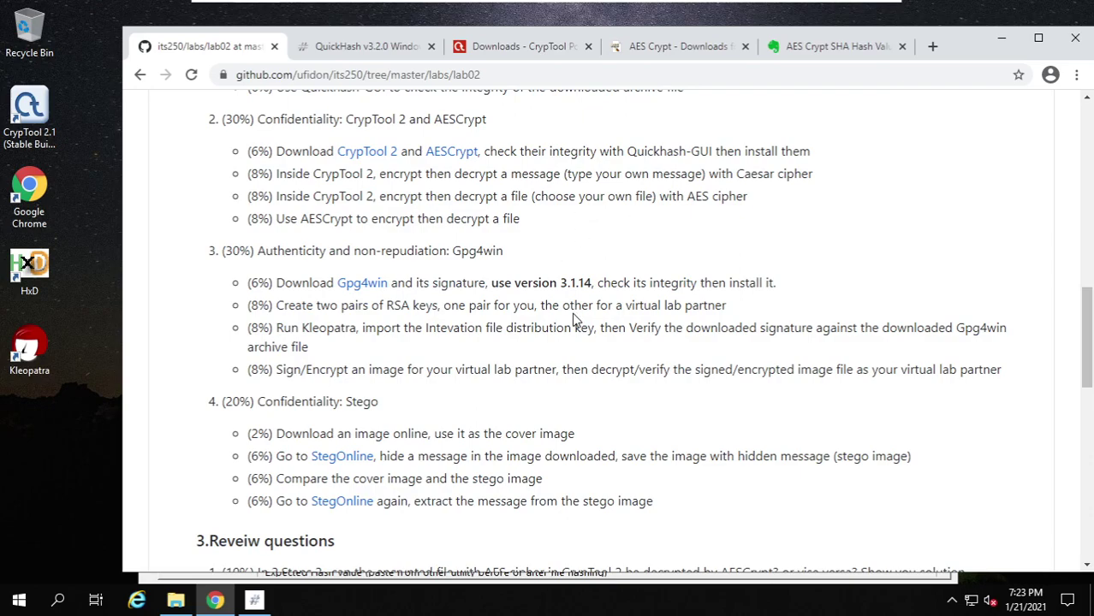
{"action": "right_click", "coordinate": [360, 284]}
{"action": "left_click", "coordinate": [403, 292]}
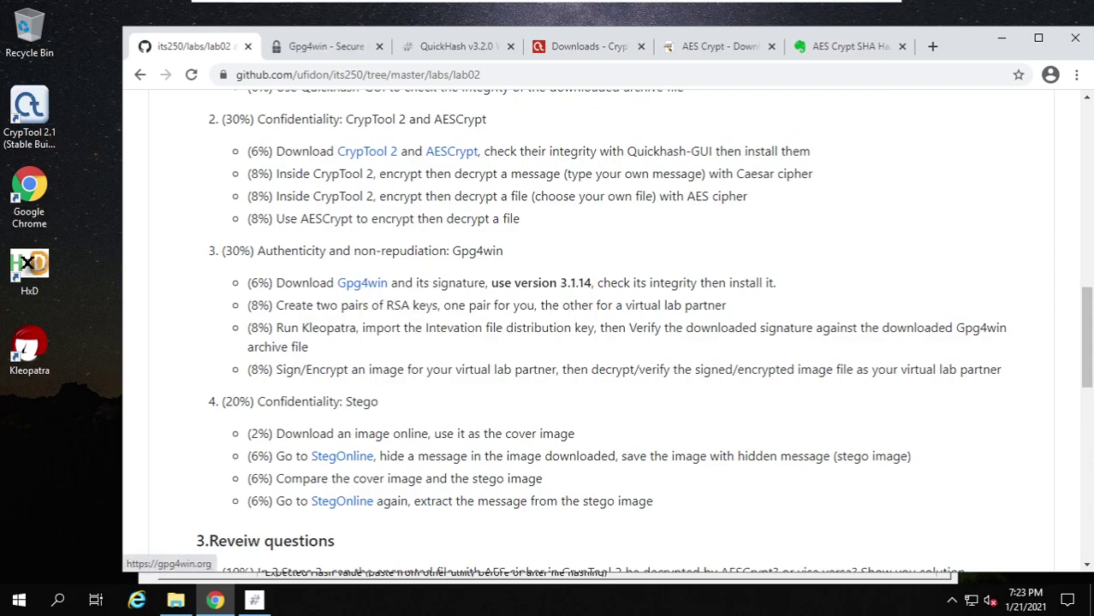
{"action": "left_click", "coordinate": [334, 48]}
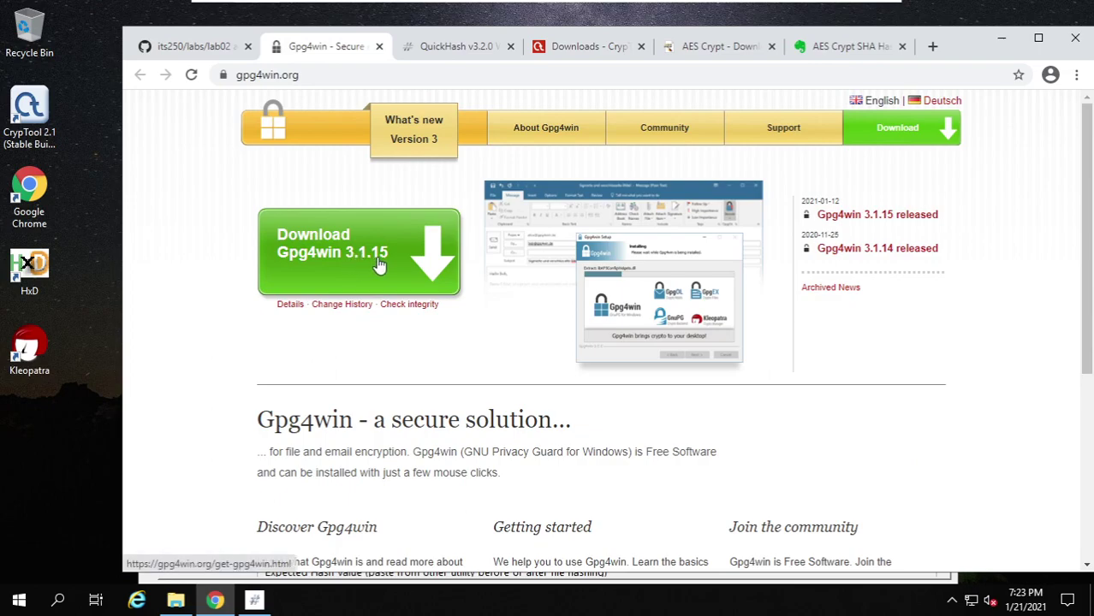
Try to launch Kleopatra from the desktop
{"action": "double_click", "coordinate": [32, 355]}
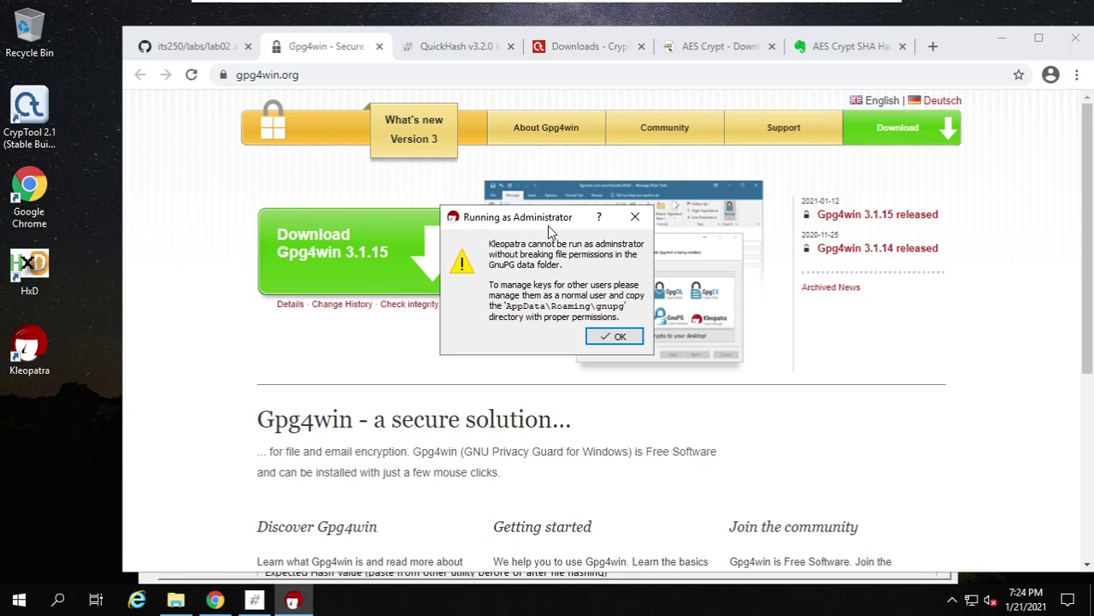
{"action": "left_click", "coordinate": [611, 337]}
{"action": "left_click", "coordinate": [64, 424]}
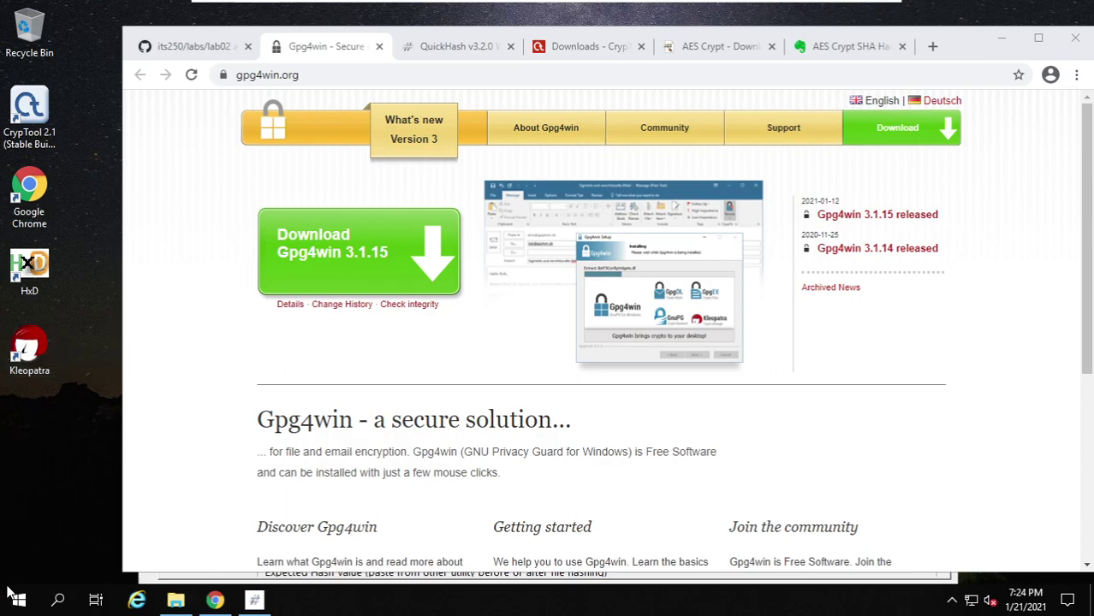
Open the Windows Add or remove programs settings and search the installed apps for "gp"
{"action": "left_click", "coordinate": [55, 603]}
{"action": "type", "text": "add"}
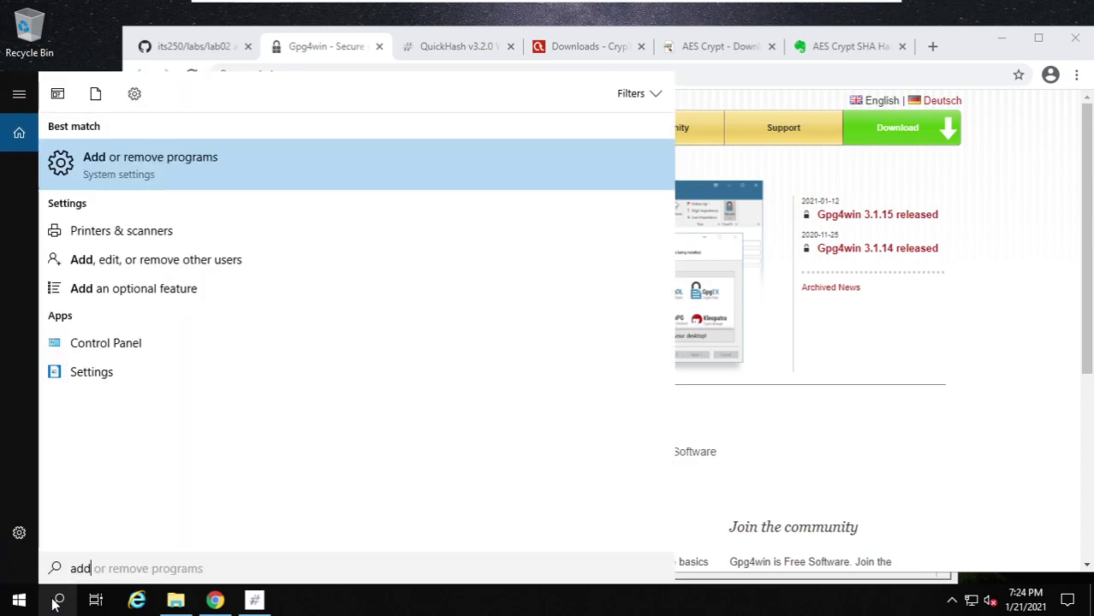
{"action": "left_click", "coordinate": [155, 177]}
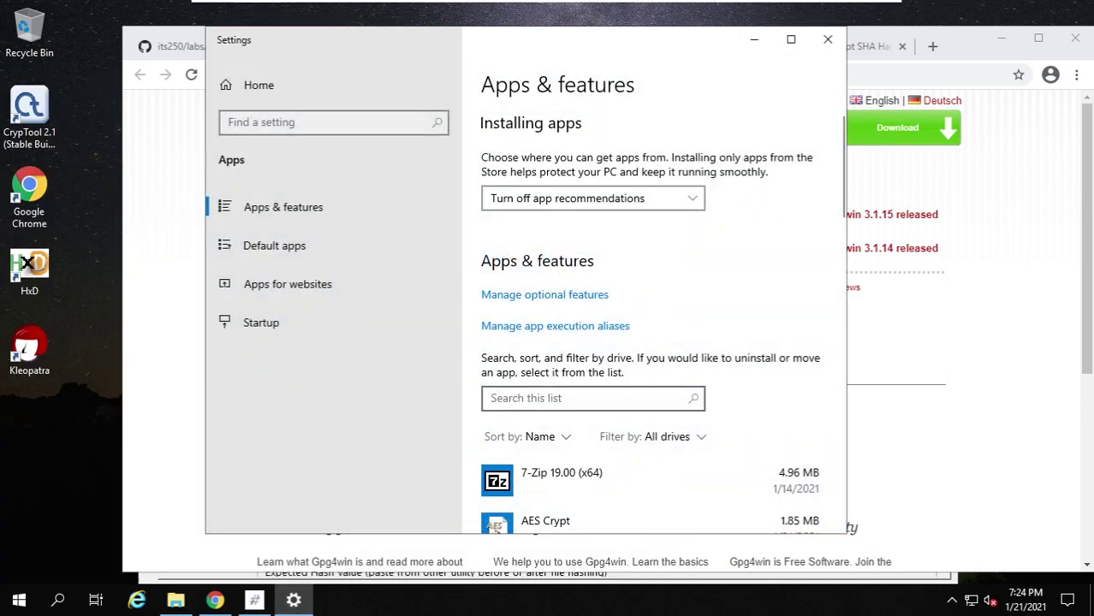
{"action": "left_click", "coordinate": [491, 398]}
{"action": "type", "text": "gp"}
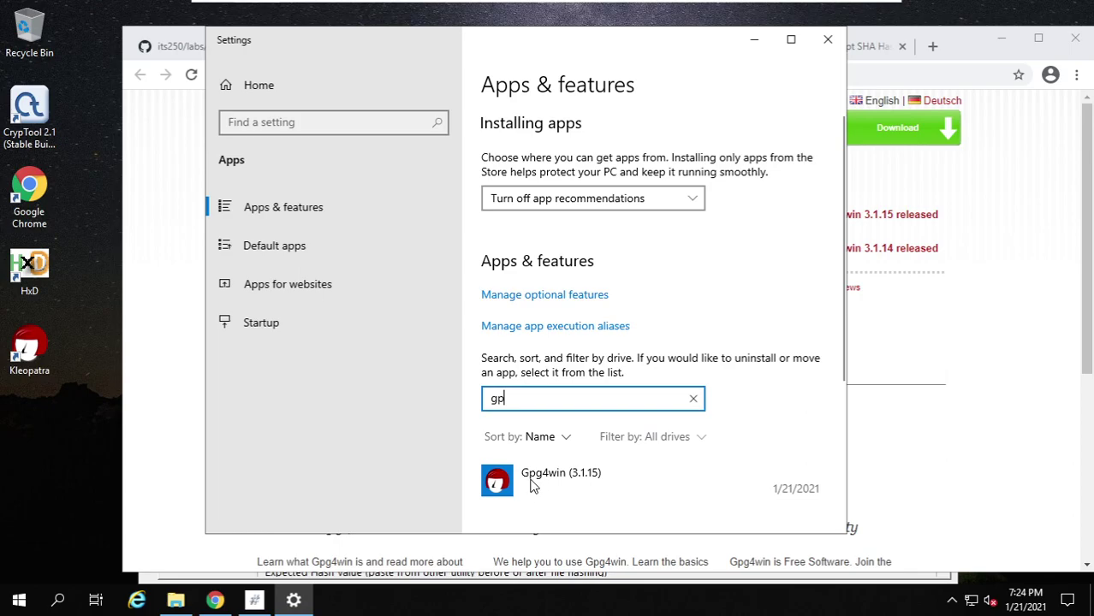
{"action": "left_click", "coordinate": [651, 436]}
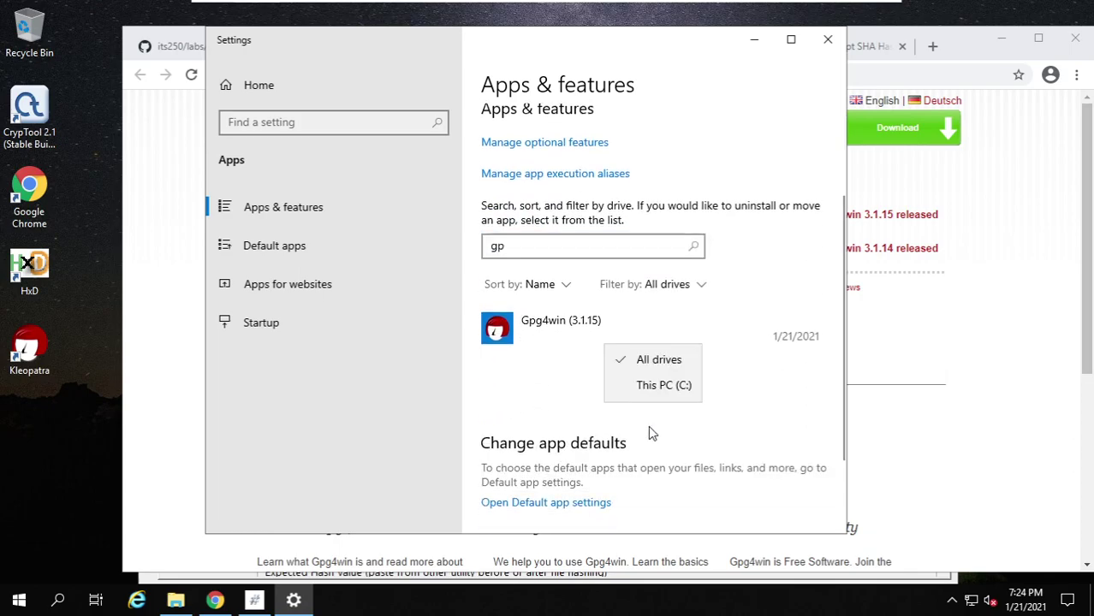
{"action": "left_click", "coordinate": [573, 330]}
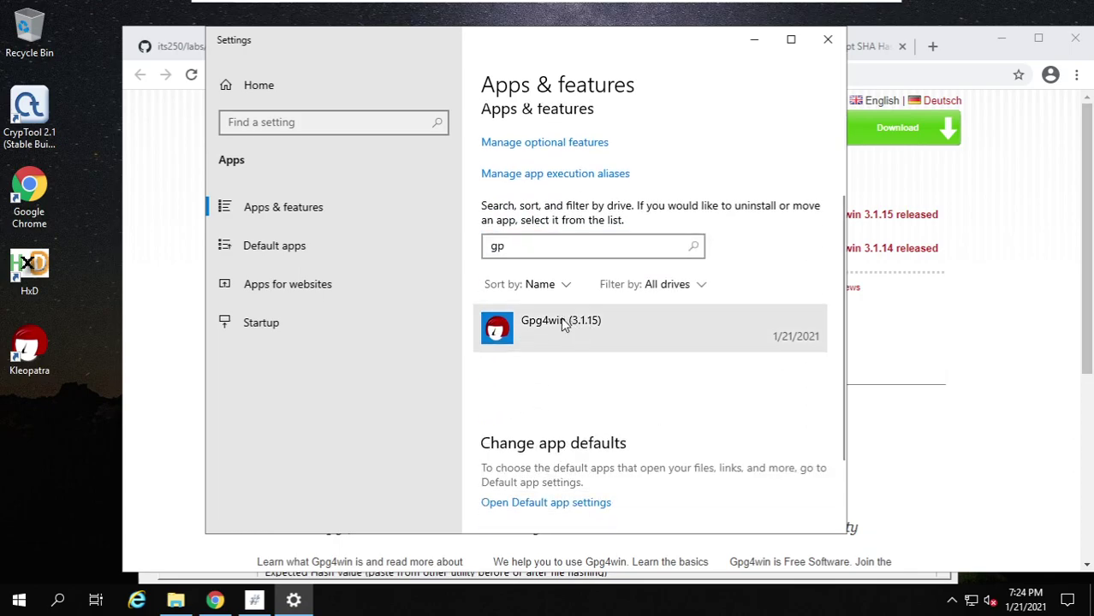
{"action": "scroll", "coordinate": [578, 355], "scroll_direction": "down", "scroll_amount": 2}
{"action": "scroll", "coordinate": [580, 360], "scroll_direction": "up", "scroll_amount": 3}
{"action": "scroll", "coordinate": [566, 415], "scroll_direction": "down", "scroll_amount": 1}
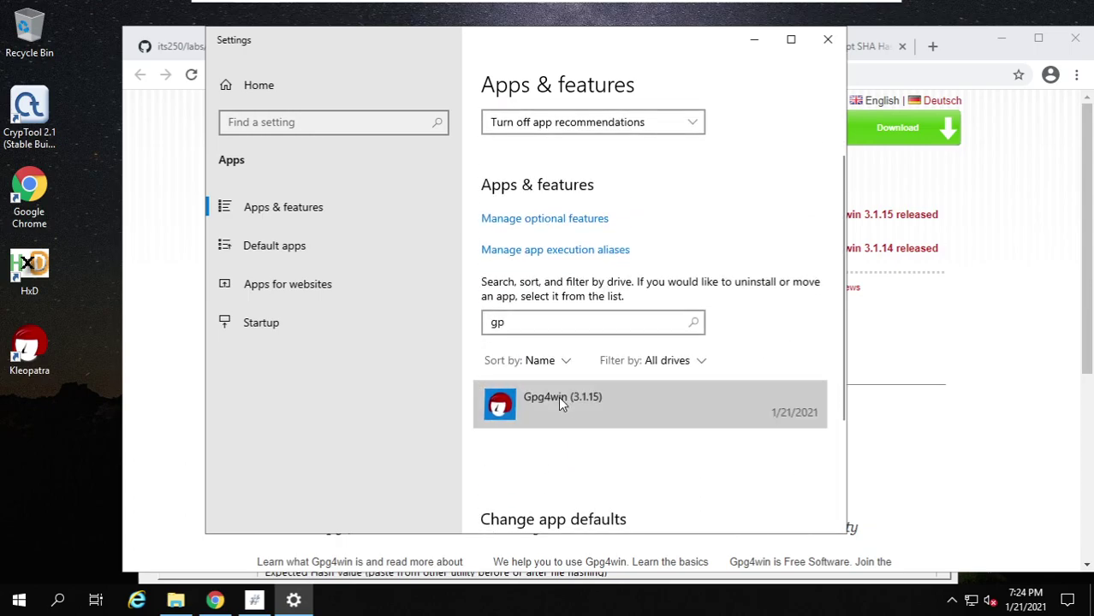
Uninstall Gpg4win 3.1.15 from the computer and close Settings
{"action": "left_click", "coordinate": [558, 397]}
{"action": "left_click", "coordinate": [783, 473]}
{"action": "left_click", "coordinate": [791, 438]}
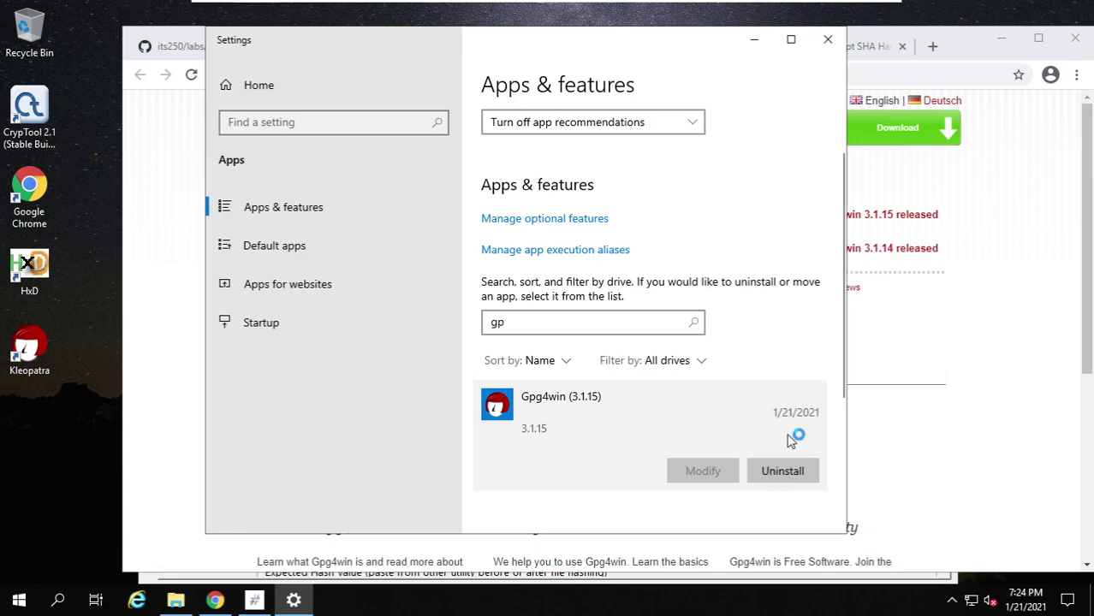
{"action": "left_click", "coordinate": [639, 430]}
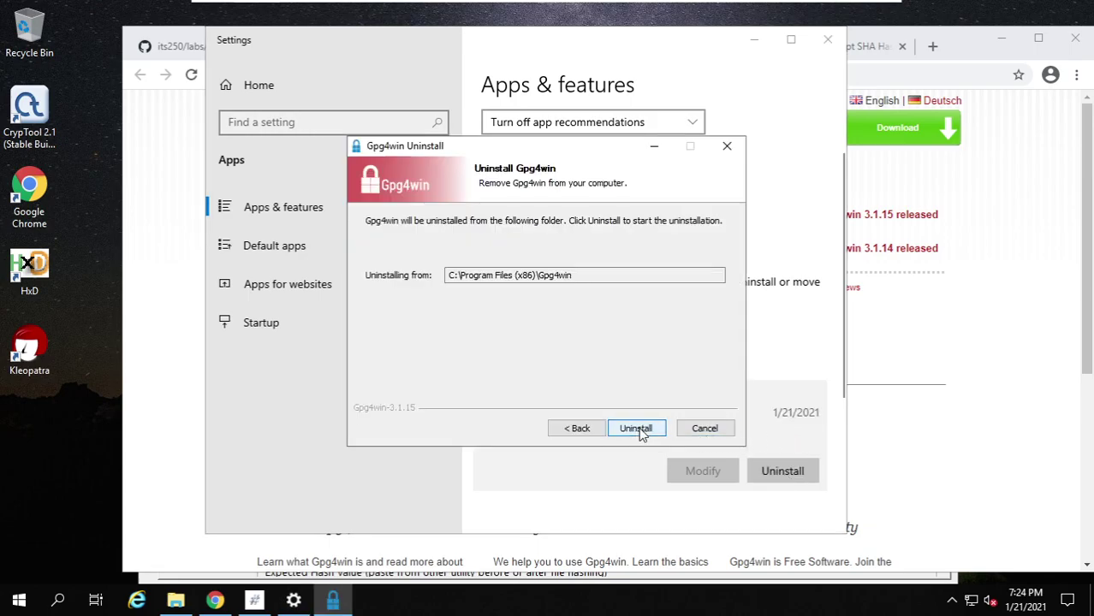
{"action": "left_click", "coordinate": [636, 432]}
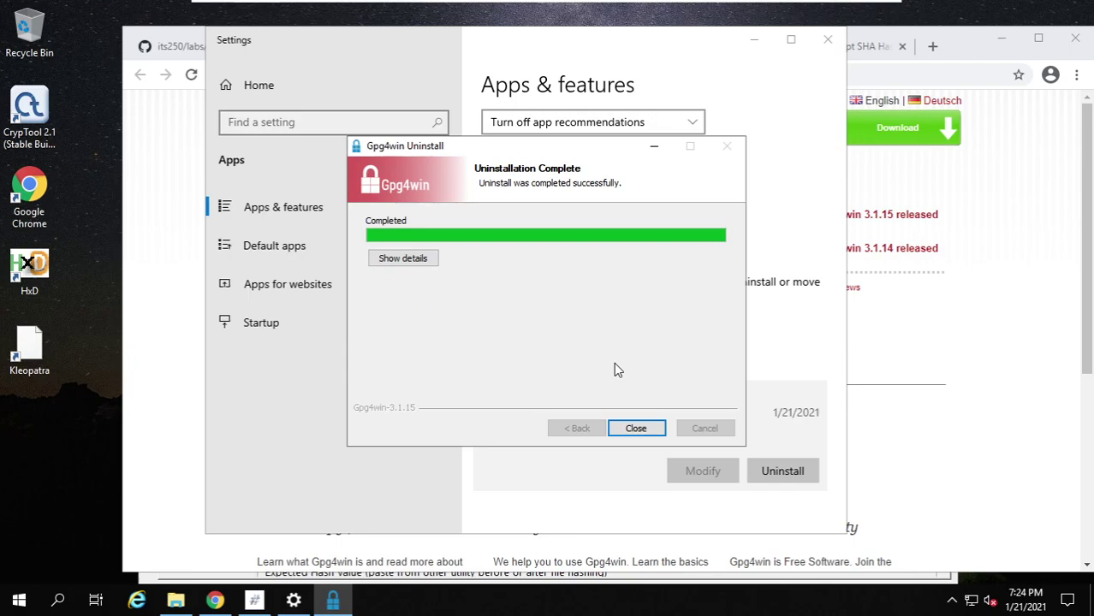
{"action": "left_click", "coordinate": [634, 429]}
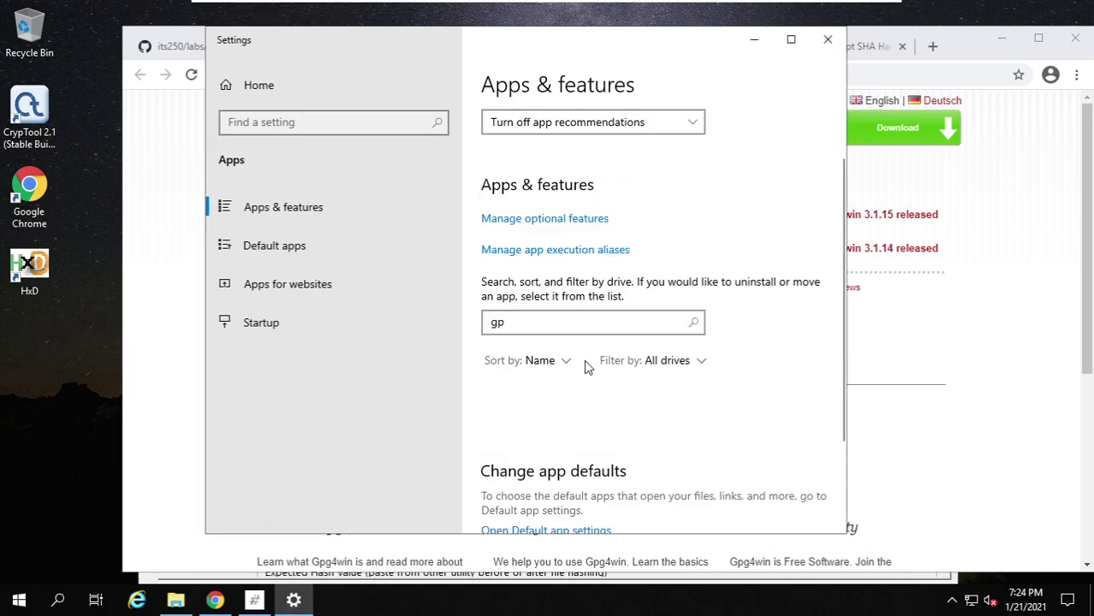
{"action": "left_click", "coordinate": [827, 39]}
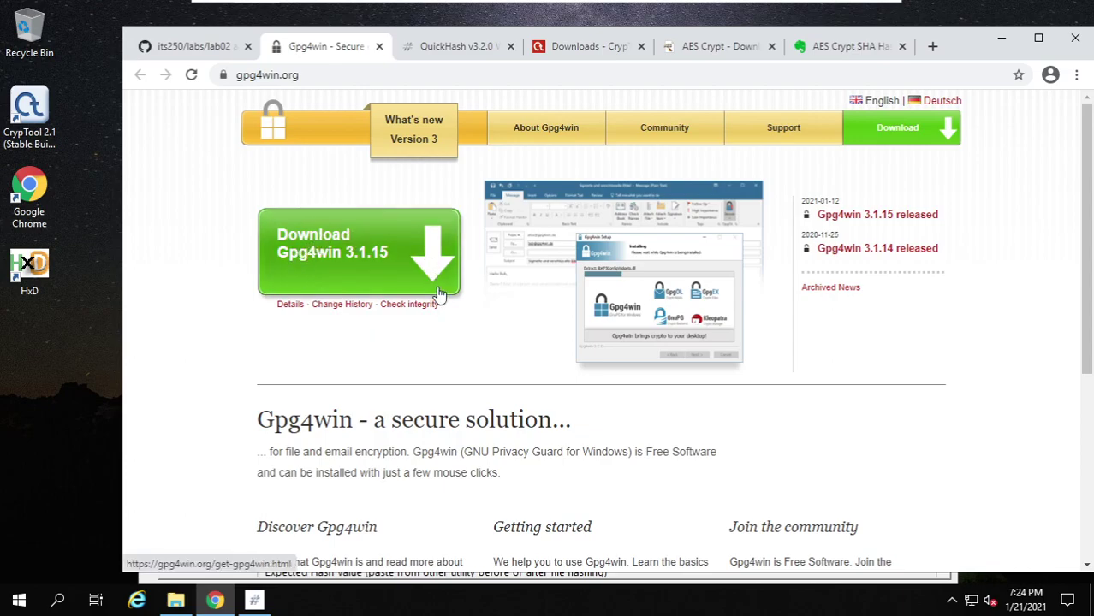
Through the Gpg4win 3.1.14 release announcement, reach the download page and open the files.gpg4win.org archive of all installers in a new tab
{"action": "left_click", "coordinate": [849, 255]}
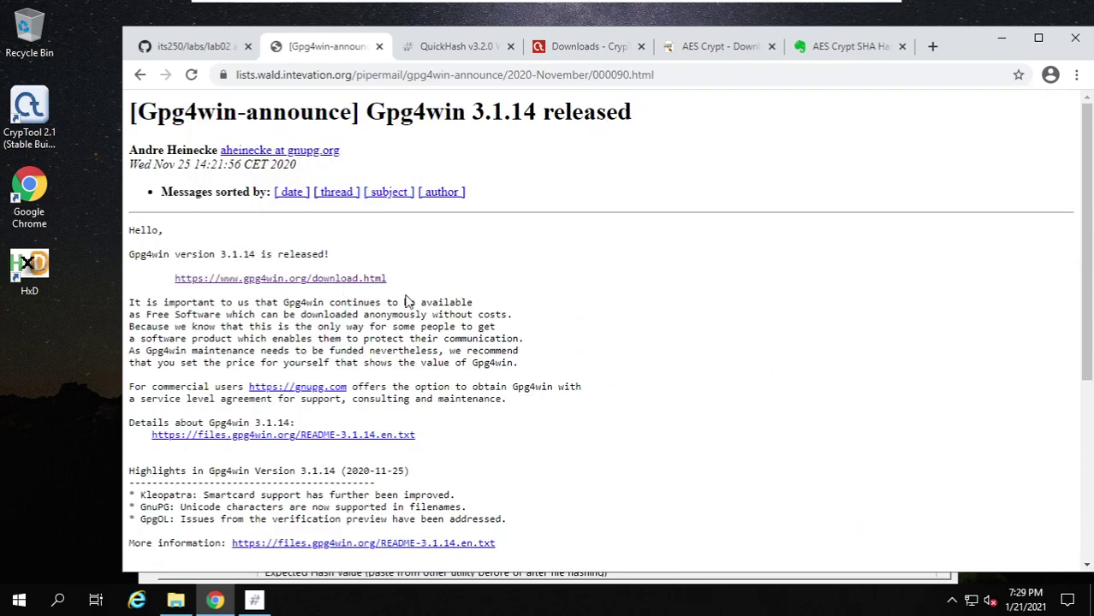
{"action": "left_click", "coordinate": [321, 284]}
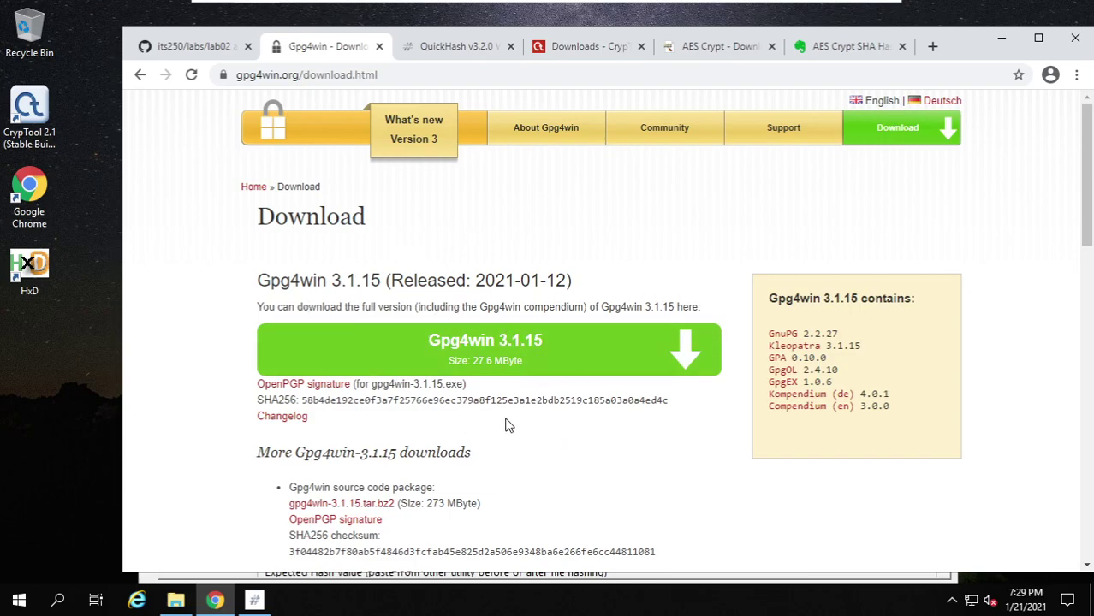
{"action": "scroll", "coordinate": [507, 357], "scroll_direction": "down", "scroll_amount": 6}
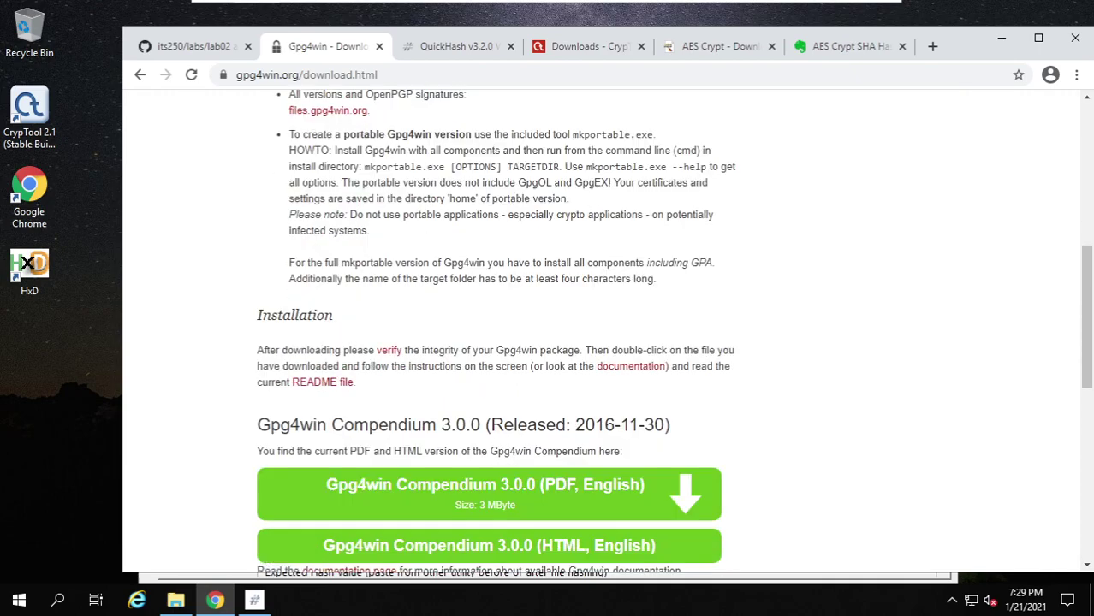
{"action": "scroll", "coordinate": [507, 358], "scroll_direction": "down", "scroll_amount": 4}
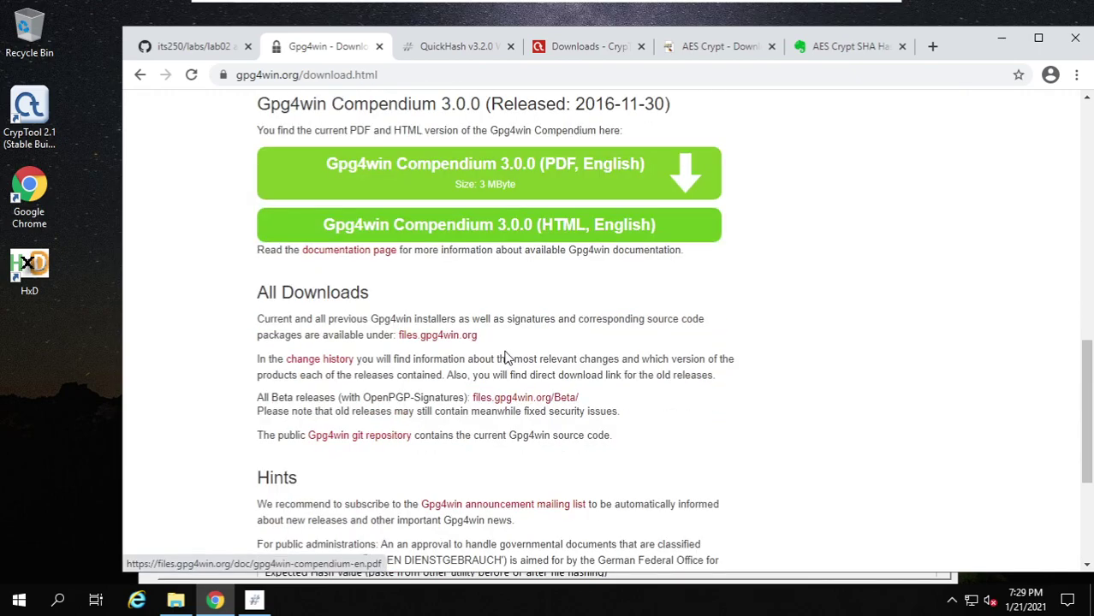
{"action": "left_click_drag", "start_coordinate": [241, 298], "coordinate": [382, 297]}
{"action": "left_click", "coordinate": [382, 297]}
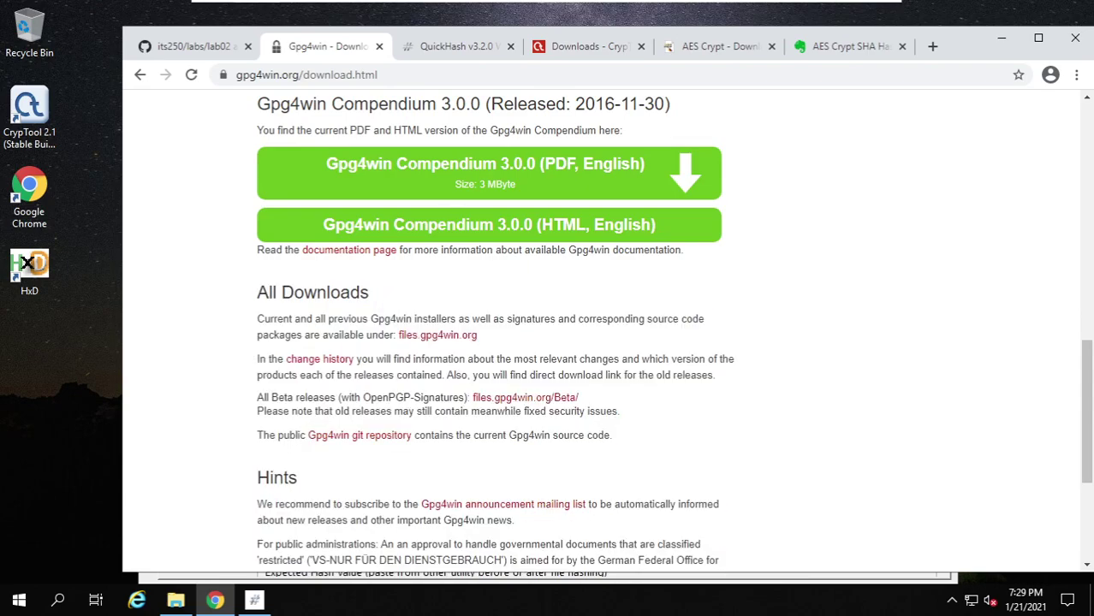
{"action": "right_click", "coordinate": [415, 339]}
{"action": "left_click", "coordinate": [436, 347]}
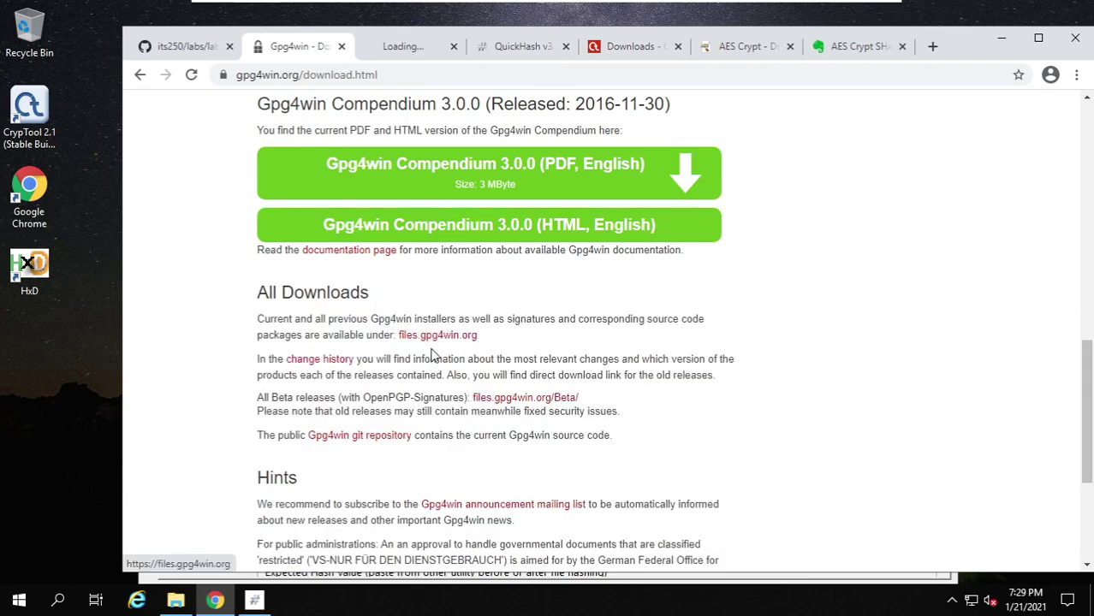
{"action": "left_click", "coordinate": [392, 48]}
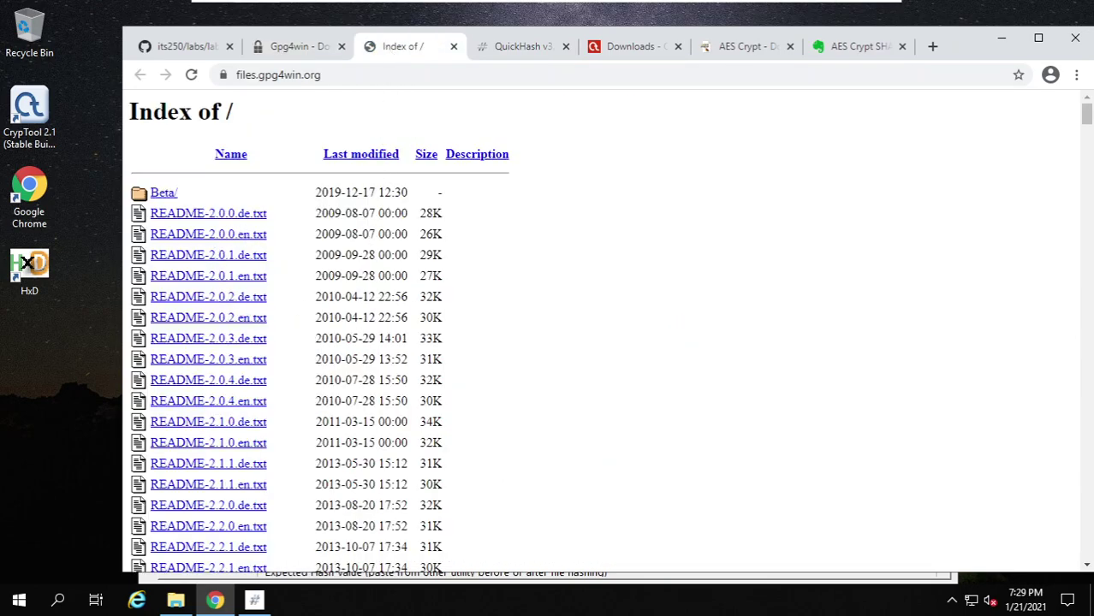
Find gpg4win-3.1.14.exe in the file index and save it to the Documents\its250\lab02 folder
{"action": "scroll", "coordinate": [321, 249], "scroll_direction": "down", "scroll_amount": 15}
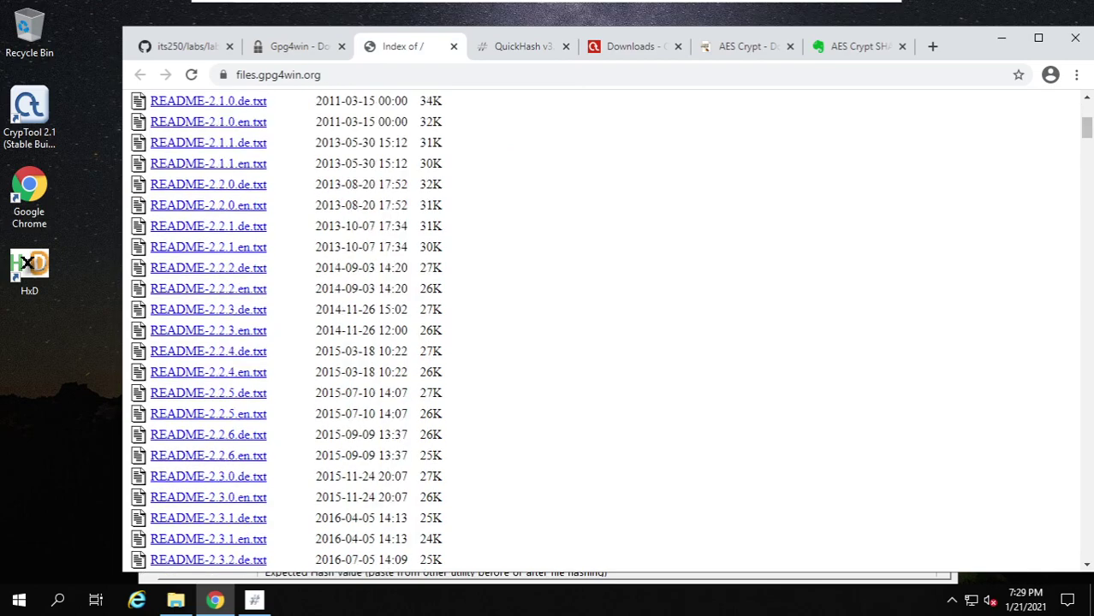
{"action": "scroll", "coordinate": [460, 446], "scroll_direction": "down", "scroll_amount": 2}
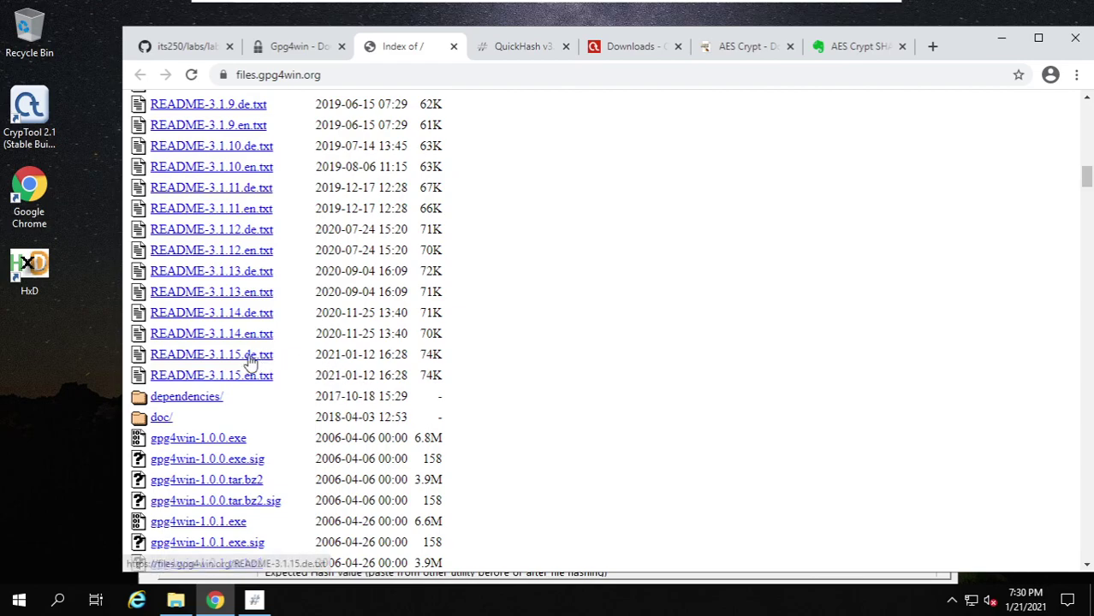
{"action": "scroll", "coordinate": [288, 361], "scroll_direction": "down", "scroll_amount": 5}
{"action": "scroll", "coordinate": [288, 361], "scroll_direction": "down", "scroll_amount": 20}
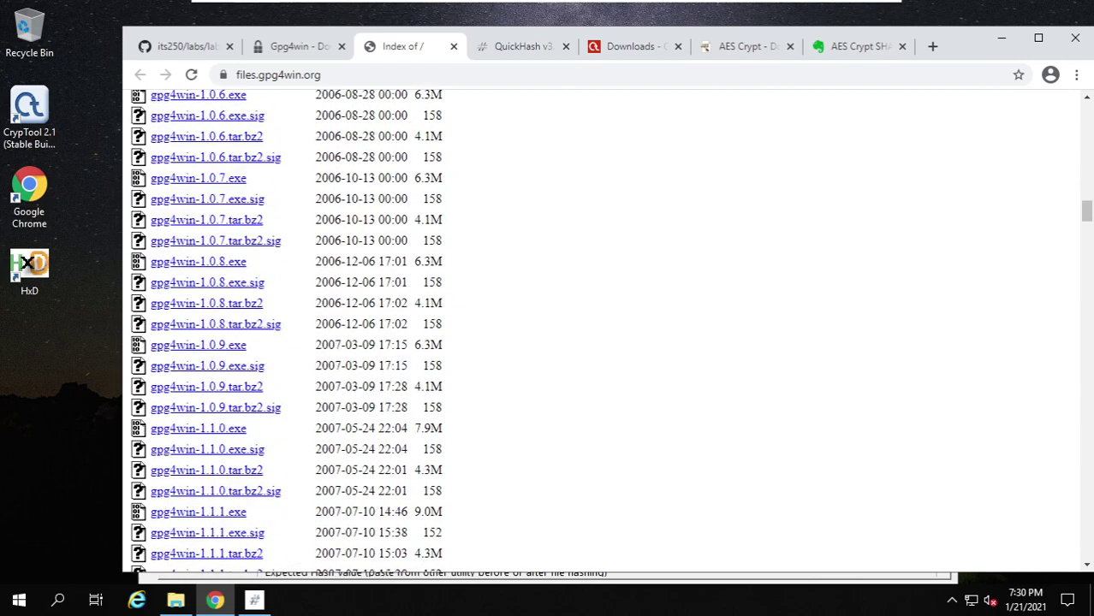
{"action": "scroll", "coordinate": [288, 361], "scroll_direction": "down", "scroll_amount": 20}
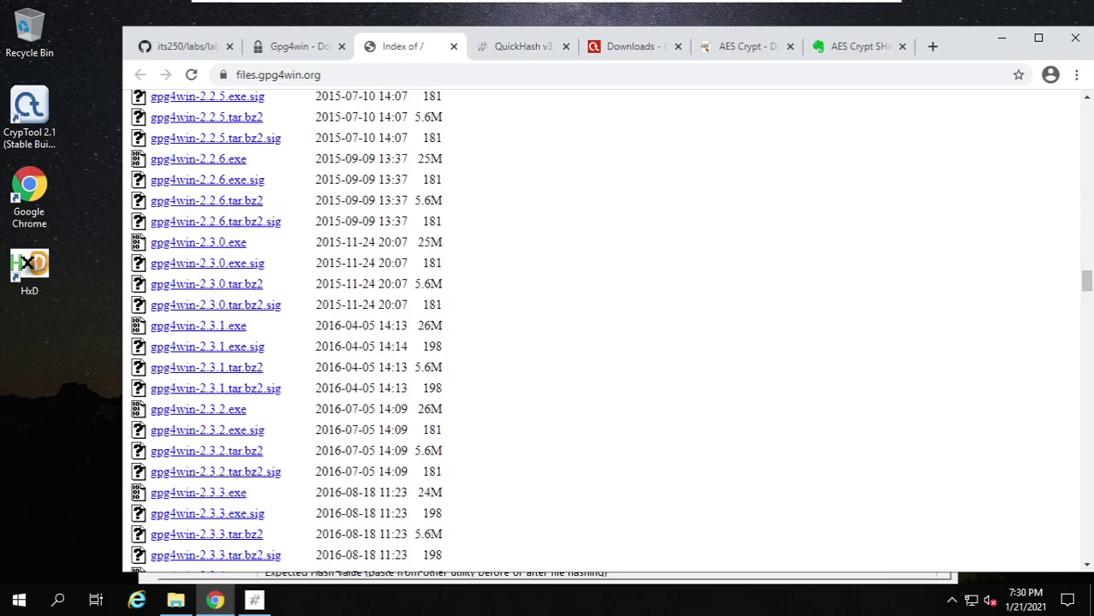
{"action": "scroll", "coordinate": [343, 460], "scroll_direction": "down", "scroll_amount": 14}
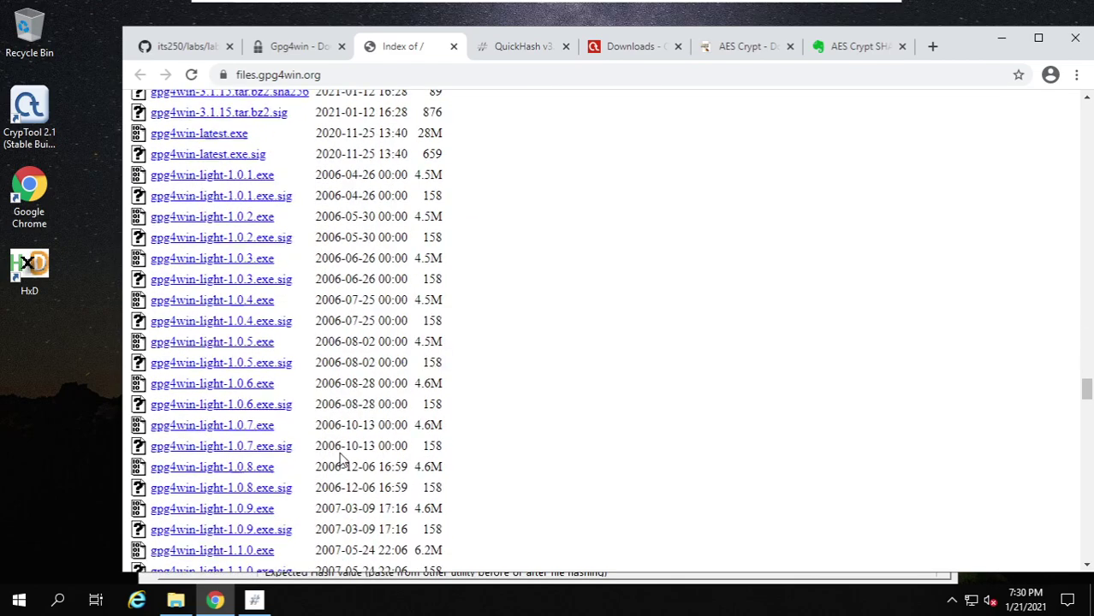
{"action": "scroll", "coordinate": [342, 459], "scroll_direction": "up", "scroll_amount": 4}
{"action": "scroll", "coordinate": [342, 334], "scroll_direction": "up", "scroll_amount": 2}
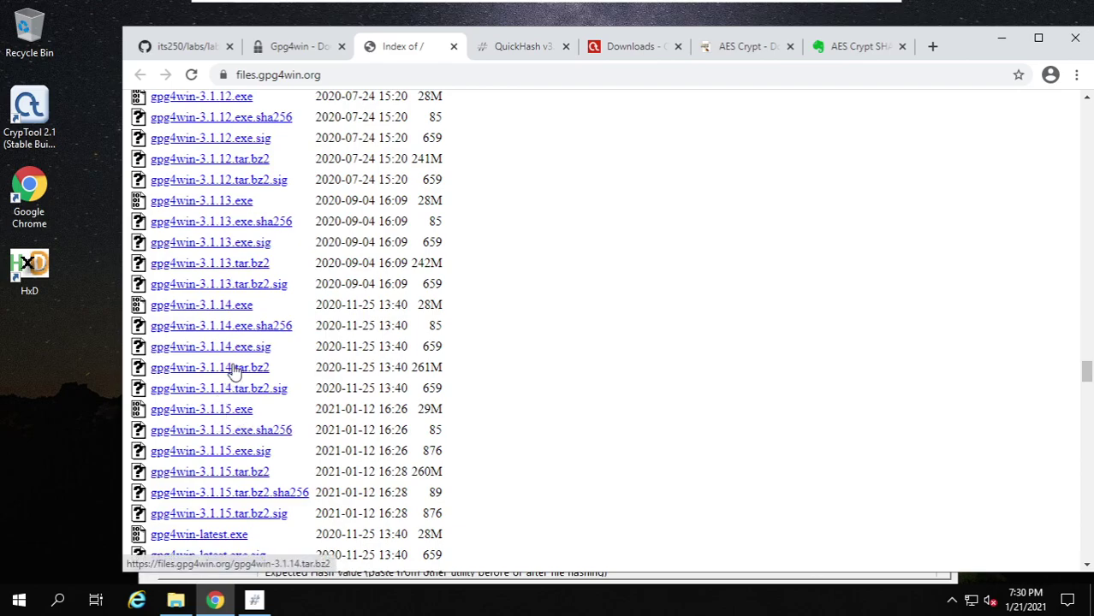
{"action": "right_click", "coordinate": [231, 311]}
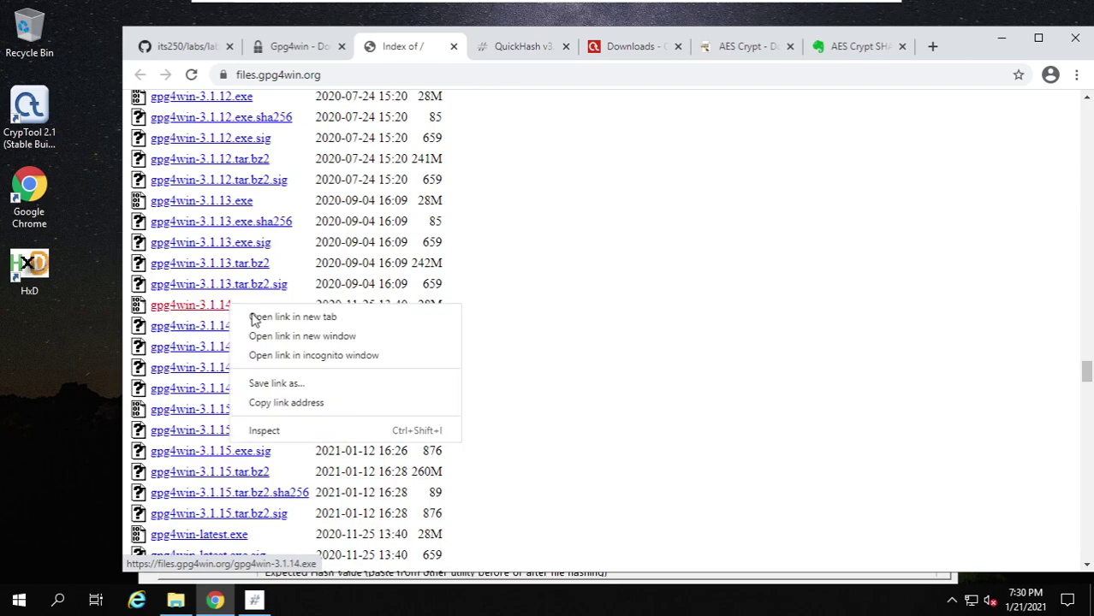
{"action": "left_click", "coordinate": [334, 385]}
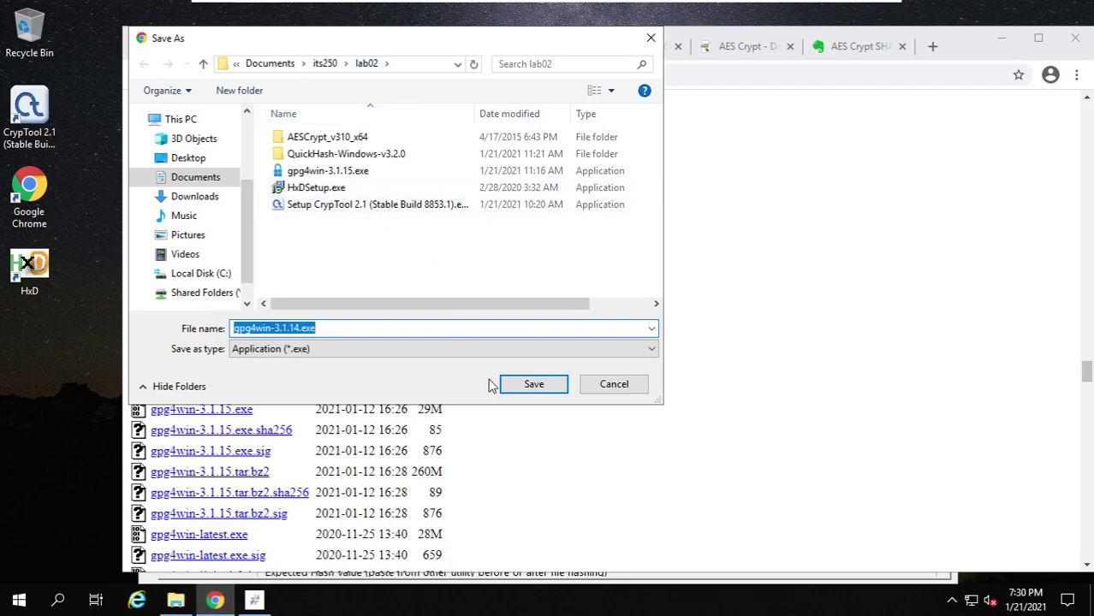
{"action": "left_click", "coordinate": [527, 385]}
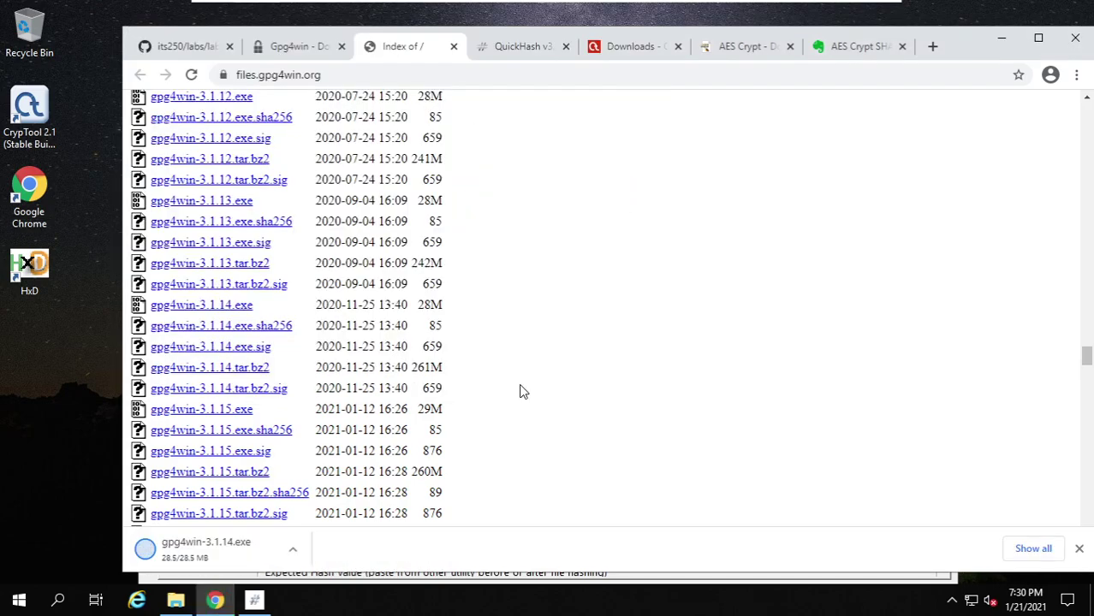
Save the matching gpg4win-3.1.14.exe.sha256 checksum and gpg4win-3.1.14.exe.sig signature files to the lab02 folder
{"action": "right_click", "coordinate": [264, 327]}
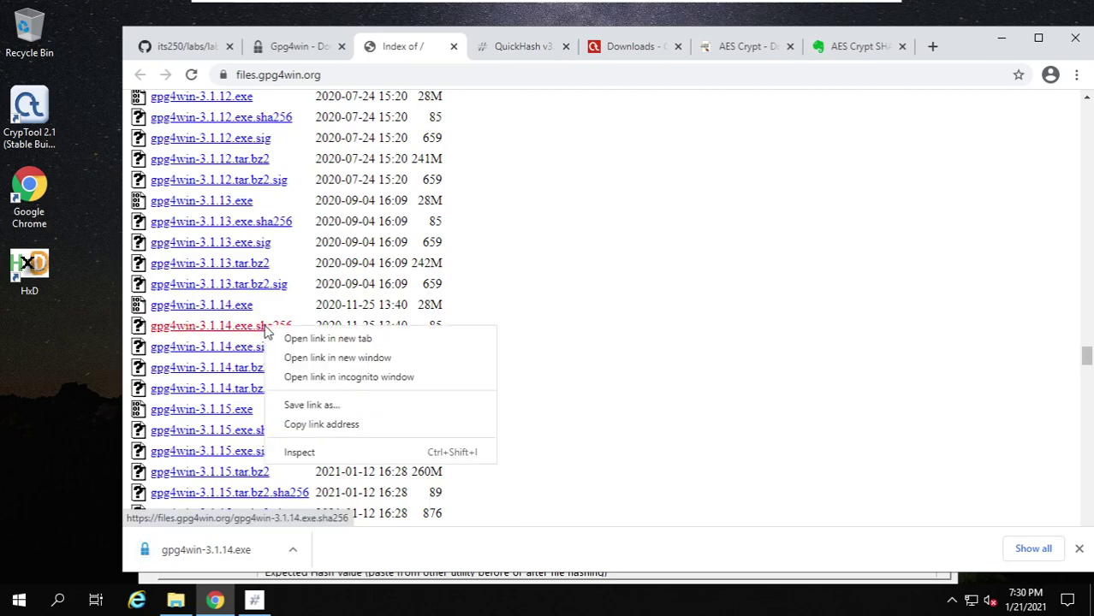
{"action": "left_click", "coordinate": [364, 408]}
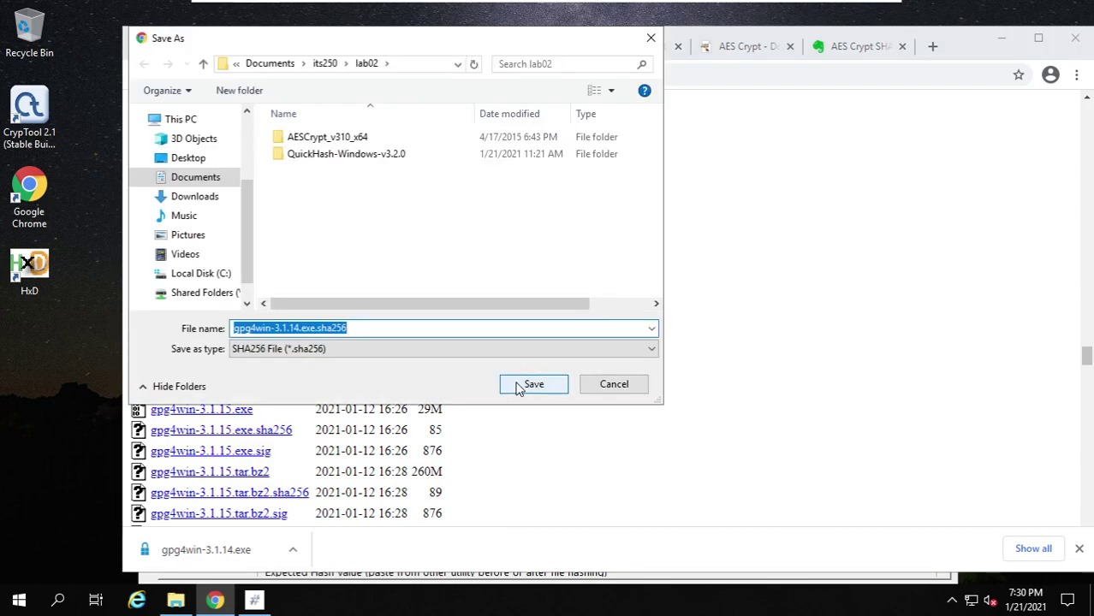
{"action": "left_click", "coordinate": [518, 383]}
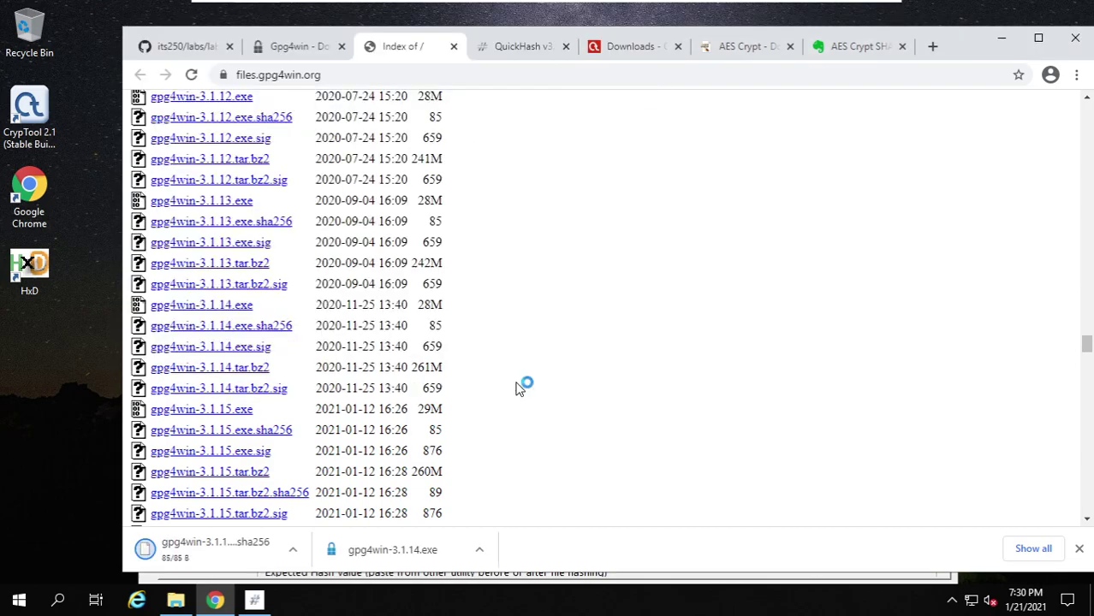
{"action": "right_click", "coordinate": [247, 353]}
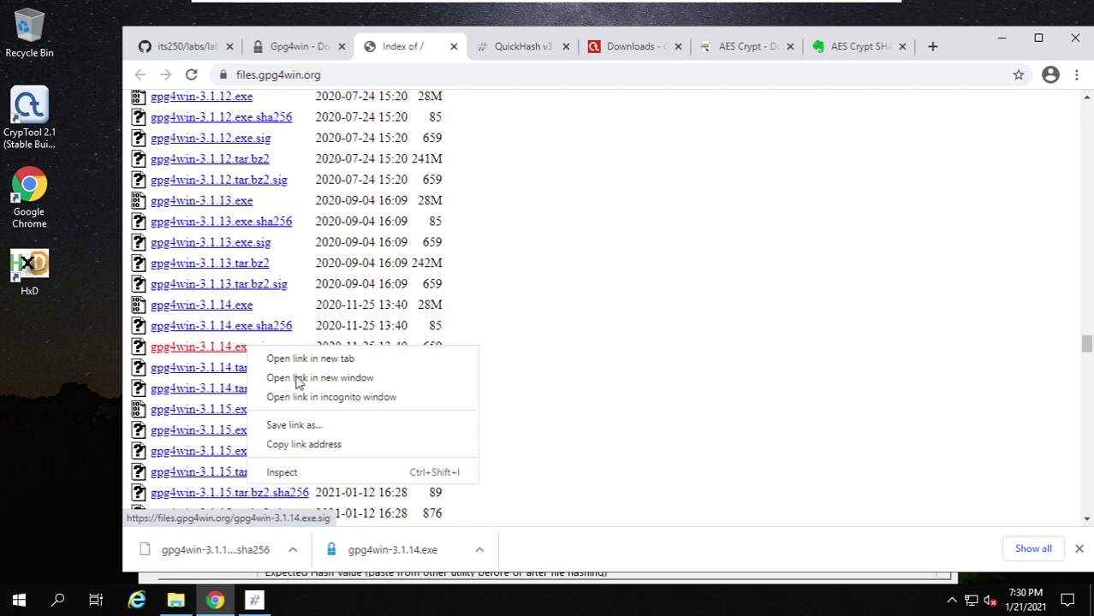
{"action": "left_click", "coordinate": [340, 428]}
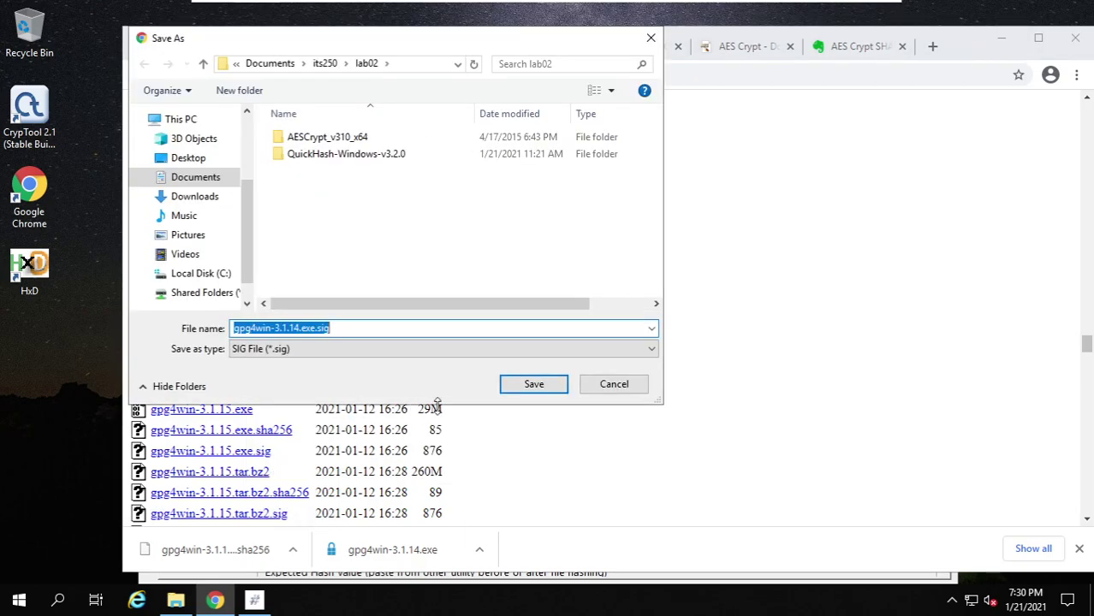
{"action": "left_click", "coordinate": [533, 385]}
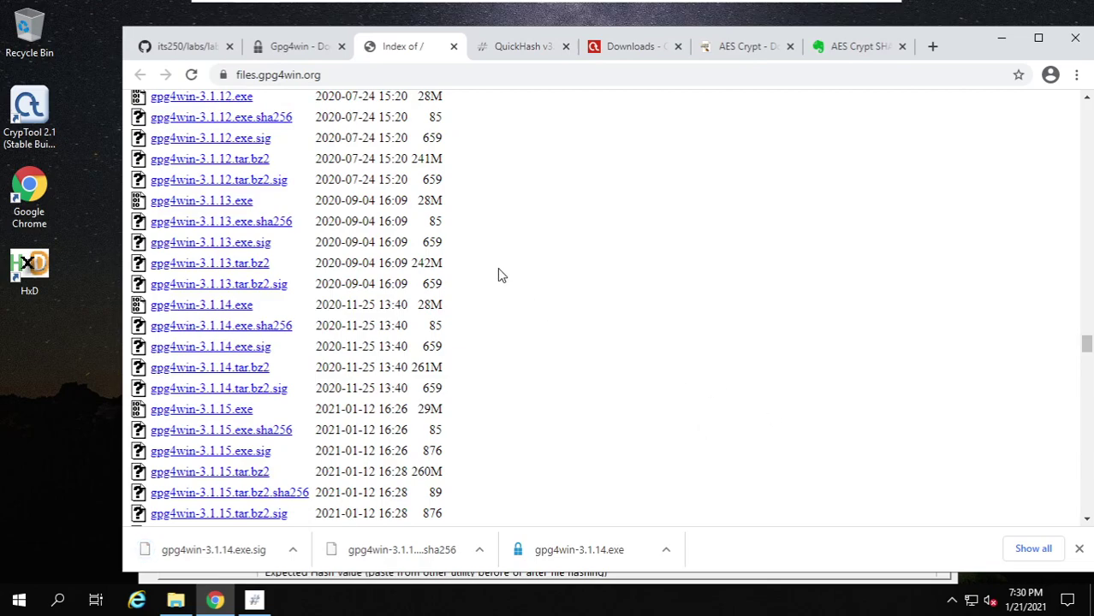
Return to the lab02 instructions and highlight "Intevation file distribution key" in the Gpg4win section
{"action": "left_click", "coordinate": [179, 49]}
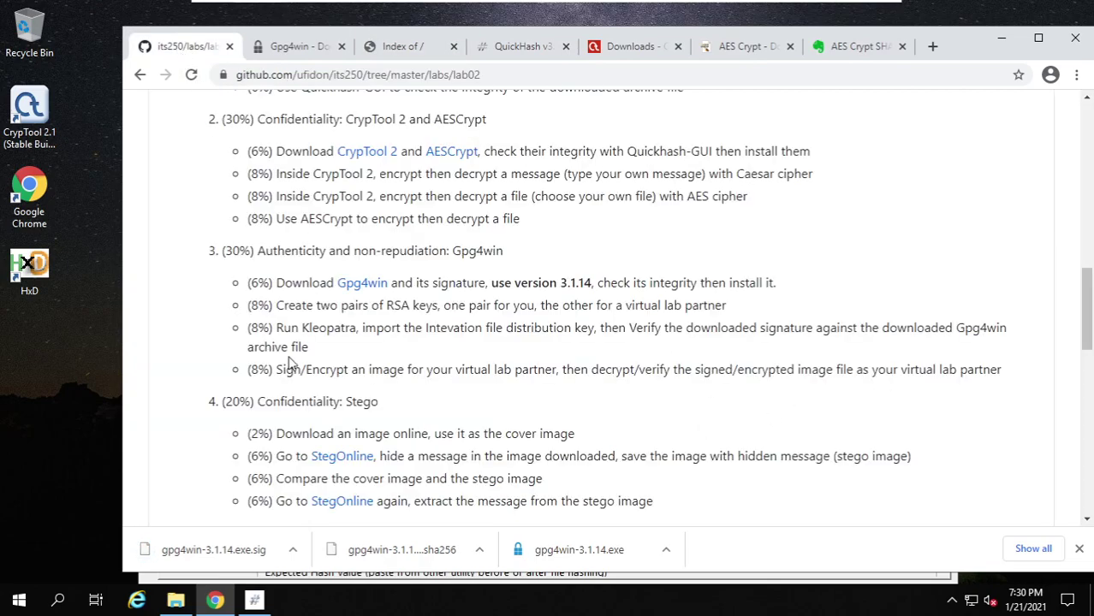
{"action": "left_click_drag", "start_coordinate": [426, 328], "coordinate": [595, 329]}
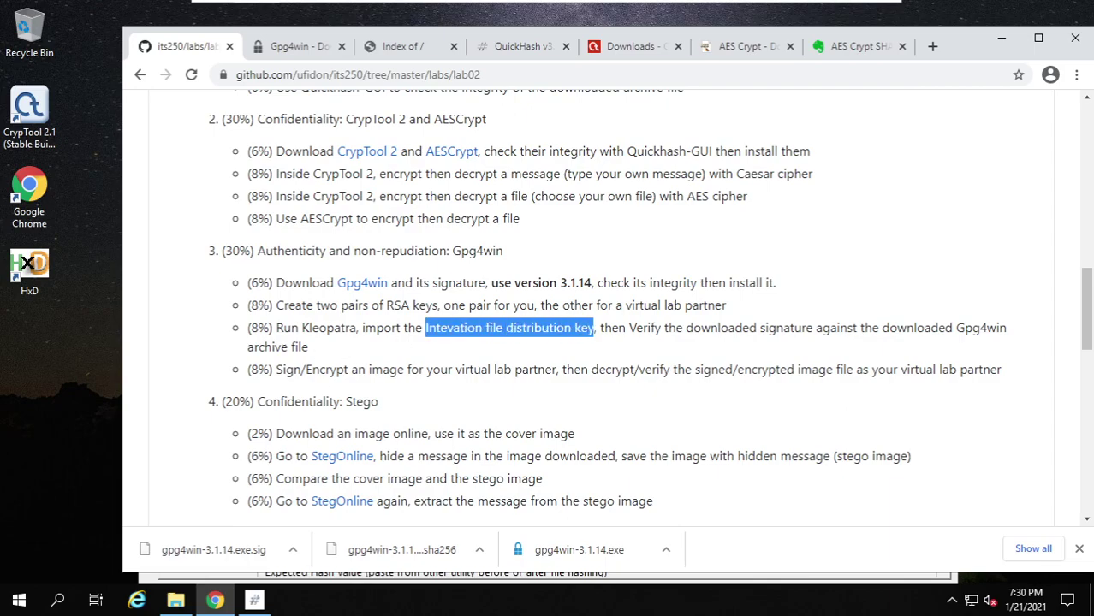
On the Gpg4win download page, open the Installation section's "verify" link in a new tab and switch to that page
{"action": "left_click", "coordinate": [424, 50]}
{"action": "left_click", "coordinate": [306, 49]}
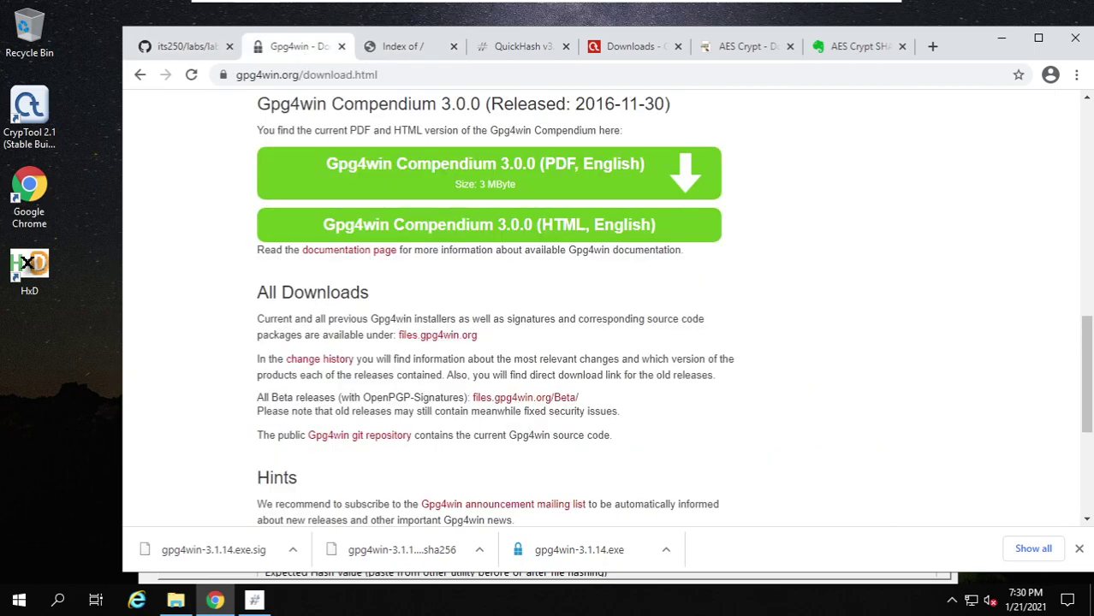
{"action": "scroll", "coordinate": [427, 416], "scroll_direction": "down", "scroll_amount": 3}
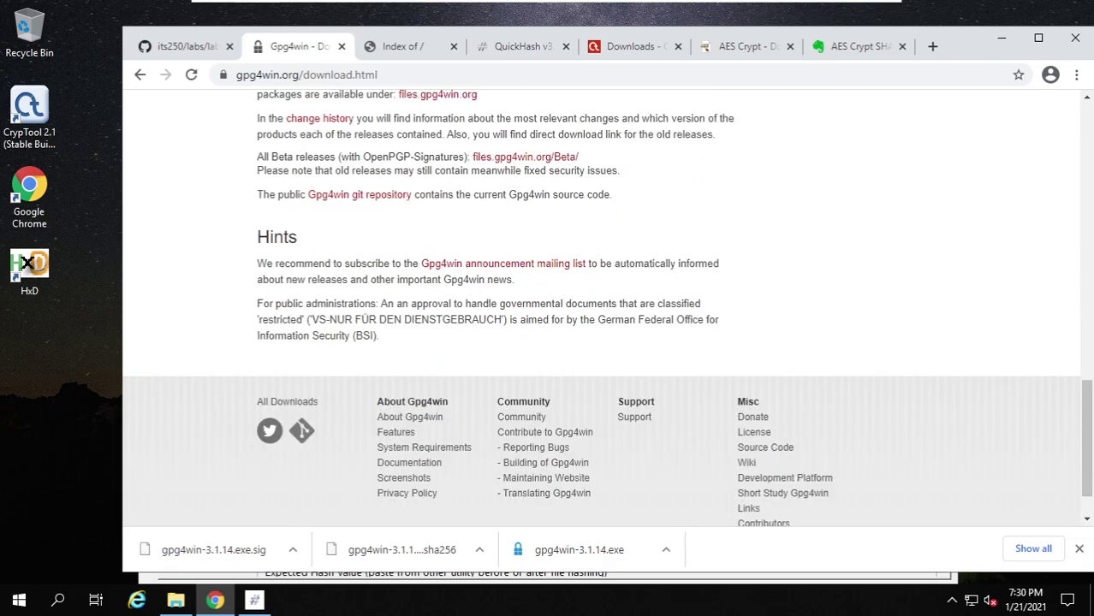
{"action": "scroll", "coordinate": [428, 416], "scroll_direction": "up", "scroll_amount": 4}
{"action": "scroll", "coordinate": [437, 315], "scroll_direction": "up", "scroll_amount": 8}
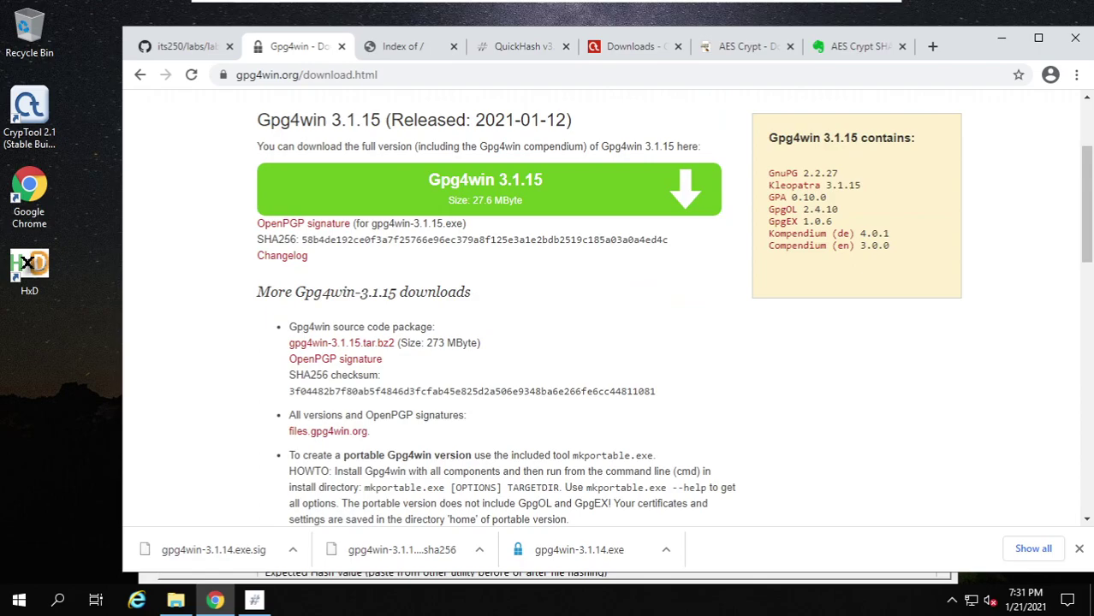
{"action": "scroll", "coordinate": [342, 248], "scroll_direction": "up", "scroll_amount": 1}
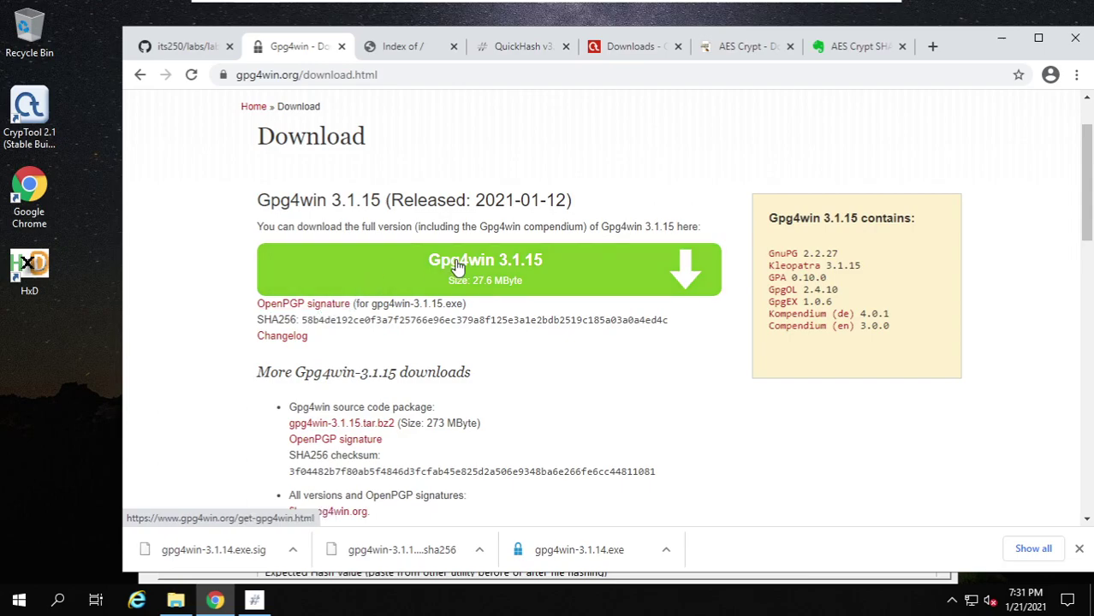
{"action": "scroll", "coordinate": [494, 306], "scroll_direction": "down", "scroll_amount": 2}
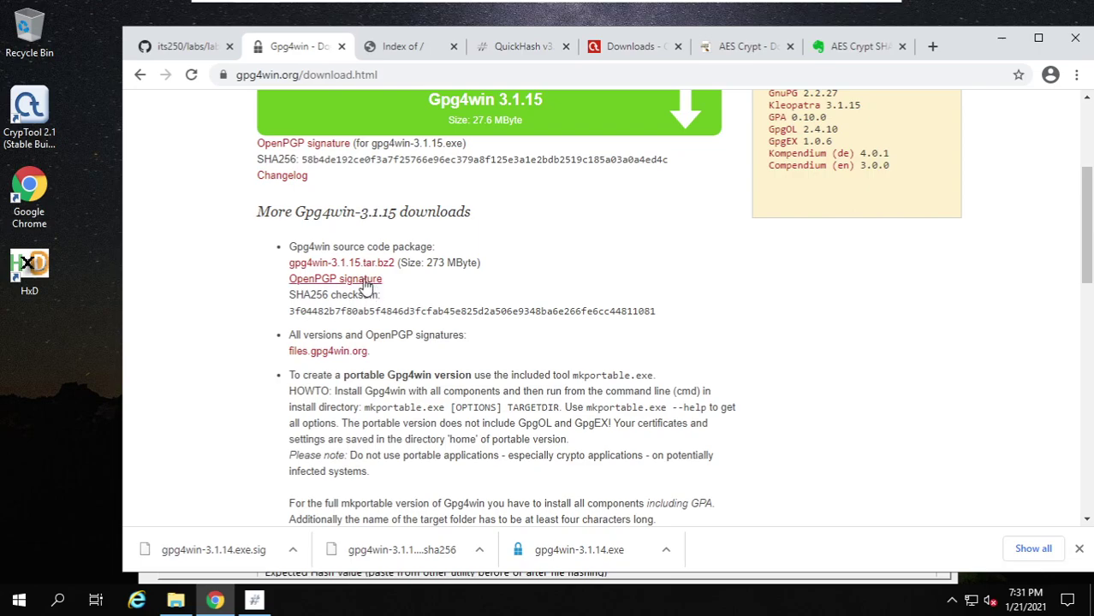
{"action": "scroll", "coordinate": [419, 327], "scroll_direction": "down", "scroll_amount": 2}
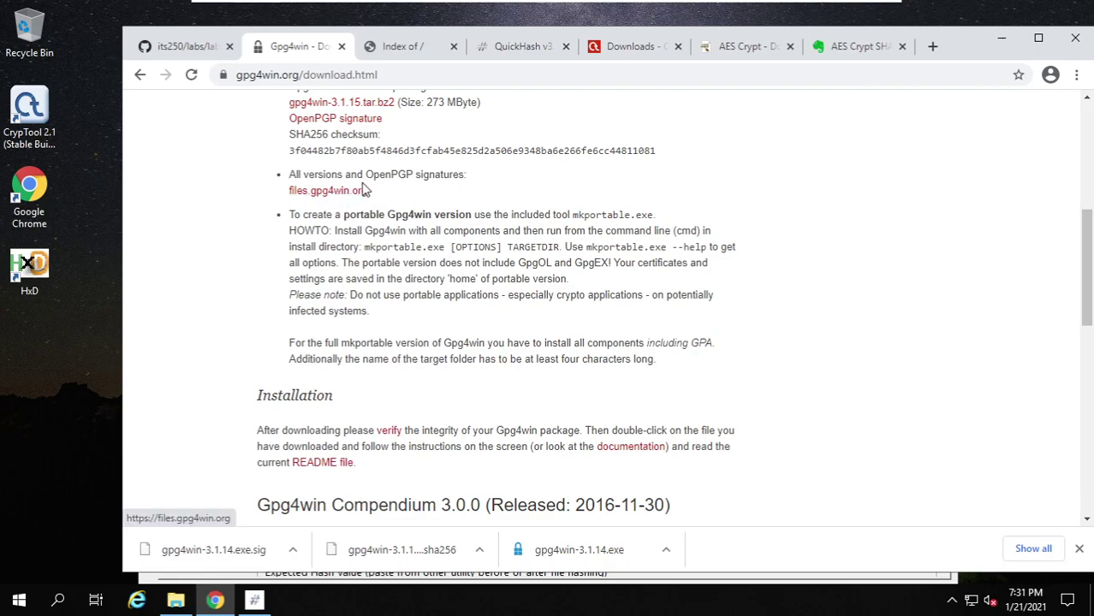
{"action": "right_click", "coordinate": [390, 435]}
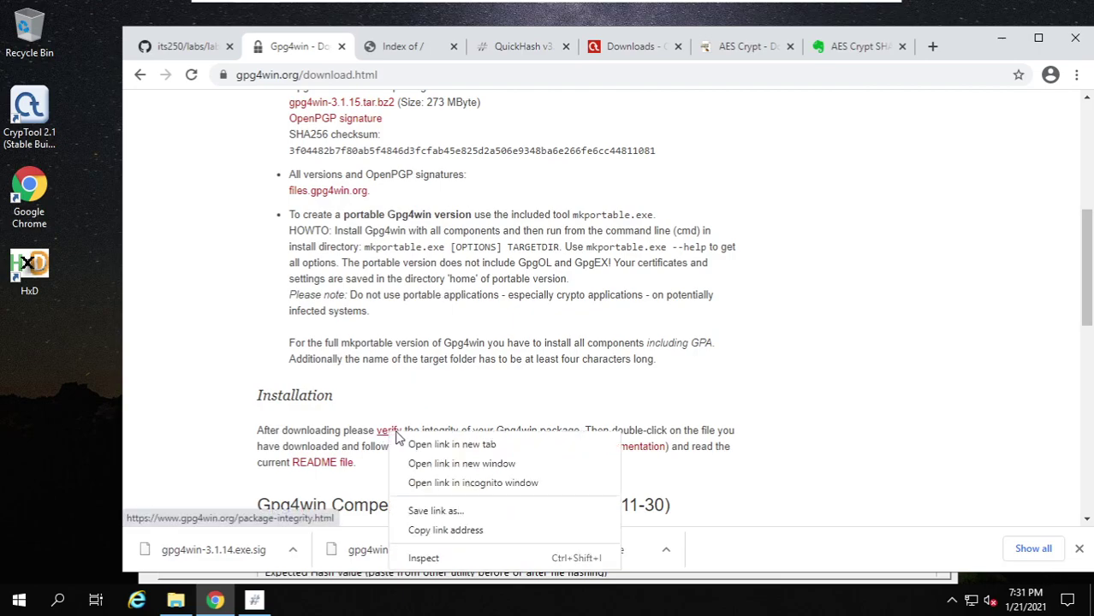
{"action": "left_click", "coordinate": [412, 443]}
{"action": "left_click", "coordinate": [371, 48]}
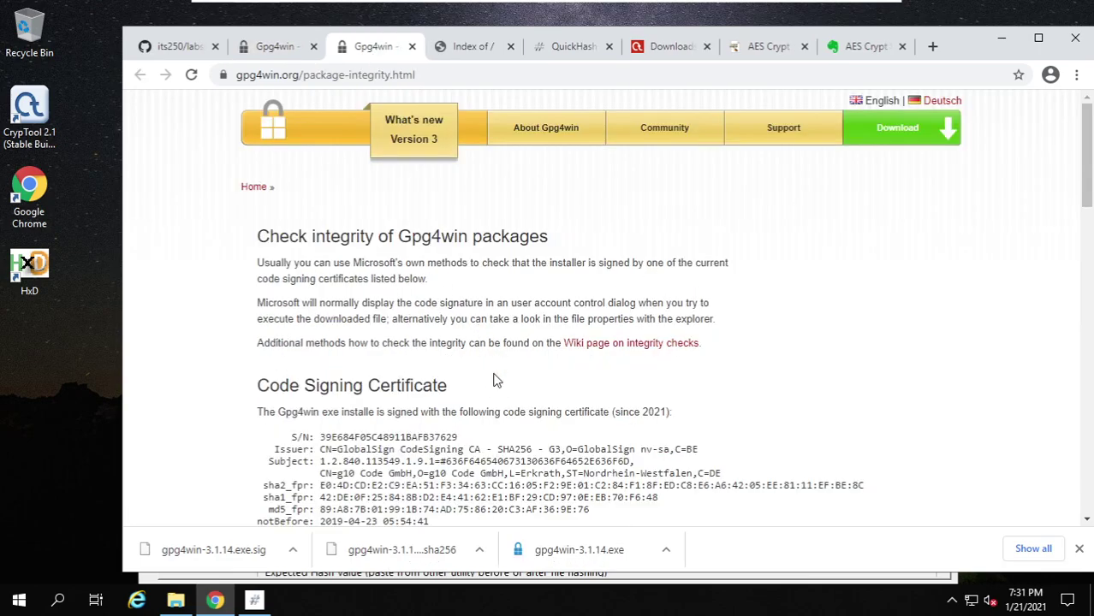
Find the Intevation File Distribution Key used up to 2021 under OpenPGP signatures and save it as Intevation-Distribution-Key-2016.asc in lab02
{"action": "scroll", "coordinate": [492, 377], "scroll_direction": "down", "scroll_amount": 4}
{"action": "scroll", "coordinate": [479, 361], "scroll_direction": "down", "scroll_amount": 2}
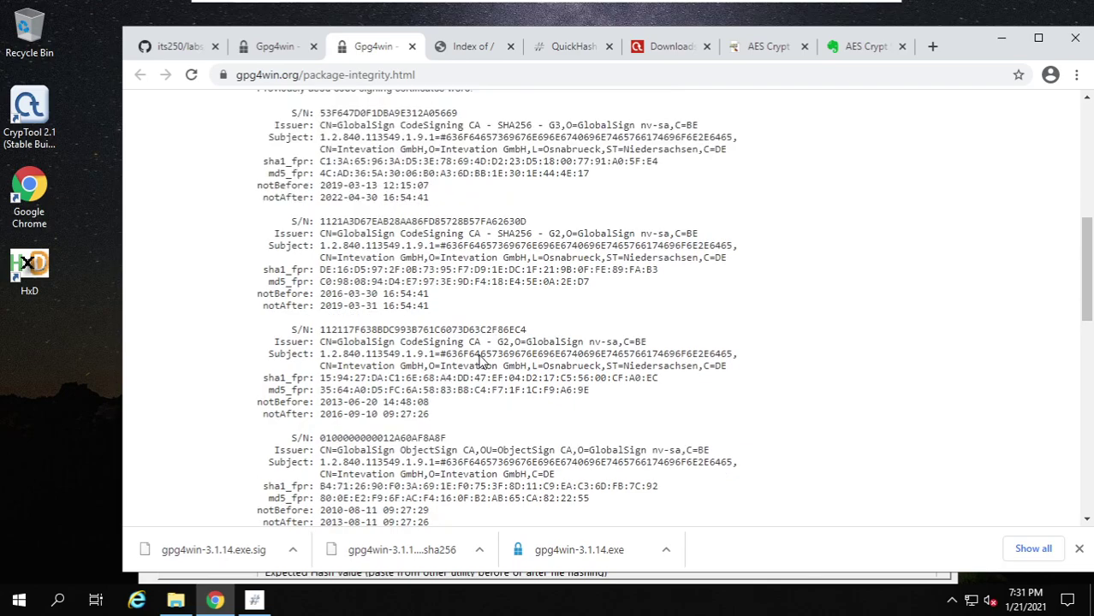
{"action": "scroll", "coordinate": [492, 308], "scroll_direction": "up", "scroll_amount": 4}
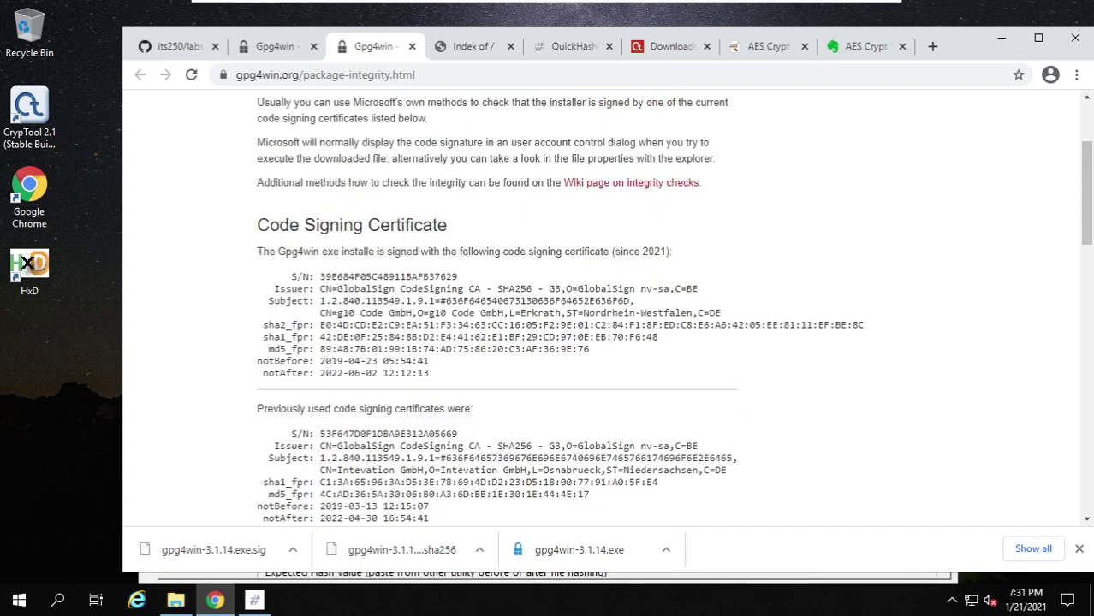
{"action": "scroll", "coordinate": [193, 399], "scroll_direction": "down", "scroll_amount": 3}
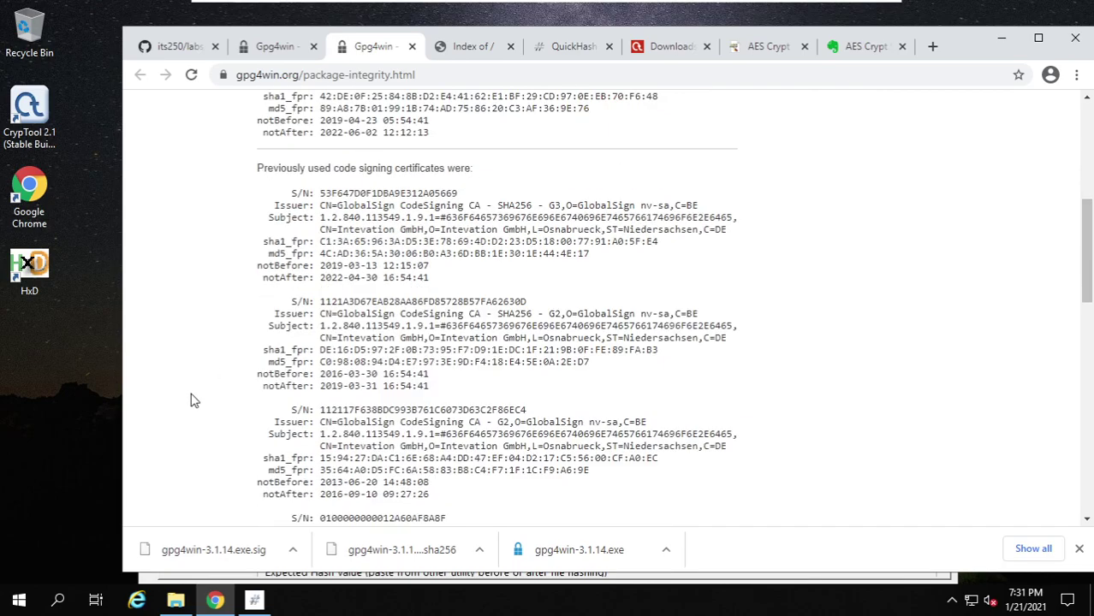
{"action": "scroll", "coordinate": [194, 400], "scroll_direction": "down", "scroll_amount": 5}
{"action": "scroll", "coordinate": [193, 399], "scroll_direction": "down", "scroll_amount": 1}
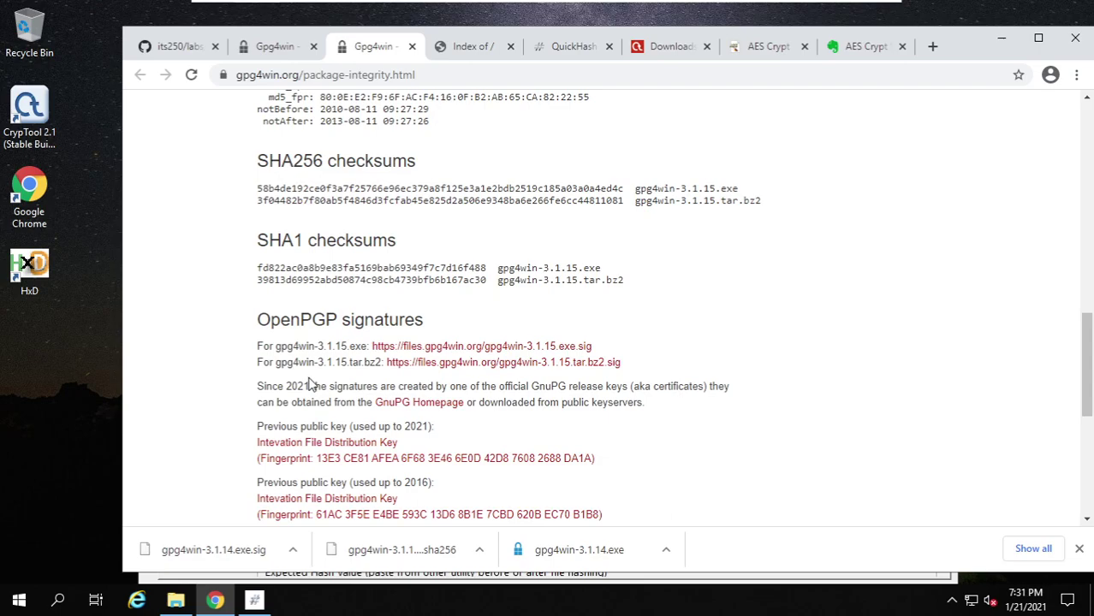
{"action": "scroll", "coordinate": [312, 385], "scroll_direction": "down", "scroll_amount": 1}
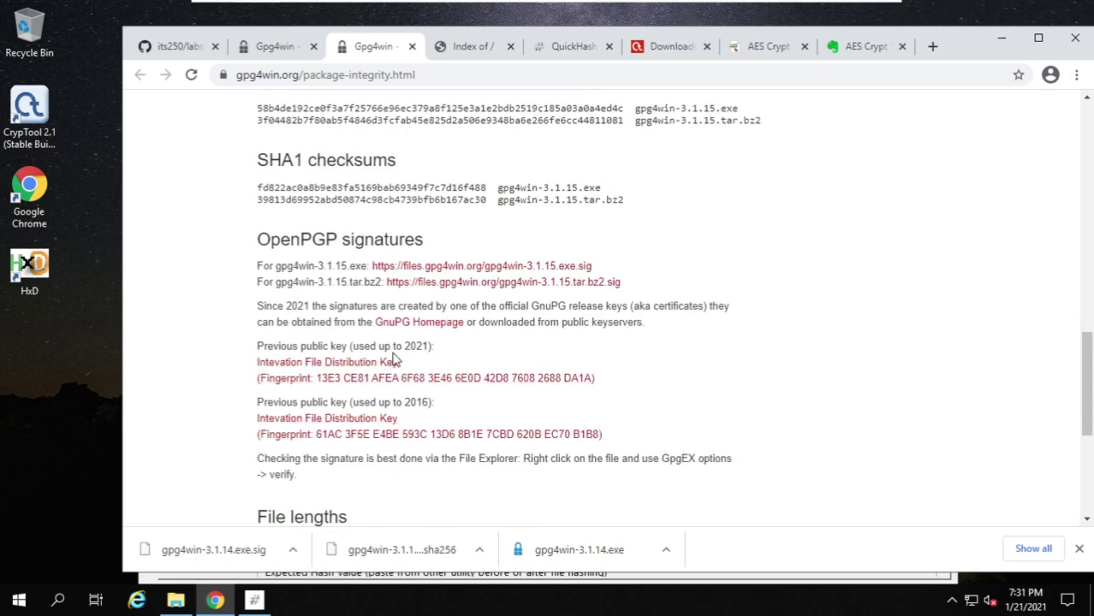
{"action": "left_click_drag", "start_coordinate": [404, 346], "coordinate": [417, 346]}
{"action": "left_click", "coordinate": [422, 363]}
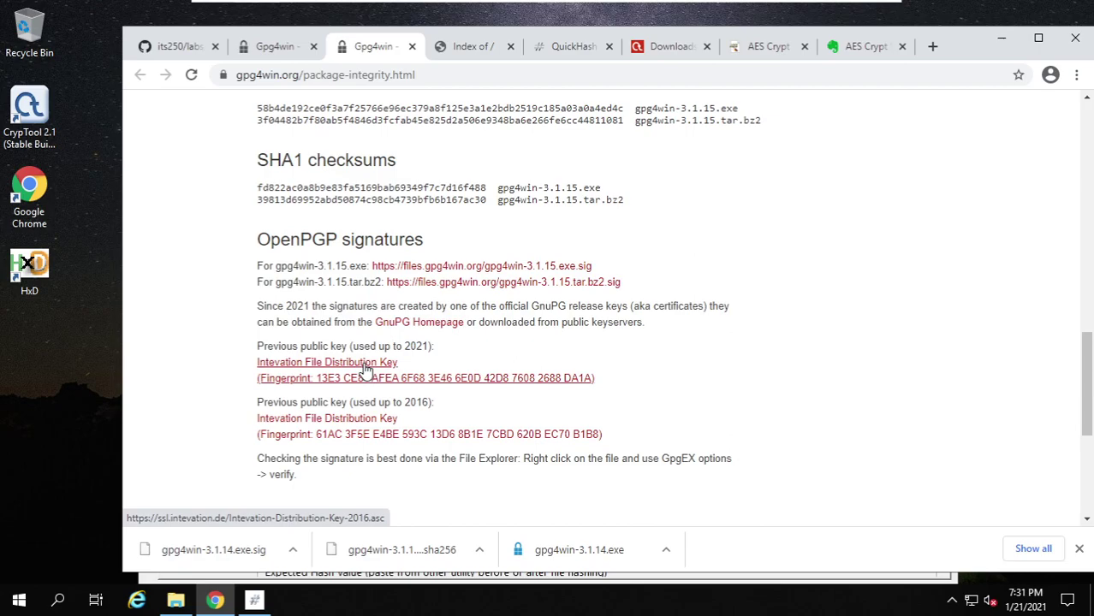
{"action": "right_click", "coordinate": [364, 381]}
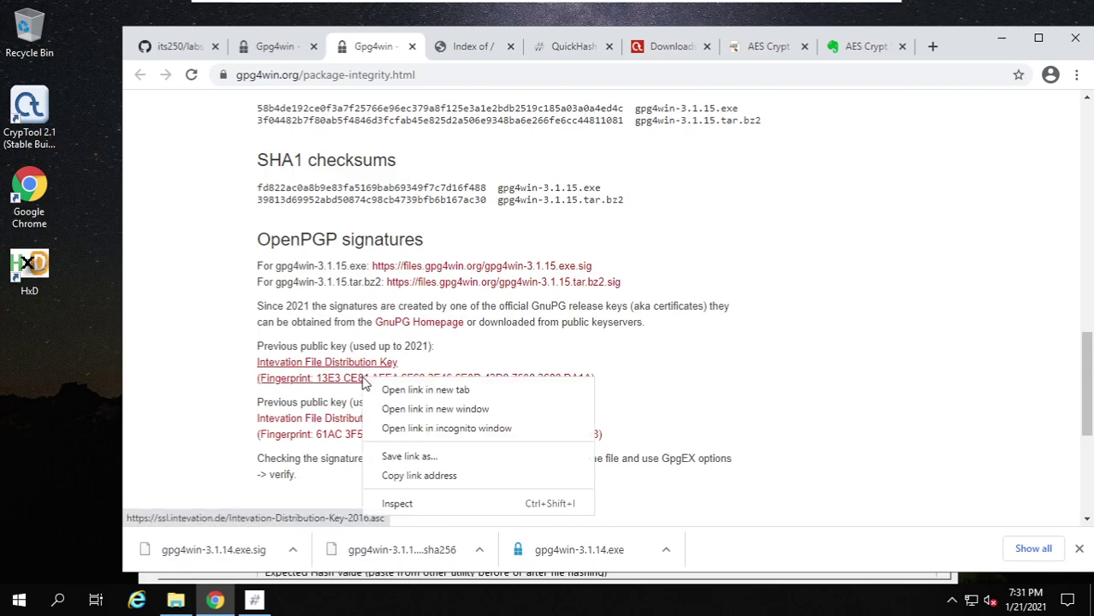
{"action": "left_click", "coordinate": [435, 461]}
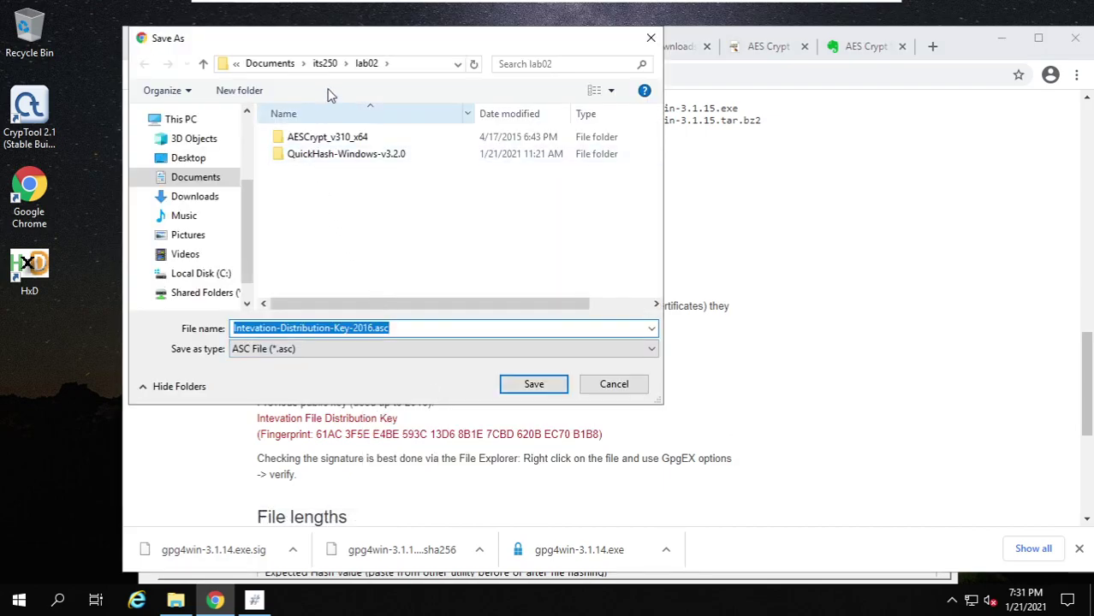
{"action": "left_click", "coordinate": [525, 389]}
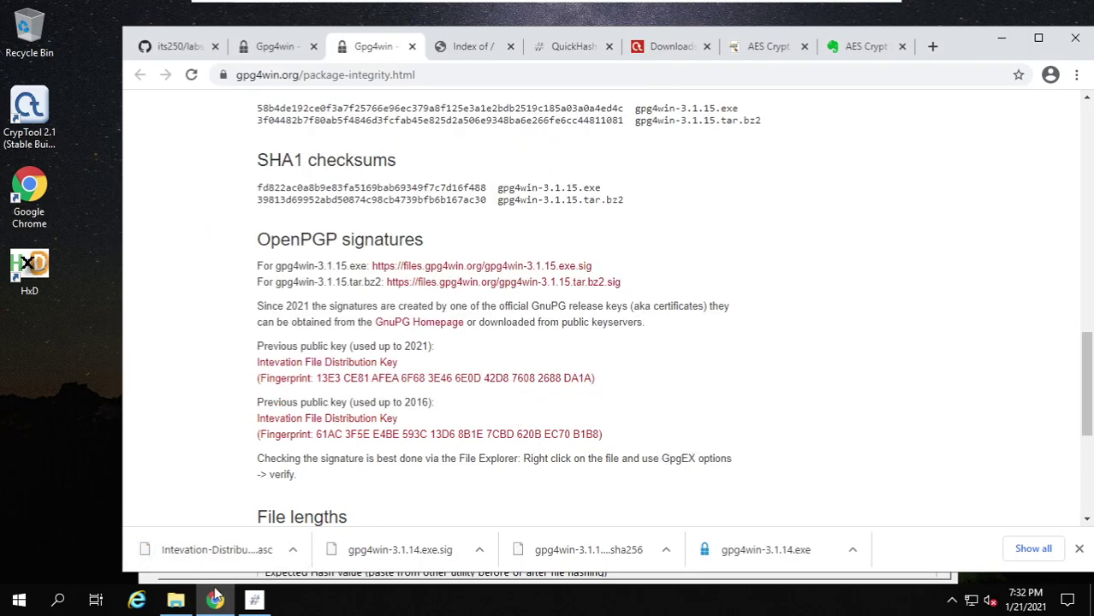
Run gpg4win-3.1.14.exe from the lab02 folder, install it in English to the default location, and finish with Reboot now
{"action": "left_click", "coordinate": [177, 602]}
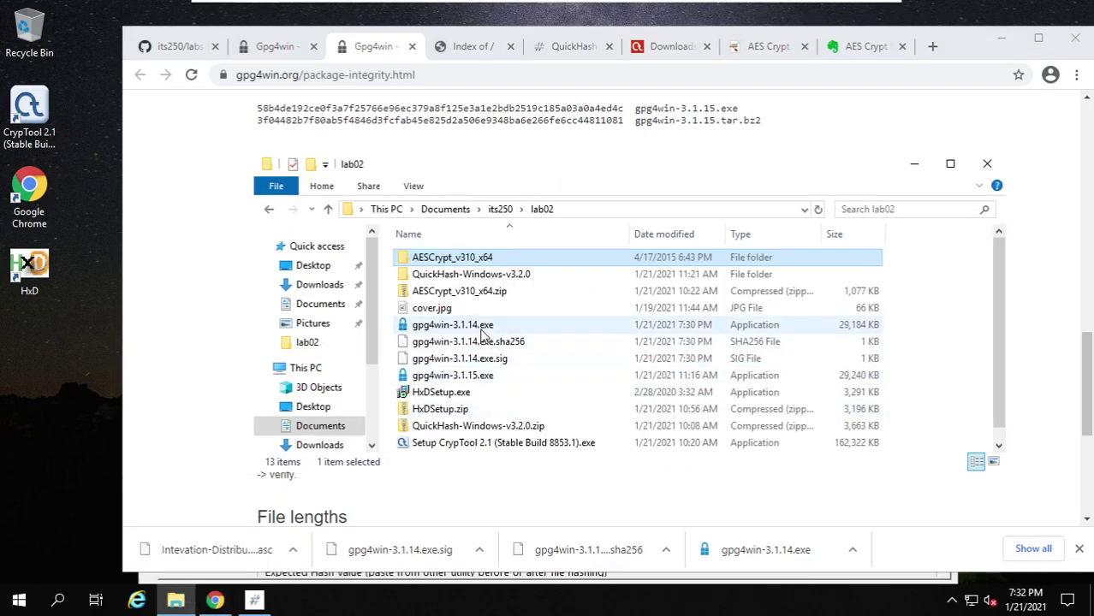
{"action": "double_click", "coordinate": [463, 330]}
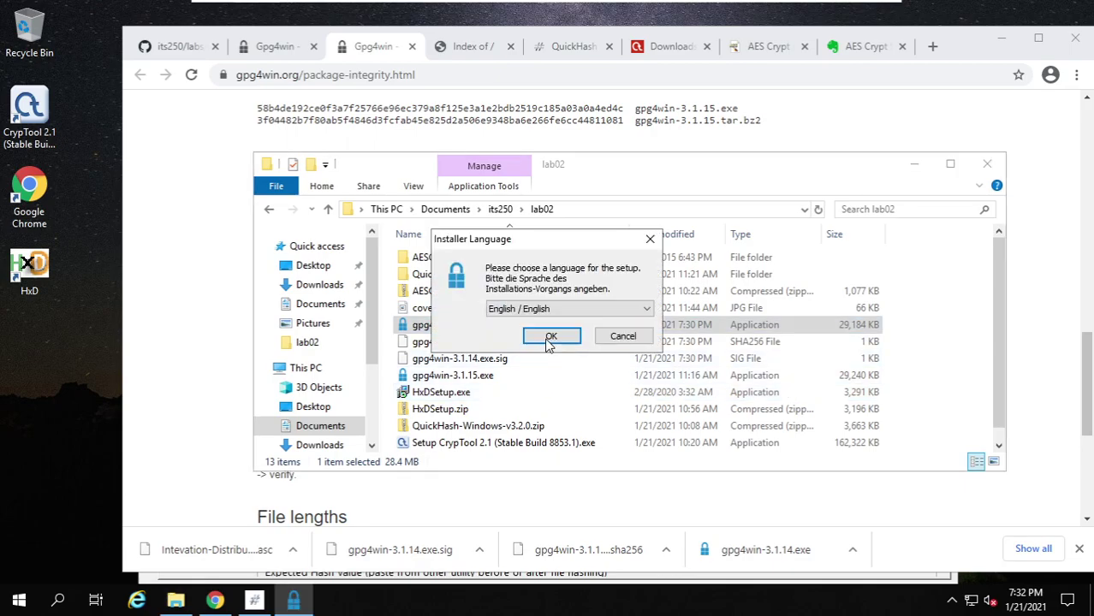
{"action": "left_click", "coordinate": [547, 335]}
{"action": "left_click", "coordinate": [623, 432]}
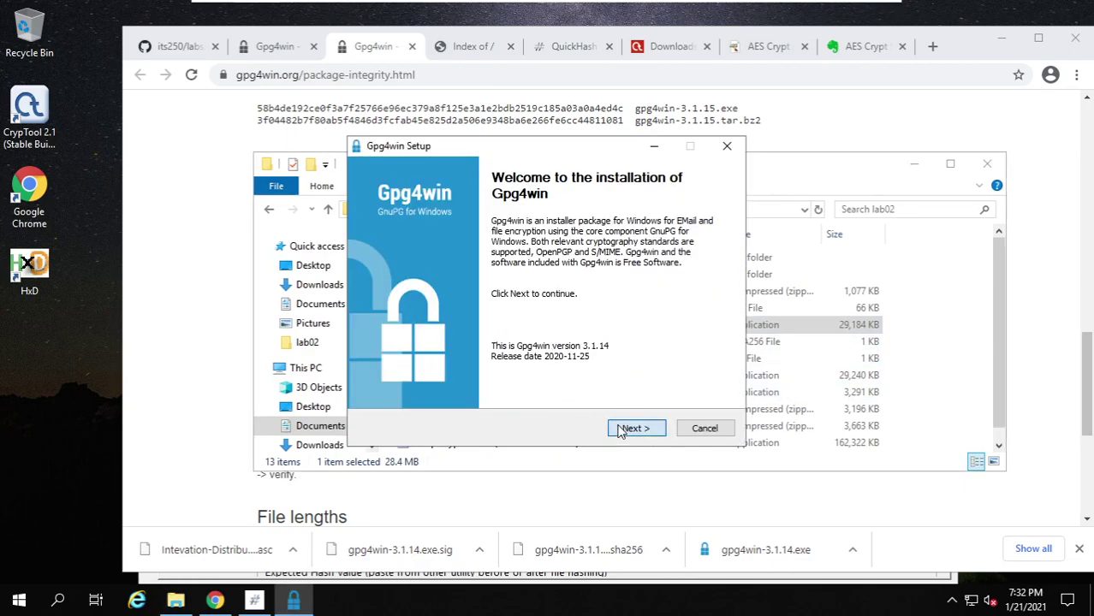
{"action": "left_click", "coordinate": [621, 432]}
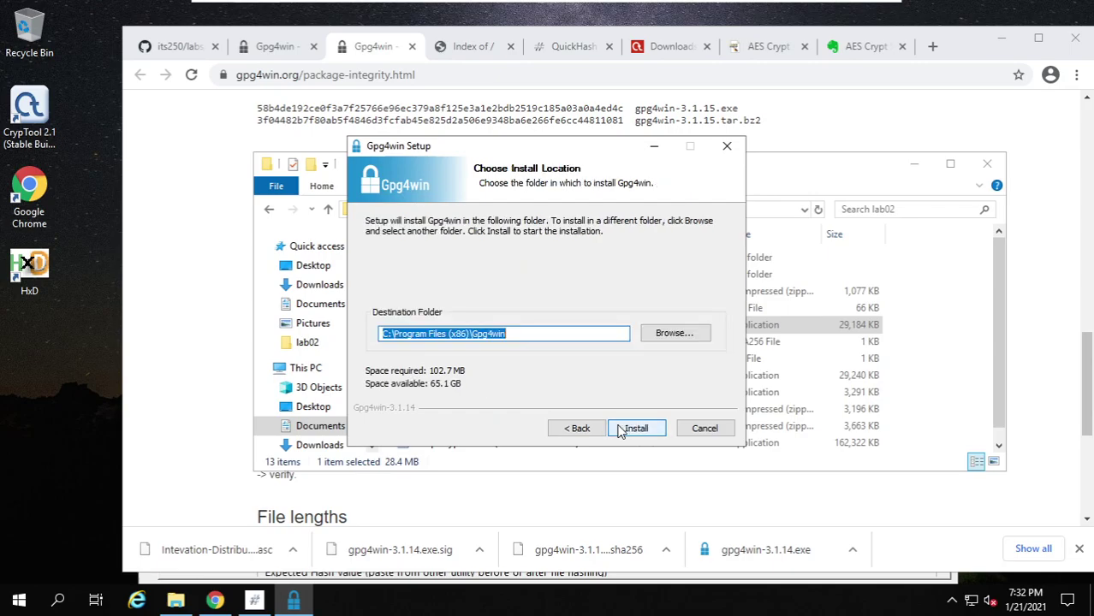
{"action": "left_click", "coordinate": [626, 430]}
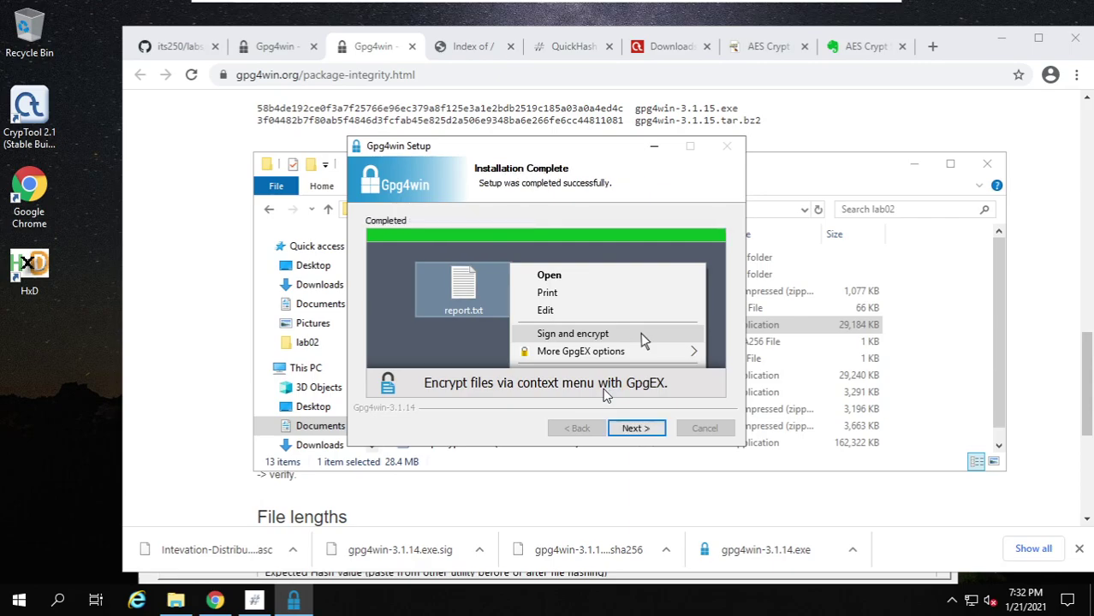
{"action": "left_click", "coordinate": [631, 429]}
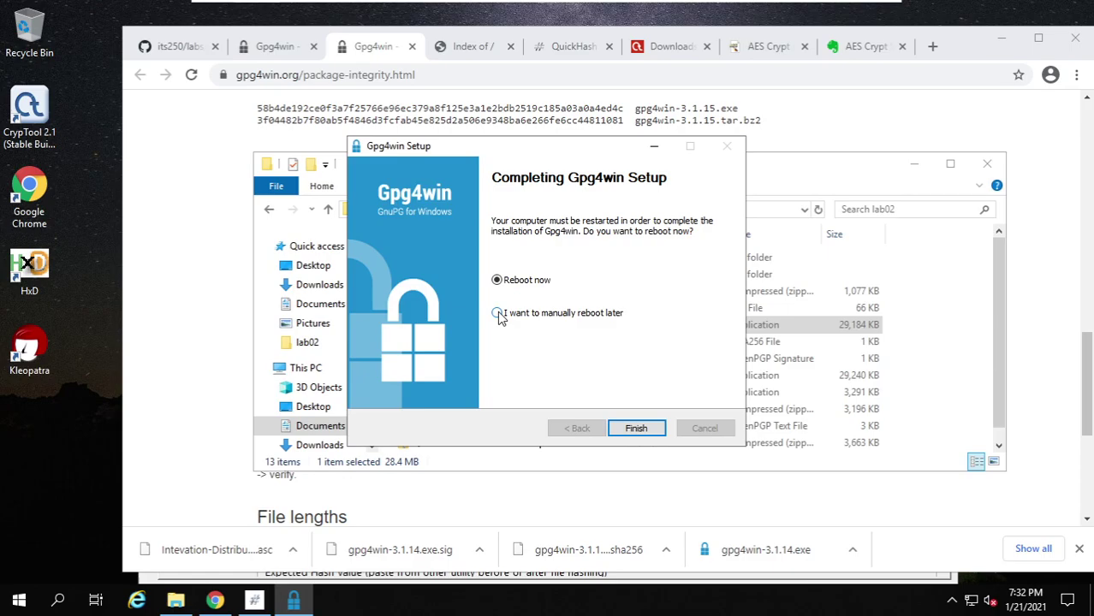
{"action": "left_click", "coordinate": [634, 430]}
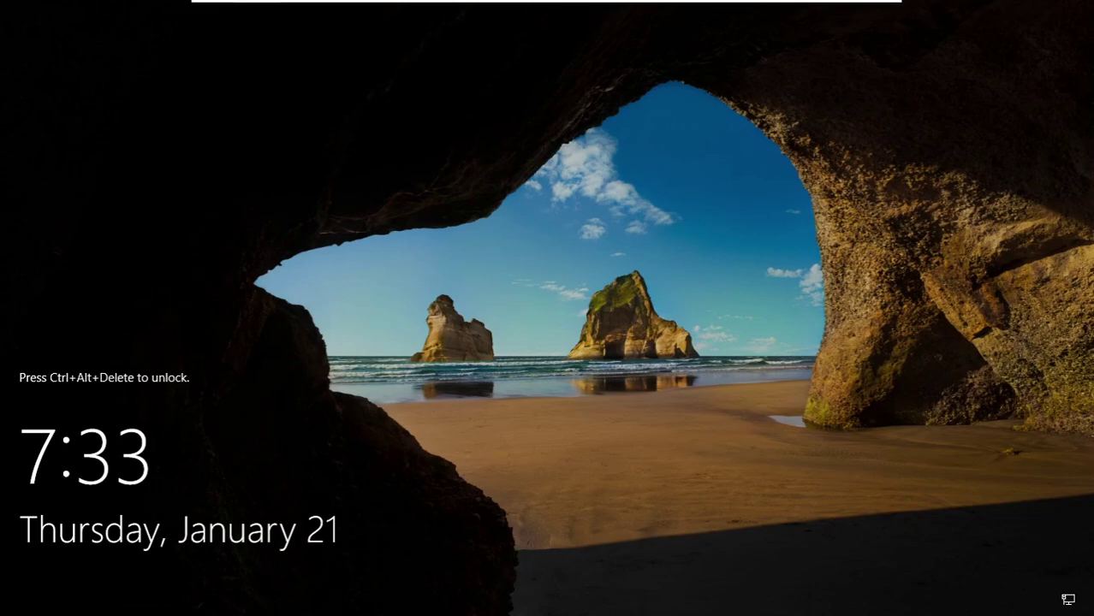
Unlock the restarted virtual machine and sign in as Administrator by entering the account password
{"action": "mouse_move", "coordinate": [257, 9]}
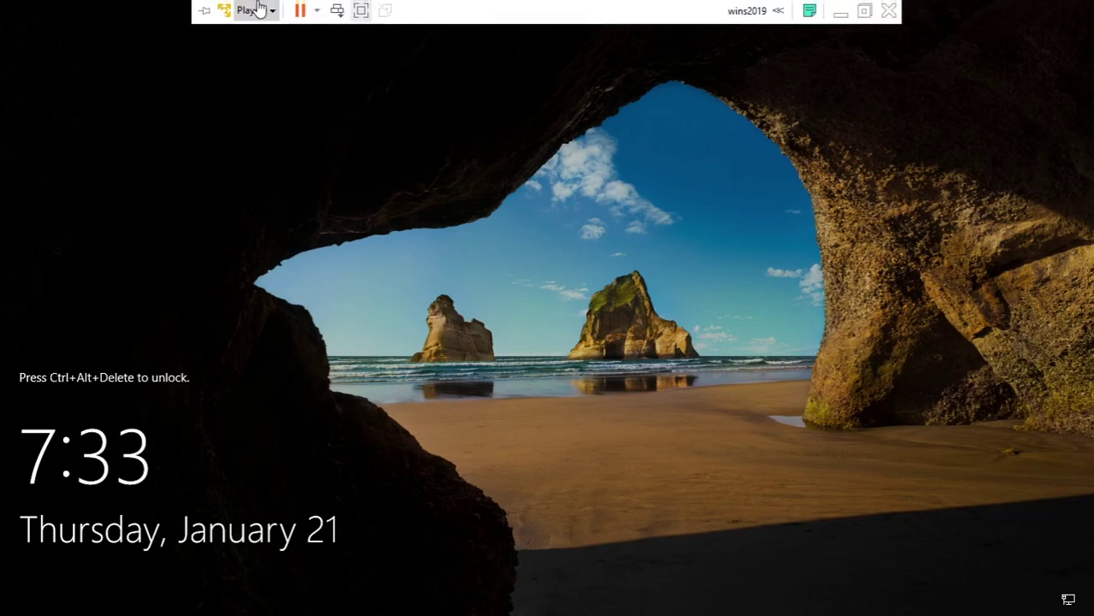
{"action": "left_click", "coordinate": [337, 10]}
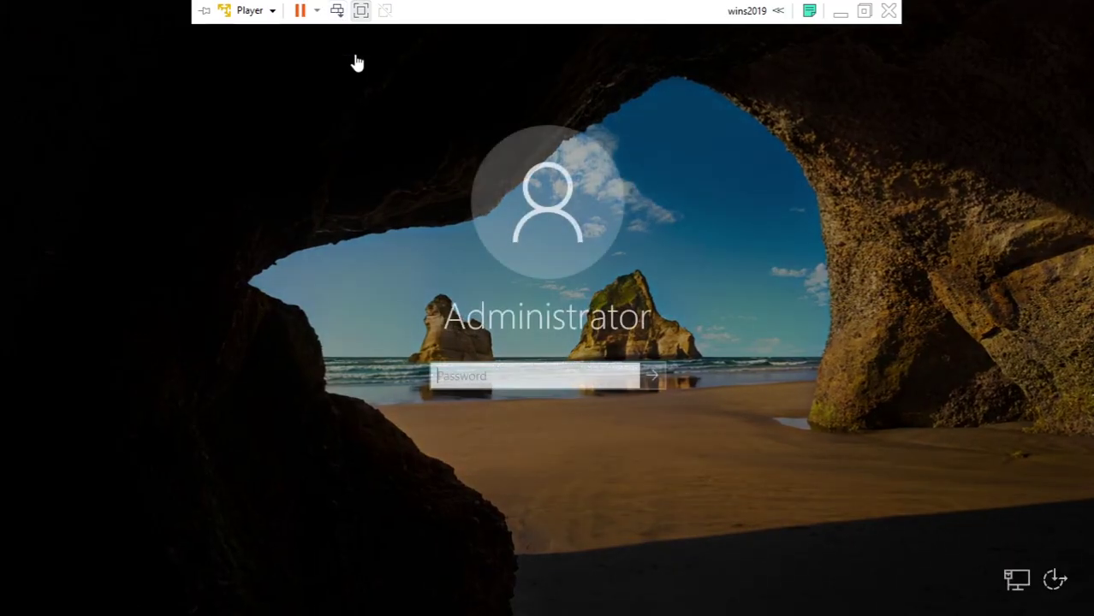
{"action": "left_click", "coordinate": [503, 379]}
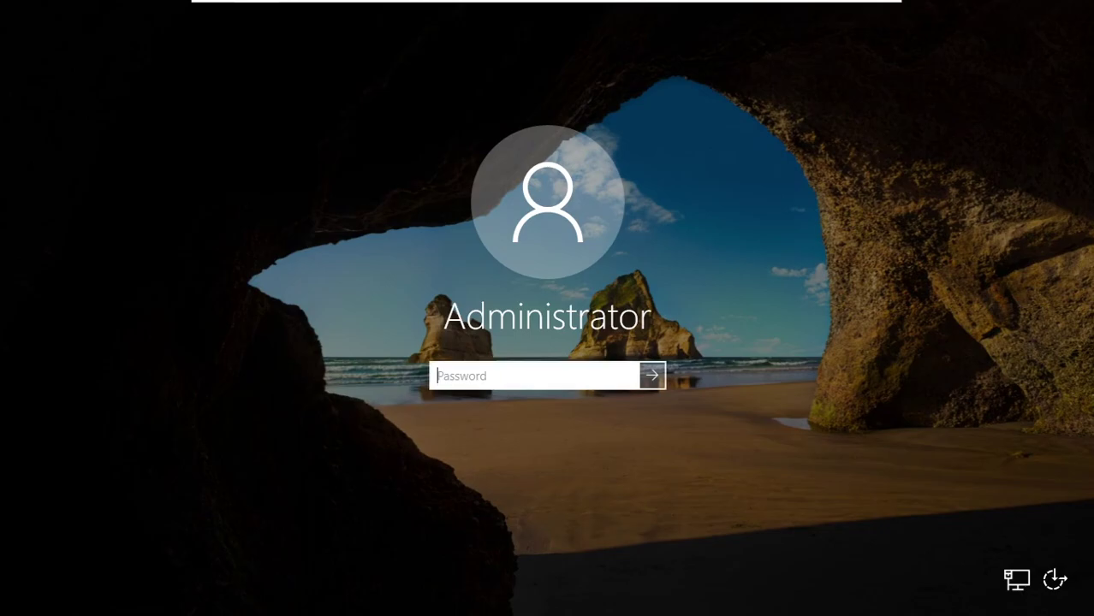
{"action": "type", "text": "••••••••"}
{"action": "key", "text": "Return"}
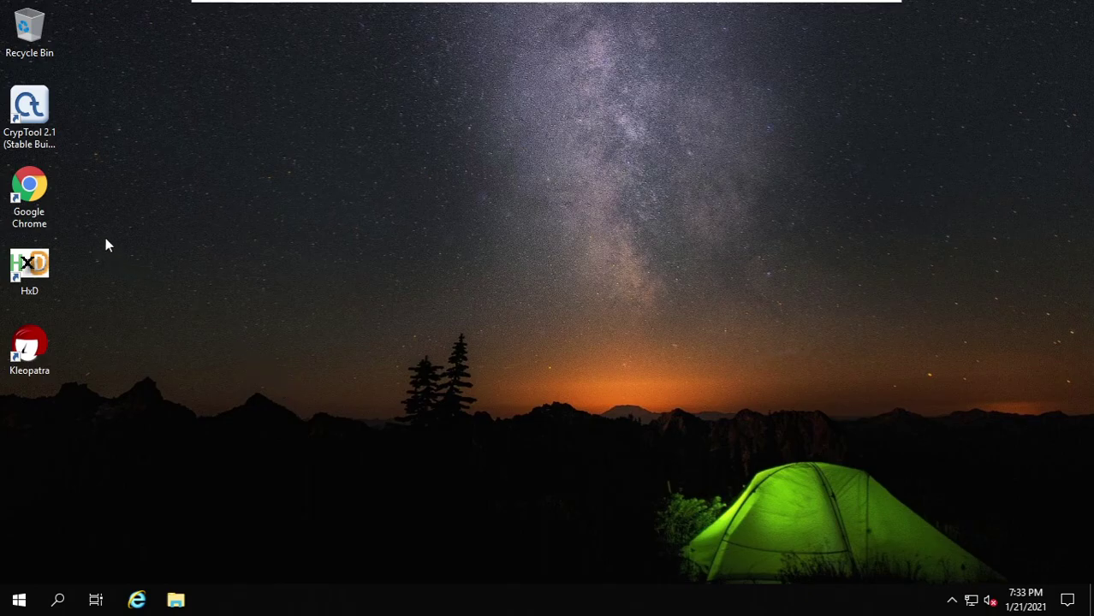
Reopen Google Chrome and restore the recently closed window with 8 tabs from its history
{"action": "double_click", "coordinate": [34, 190]}
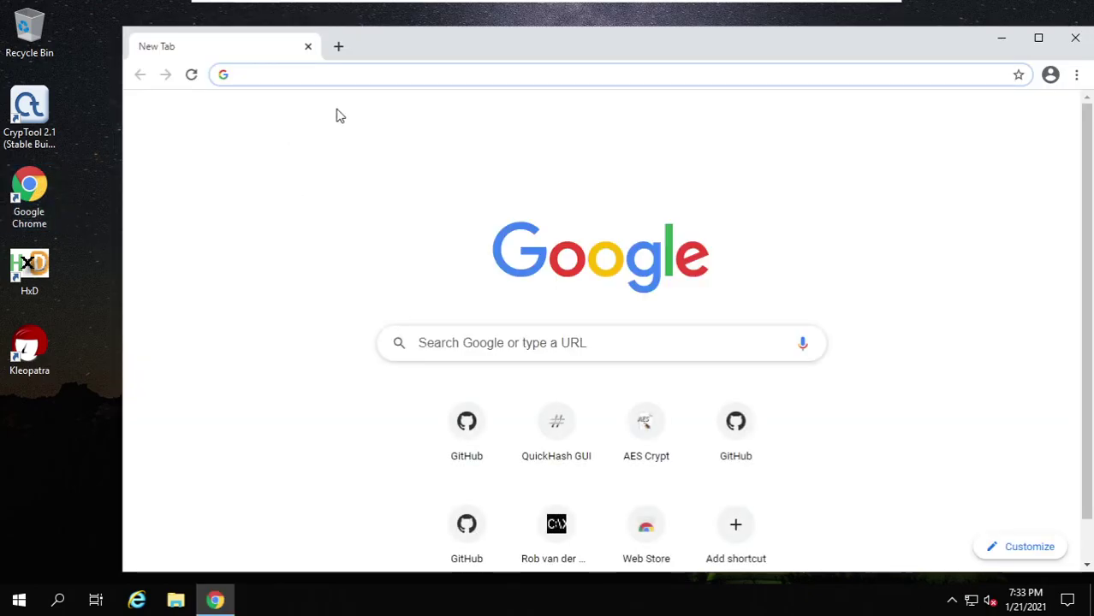
{"action": "left_click", "coordinate": [1074, 77]}
{"action": "left_click", "coordinate": [1074, 78]}
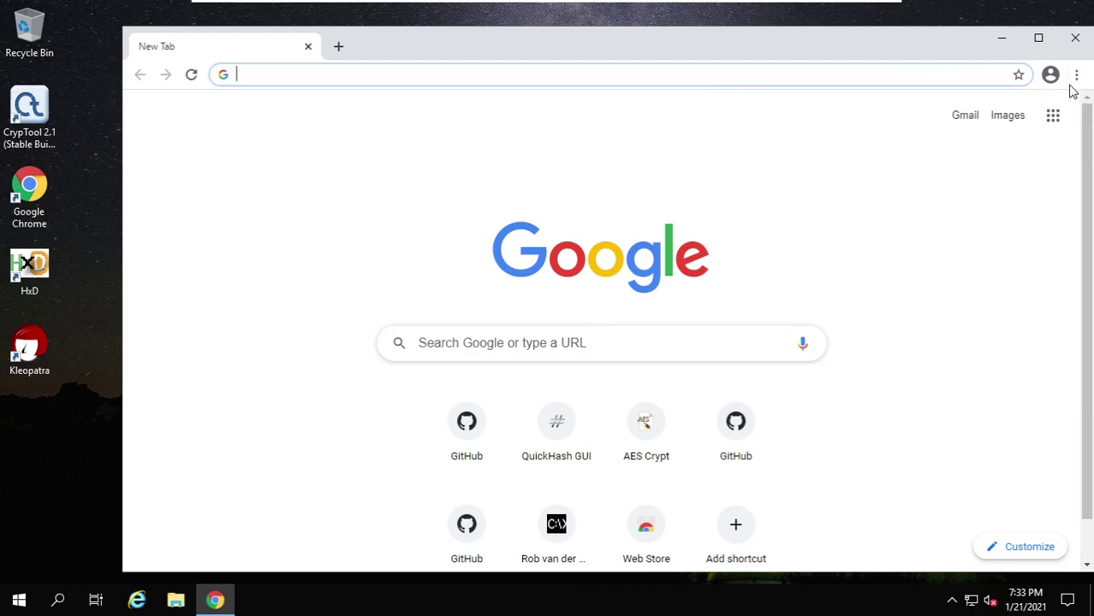
{"action": "left_click", "coordinate": [1075, 77]}
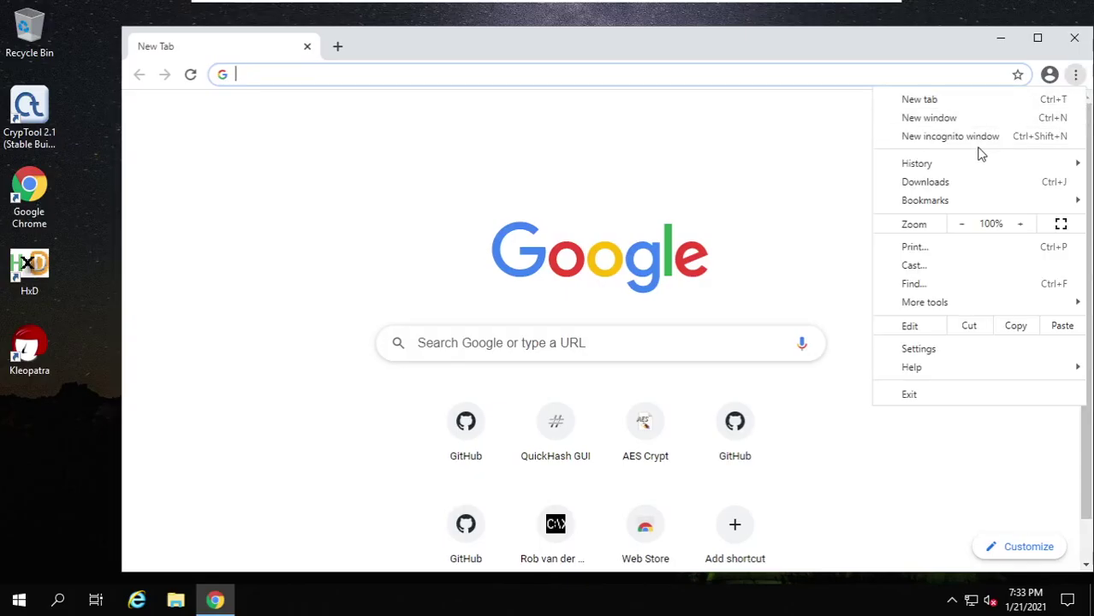
{"action": "mouse_move", "coordinate": [976, 167]}
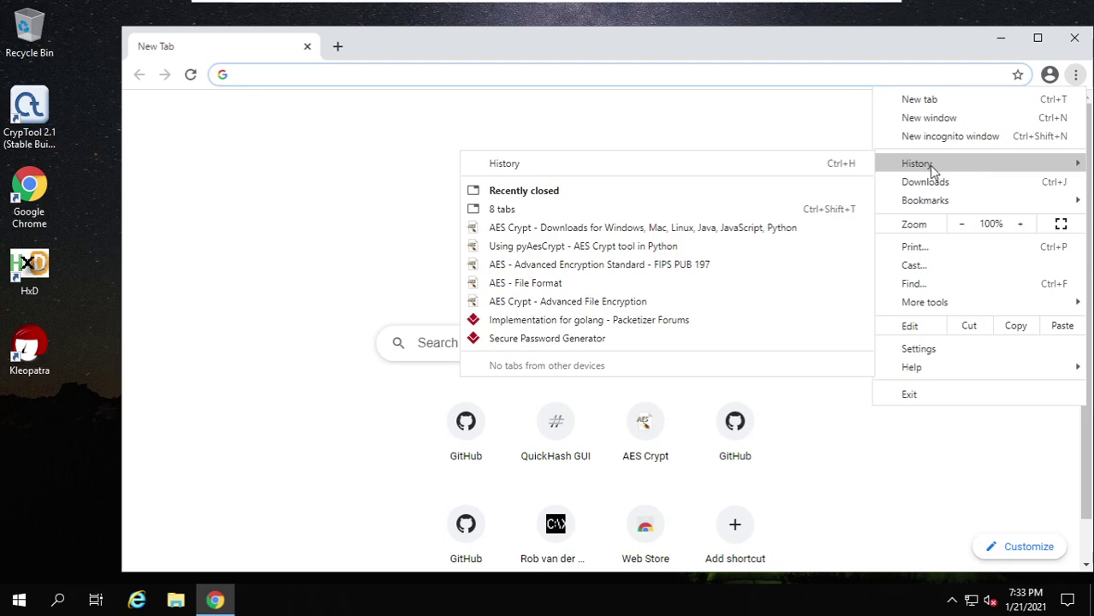
{"action": "left_click", "coordinate": [511, 209]}
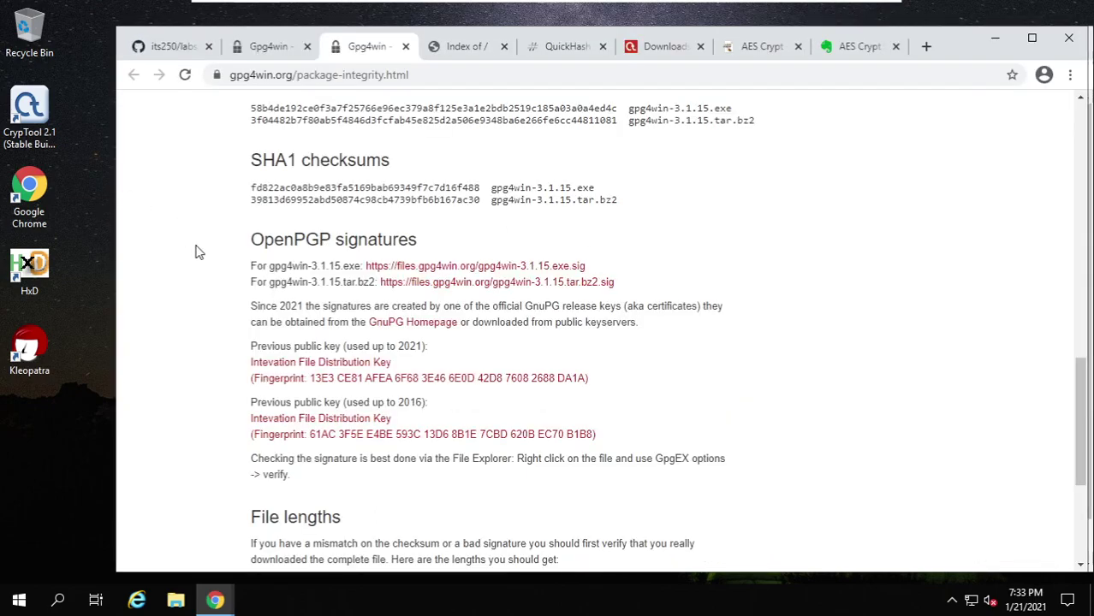
Launch Kleopatra from the desktop and move its window slightly lower so the browser tabs are uncovered
{"action": "left_click", "coordinate": [28, 345]}
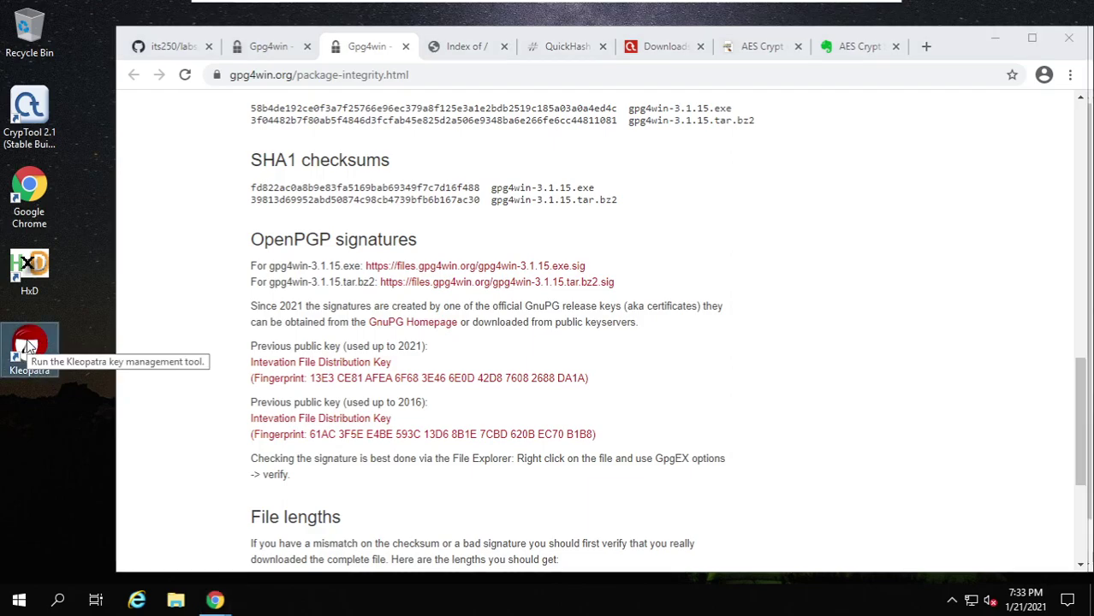
{"action": "double_click", "coordinate": [28, 345]}
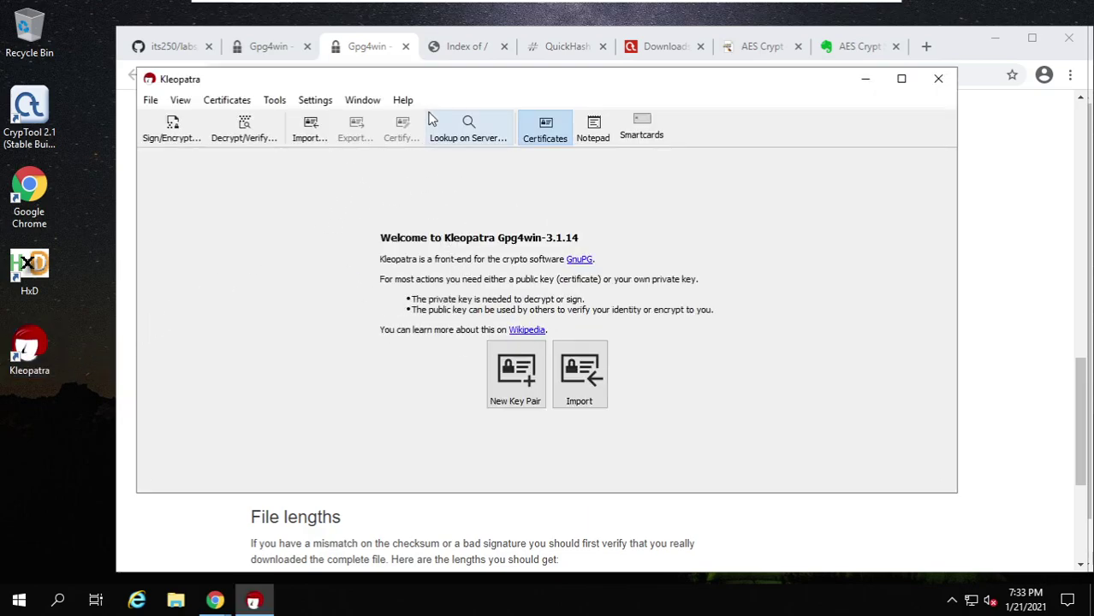
{"action": "left_click_drag", "start_coordinate": [432, 80], "coordinate": [418, 122]}
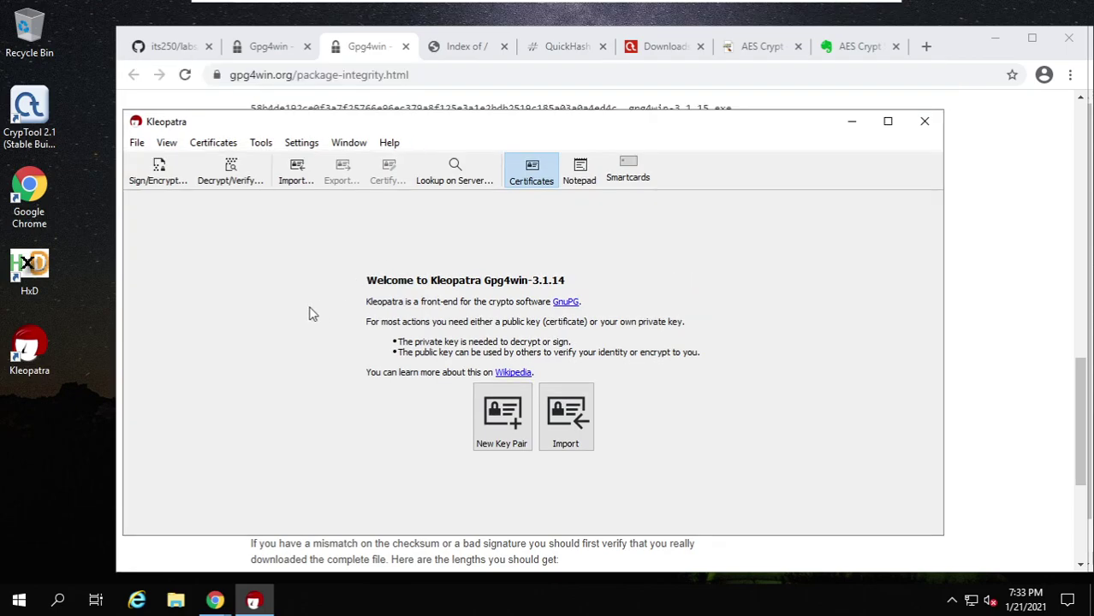
Return to the lab02 instructions in Chrome and review the Steps section, including the Quickhash-GUI and Gpg4win integrity tasks
{"action": "left_click", "coordinate": [158, 53]}
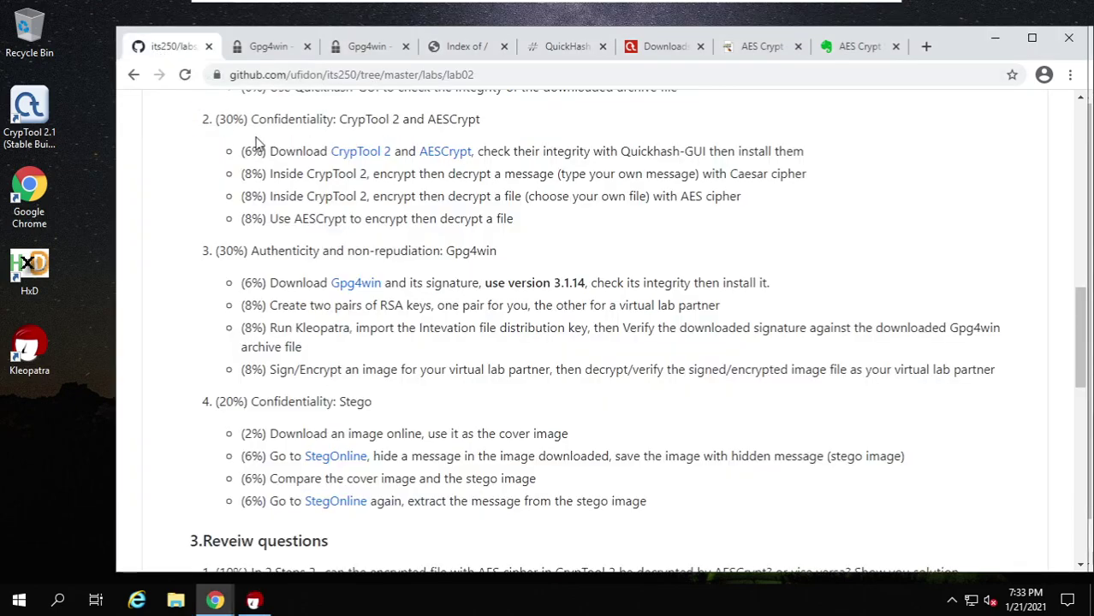
{"action": "scroll", "coordinate": [531, 259], "scroll_direction": "up", "scroll_amount": 2}
{"action": "scroll", "coordinate": [531, 258], "scroll_direction": "up", "scroll_amount": 3}
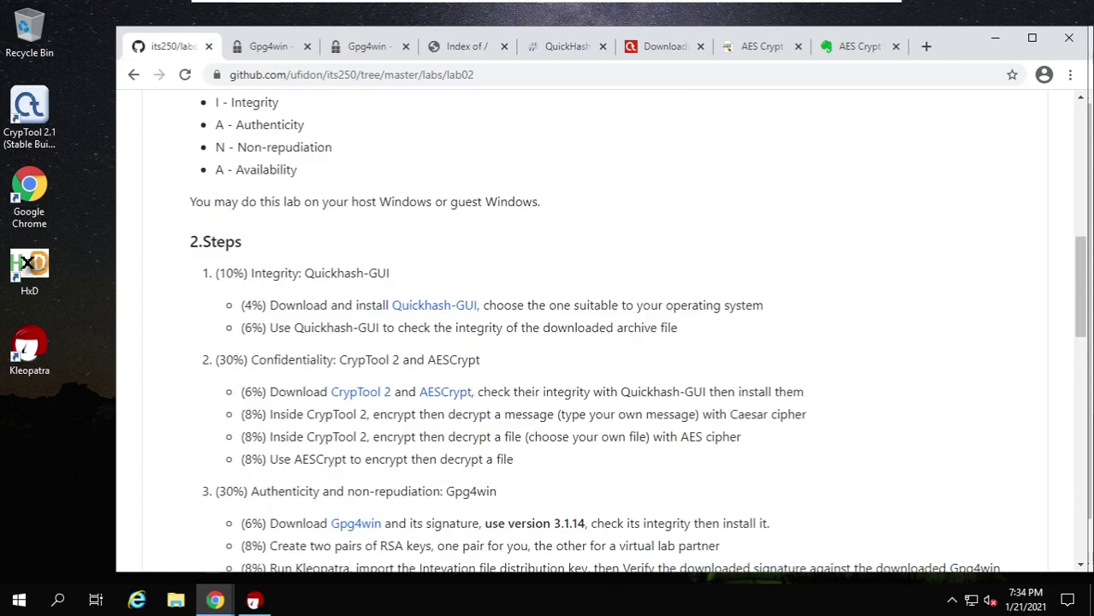
{"action": "scroll", "coordinate": [522, 356], "scroll_direction": "down", "scroll_amount": 1}
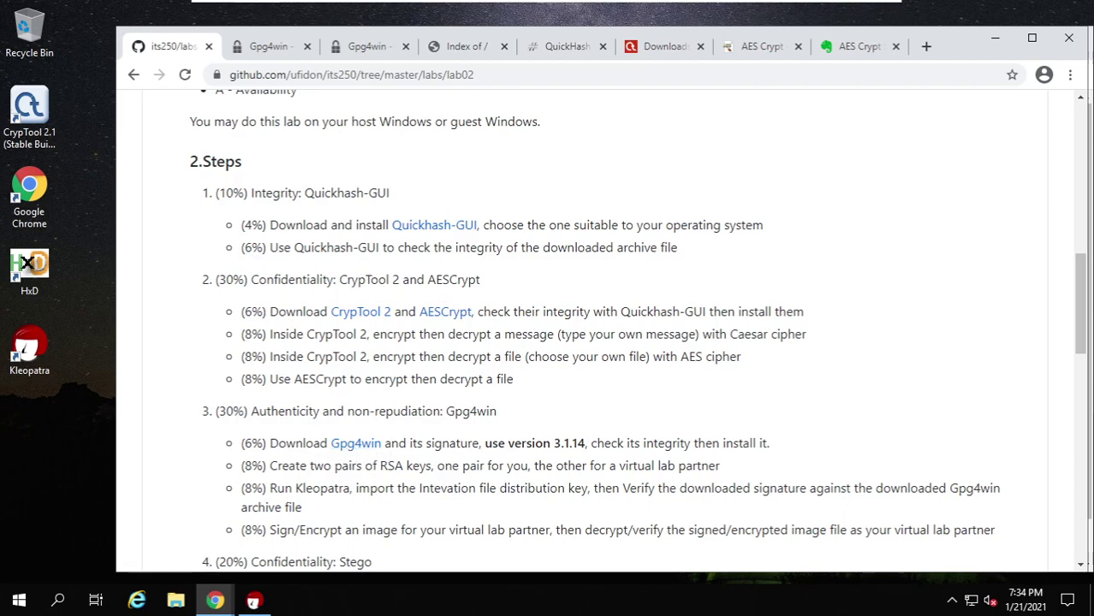
Open gpg4win-3.1.14.exe.sha256 from the lab02 documents folder in Visual Studio Code, examine its SHA-256 hash, and close the editor
{"action": "left_click", "coordinate": [171, 602]}
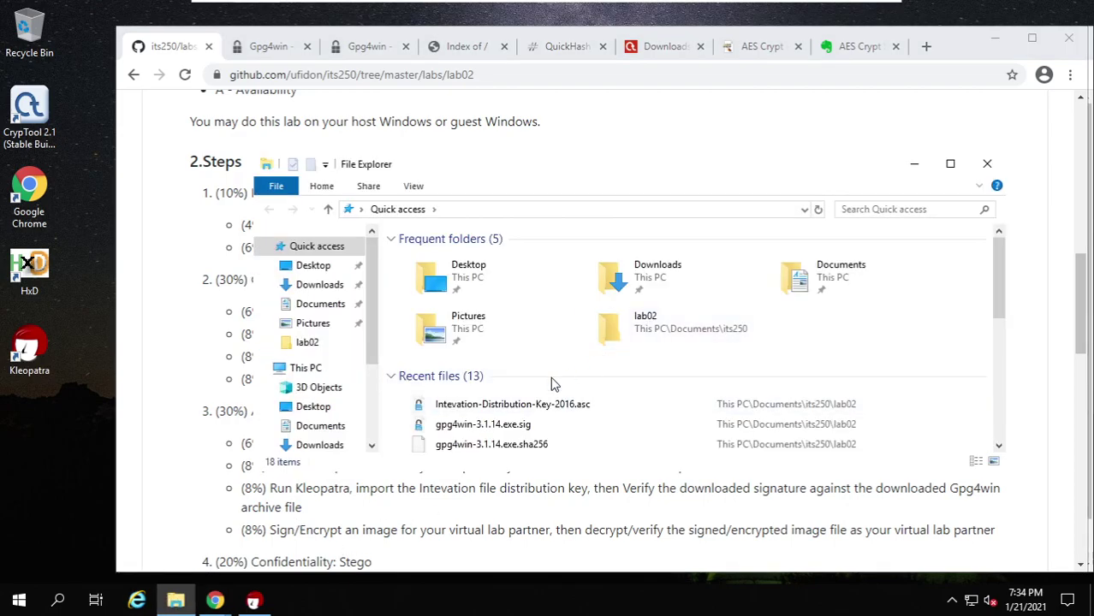
{"action": "double_click", "coordinate": [629, 328]}
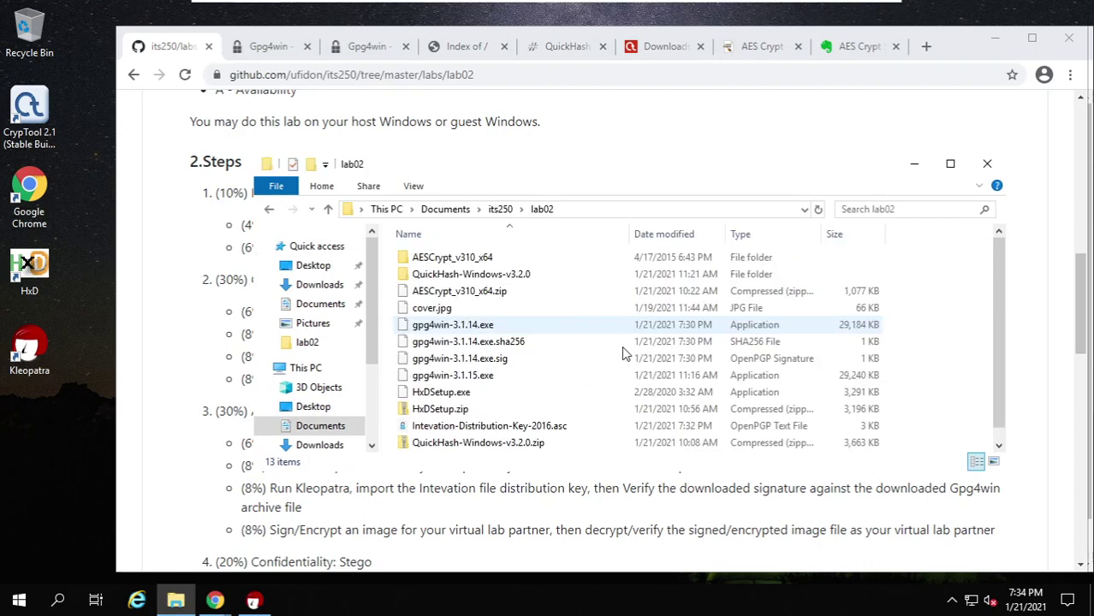
{"action": "left_click", "coordinate": [484, 343]}
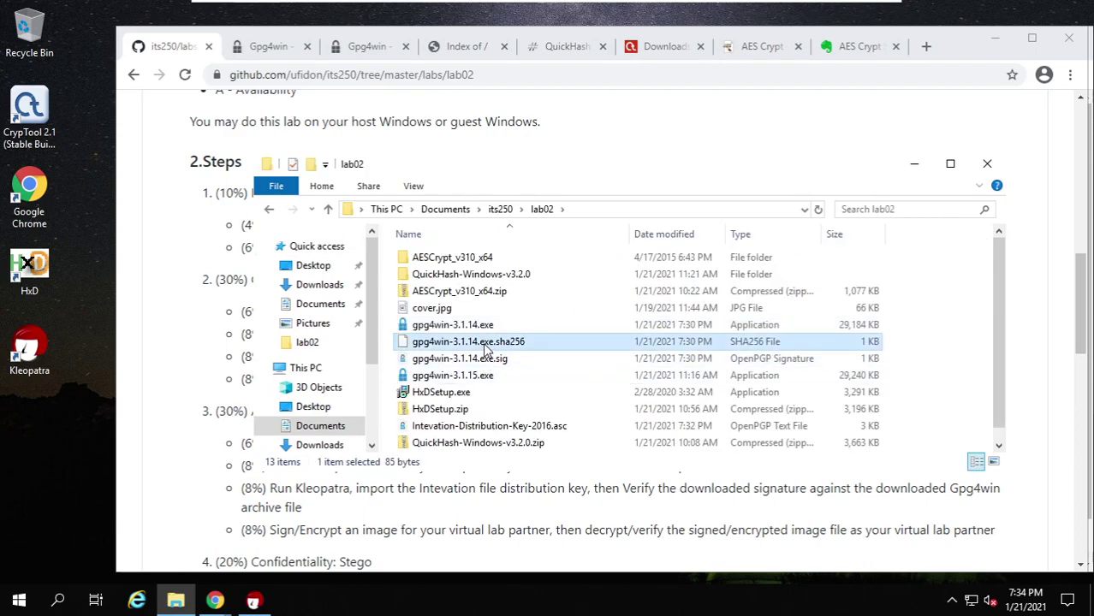
{"action": "right_click", "coordinate": [485, 344]}
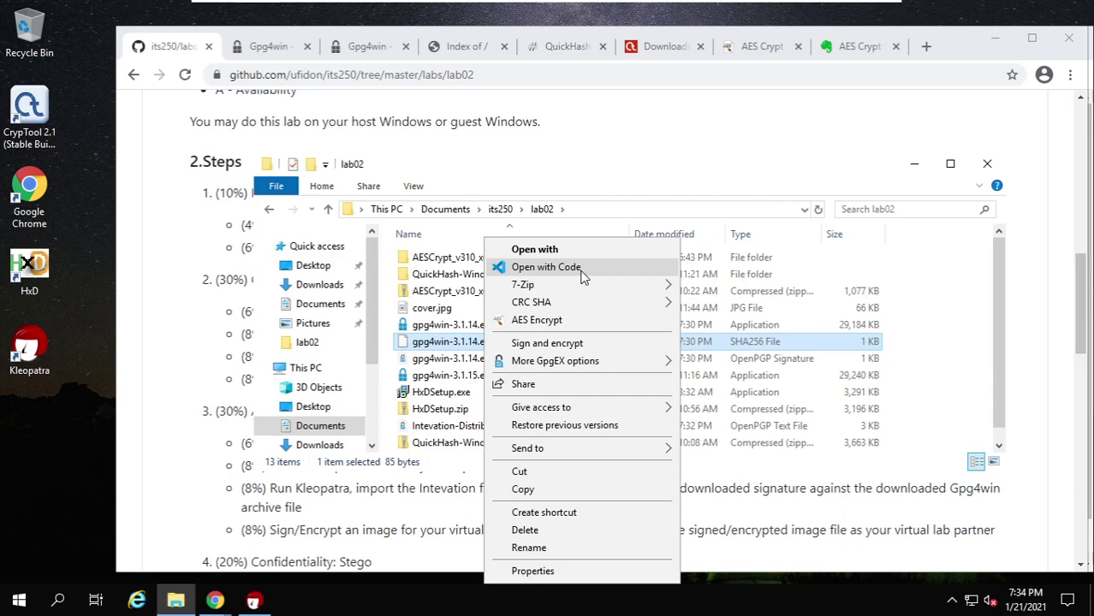
{"action": "left_click", "coordinate": [582, 272]}
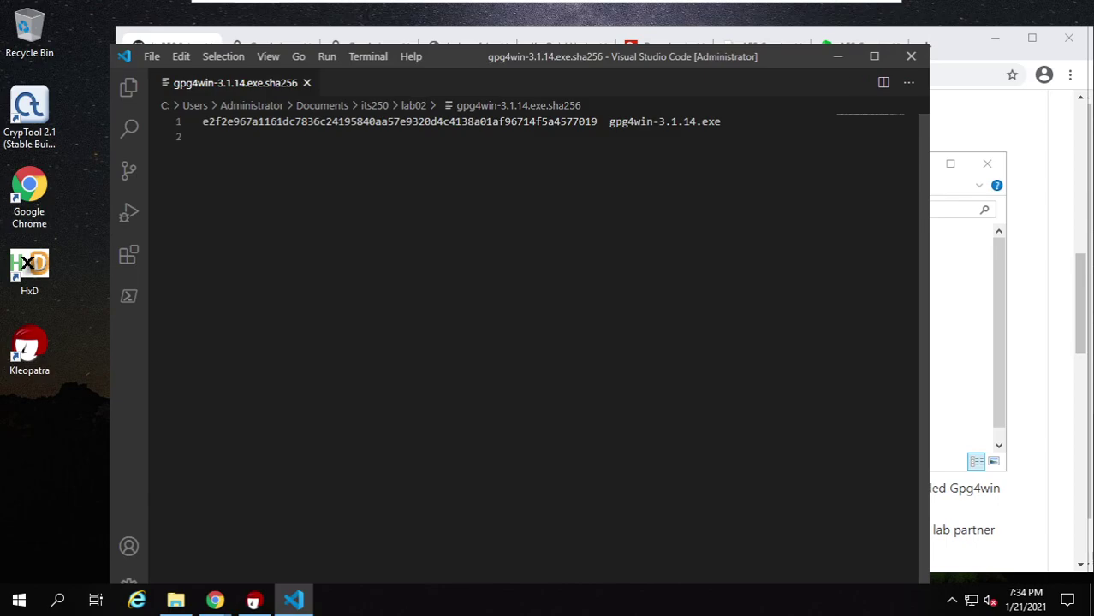
{"action": "key", "text": "ctrl+shift+Right"}
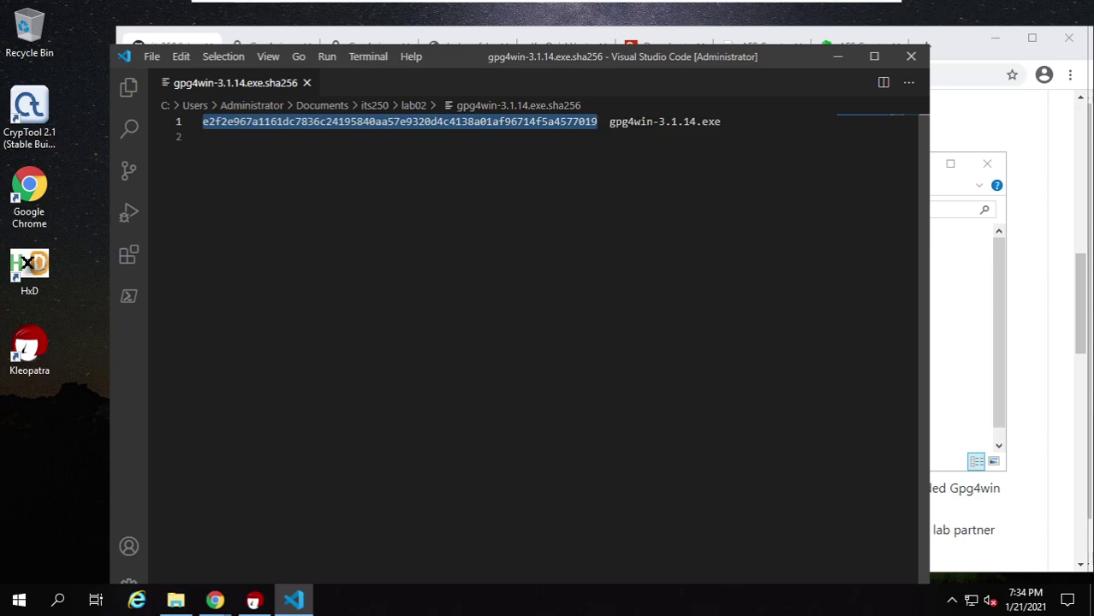
{"action": "left_click", "coordinate": [910, 57]}
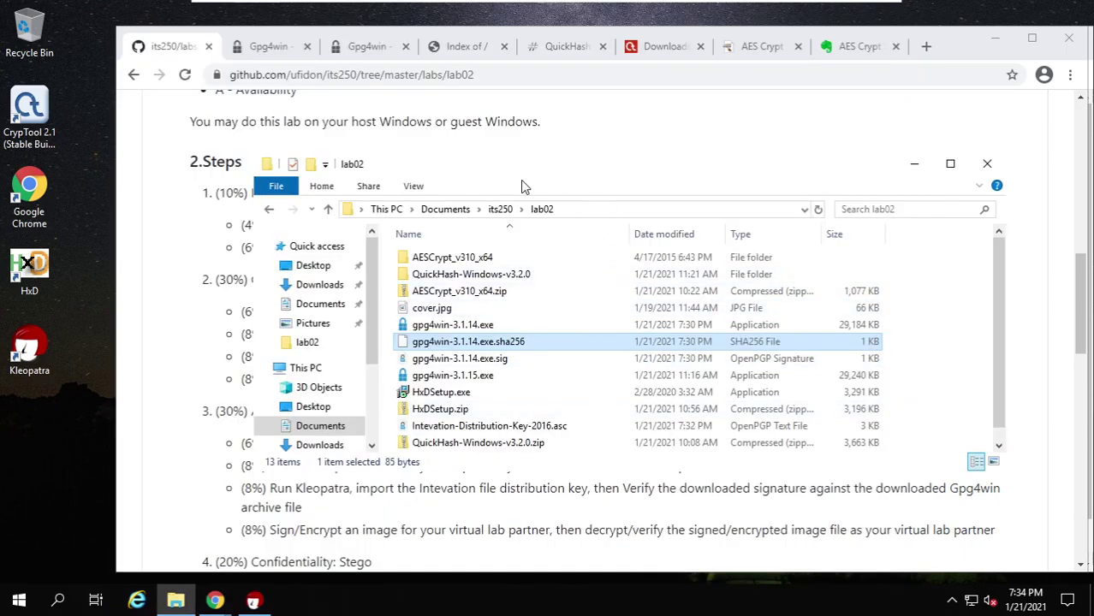
Leave the lab02 folder and launch CrypTool 2.1 from the desktop
{"action": "left_click", "coordinate": [163, 334]}
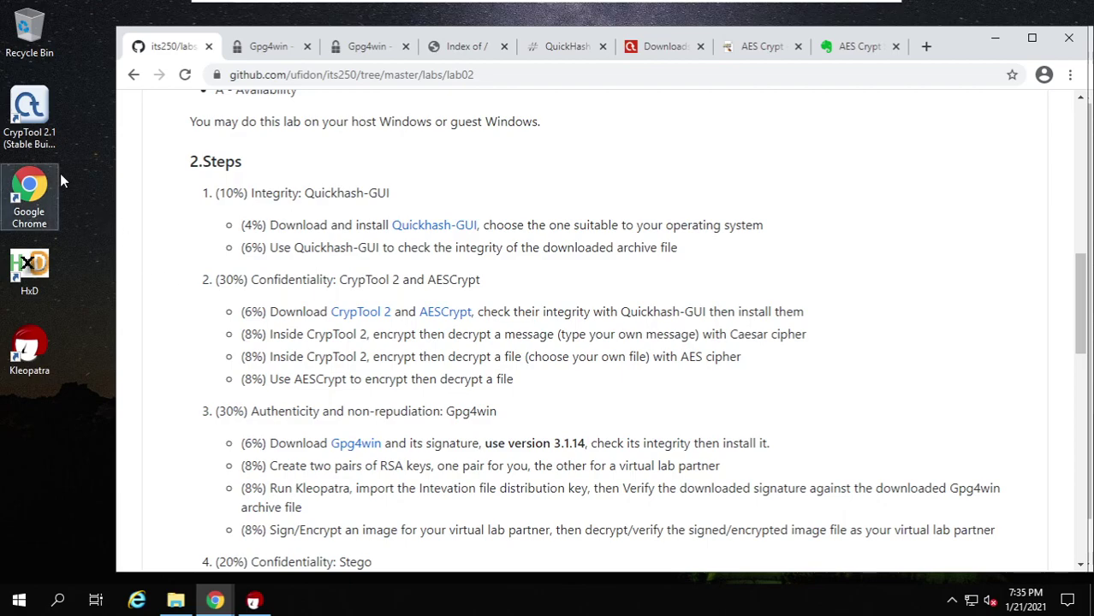
{"action": "left_click", "coordinate": [40, 114]}
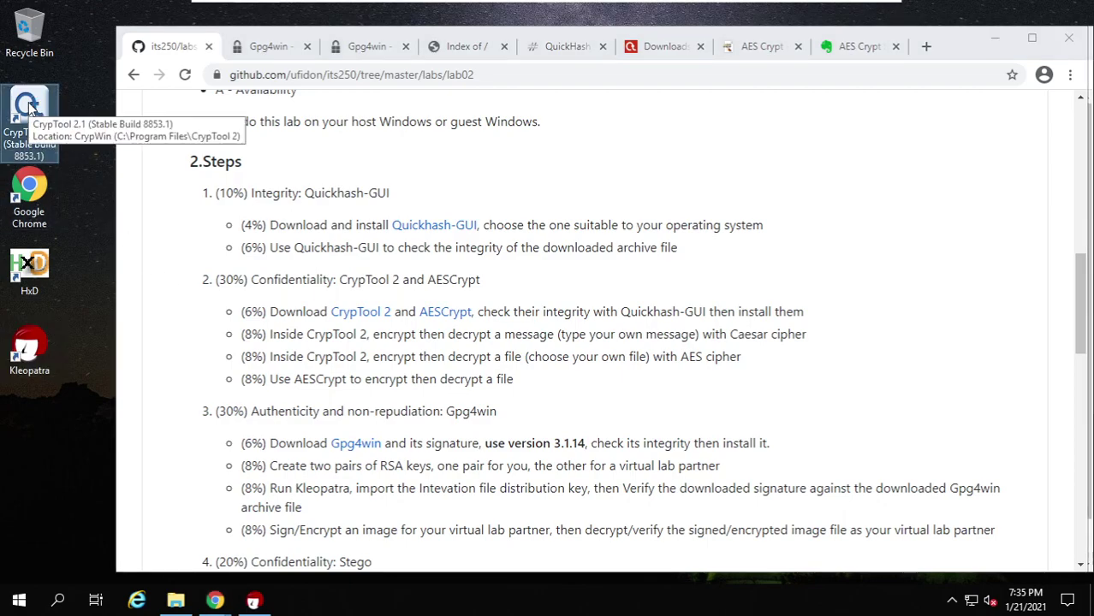
{"action": "double_click", "coordinate": [29, 102]}
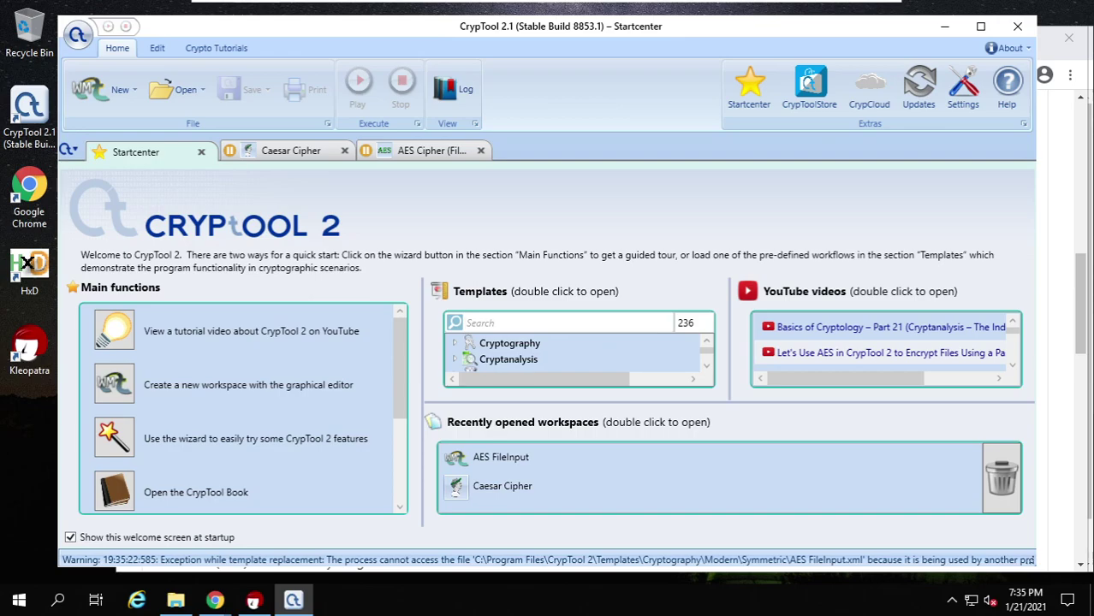
Search the Startcenter templates for "caesar" and open the Caesar Cipher template
{"action": "type", "text": "cae"}
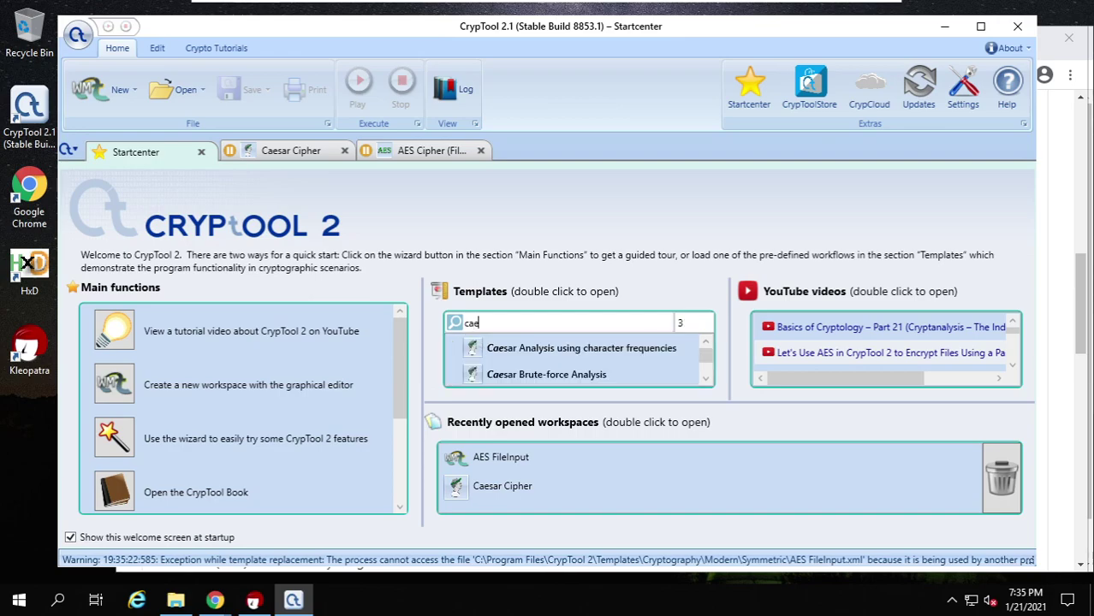
{"action": "type", "text": "sar"}
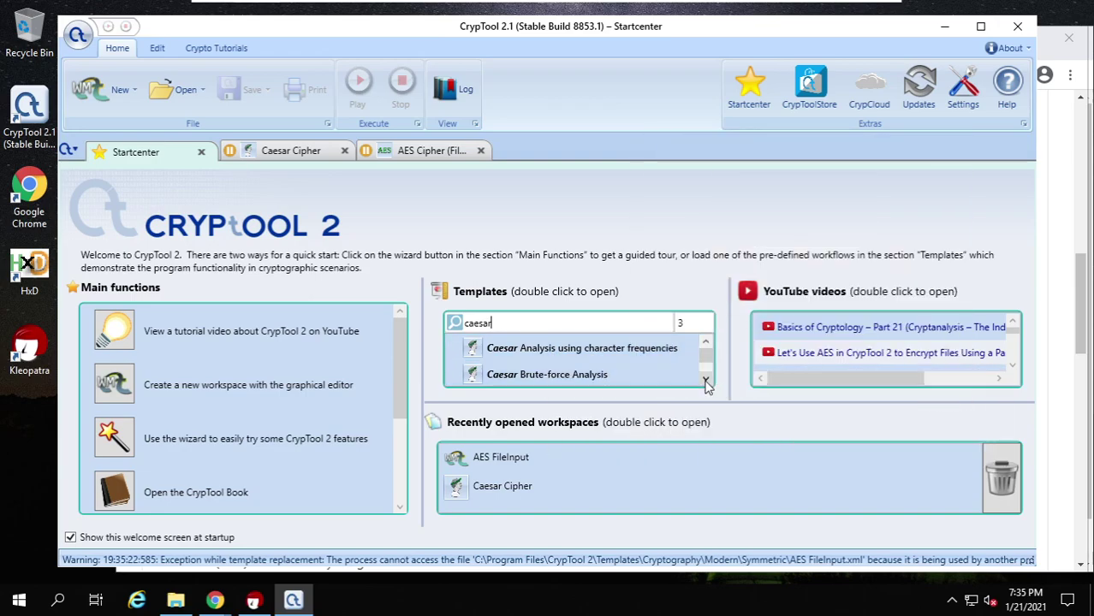
{"action": "left_click", "coordinate": [706, 381]}
{"action": "left_click", "coordinate": [706, 381]}
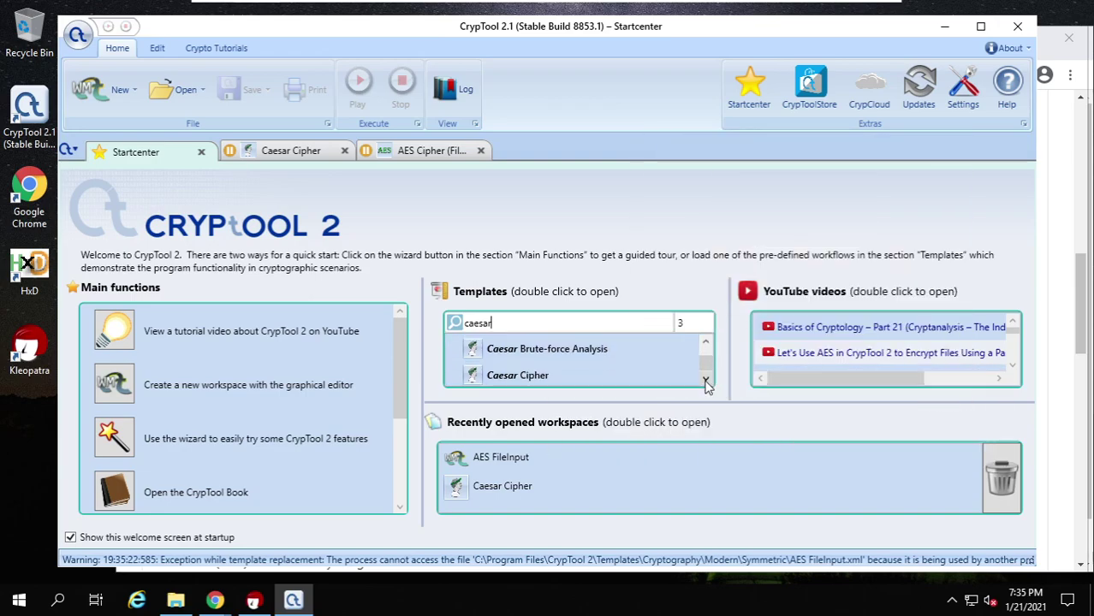
{"action": "left_click", "coordinate": [523, 375]}
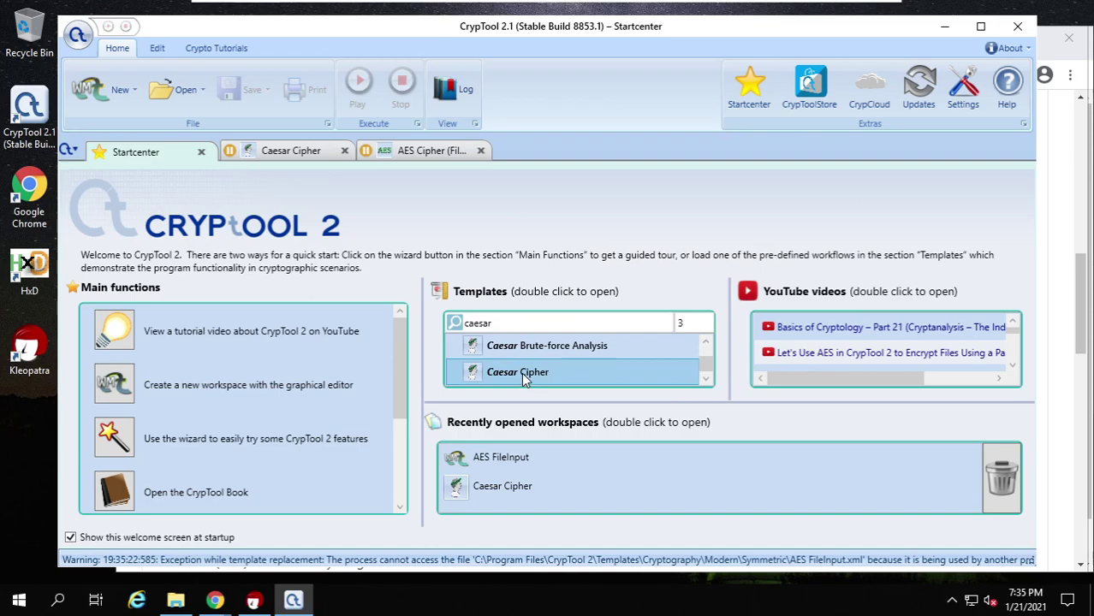
{"action": "double_click", "coordinate": [522, 374]}
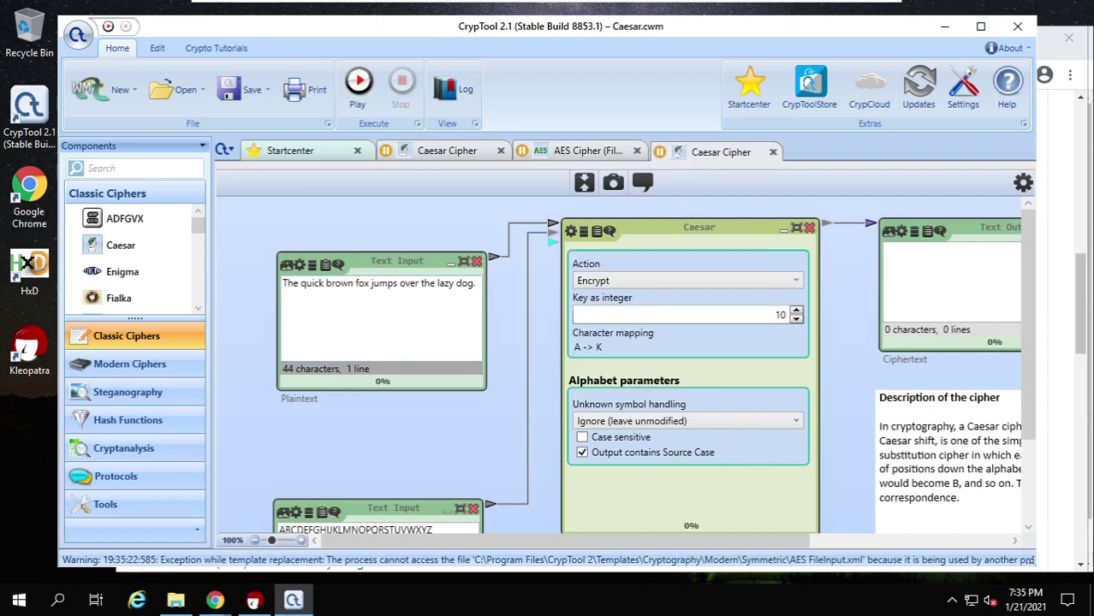
Widen the CrypTool window on both sides and look over the workspace's plaintext, alphabet and Caesar components
{"action": "left_click_drag", "start_coordinate": [1036, 255], "coordinate": [1059, 256]}
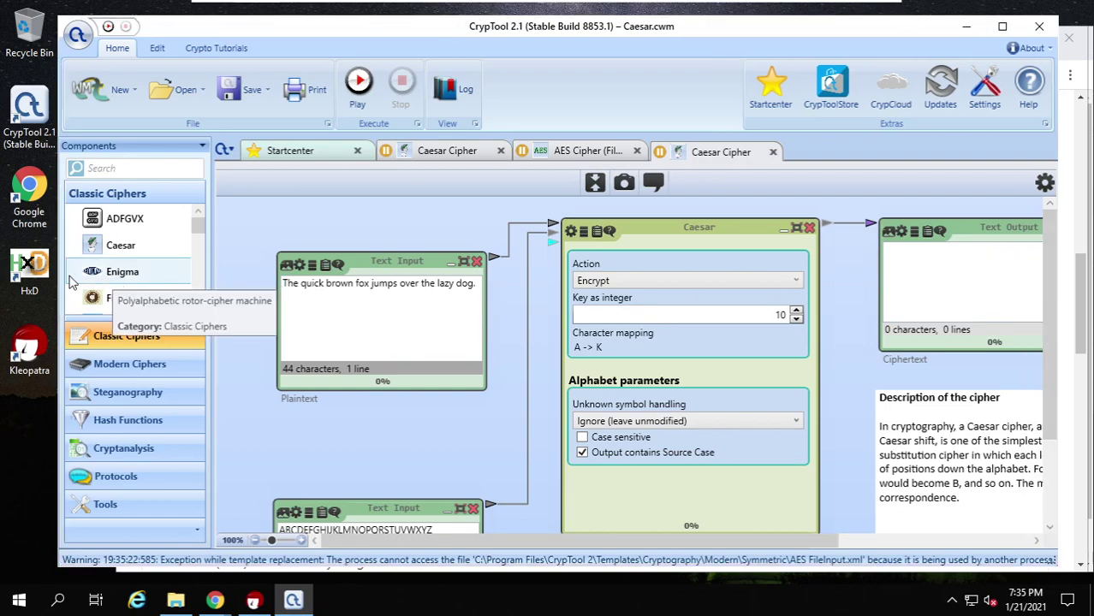
{"action": "left_click_drag", "start_coordinate": [57, 273], "coordinate": [20, 274]}
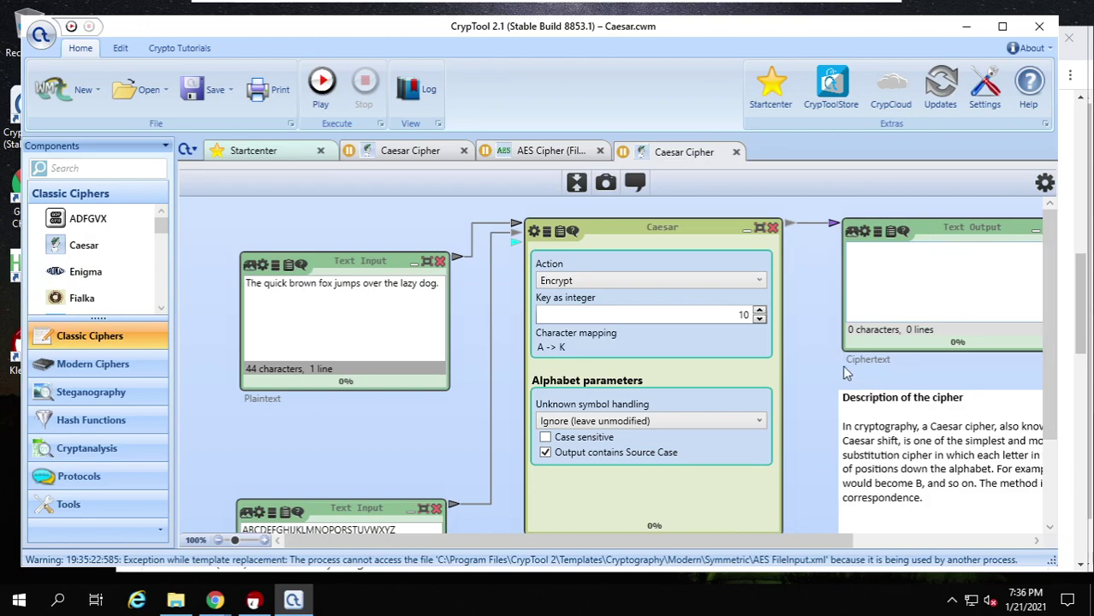
{"action": "scroll", "coordinate": [820, 351], "scroll_direction": "down", "scroll_amount": 3}
{"action": "scroll", "coordinate": [821, 348], "scroll_direction": "down", "scroll_amount": 1}
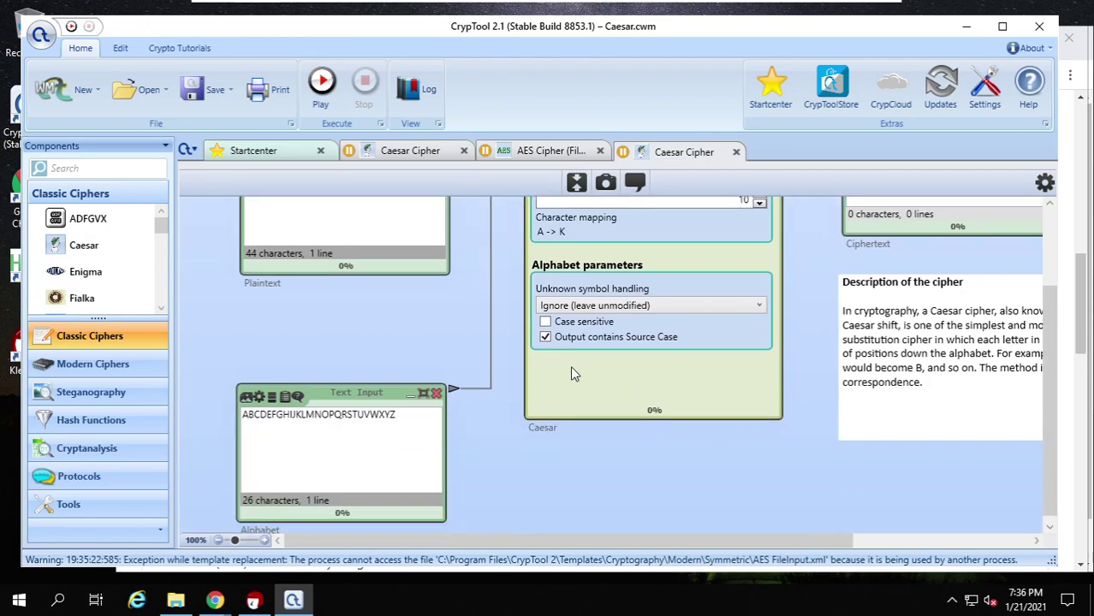
{"action": "scroll", "coordinate": [588, 443], "scroll_direction": "up", "scroll_amount": 1}
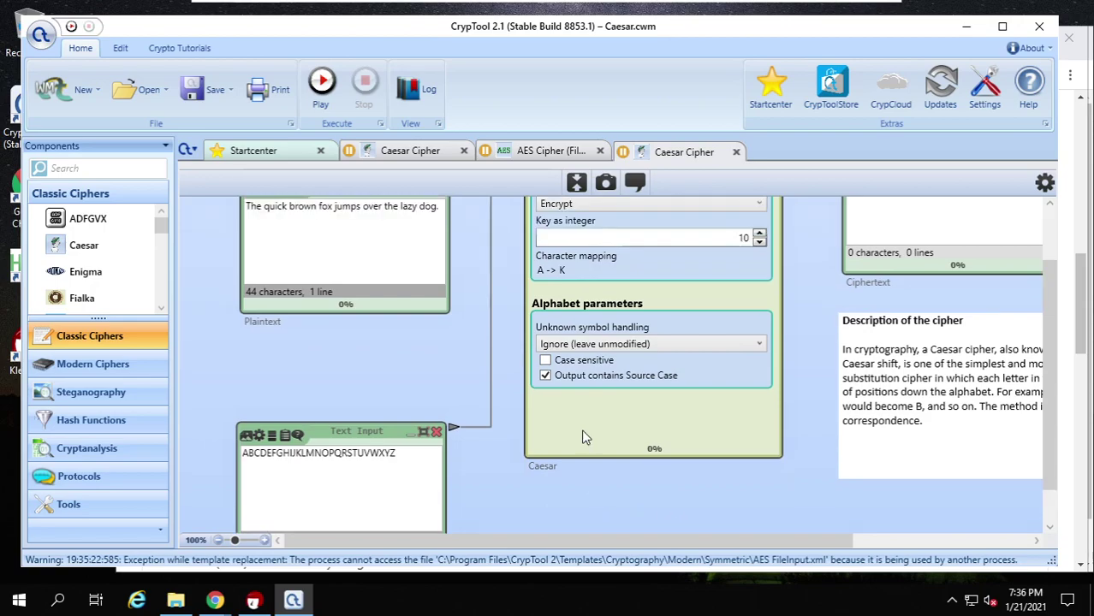
{"action": "scroll", "coordinate": [587, 443], "scroll_direction": "up", "scroll_amount": 1}
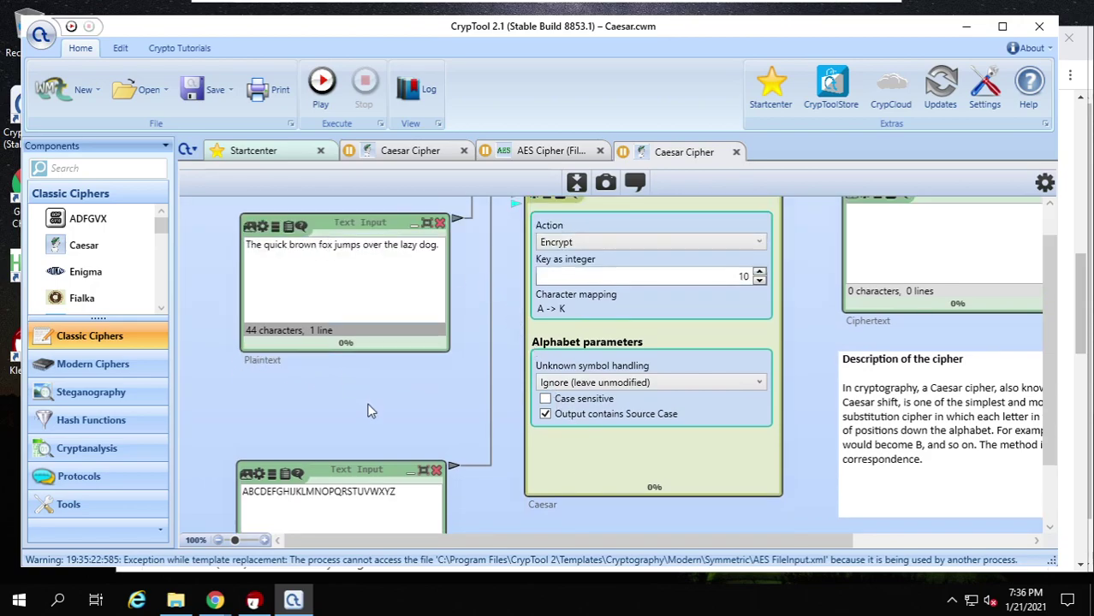
{"action": "scroll", "coordinate": [321, 376], "scroll_direction": "down", "scroll_amount": 2}
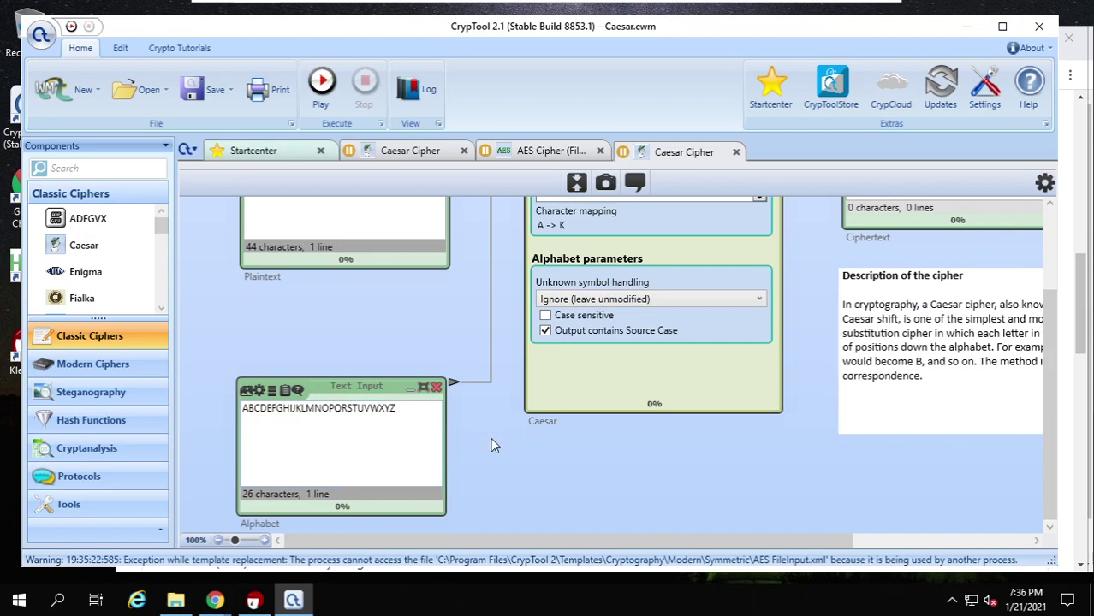
{"action": "scroll", "coordinate": [492, 445], "scroll_direction": "up", "scroll_amount": 3}
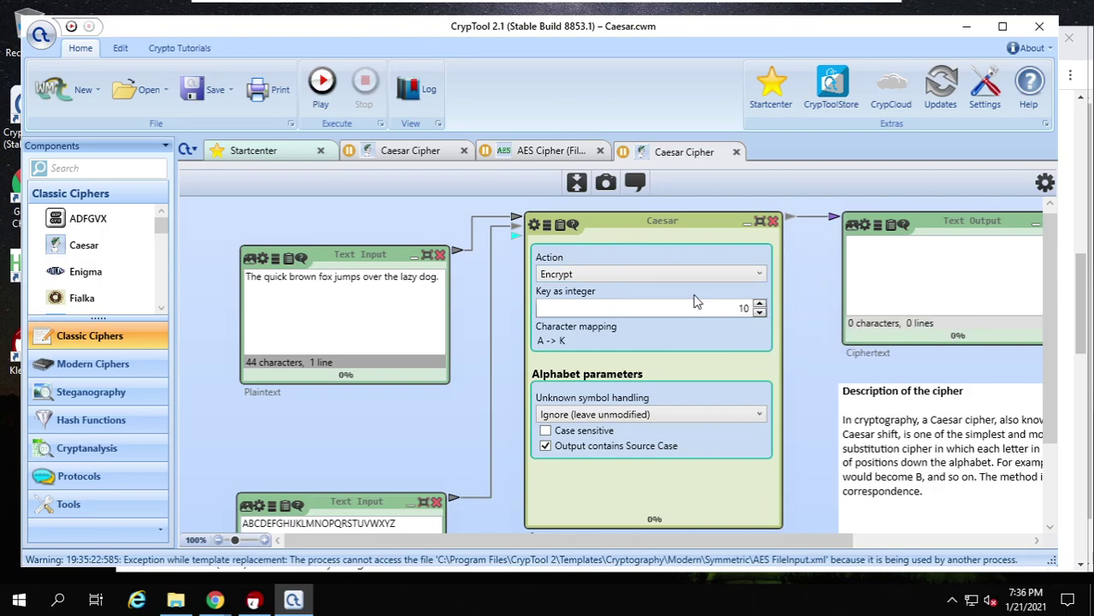
Set the Caesar component's integer key to 23 and run the workspace to encrypt the sample plaintext
{"action": "double_click", "coordinate": [743, 308]}
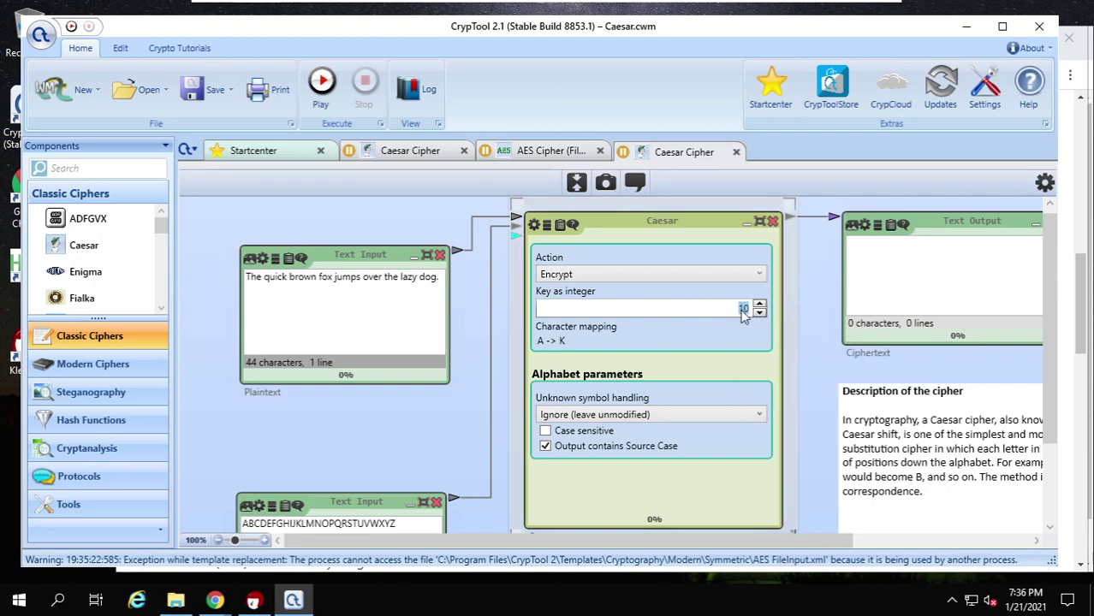
{"action": "type", "text": "23"}
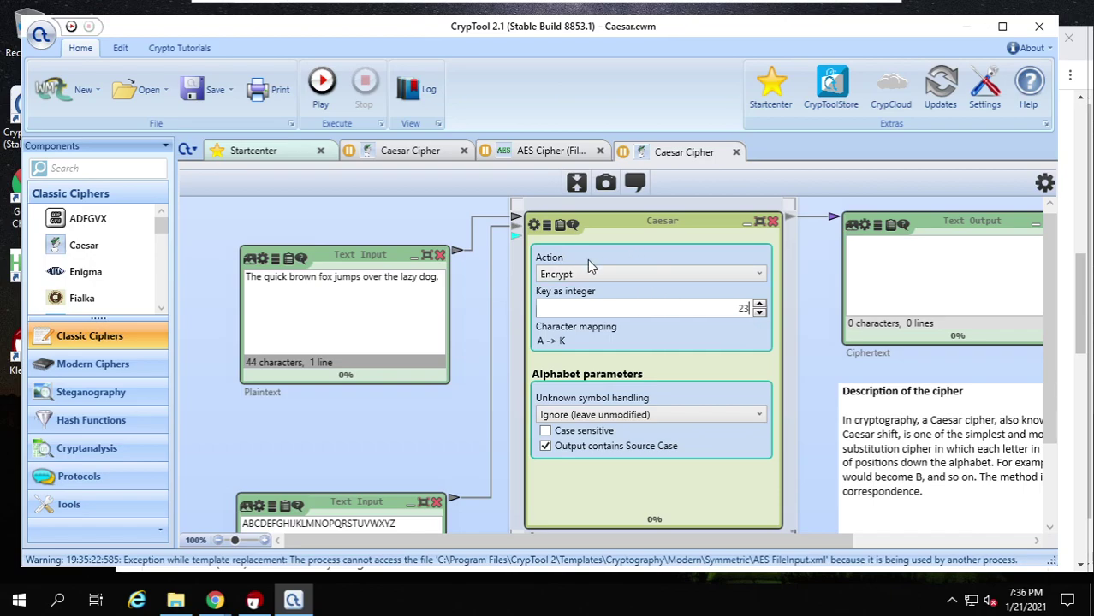
{"action": "left_click", "coordinate": [323, 83]}
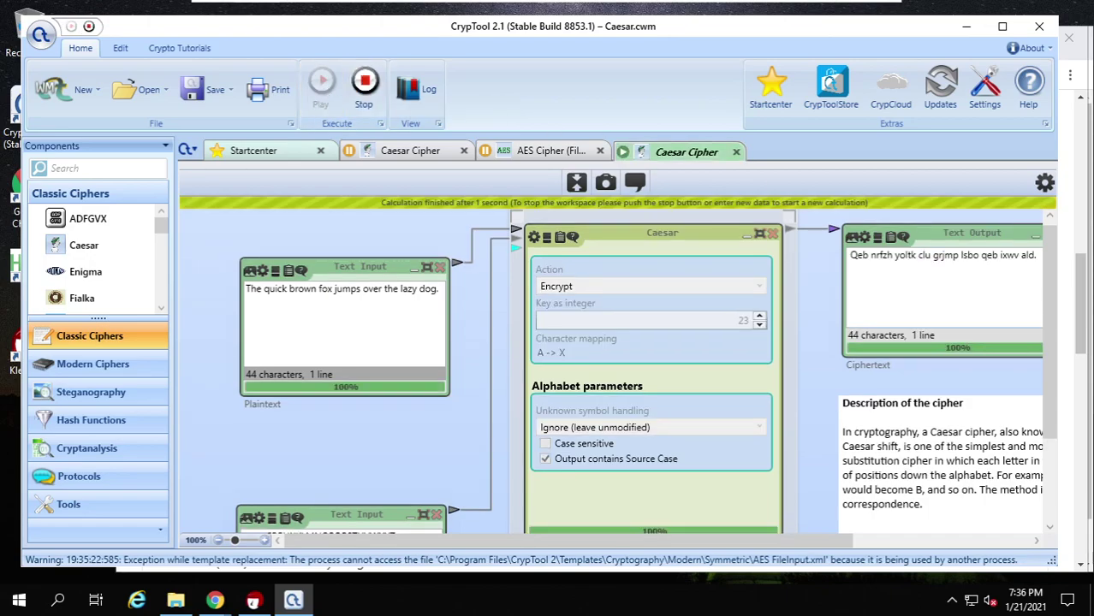
Copy the whole ciphertext from the Text Output into a new Notepad document and minimize Notepad
{"action": "double_click", "coordinate": [925, 255]}
{"action": "key", "text": "ctrl+a"}
{"action": "key", "text": "ctrl+c"}
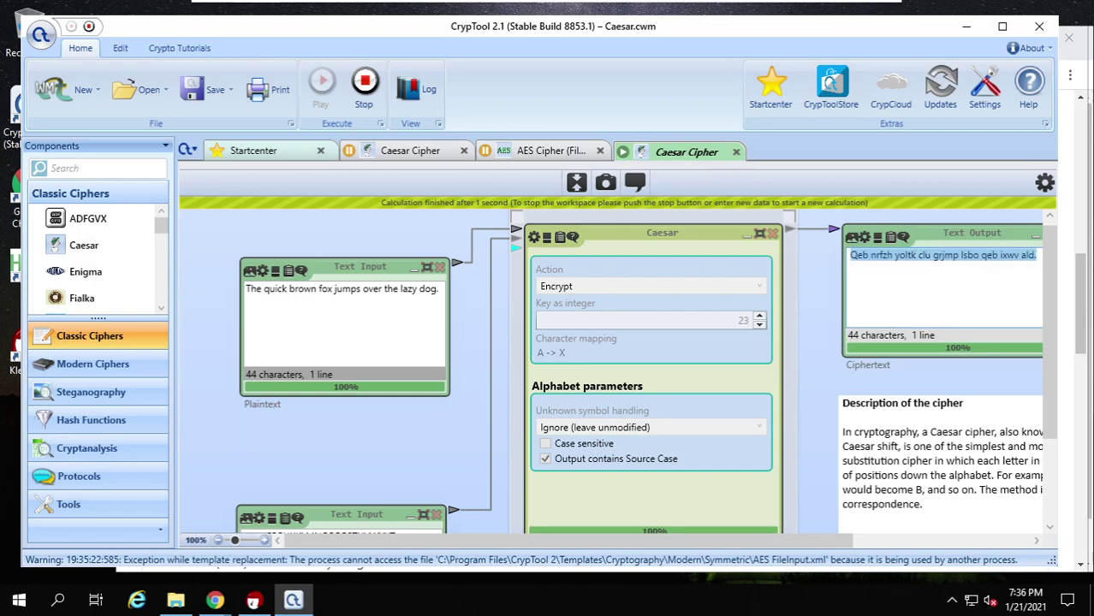
{"action": "left_click", "coordinate": [59, 603]}
{"action": "type", "text": "note"}
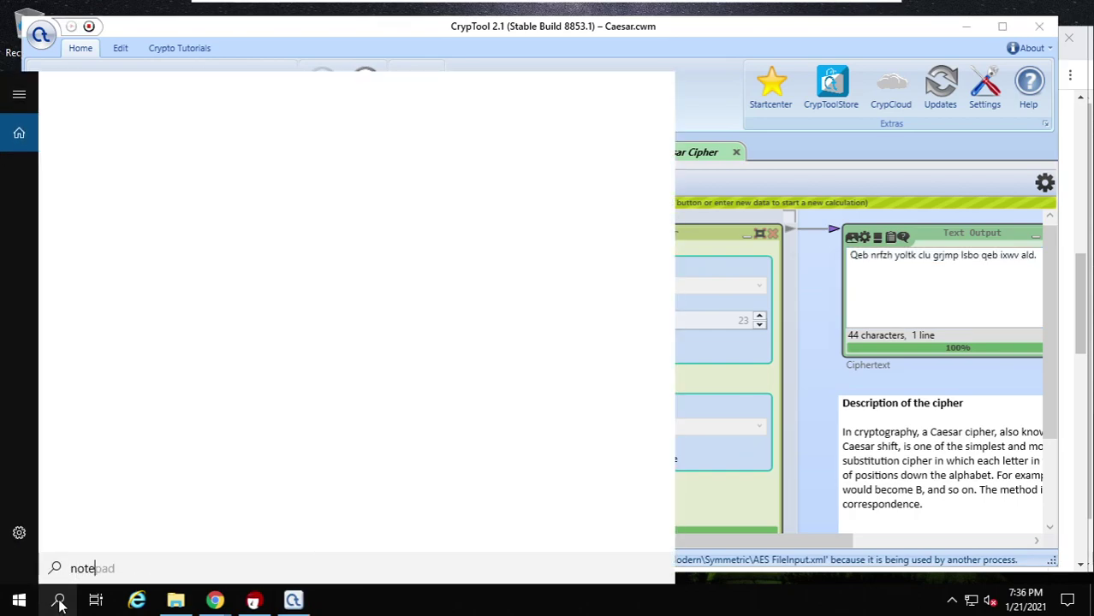
{"action": "left_click", "coordinate": [93, 169]}
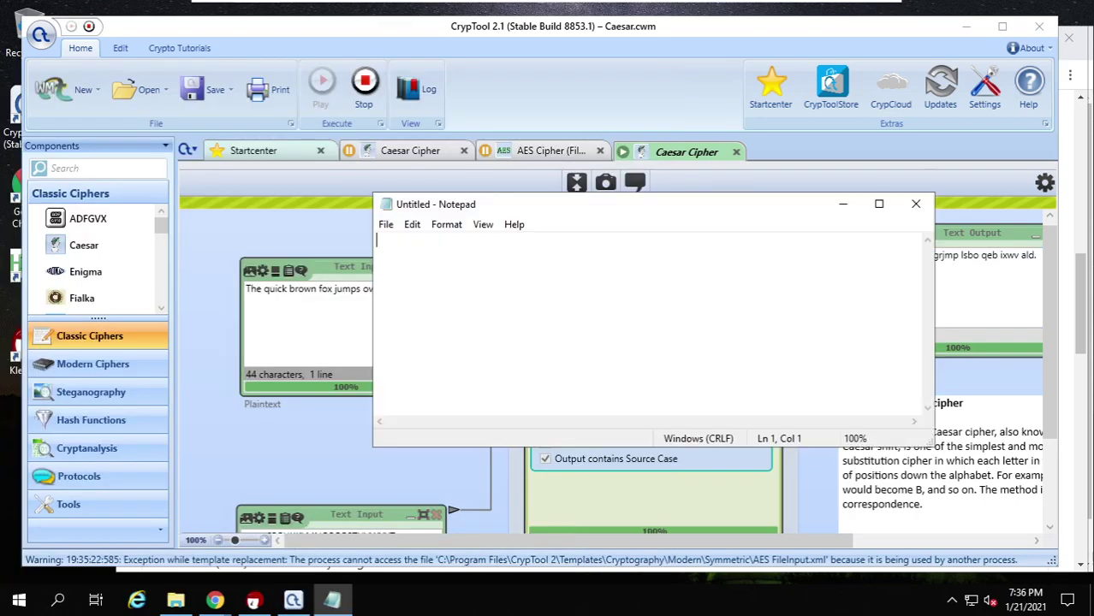
{"action": "key", "text": "ctrl+v"}
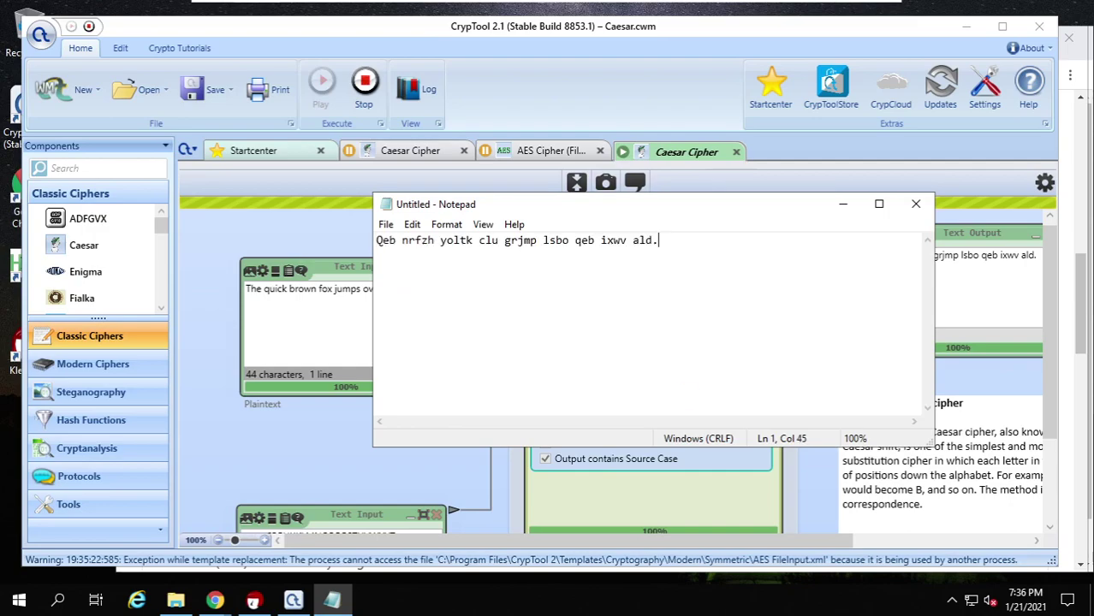
{"action": "left_click", "coordinate": [843, 204]}
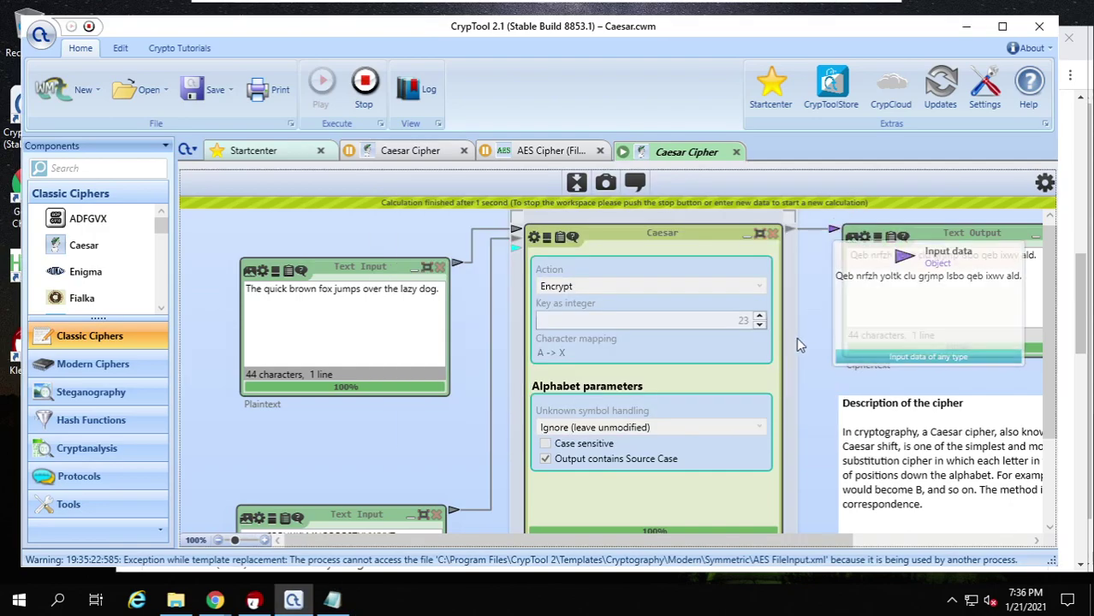
Stop the running Caesar workspace and change the Caesar component's action to Decrypt
{"action": "left_click", "coordinate": [367, 83]}
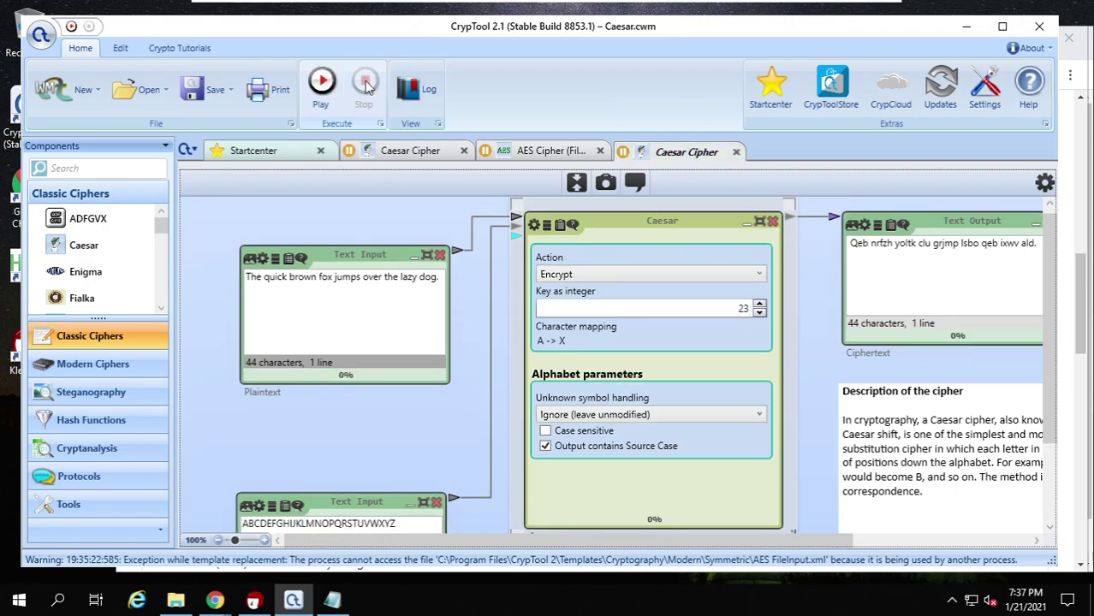
{"action": "left_click", "coordinate": [678, 276]}
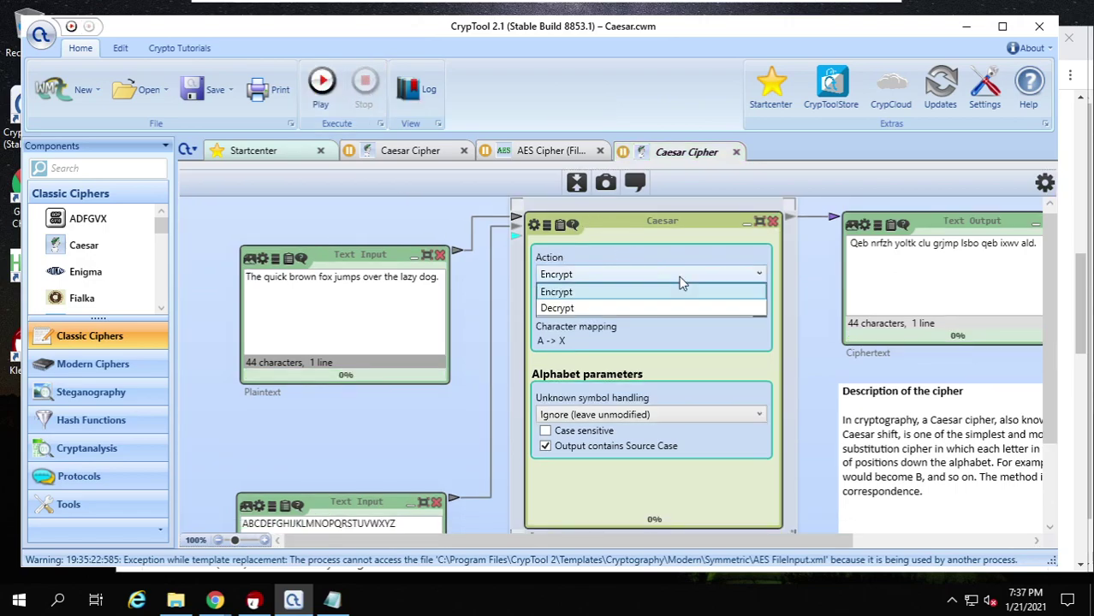
{"action": "left_click", "coordinate": [661, 307]}
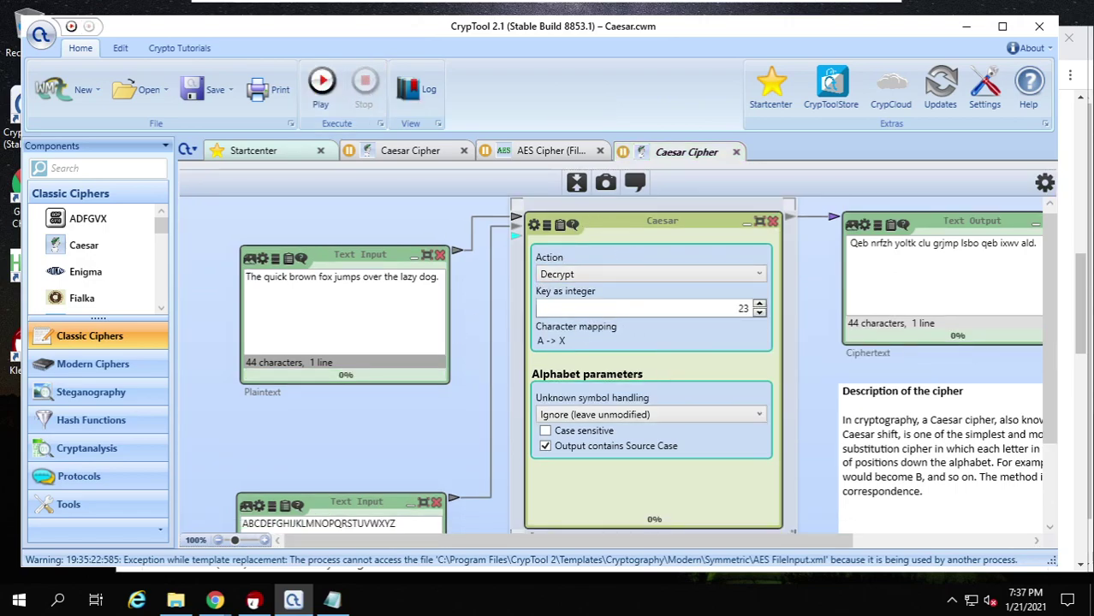
Replace the plaintext in the Text Input with the copied ciphertext and run the Caesar workspace to decrypt it
{"action": "double_click", "coordinate": [391, 276]}
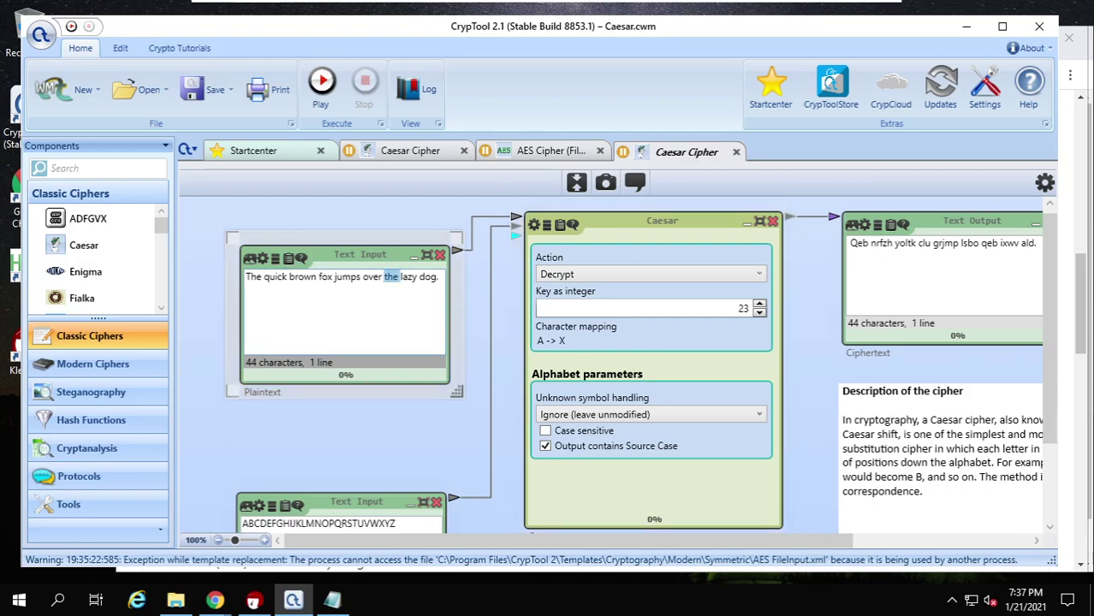
{"action": "key", "text": "ctrl+a"}
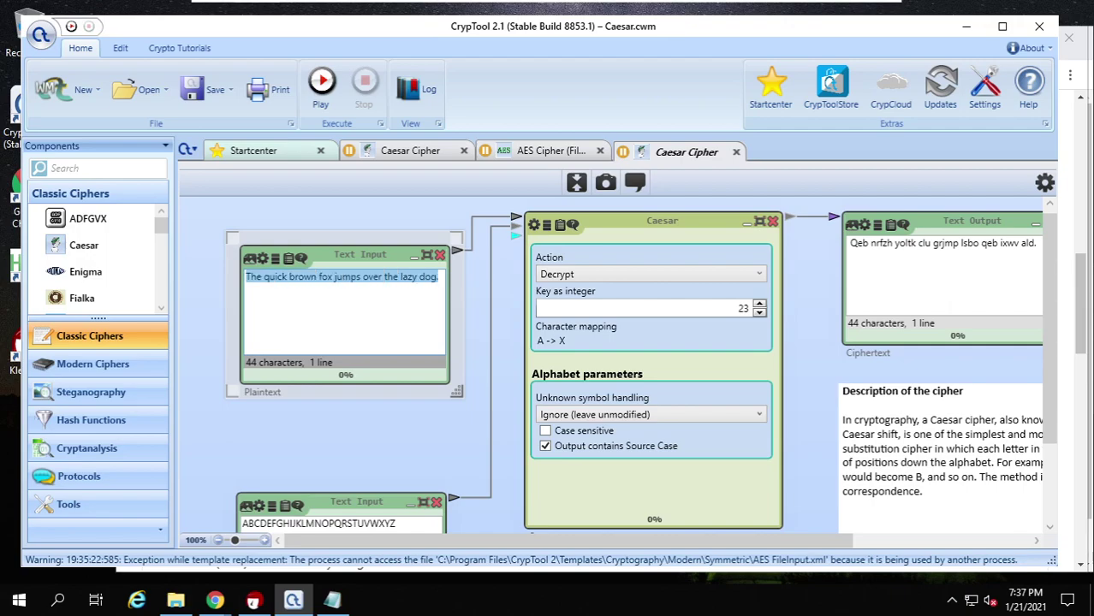
{"action": "key", "text": "BackSpace"}
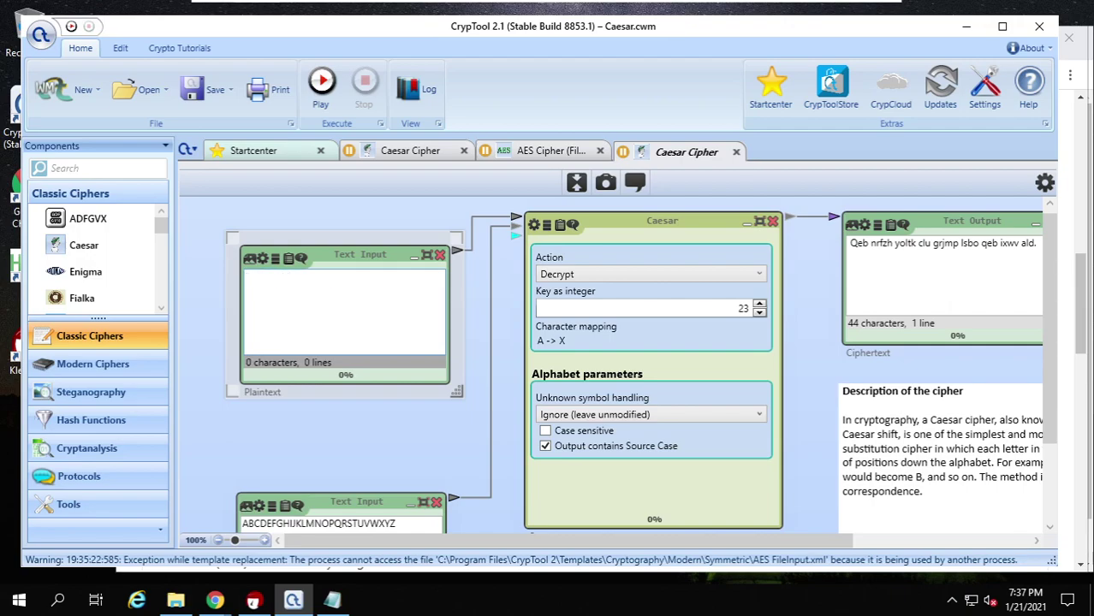
{"action": "key", "text": "ctrl+v"}
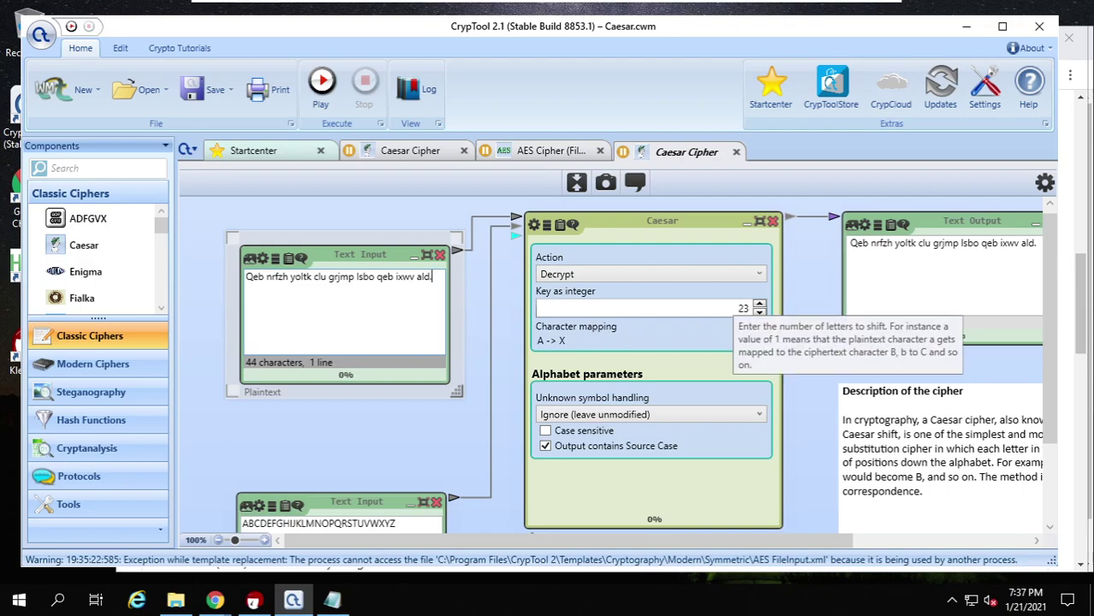
{"action": "left_click", "coordinate": [323, 86]}
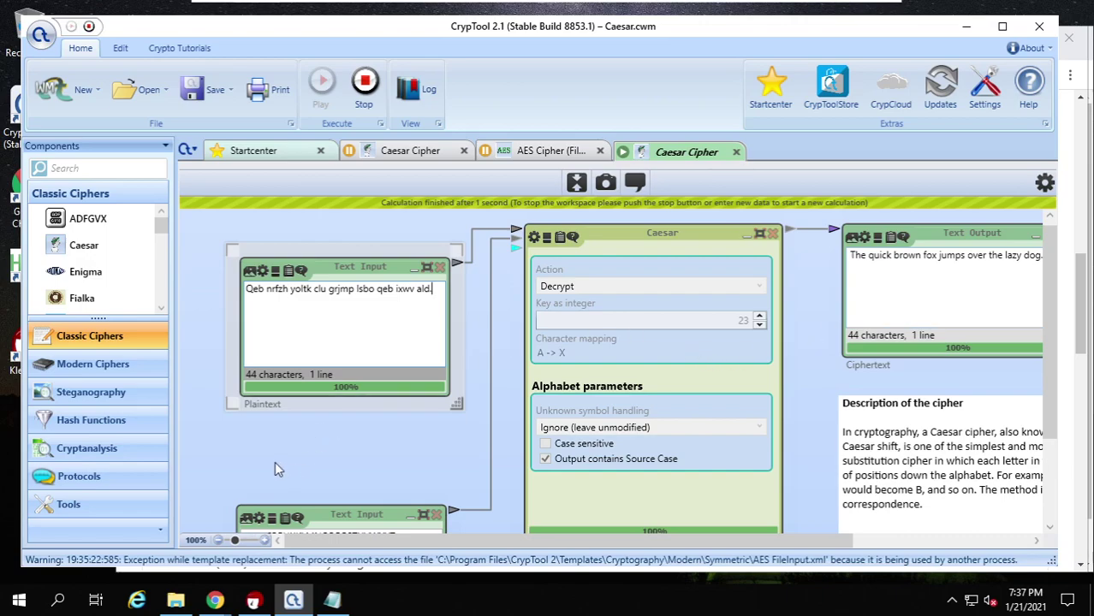
Consult the lab02 steps in Chrome and display the lab02 folder in File Explorer as small icons
{"action": "left_click", "coordinate": [215, 600]}
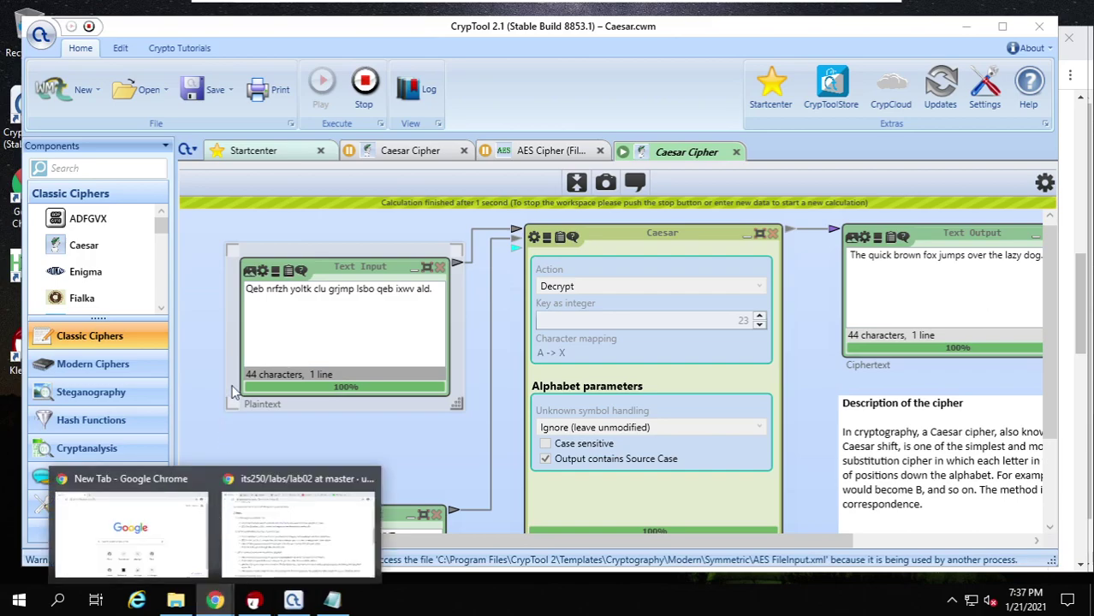
{"action": "left_click", "coordinate": [265, 497]}
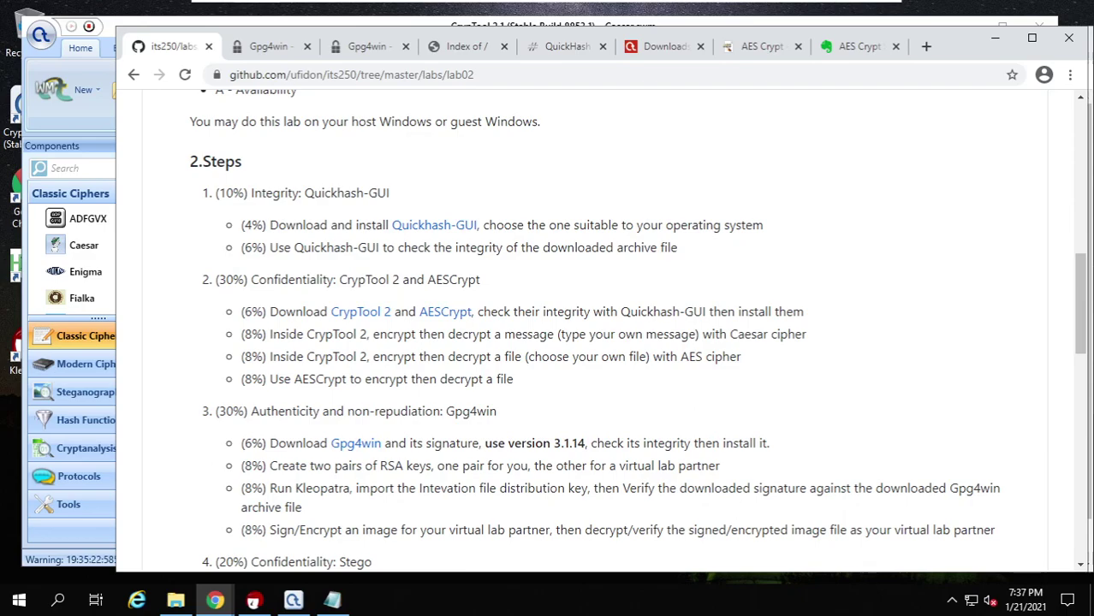
{"action": "left_click", "coordinate": [176, 601]}
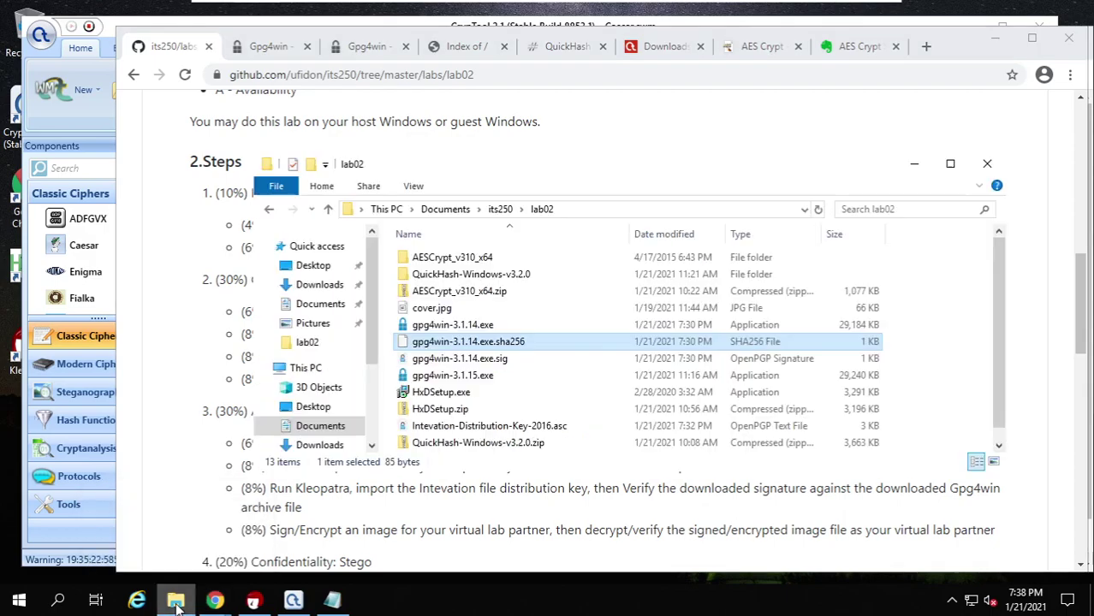
{"action": "scroll", "coordinate": [558, 341], "scroll_direction": "down", "scroll_amount": 1}
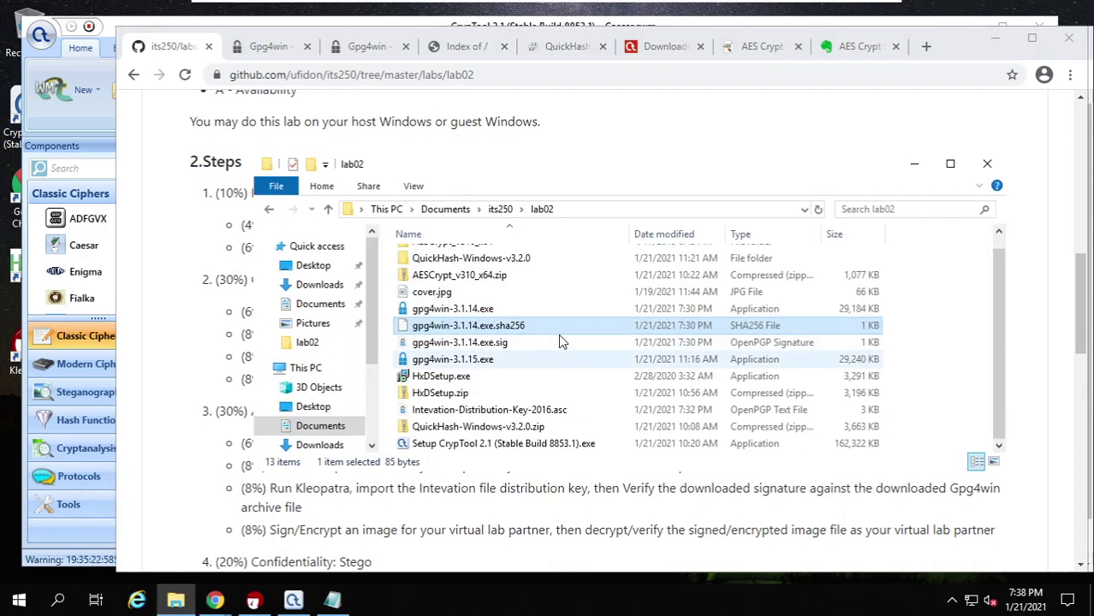
{"action": "left_click", "coordinate": [414, 187]}
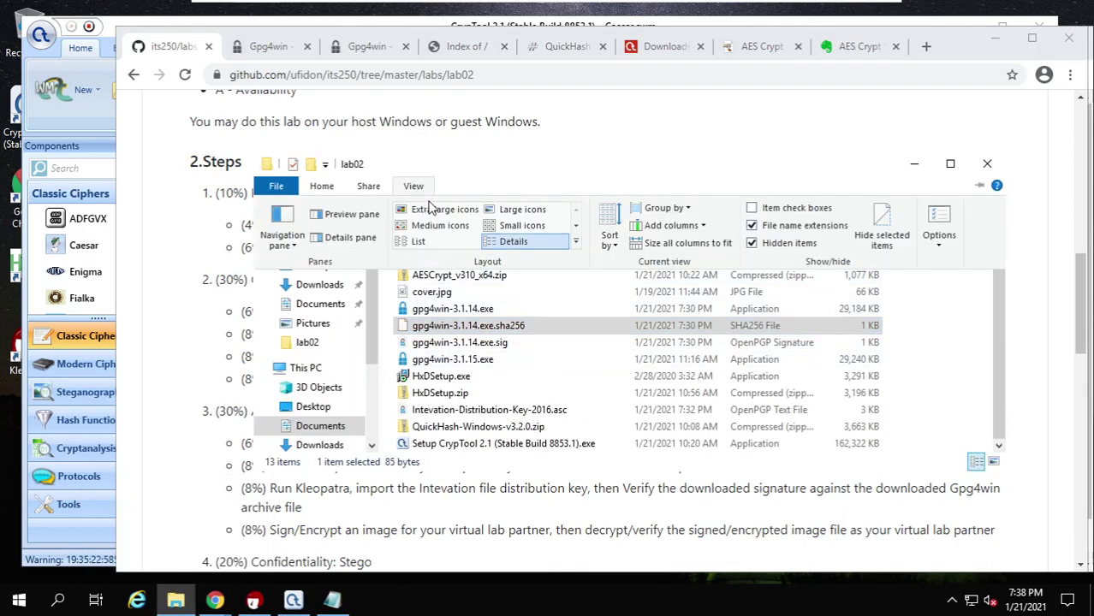
{"action": "left_click", "coordinate": [512, 228]}
Create a new text document named message1.txt in the lab02 folder
{"action": "right_click", "coordinate": [539, 400]}
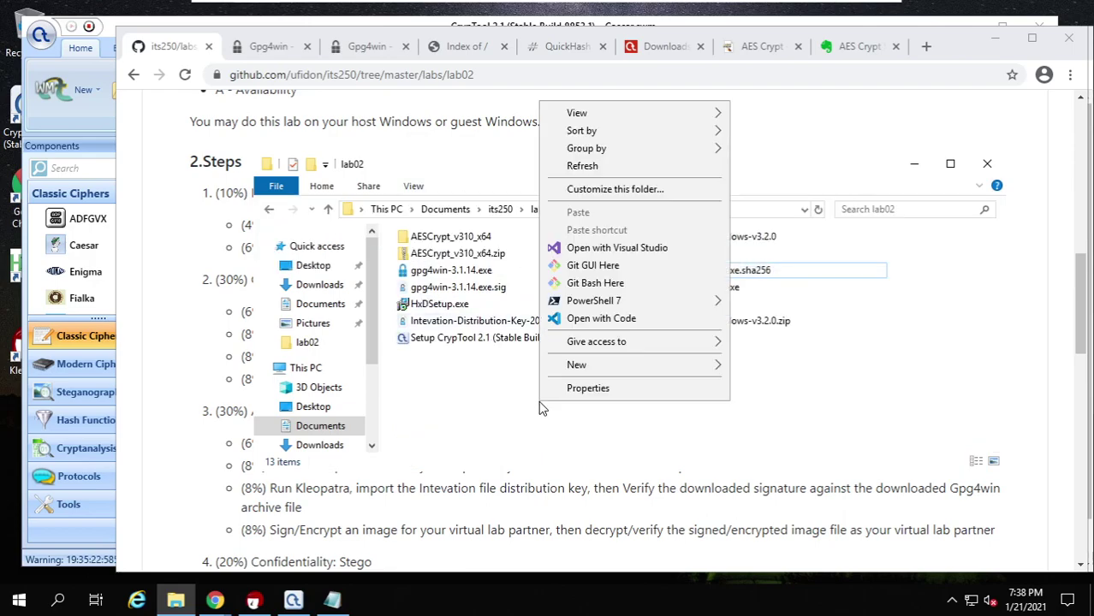
{"action": "mouse_move", "coordinate": [604, 366]}
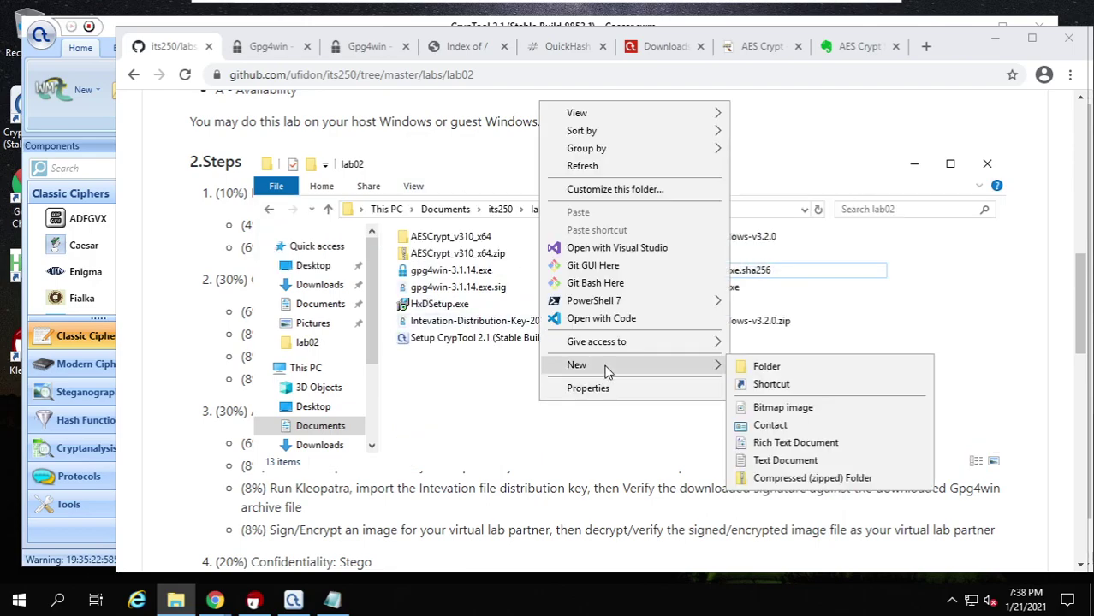
{"action": "left_click", "coordinate": [804, 461]}
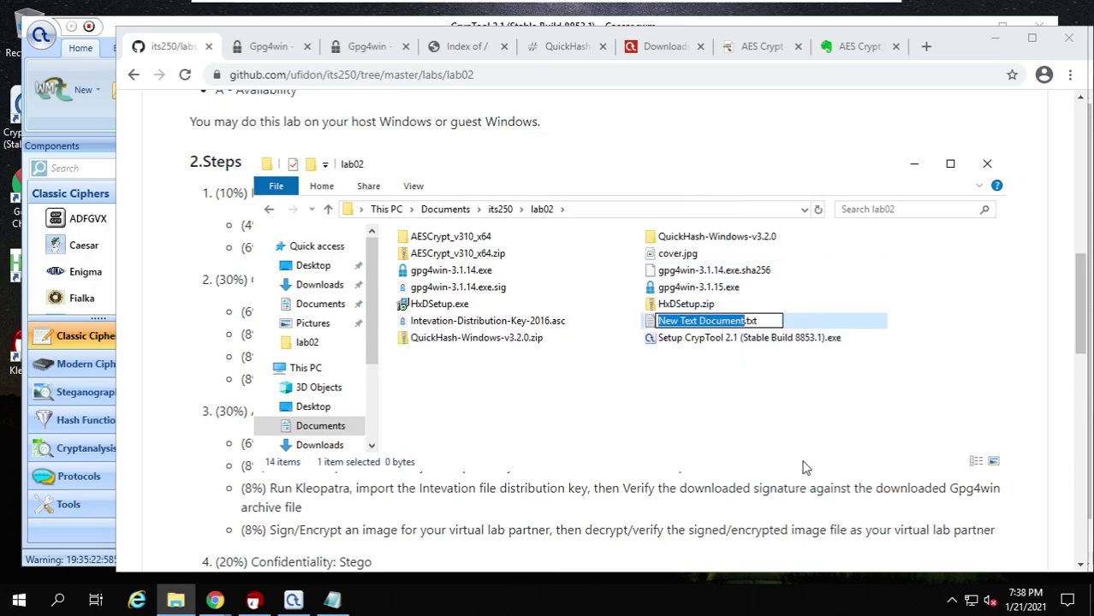
{"action": "type", "text": "message"}
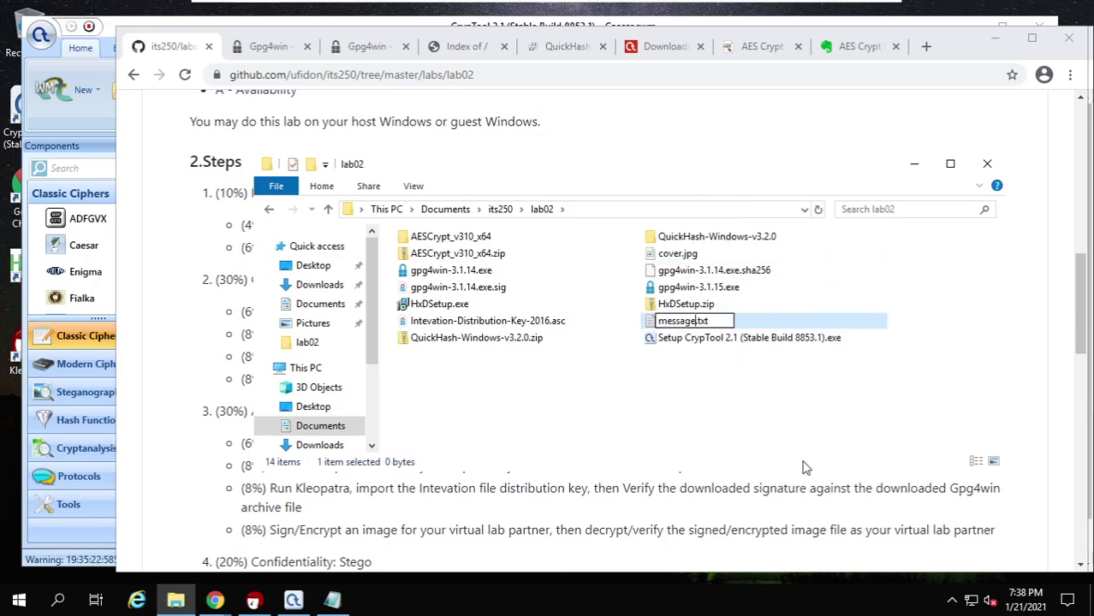
{"action": "type", "text": "1"}
{"action": "key", "text": "Return"}
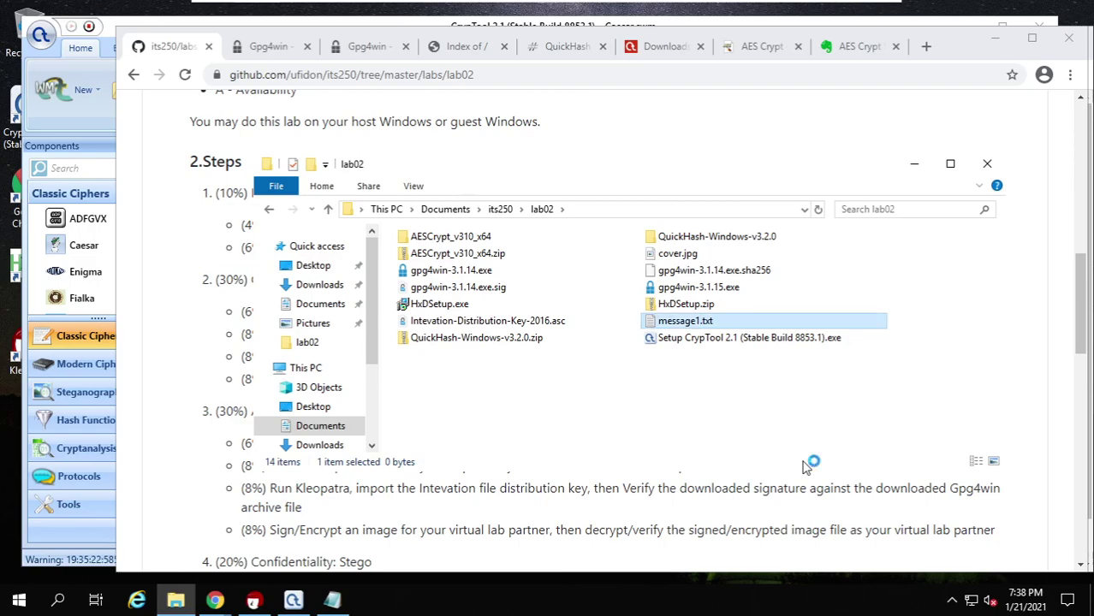
Write "This is a secret message!" in message1.txt, save the file and close Notepad
{"action": "key", "text": "Return"}
{"action": "type", "text": "This is a"}
{"action": "key", "text": "BackSpace"}
{"action": "type", "text": "is a secret messa"}
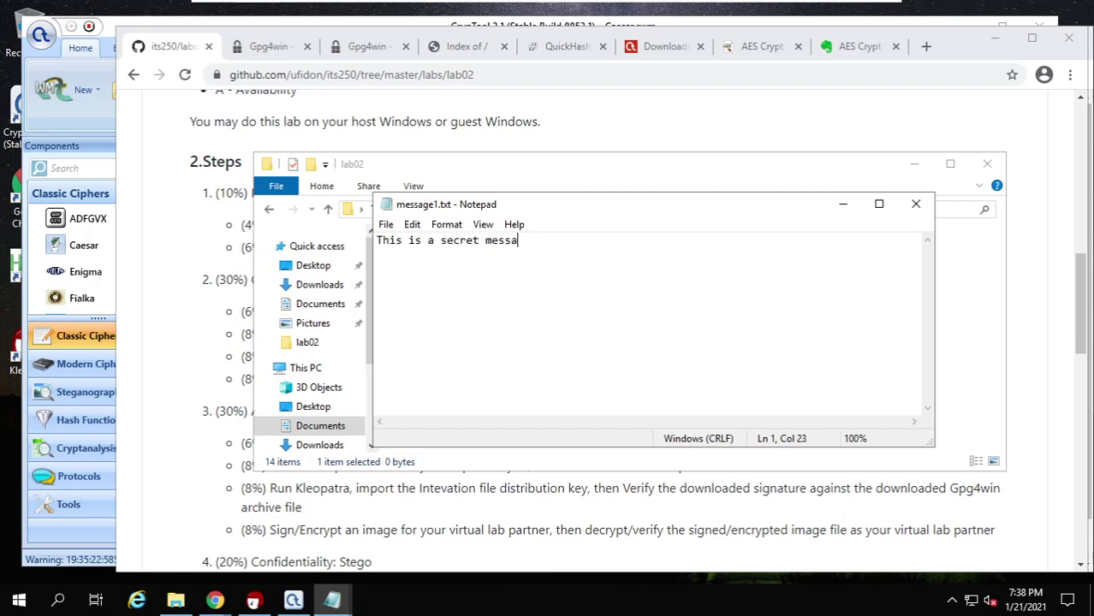
{"action": "type", "text": "ge!"}
{"action": "key", "text": "ctrl+s"}
{"action": "left_click", "coordinate": [916, 204]}
{"action": "left_click", "coordinate": [656, 374]}
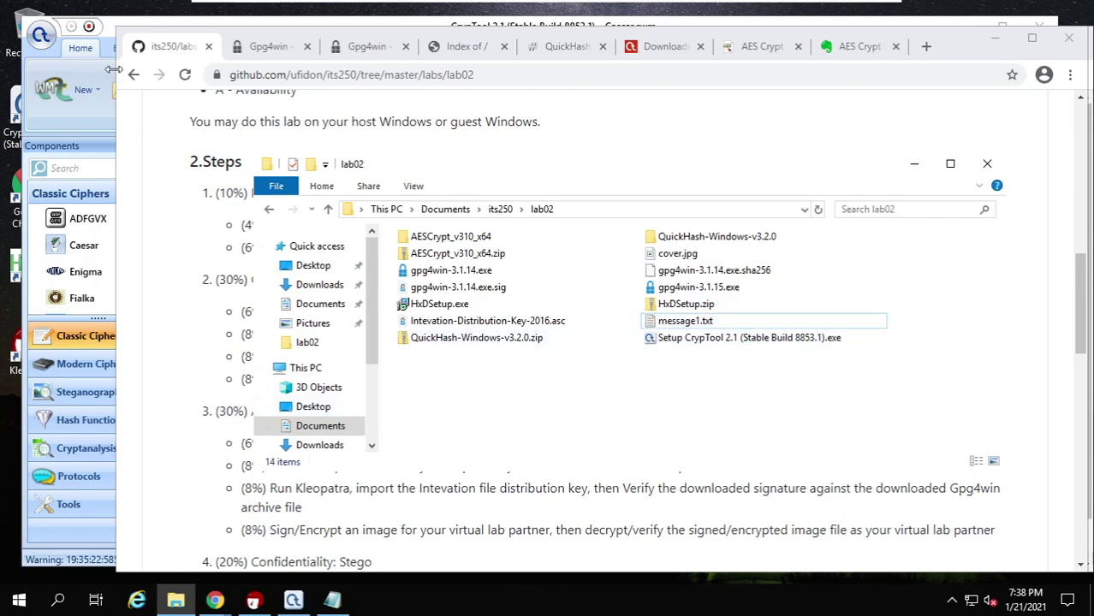
Switch to CrypTool and close the existing AES Cipher workspace and the idle Caesar Cipher workspace
{"action": "left_click", "coordinate": [79, 53]}
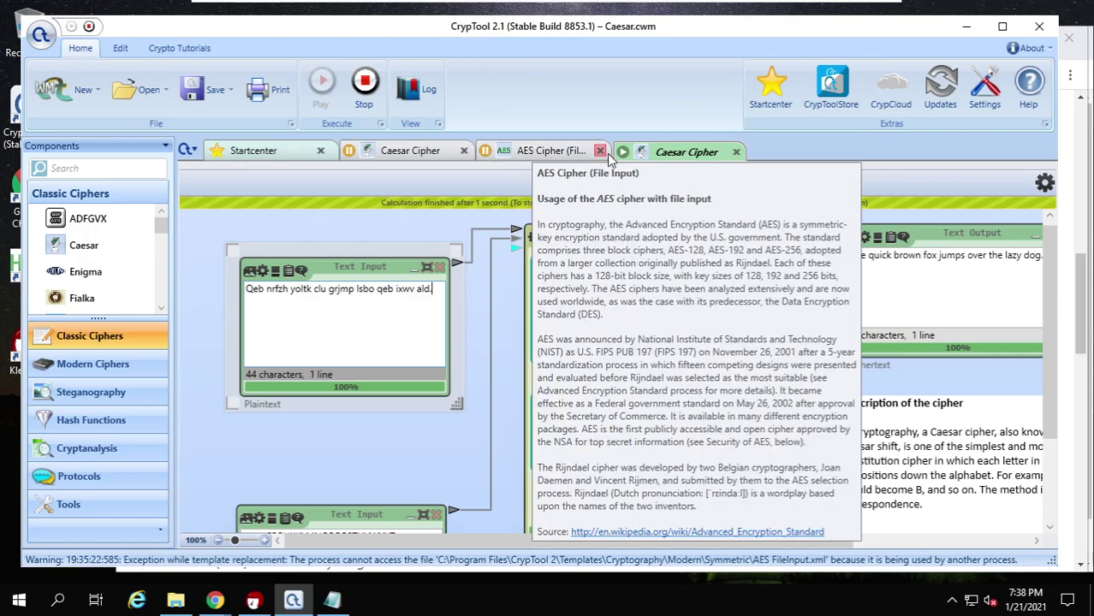
{"action": "left_click", "coordinate": [599, 151]}
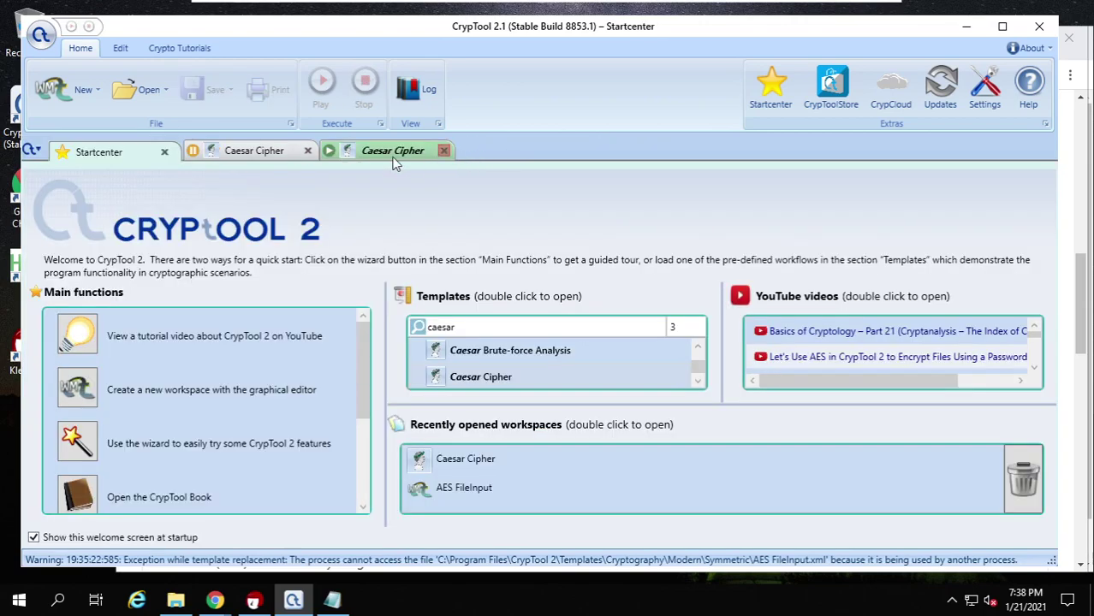
{"action": "left_click", "coordinate": [307, 150]}
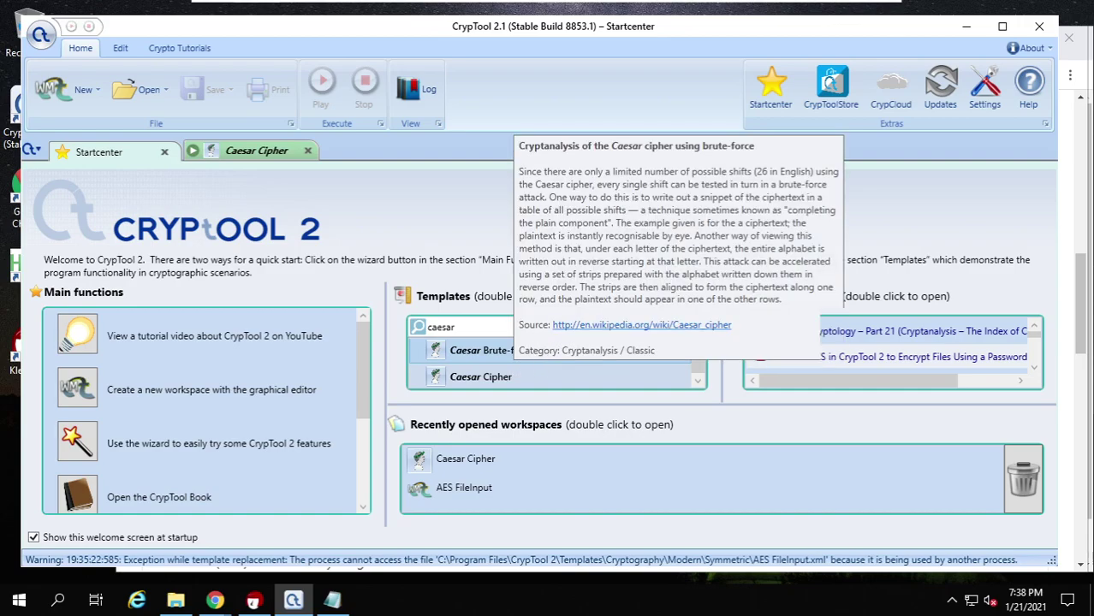
Search the Startcenter templates for "aes" and open the AES Cipher (File Input) template
{"action": "left_click_drag", "start_coordinate": [455, 327], "coordinate": [420, 328]}
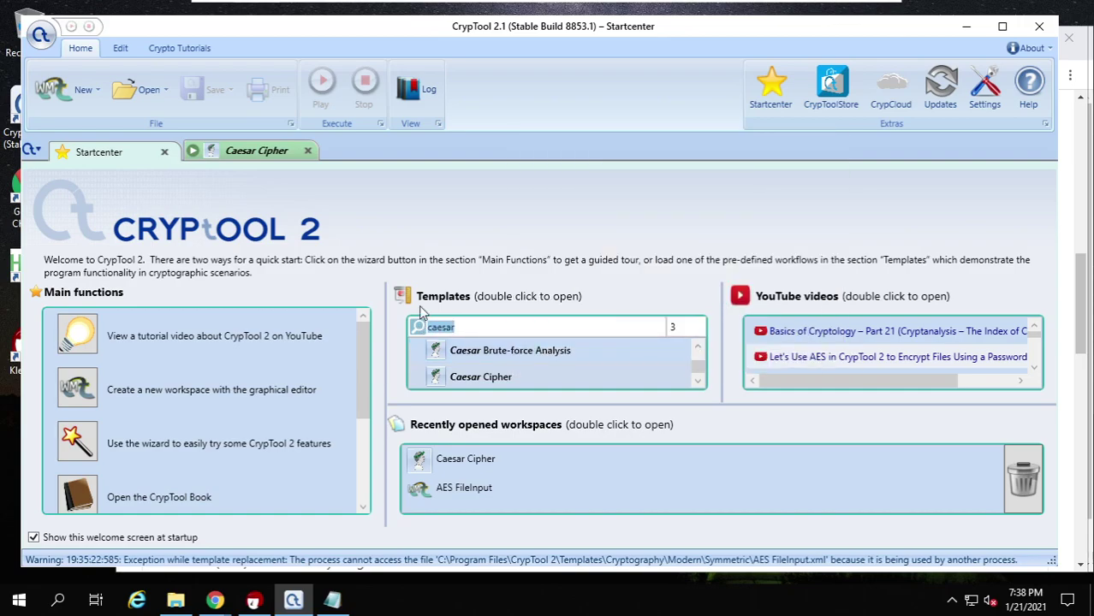
{"action": "type", "text": "aes"}
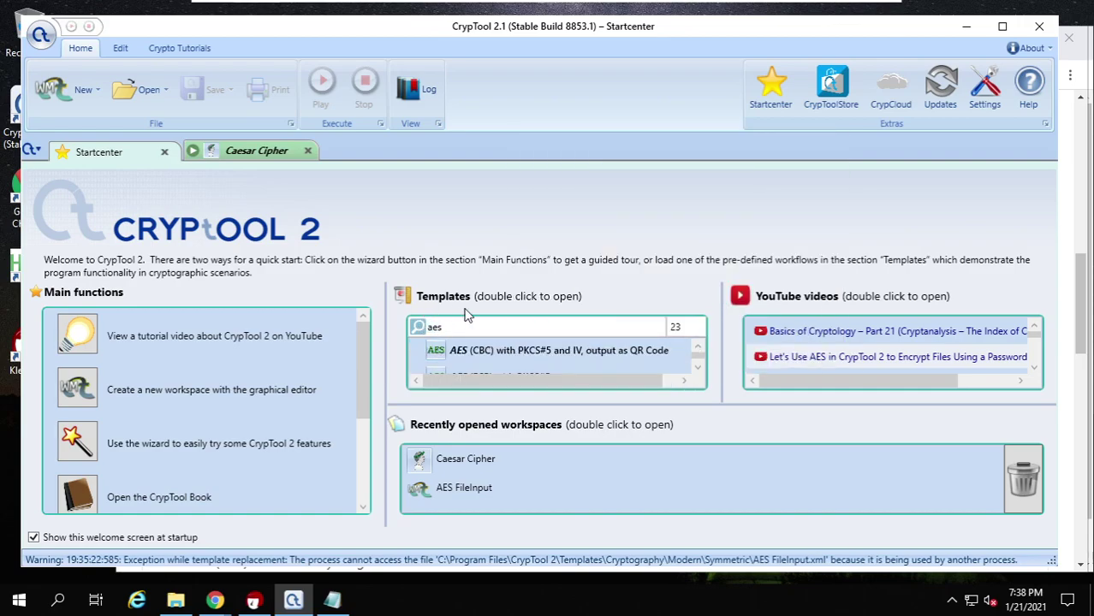
{"action": "left_click", "coordinate": [698, 369]}
{"action": "left_click", "coordinate": [699, 369]}
{"action": "left_click", "coordinate": [699, 369]}
{"action": "left_click", "coordinate": [698, 369]}
{"action": "left_click", "coordinate": [698, 368]}
{"action": "left_click", "coordinate": [698, 369]}
{"action": "left_click", "coordinate": [698, 369]}
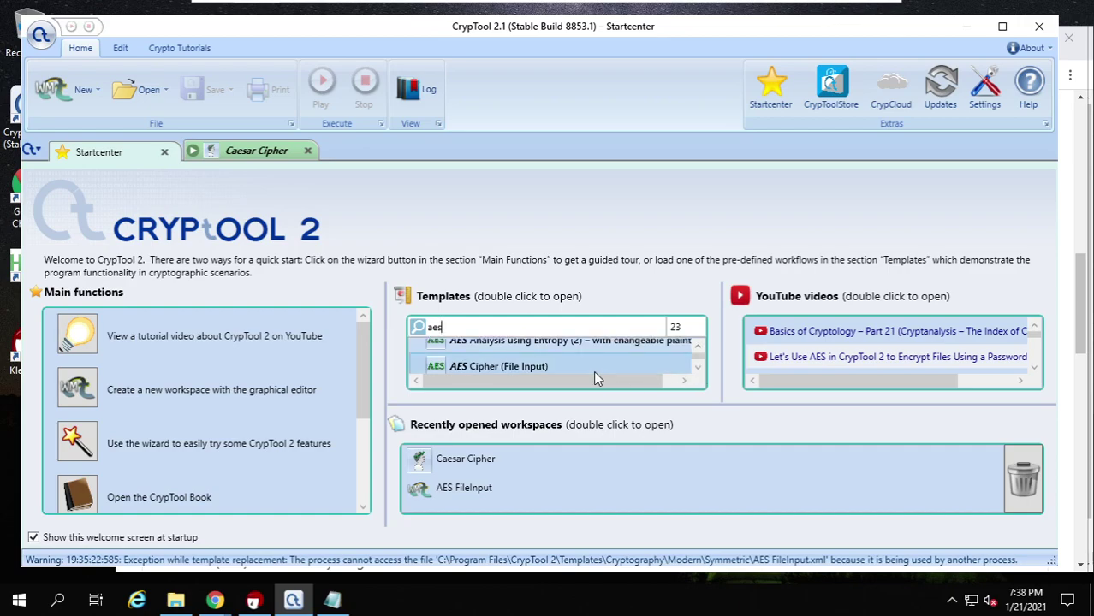
{"action": "left_click", "coordinate": [498, 365]}
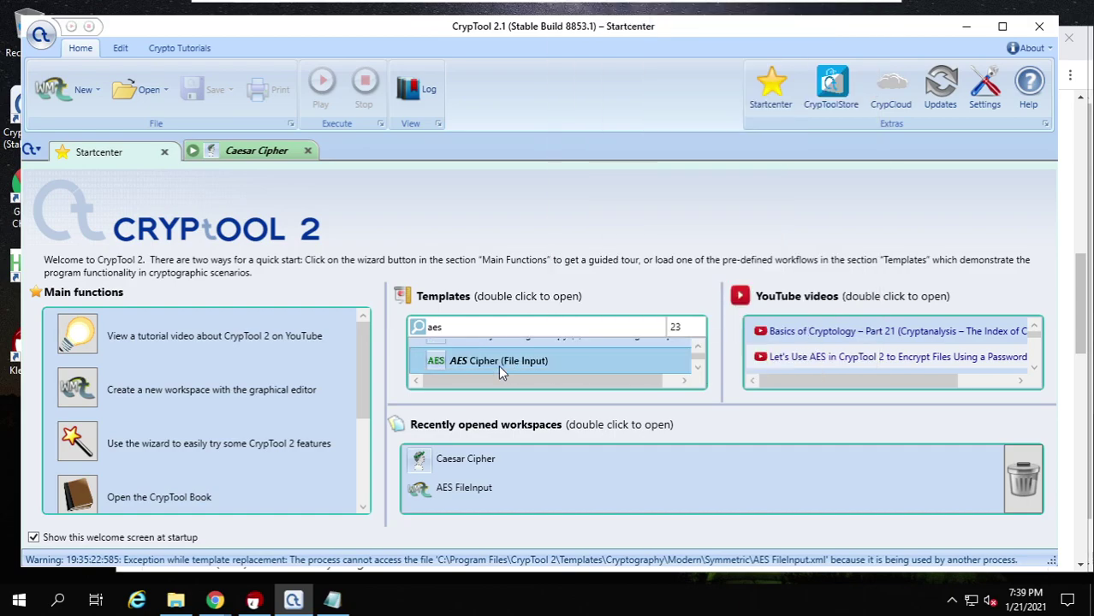
{"action": "left_click", "coordinate": [698, 368]}
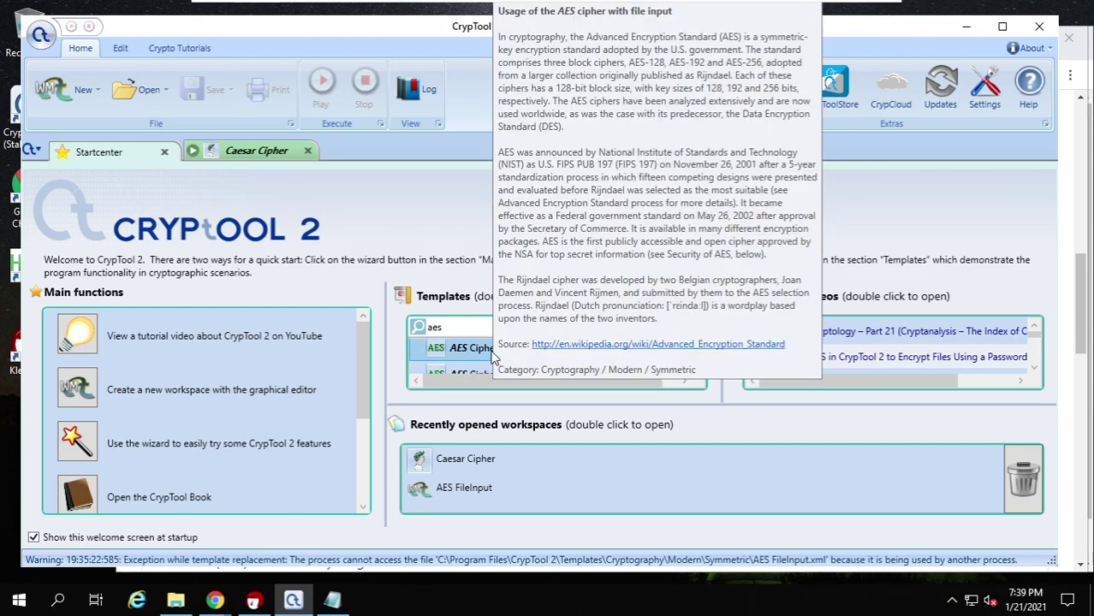
{"action": "double_click", "coordinate": [486, 350]}
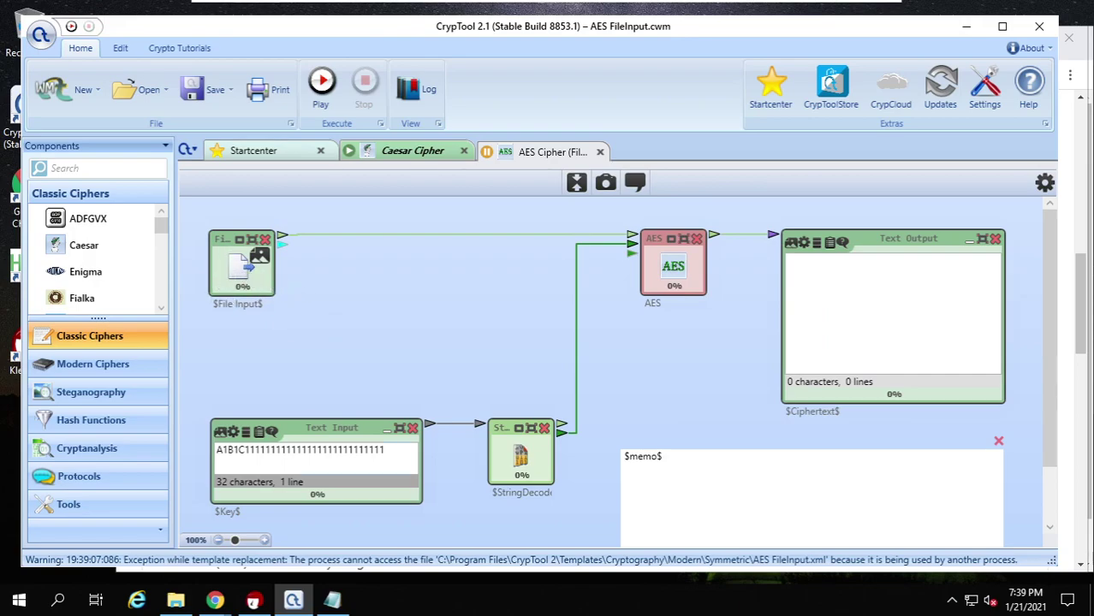
Load message1.txt from the lab02 folder into the File Input component and return to the workspace view
{"action": "left_click", "coordinate": [385, 449]}
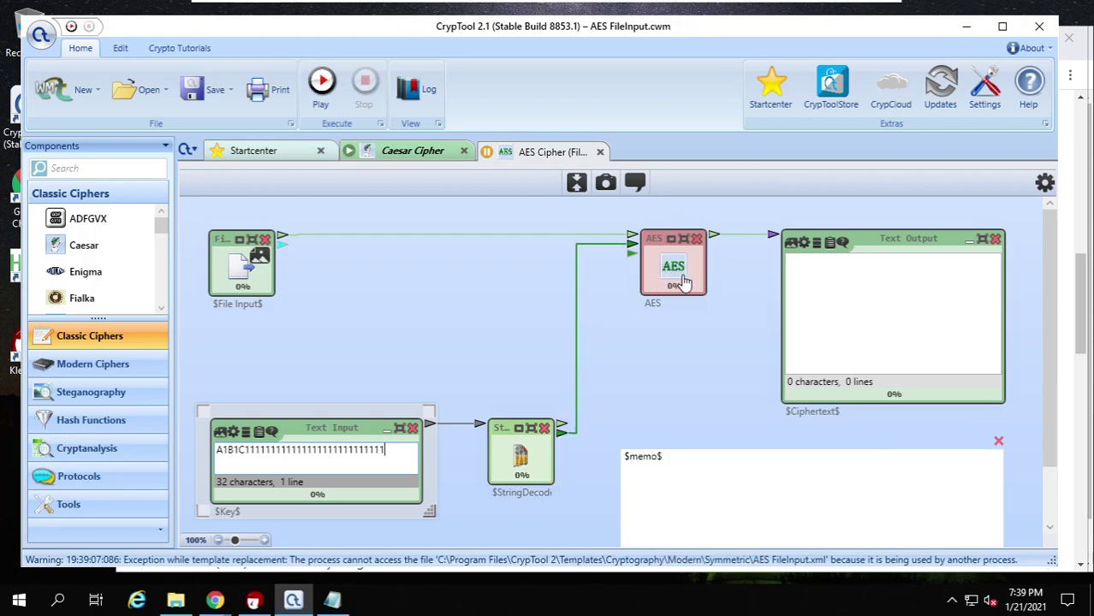
{"action": "mouse_move", "coordinate": [632, 247]}
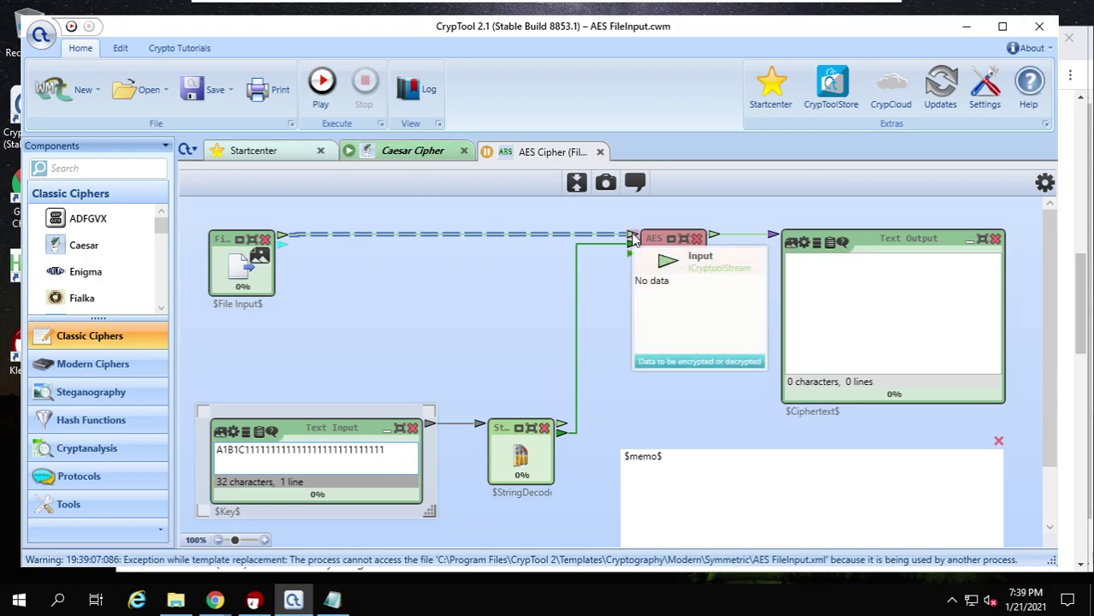
{"action": "left_click", "coordinate": [243, 274]}
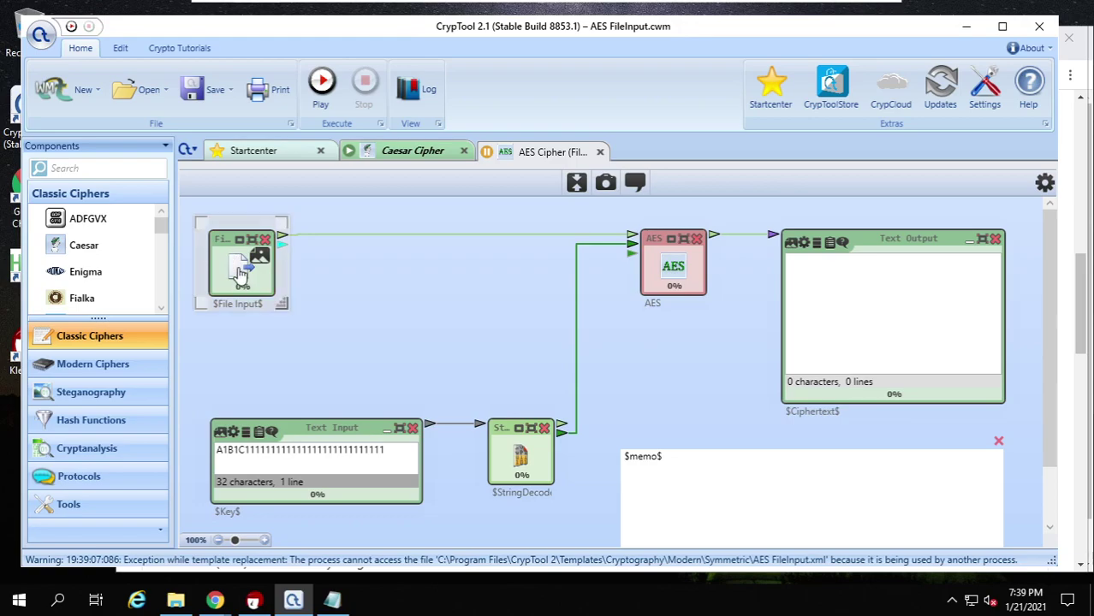
{"action": "double_click", "coordinate": [242, 274]}
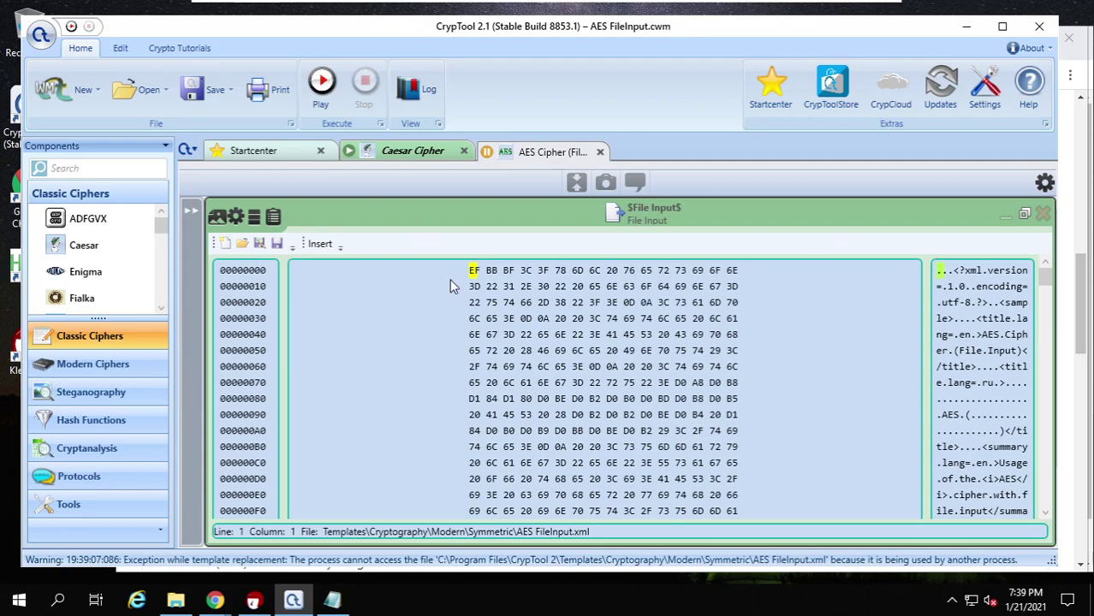
{"action": "left_click", "coordinate": [242, 245]}
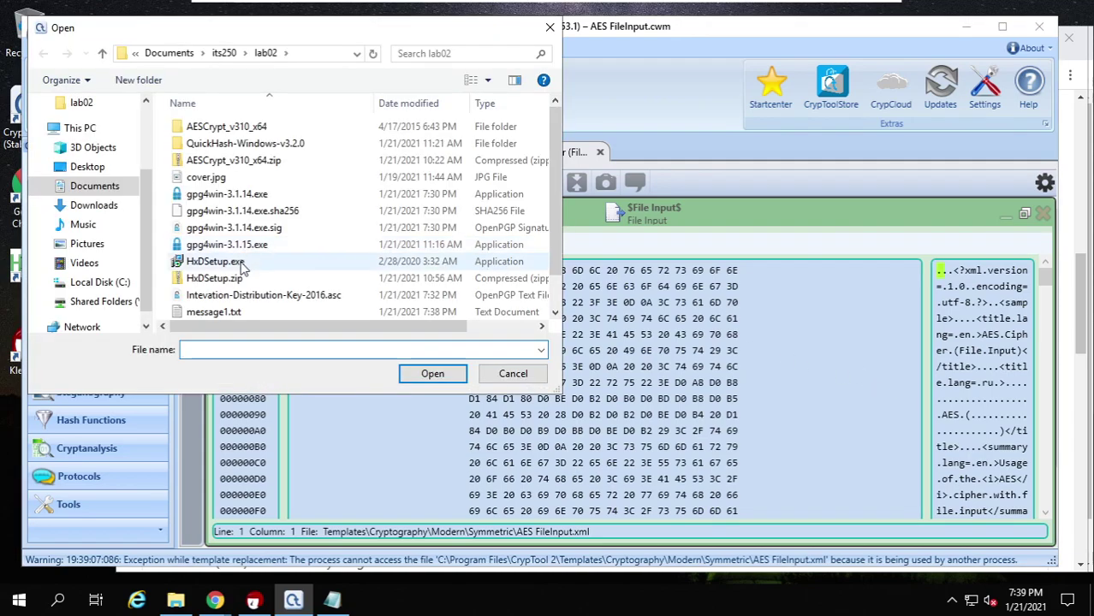
{"action": "scroll", "coordinate": [244, 262], "scroll_direction": "down", "scroll_amount": 1}
{"action": "left_click", "coordinate": [218, 276]}
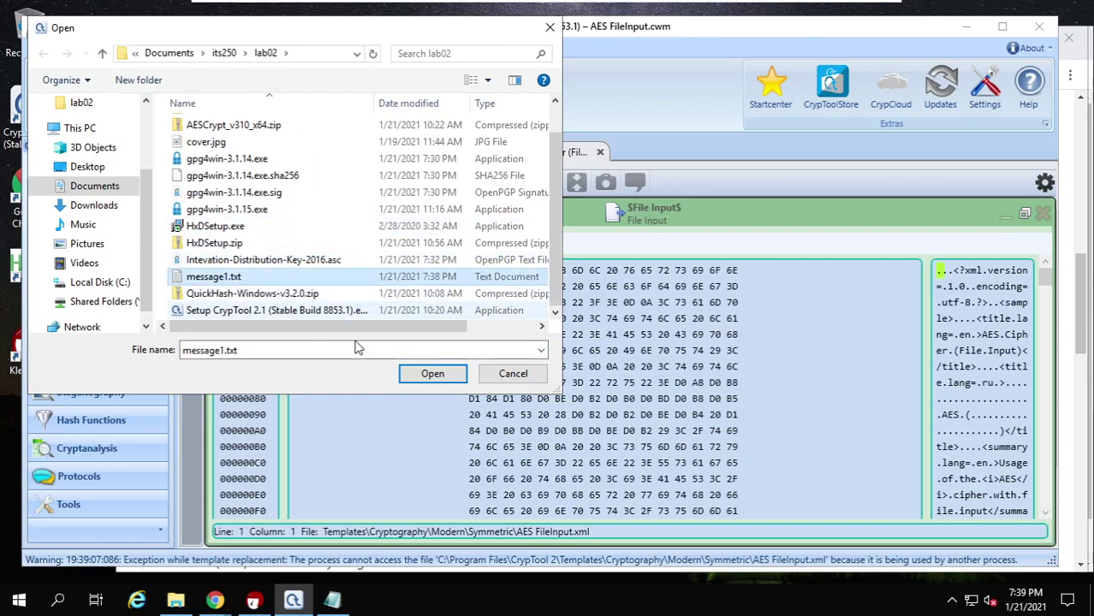
{"action": "left_click", "coordinate": [432, 375]}
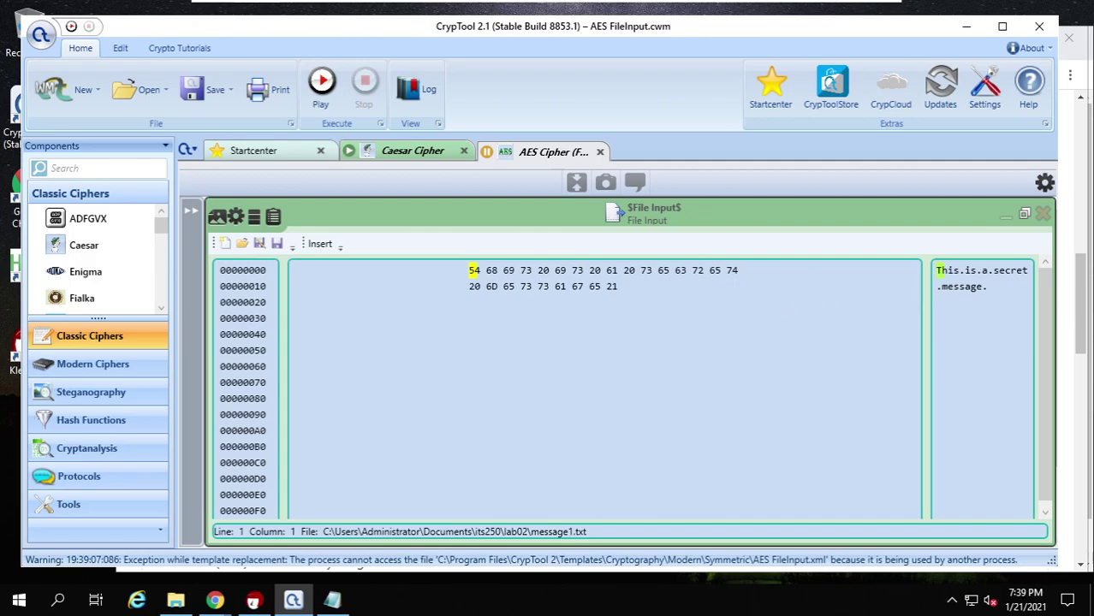
{"action": "left_click", "coordinate": [1024, 214]}
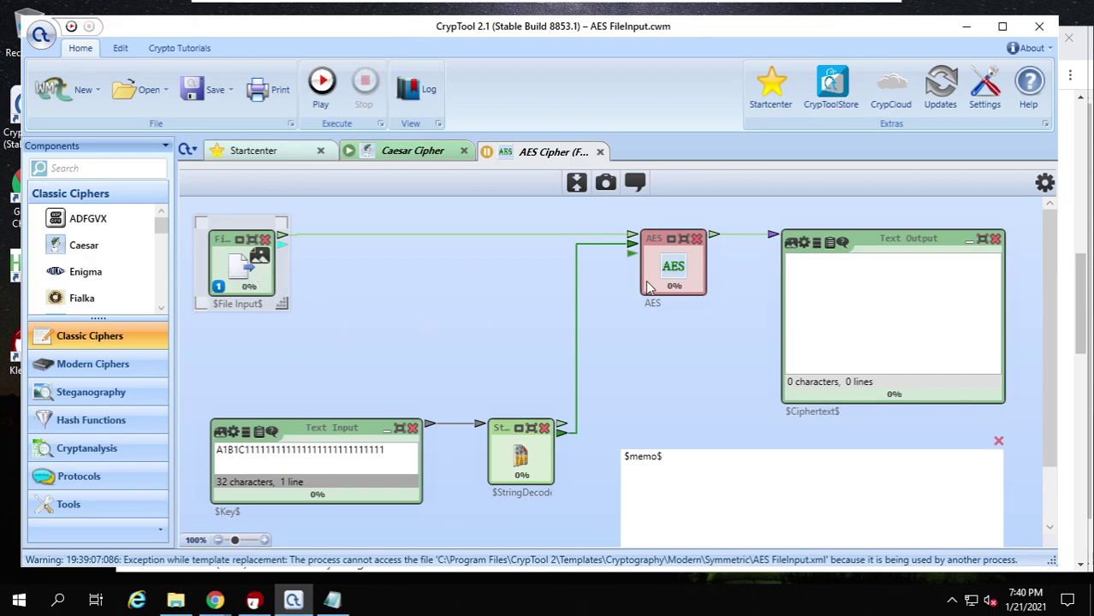
Expand and enlarge the AES component to show its settings, and move the Text Output aside to make room
{"action": "left_click", "coordinate": [672, 240]}
{"action": "left_click_drag", "start_coordinate": [757, 326], "coordinate": [833, 434]}
{"action": "left_click_drag", "start_coordinate": [890, 242], "coordinate": [946, 242]}
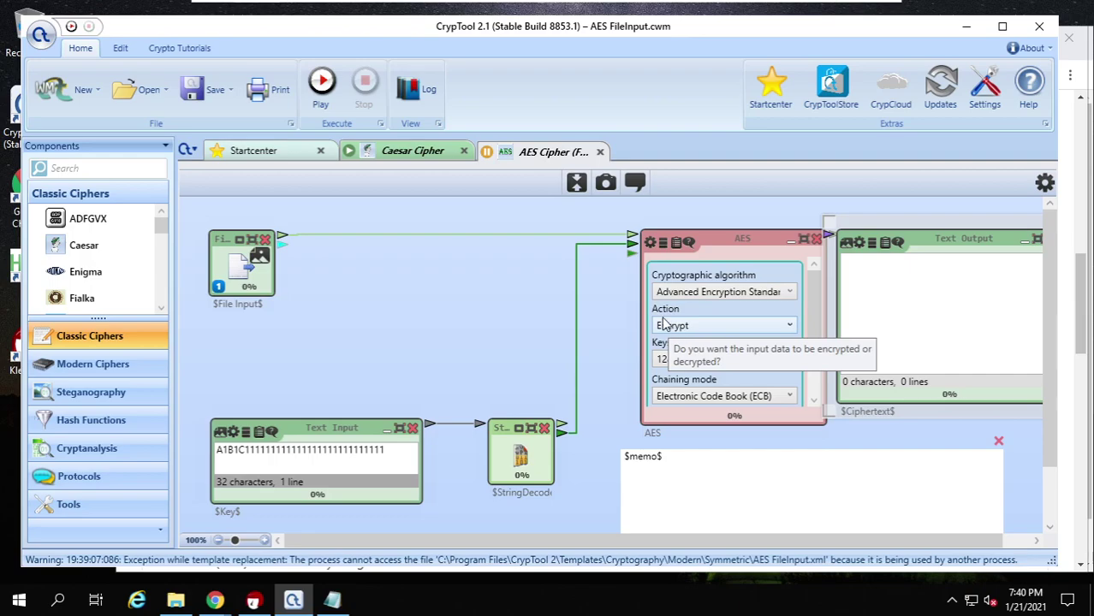
Review the chaining mode and padding mode options of the AES component, and collapse the component
{"action": "scroll", "coordinate": [677, 329], "scroll_direction": "down", "scroll_amount": 2}
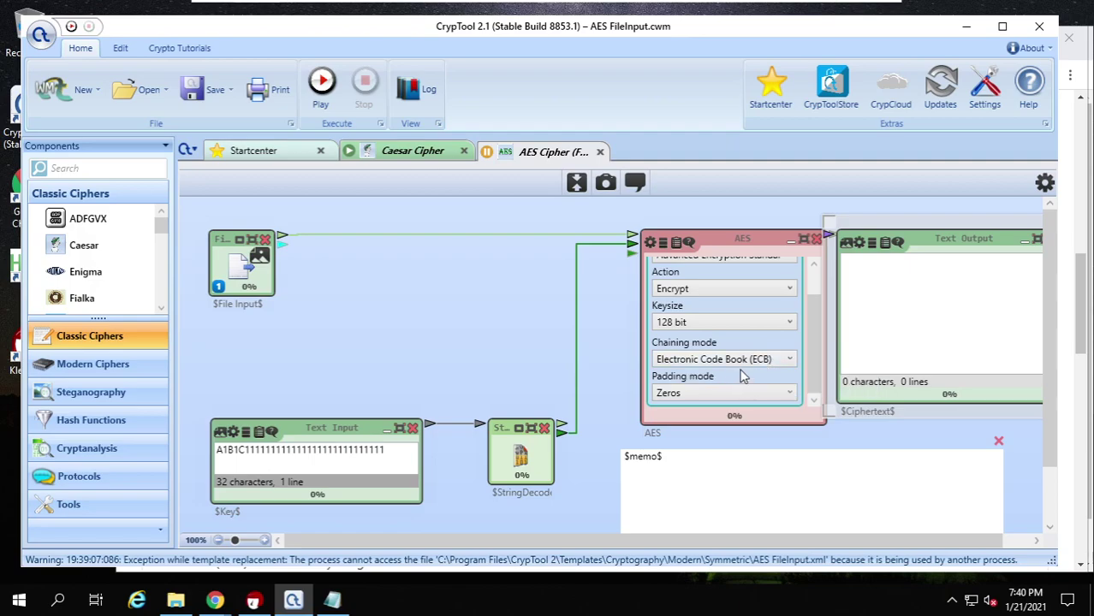
{"action": "left_click", "coordinate": [791, 362]}
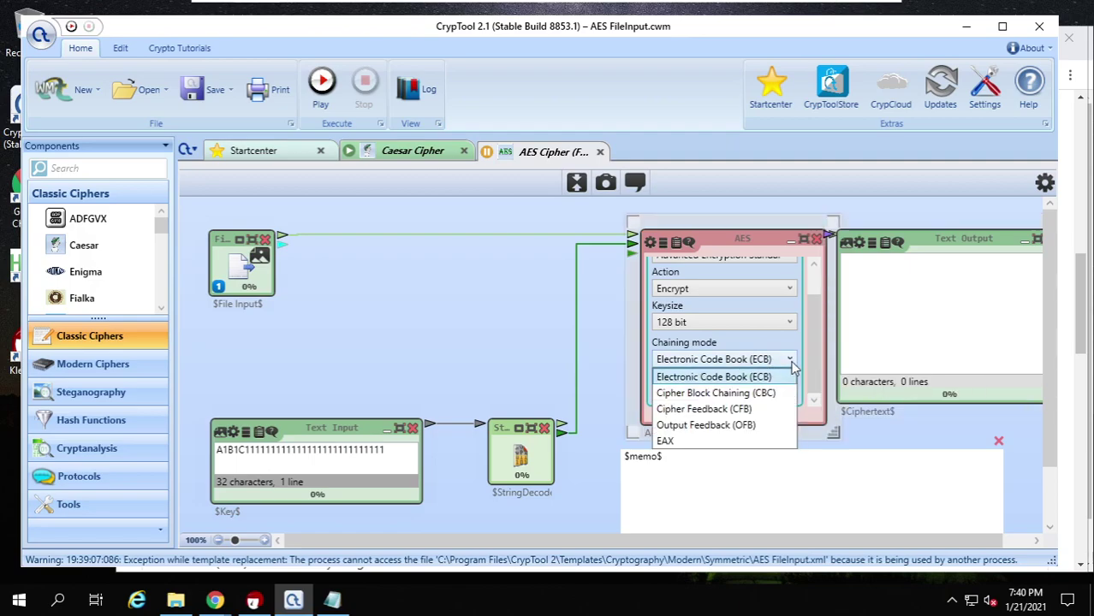
{"action": "left_click", "coordinate": [791, 363]}
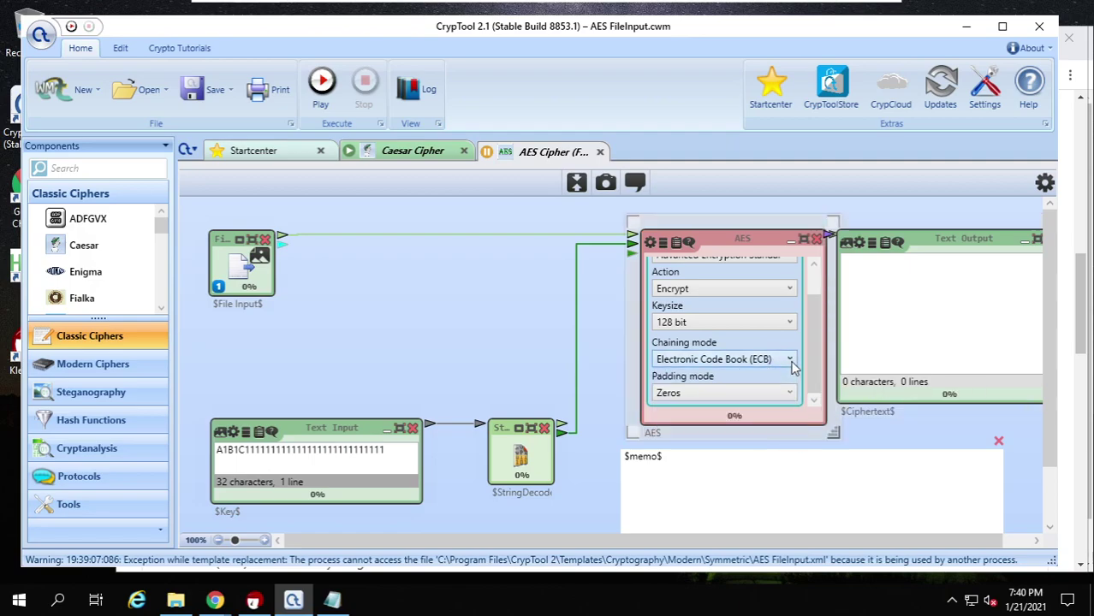
{"action": "left_click", "coordinate": [752, 396]}
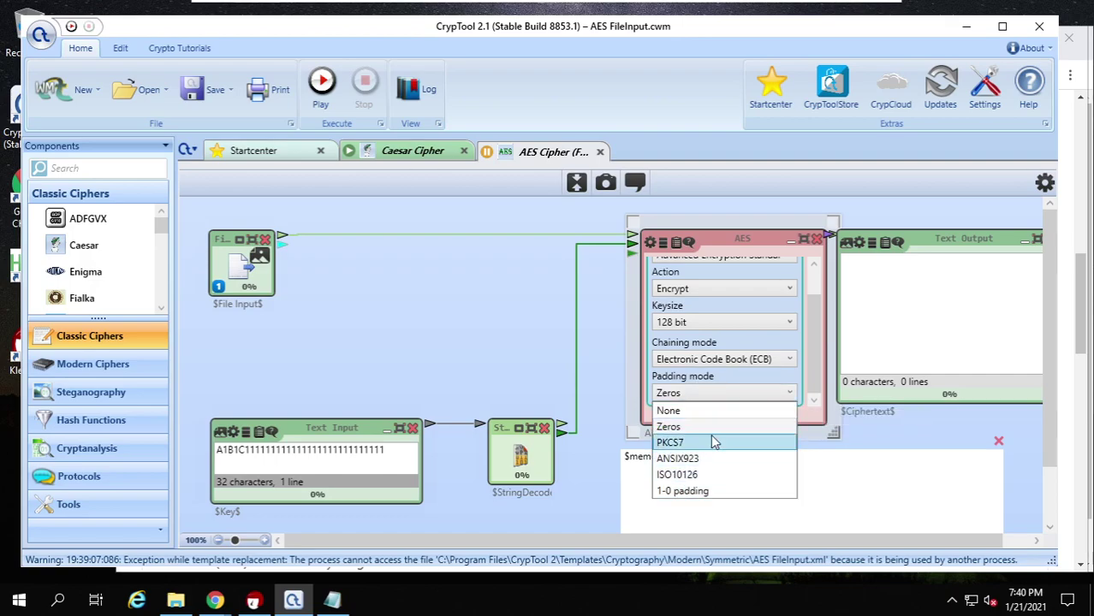
{"action": "left_click", "coordinate": [811, 340]}
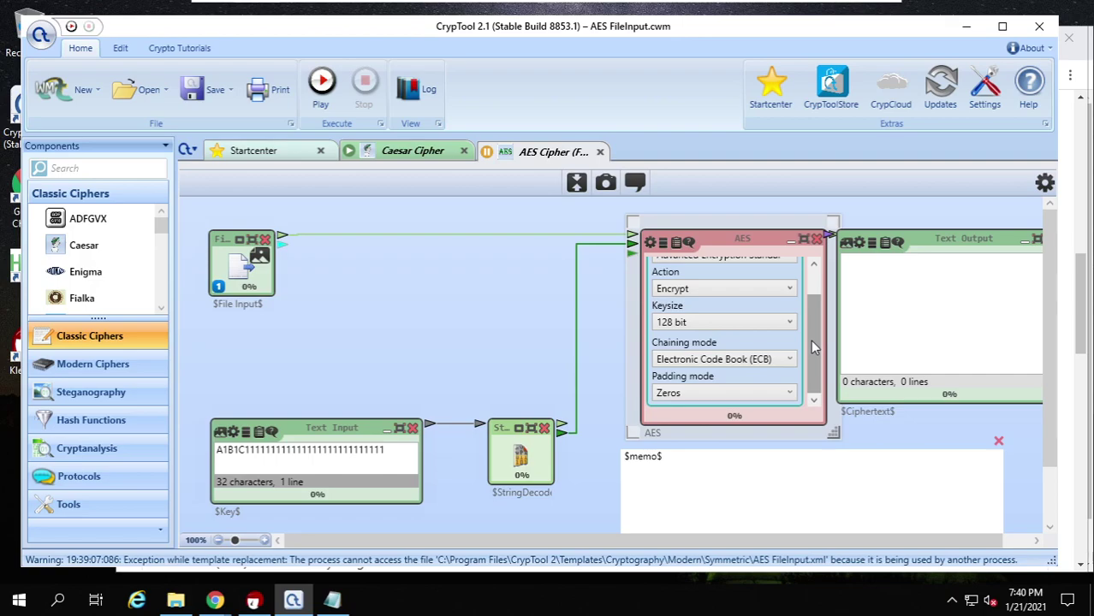
{"action": "left_click_drag", "start_coordinate": [811, 340], "coordinate": [813, 289]}
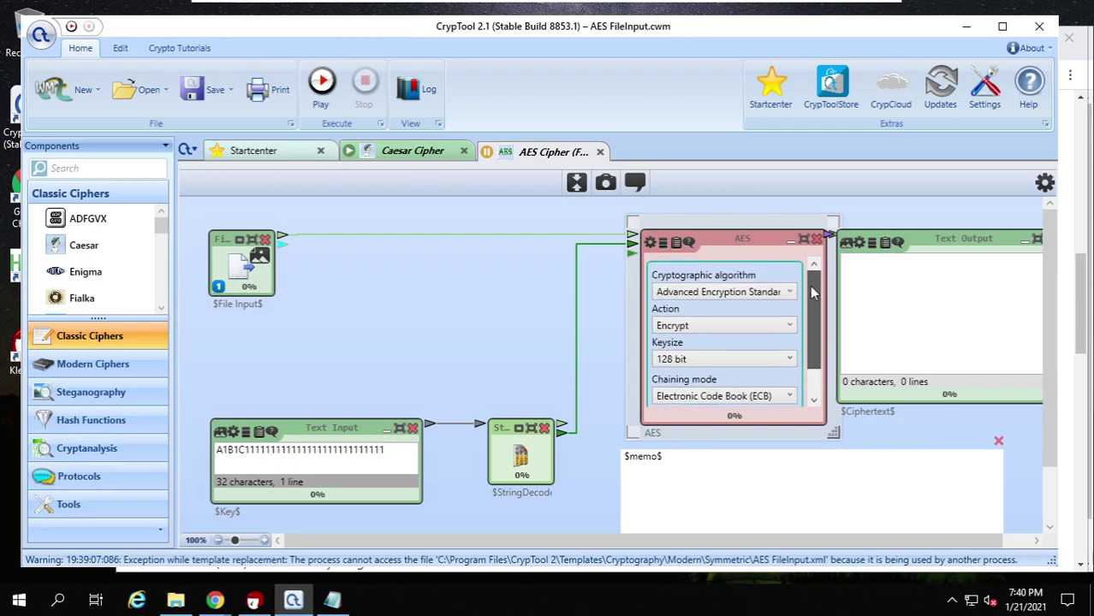
{"action": "left_click", "coordinate": [792, 241]}
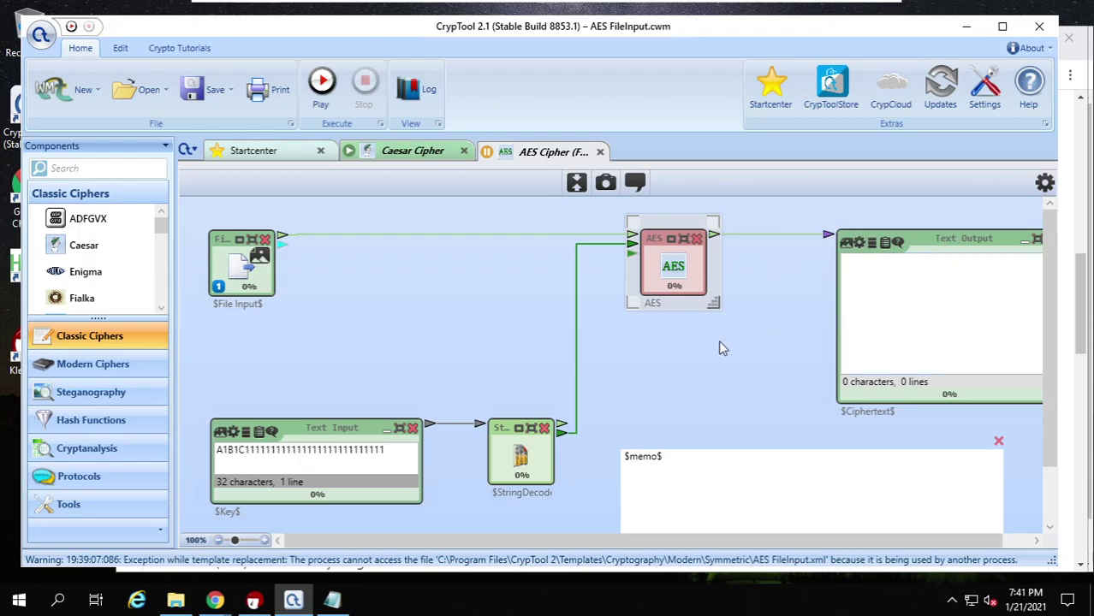
Search the components for "file", add a File Output to the workspace, and connect the AES output stream to it
{"action": "left_click", "coordinate": [50, 168]}
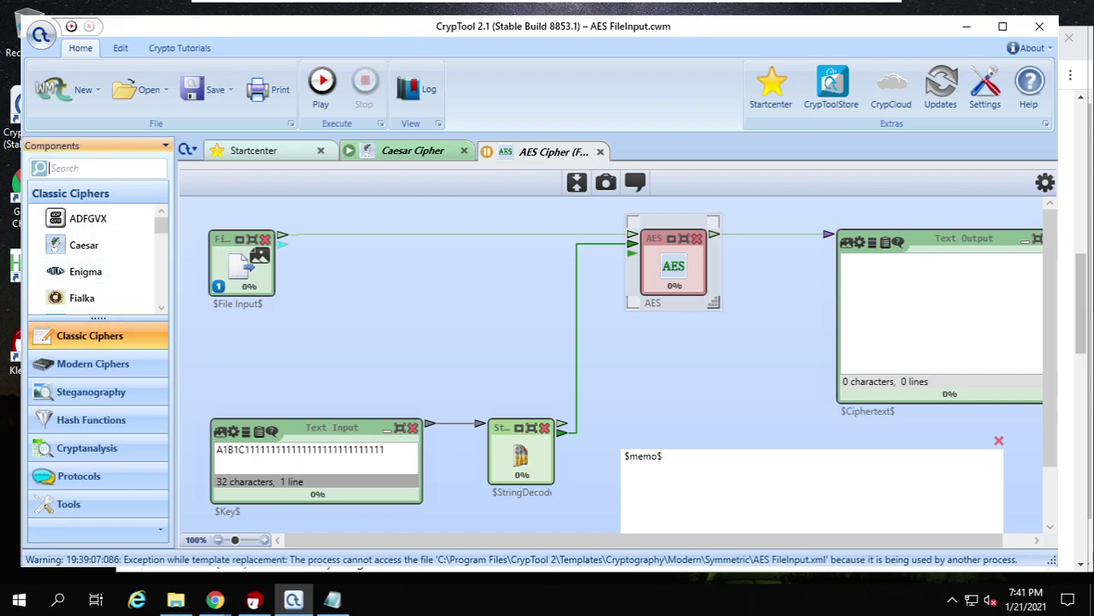
{"action": "type", "text": "file"}
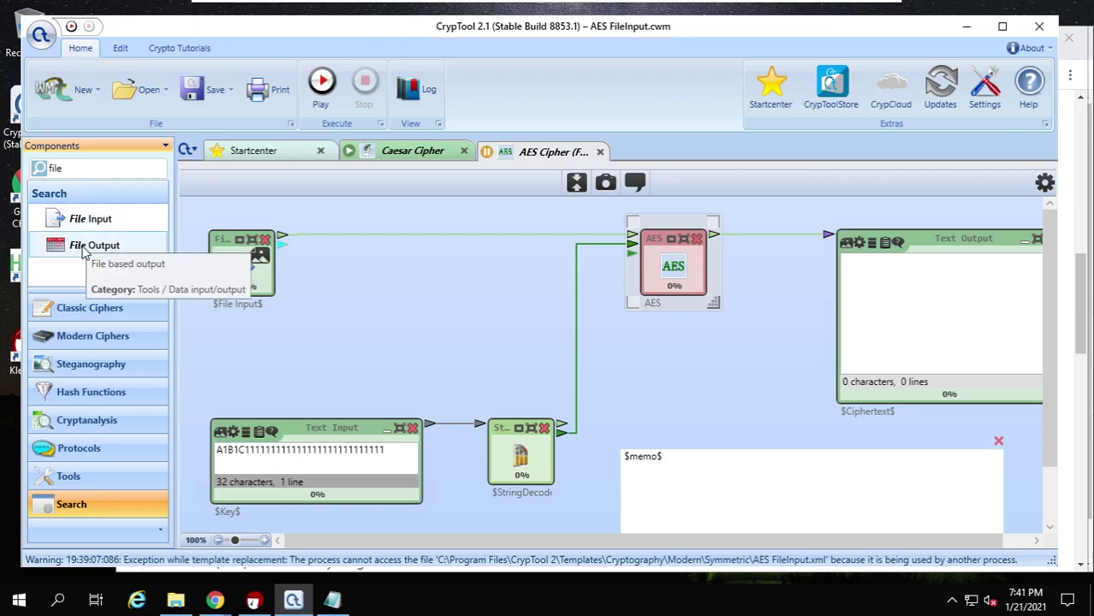
{"action": "left_click_drag", "start_coordinate": [83, 250], "coordinate": [752, 369]}
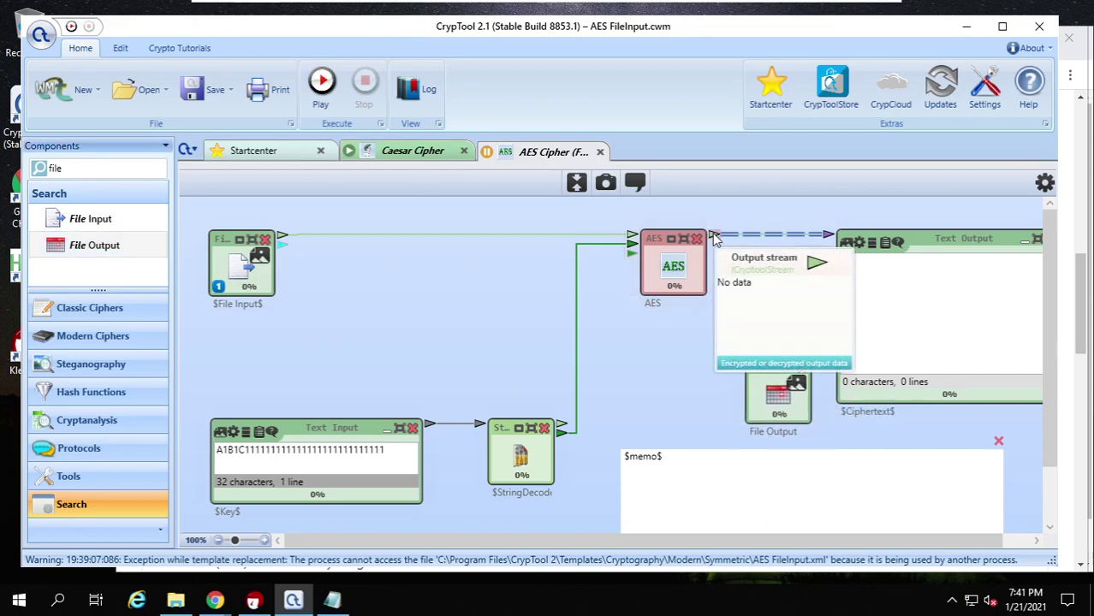
{"action": "left_click_drag", "start_coordinate": [714, 238], "coordinate": [735, 366]}
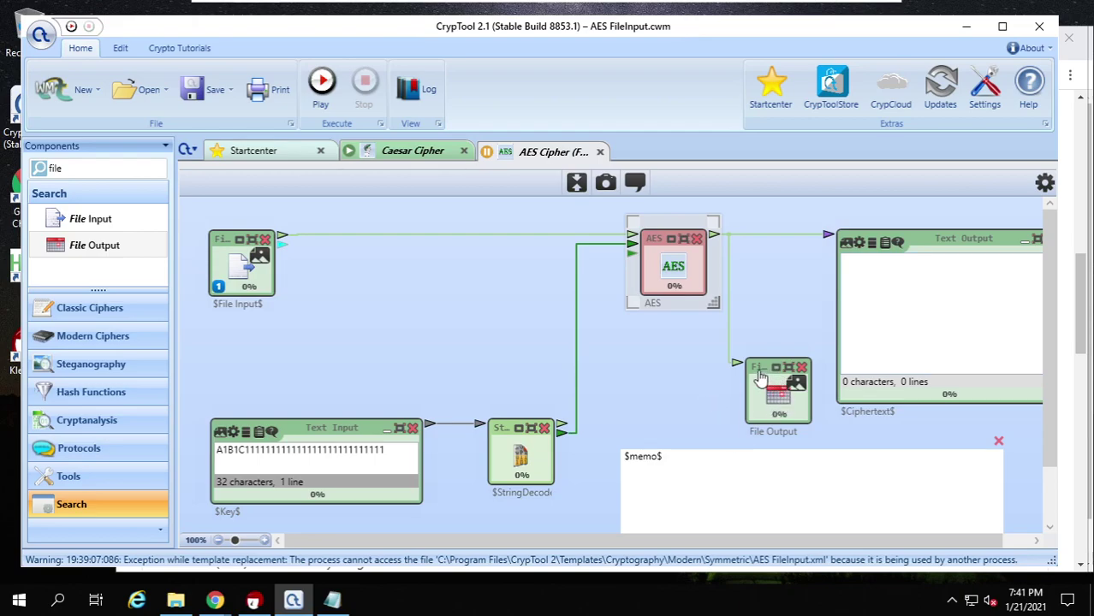
Show the File Output component's settings, enlarged, and set its target file to ciphertext1 in the lab02 folder
{"action": "left_click", "coordinate": [780, 392]}
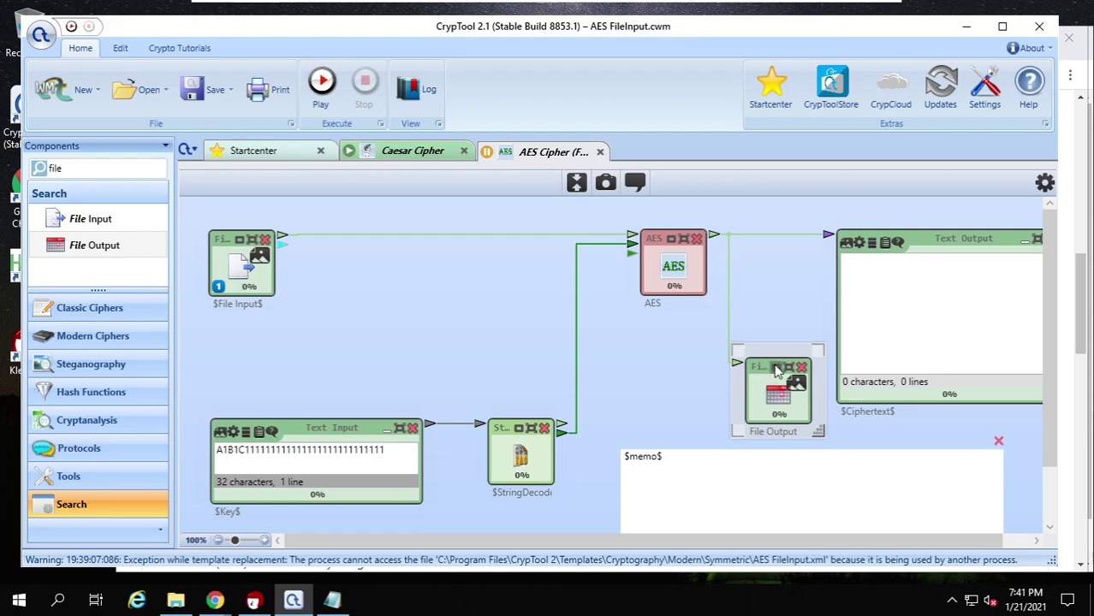
{"action": "left_click", "coordinate": [775, 366]}
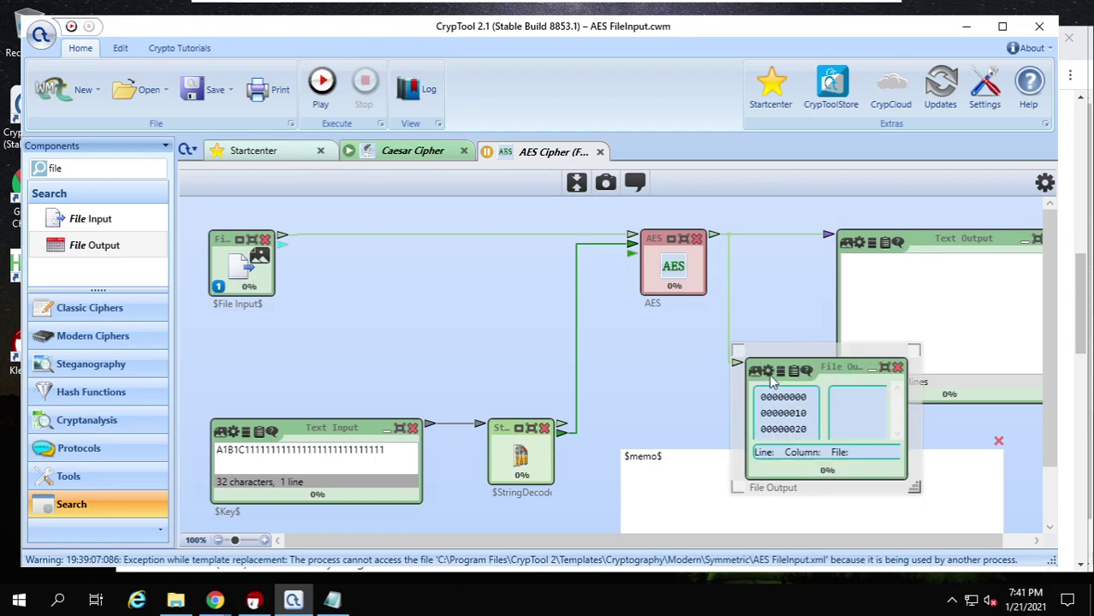
{"action": "left_click", "coordinate": [766, 372]}
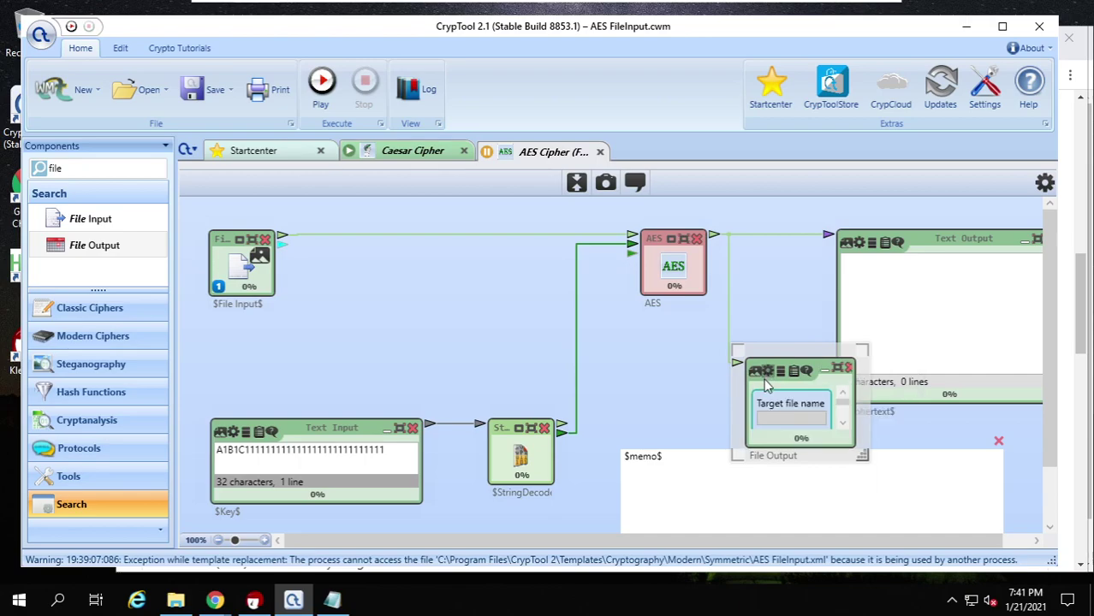
{"action": "scroll", "coordinate": [789, 415], "scroll_direction": "down", "scroll_amount": 2}
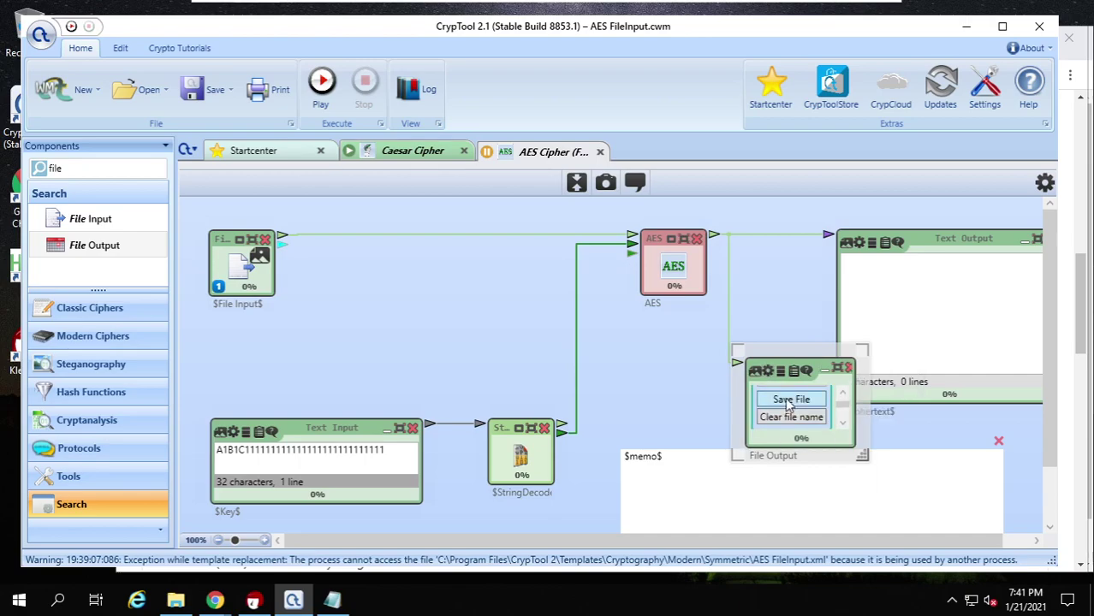
{"action": "scroll", "coordinate": [789, 413], "scroll_direction": "up", "scroll_amount": 2}
{"action": "scroll", "coordinate": [789, 413], "scroll_direction": "down", "scroll_amount": 2}
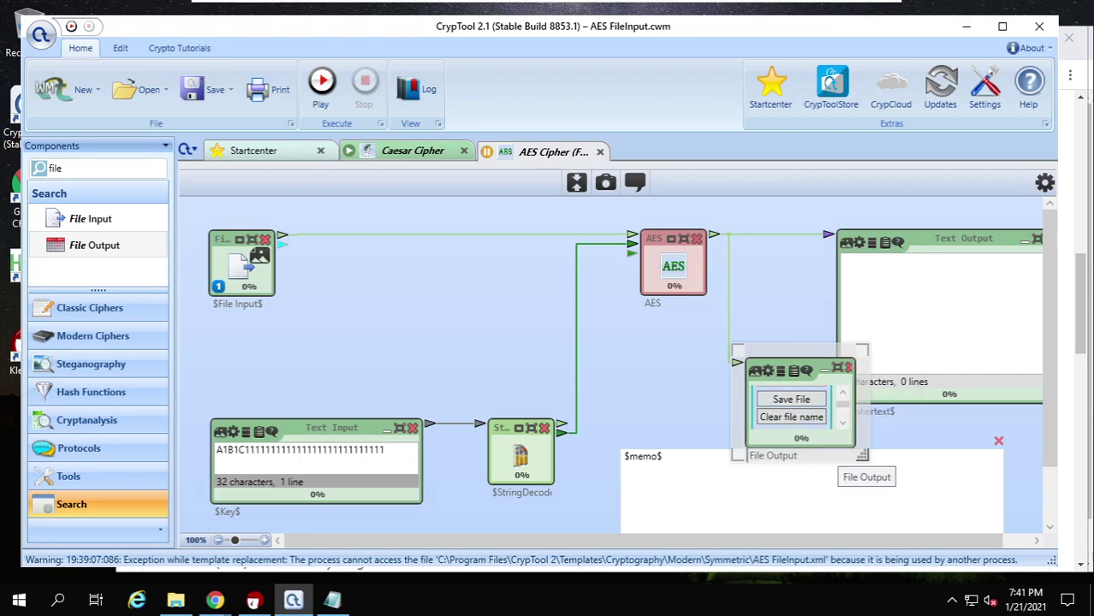
{"action": "left_click_drag", "start_coordinate": [885, 474], "coordinate": [909, 490]}
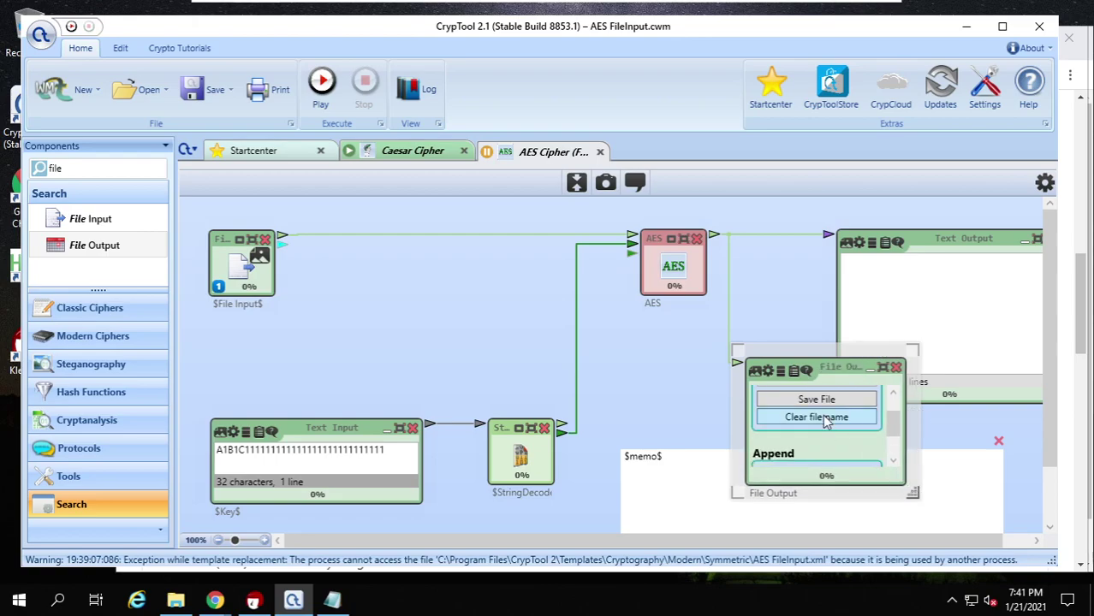
{"action": "scroll", "coordinate": [824, 432], "scroll_direction": "up", "scroll_amount": 2}
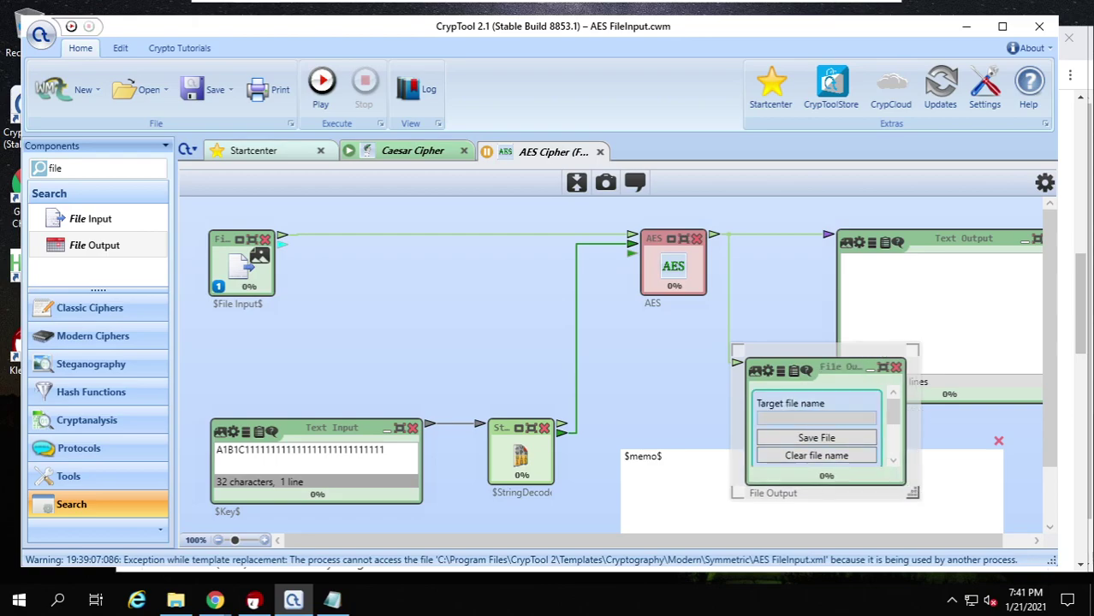
{"action": "left_click", "coordinate": [817, 438]}
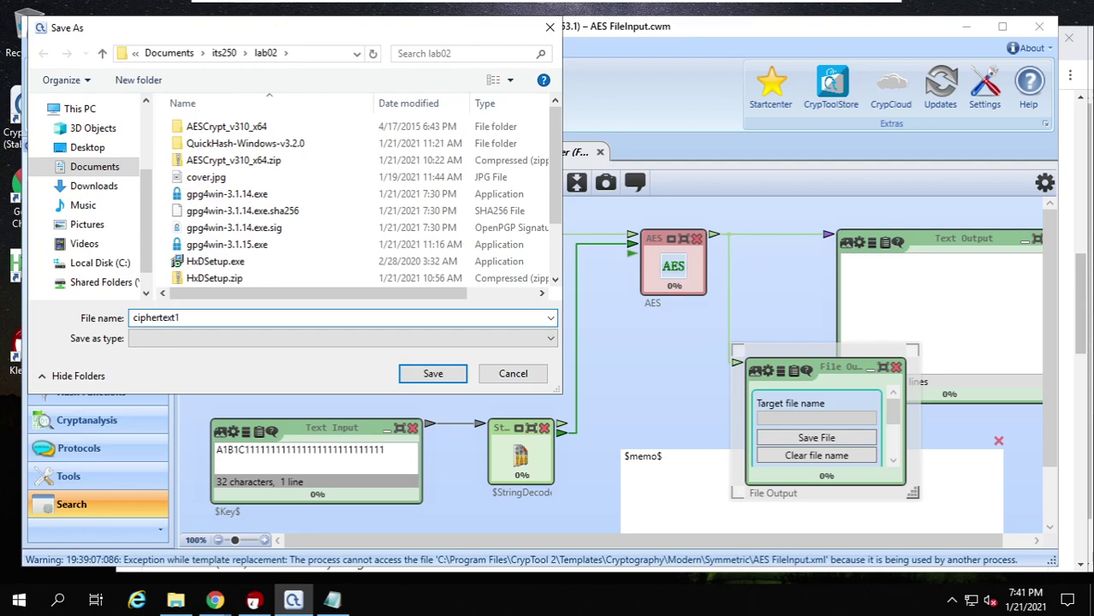
{"action": "key", "text": "Return"}
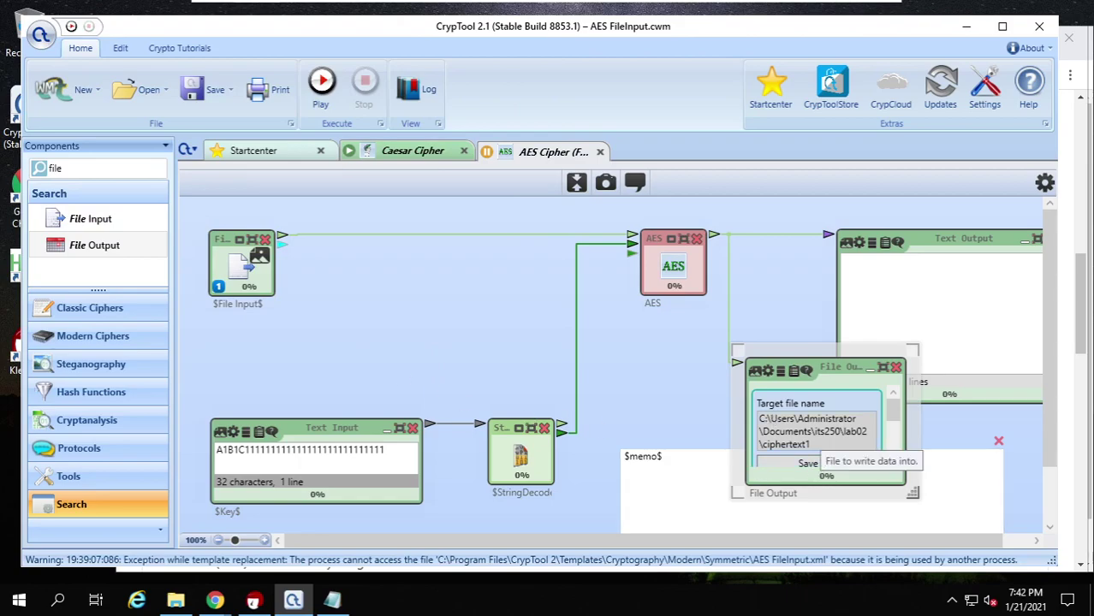
Review the target file name and Append settings of the File Output component, and collapse it
{"action": "scroll", "coordinate": [806, 436], "scroll_direction": "down", "scroll_amount": 1}
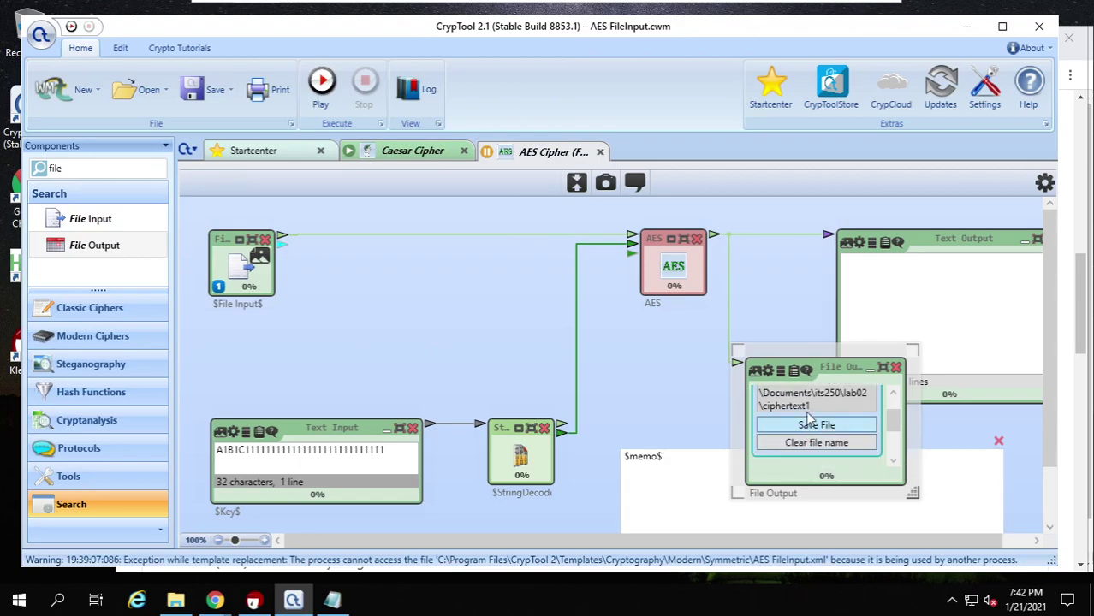
{"action": "scroll", "coordinate": [833, 438], "scroll_direction": "down", "scroll_amount": 1}
{"action": "scroll", "coordinate": [834, 437], "scroll_direction": "down", "scroll_amount": 1}
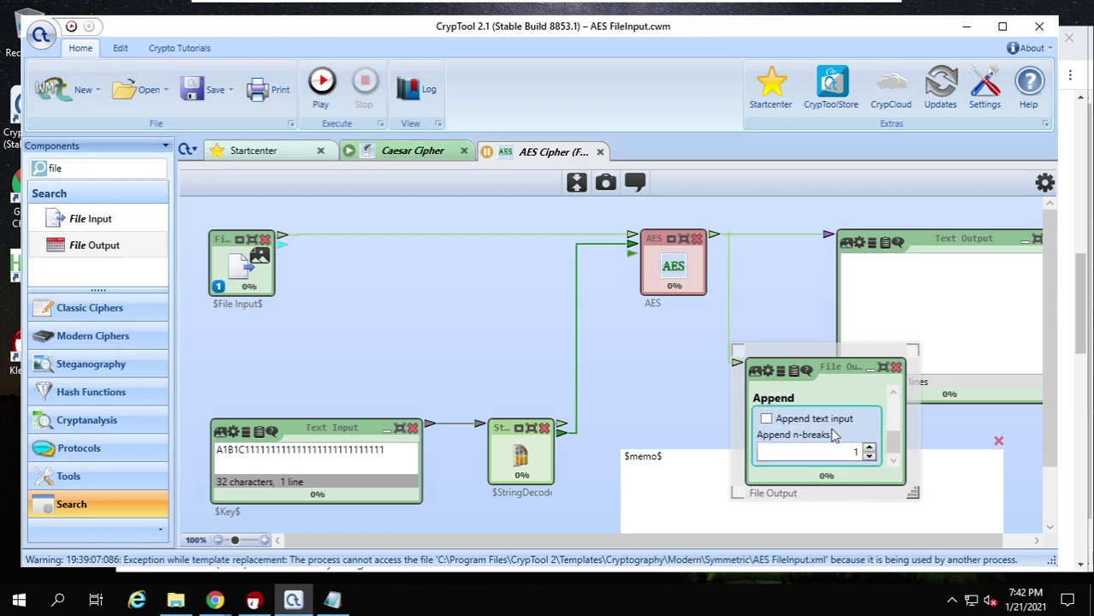
{"action": "left_click", "coordinate": [896, 446]}
{"action": "left_click_drag", "start_coordinate": [891, 445], "coordinate": [890, 390]}
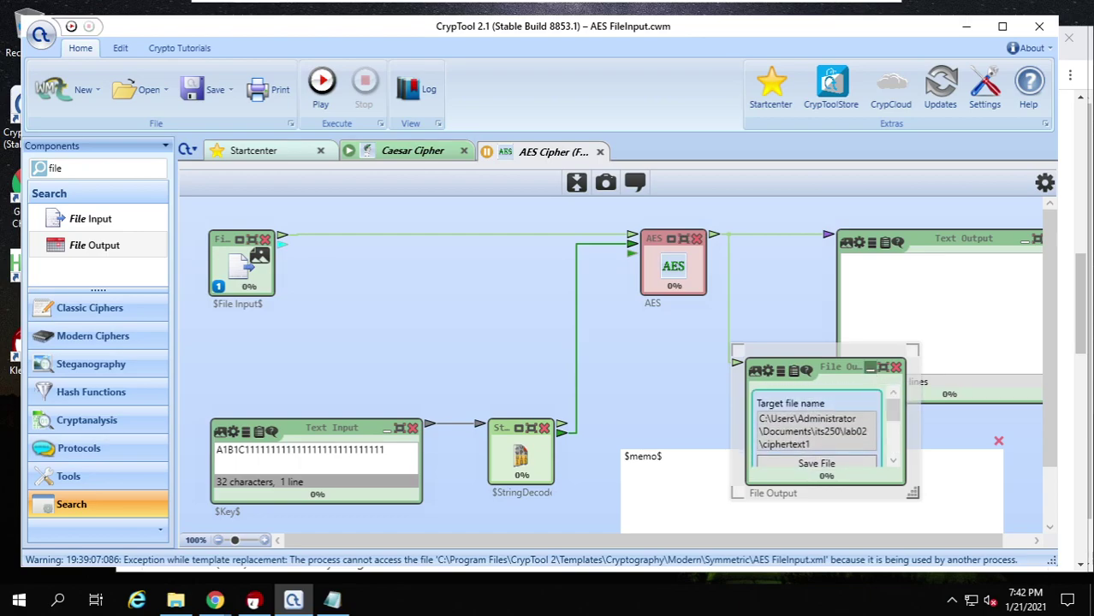
{"action": "left_click", "coordinate": [871, 369]}
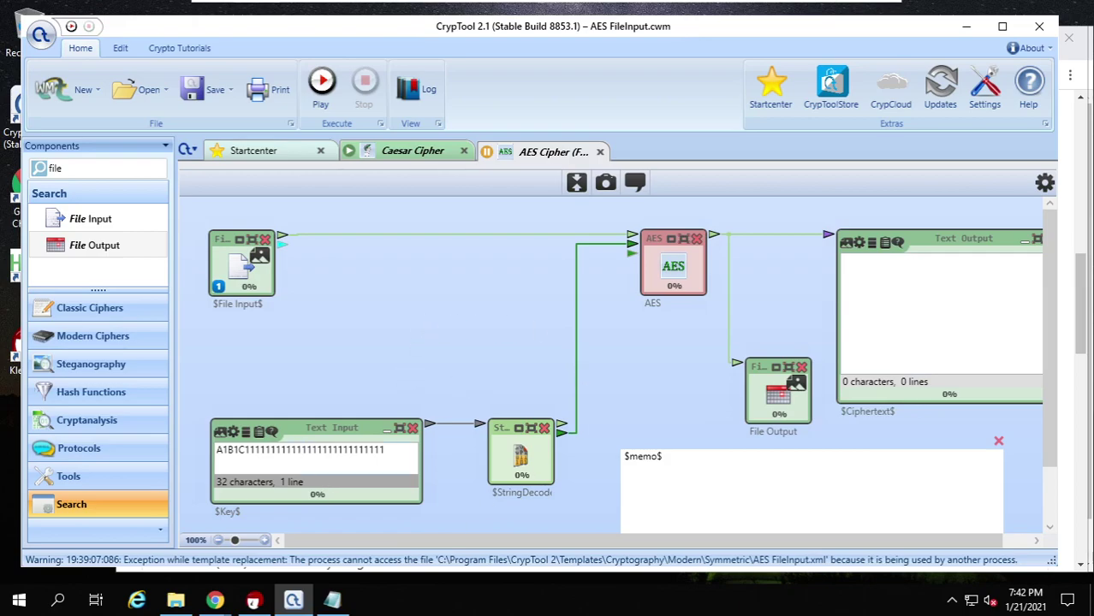
Run the AES encryption workspace and stop it after locating ciphertext1 in the lab02 folder
{"action": "left_click", "coordinate": [297, 449]}
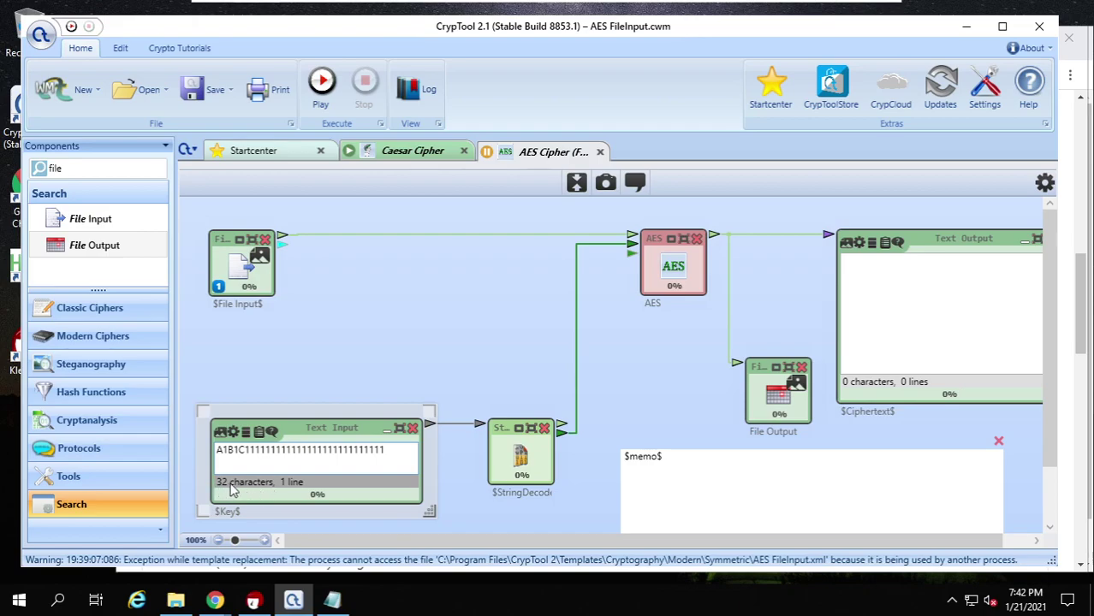
{"action": "left_click", "coordinate": [321, 80]}
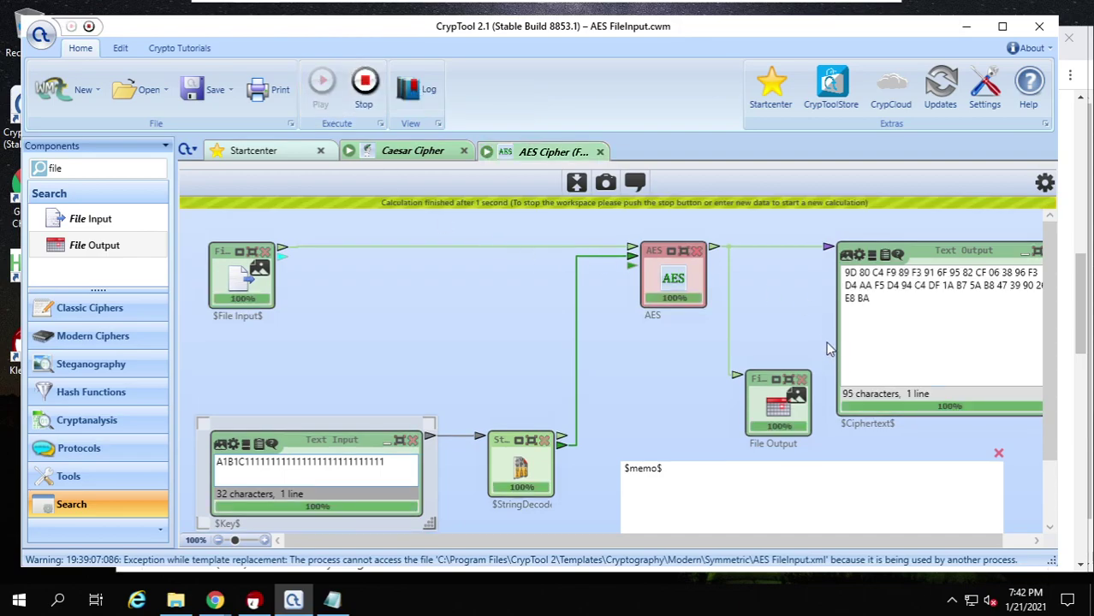
{"action": "left_click", "coordinate": [177, 603]}
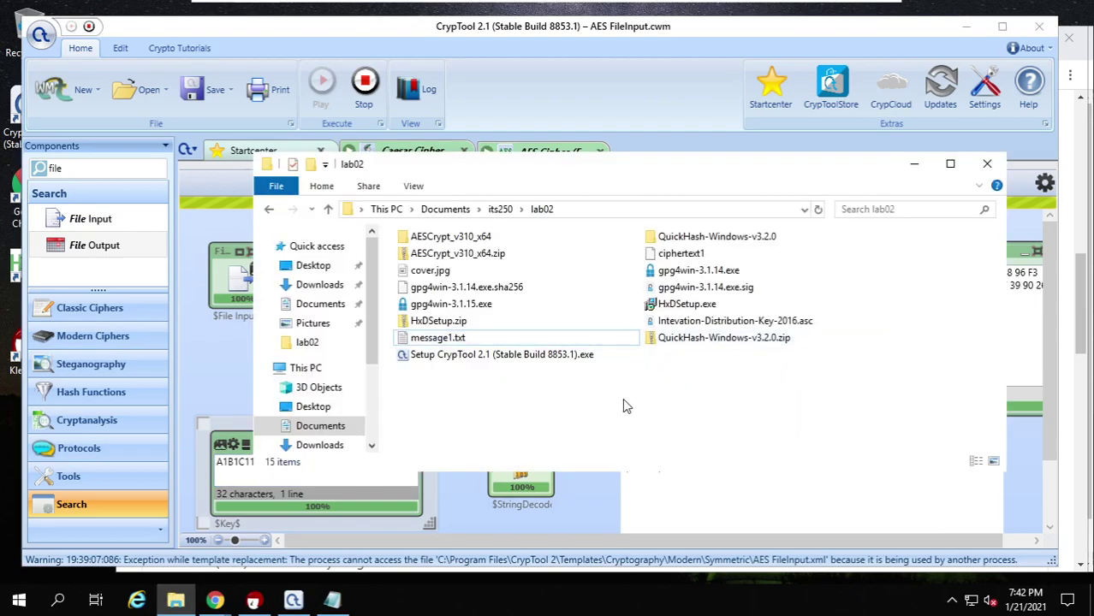
{"action": "left_click", "coordinate": [695, 257]}
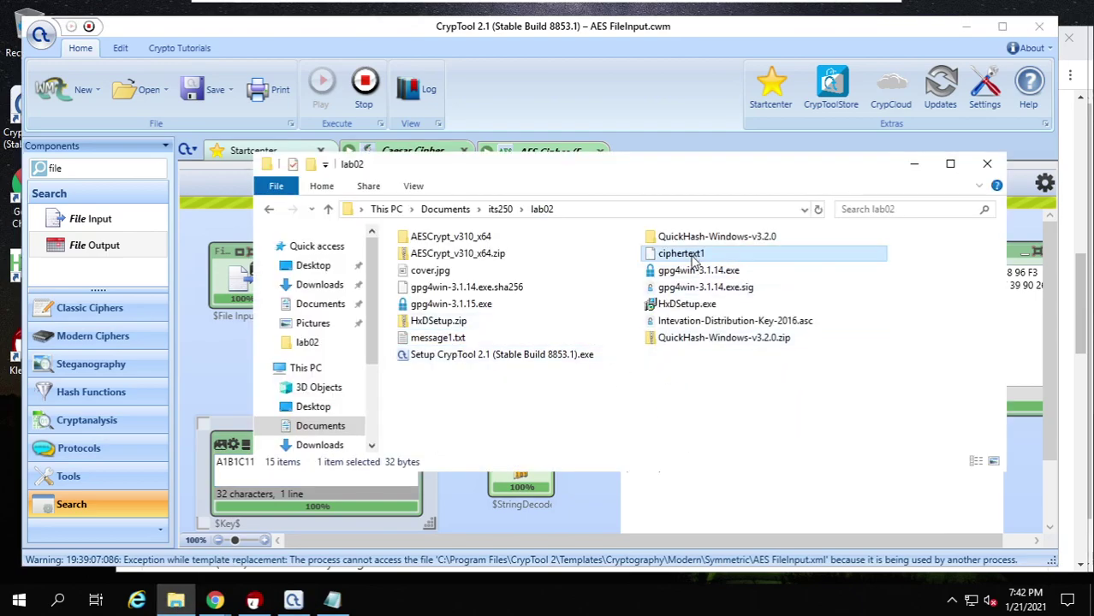
{"action": "left_click", "coordinate": [534, 88]}
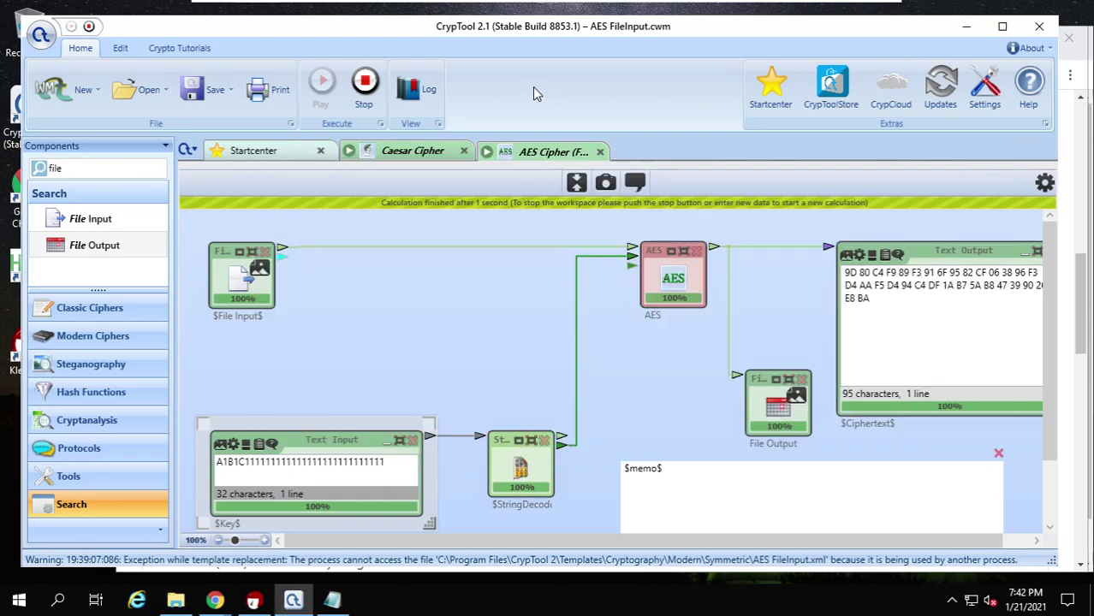
{"action": "left_click", "coordinate": [366, 84]}
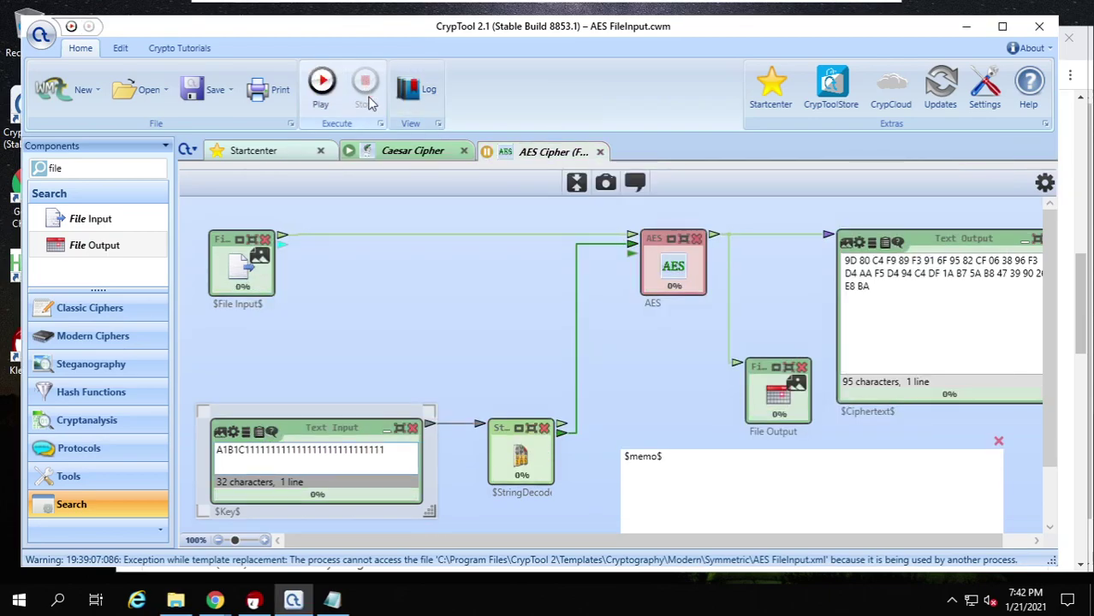
Narrow the CrypTool window and minimize the lab02 folder window to uncover the desktop shortcuts
{"action": "left_click", "coordinate": [176, 601]}
{"action": "left_click_drag", "start_coordinate": [803, 170], "coordinate": [582, 184]}
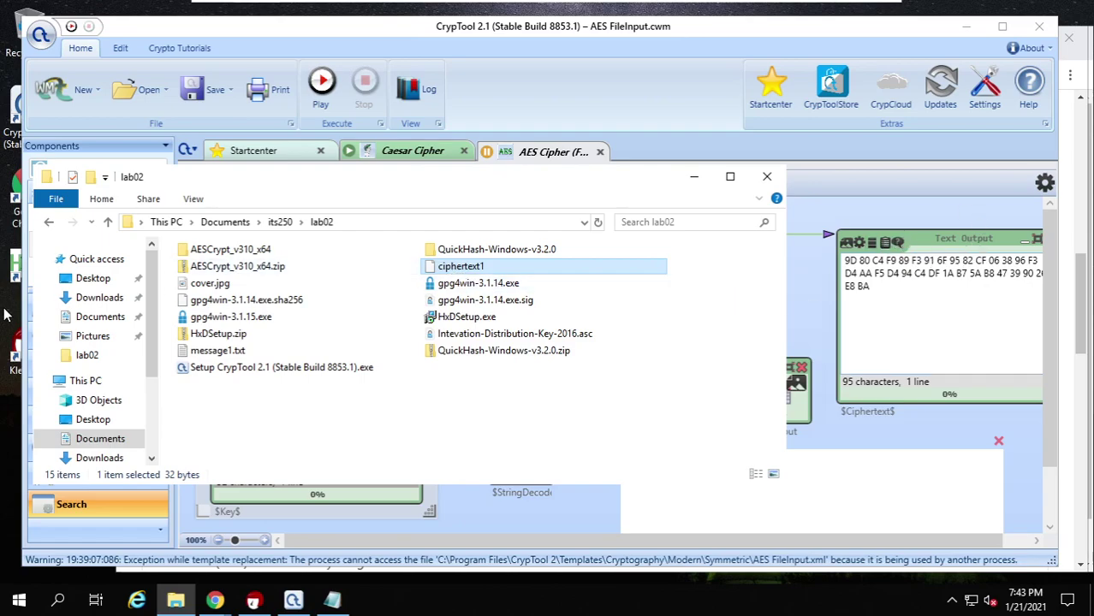
{"action": "left_click", "coordinate": [217, 600]}
{"action": "left_click", "coordinate": [263, 487]}
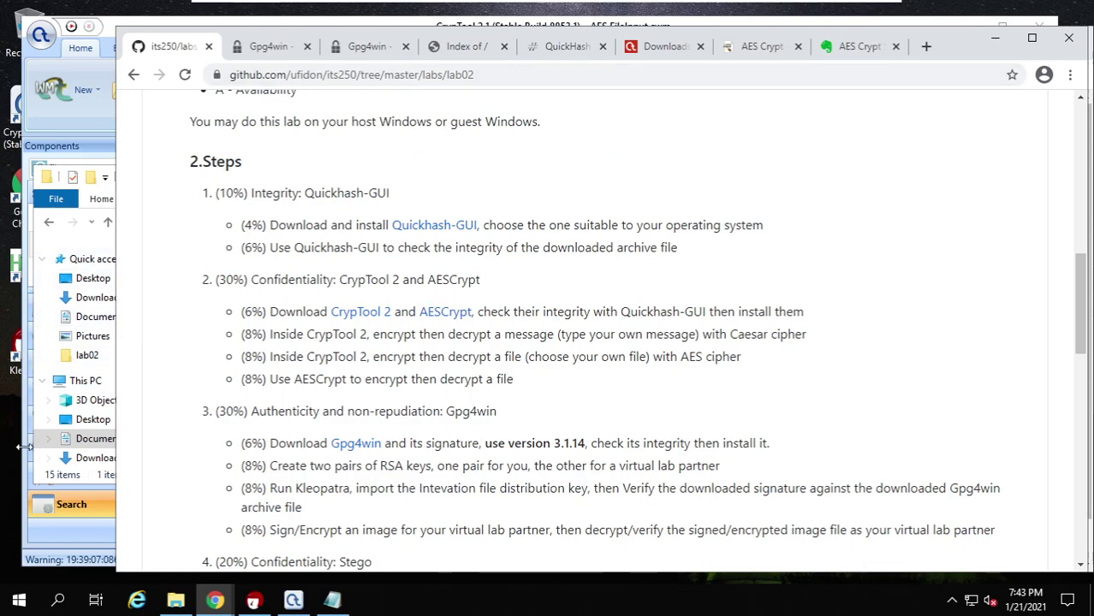
{"action": "left_click_drag", "start_coordinate": [19, 446], "coordinate": [106, 446]}
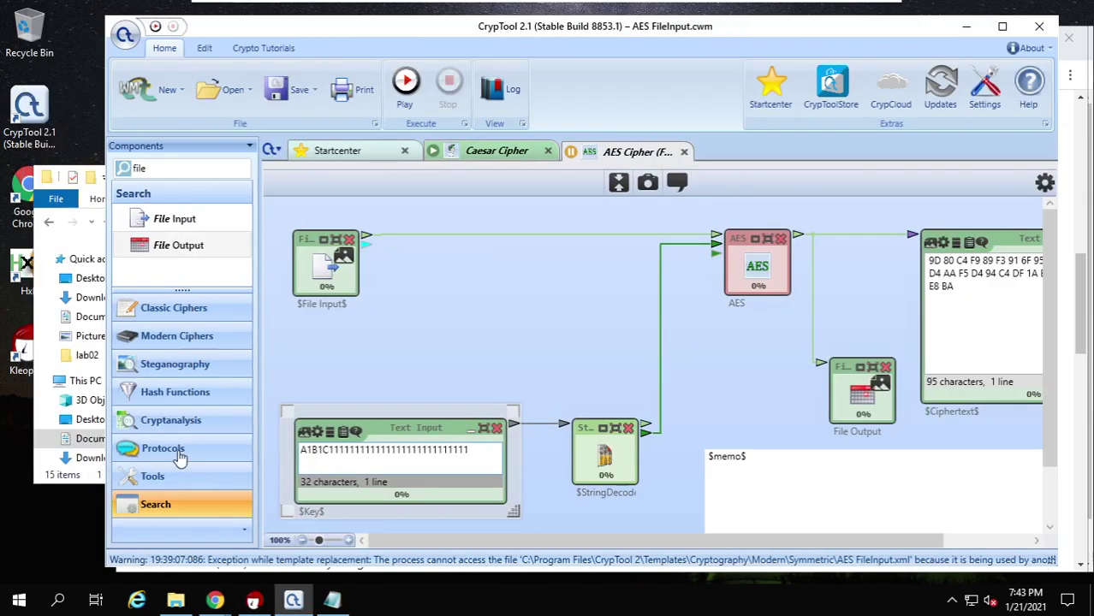
{"action": "left_click", "coordinate": [75, 207]}
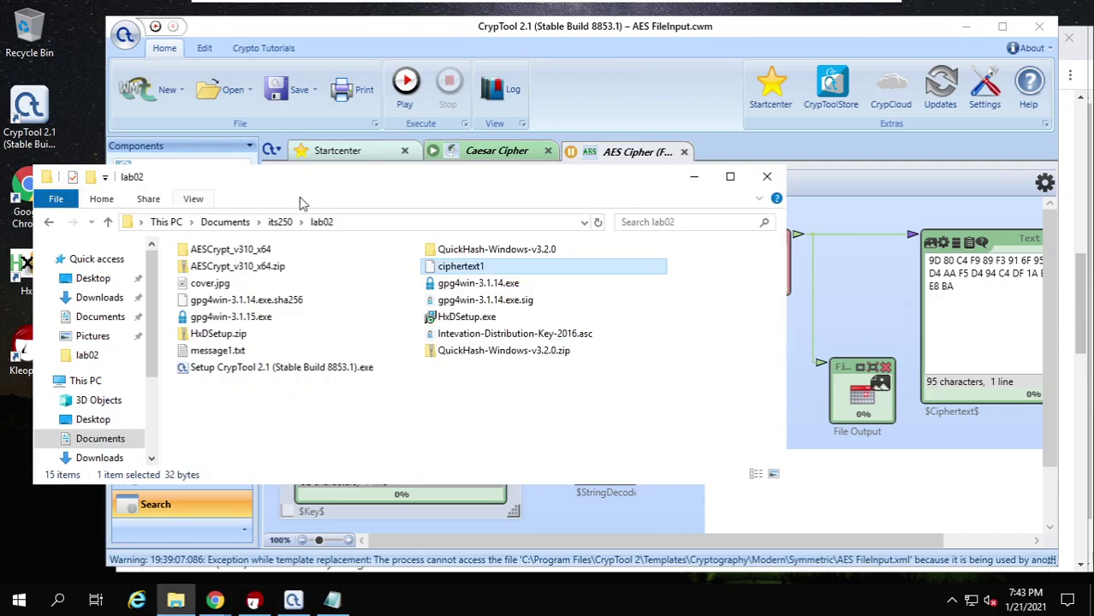
{"action": "left_click", "coordinate": [696, 179]}
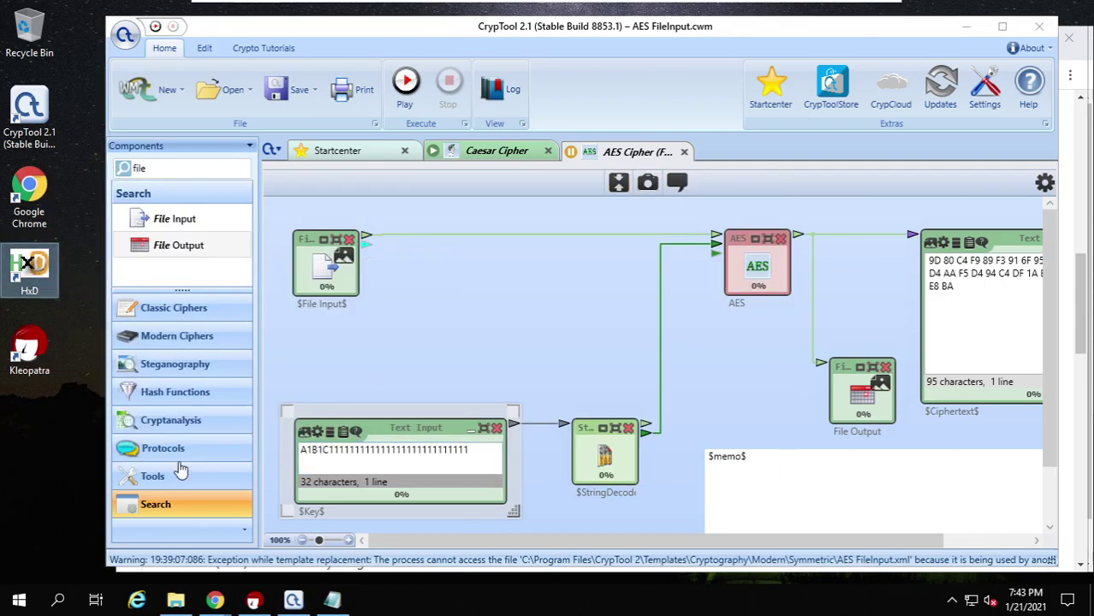
Search Google for hxd in the browser and view the HxD20 downloads page with its language versions
{"action": "mouse_move", "coordinate": [215, 601]}
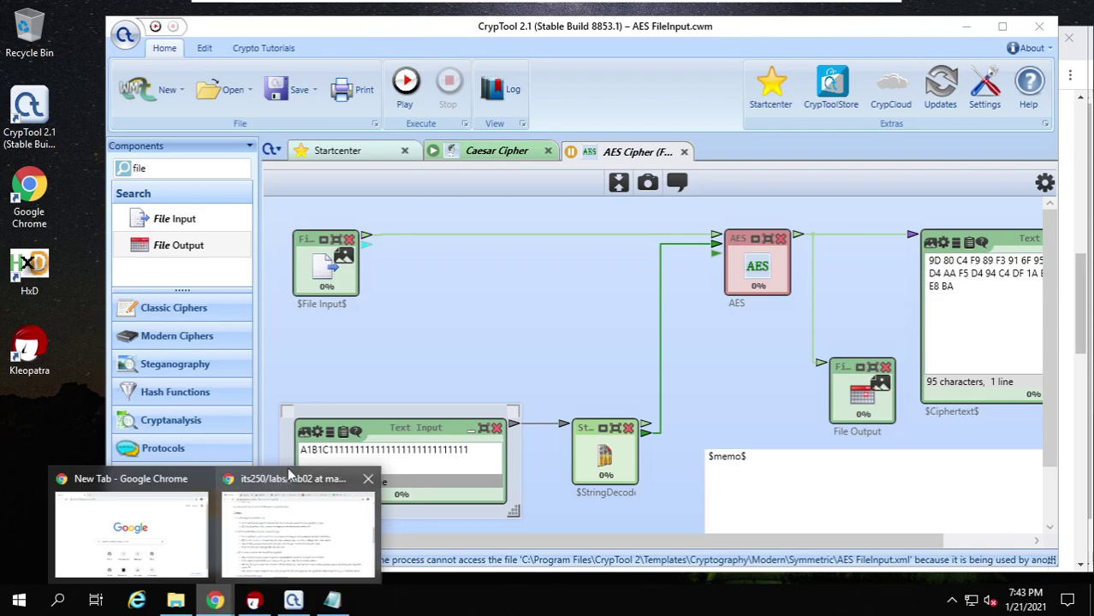
{"action": "left_click", "coordinate": [170, 477]}
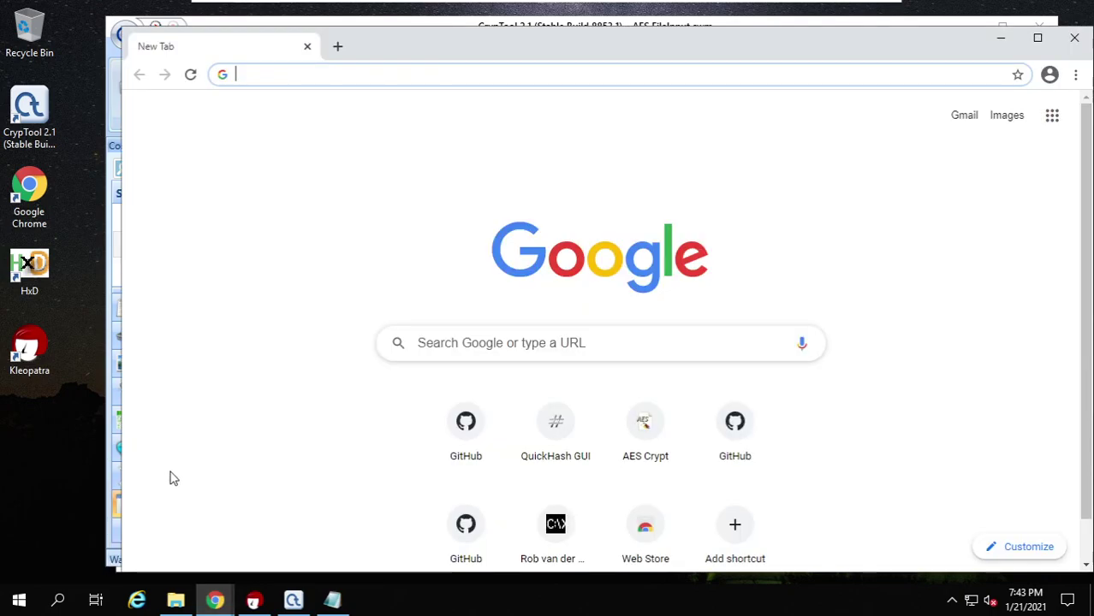
{"action": "left_click", "coordinate": [399, 342]}
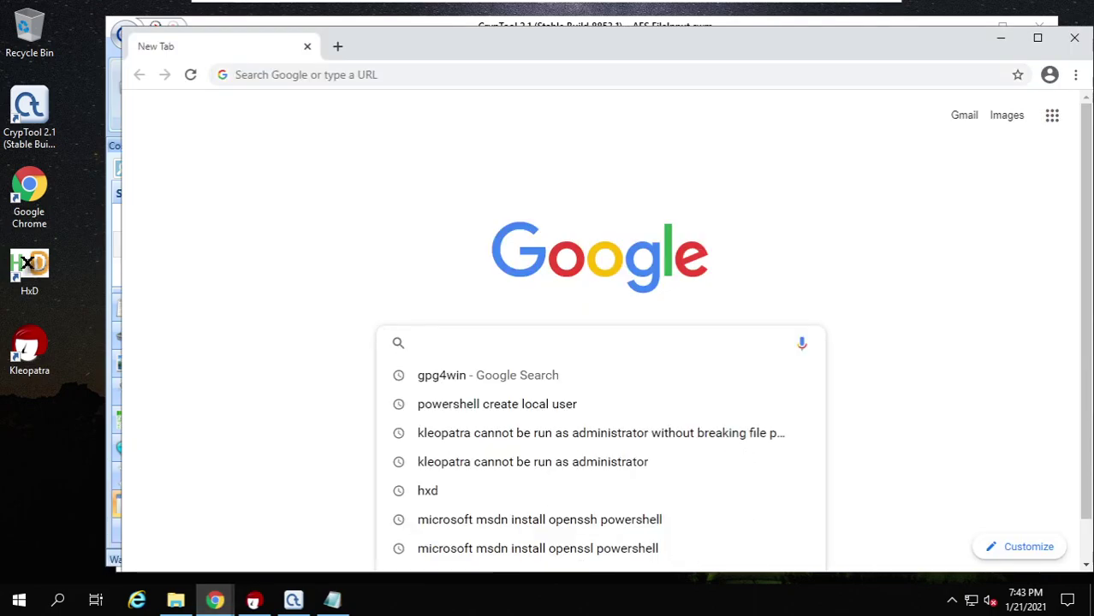
{"action": "type", "text": "hxd"}
{"action": "key", "text": "Return"}
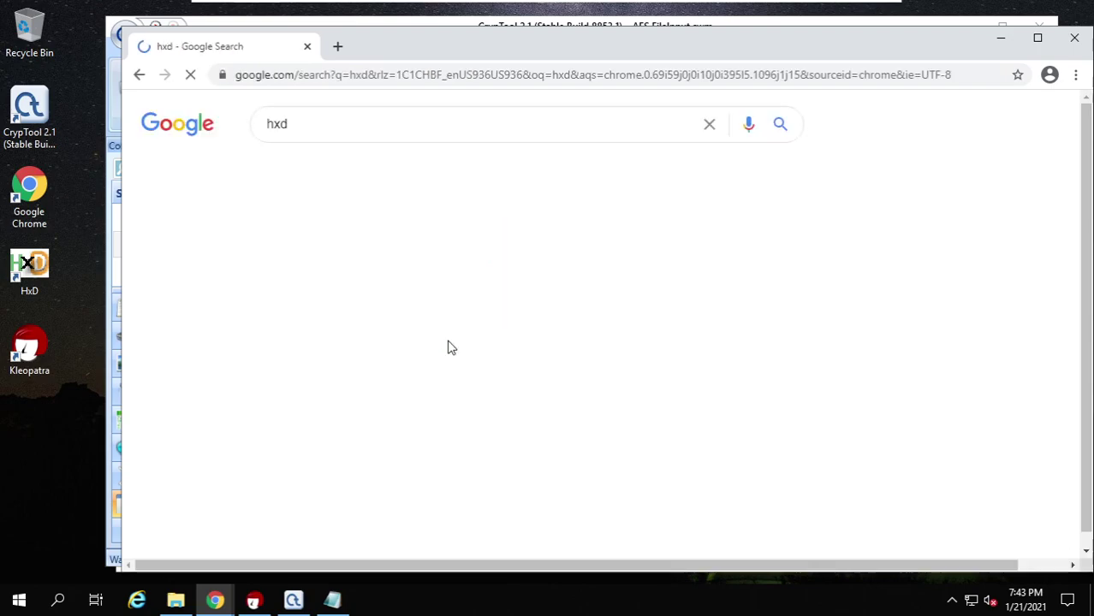
{"action": "left_click", "coordinate": [333, 342]}
{"action": "scroll", "coordinate": [542, 382], "scroll_direction": "down", "scroll_amount": 1}
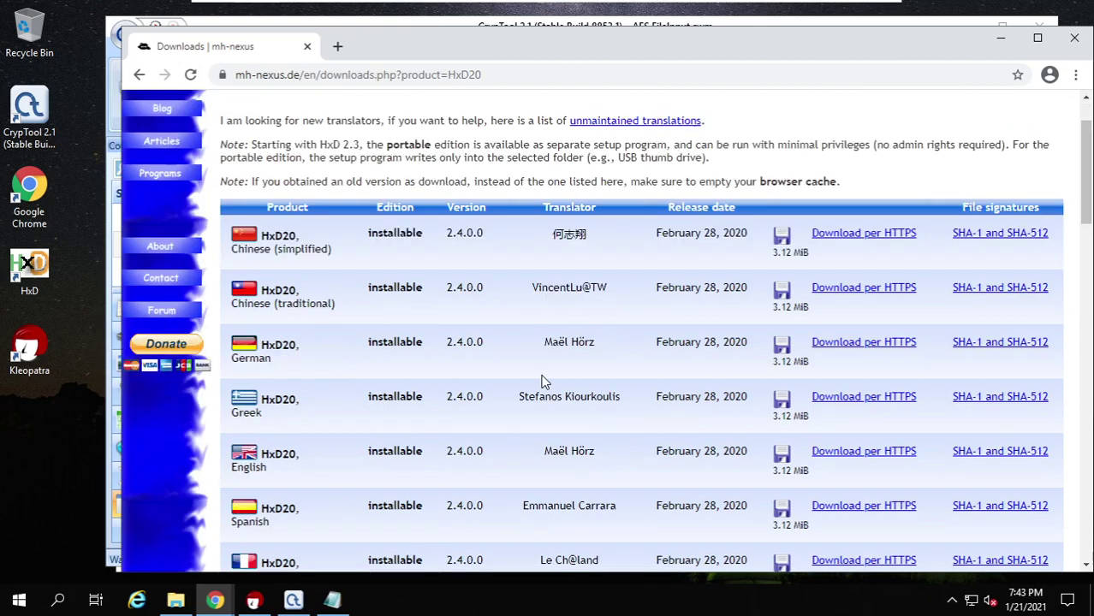
{"action": "scroll", "coordinate": [541, 382], "scroll_direction": "down", "scroll_amount": 1}
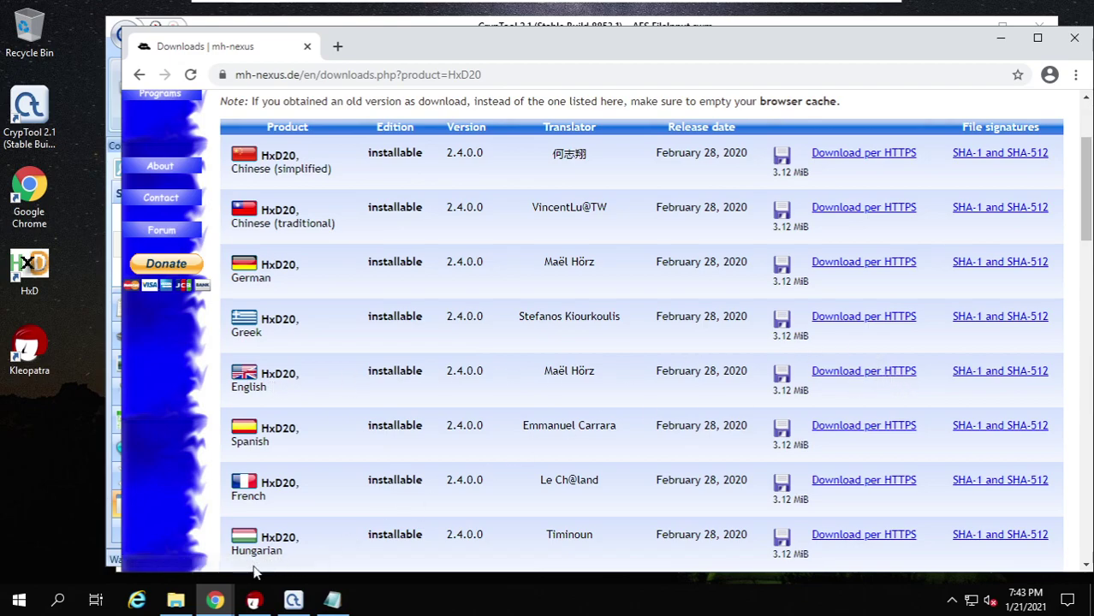
Inspect the contents of HxDSetup.zip from the lab02 folder in 7-Zip and close the archive
{"action": "left_click", "coordinate": [176, 601]}
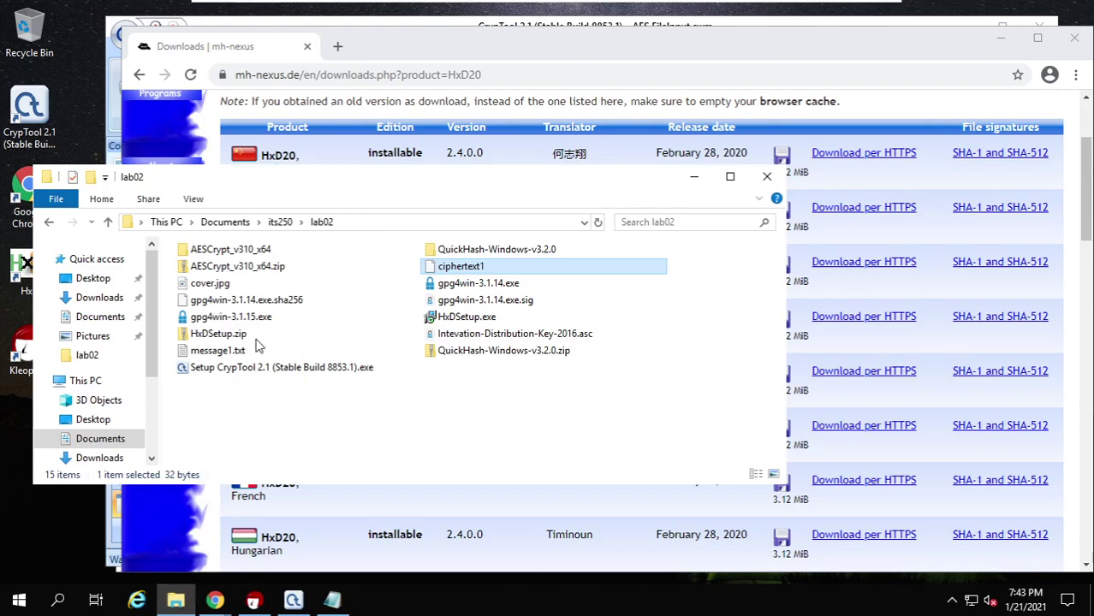
{"action": "left_click", "coordinate": [208, 335]}
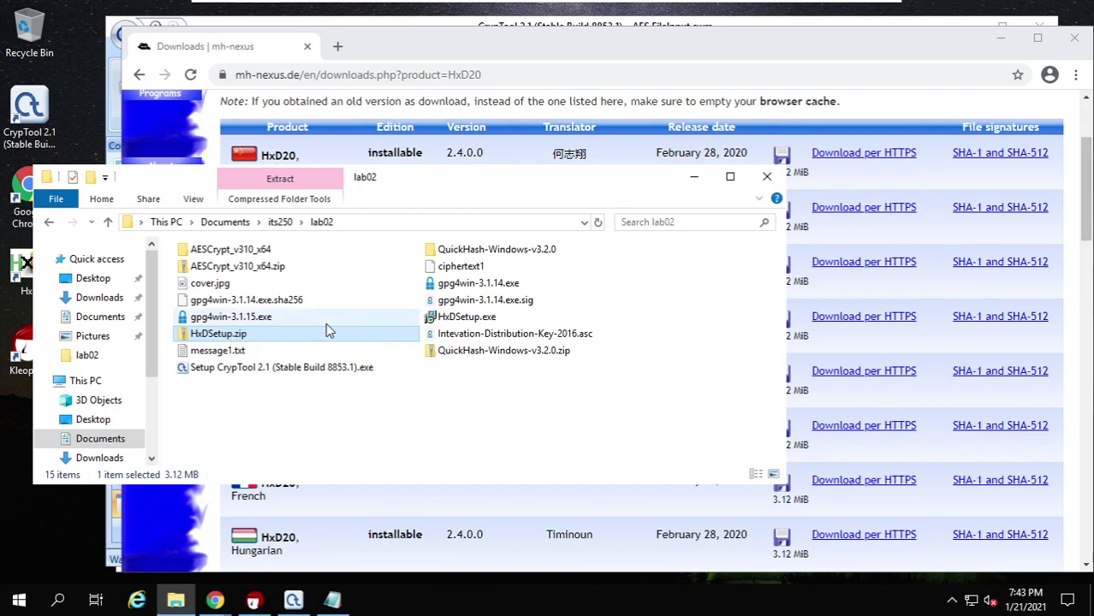
{"action": "left_click_drag", "start_coordinate": [392, 183], "coordinate": [562, 212]}
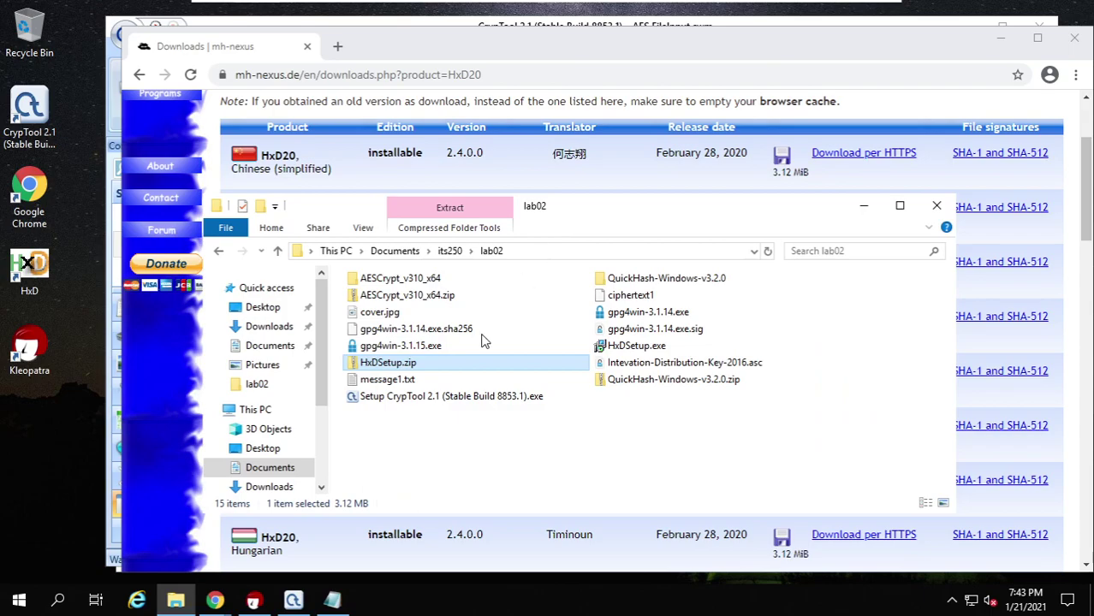
{"action": "left_click", "coordinate": [392, 433]}
{"action": "left_click", "coordinate": [394, 367]}
{"action": "right_click", "coordinate": [394, 366]}
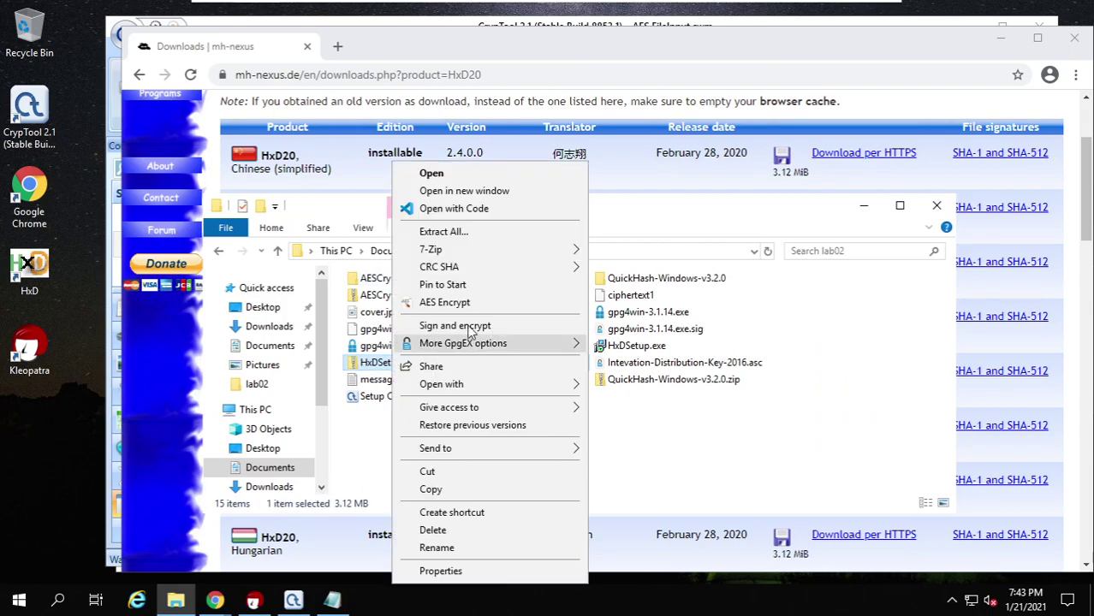
{"action": "mouse_move", "coordinate": [524, 251]}
{"action": "left_click", "coordinate": [593, 253]}
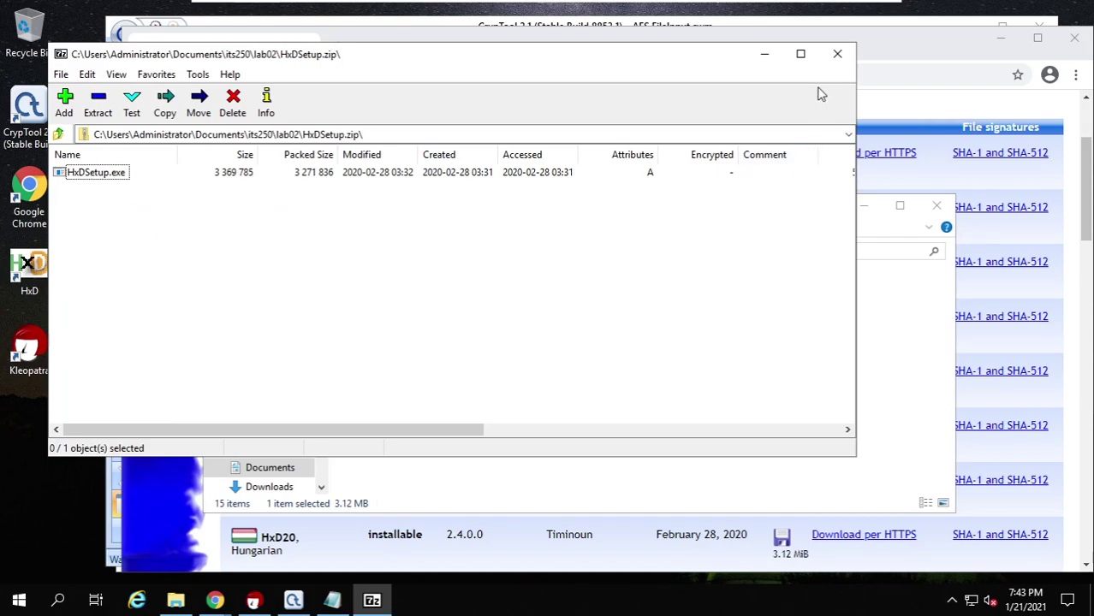
{"action": "left_click", "coordinate": [838, 54]}
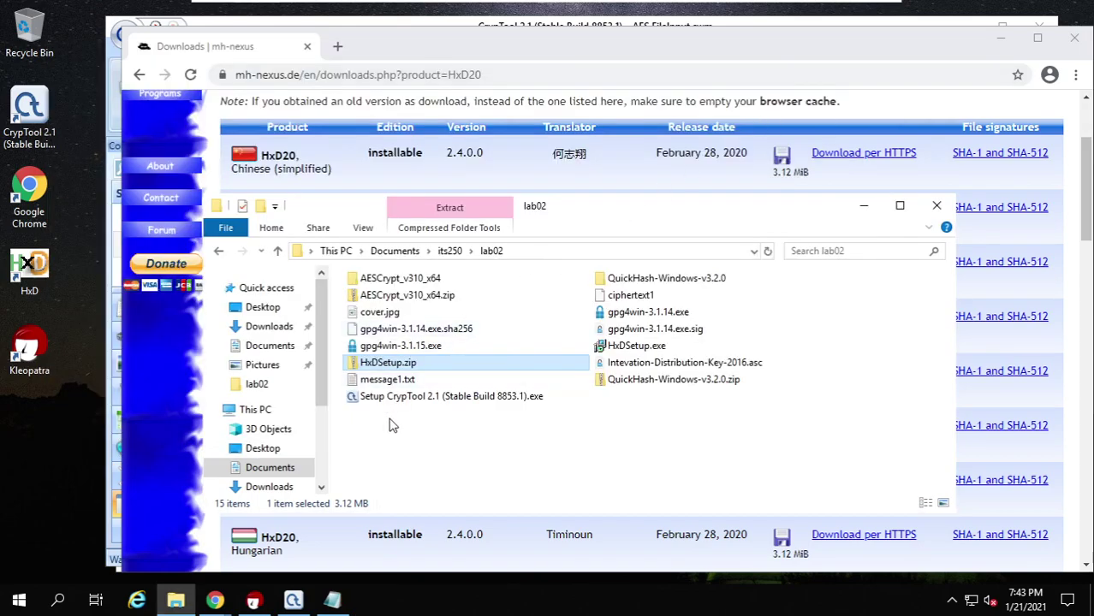
Launch HxD and load ciphertext1 from the lab02 folder into it
{"action": "double_click", "coordinate": [27, 267]}
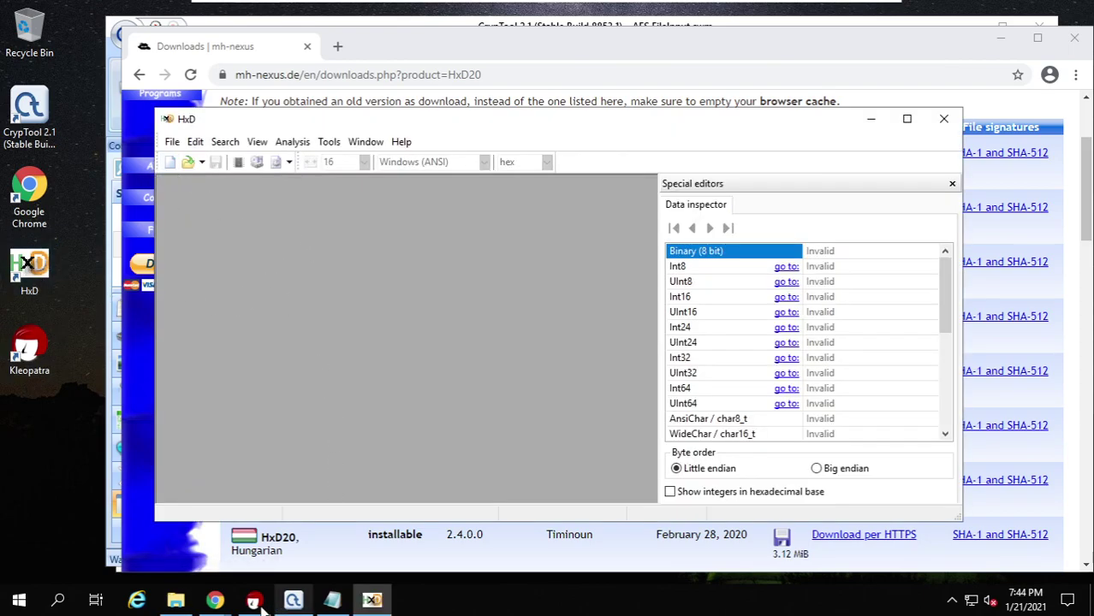
{"action": "left_click", "coordinate": [177, 601]}
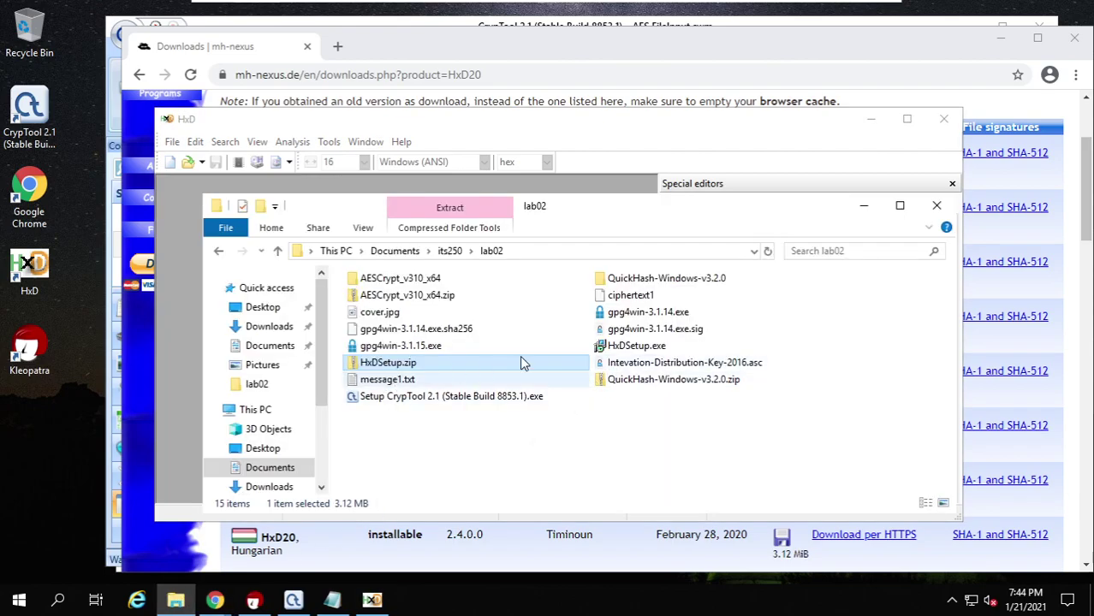
{"action": "left_click_drag", "start_coordinate": [625, 300], "coordinate": [186, 265]}
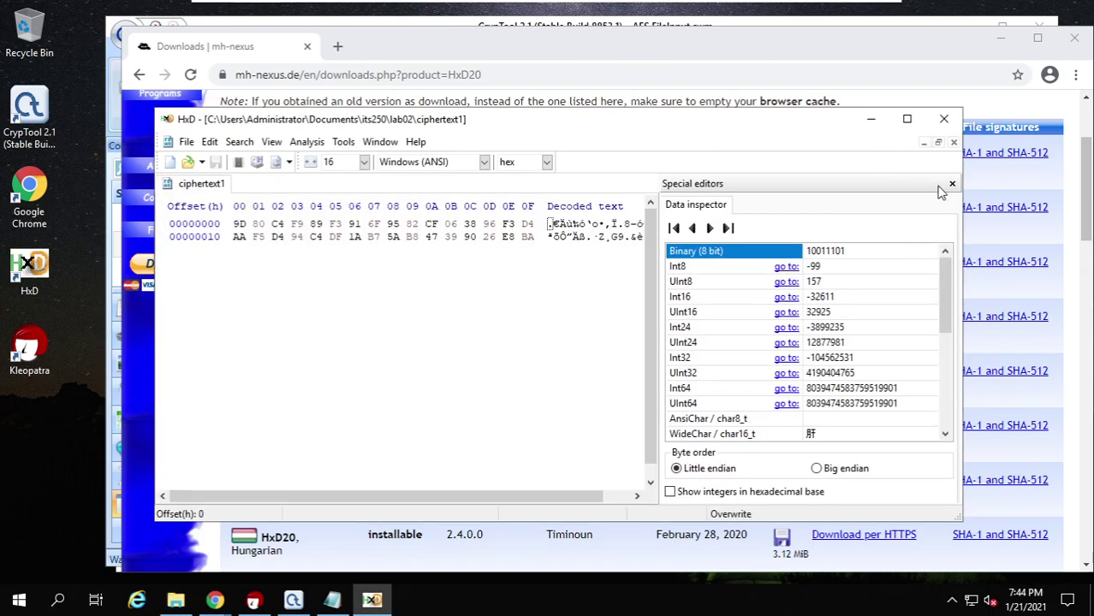
Clear away the browser and lab02 folder windows and narrow the HxD window over the CrypTool workspace
{"action": "left_click", "coordinate": [1075, 39]}
{"action": "left_click_drag", "start_coordinate": [963, 266], "coordinate": [669, 266]}
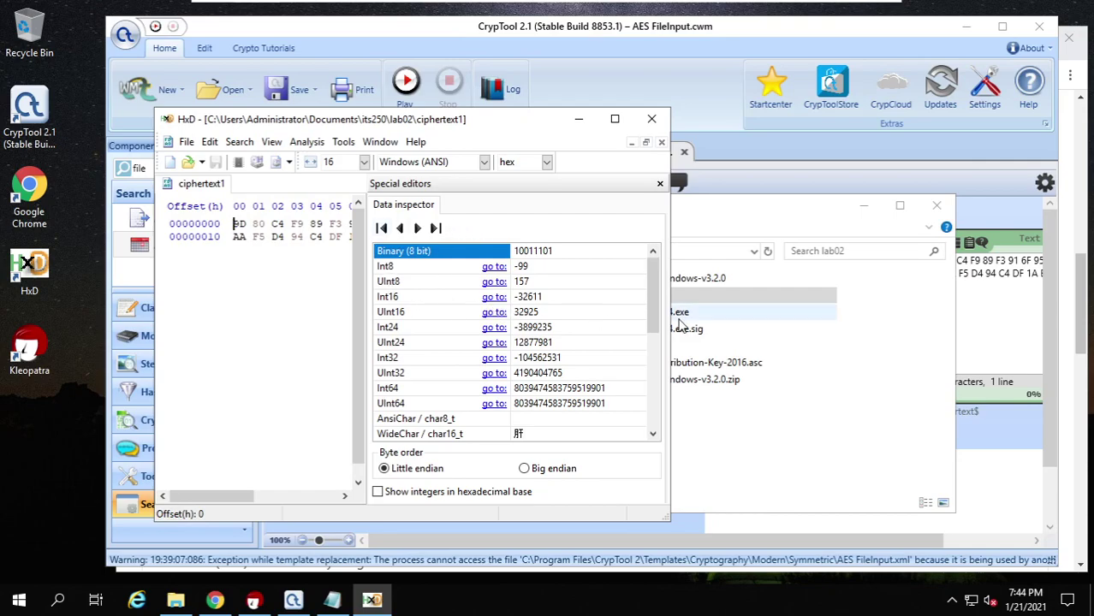
{"action": "left_click_drag", "start_coordinate": [670, 318], "coordinate": [833, 320]}
{"action": "left_click", "coordinate": [864, 205]}
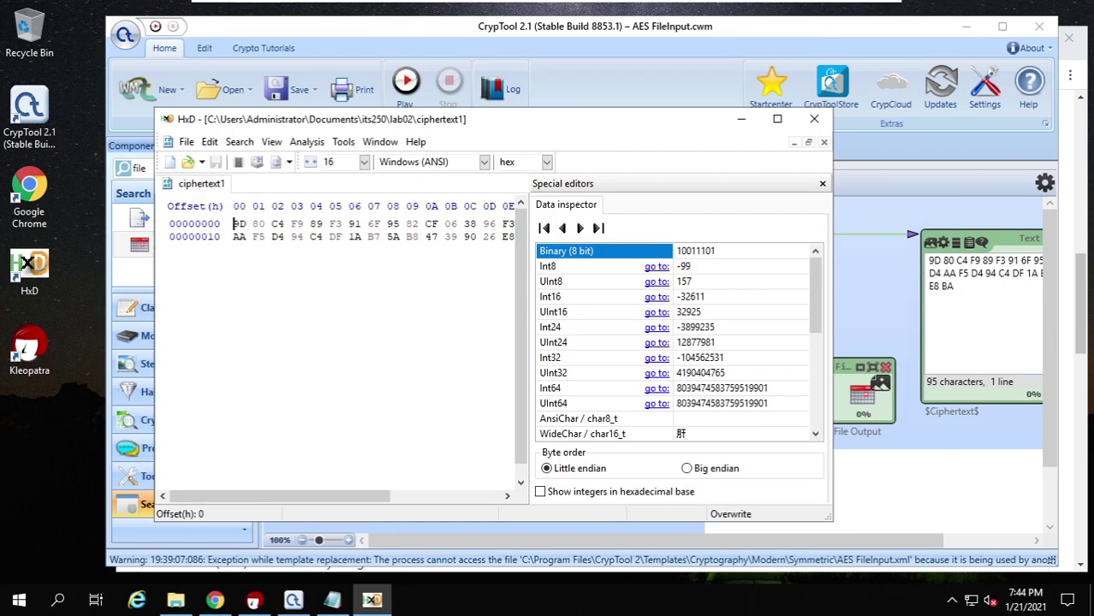
Compare the ciphertext1 bytes in HxD with CrypTool's Text Output, check the decoded text, and close HxD
{"action": "left_click_drag", "start_coordinate": [879, 542], "coordinate": [971, 554]}
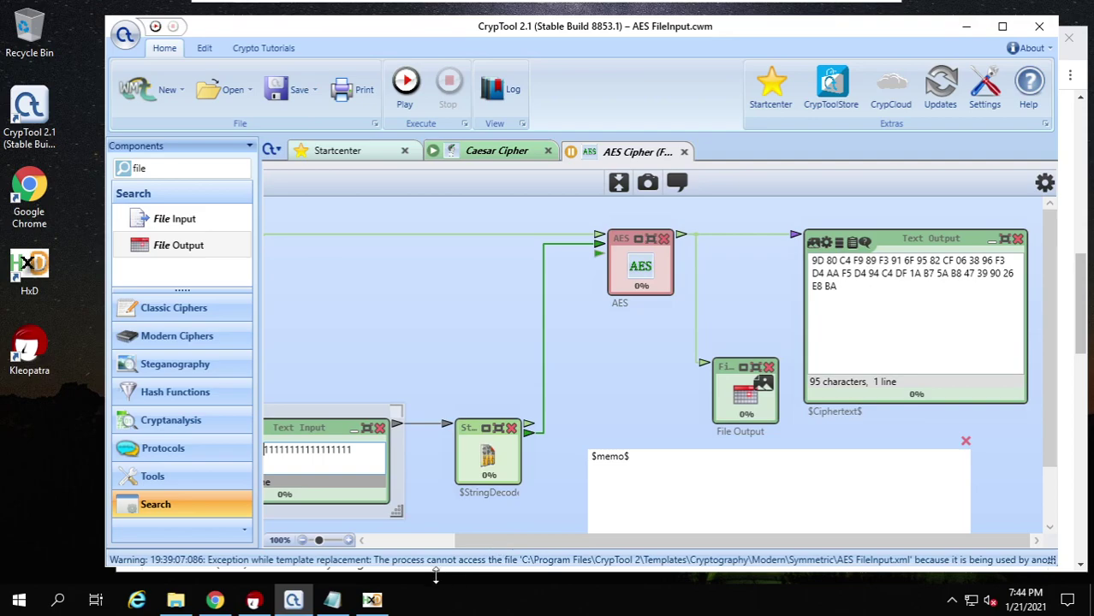
{"action": "left_click", "coordinate": [373, 601]}
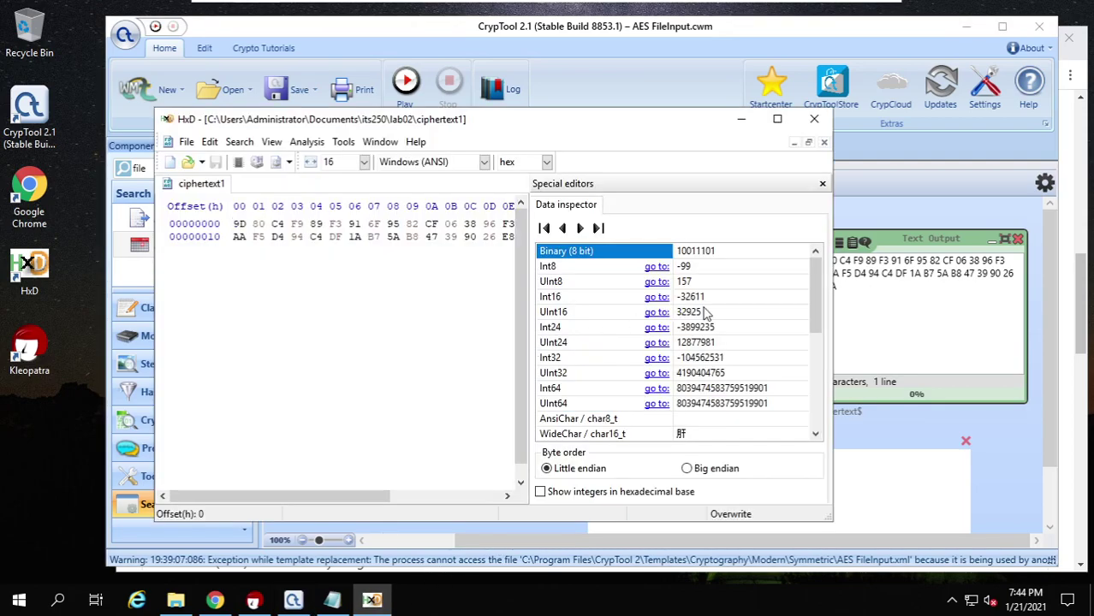
{"action": "left_click_drag", "start_coordinate": [630, 130], "coordinate": [557, 133]}
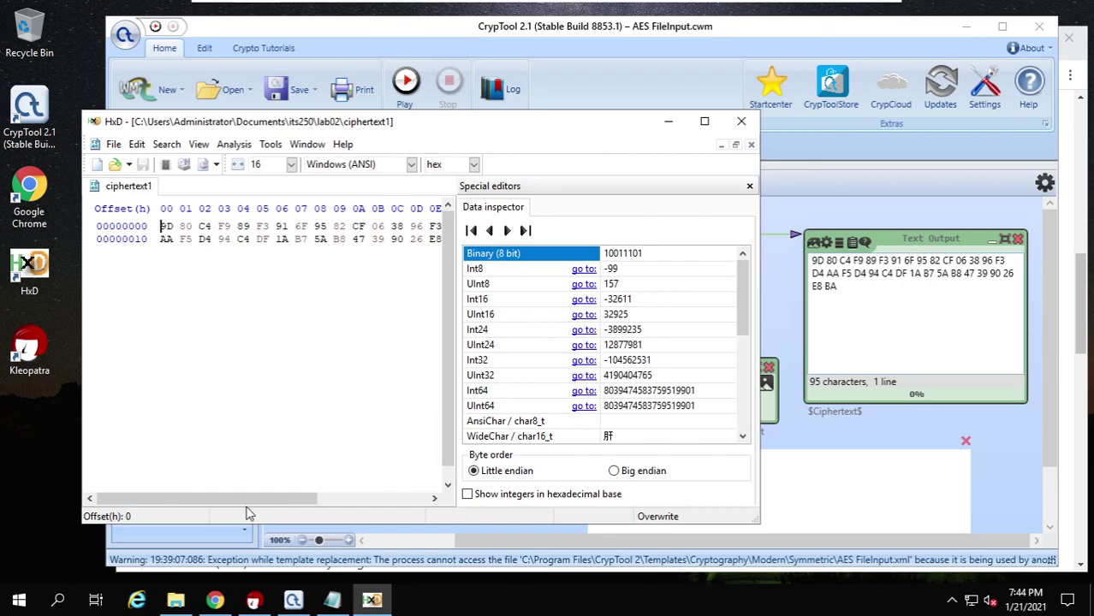
{"action": "left_click_drag", "start_coordinate": [260, 501], "coordinate": [397, 506]}
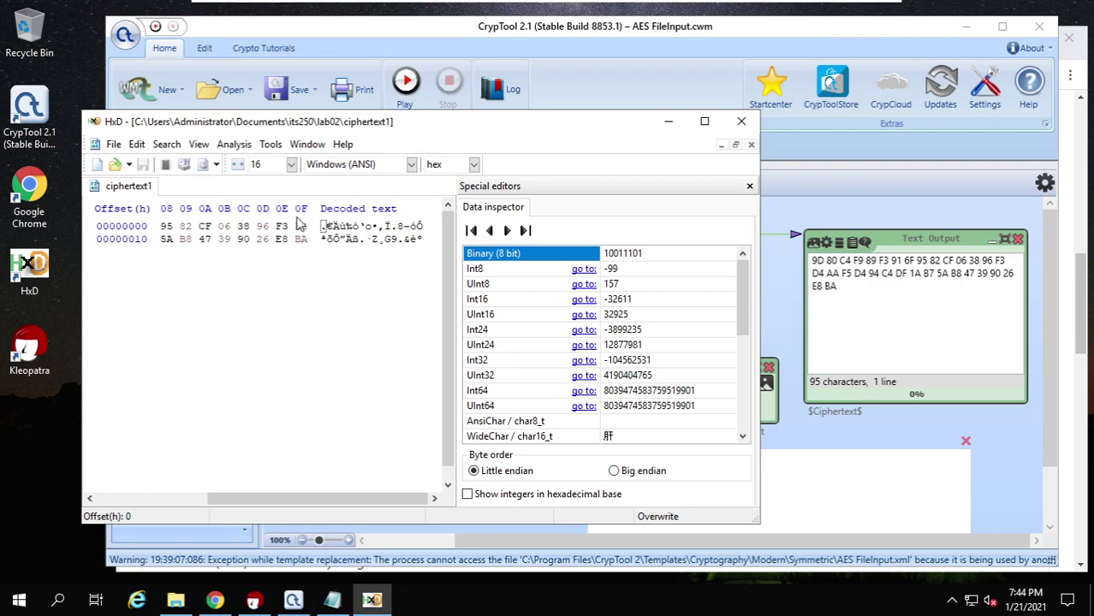
{"action": "left_click", "coordinate": [740, 122]}
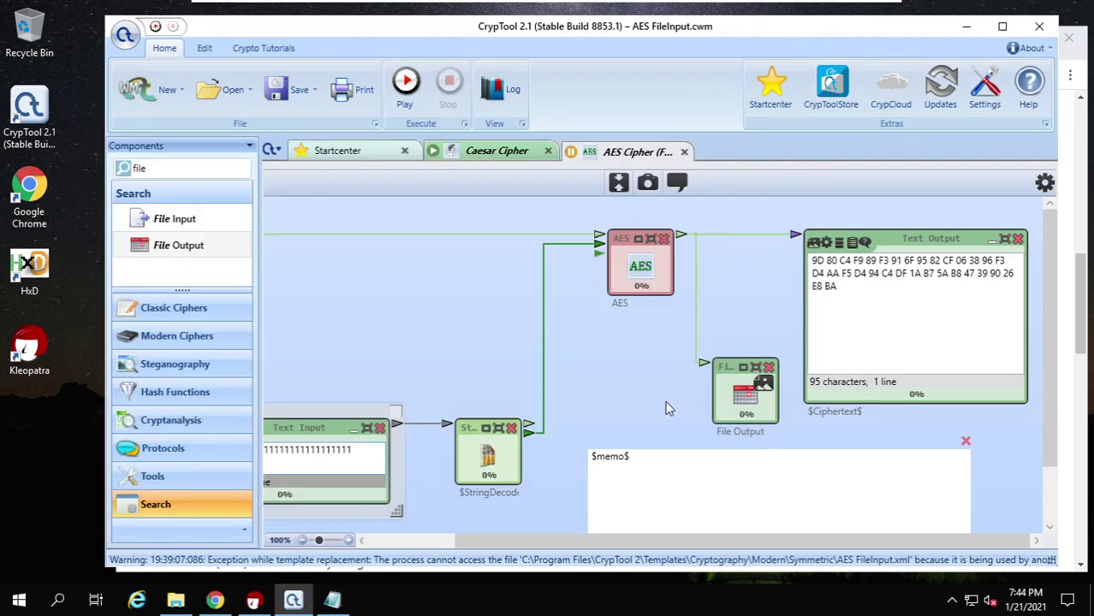
Set the AES component's action to Decrypt and collapse its settings
{"action": "left_click_drag", "start_coordinate": [561, 545], "coordinate": [445, 546]}
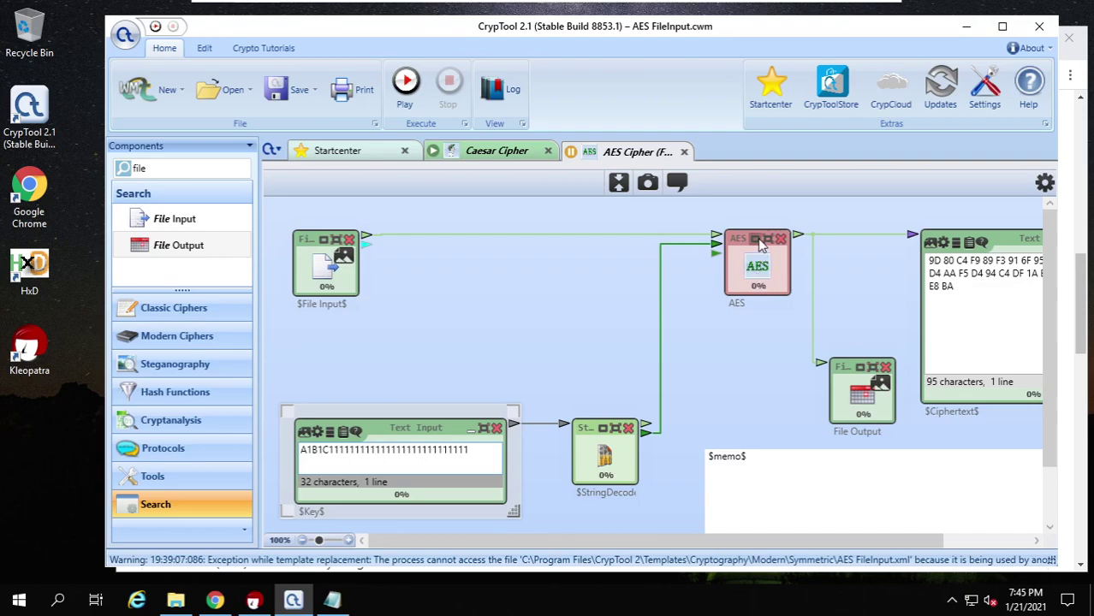
{"action": "left_click", "coordinate": [758, 241]}
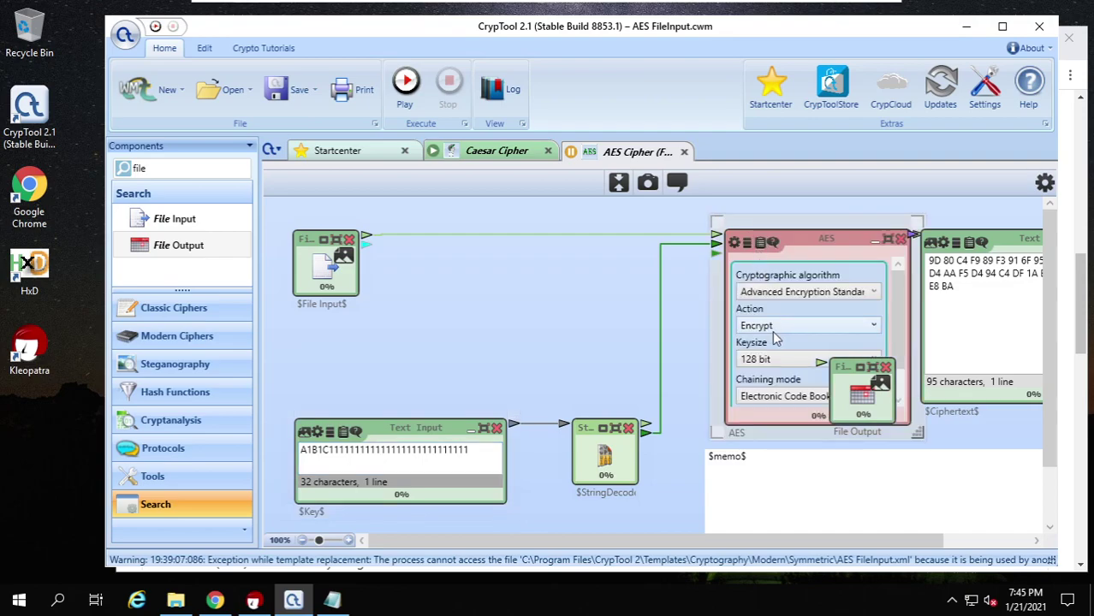
{"action": "left_click", "coordinate": [806, 327]}
{"action": "left_click", "coordinate": [770, 360]}
{"action": "left_click", "coordinate": [874, 242]}
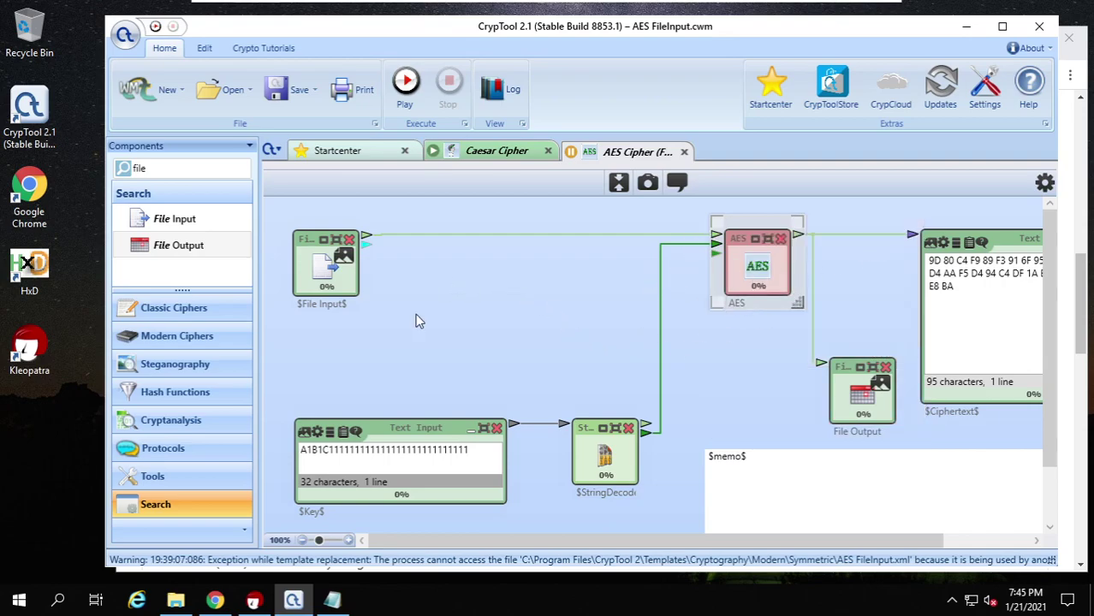
Load ciphertext1 from the lab02 folder into the File Input component and return to the workspace
{"action": "left_click", "coordinate": [325, 272]}
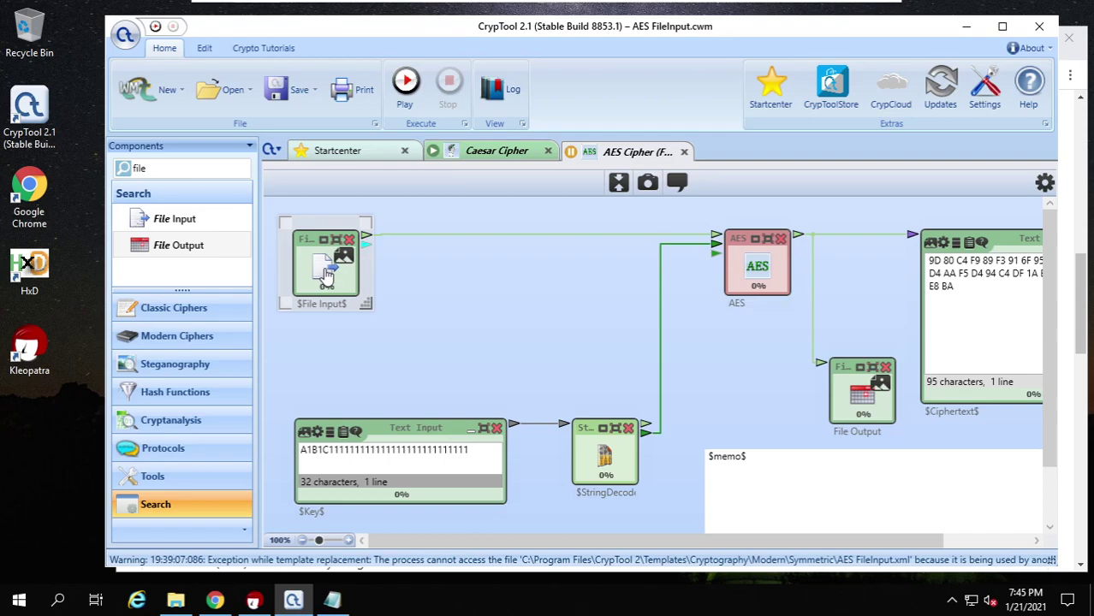
{"action": "double_click", "coordinate": [326, 272]}
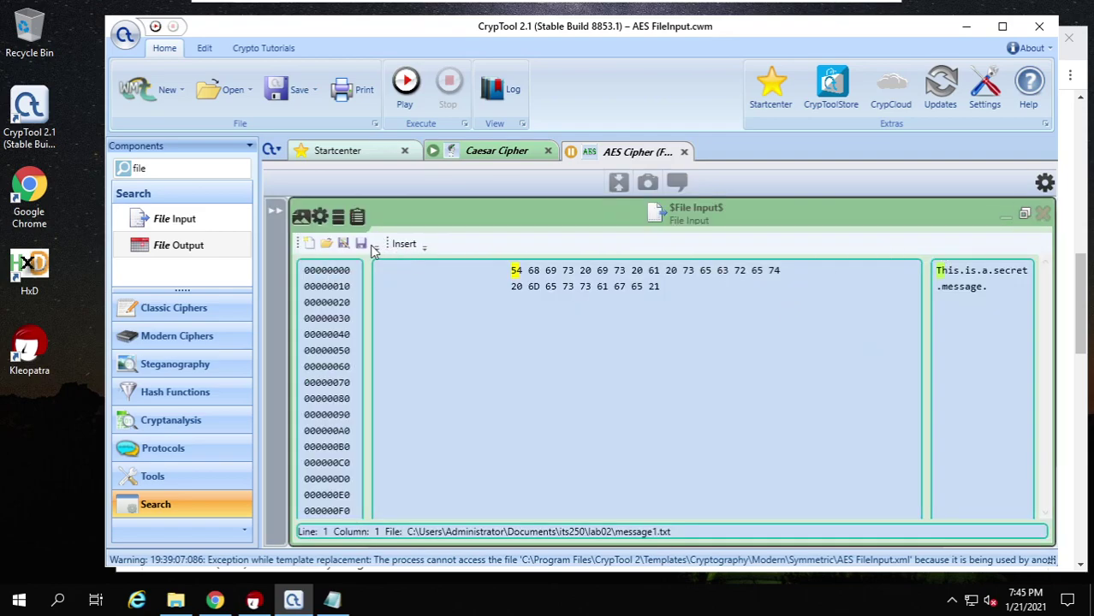
{"action": "left_click", "coordinate": [326, 245]}
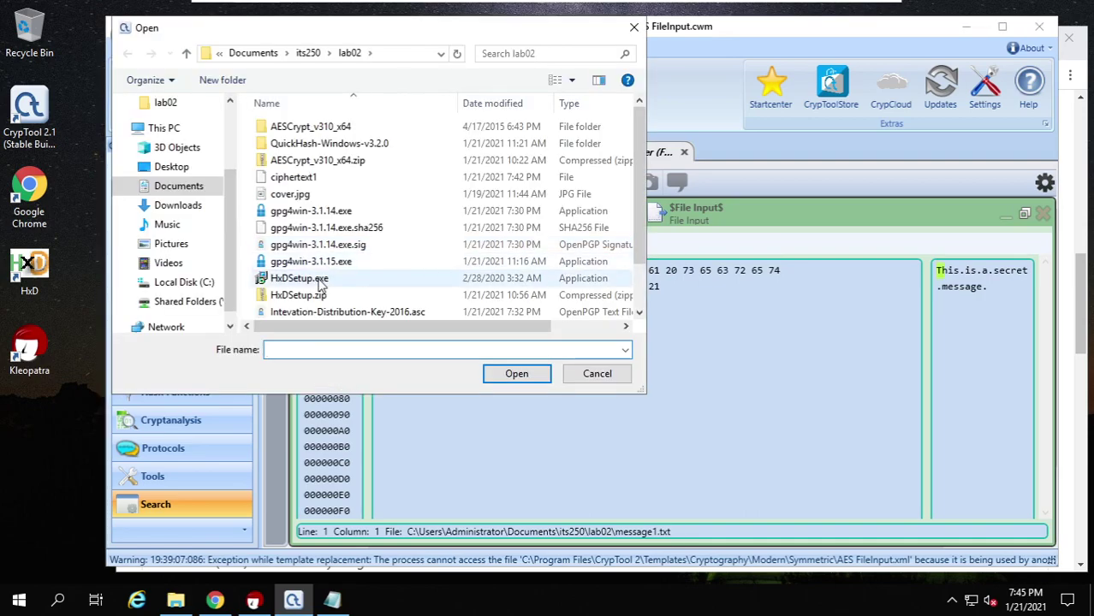
{"action": "left_click", "coordinate": [289, 177]}
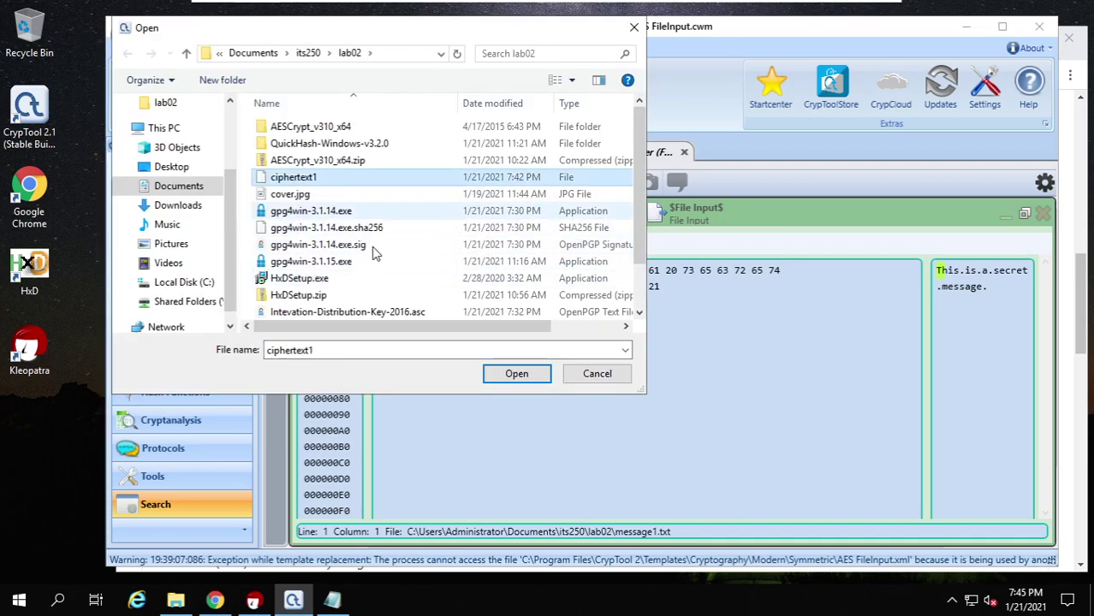
{"action": "left_click", "coordinate": [516, 374]}
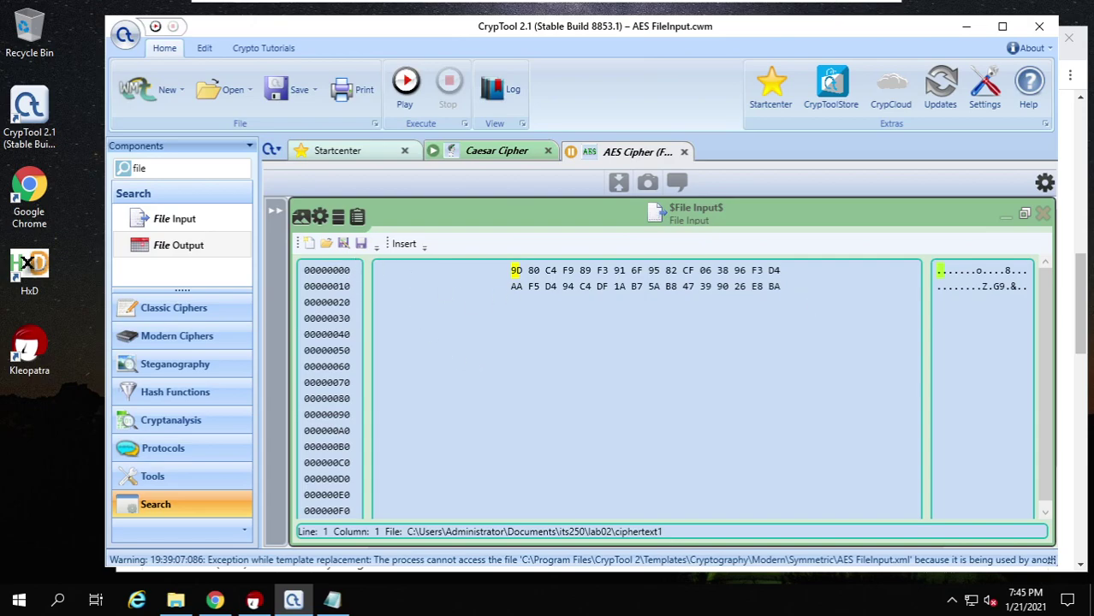
{"action": "left_click", "coordinate": [1024, 213]}
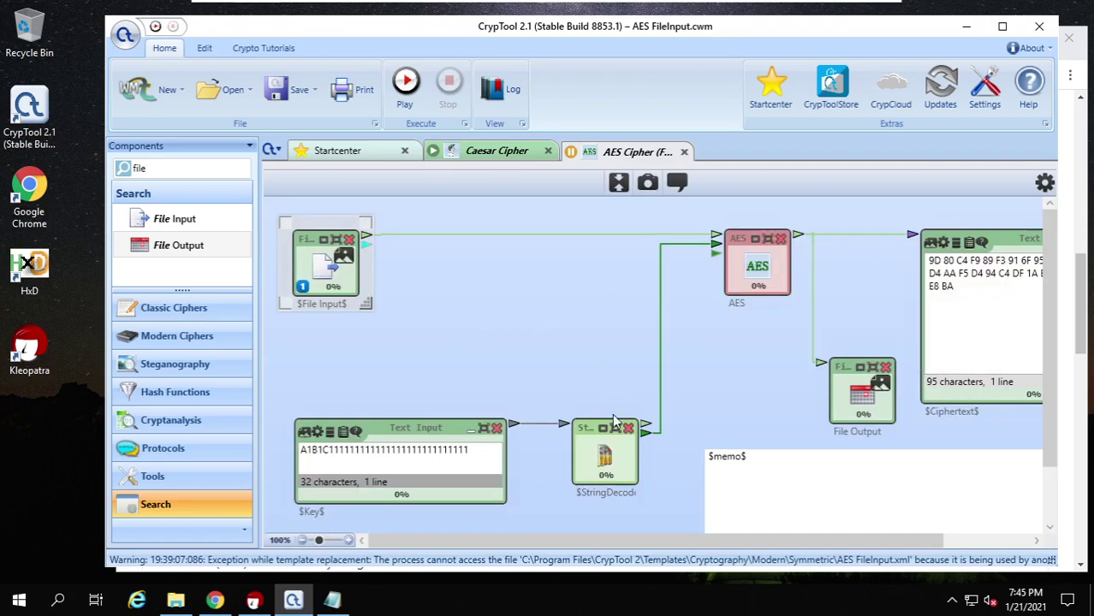
Set the File Output component to write to decrypt1.txt in the lab02 folder and collapse the component
{"action": "left_click_drag", "start_coordinate": [535, 538], "coordinate": [657, 543]}
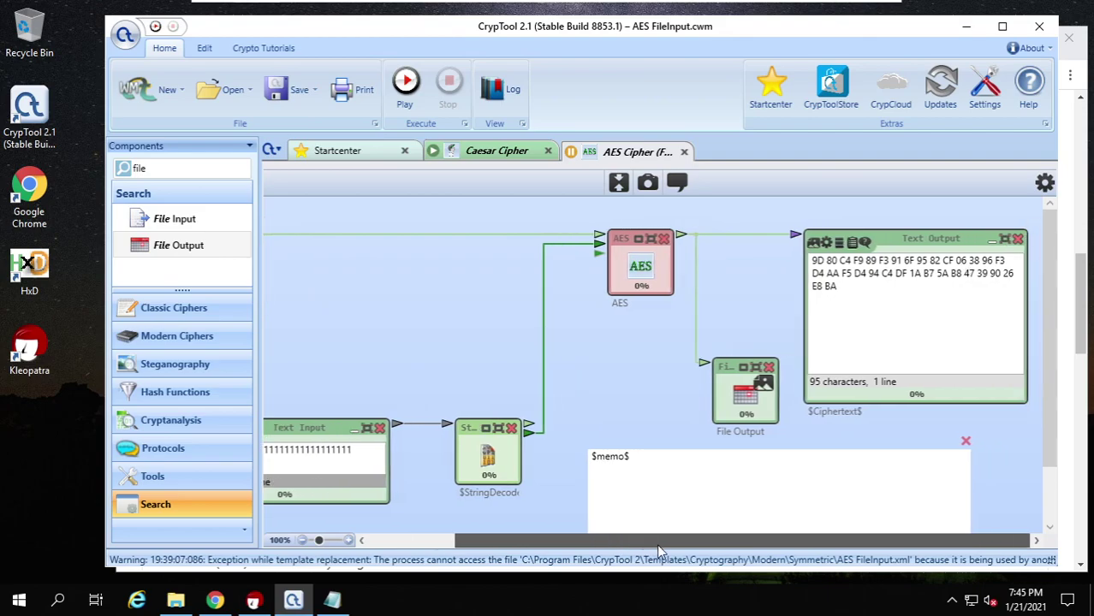
{"action": "left_click", "coordinate": [745, 397]}
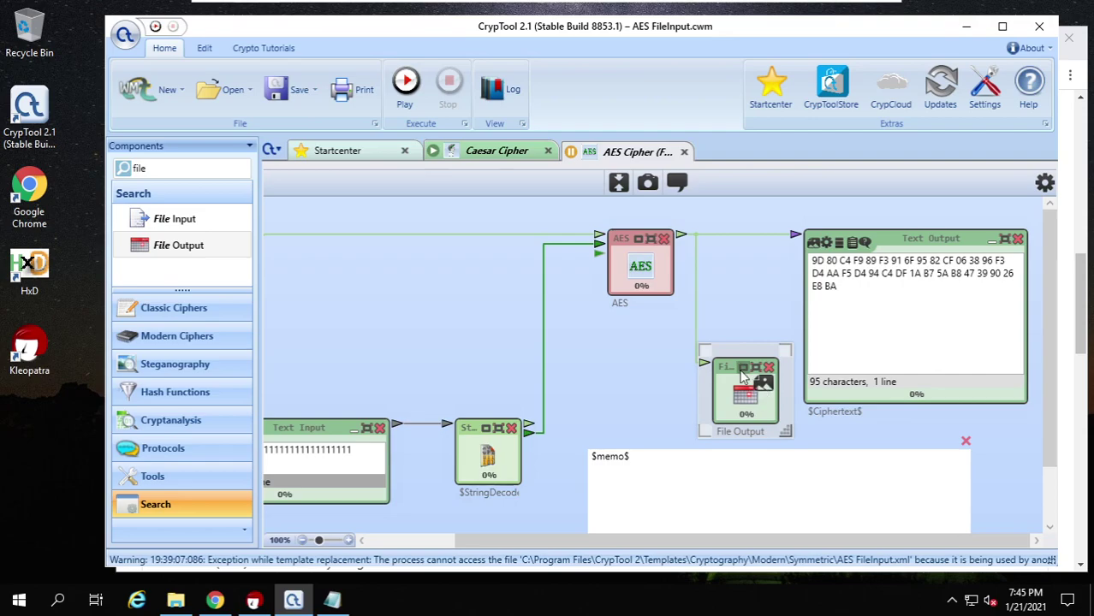
{"action": "left_click", "coordinate": [741, 370]}
{"action": "scroll", "coordinate": [781, 435], "scroll_direction": "down", "scroll_amount": 1}
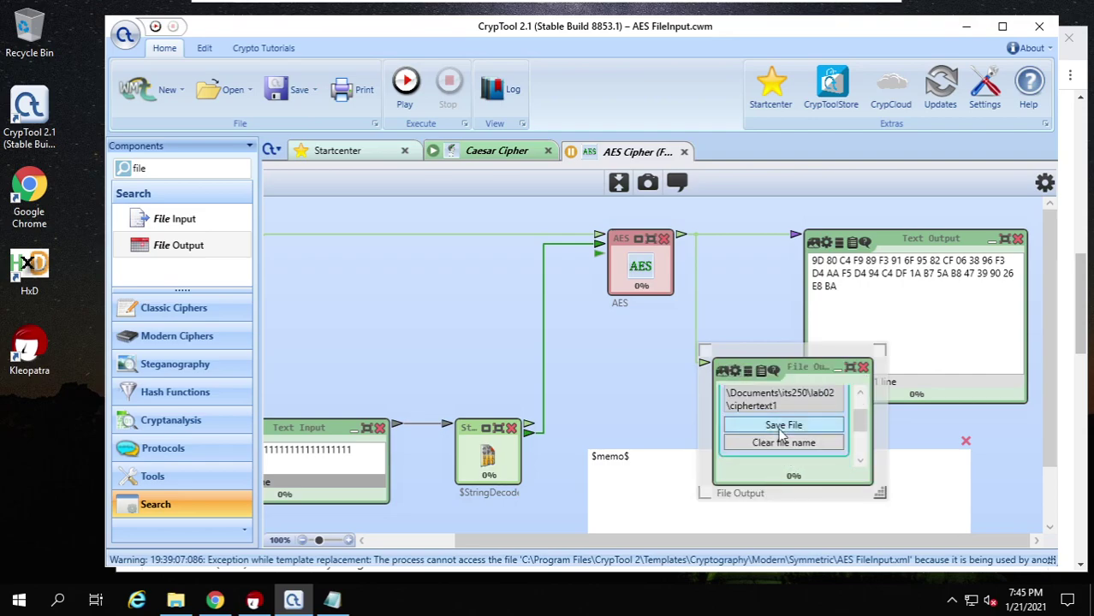
{"action": "left_click", "coordinate": [783, 428]}
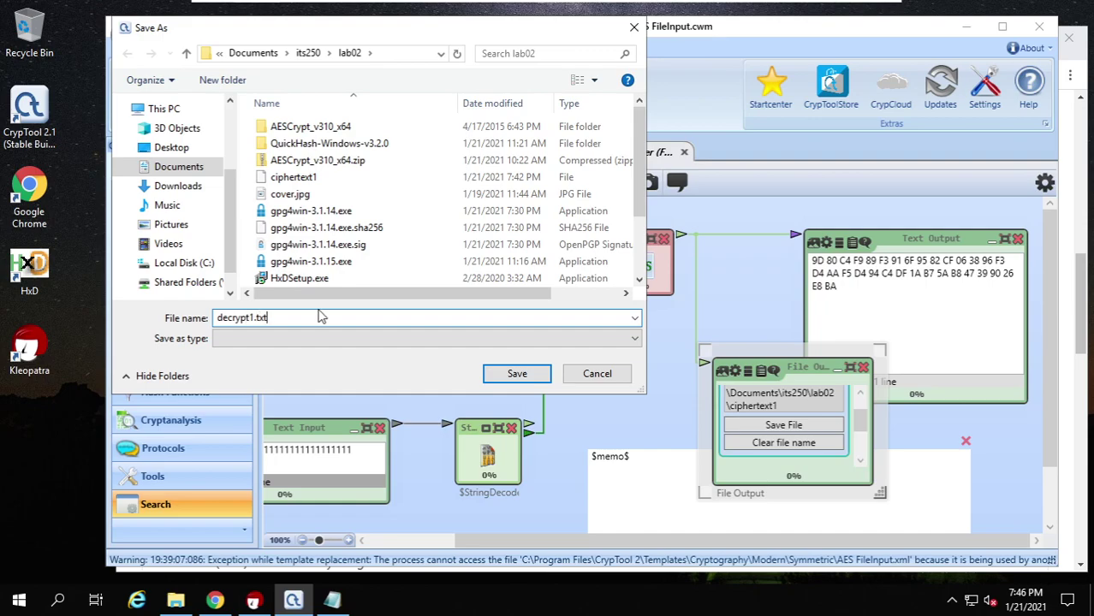
{"action": "left_click", "coordinate": [518, 374]}
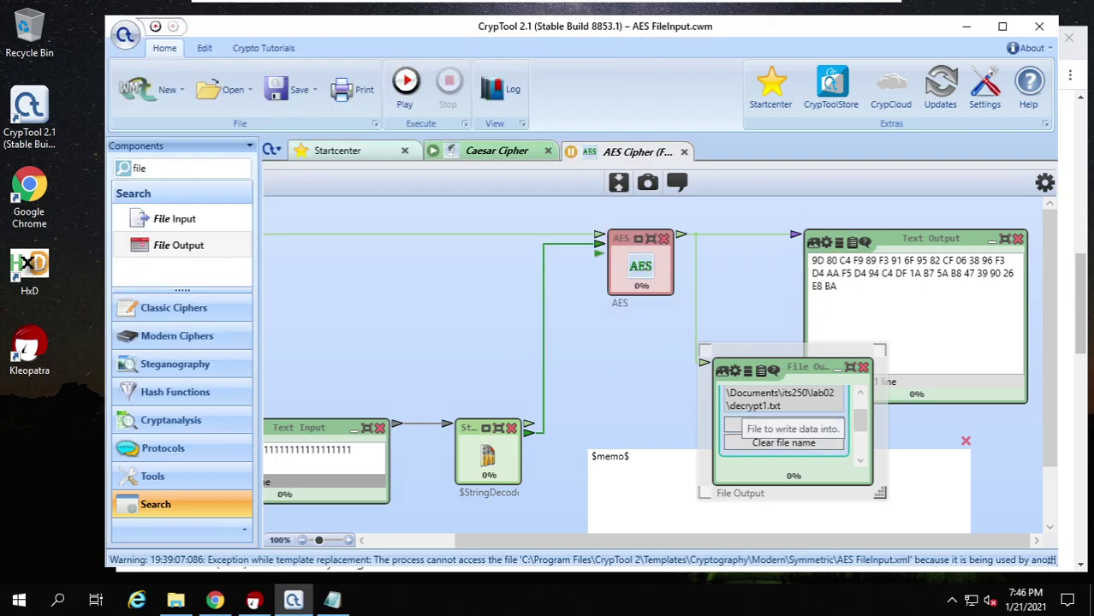
{"action": "left_click", "coordinate": [838, 367]}
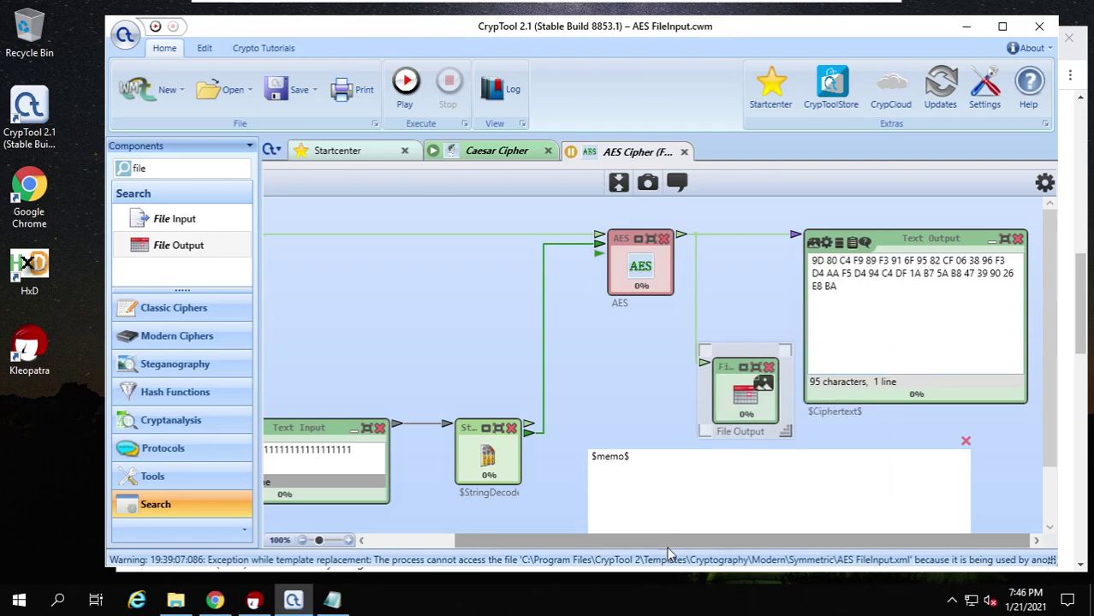
Run the AES decryption workspace and inspect the decrypted bytes in Text Output
{"action": "left_click_drag", "start_coordinate": [667, 545], "coordinate": [652, 544]}
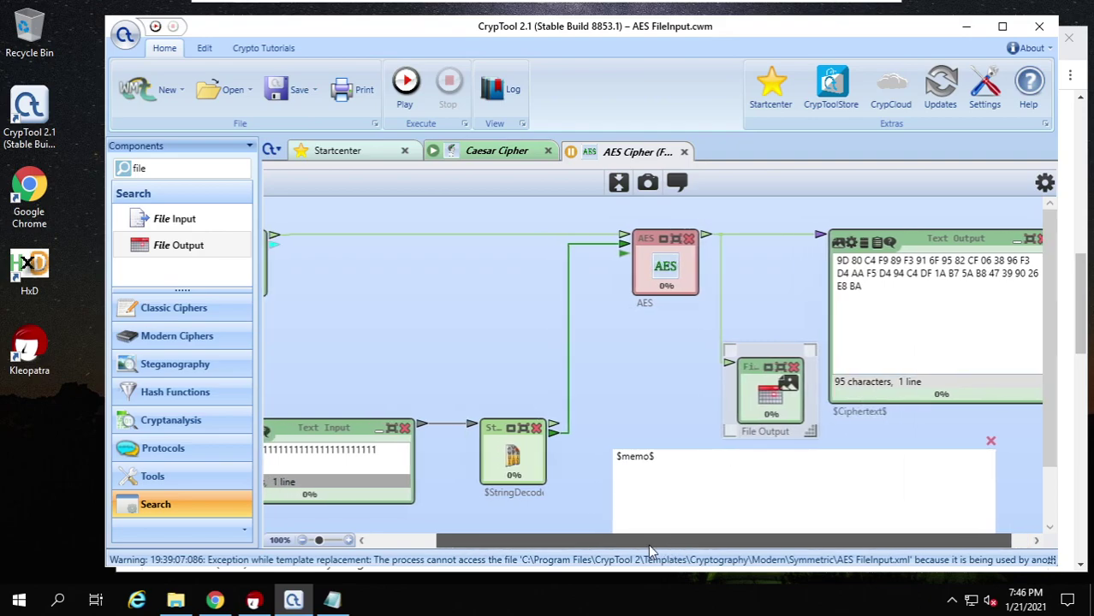
{"action": "left_click_drag", "start_coordinate": [649, 545], "coordinate": [518, 557]}
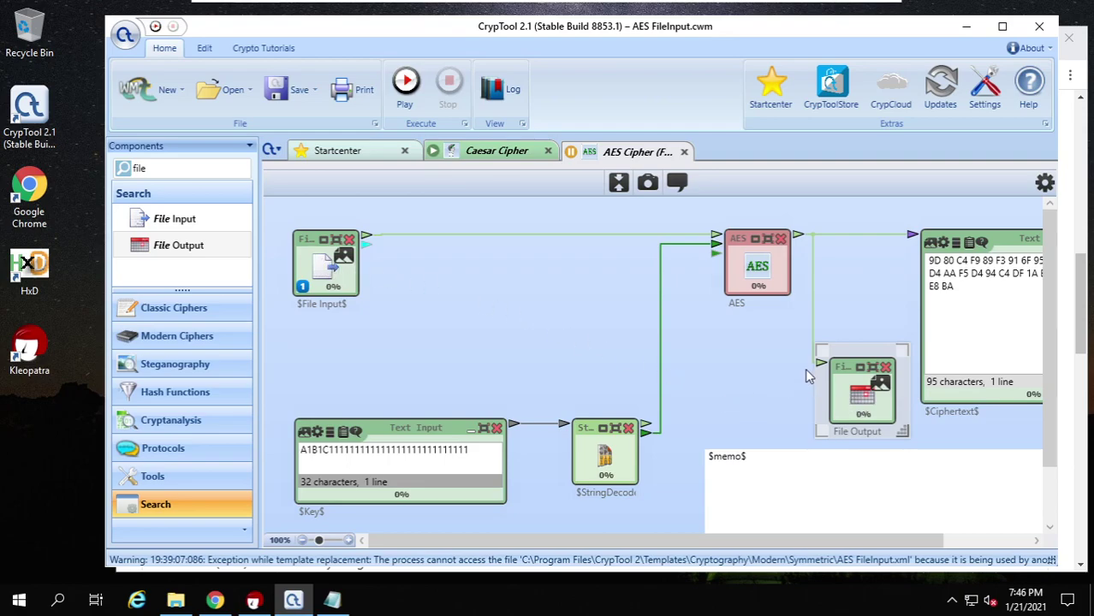
{"action": "left_click", "coordinate": [406, 80]}
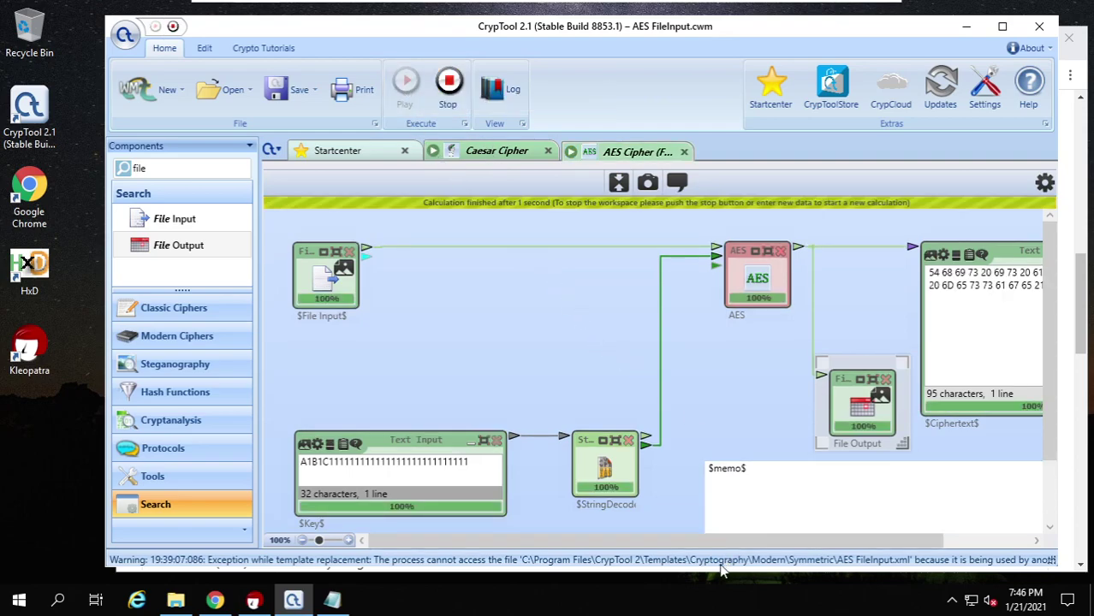
{"action": "left_click_drag", "start_coordinate": [708, 542], "coordinate": [803, 550]}
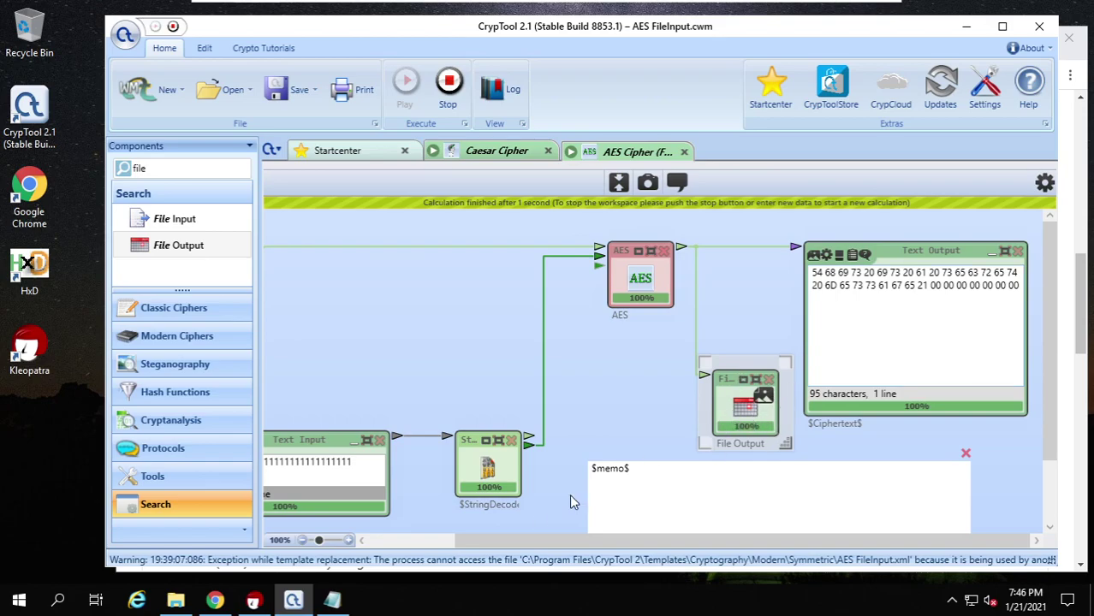
Open decrypt1.txt from the lab02 folder, read the decrypted message, and put the file and folder windows away
{"action": "left_click", "coordinate": [175, 601]}
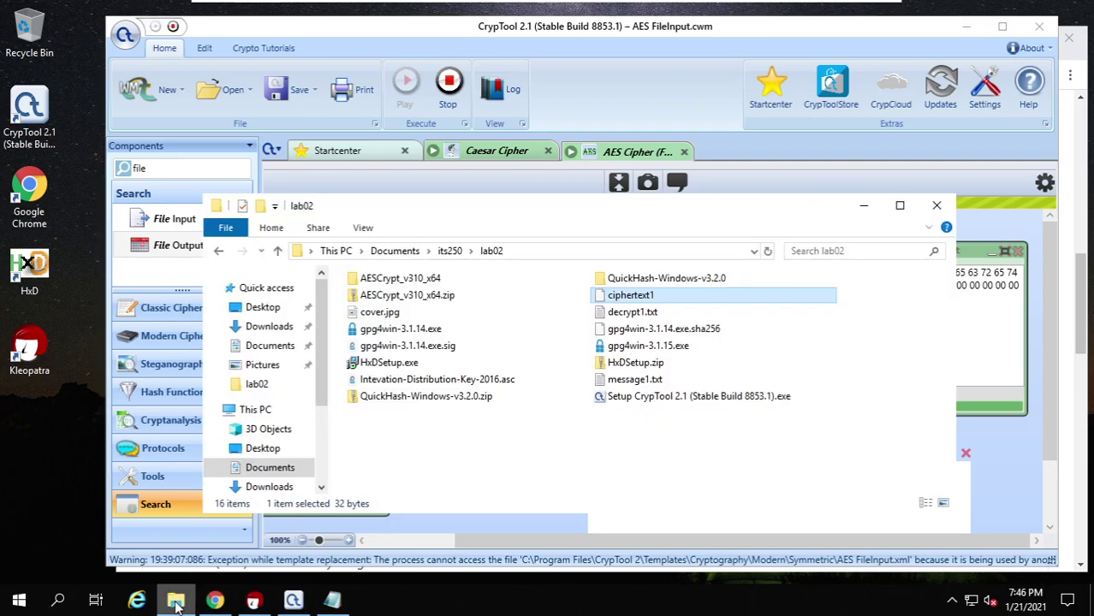
{"action": "left_click", "coordinate": [642, 314]}
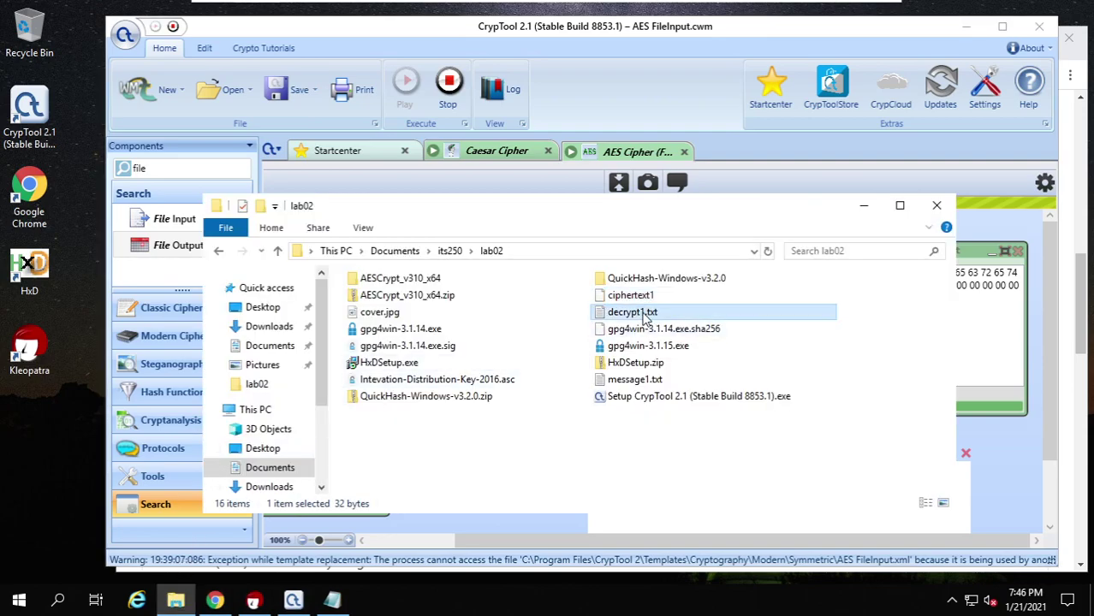
{"action": "double_click", "coordinate": [646, 314]}
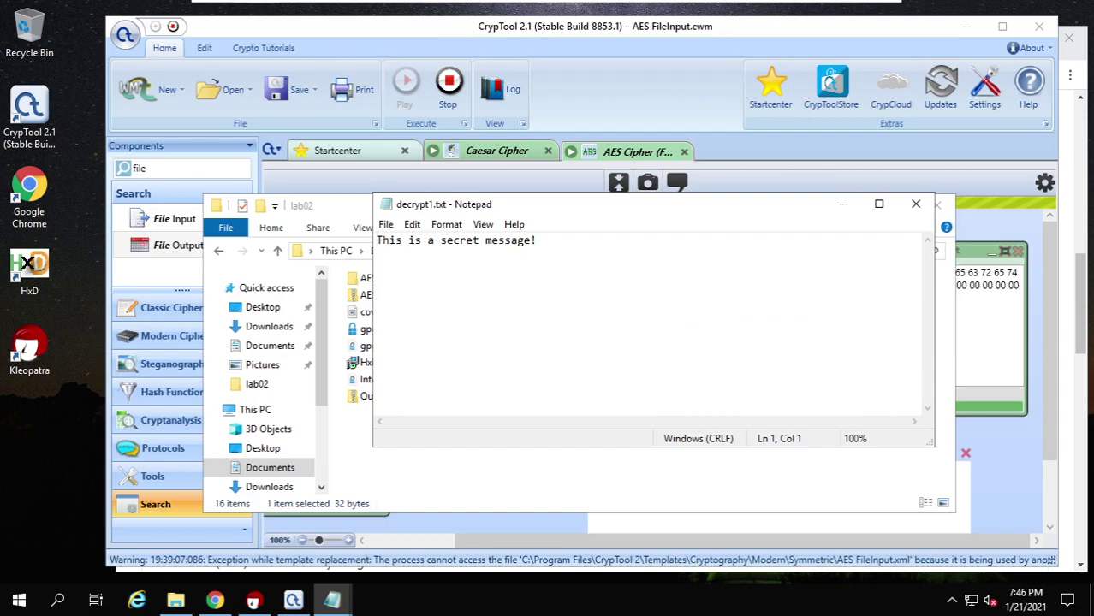
{"action": "key", "text": "End"}
{"action": "left_click", "coordinate": [915, 205]}
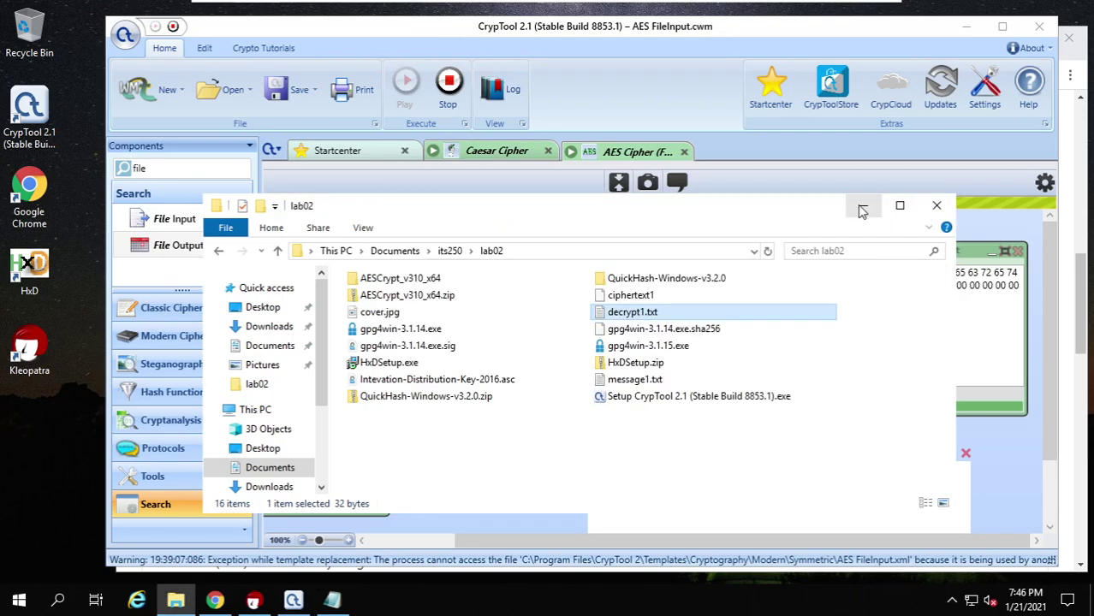
{"action": "left_click", "coordinate": [858, 206]}
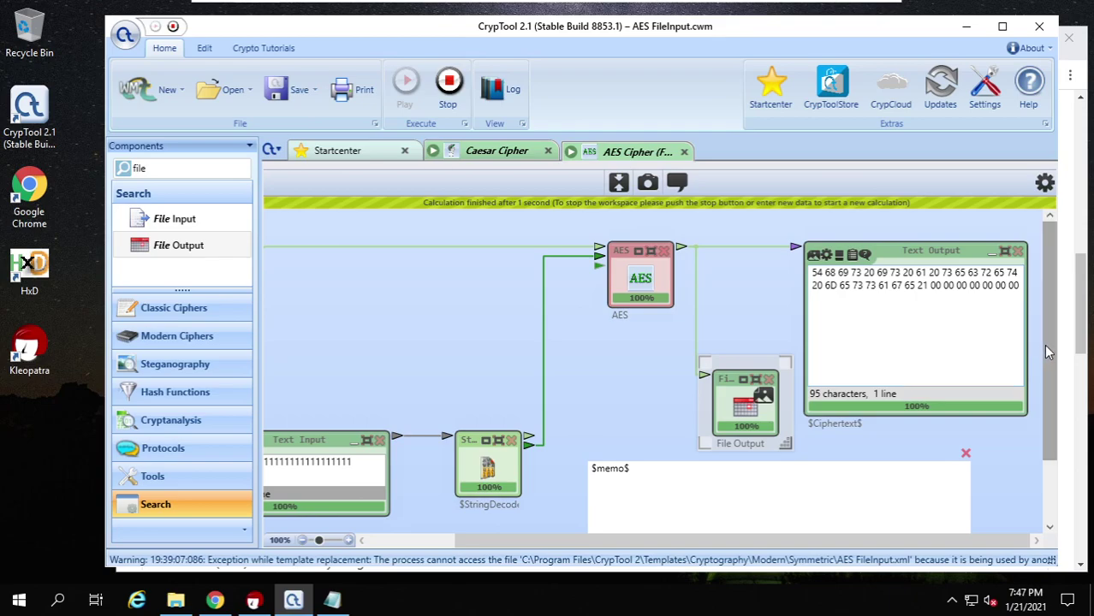
Look over the AES workspace and switch to Chrome to check the lab02 instructions on GitHub
{"action": "left_click_drag", "start_coordinate": [1043, 344], "coordinate": [1045, 372]}
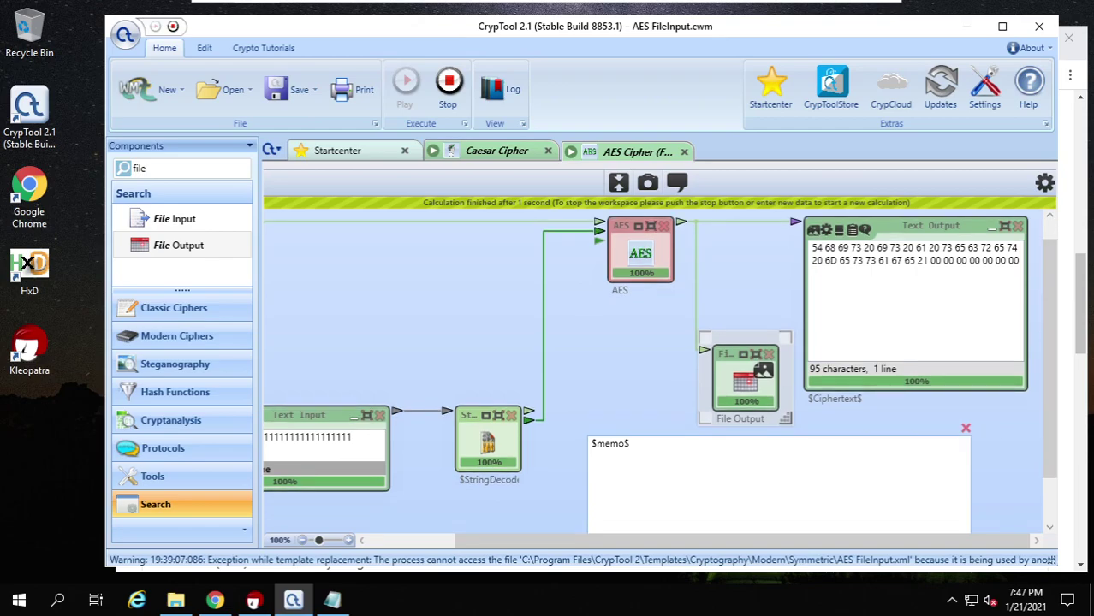
{"action": "left_click_drag", "start_coordinate": [714, 548], "coordinate": [686, 546]}
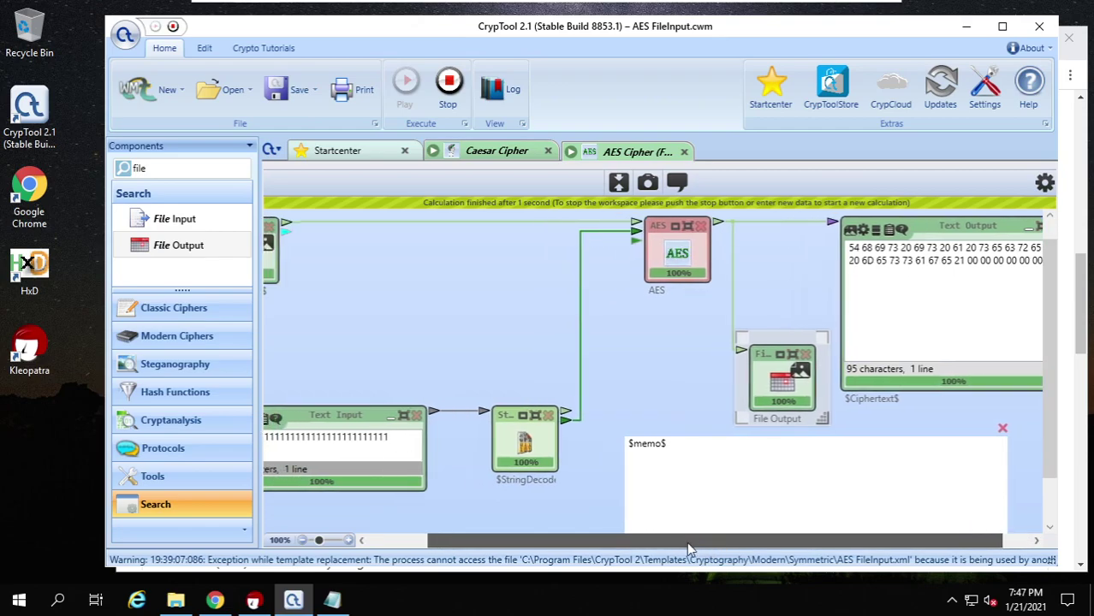
{"action": "left_click", "coordinate": [215, 601]}
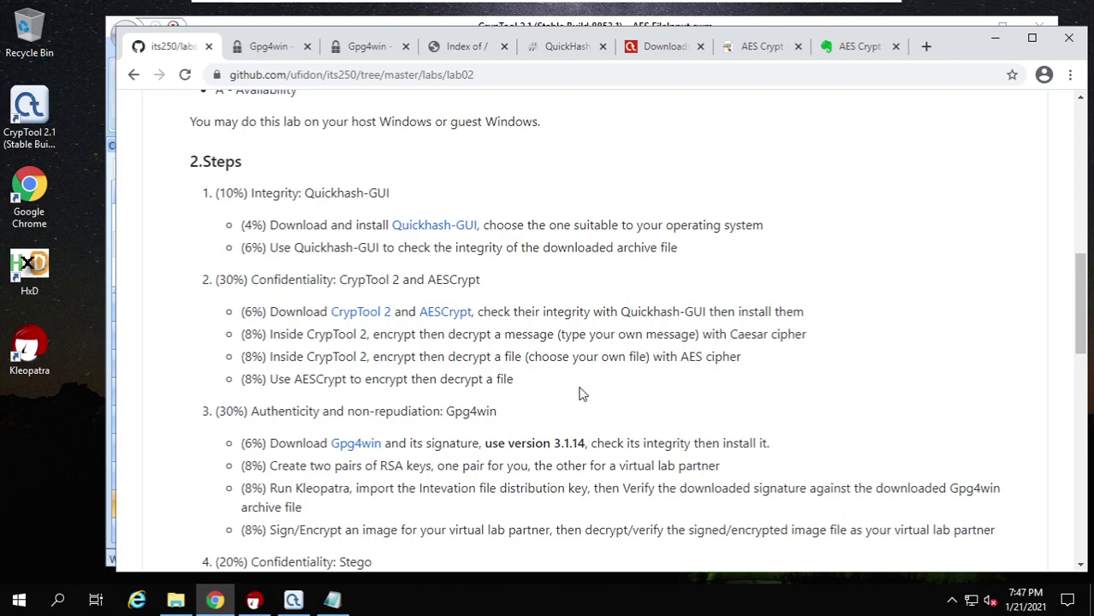
Close the untitled Notepad document containing the ciphertext sentence without saving its changes
{"action": "left_click_drag", "start_coordinate": [276, 379], "coordinate": [337, 392]}
{"action": "left_click", "coordinate": [337, 392]}
{"action": "left_click", "coordinate": [331, 602]}
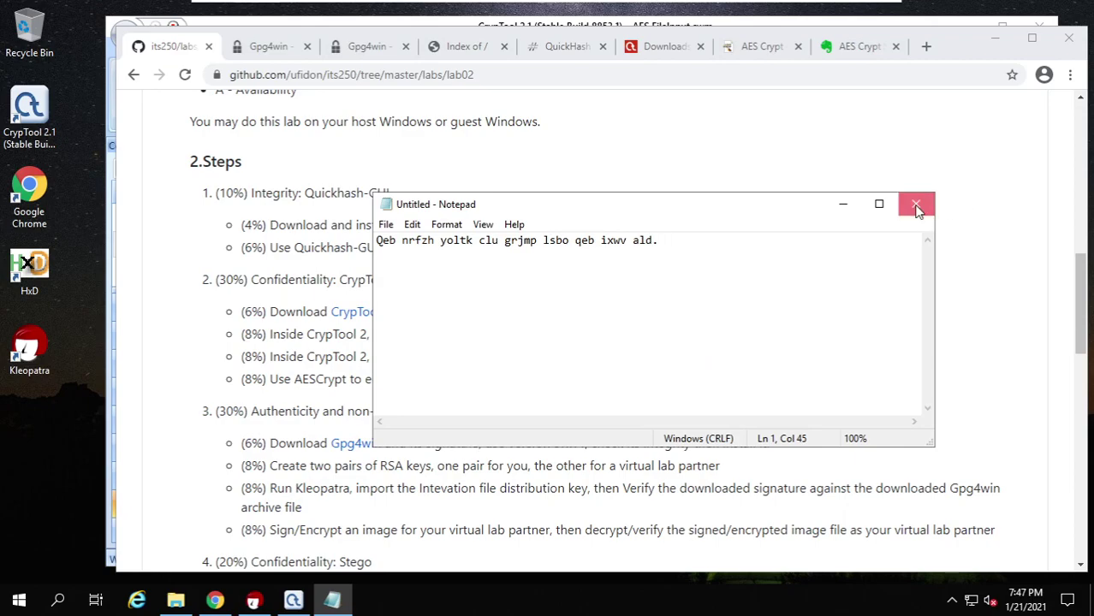
{"action": "left_click", "coordinate": [917, 206]}
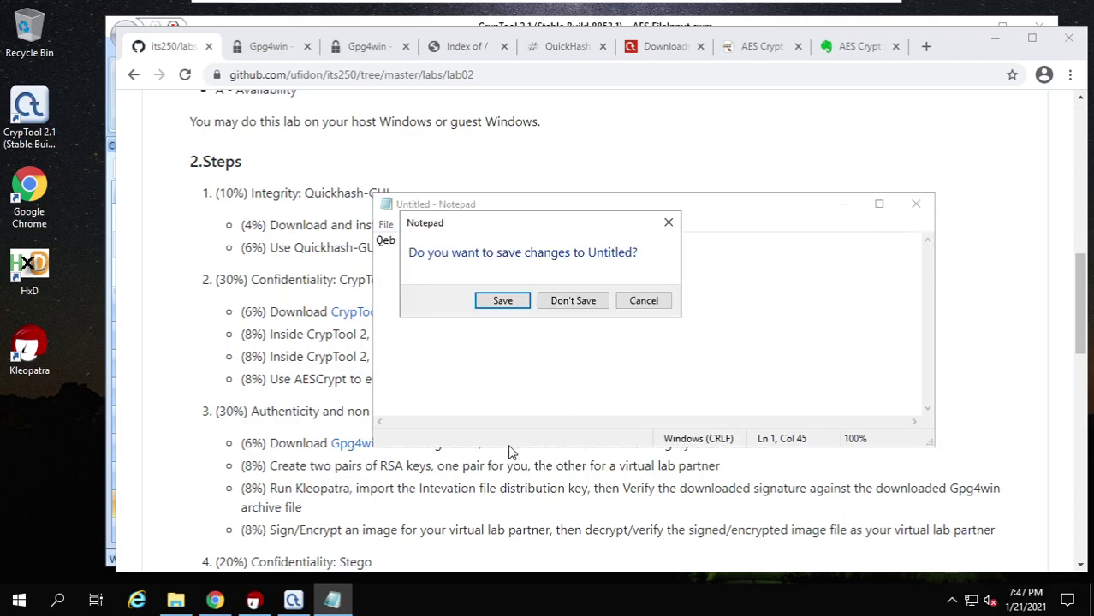
{"action": "left_click", "coordinate": [561, 302]}
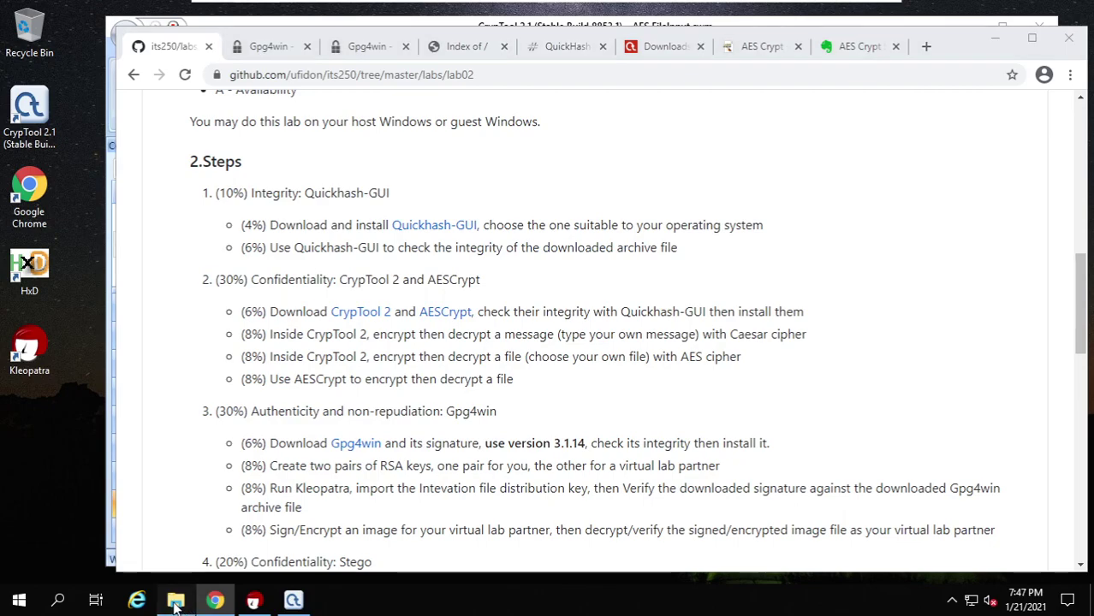
Make a duplicate of message1.txt inside the its250\lab02 documents folder
{"action": "left_click", "coordinate": [175, 602]}
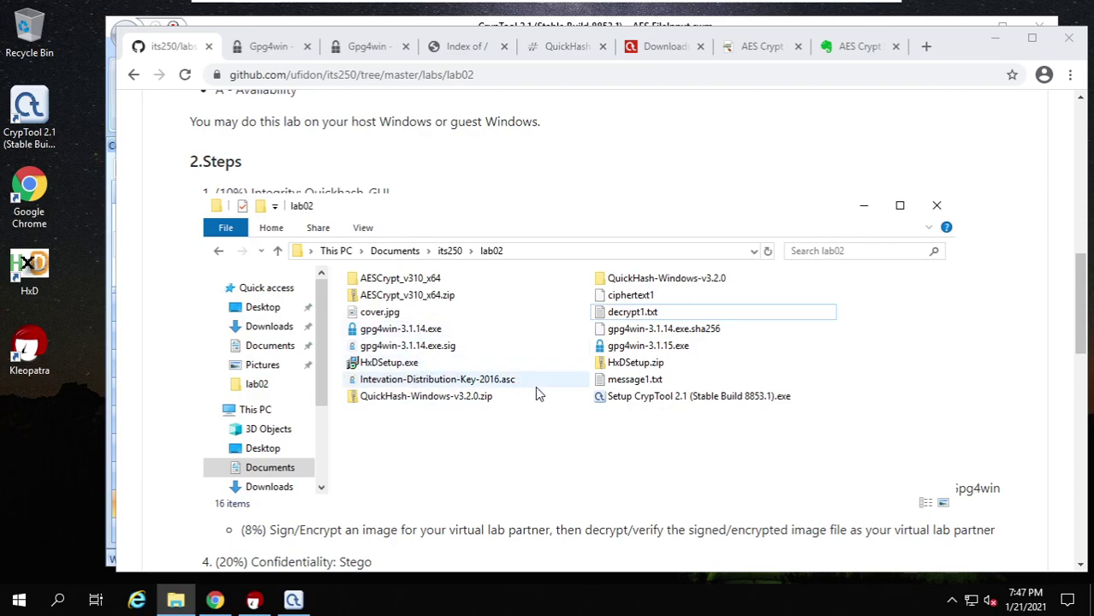
{"action": "left_click", "coordinate": [606, 383]}
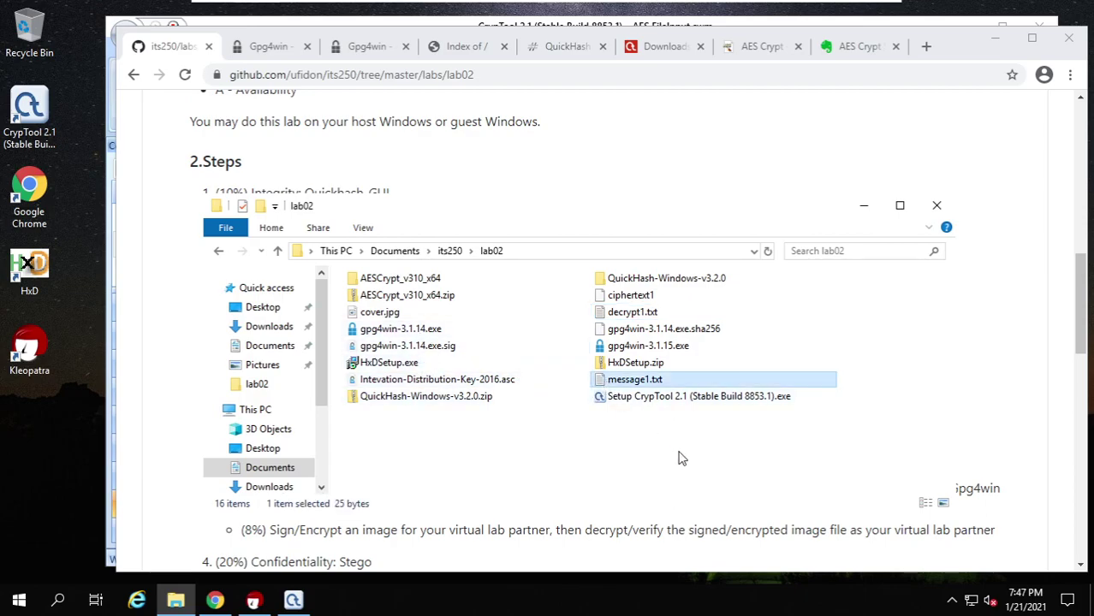
{"action": "key", "text": "ctrl+c"}
{"action": "key", "text": "ctrl+v"}
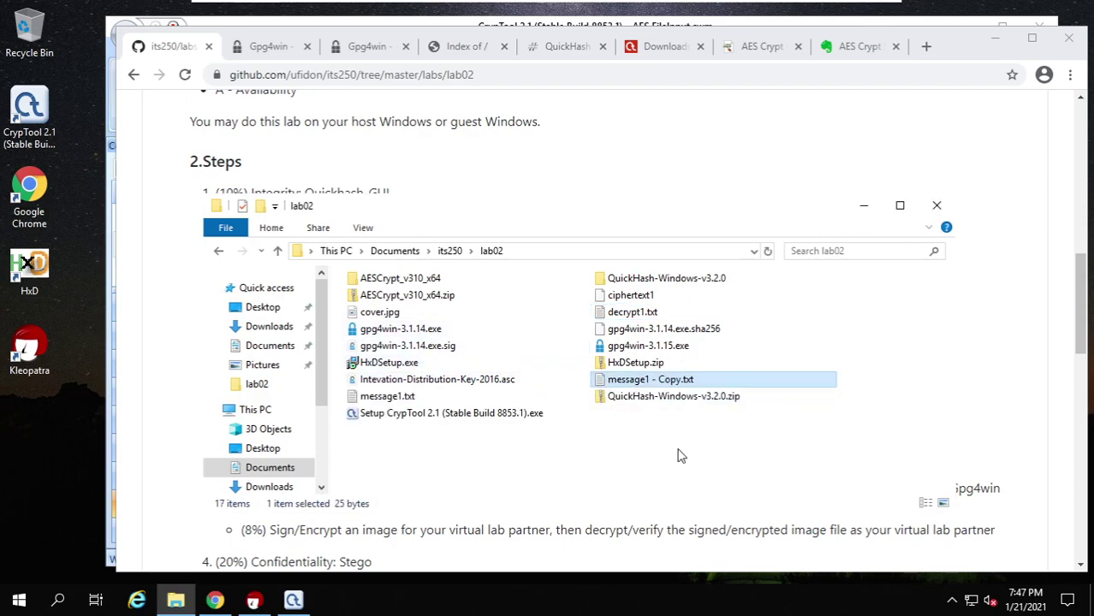
Rename the duplicated message1 file as message2.txt
{"action": "right_click", "coordinate": [633, 386]}
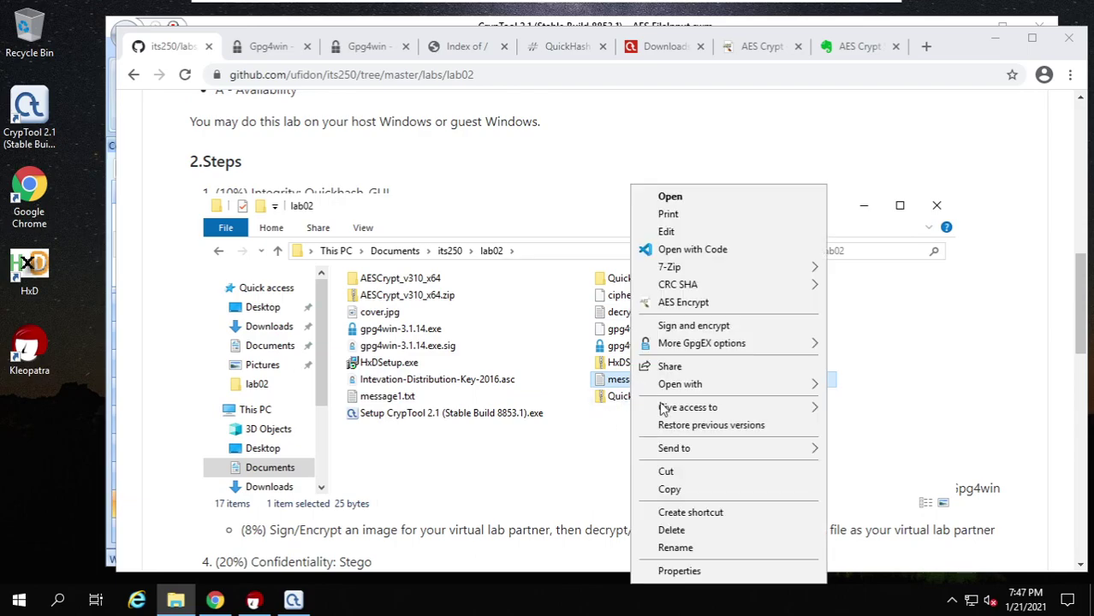
{"action": "left_click", "coordinate": [694, 548]}
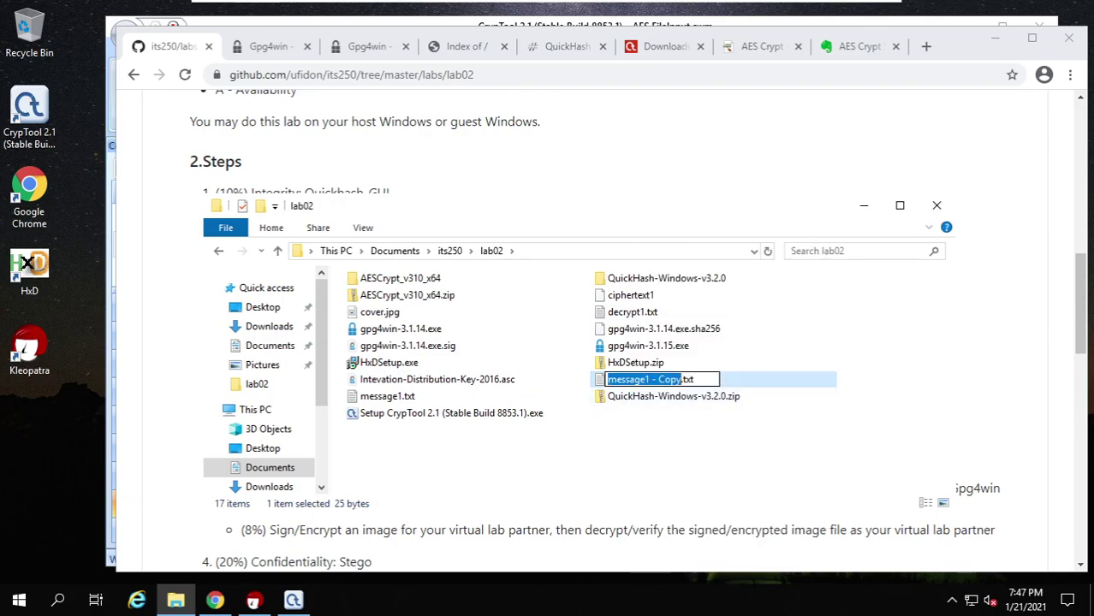
{"action": "key", "text": "Right"}
{"action": "key", "text": "BackSpace"}
{"action": "key", "text": "BackSpace"}
{"action": "key", "text": "BackSpace"}
{"action": "key", "text": "BackSpace"}
{"action": "key", "text": "BackSpace"}
{"action": "key", "text": "BackSpace"}
{"action": "key", "text": "BackSpace"}
{"action": "key", "text": "BackSpace"}
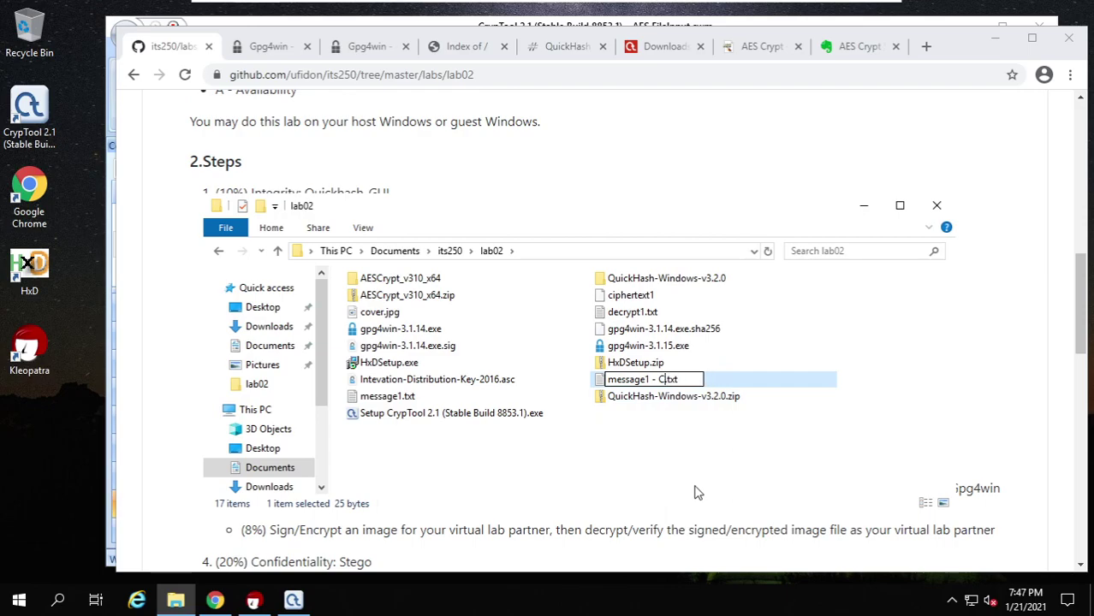
{"action": "type", "text": "2"}
{"action": "key", "text": "Return"}
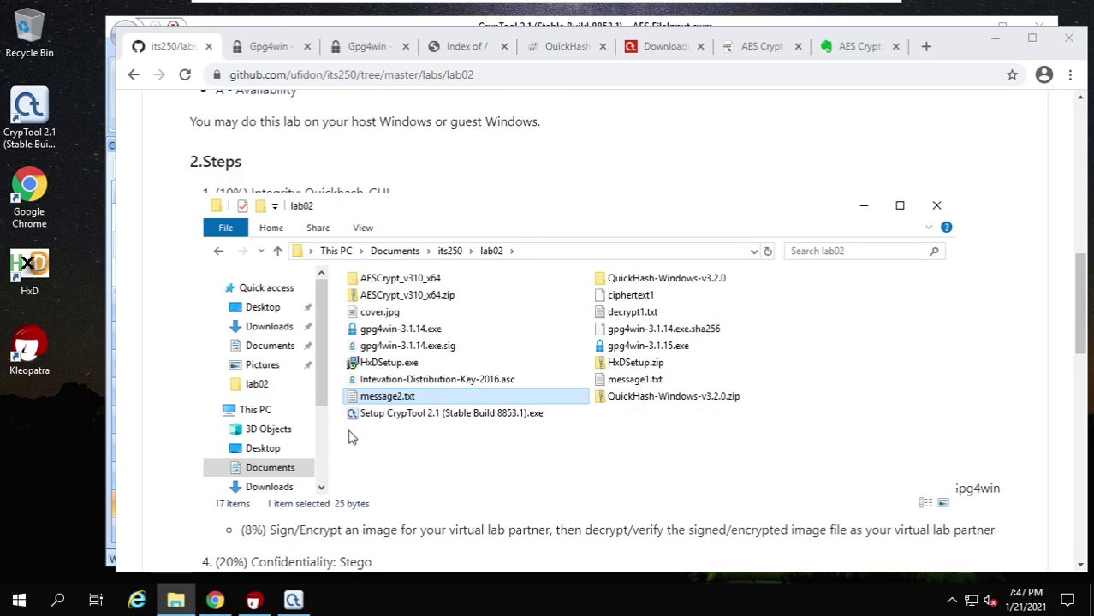
Encrypt message2.txt with AES Encrypt, entering and confirming the encryption password
{"action": "right_click", "coordinate": [373, 404]}
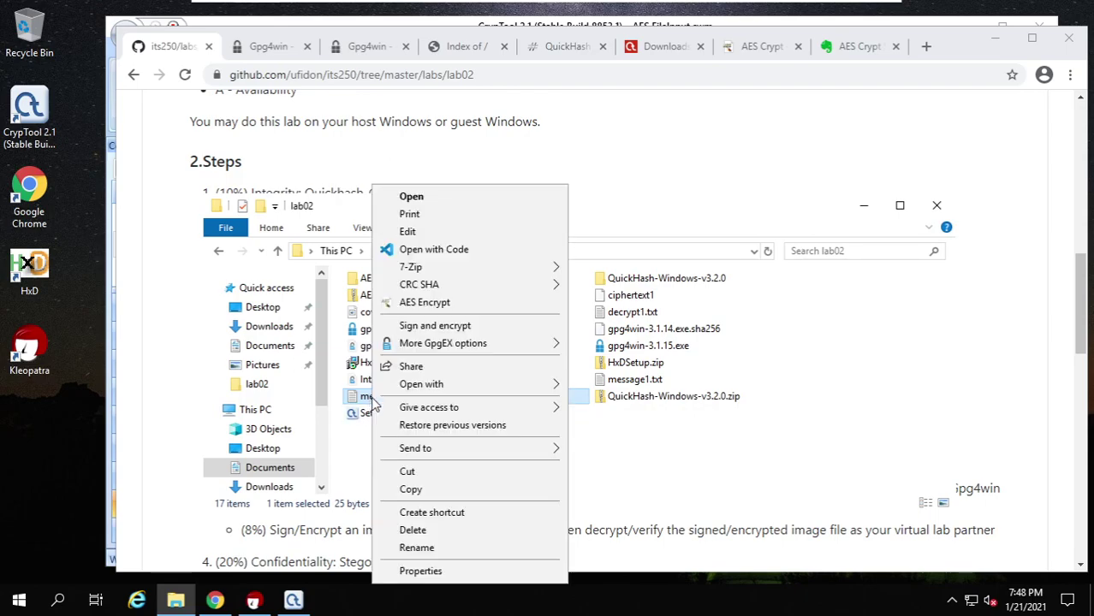
{"action": "left_click", "coordinate": [425, 304]}
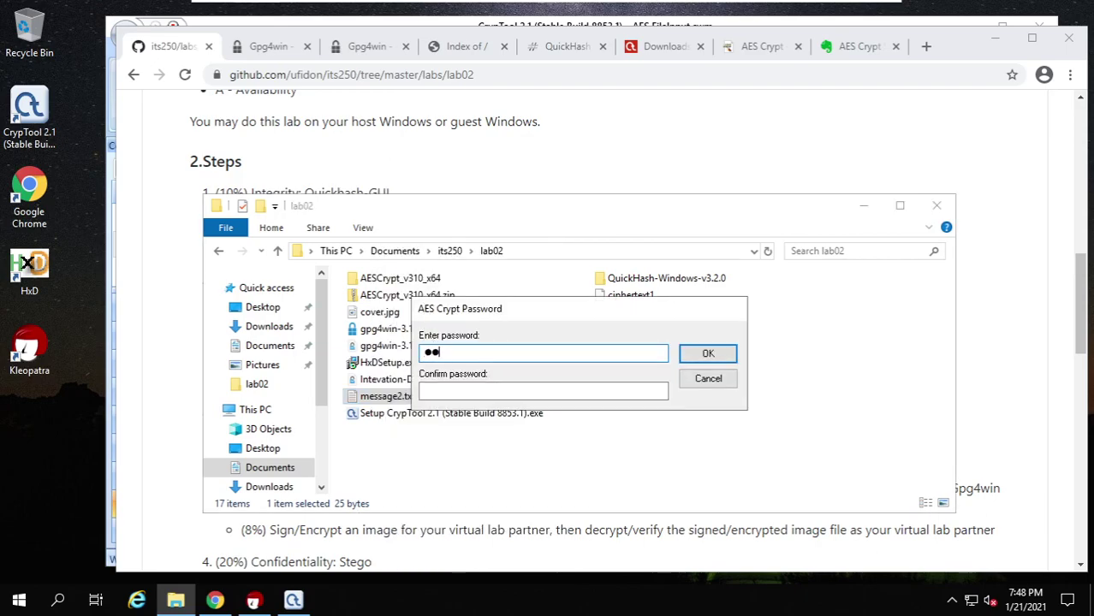
{"action": "key", "text": "Tab"}
{"action": "type", "text": "1"}
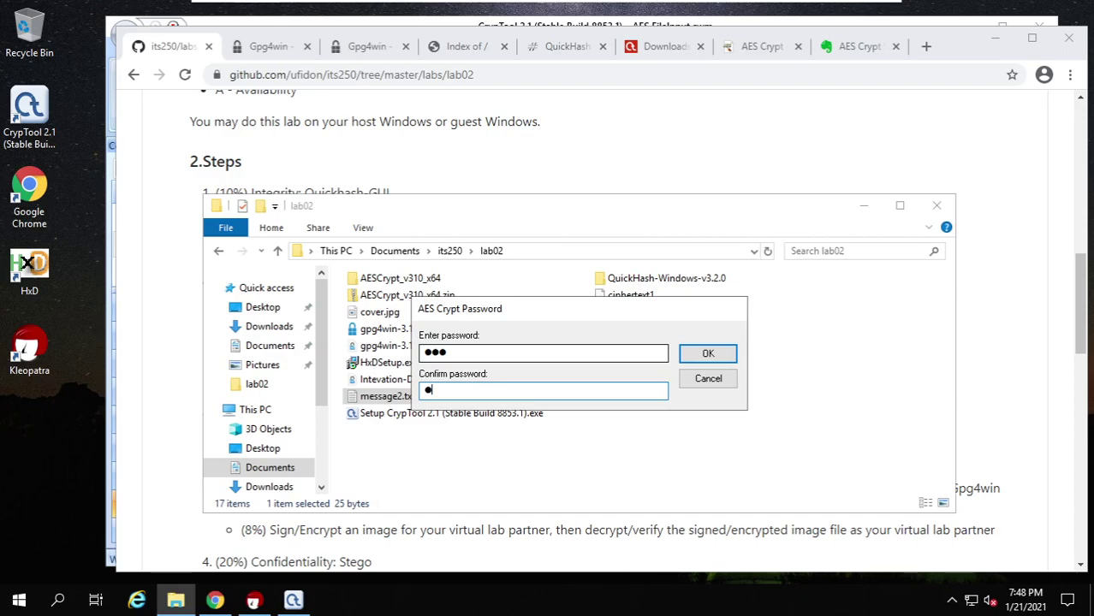
{"action": "left_click", "coordinate": [708, 358]}
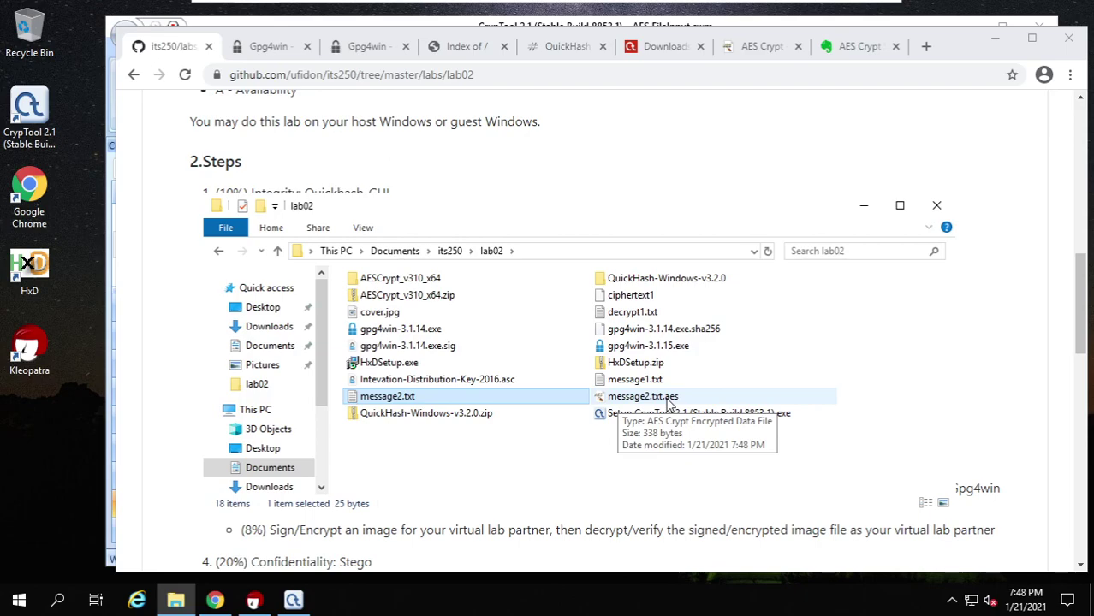
Launch HxD and open message2.txt.aes in it to inspect the encrypted file's bytes, then minimize HxD
{"action": "right_click", "coordinate": [669, 404]}
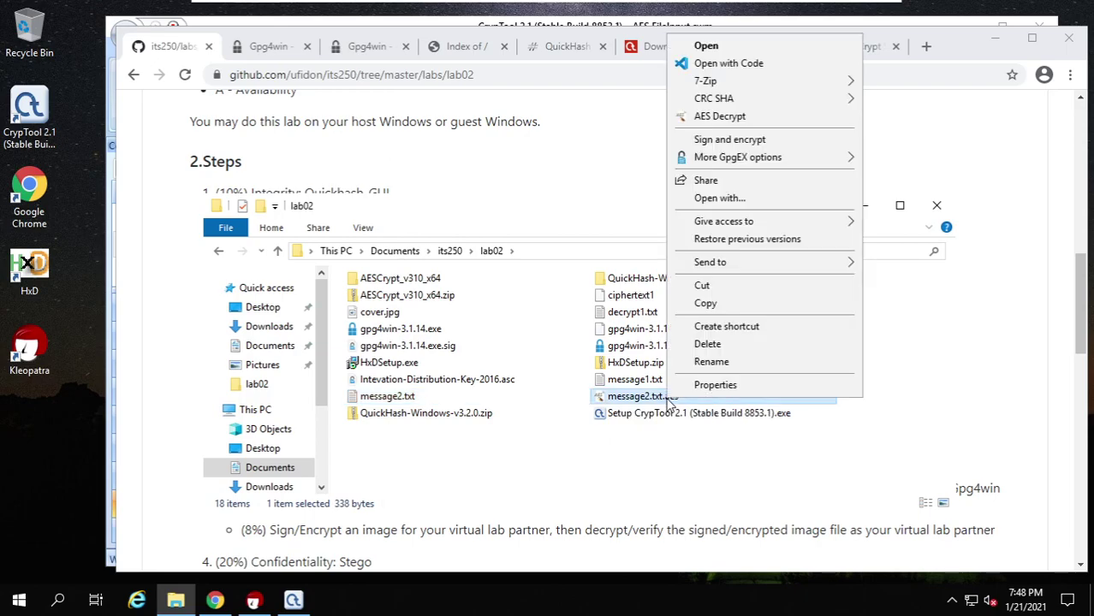
{"action": "left_click", "coordinate": [562, 489]}
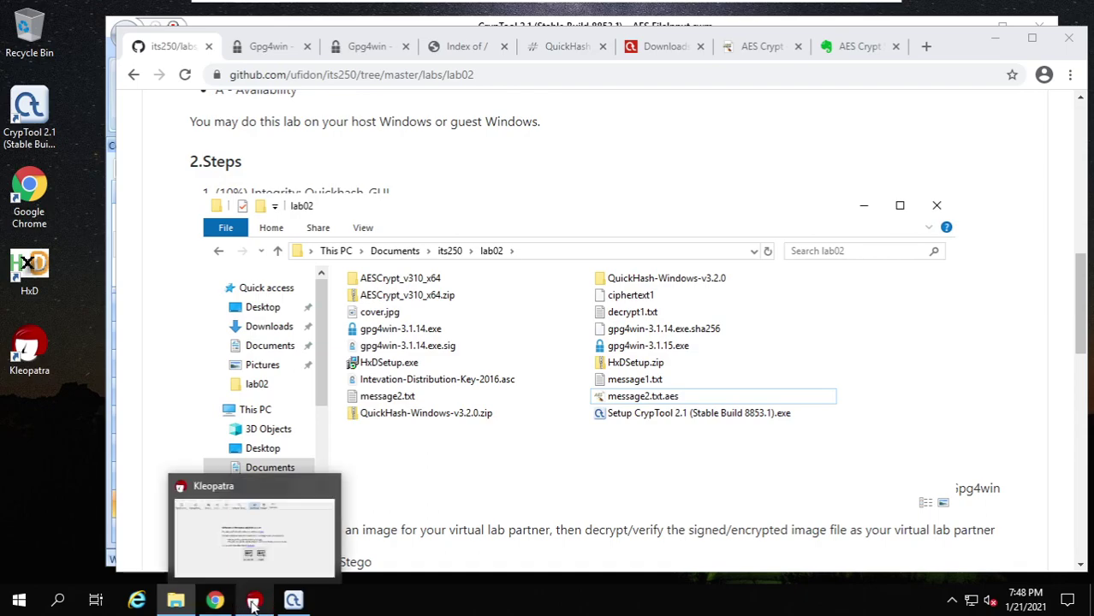
{"action": "double_click", "coordinate": [25, 267]}
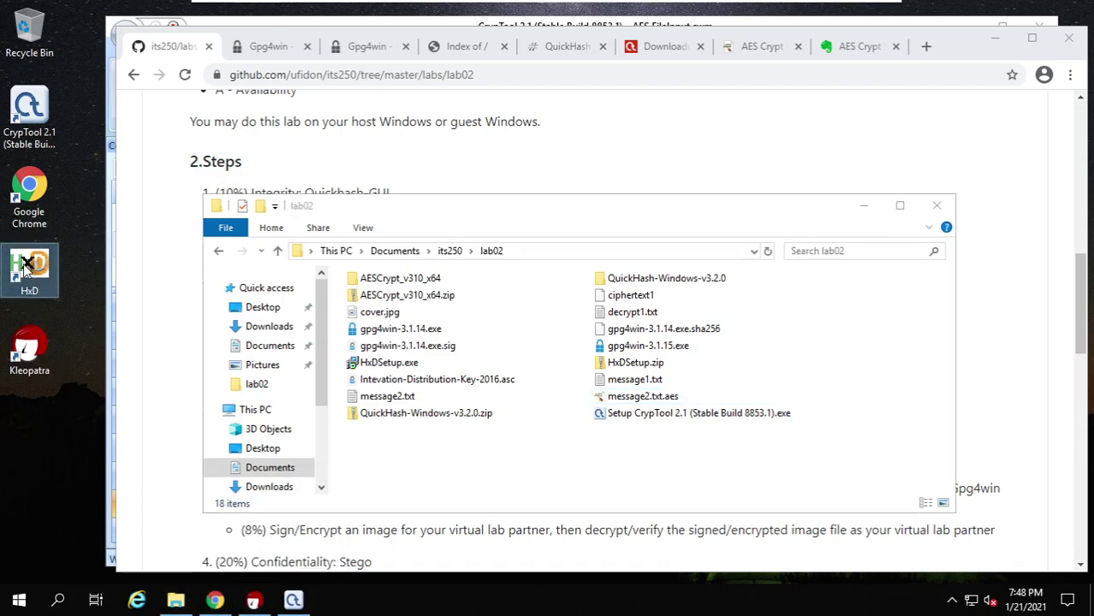
{"action": "left_click", "coordinate": [821, 246]}
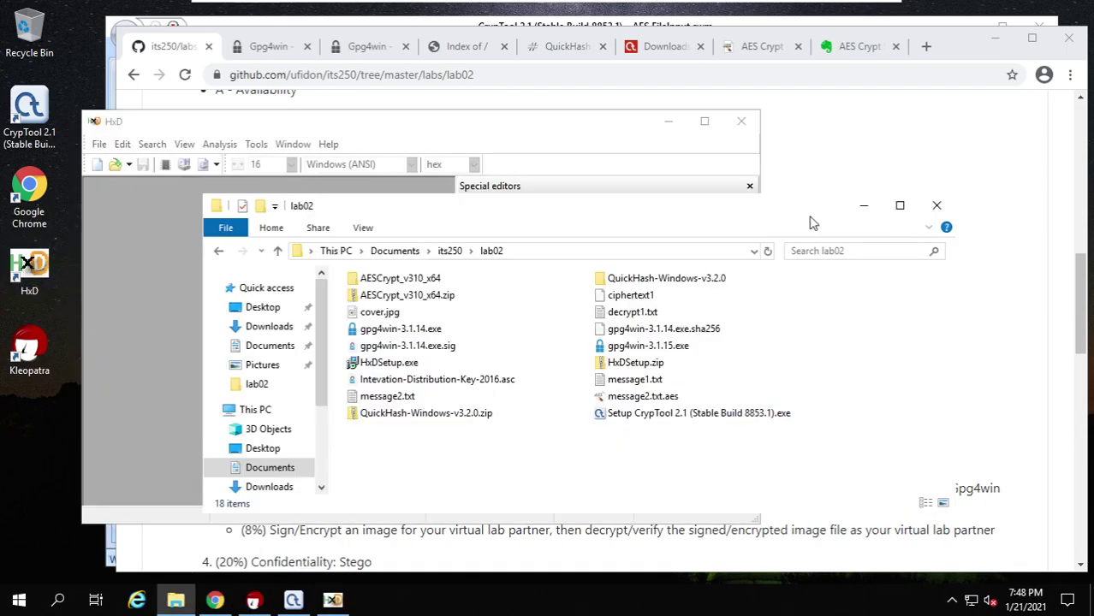
{"action": "left_click_drag", "start_coordinate": [633, 399], "coordinate": [119, 334]}
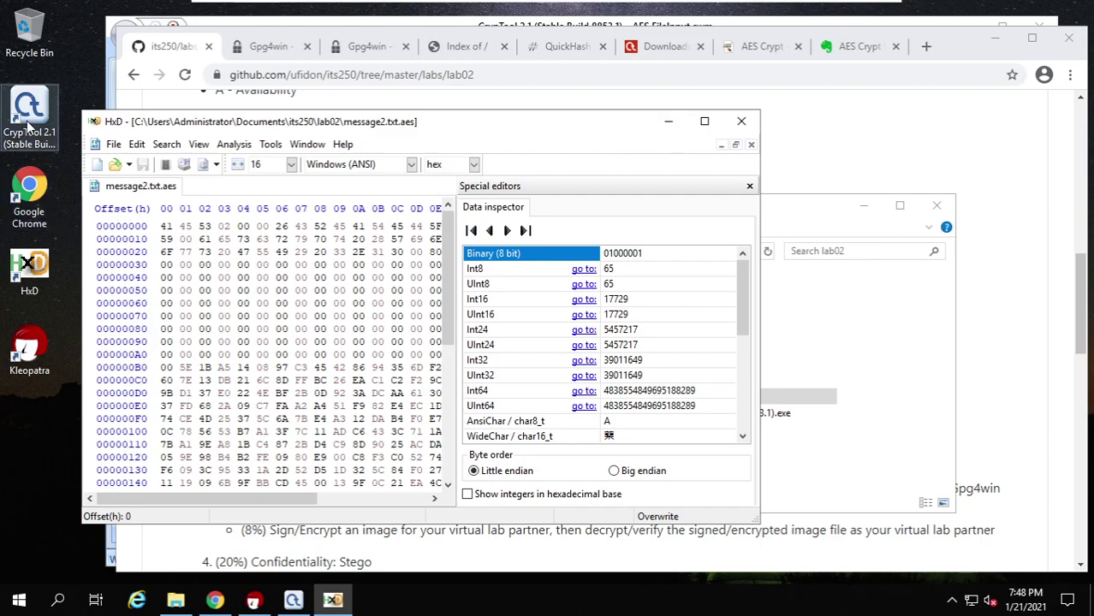
{"action": "scroll", "coordinate": [160, 248], "scroll_direction": "down", "scroll_amount": 4}
{"action": "scroll", "coordinate": [265, 342], "scroll_direction": "up", "scroll_amount": 4}
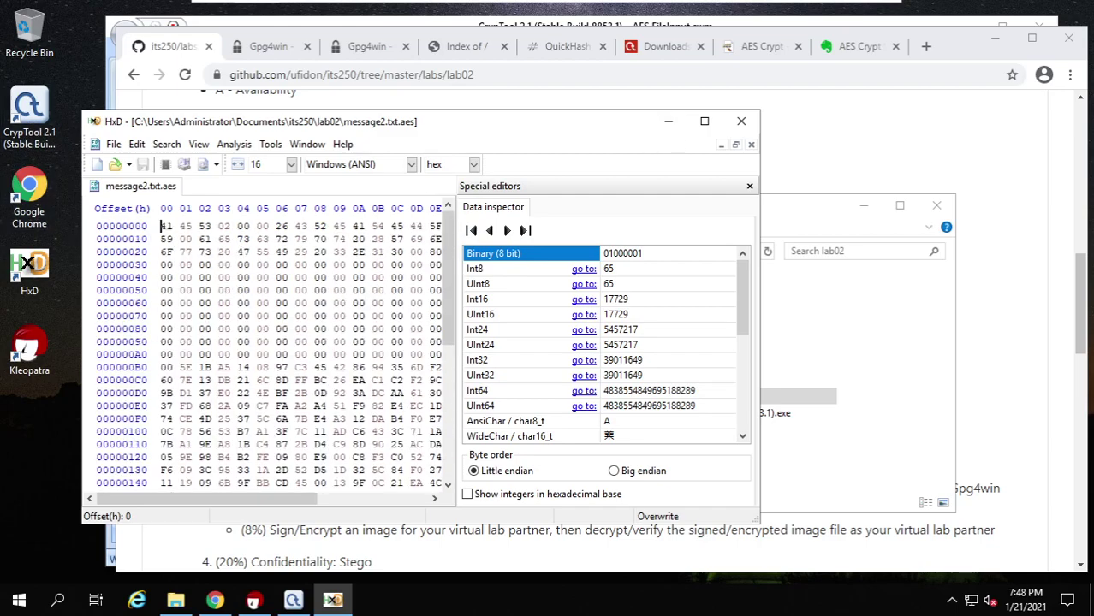
{"action": "left_click", "coordinate": [668, 122]}
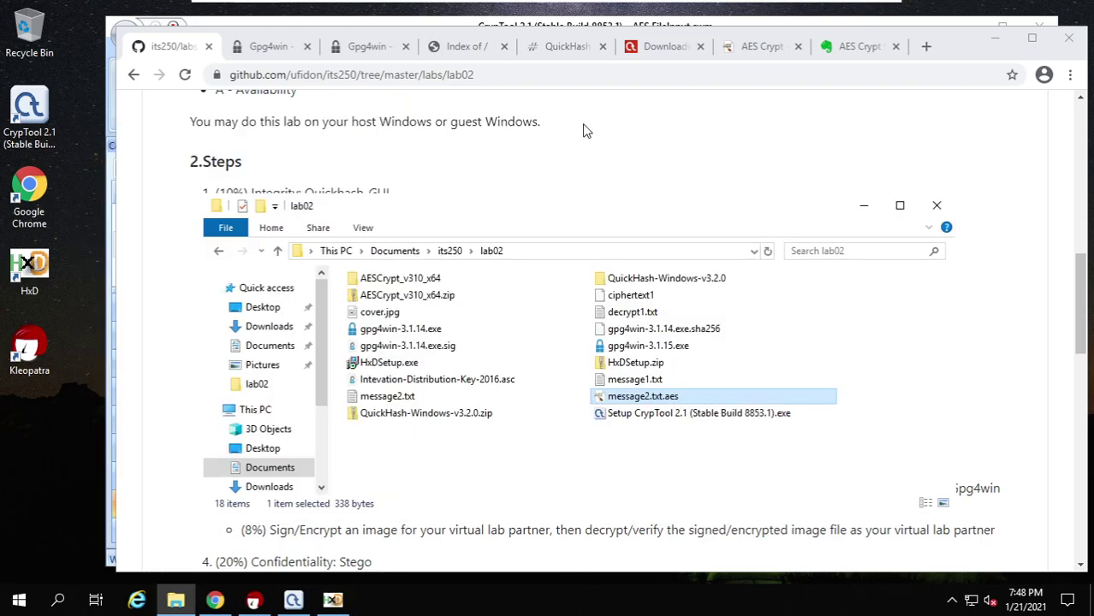
Switch to the AES Crypt website in the browser and open its AES File Format page
{"action": "left_click", "coordinate": [585, 130]}
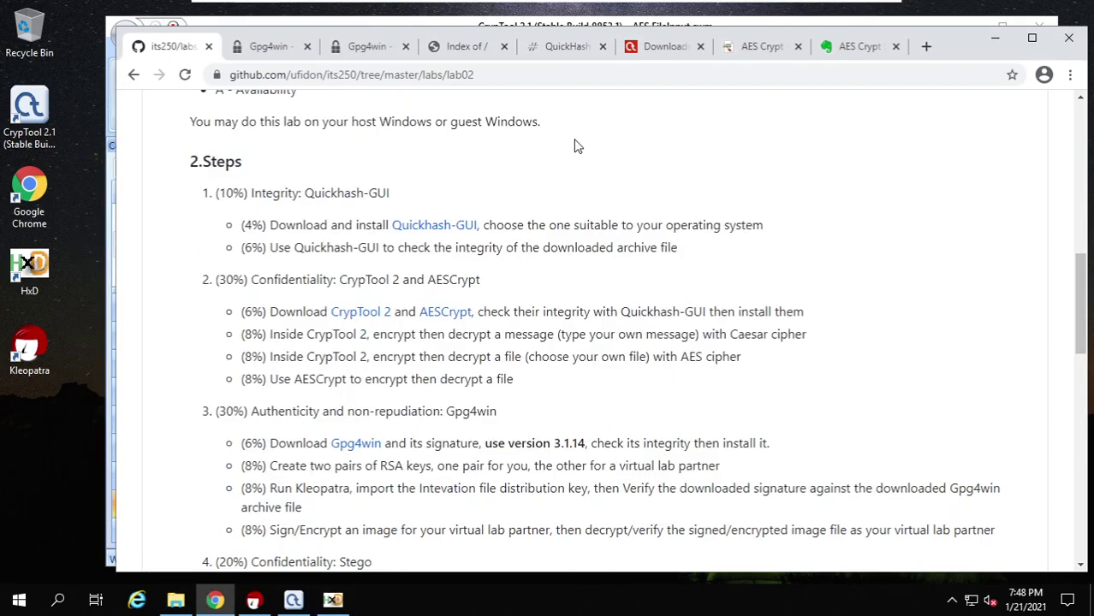
{"action": "left_click", "coordinate": [741, 51]}
{"action": "scroll", "coordinate": [384, 298], "scroll_direction": "up", "scroll_amount": 2}
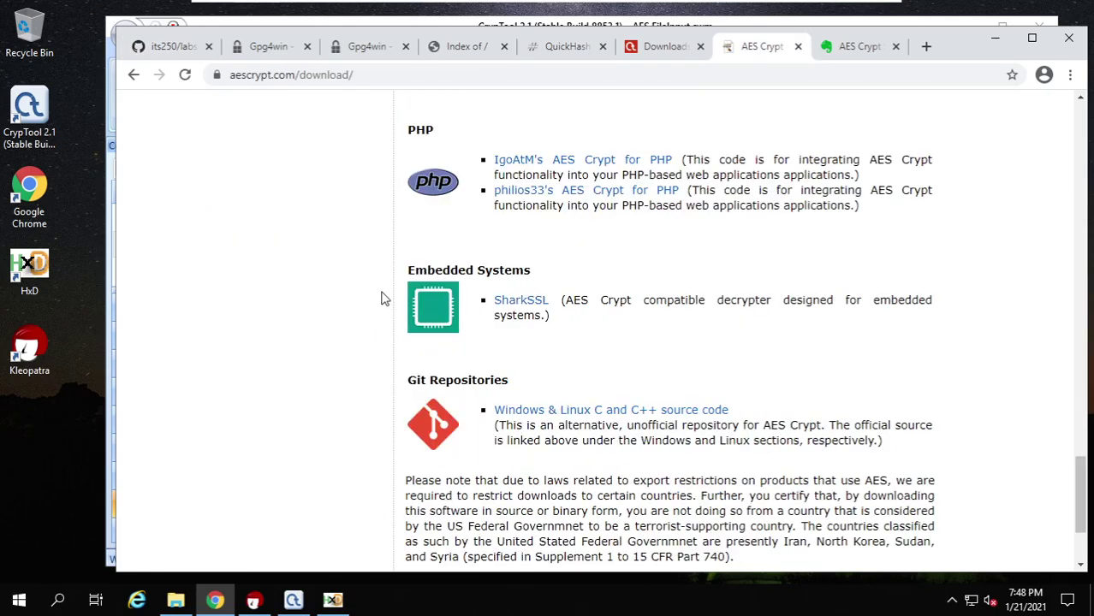
{"action": "scroll", "coordinate": [384, 298], "scroll_direction": "up", "scroll_amount": 15}
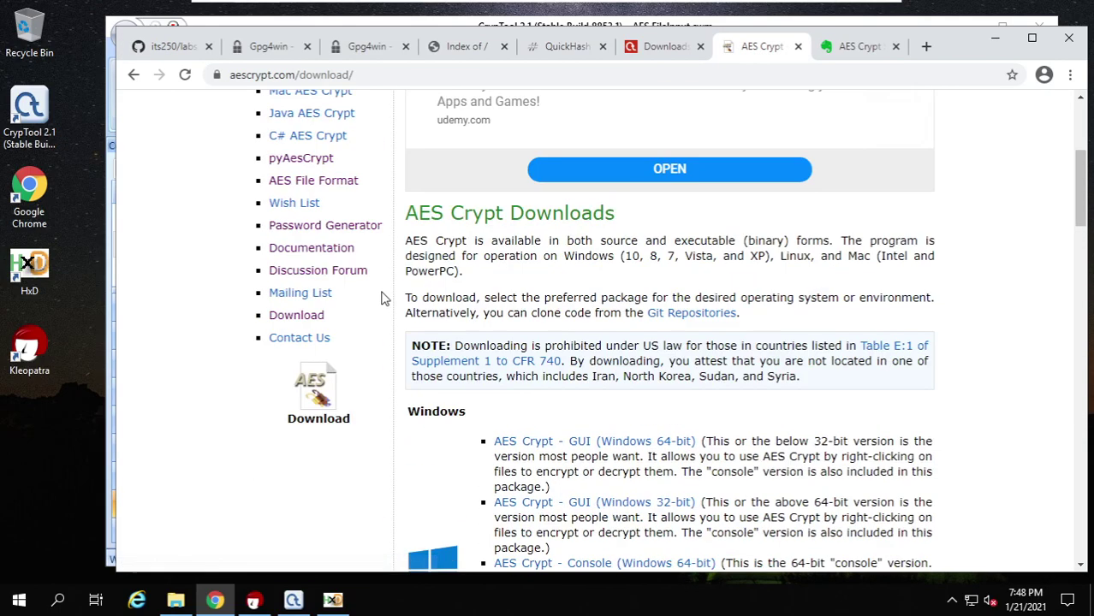
{"action": "scroll", "coordinate": [381, 295], "scroll_direction": "up", "scroll_amount": 3}
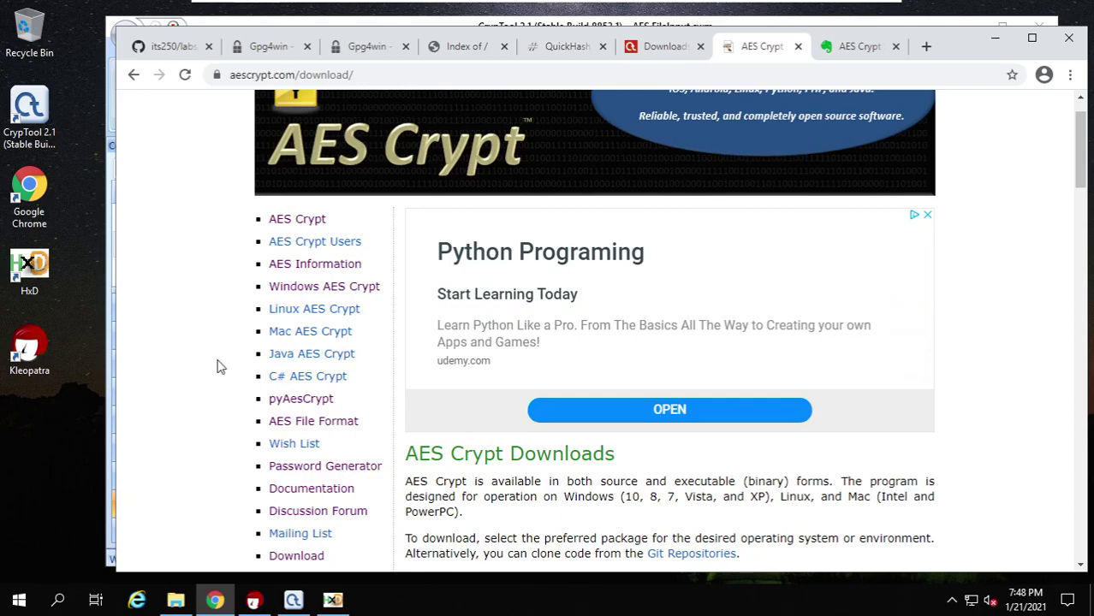
{"action": "scroll", "coordinate": [220, 399], "scroll_direction": "down", "scroll_amount": 1}
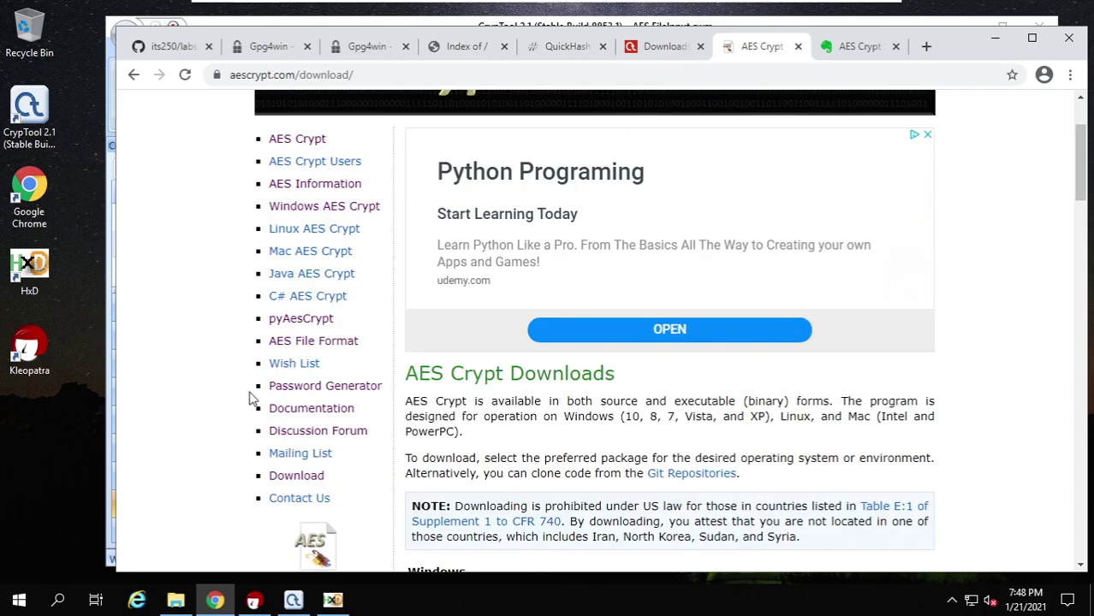
{"action": "left_click", "coordinate": [307, 347]}
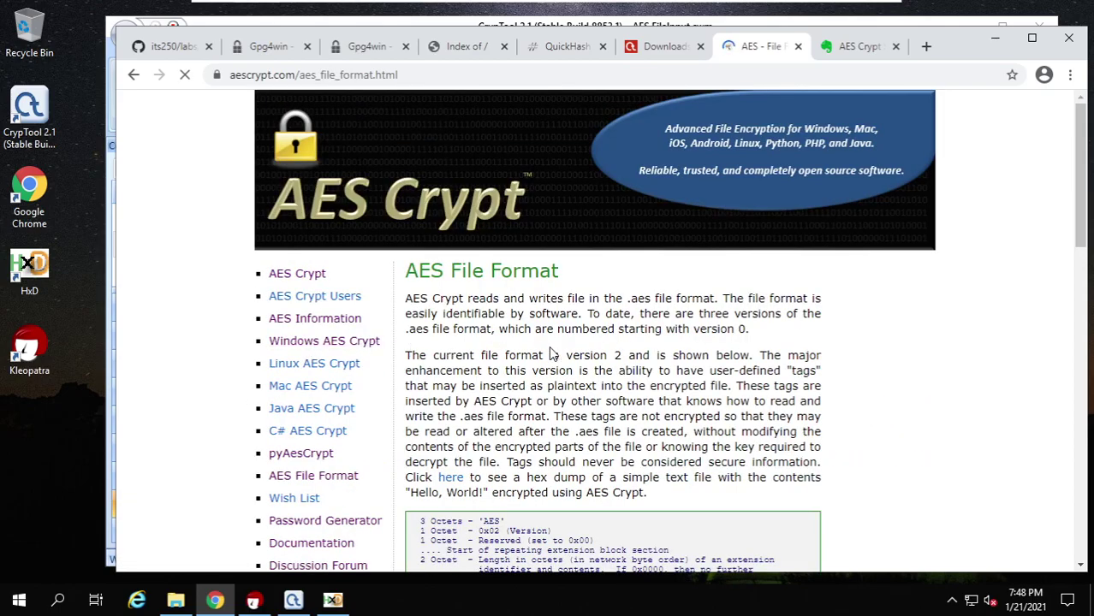
Examine the version 2 .aes file layout, highlighting the encrypted message entry and the 256-bit AES key
{"action": "scroll", "coordinate": [565, 352], "scroll_direction": "down", "scroll_amount": 1}
{"action": "scroll", "coordinate": [488, 196], "scroll_direction": "down", "scroll_amount": 2}
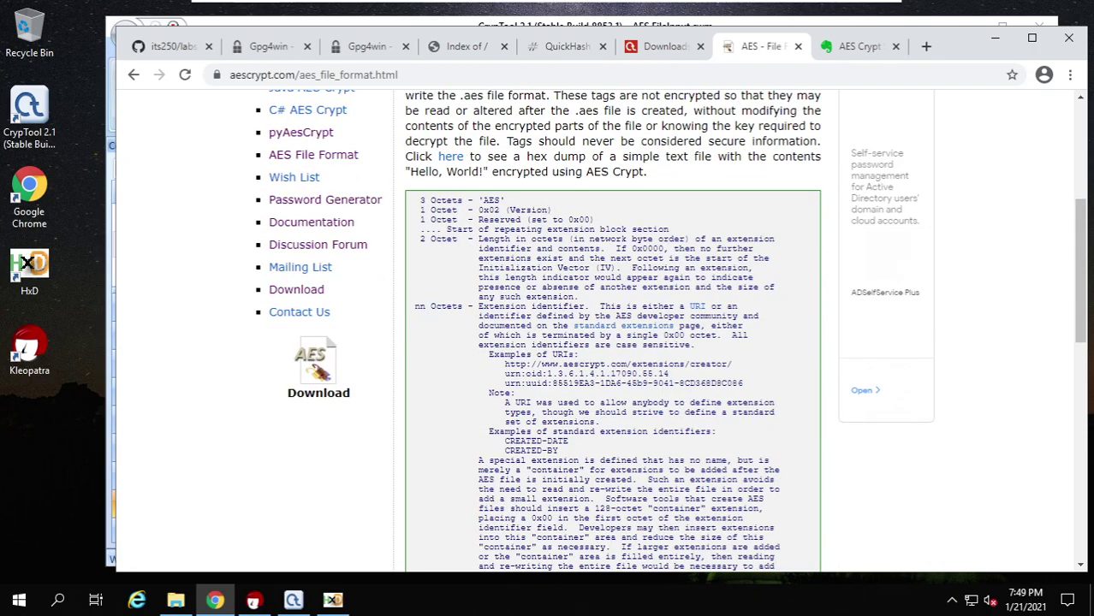
{"action": "scroll", "coordinate": [493, 383], "scroll_direction": "down", "scroll_amount": 4}
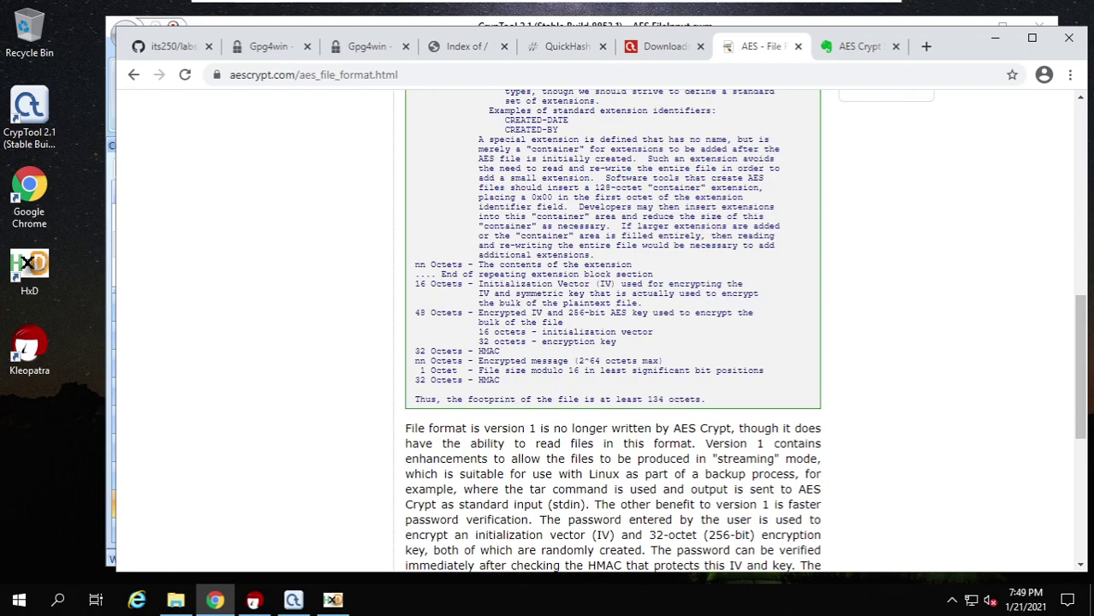
{"action": "left_click_drag", "start_coordinate": [478, 360], "coordinate": [658, 360]}
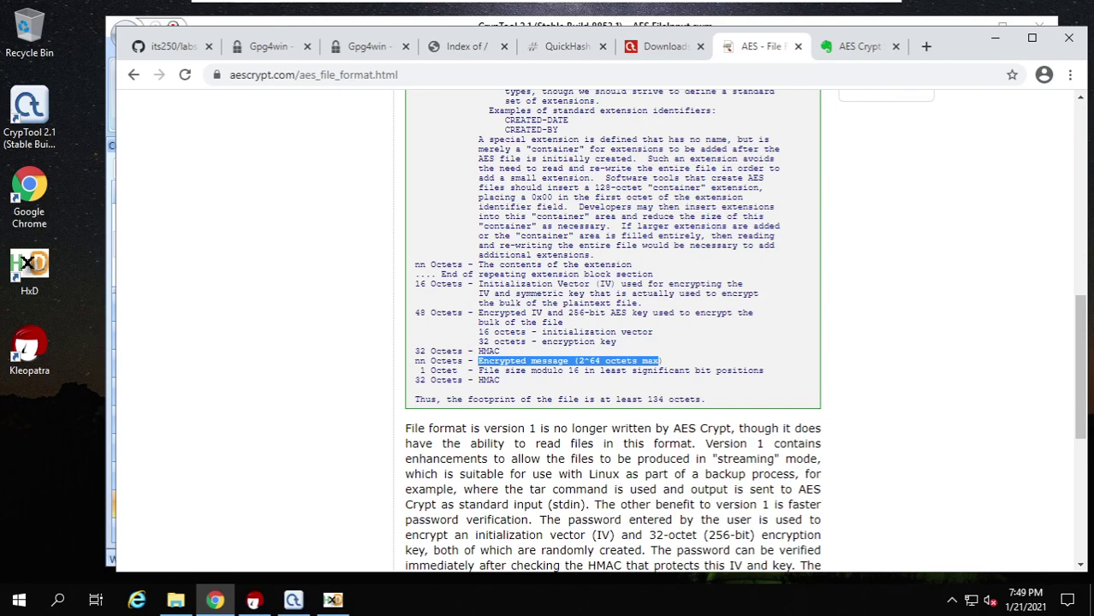
{"action": "scroll", "coordinate": [612, 330], "scroll_direction": "up", "scroll_amount": 2}
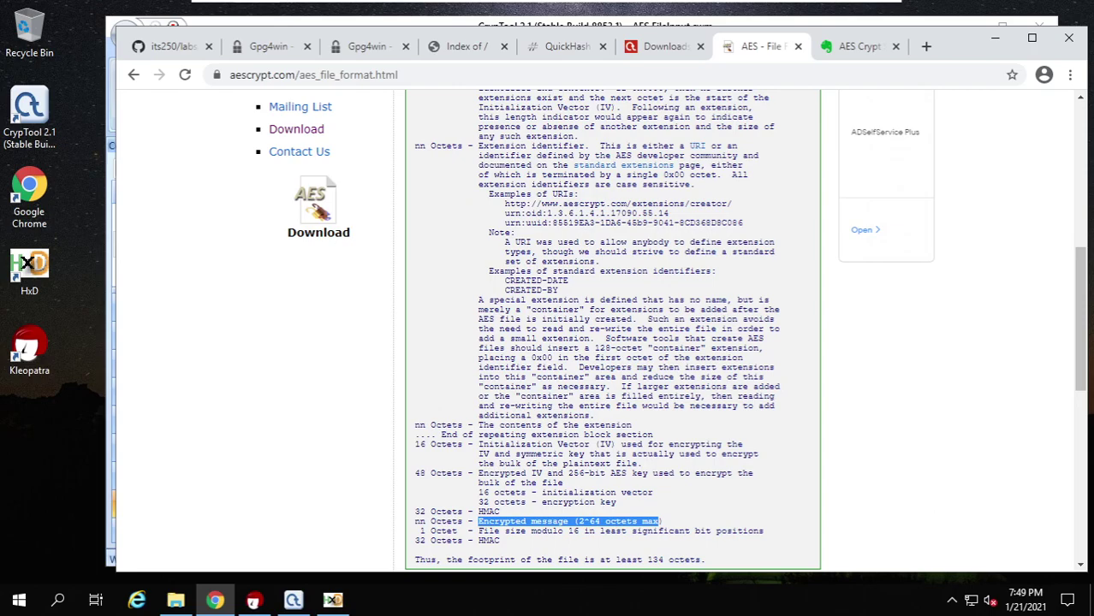
{"action": "scroll", "coordinate": [612, 330], "scroll_direction": "down", "scroll_amount": 1}
{"action": "left_click_drag", "start_coordinate": [477, 392], "coordinate": [648, 393]}
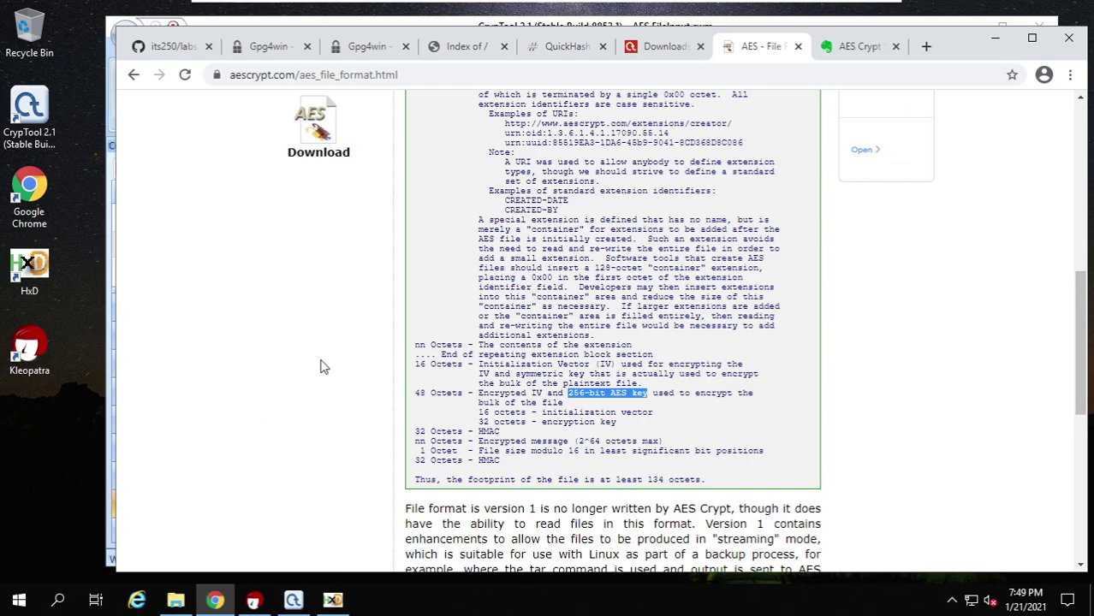
{"action": "scroll", "coordinate": [339, 390], "scroll_direction": "up", "scroll_amount": 3}
{"action": "scroll", "coordinate": [339, 390], "scroll_direction": "up", "scroll_amount": 3}
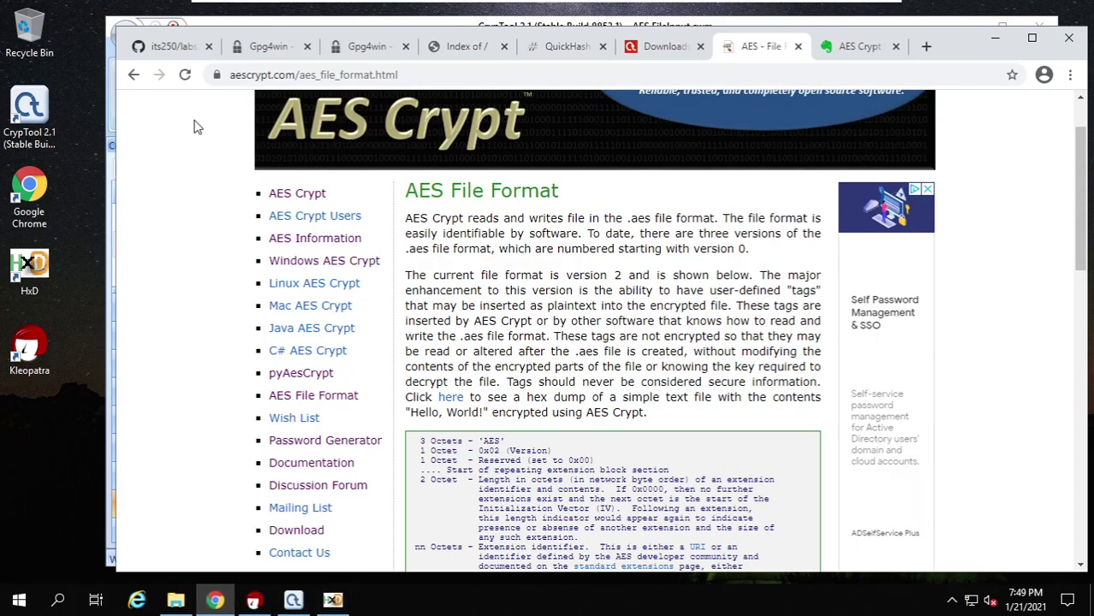
Check the AESCrypt task on the GitHub lab02 page and bring up the lab02 folder in File Explorer
{"action": "left_click", "coordinate": [178, 50]}
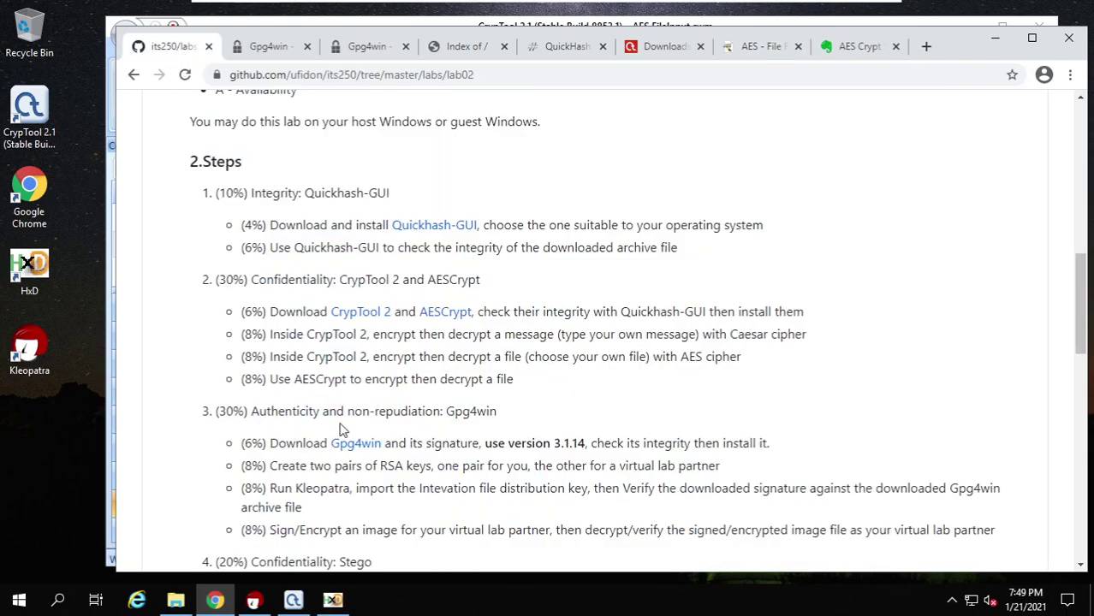
{"action": "mouse_move", "coordinate": [334, 605]}
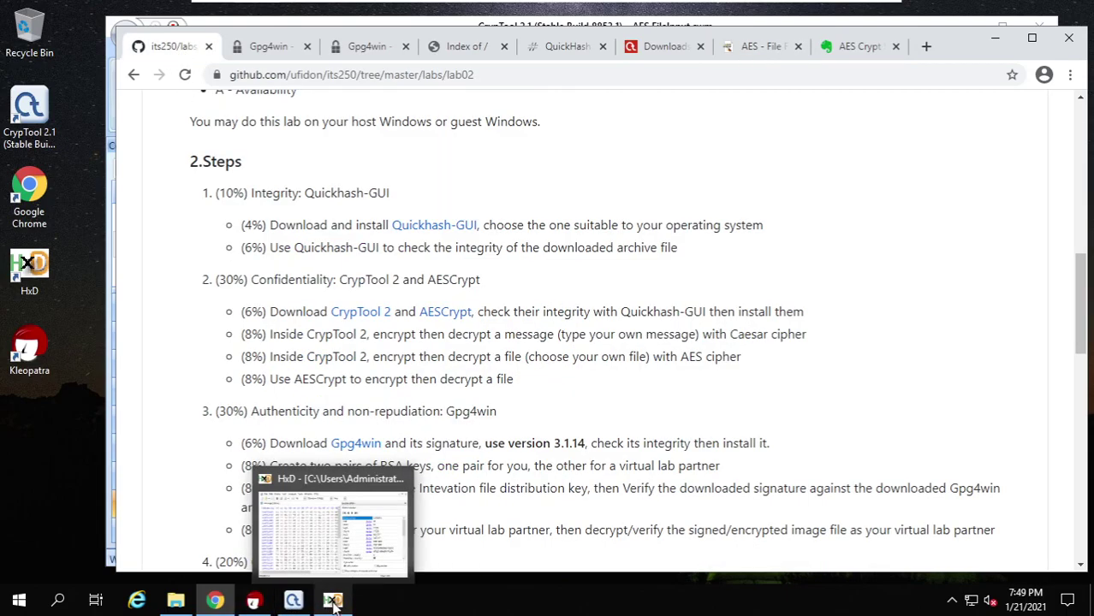
{"action": "left_click", "coordinate": [175, 604]}
{"action": "left_click", "coordinate": [681, 452]}
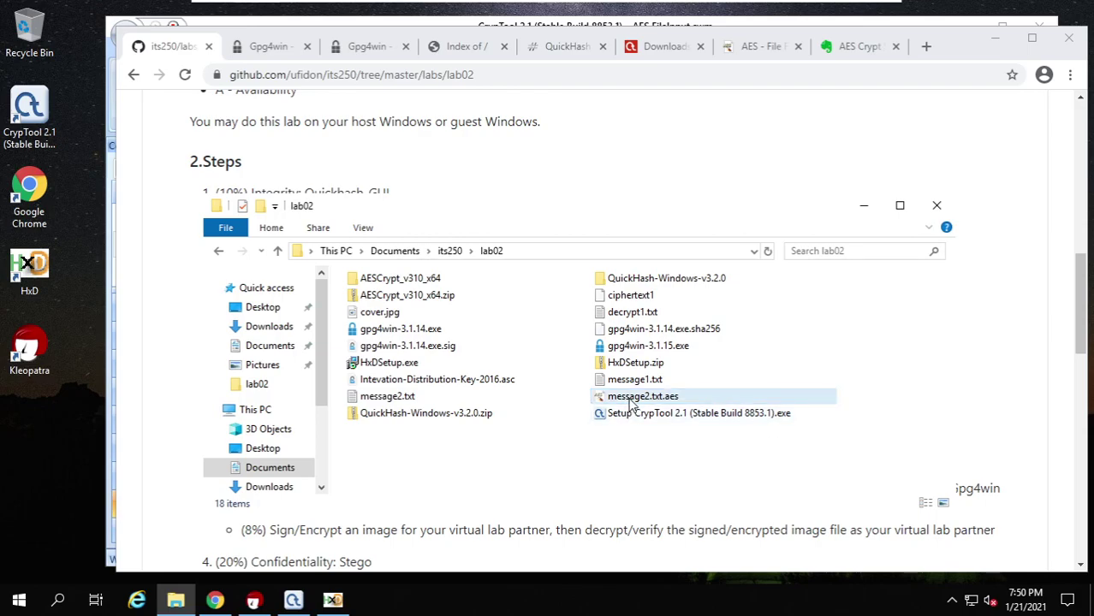
Rename message2.txt in the lab02 folder as message2-original.txt
{"action": "right_click", "coordinate": [402, 399]}
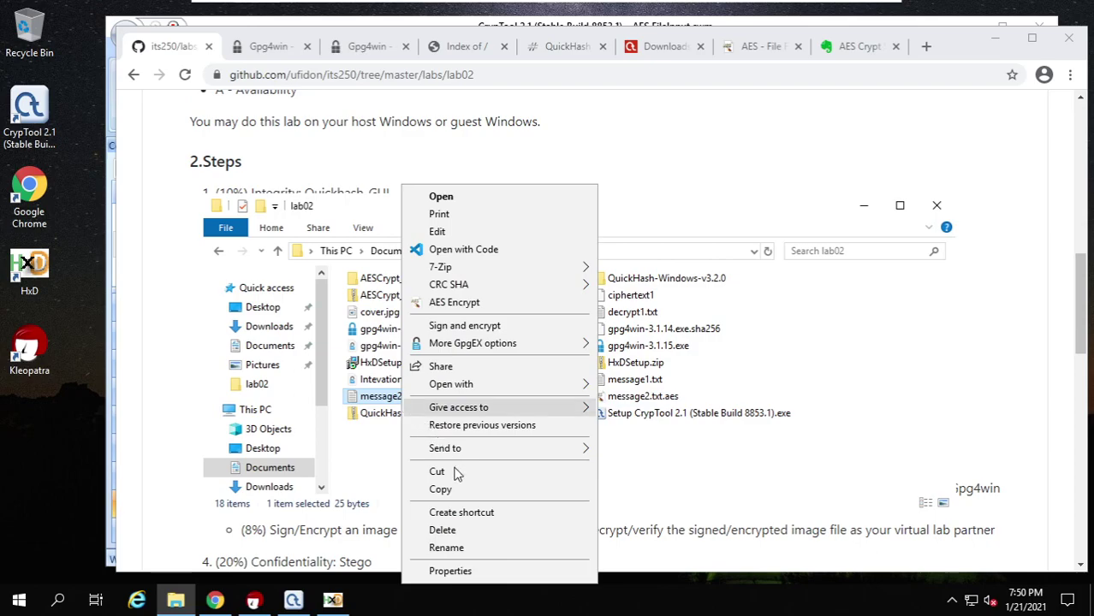
{"action": "left_click", "coordinate": [446, 548]}
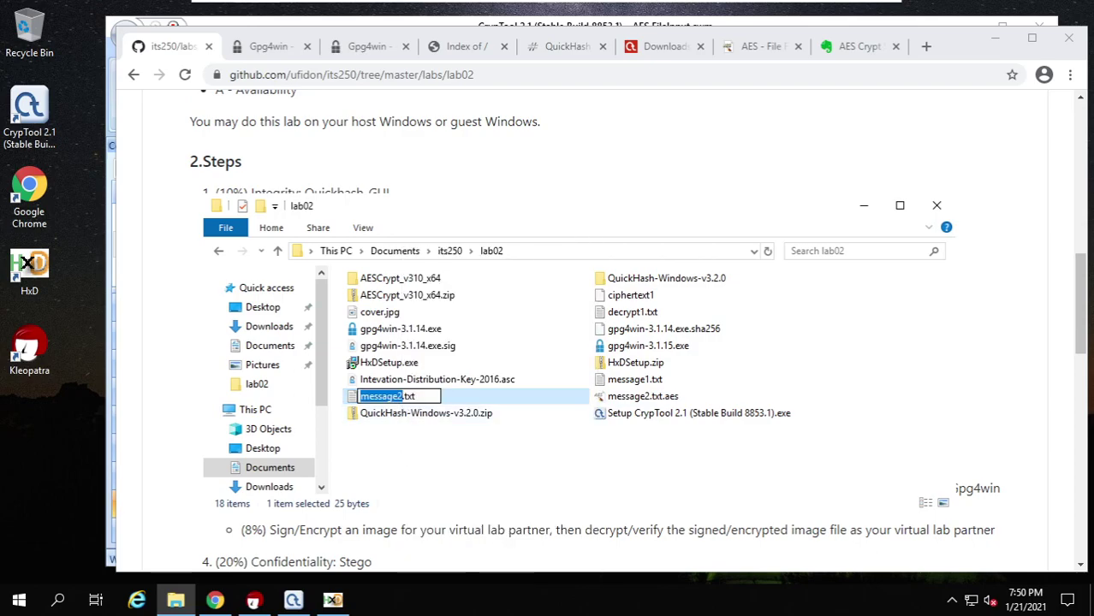
{"action": "key", "text": "End"}
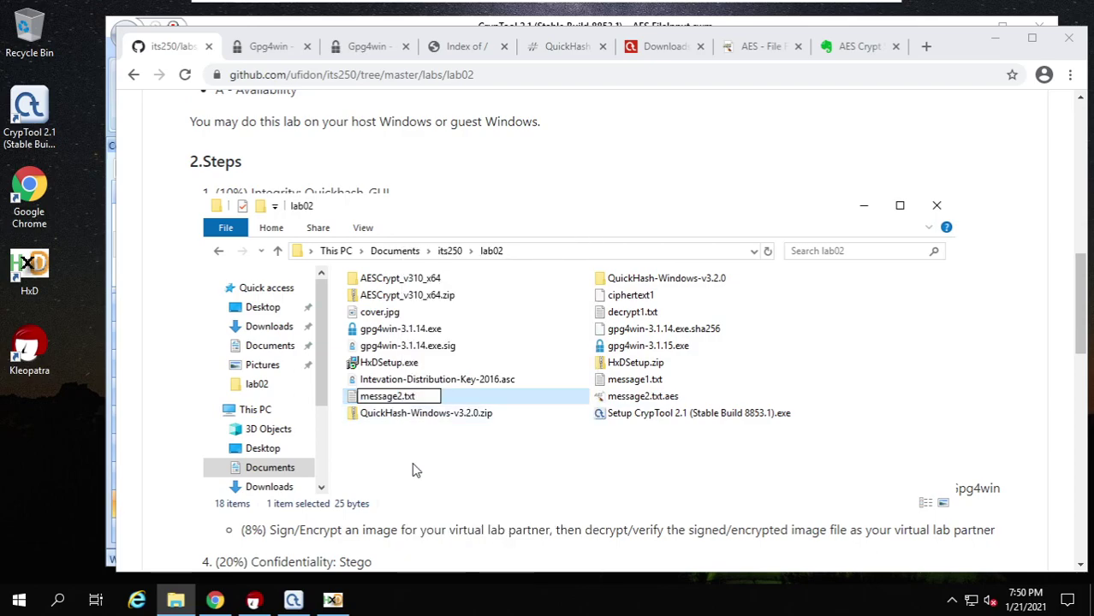
{"action": "type", "text": "-original"}
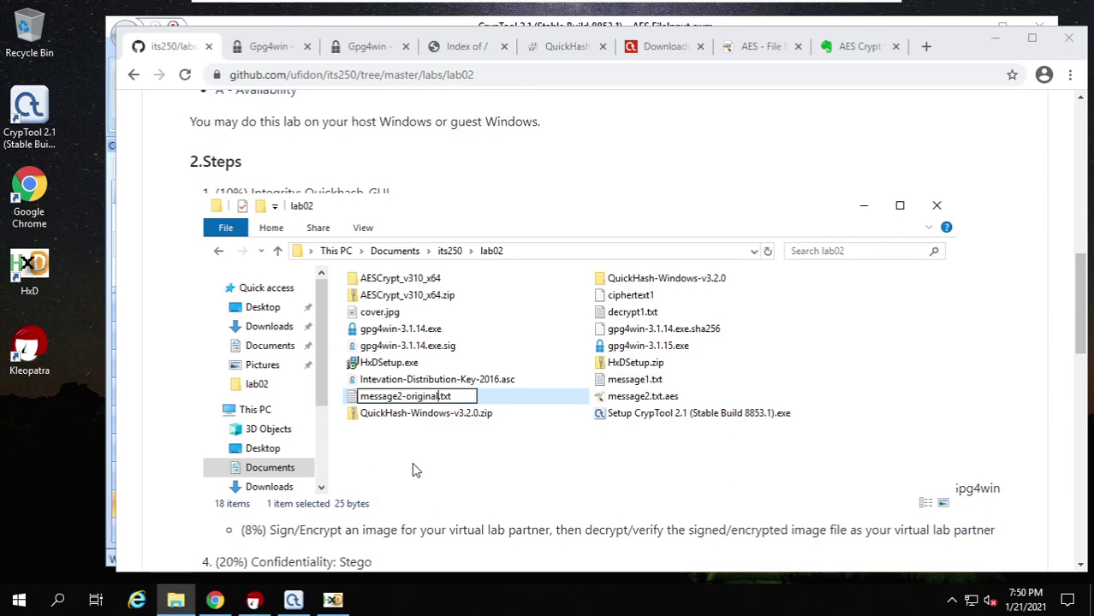
{"action": "key", "text": "Return"}
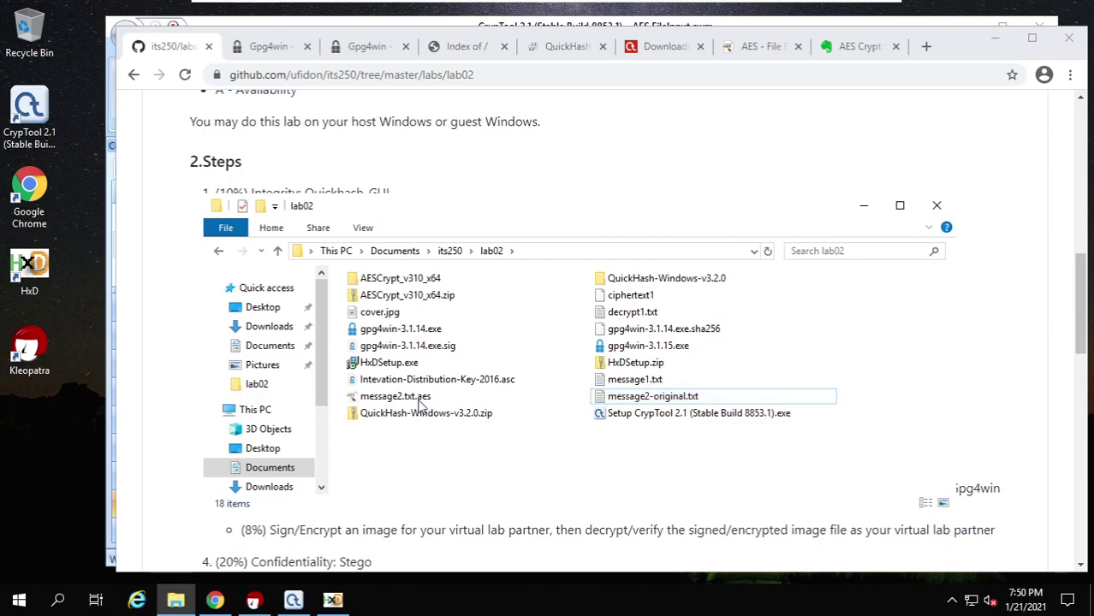
Decrypt message2.txt.aes with AES Decrypt, entering the decryption password
{"action": "right_click", "coordinate": [408, 397]}
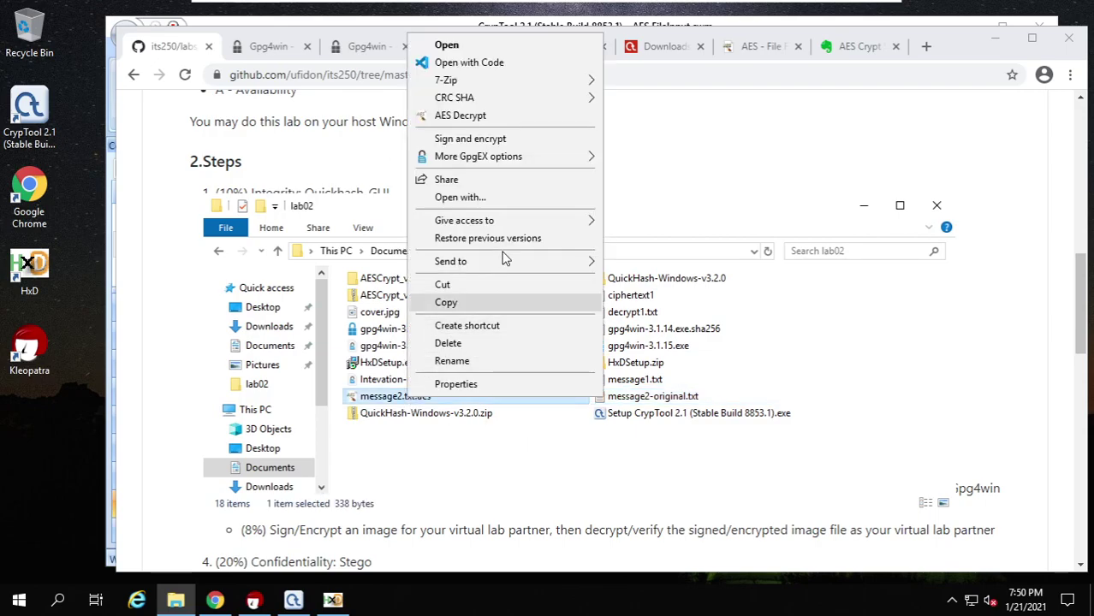
{"action": "left_click", "coordinate": [460, 119]}
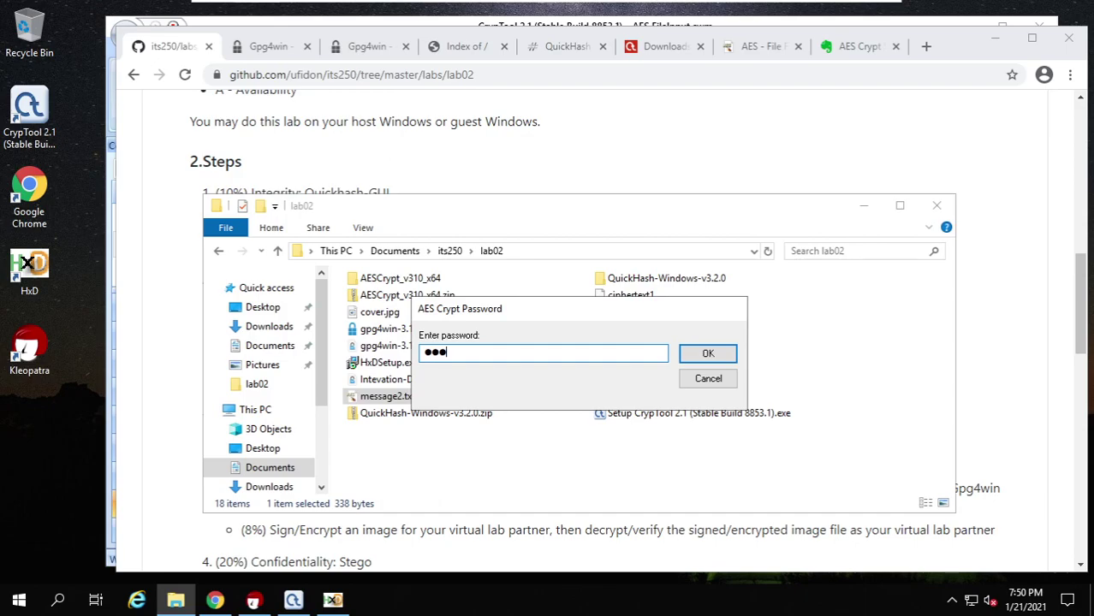
{"action": "left_click", "coordinate": [724, 356]}
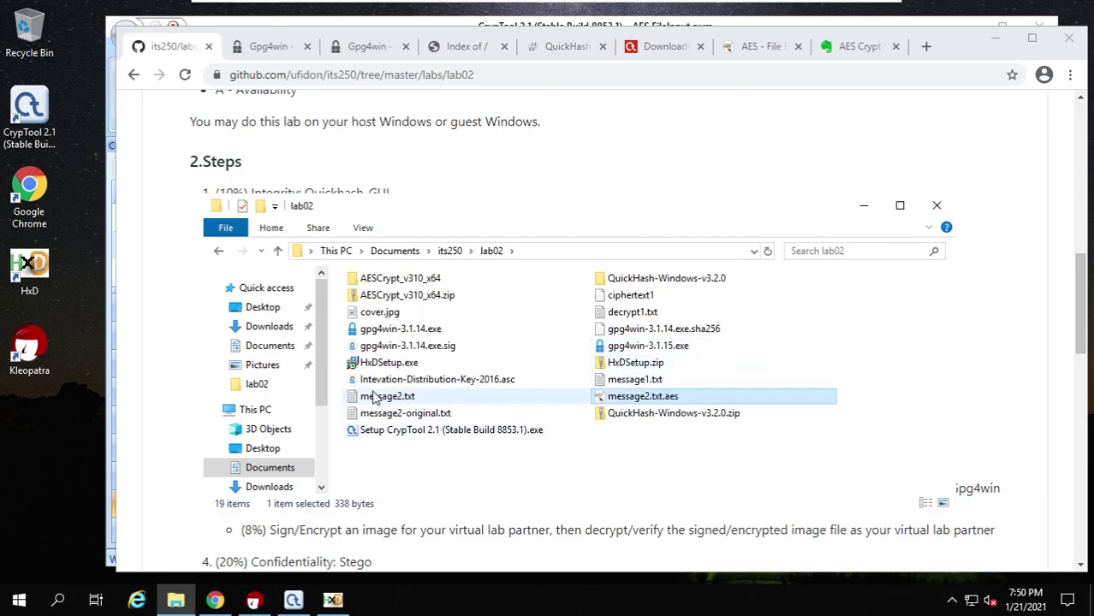
Open the decrypted message2.txt in Notepad, check its message text and close the file
{"action": "left_click", "coordinate": [377, 397]}
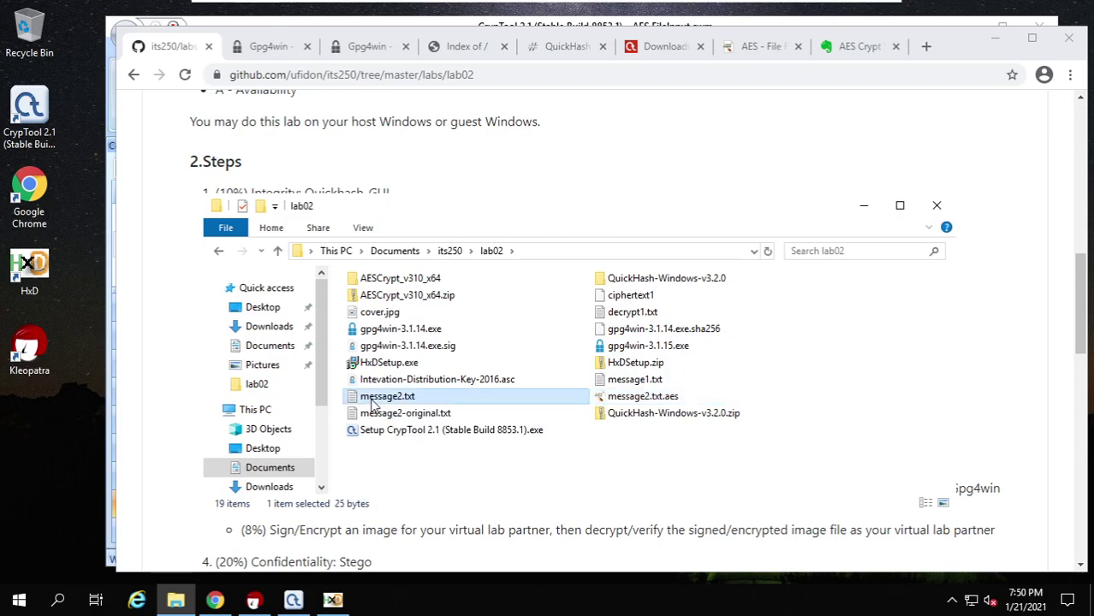
{"action": "double_click", "coordinate": [372, 399]}
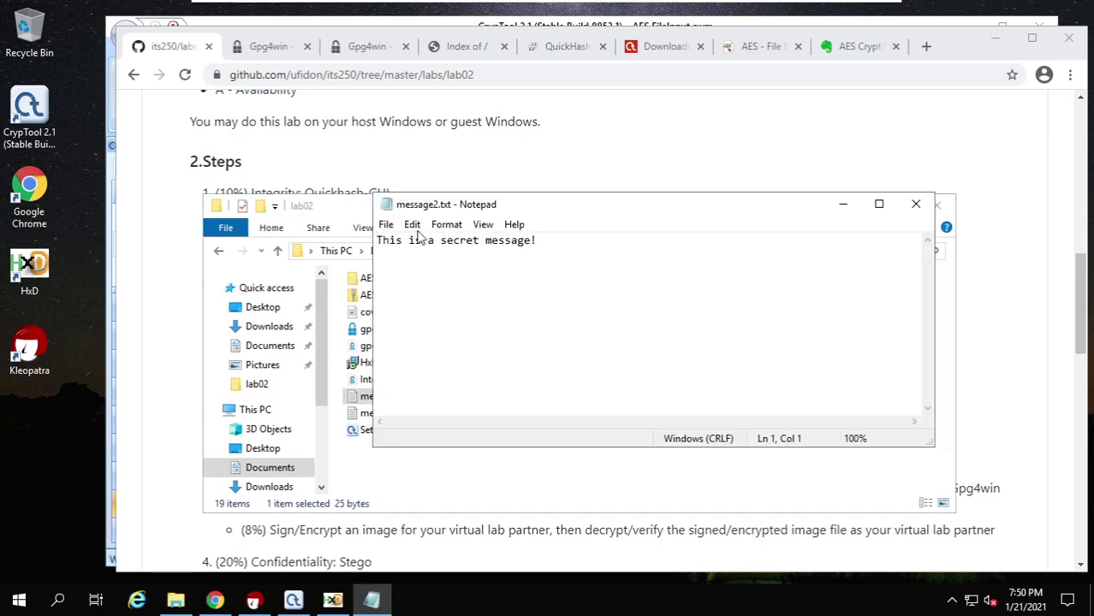
{"action": "left_click_drag", "start_coordinate": [538, 241], "coordinate": [375, 240]}
{"action": "left_click", "coordinate": [523, 241]}
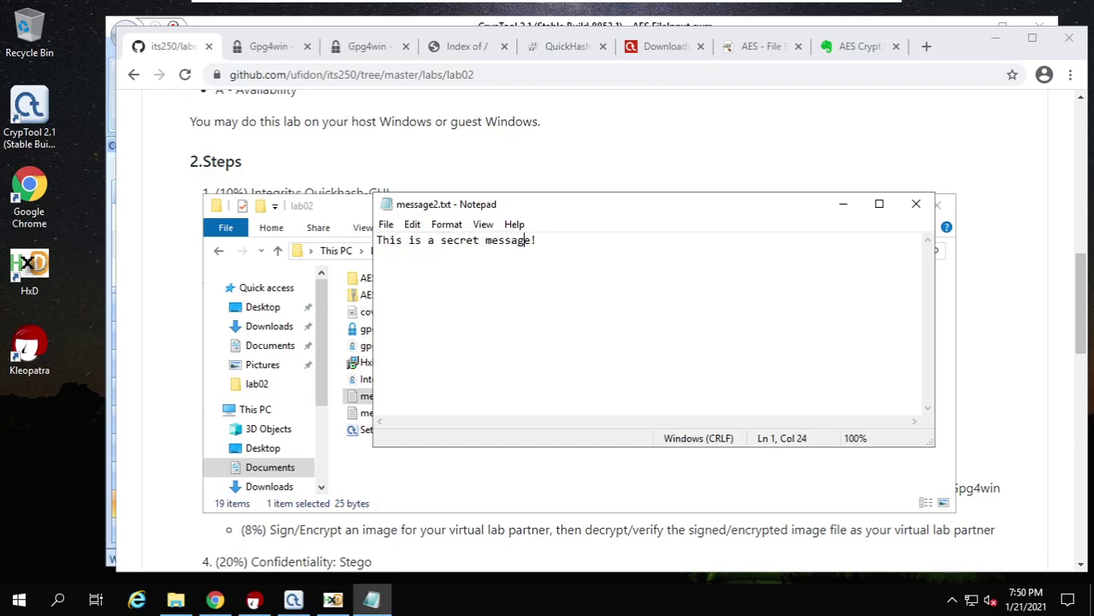
{"action": "left_click", "coordinate": [914, 205]}
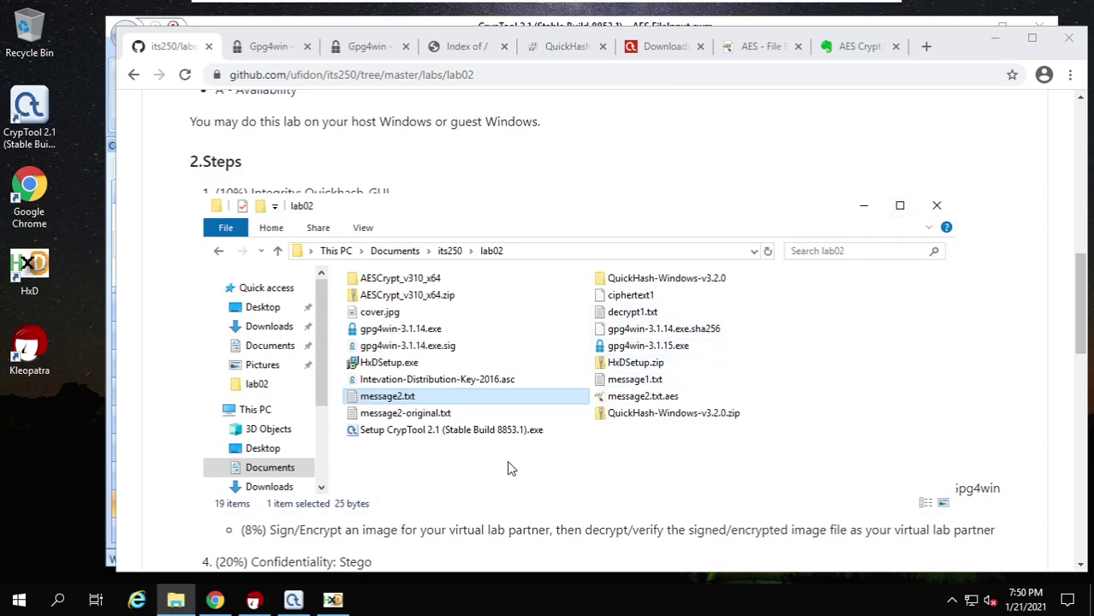
Return to the lab02 page in the browser and read the Gpg4win task about creating two RSA key pairs
{"action": "left_click", "coordinate": [351, 144]}
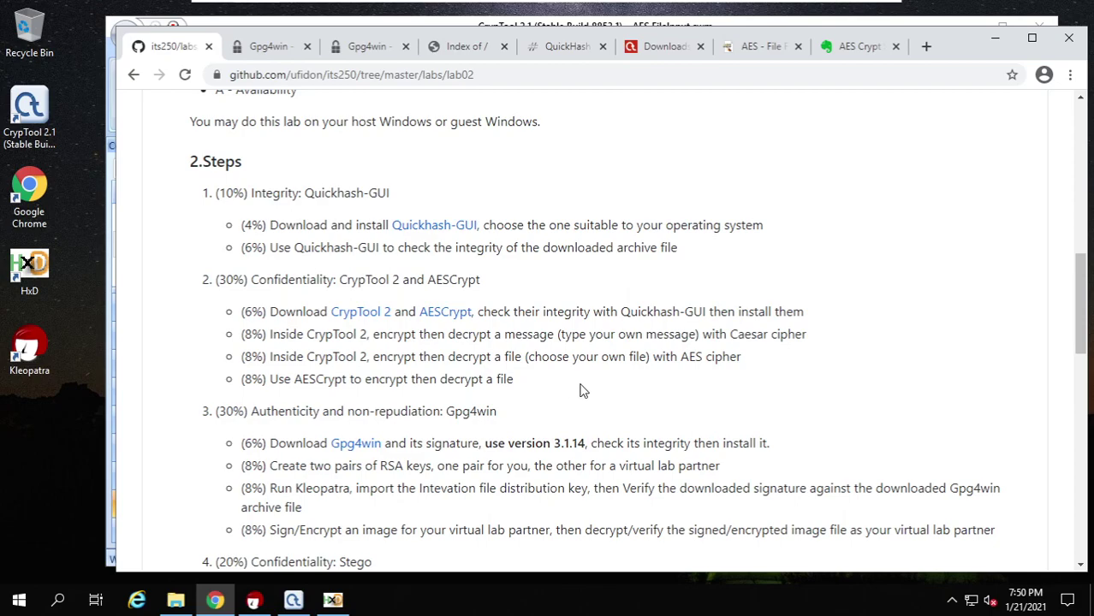
{"action": "scroll", "coordinate": [582, 343], "scroll_direction": "down", "scroll_amount": 2}
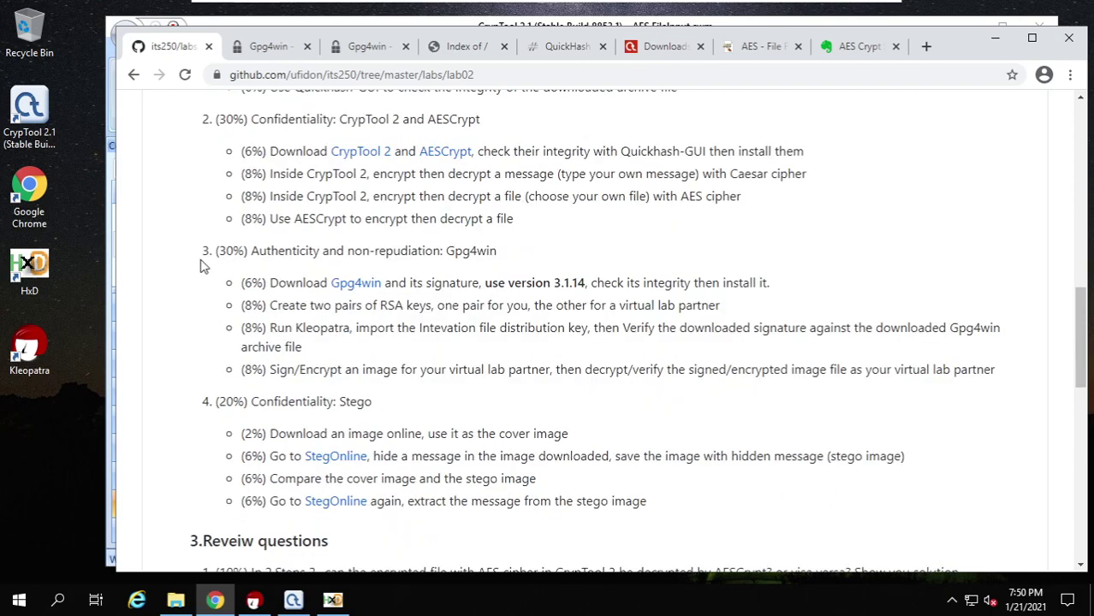
{"action": "scroll", "coordinate": [220, 278], "scroll_direction": "down", "scroll_amount": 1}
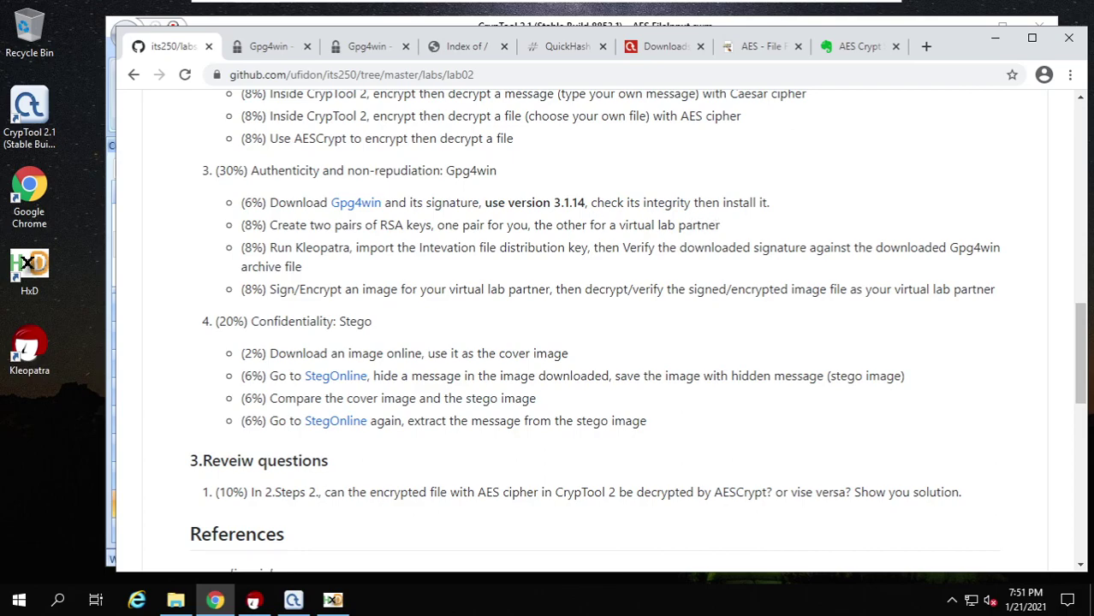
{"action": "left_click_drag", "start_coordinate": [308, 226], "coordinate": [412, 225]}
{"action": "left_click", "coordinate": [428, 275]}
Switch to Kleopatra and start a new key pair with the name Instructor
{"action": "left_click", "coordinate": [254, 600]}
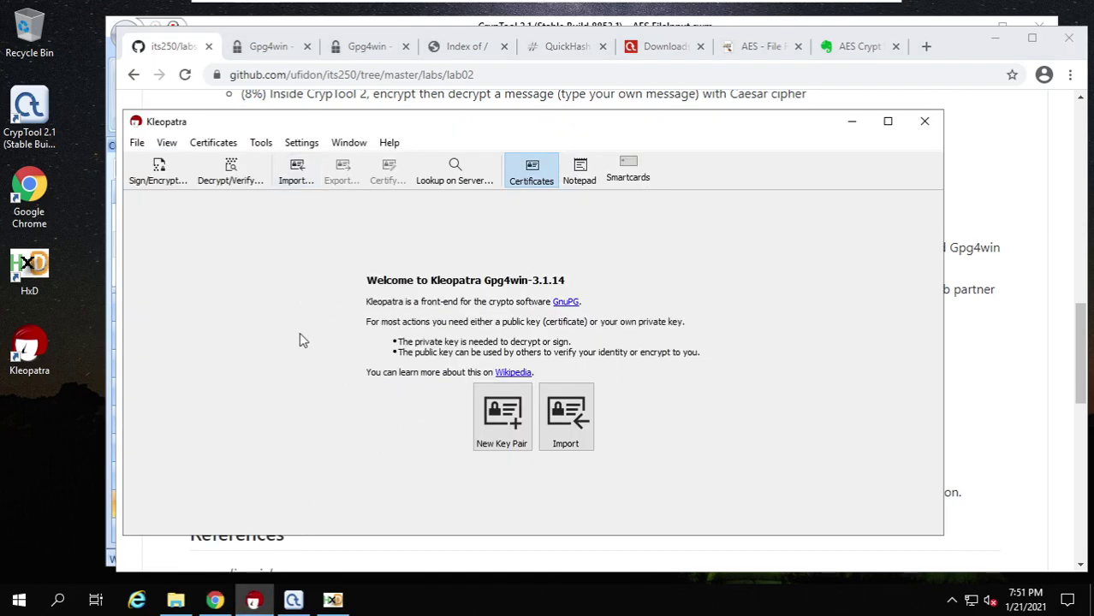
{"action": "left_click", "coordinate": [502, 416]}
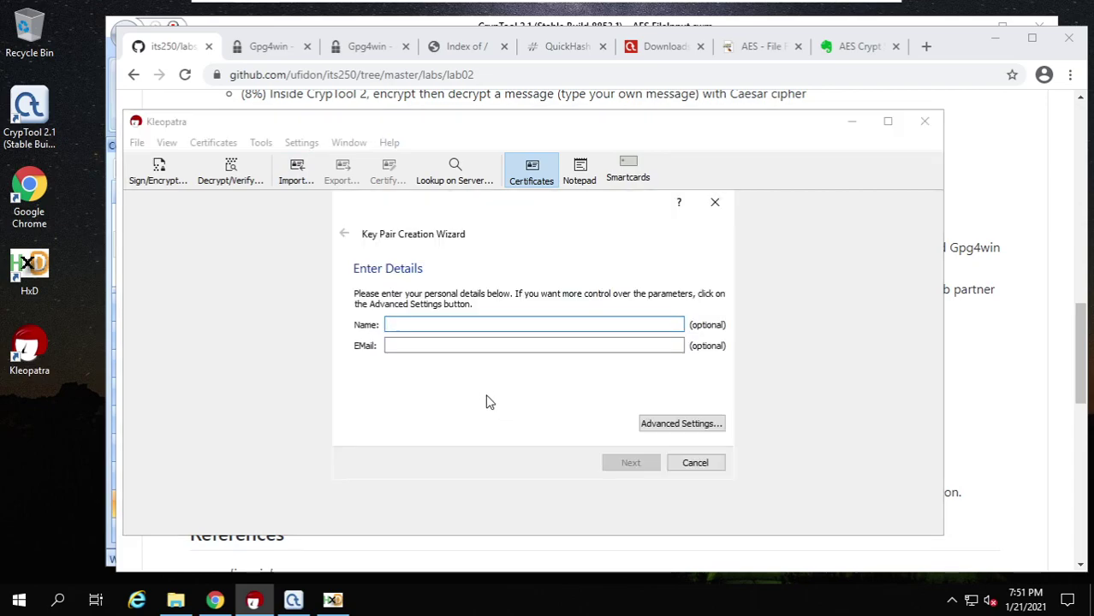
{"action": "type", "text": "Instructor"}
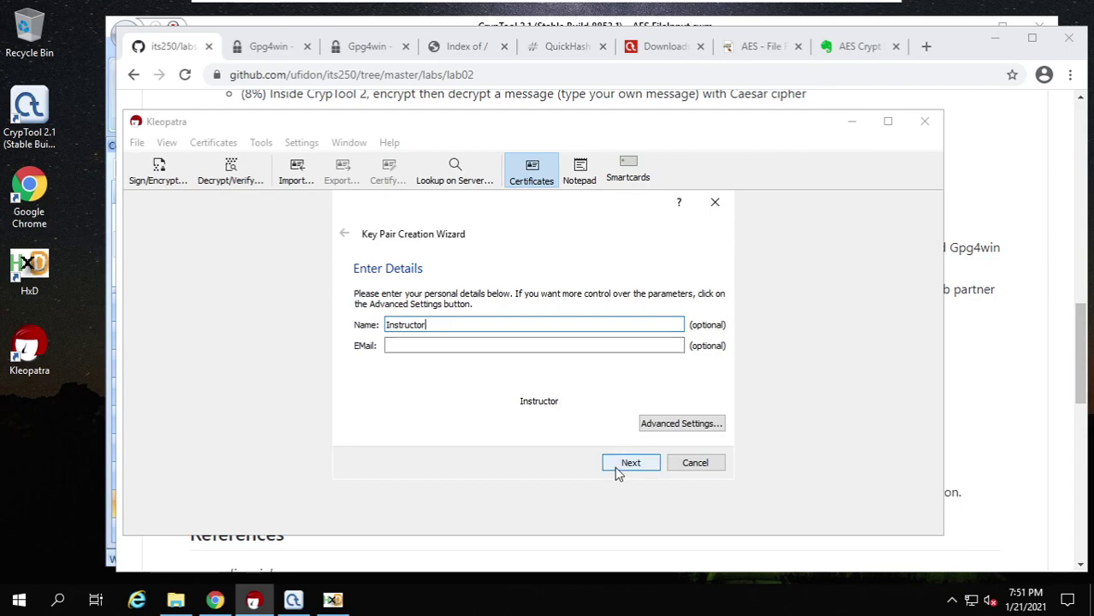
Set the primary RSA key size to 2,048 bits in the advanced settings and start creating the key pair
{"action": "left_click", "coordinate": [658, 427]}
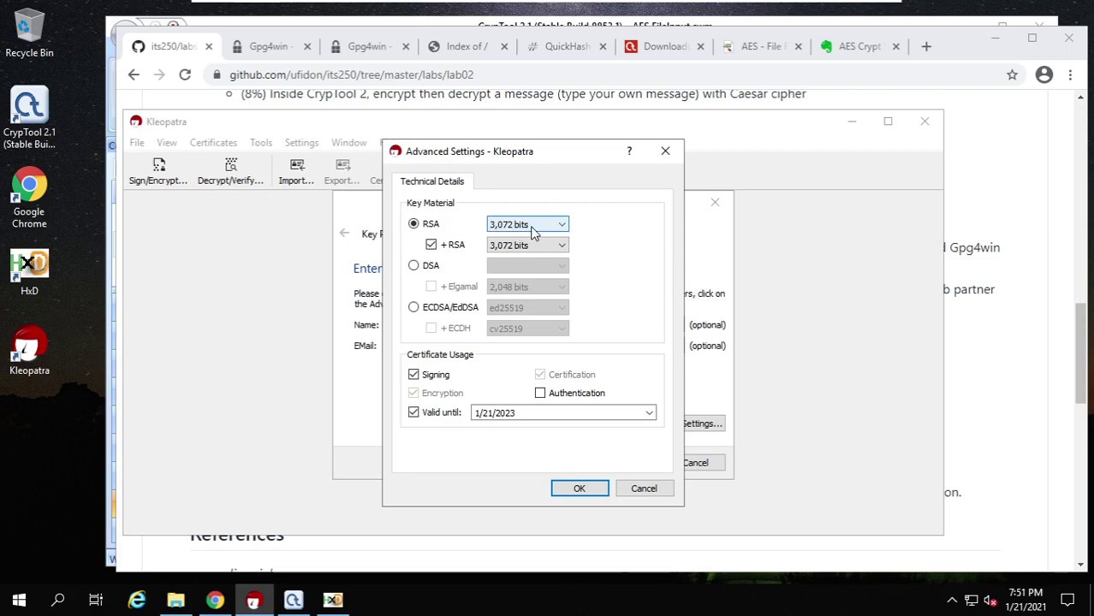
{"action": "left_click", "coordinate": [533, 231]}
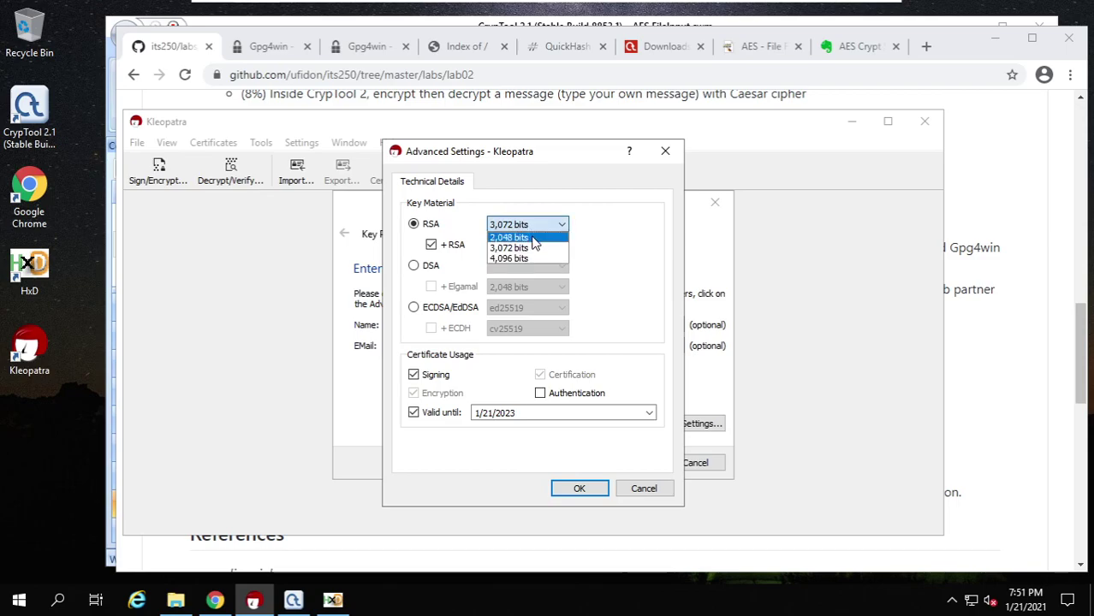
{"action": "left_click", "coordinate": [533, 240]}
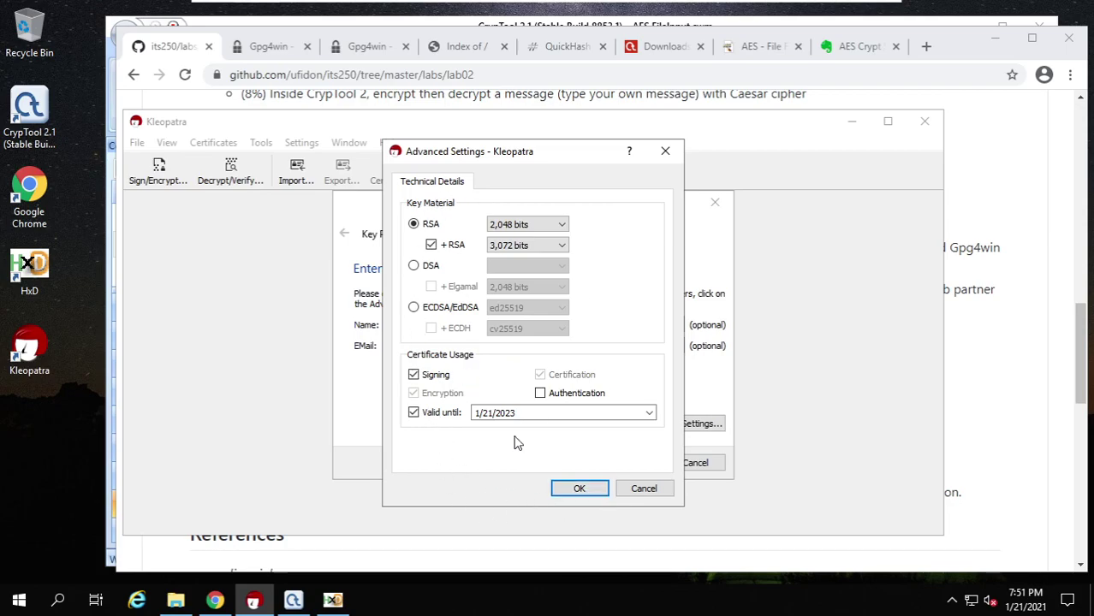
{"action": "left_click", "coordinate": [571, 492]}
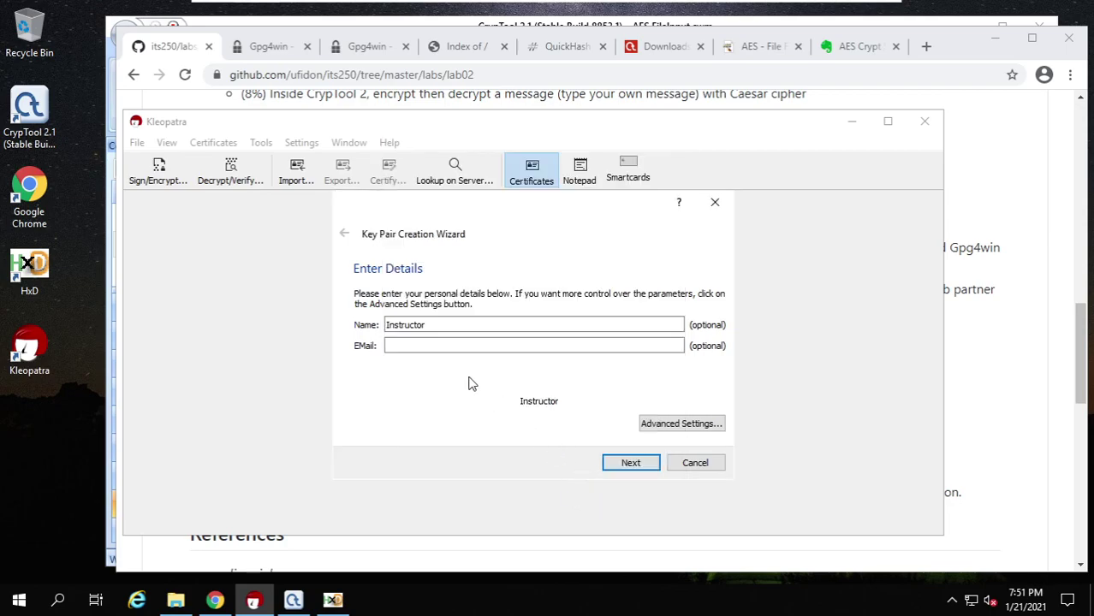
{"action": "left_click", "coordinate": [623, 464]}
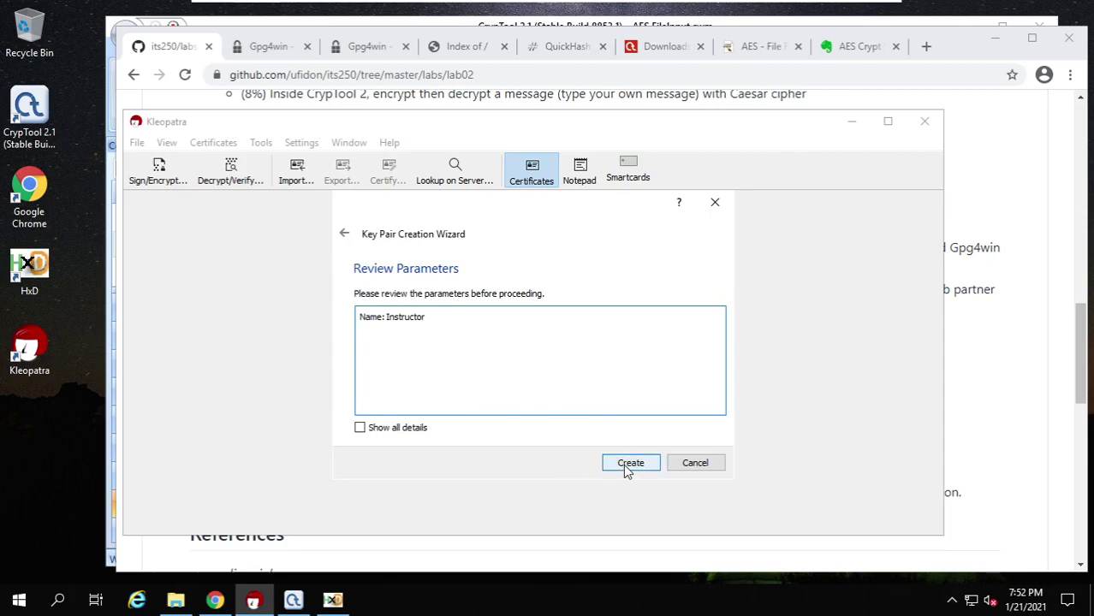
{"action": "left_click", "coordinate": [628, 469]}
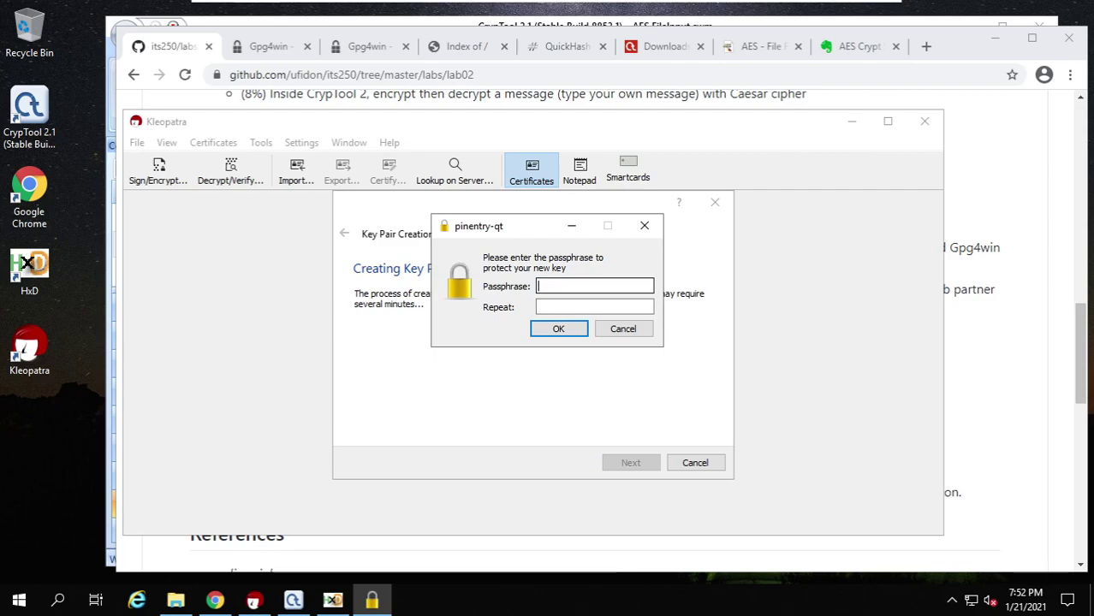
Try to protect the new key with a short passphrase, and choose to enter a different passphrase
{"action": "type", "text": "p"}
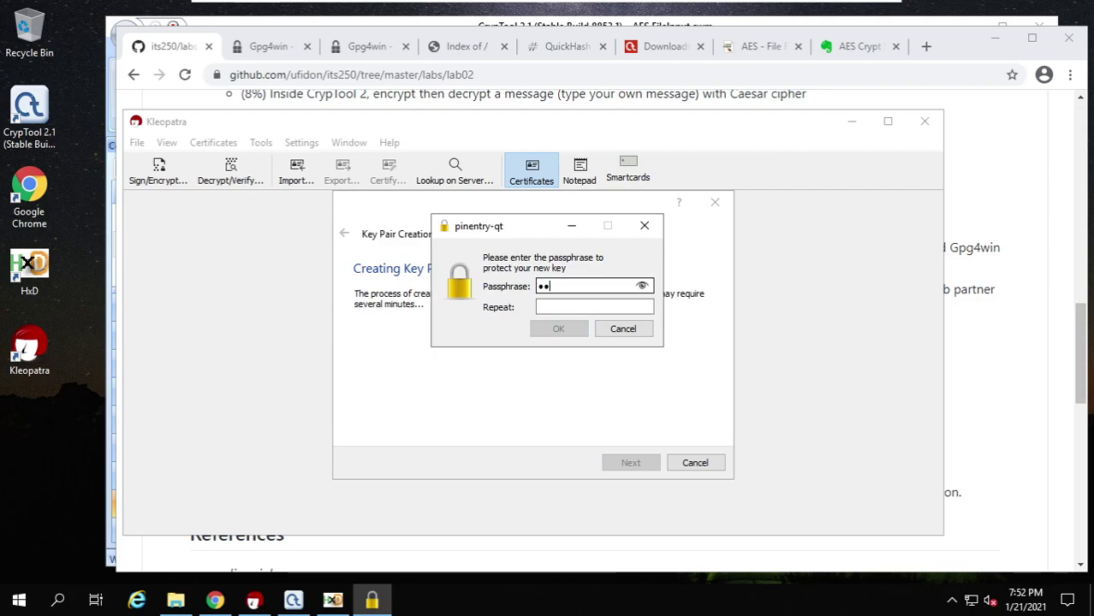
{"action": "type", "text": "p"}
{"action": "left_click", "coordinate": [563, 330]}
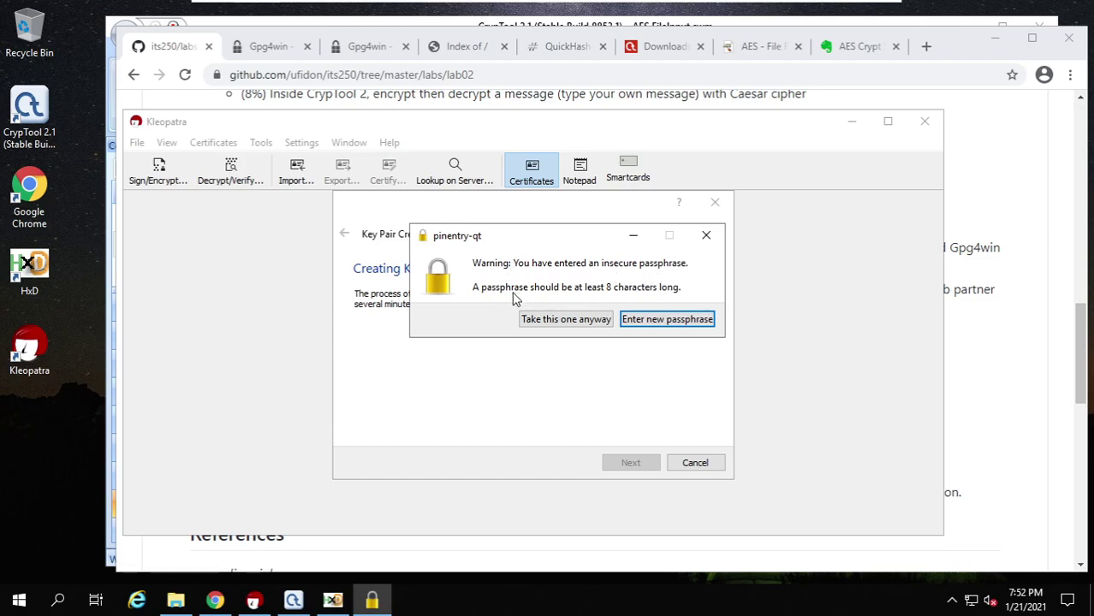
{"action": "left_click", "coordinate": [656, 324]}
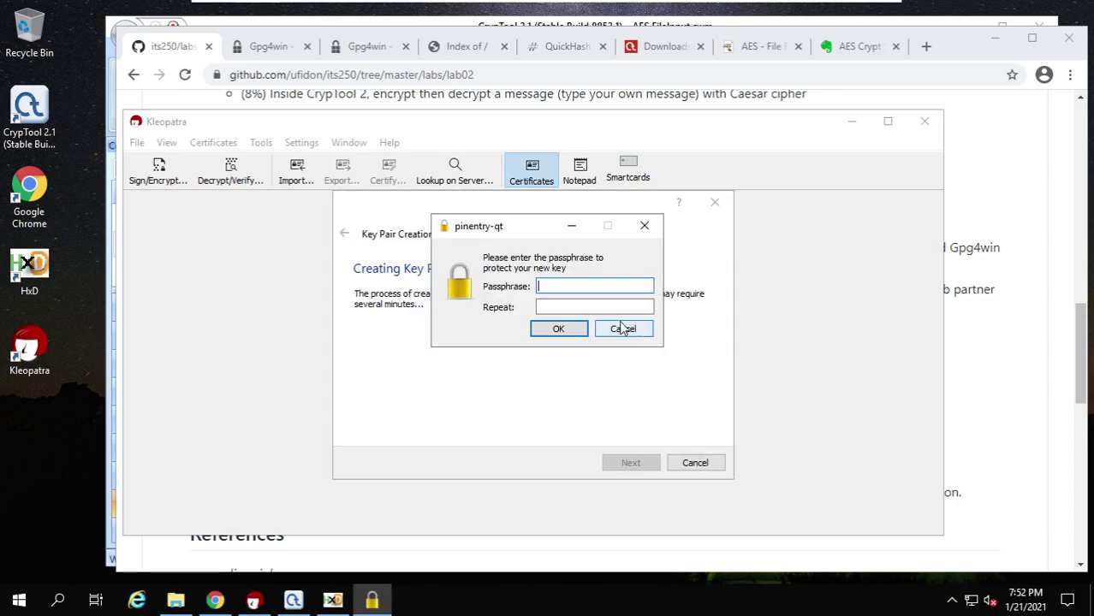
Enter and repeat a longer passphrase for the Instructor key, review the creation result and finish the wizard
{"action": "type", "text": "p"}
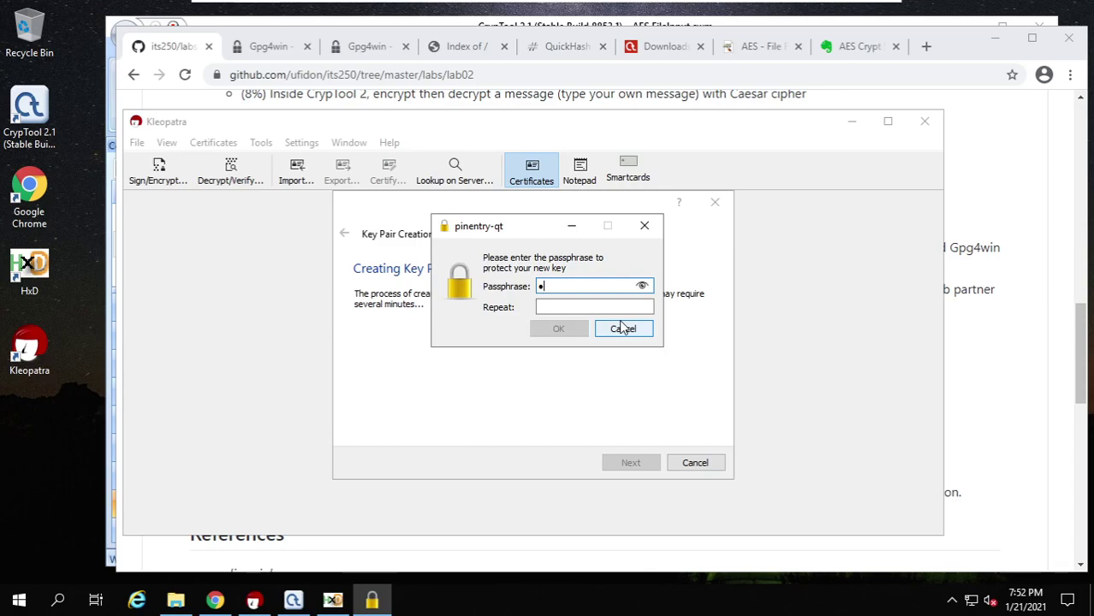
{"action": "type", "text": "asswrd"}
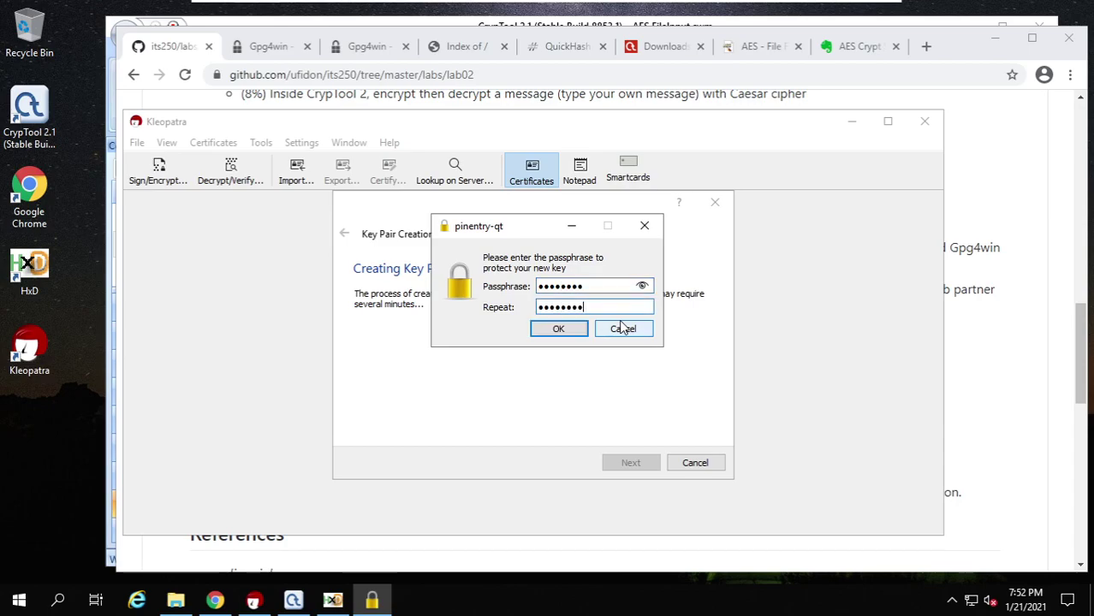
{"action": "left_click", "coordinate": [582, 330]}
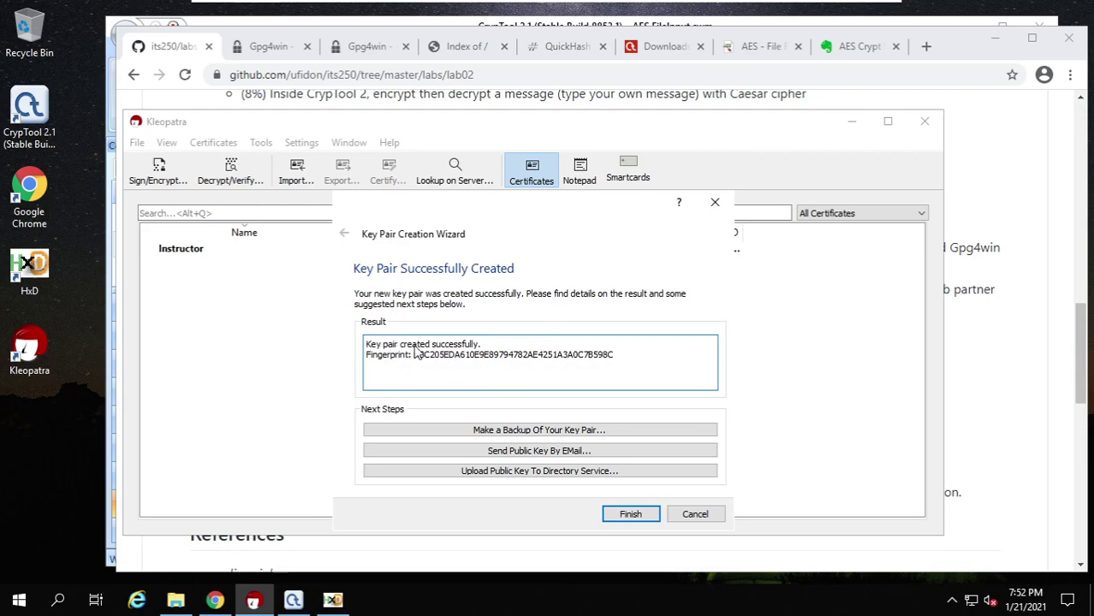
{"action": "left_click_drag", "start_coordinate": [415, 357], "coordinate": [571, 360]}
{"action": "left_click", "coordinate": [615, 368]}
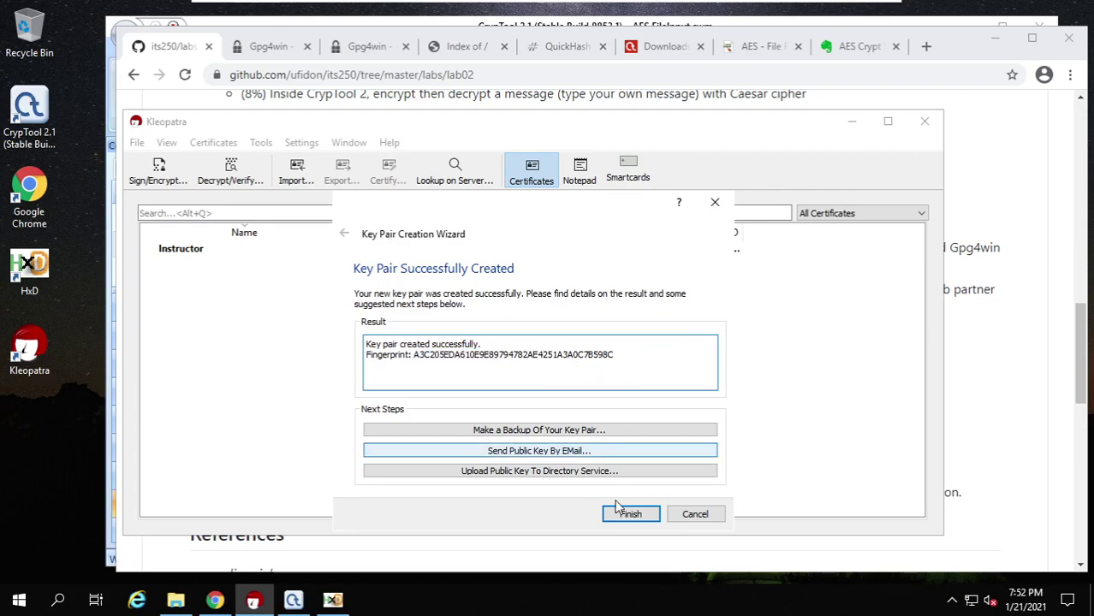
{"action": "left_click", "coordinate": [628, 514]}
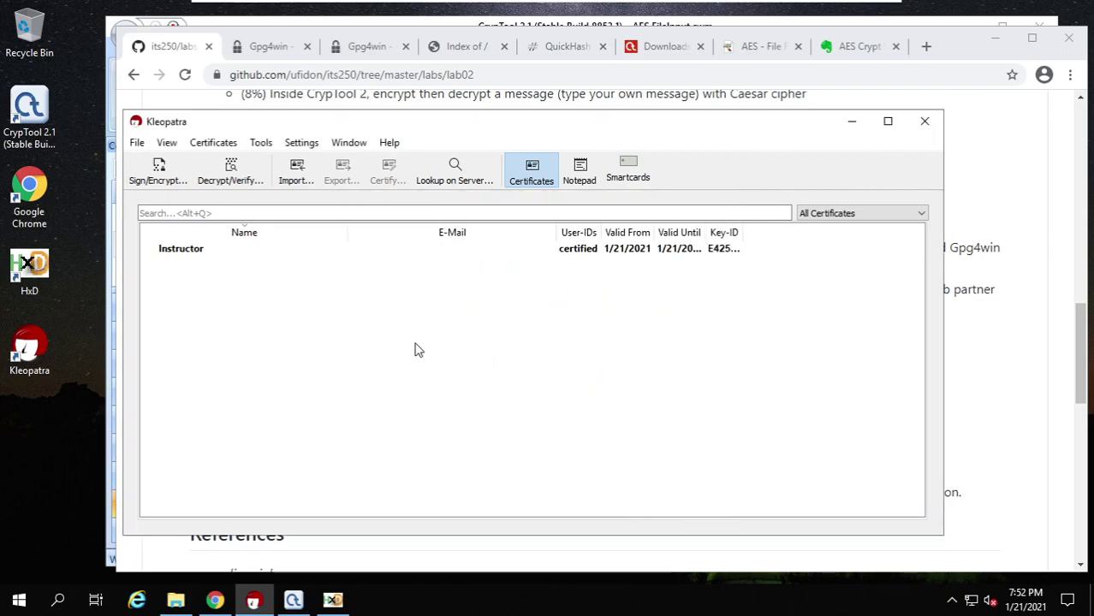
{"action": "left_click", "coordinate": [594, 252]}
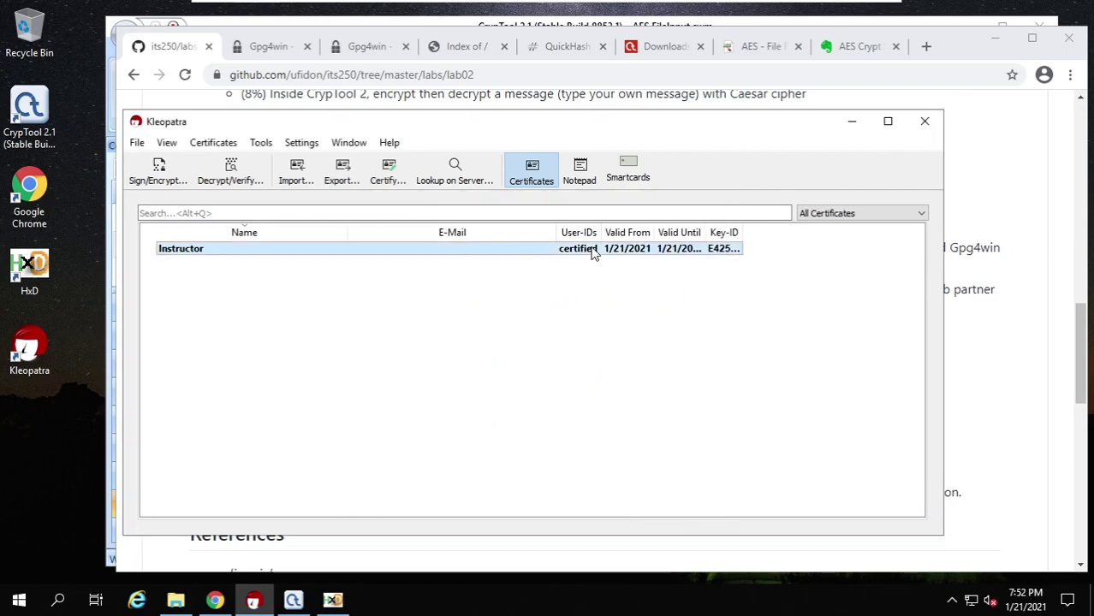
{"action": "left_click", "coordinate": [360, 329]}
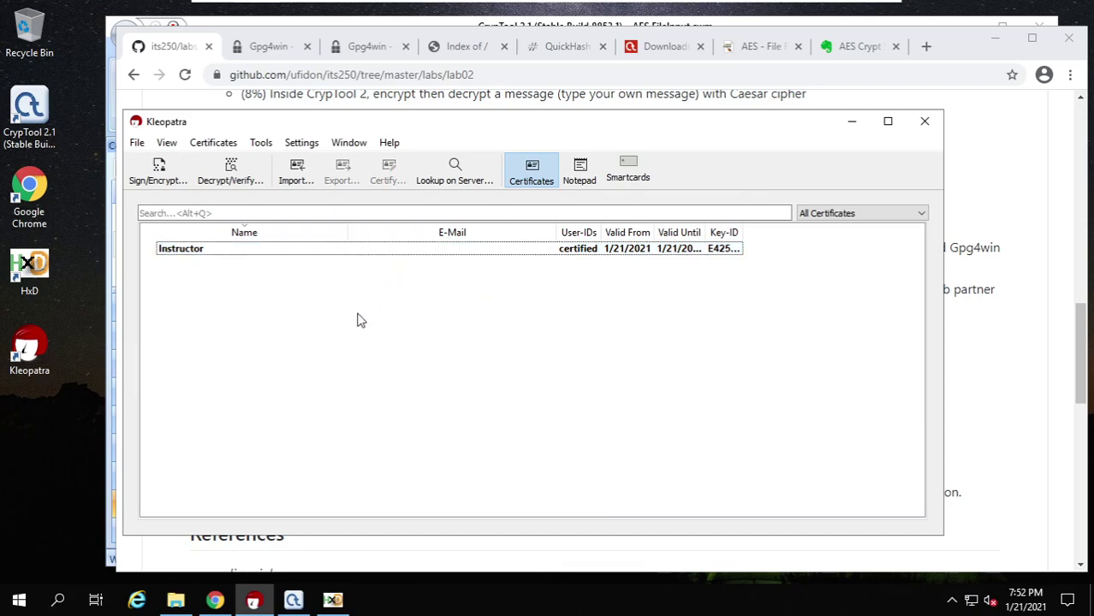
{"action": "right_click", "coordinate": [431, 319]}
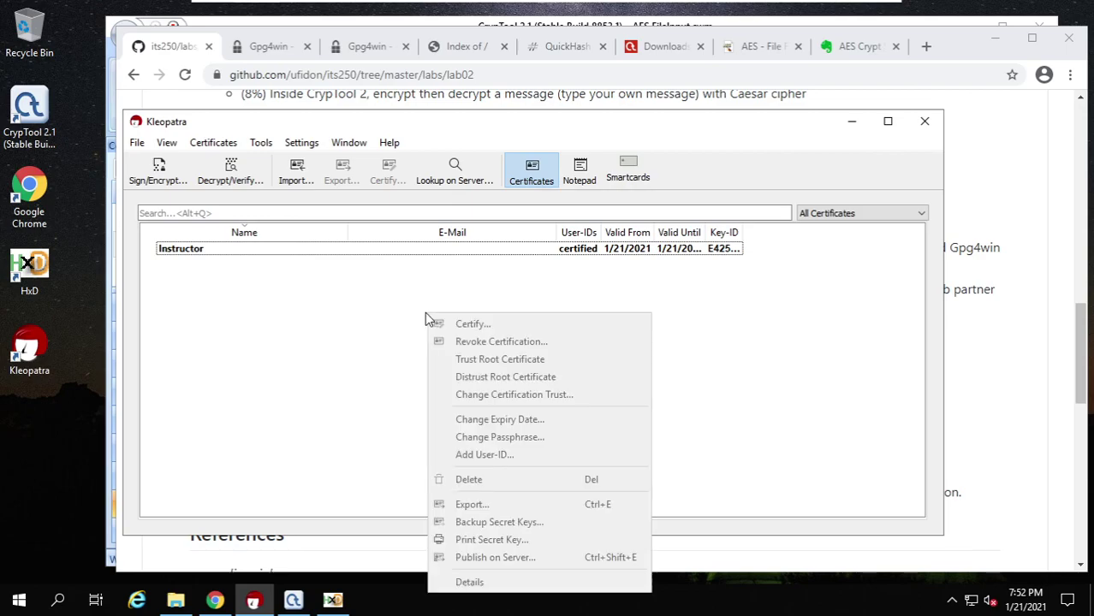
{"action": "left_click", "coordinate": [300, 296]}
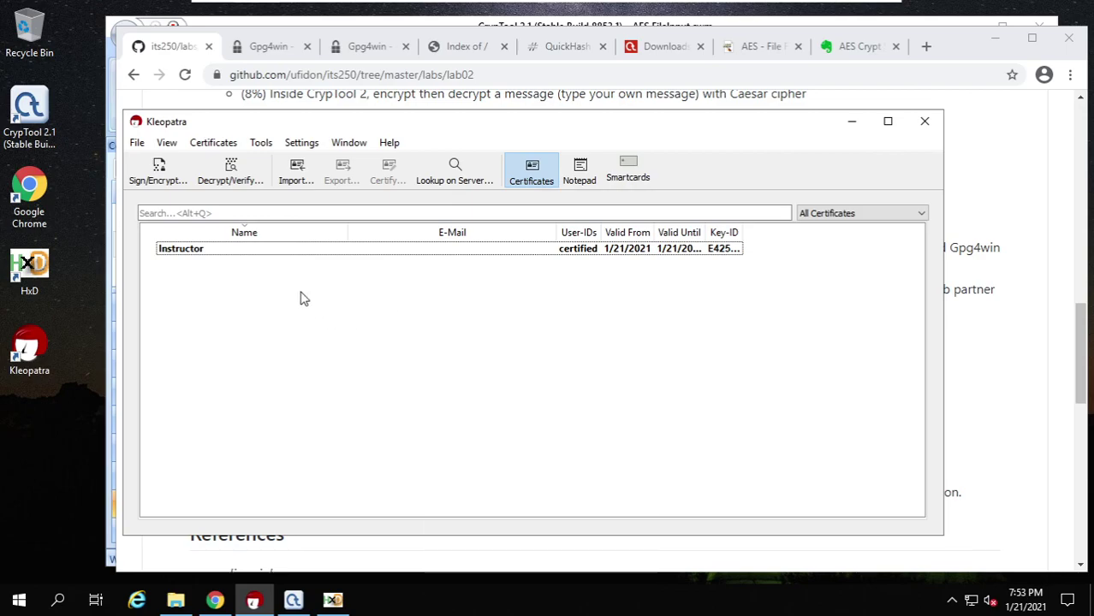
Start a second personal OpenPGP key pair and enter the virtual lab partner's first name
{"action": "left_click", "coordinate": [140, 146]}
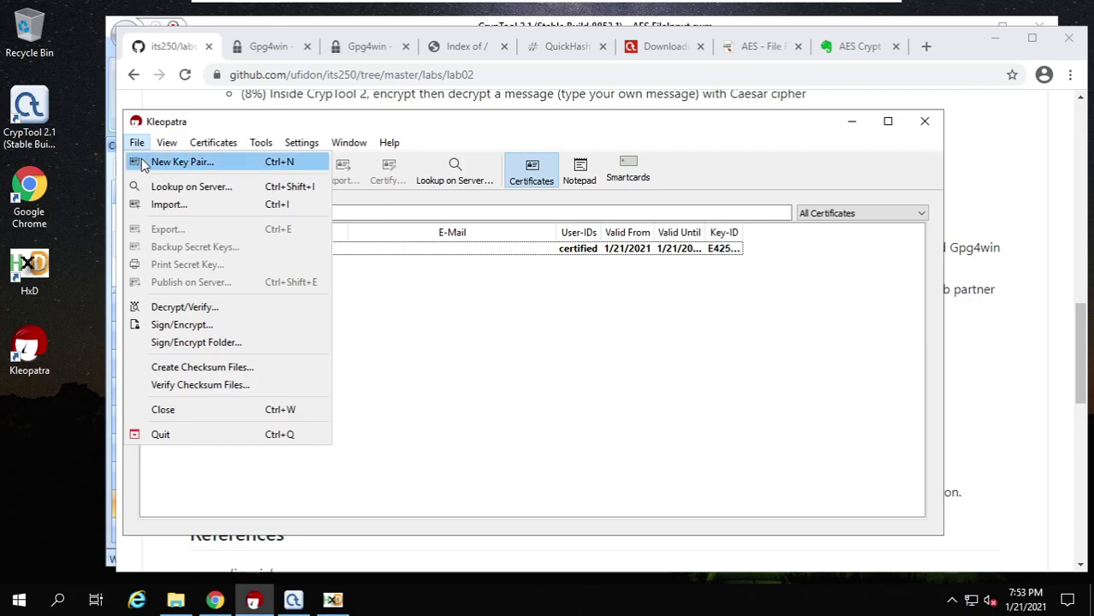
{"action": "left_click", "coordinate": [171, 171]}
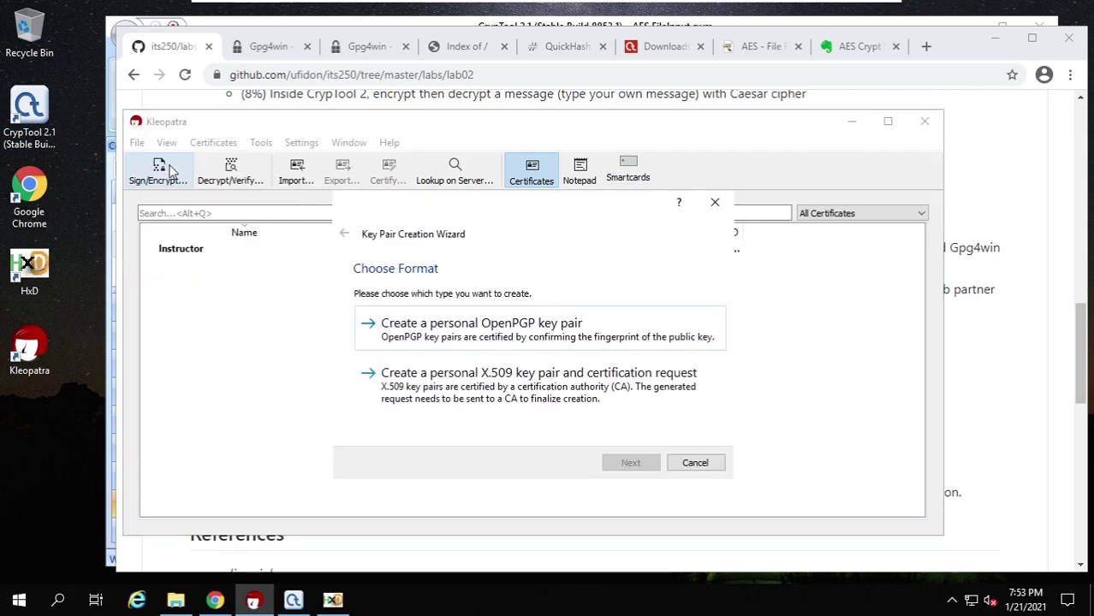
{"action": "left_click", "coordinate": [555, 329]}
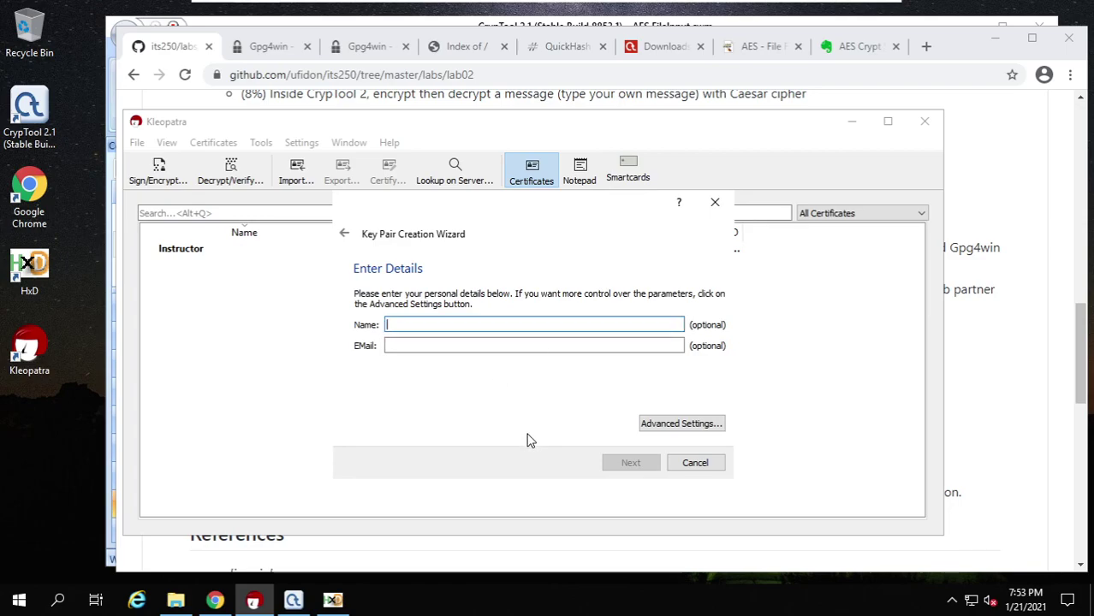
{"action": "type", "text": "Mike"}
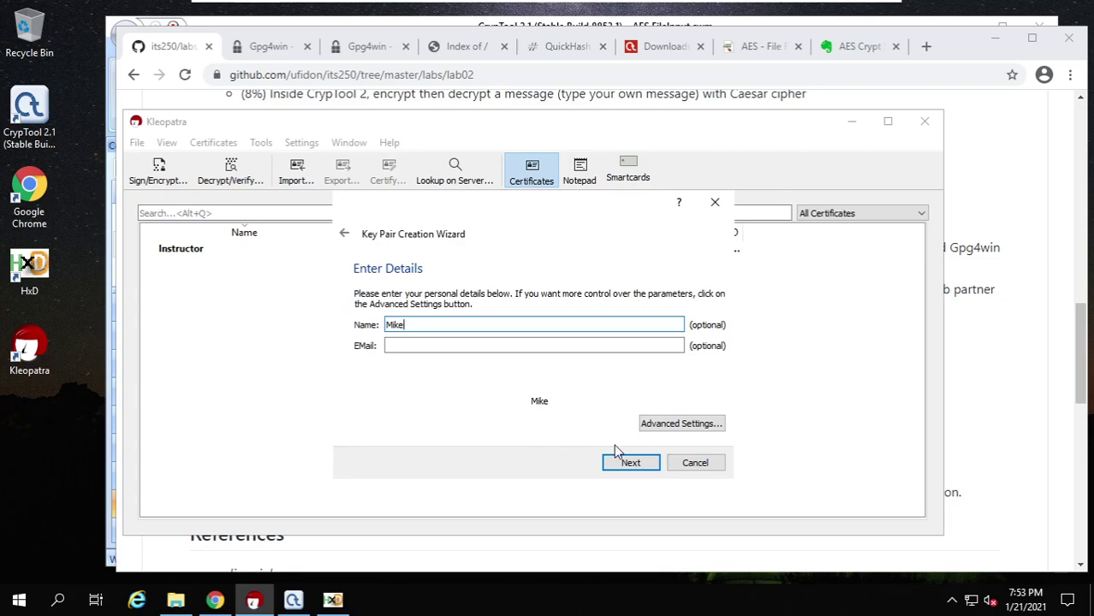
Set the primary RSA key size to 2,048 bits in the advanced settings and start creating the lab partner's key pair
{"action": "left_click", "coordinate": [681, 424]}
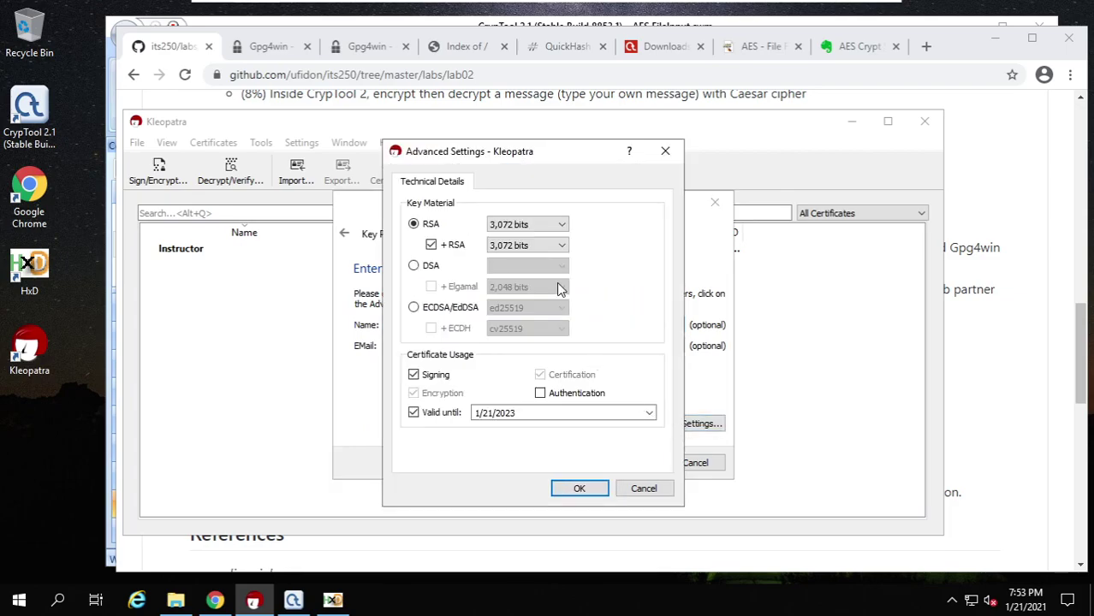
{"action": "left_click", "coordinate": [554, 226]}
{"action": "left_click", "coordinate": [541, 239]}
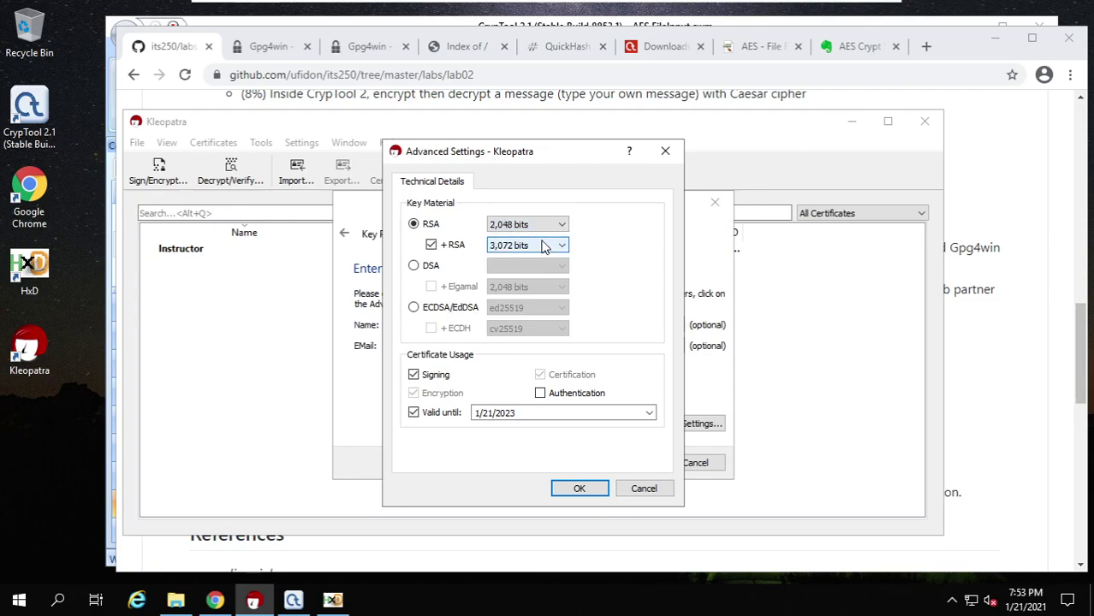
{"action": "left_click", "coordinate": [578, 489]}
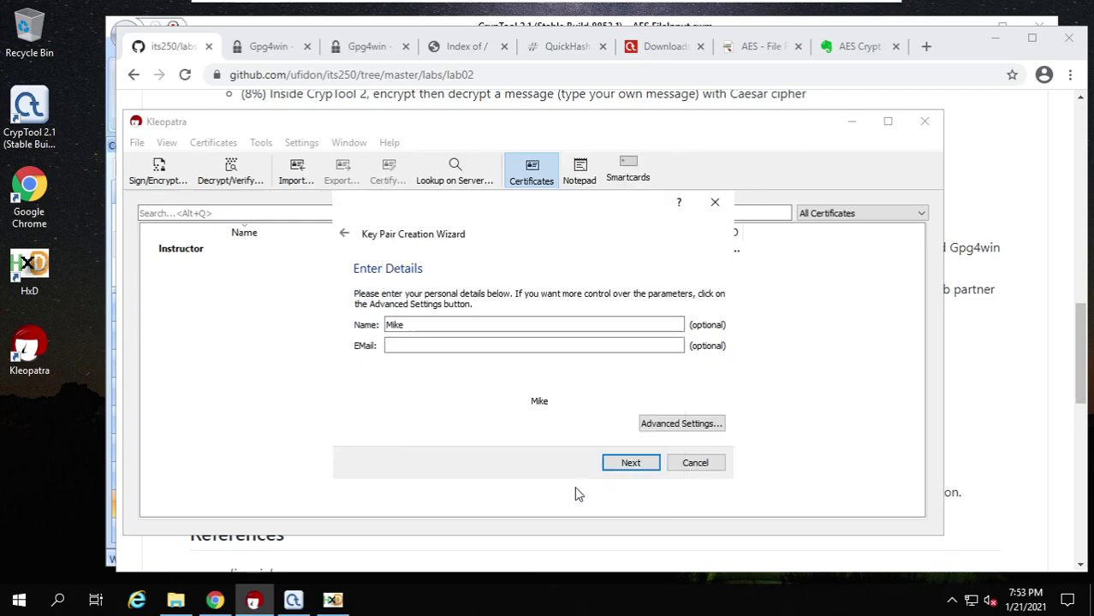
{"action": "left_click", "coordinate": [631, 463]}
{"action": "left_click", "coordinate": [631, 466]}
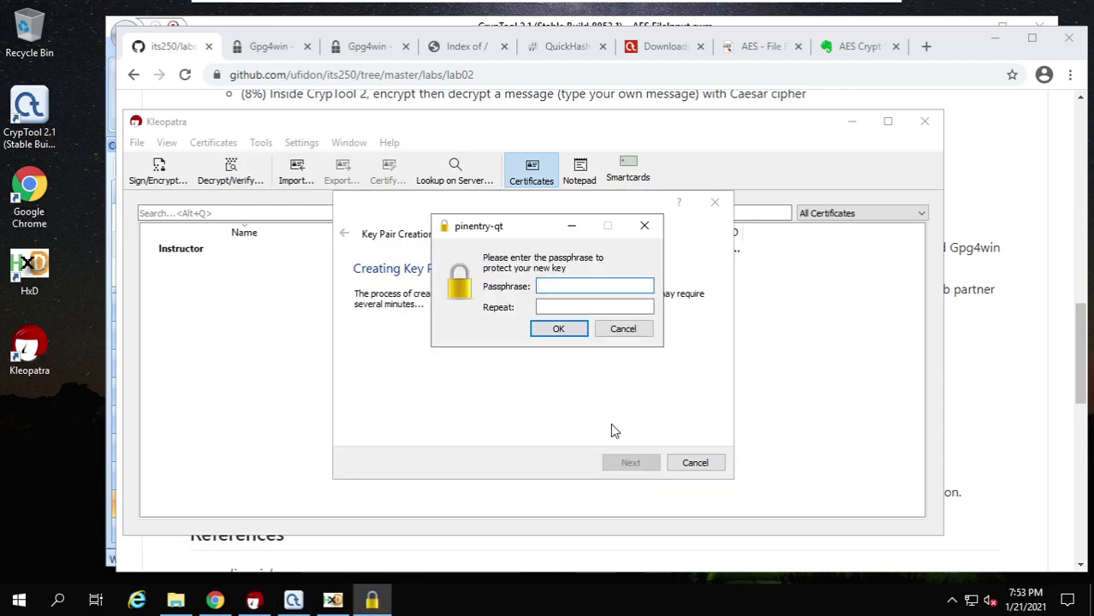
Enter and repeat a short passphrase for the lab partner's key, accept it anyway and finish the wizard
{"action": "type", "text": "***"}
{"action": "key", "text": "Tab"}
{"action": "type", "text": "***"}
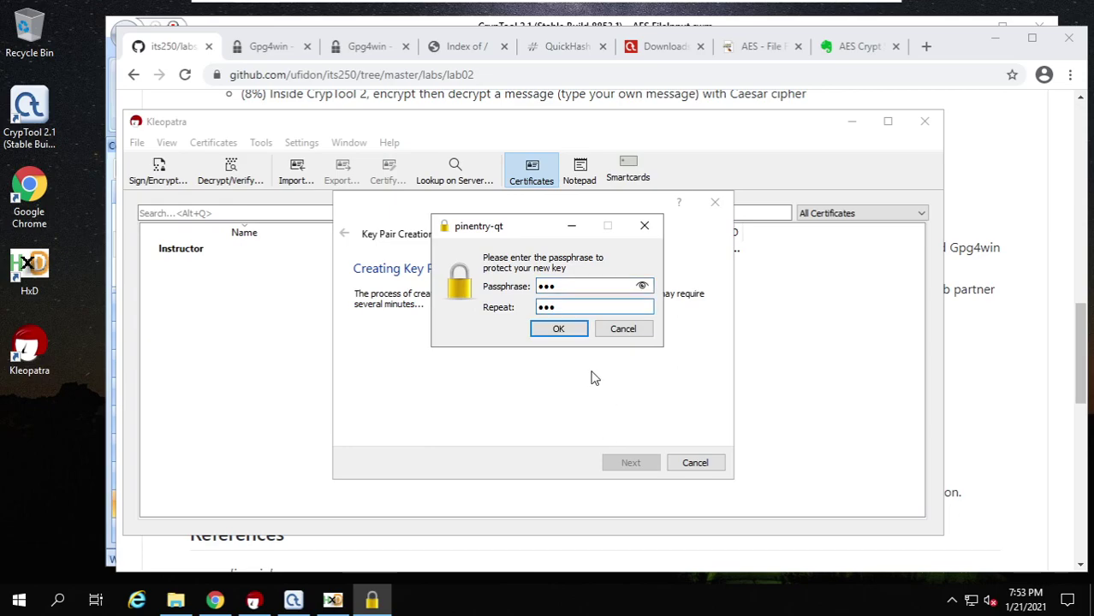
{"action": "left_click", "coordinate": [564, 329]}
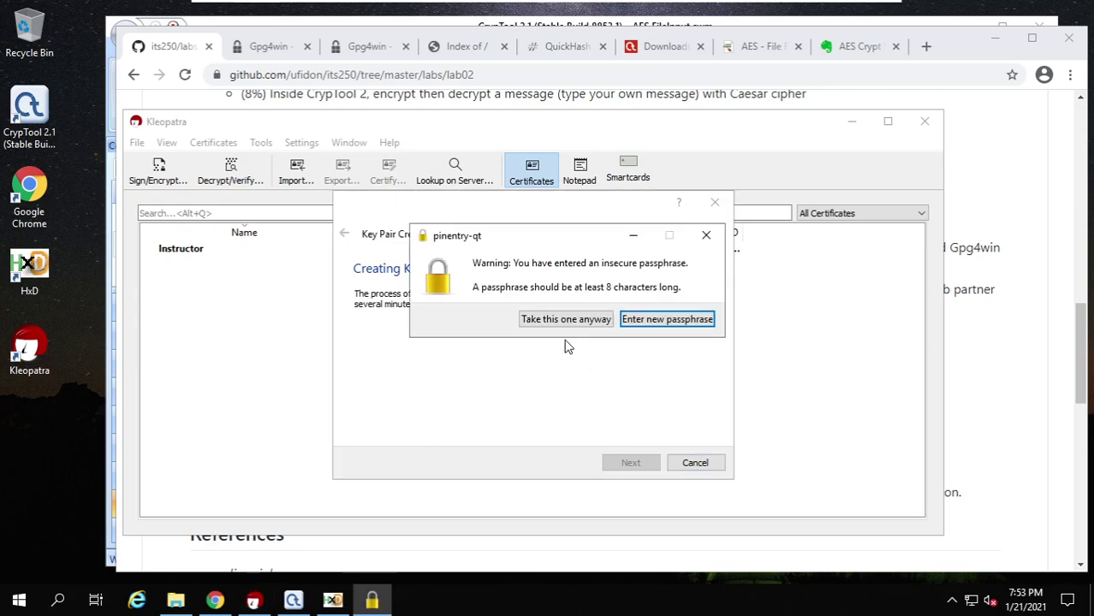
{"action": "left_click", "coordinate": [580, 329]}
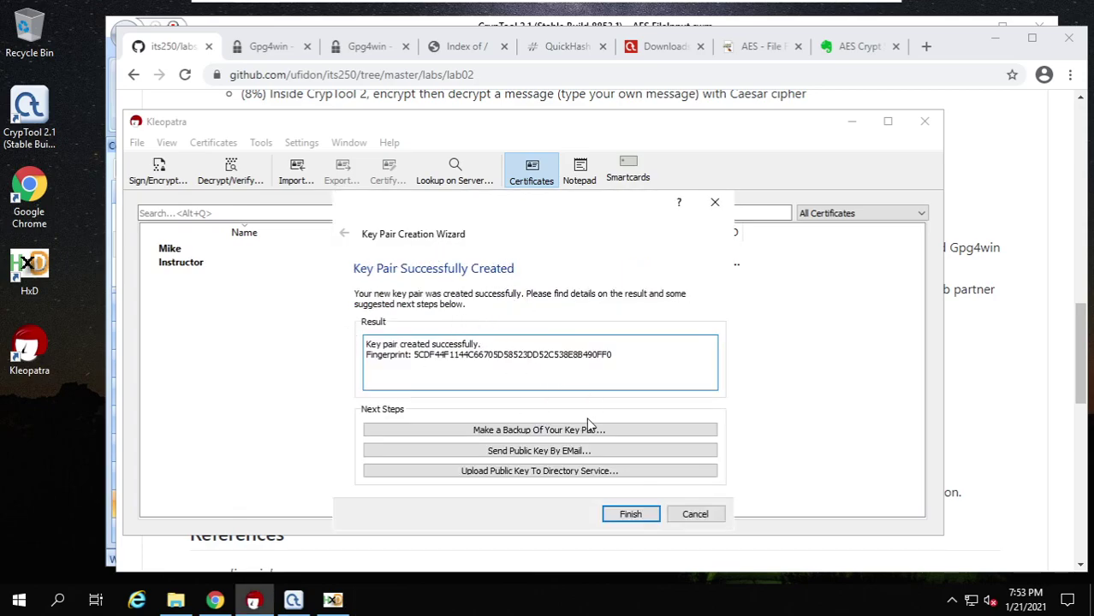
{"action": "left_click", "coordinate": [620, 514]}
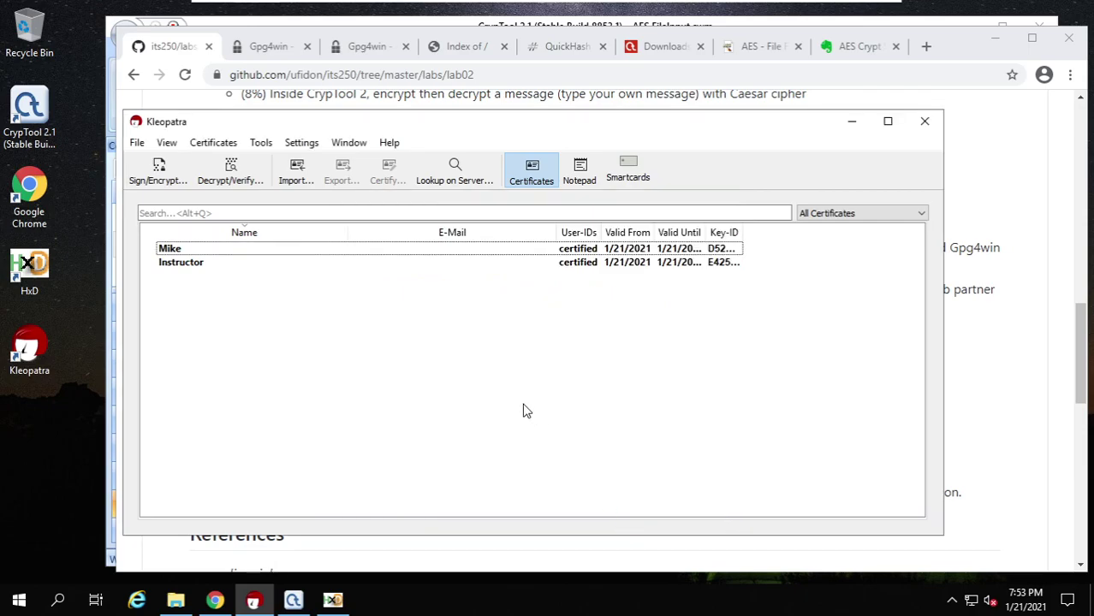
Check the two key pairs in the certificate list and read the Gpg4win key import and signature verification task in the browser
{"action": "left_click", "coordinate": [328, 269]}
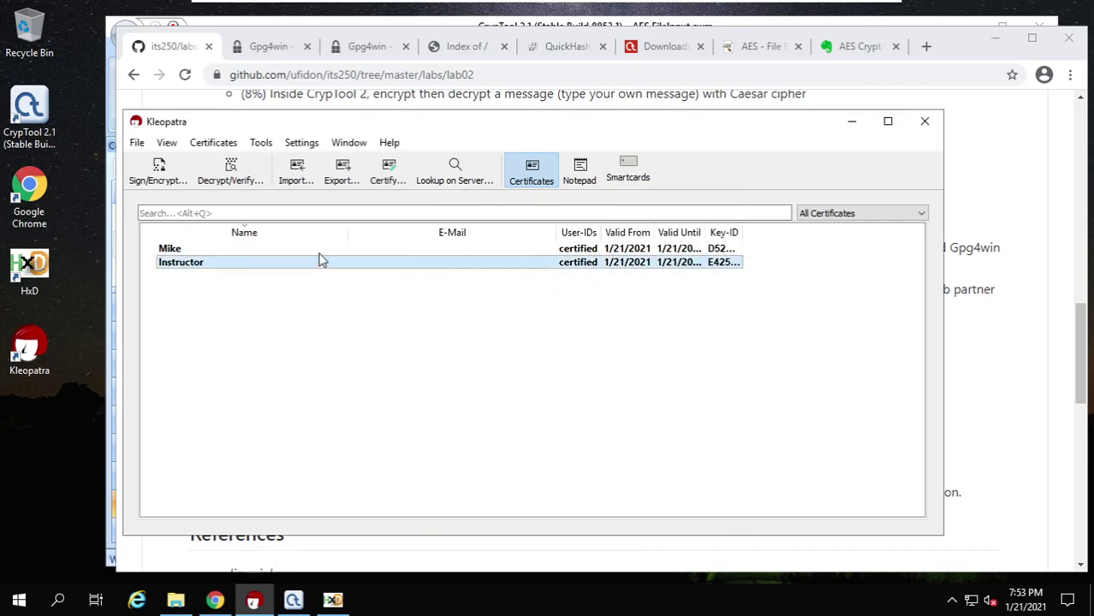
{"action": "left_click", "coordinate": [320, 250]}
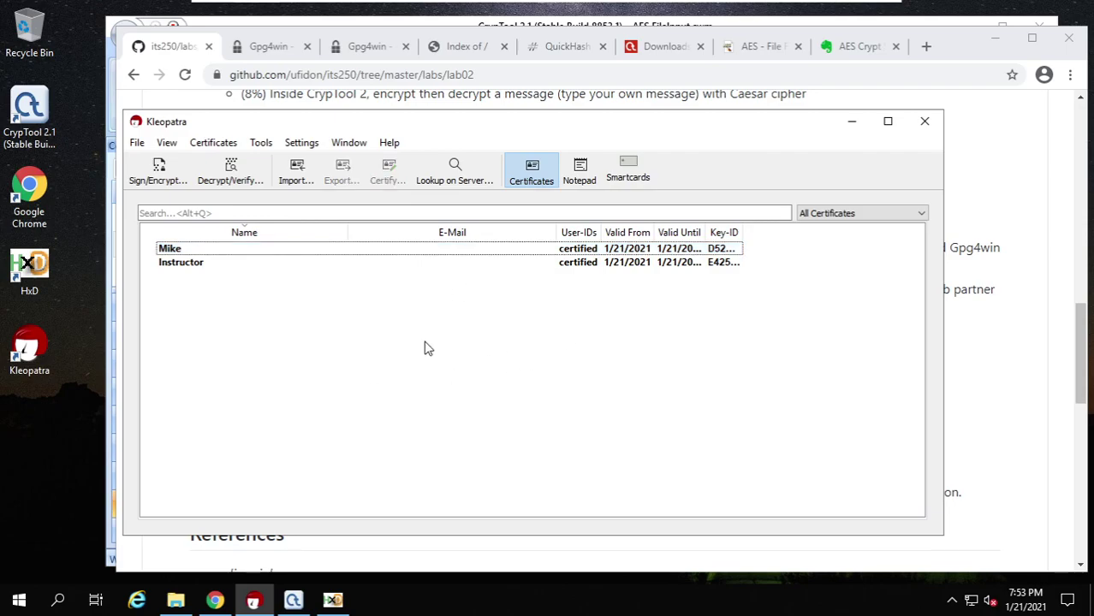
{"action": "left_click", "coordinate": [996, 349]}
{"action": "left_click_drag", "start_coordinate": [340, 225], "coordinate": [609, 225]}
{"action": "left_click", "coordinate": [609, 226]}
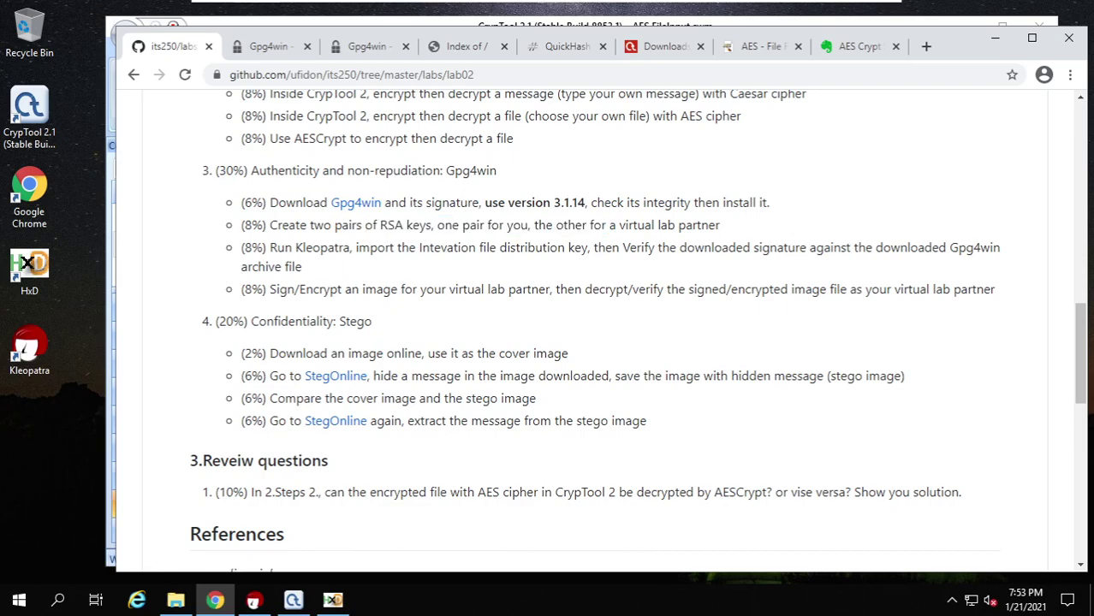
{"action": "left_click_drag", "start_coordinate": [295, 247], "coordinate": [558, 247]}
{"action": "left_click", "coordinate": [467, 268]}
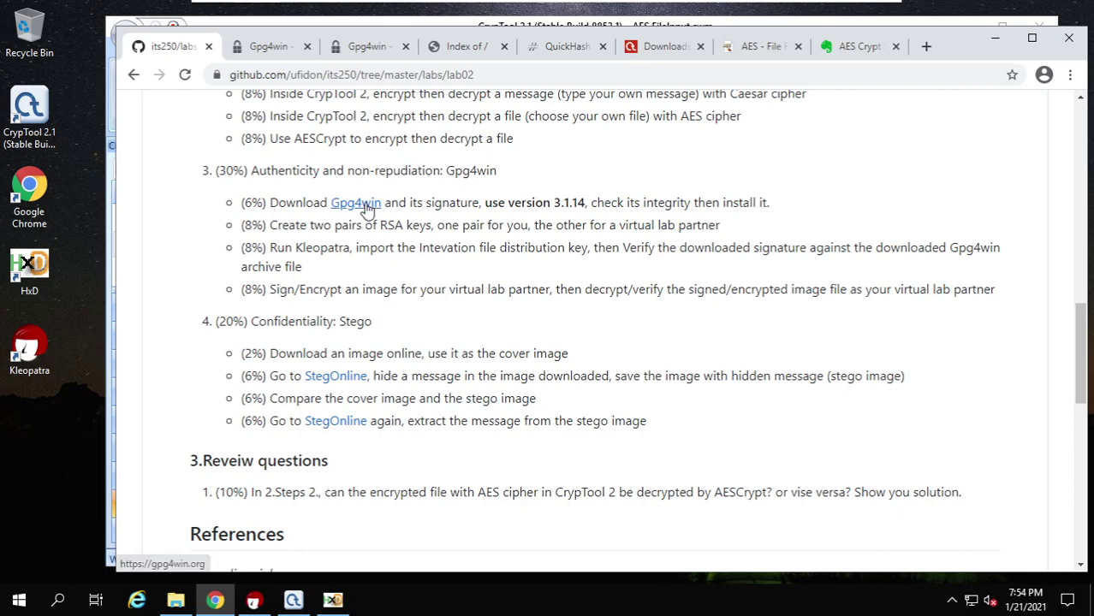
Find Intevation-Distribution-Key-2016.asc in the Documents/its250/lab02 folder and import it as a certificate in Kleopatra
{"action": "left_click", "coordinate": [176, 600]}
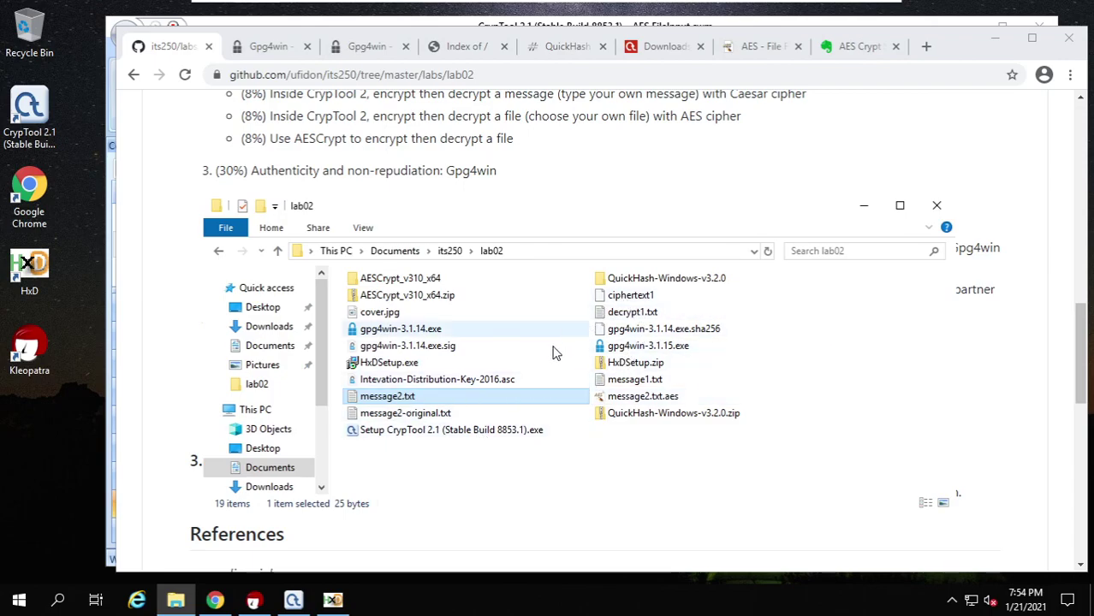
{"action": "left_click", "coordinate": [454, 383]}
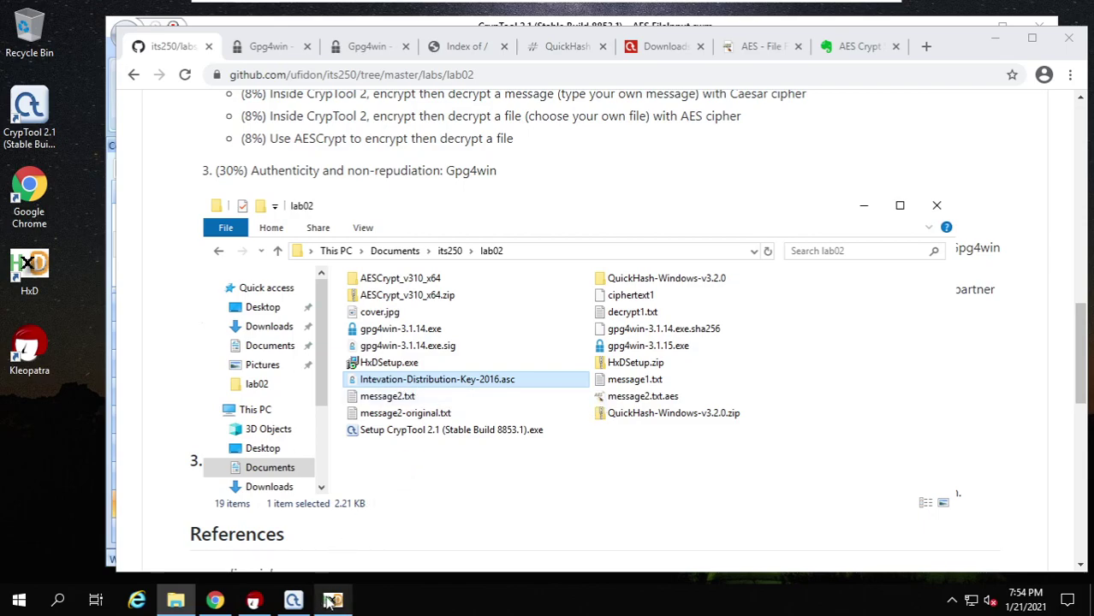
{"action": "mouse_move", "coordinate": [331, 603]}
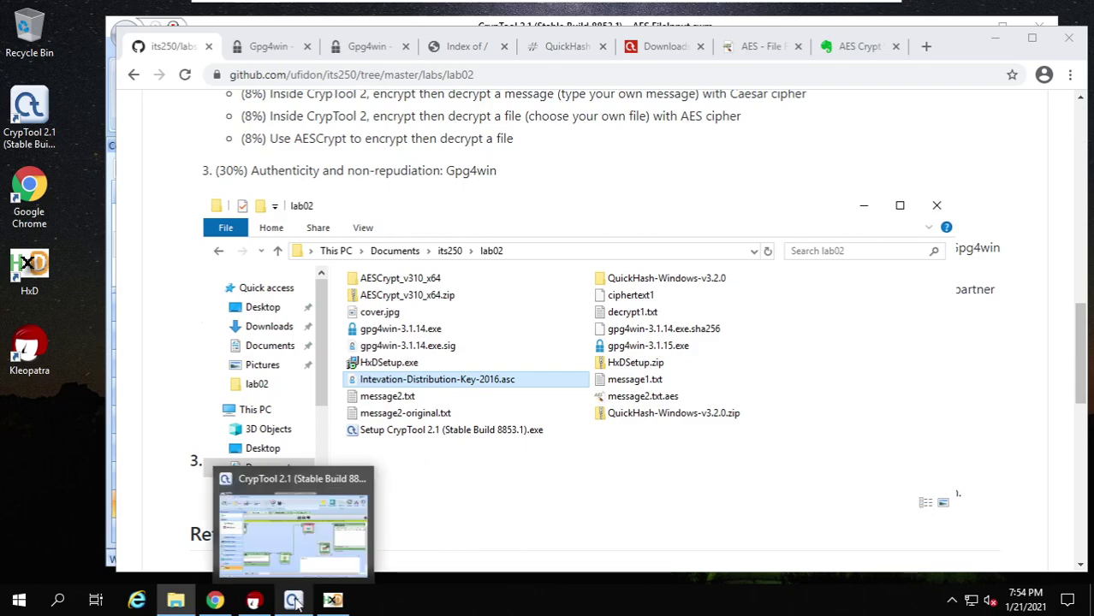
{"action": "left_click", "coordinate": [254, 603]}
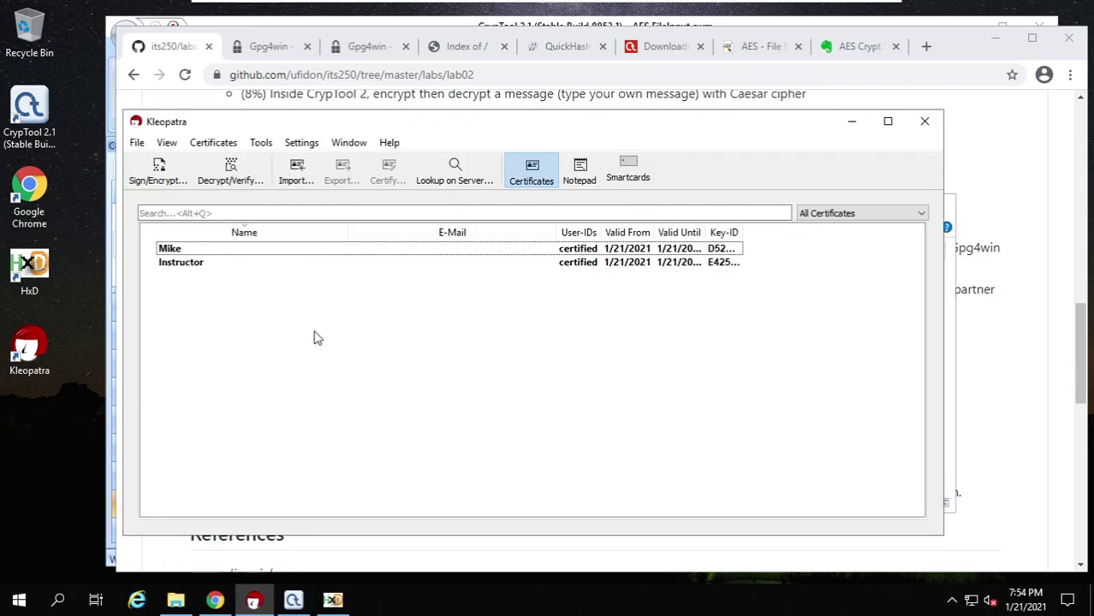
{"action": "left_click", "coordinate": [297, 171]}
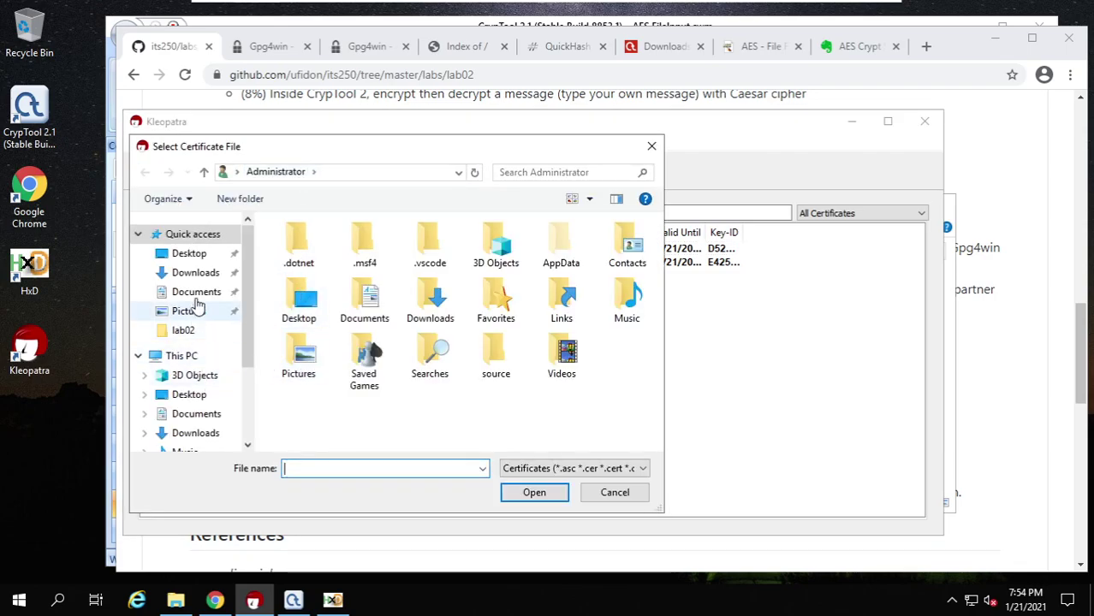
{"action": "left_click", "coordinate": [197, 294]}
{"action": "double_click", "coordinate": [306, 264]}
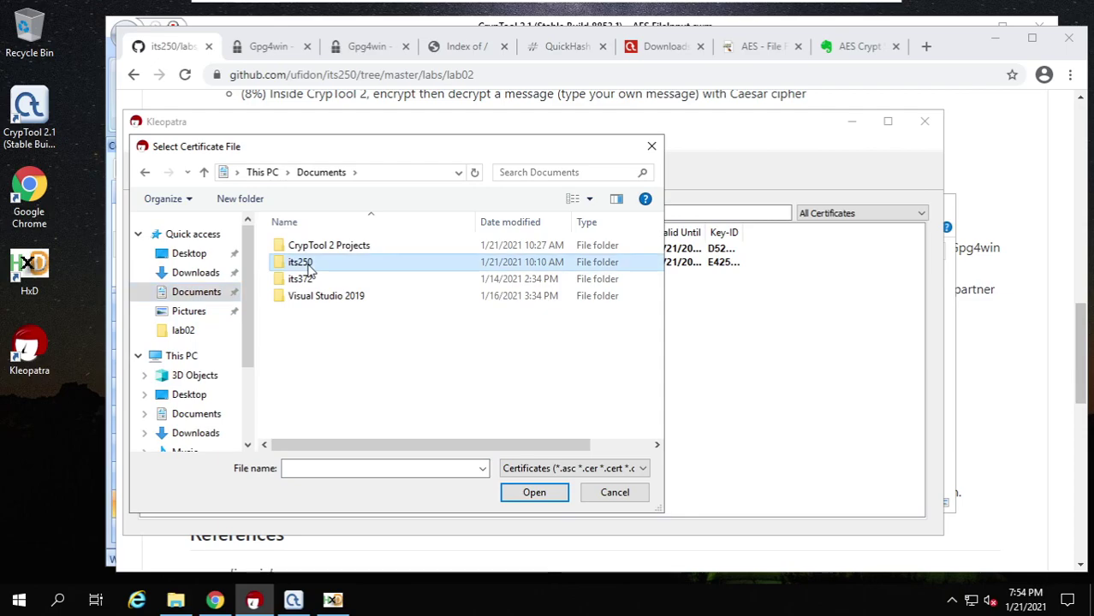
{"action": "double_click", "coordinate": [315, 248]}
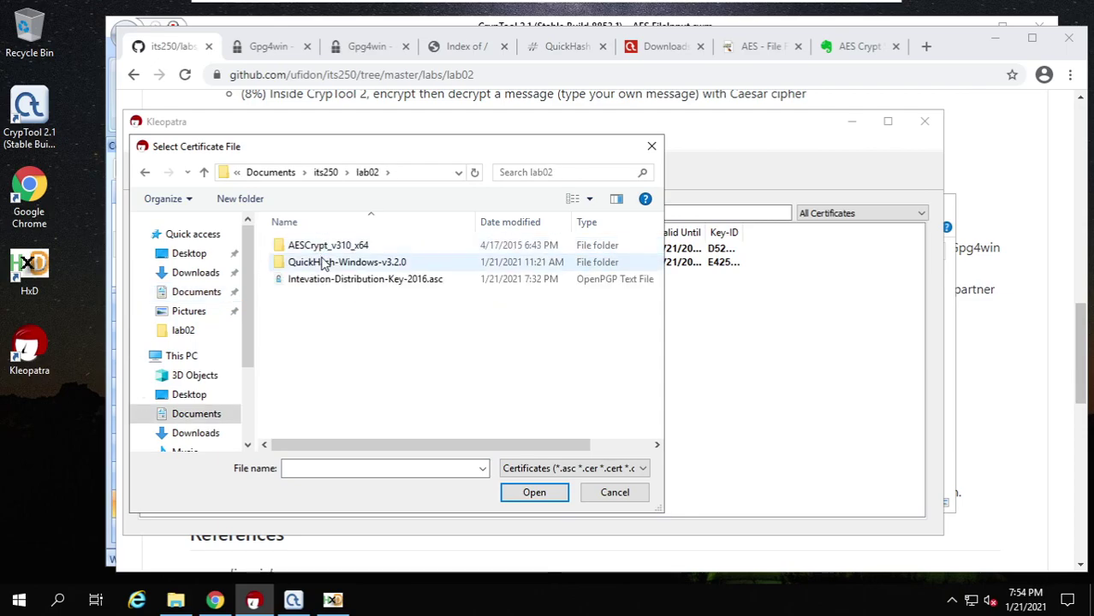
{"action": "left_click", "coordinate": [359, 285]}
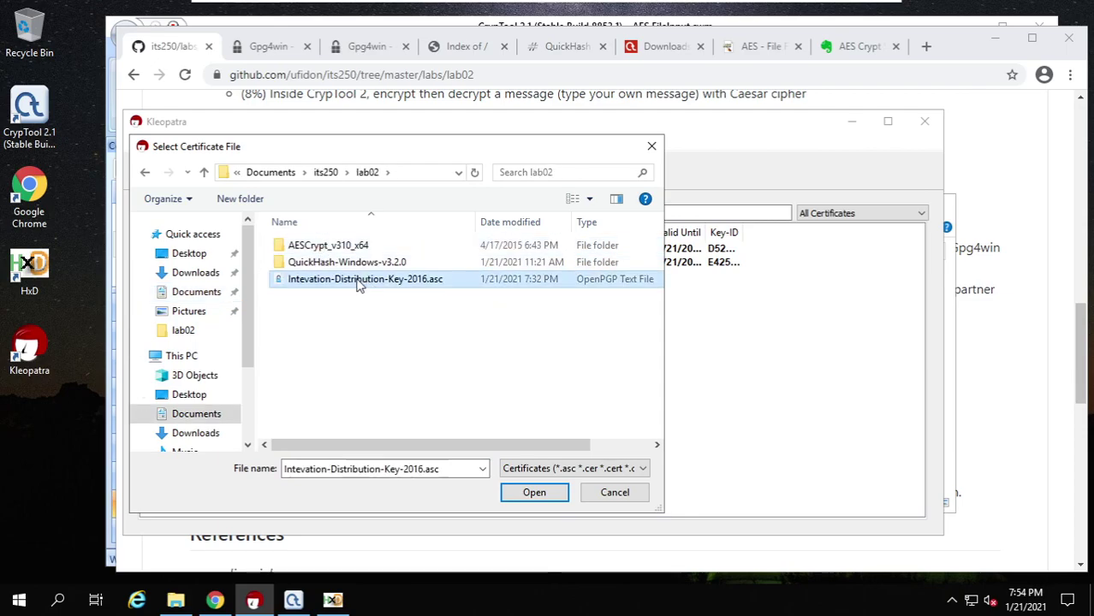
{"action": "left_click", "coordinate": [532, 493]}
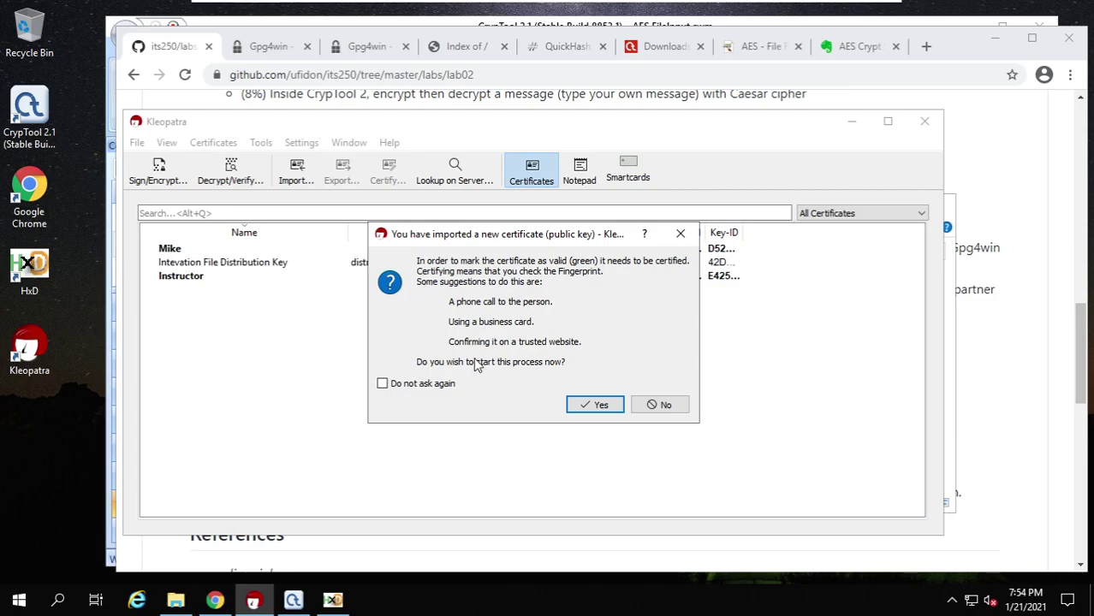
Certify the imported Intevation File Distribution Key with the lab partner's key, entering that key's passphrase
{"action": "left_click", "coordinate": [597, 408]}
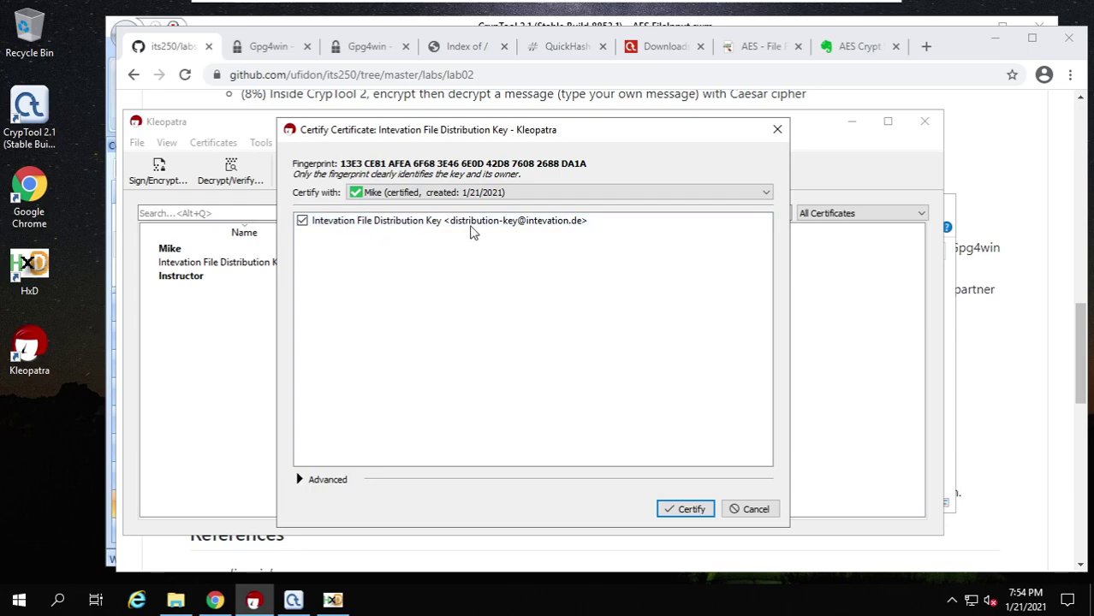
{"action": "left_click", "coordinate": [686, 509]}
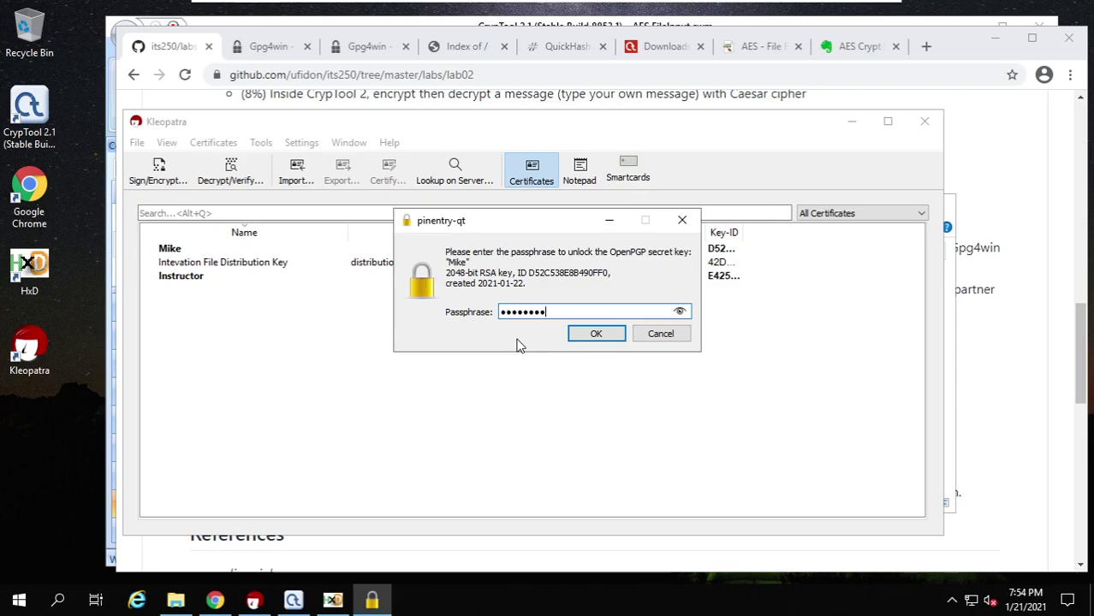
{"action": "key", "text": "Return"}
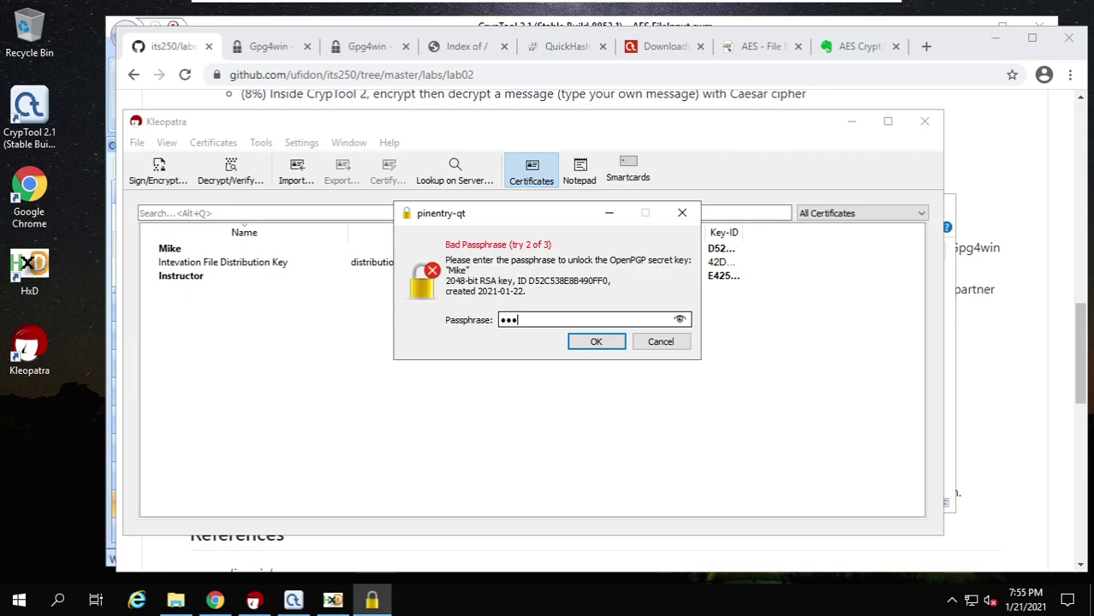
{"action": "left_click", "coordinate": [592, 342]}
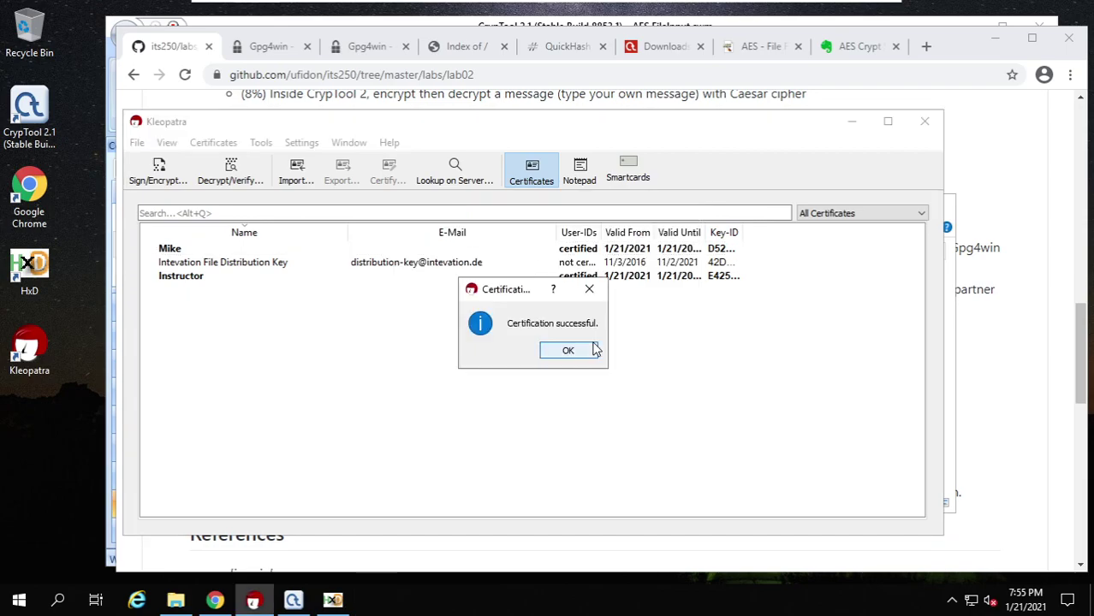
{"action": "left_click", "coordinate": [575, 351]}
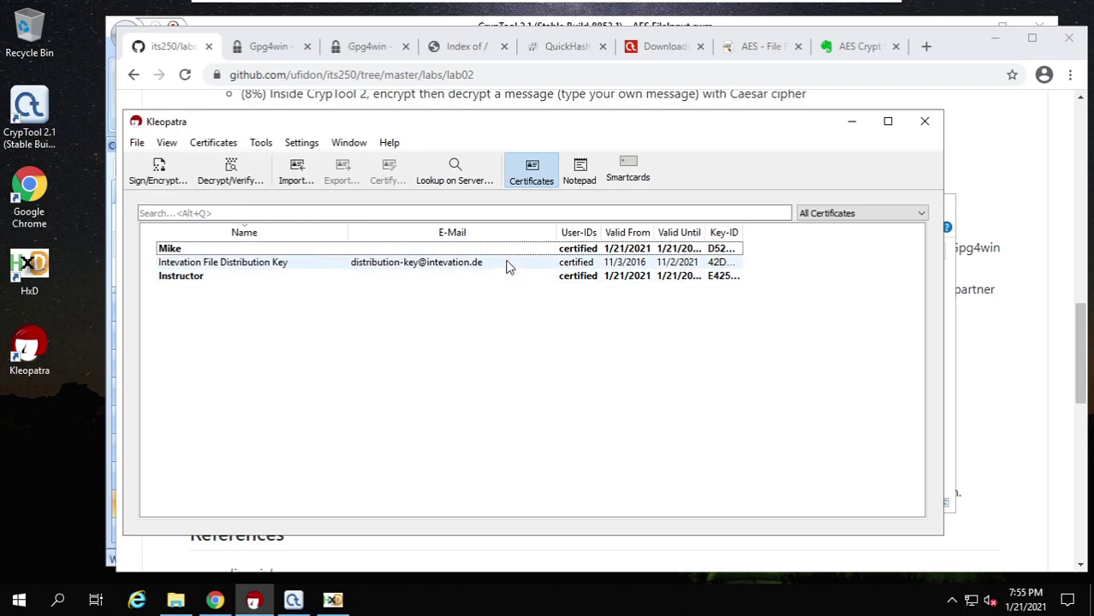
{"action": "left_click", "coordinate": [311, 267]}
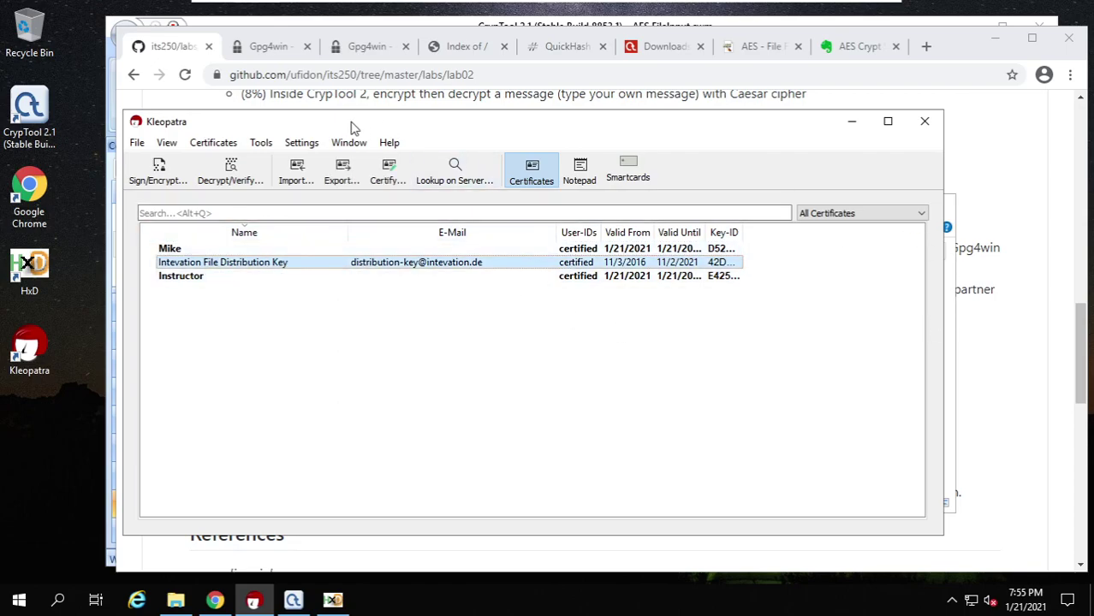
Reread the signature verification task in the browser and verify gpg4win-3.1.14.exe against gpg4win-3.1.14.exe.sig from the lab02 folder with GpgEX
{"action": "left_click", "coordinate": [167, 46]}
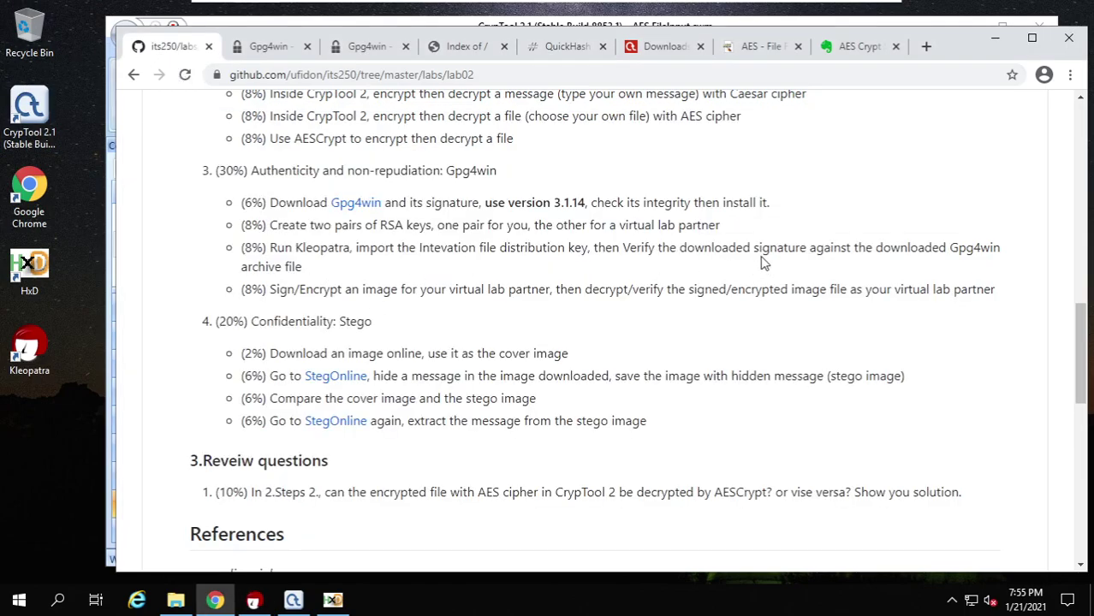
{"action": "left_click_drag", "start_coordinate": [680, 247], "coordinate": [831, 247]}
{"action": "left_click_drag", "start_coordinate": [939, 247], "coordinate": [1000, 247]}
{"action": "left_click", "coordinate": [255, 602]}
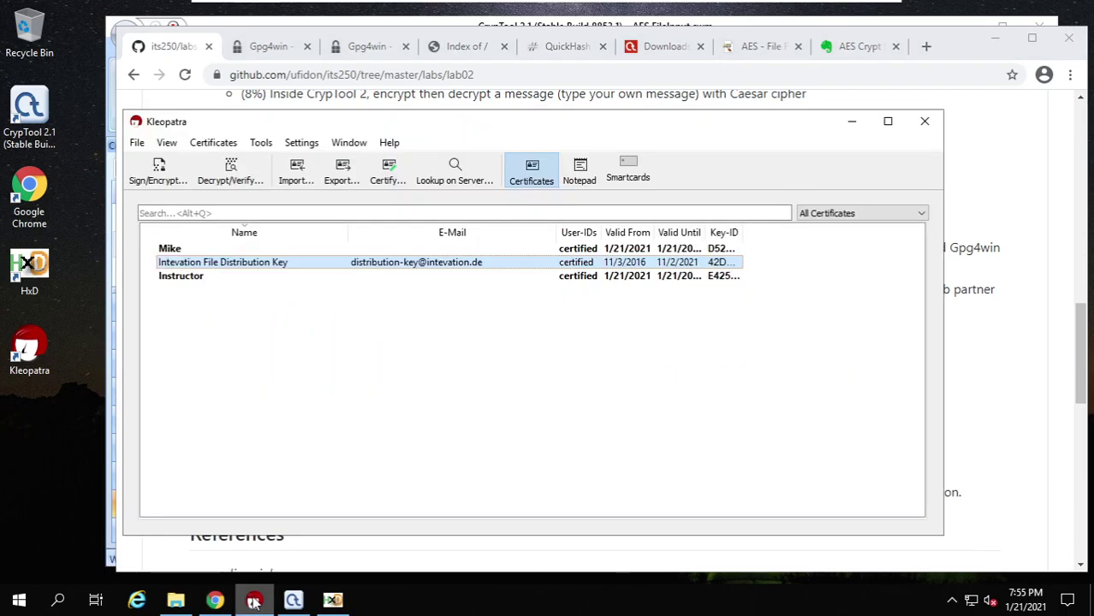
{"action": "left_click", "coordinate": [254, 385]}
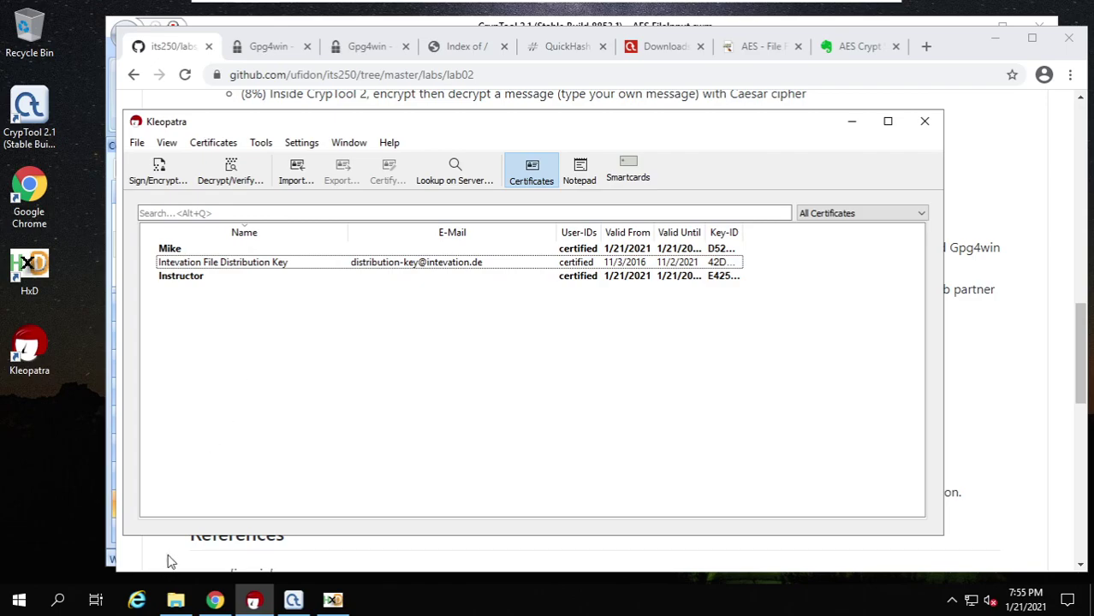
{"action": "left_click", "coordinate": [176, 601]}
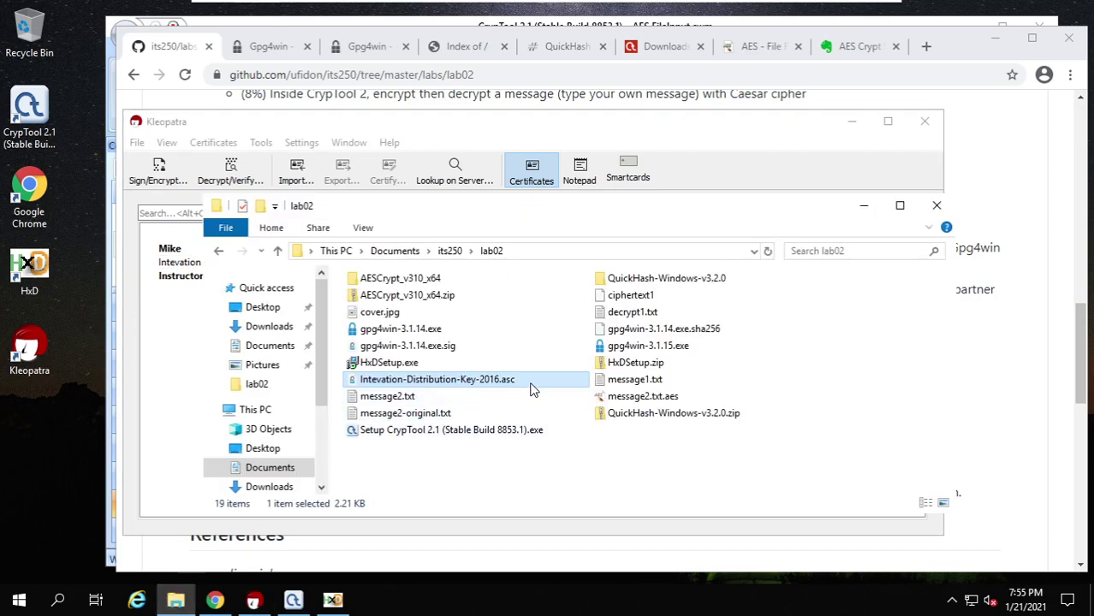
{"action": "left_click", "coordinate": [434, 346]}
{"action": "right_click", "coordinate": [422, 351]}
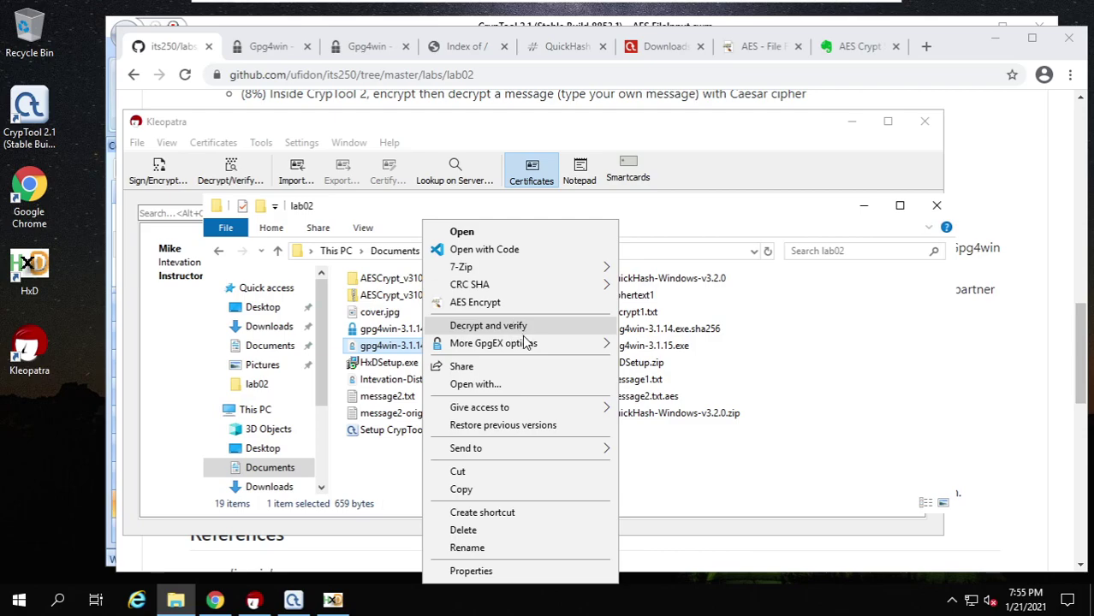
{"action": "mouse_move", "coordinate": [525, 345]}
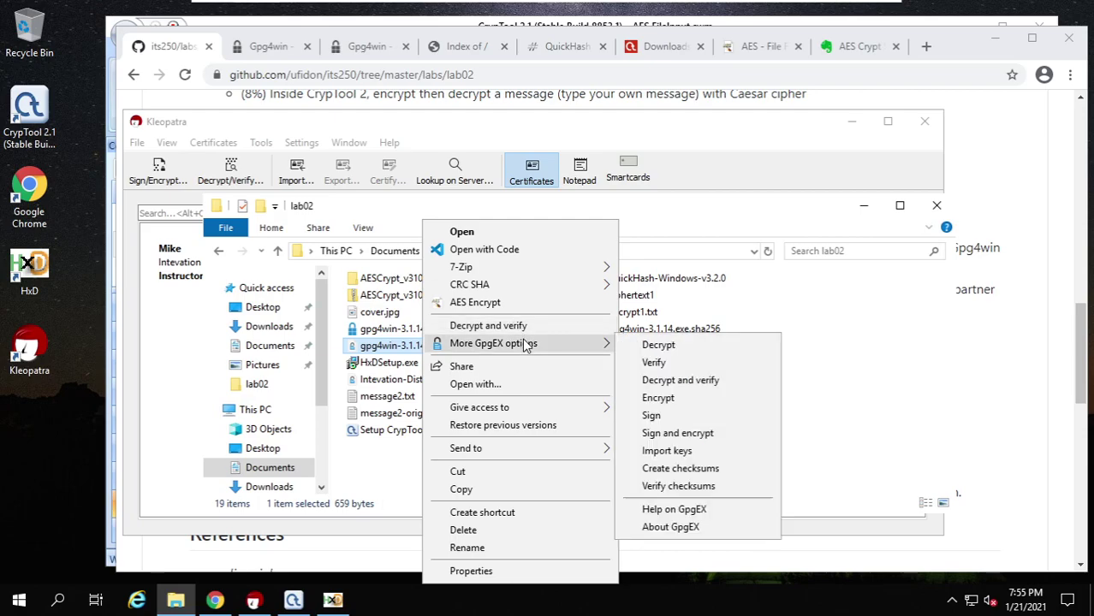
{"action": "left_click", "coordinate": [651, 362]}
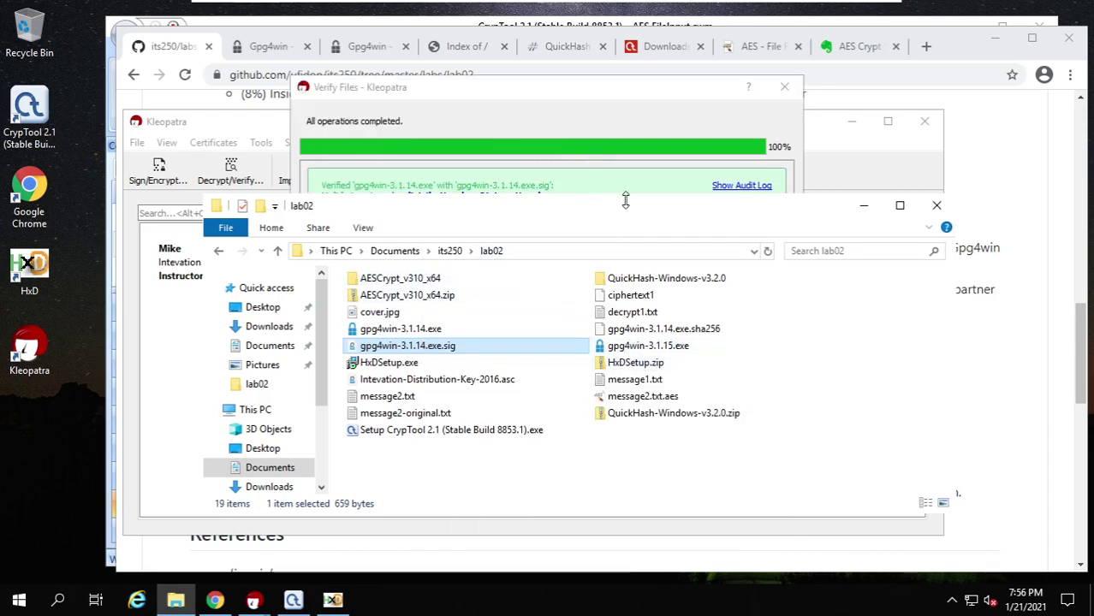
{"action": "left_click", "coordinate": [583, 103]}
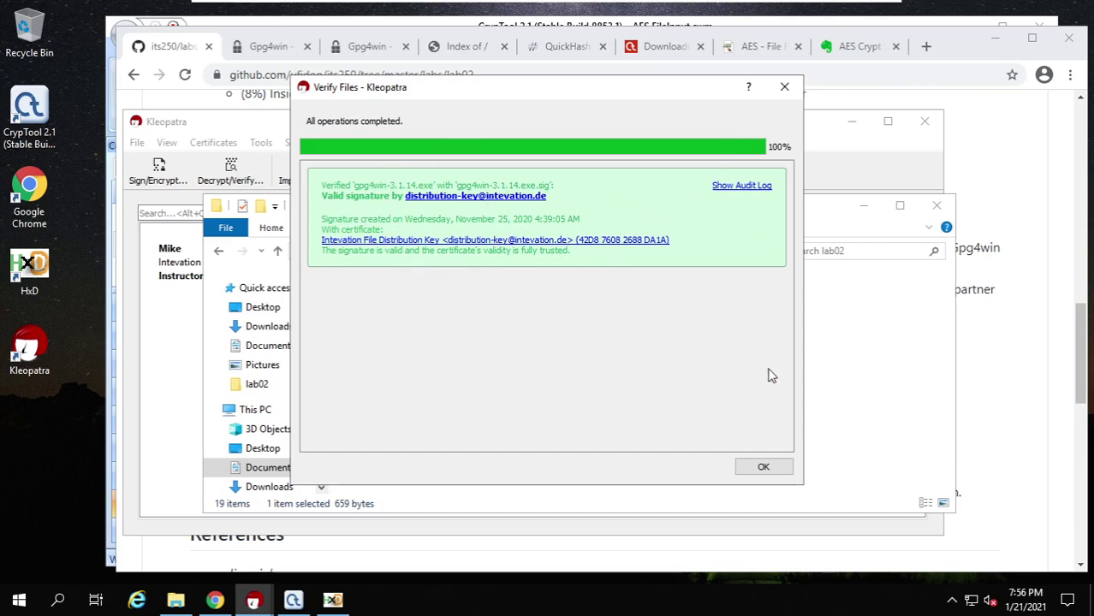
{"action": "left_click", "coordinate": [763, 468]}
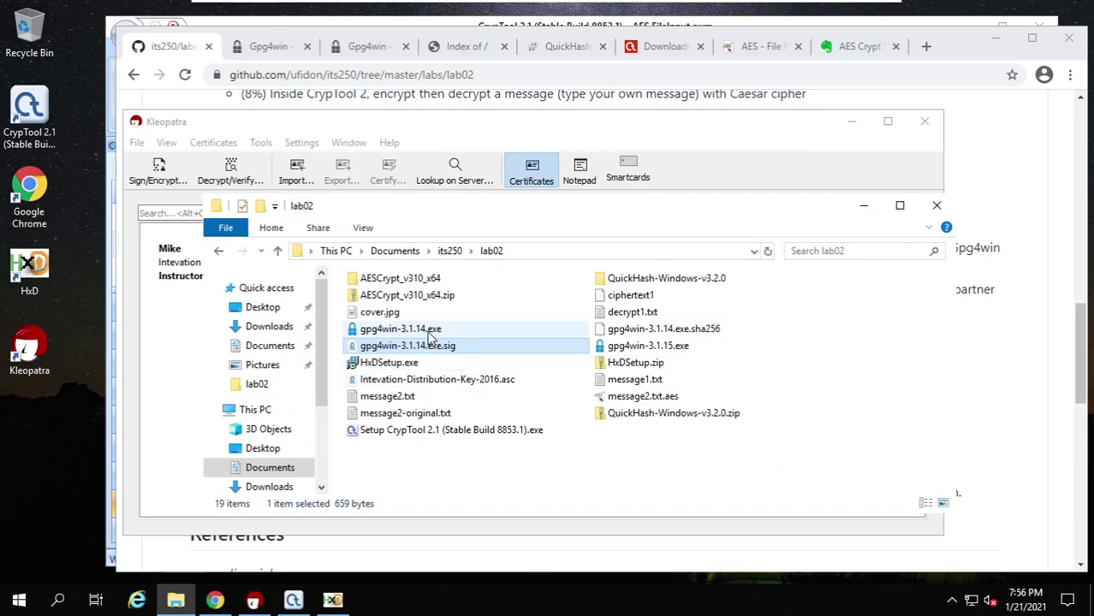
Open the properties of gpg4win-3.1.14.exe and examine the general and advanced details of its Intevation GmbH digital signature
{"action": "left_click", "coordinate": [431, 333]}
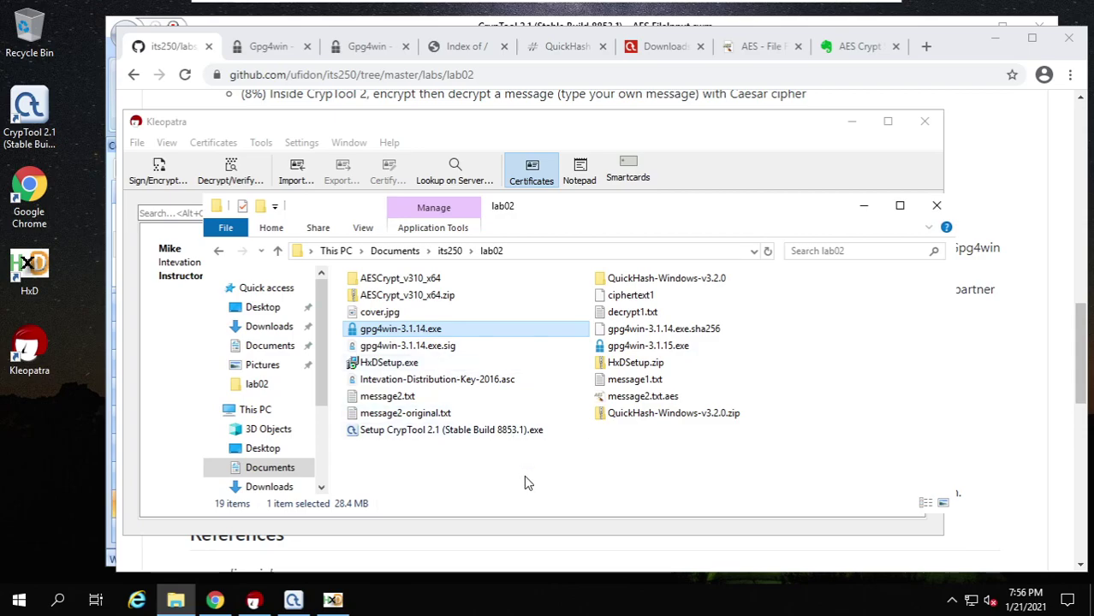
{"action": "right_click", "coordinate": [408, 332]}
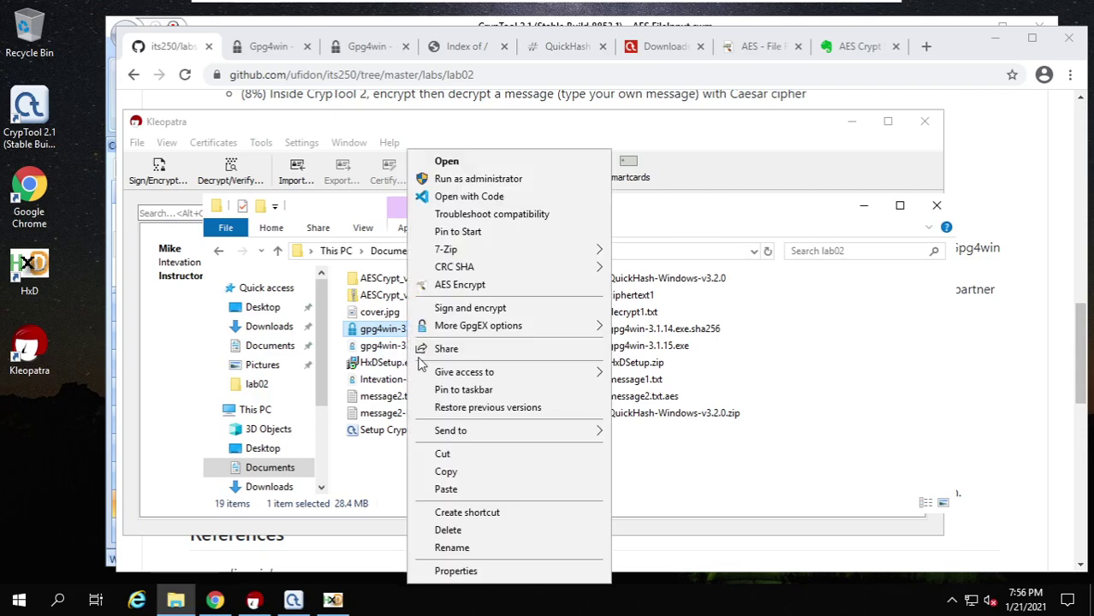
{"action": "left_click", "coordinate": [488, 570]}
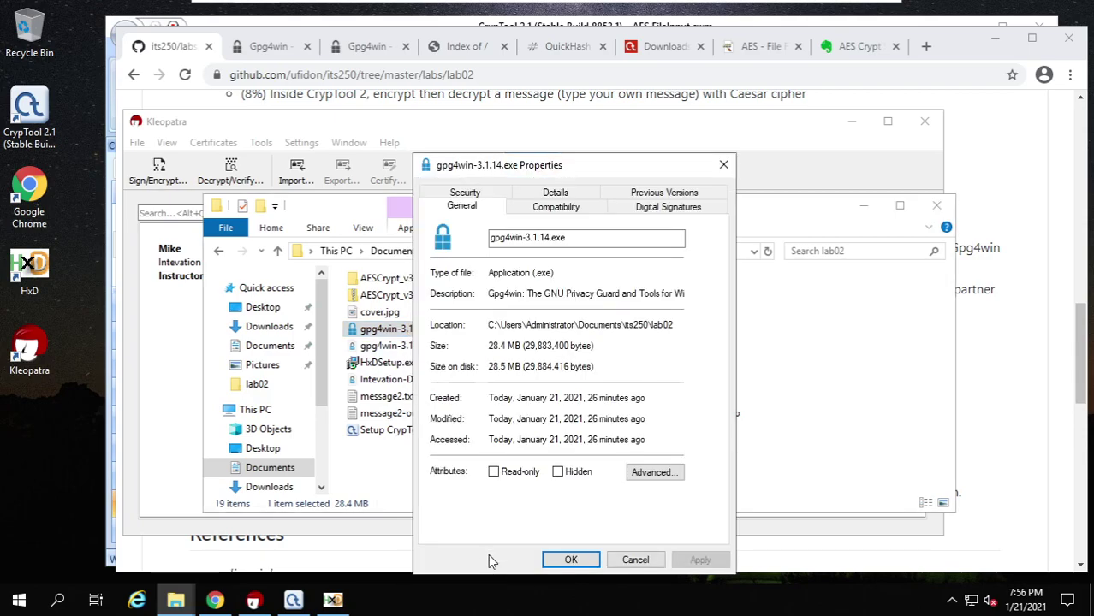
{"action": "left_click", "coordinate": [646, 213]}
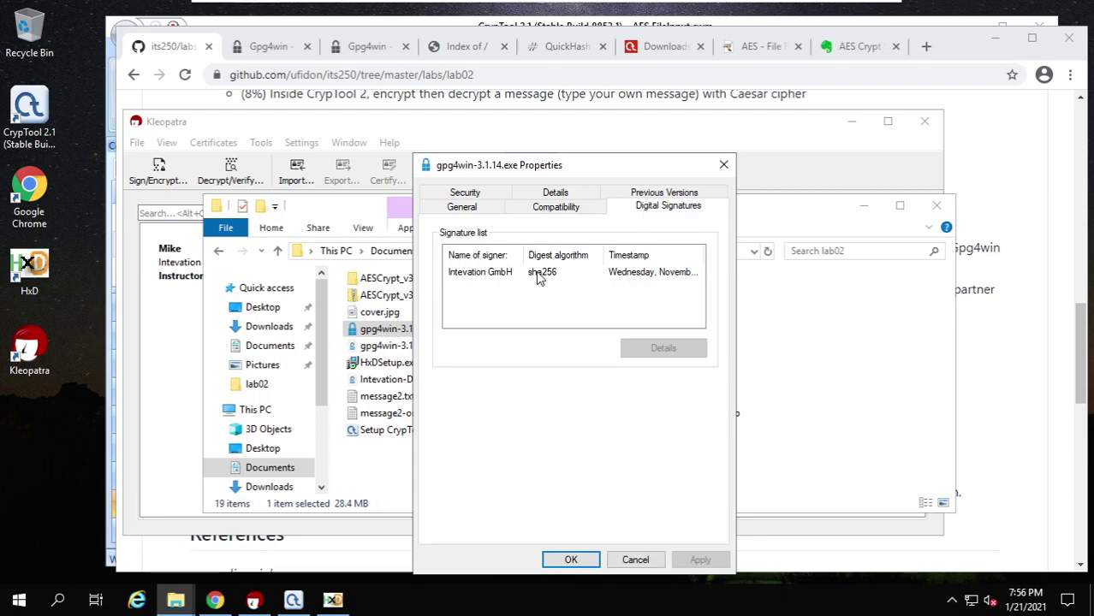
{"action": "left_click", "coordinate": [538, 276]}
{"action": "left_click", "coordinate": [661, 348]}
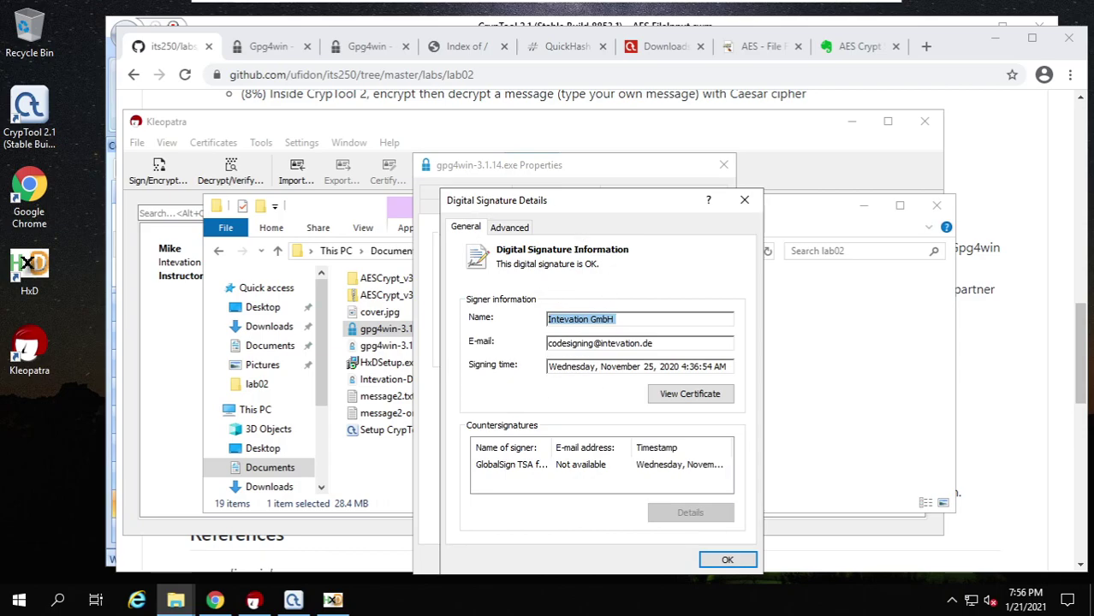
{"action": "key", "text": "Tab"}
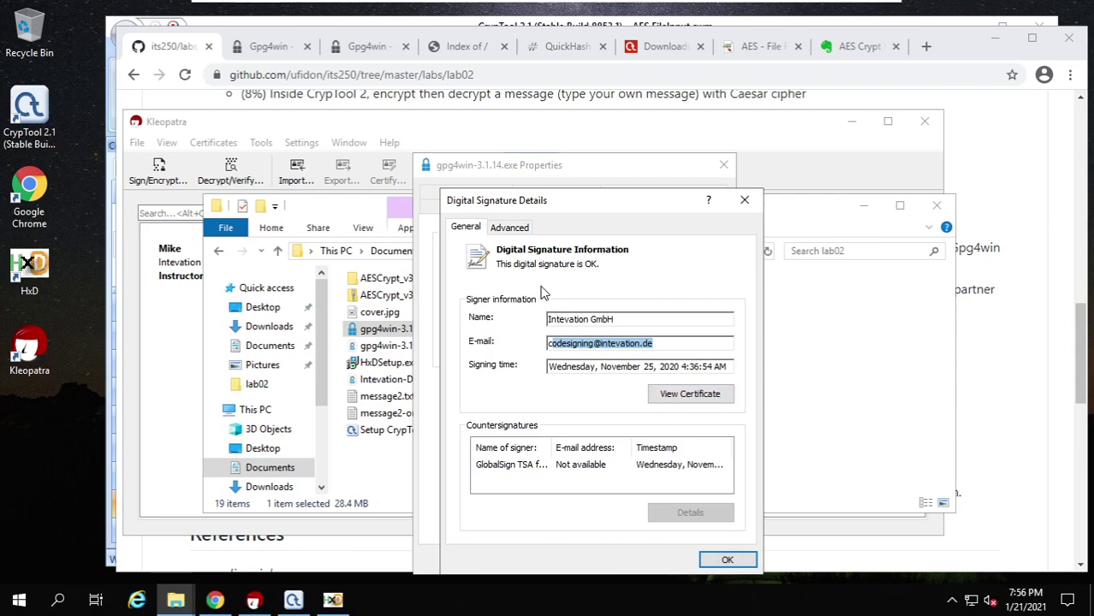
{"action": "left_click", "coordinate": [512, 228]}
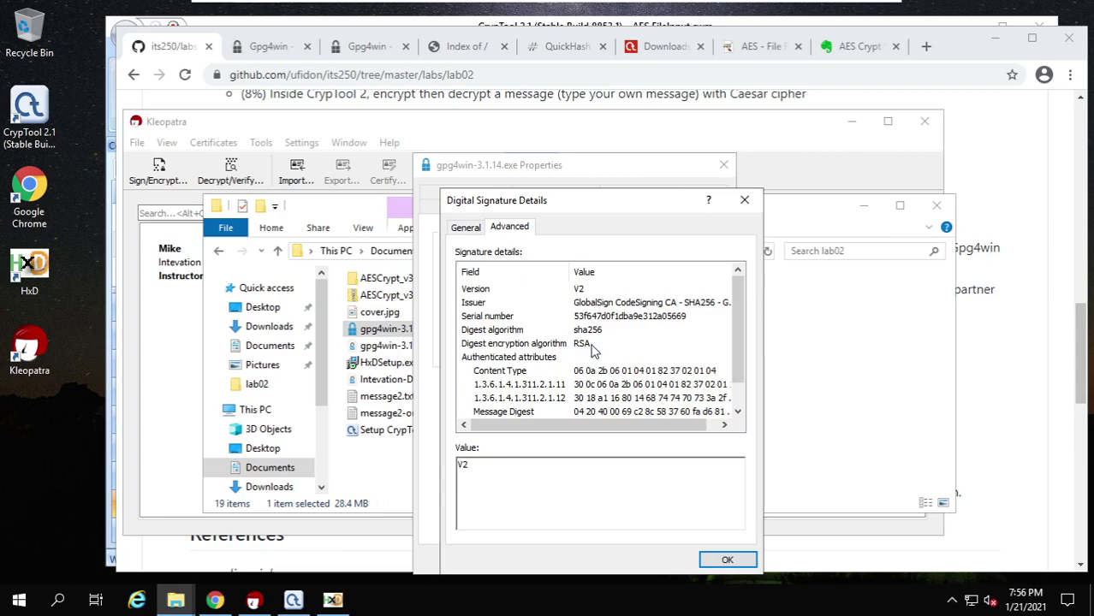
{"action": "scroll", "coordinate": [594, 350], "scroll_direction": "down", "scroll_amount": 1}
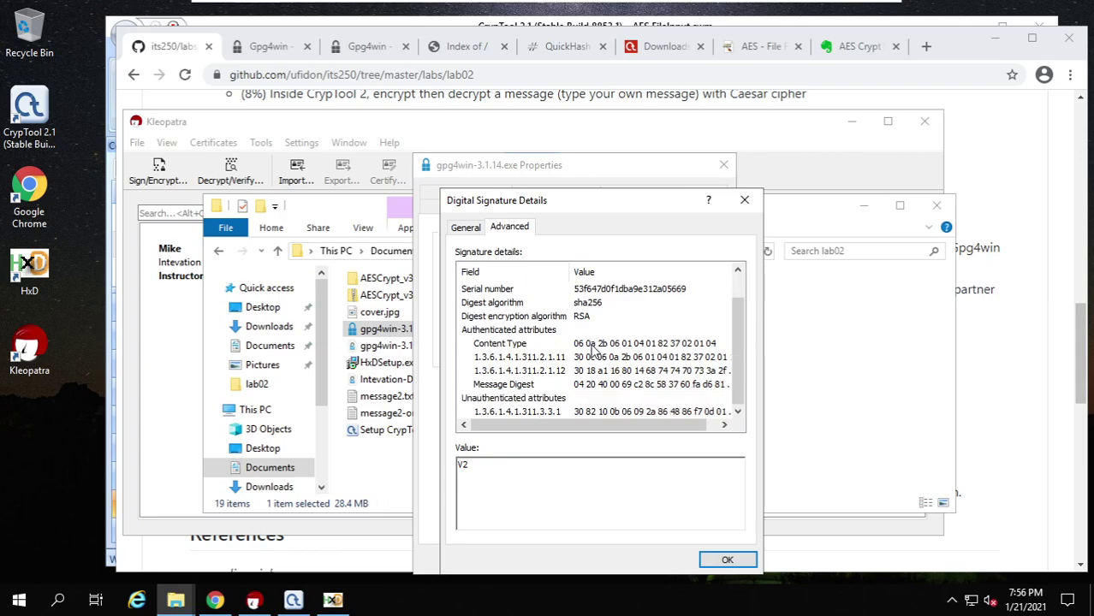
{"action": "scroll", "coordinate": [593, 350], "scroll_direction": "up", "scroll_amount": 1}
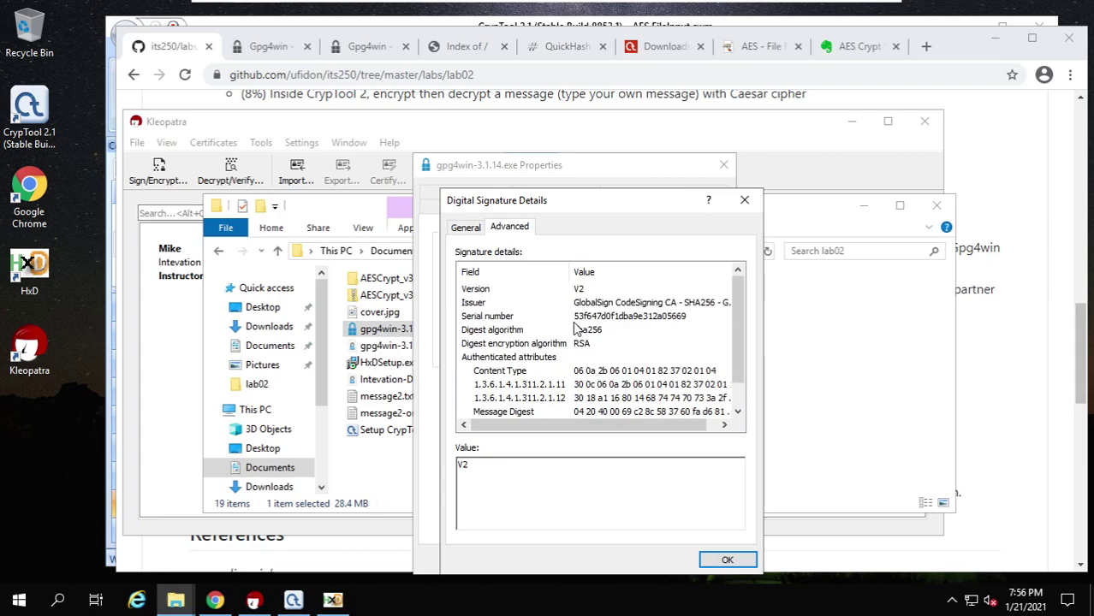
{"action": "left_click", "coordinate": [465, 227]}
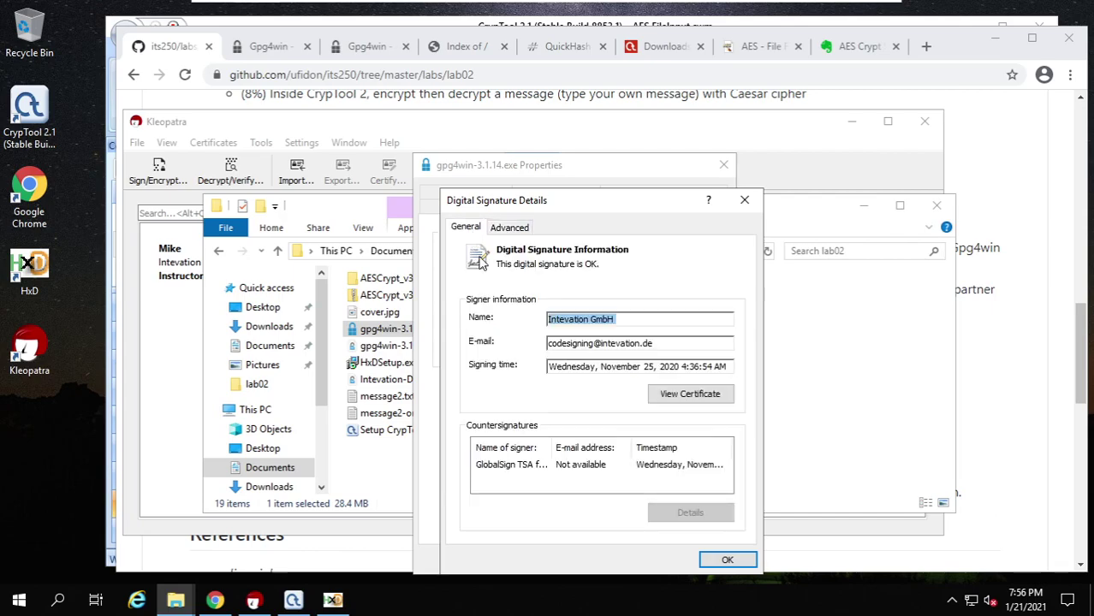
View the Intevation GmbH signing certificate's issuer and validity, then close the certificate, signature details and file properties
{"action": "left_click", "coordinate": [671, 400]}
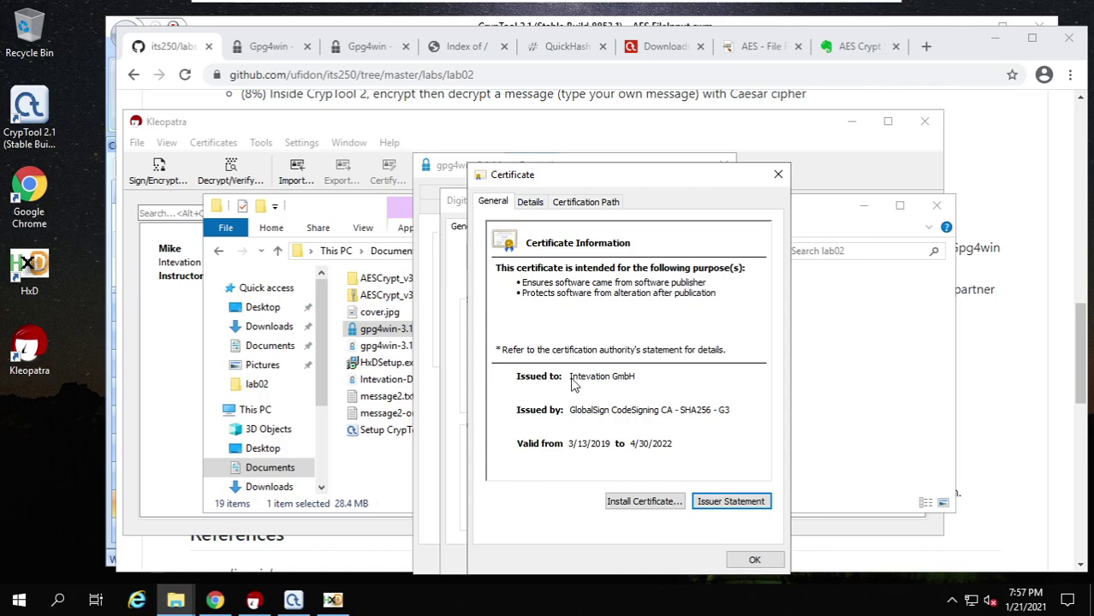
{"action": "left_click", "coordinate": [753, 559]}
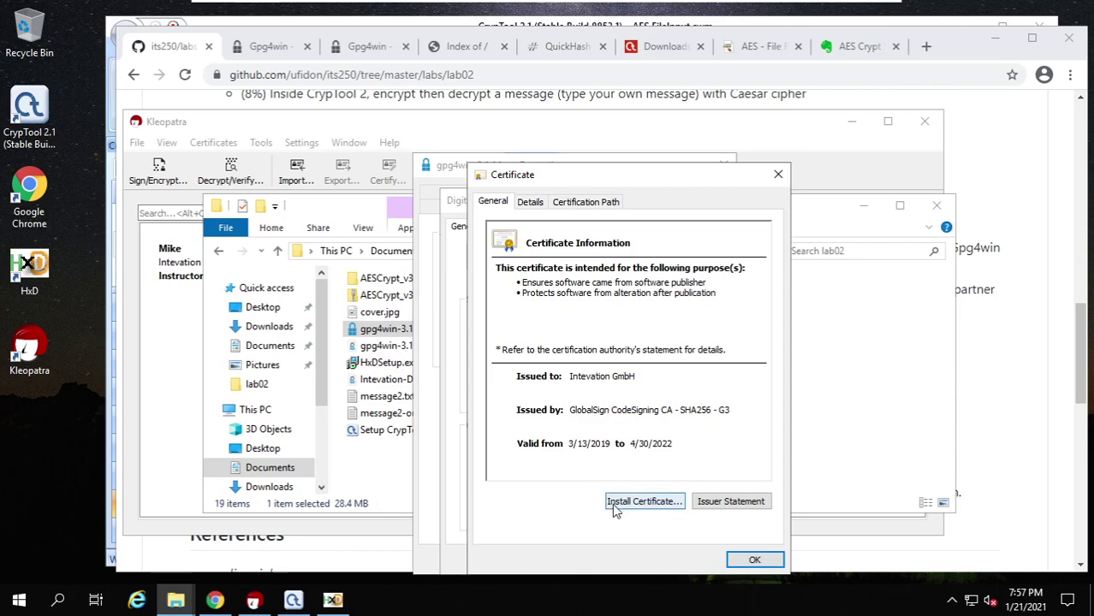
{"action": "left_click", "coordinate": [757, 560]}
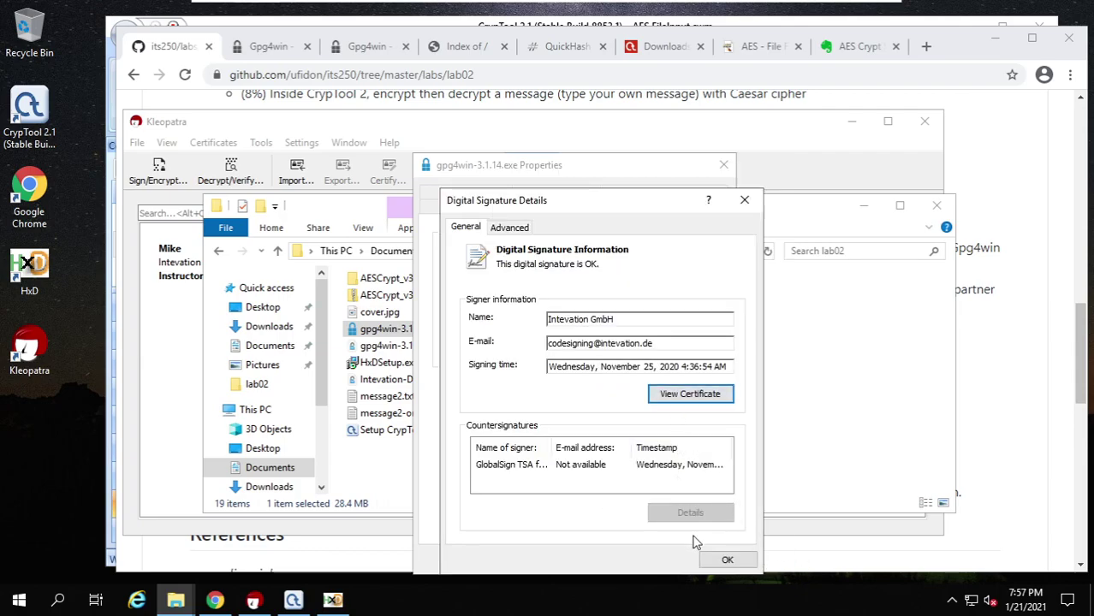
{"action": "left_click", "coordinate": [734, 561]}
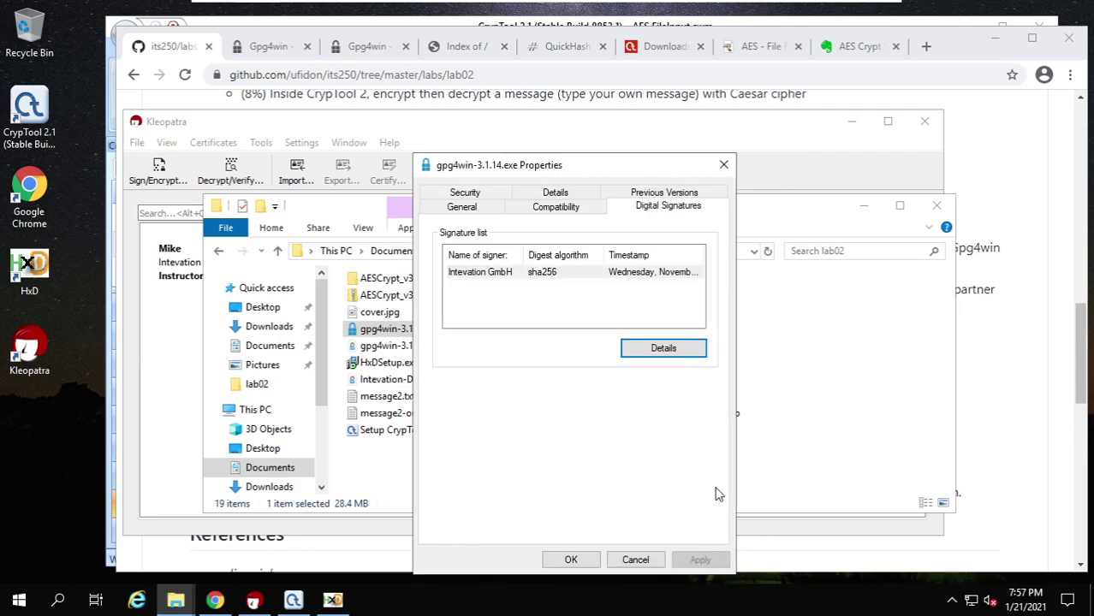
{"action": "left_click", "coordinate": [570, 561]}
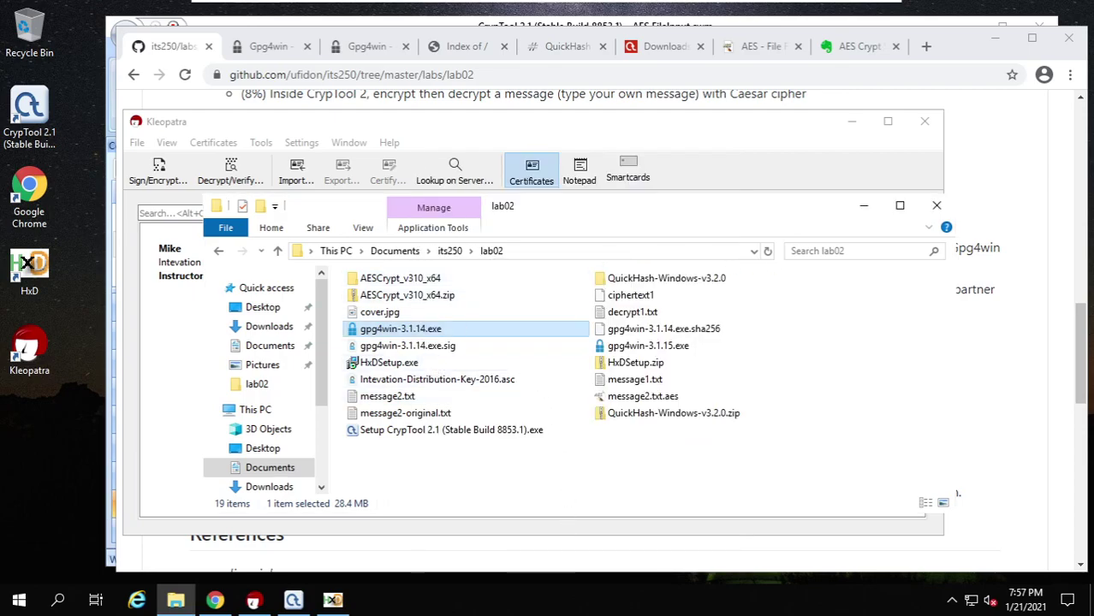
Read the lab task on signing and encrypting an image for the virtual lab partner, and select the partner's certificate in Kleopatra
{"action": "left_click", "coordinate": [863, 206]}
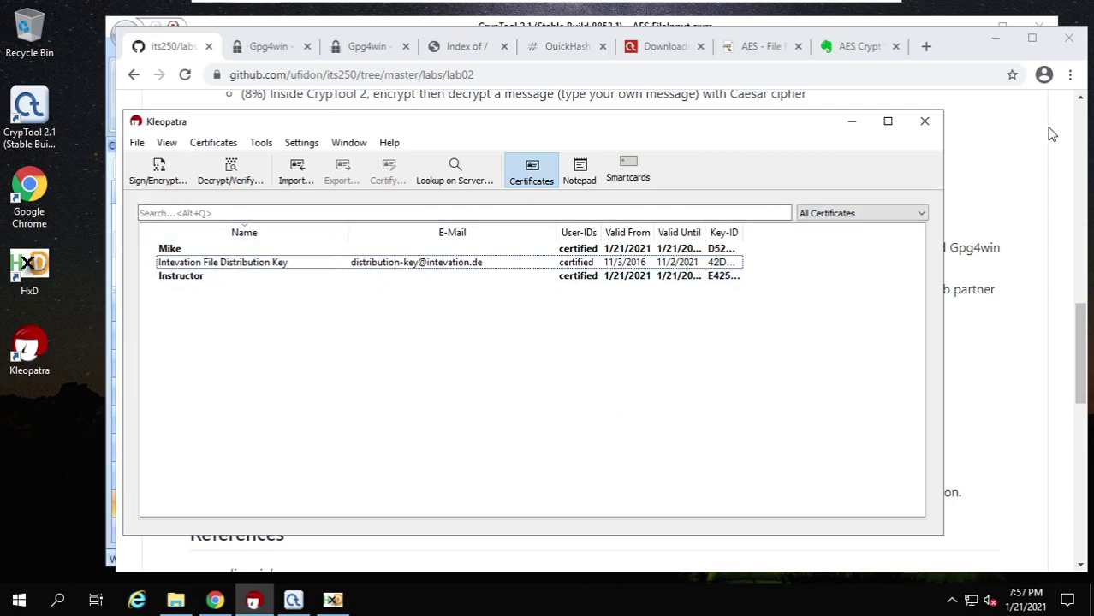
{"action": "left_click", "coordinate": [1031, 200]}
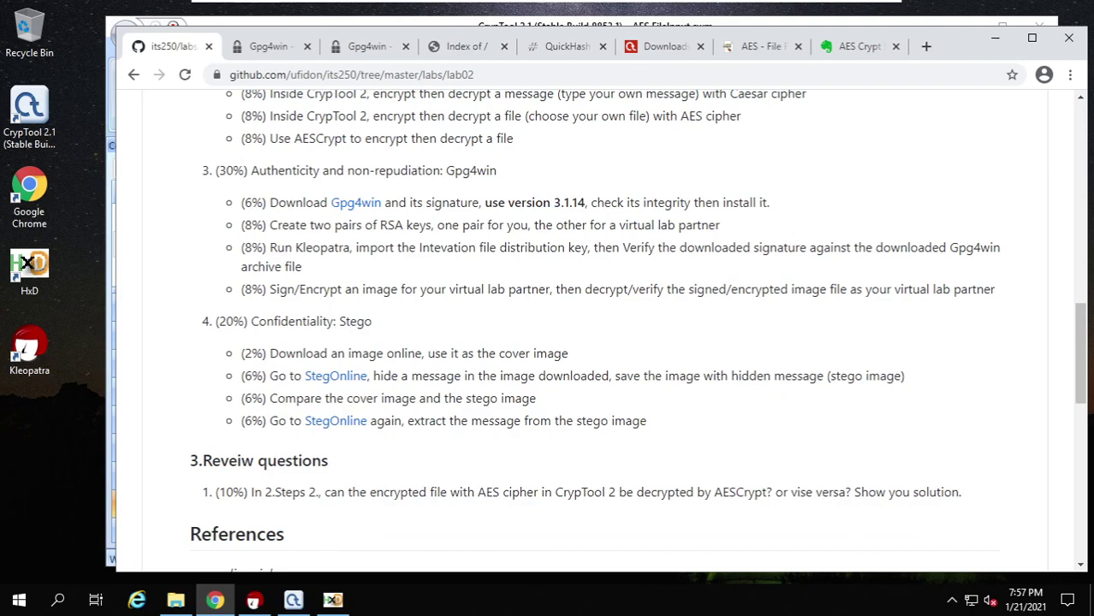
{"action": "left_click_drag", "start_coordinate": [268, 290], "coordinate": [340, 289]}
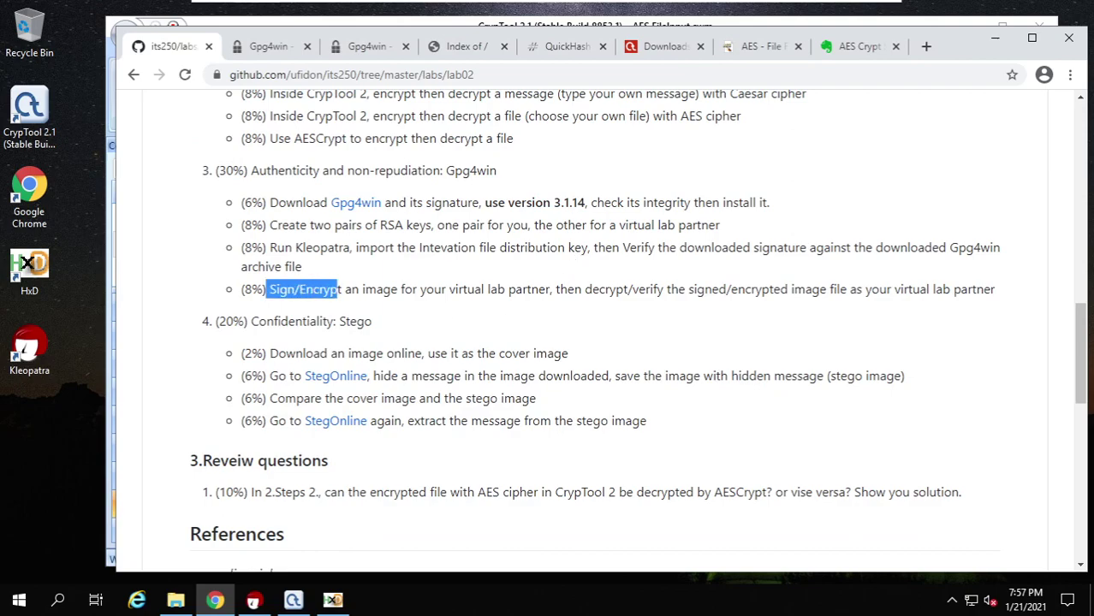
{"action": "left_click_drag", "start_coordinate": [449, 289], "coordinate": [546, 289]}
{"action": "left_click", "coordinate": [546, 289]}
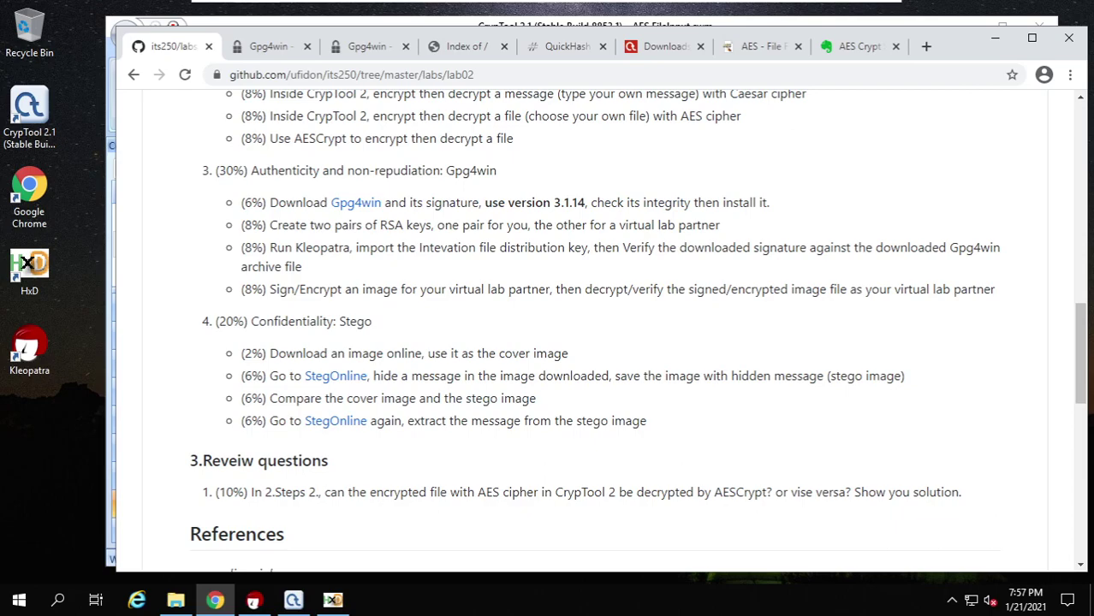
{"action": "left_click", "coordinate": [254, 604]}
{"action": "left_click", "coordinate": [214, 265]}
{"action": "left_click", "coordinate": [197, 250]}
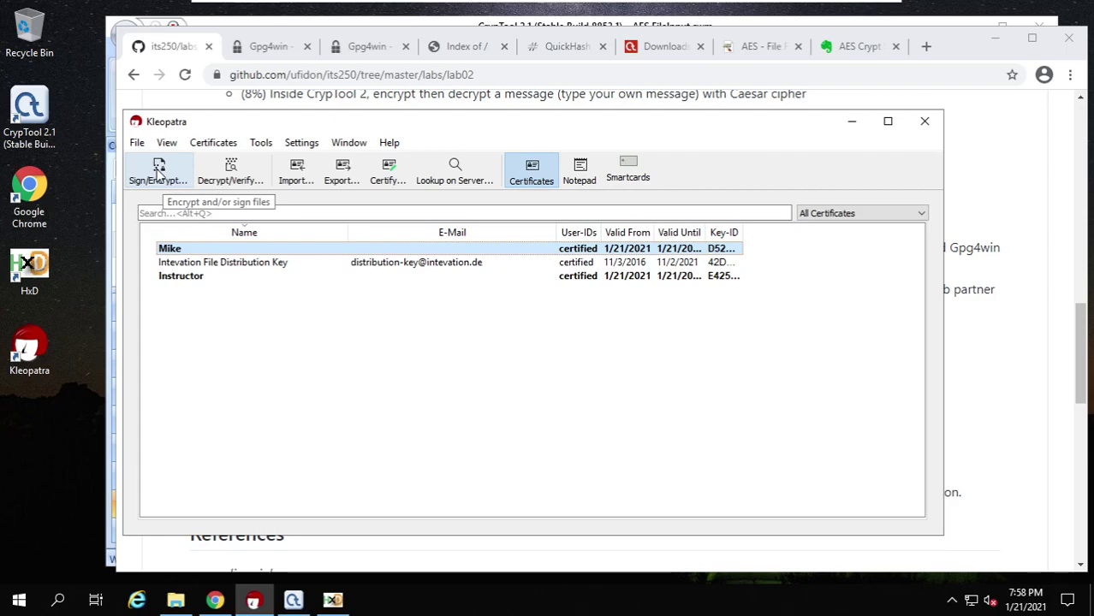
Open cover.jpg from the lab02 folder in Paint, look over the image and close it
{"action": "left_click", "coordinate": [175, 600]}
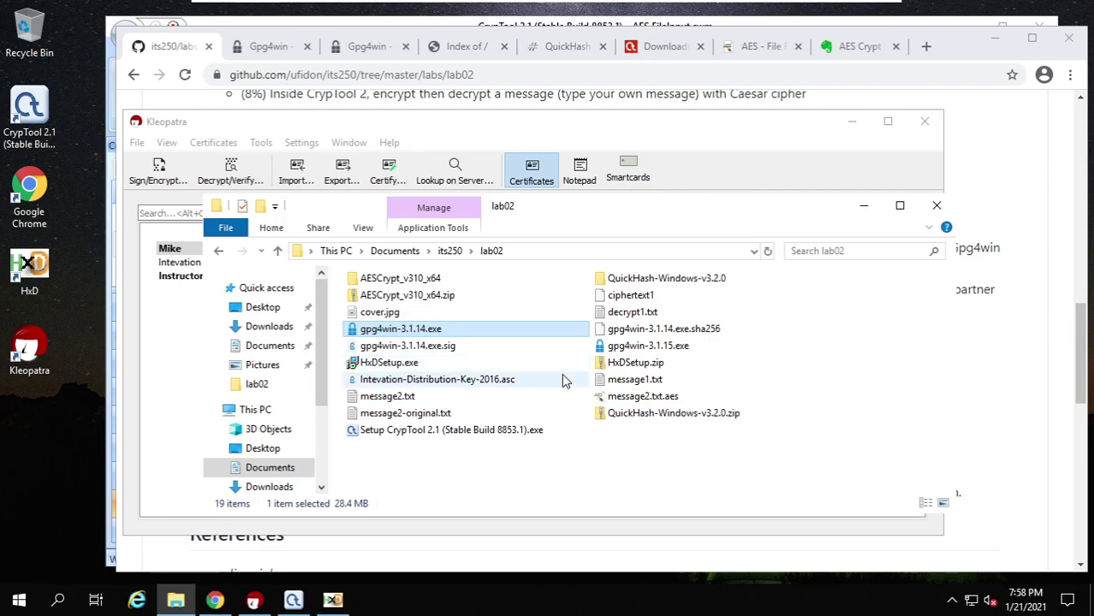
{"action": "double_click", "coordinate": [381, 312]}
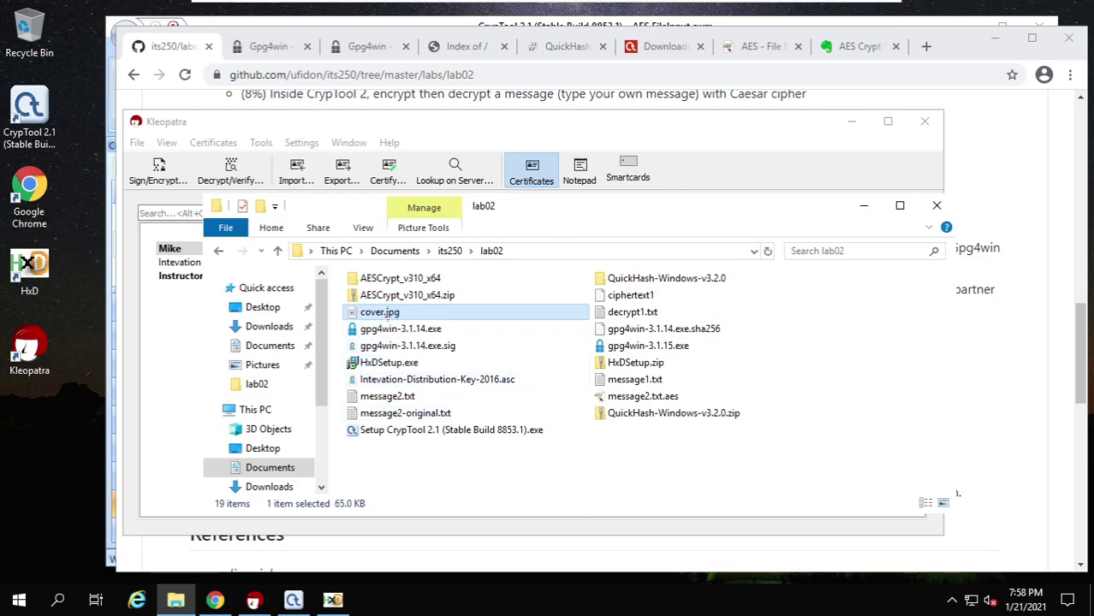
{"action": "scroll", "coordinate": [612, 326], "scroll_direction": "down", "scroll_amount": 5}
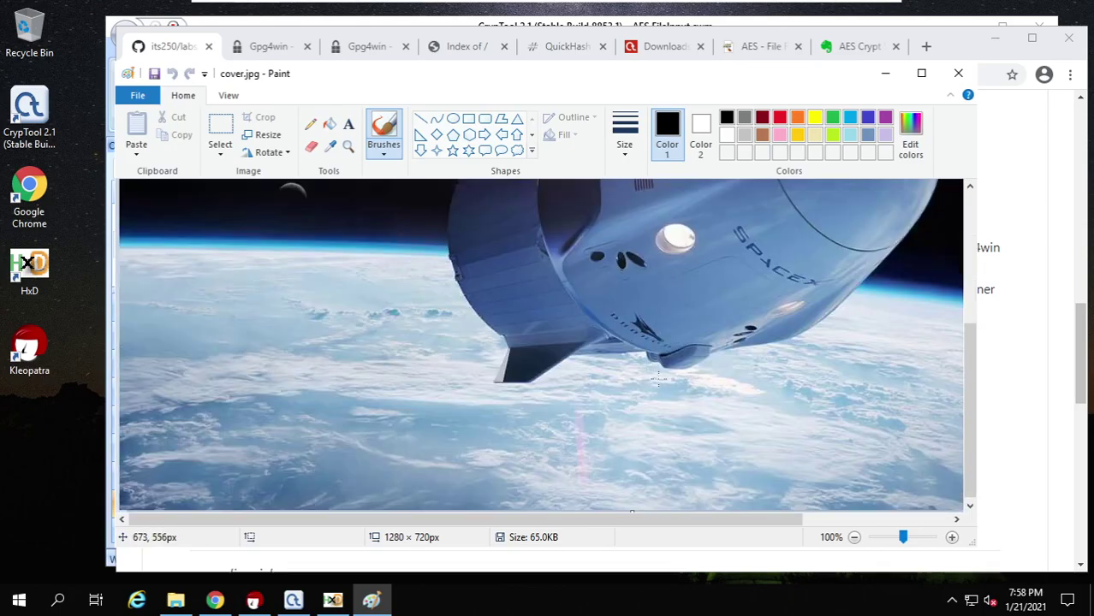
{"action": "scroll", "coordinate": [691, 377], "scroll_direction": "up", "scroll_amount": 3}
{"action": "scroll", "coordinate": [700, 364], "scroll_direction": "down", "scroll_amount": 3}
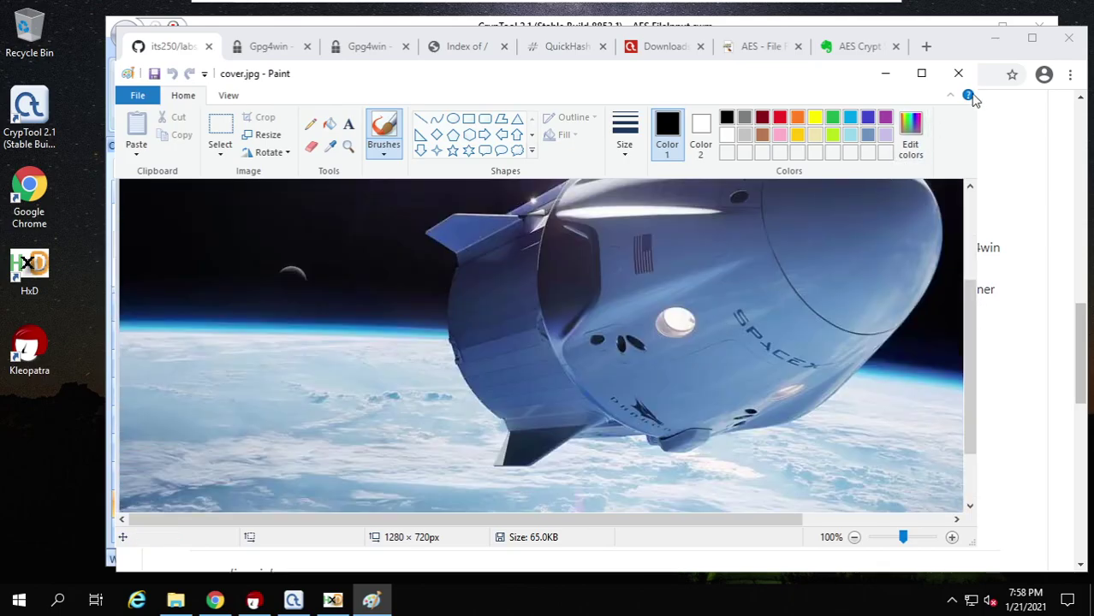
{"action": "left_click", "coordinate": [958, 72]}
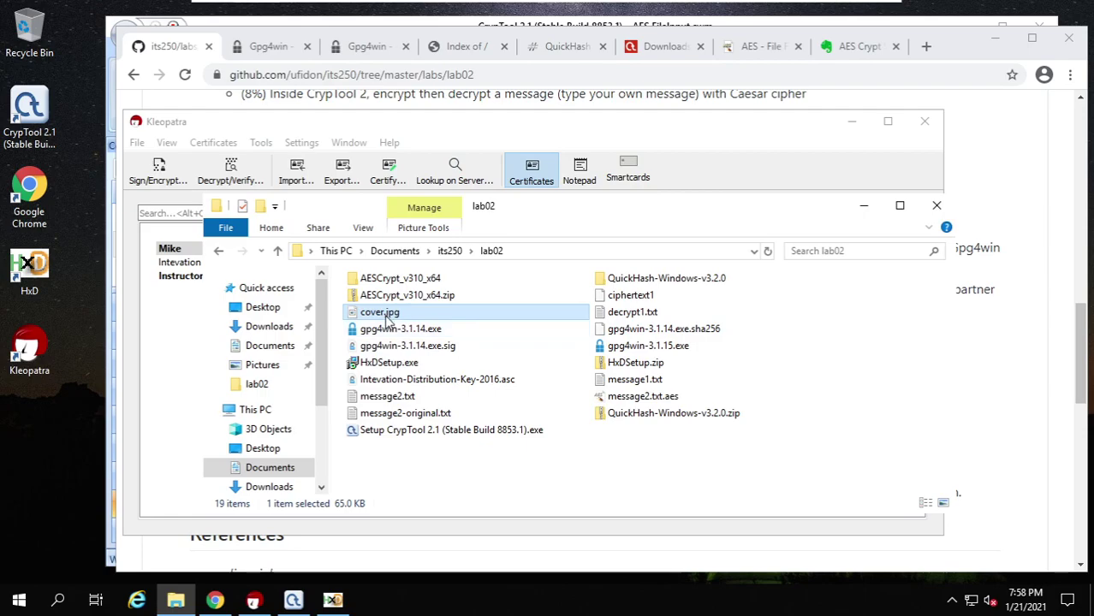
Set up signing and encryption of cover.jpg with GpgEX, signing as Instructor and encrypting for the lab partner's certificate
{"action": "right_click", "coordinate": [383, 316]}
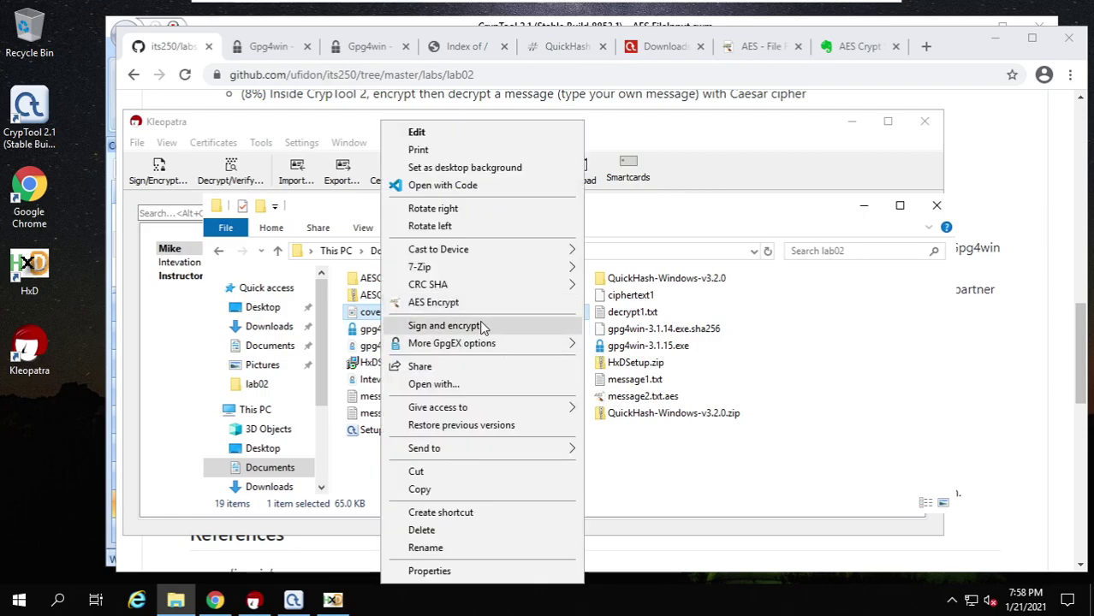
{"action": "mouse_move", "coordinate": [502, 344]}
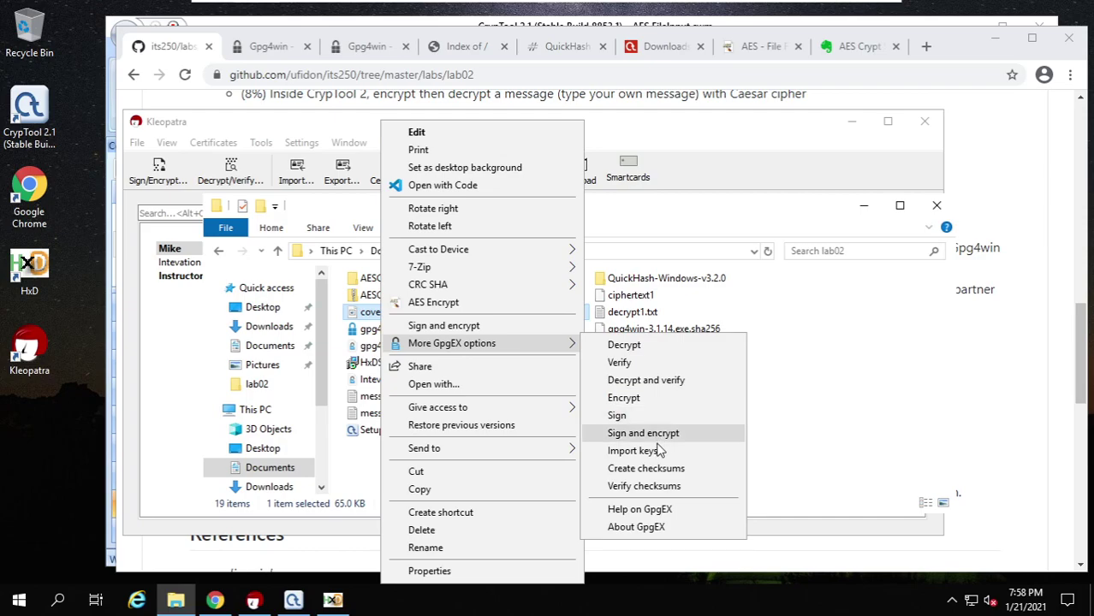
{"action": "left_click", "coordinate": [661, 436]}
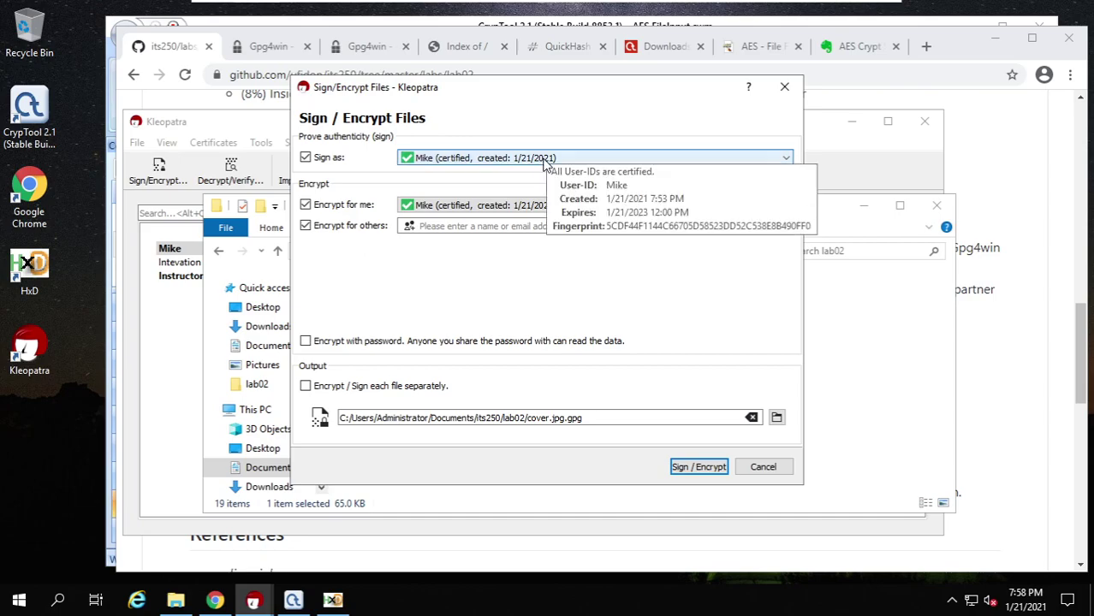
{"action": "left_click", "coordinate": [547, 163]}
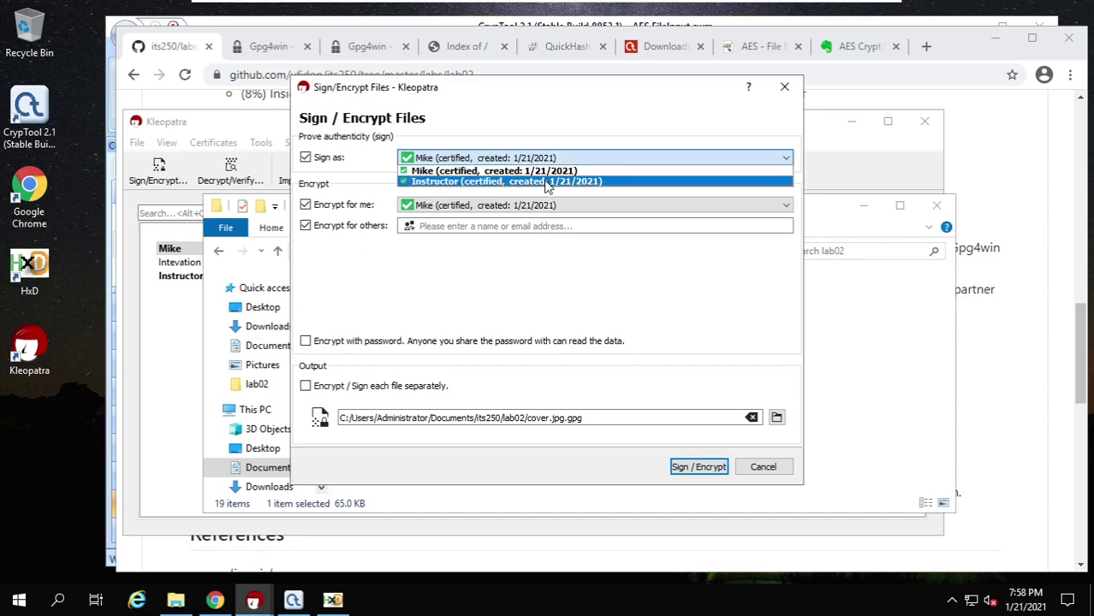
{"action": "left_click", "coordinate": [548, 181]}
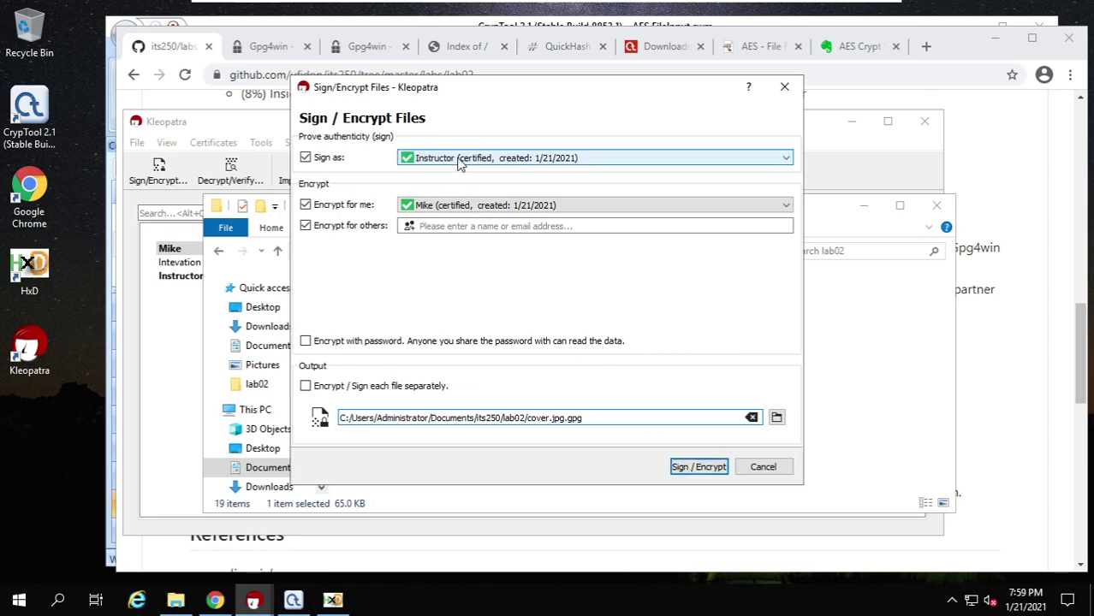
{"action": "mouse_move", "coordinate": [459, 161]}
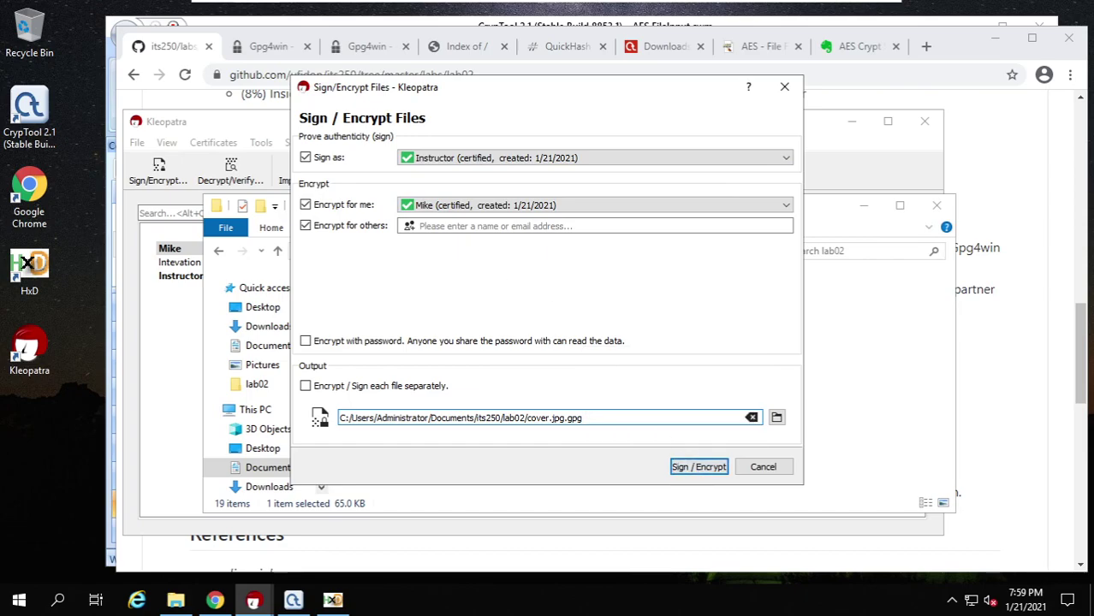
{"action": "mouse_move", "coordinate": [425, 202]}
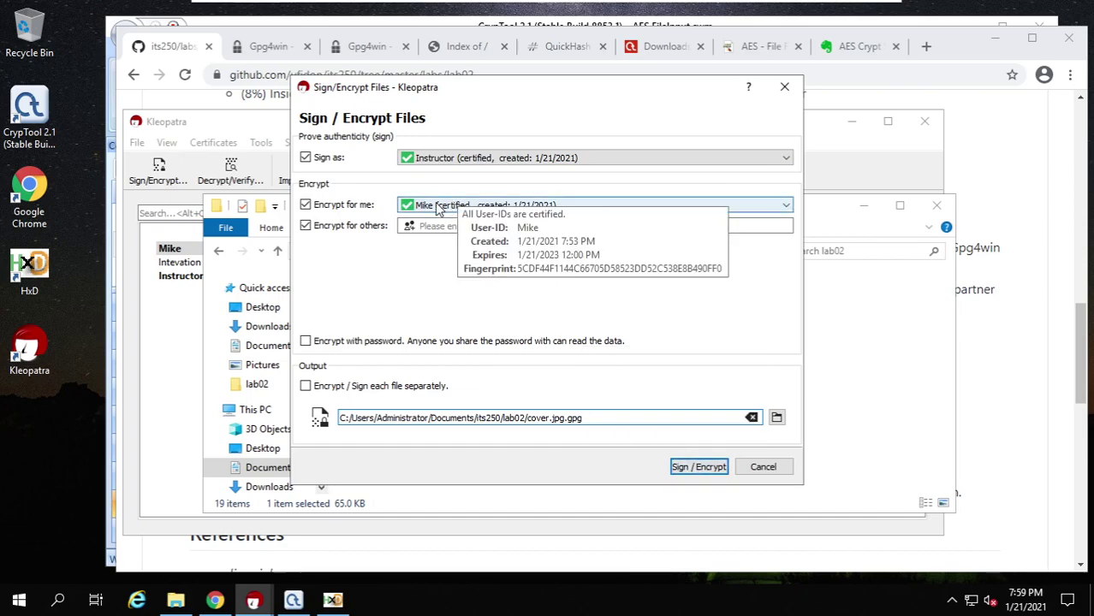
Sign and encrypt cover.jpg to cover.jpg.gpg, entering the Instructor key's passphrase, and finish the operation
{"action": "left_click", "coordinate": [700, 469]}
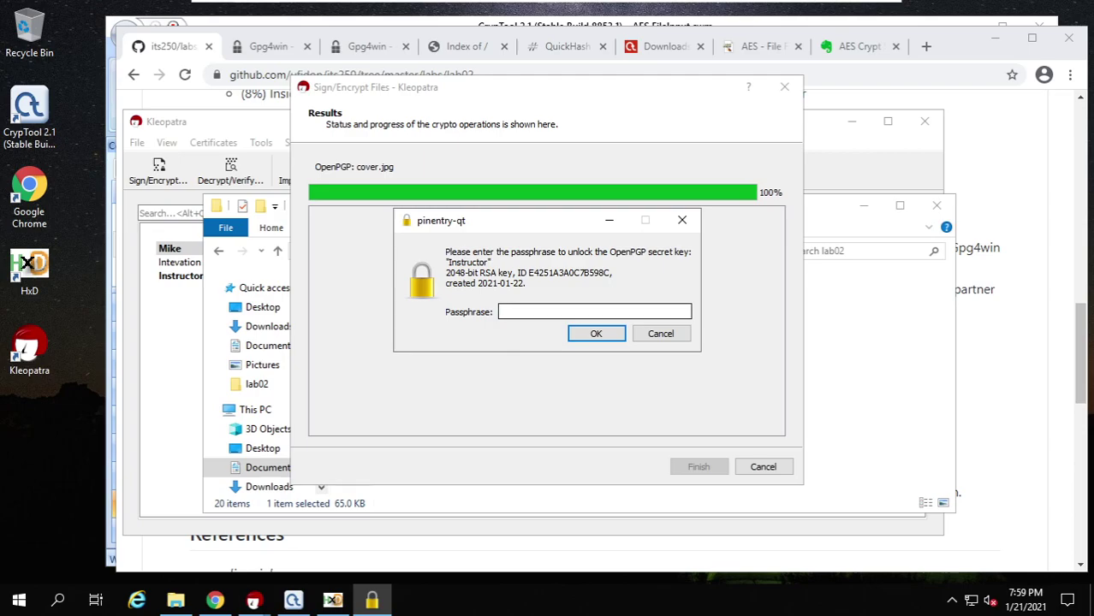
{"action": "type", "text": "*"}
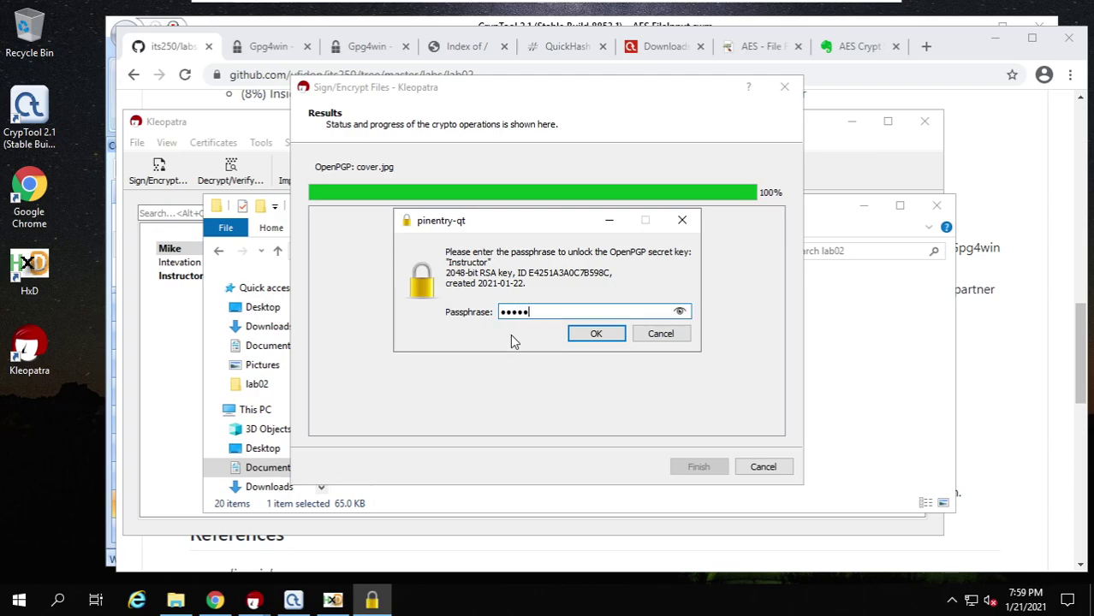
{"action": "left_click", "coordinate": [596, 334]}
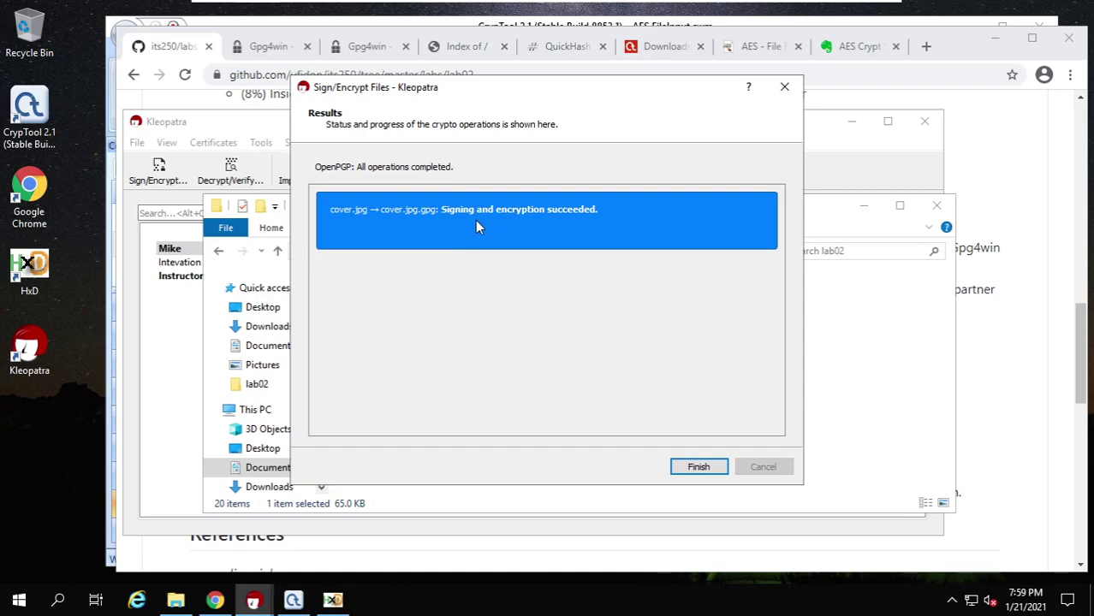
{"action": "left_click", "coordinate": [701, 469]}
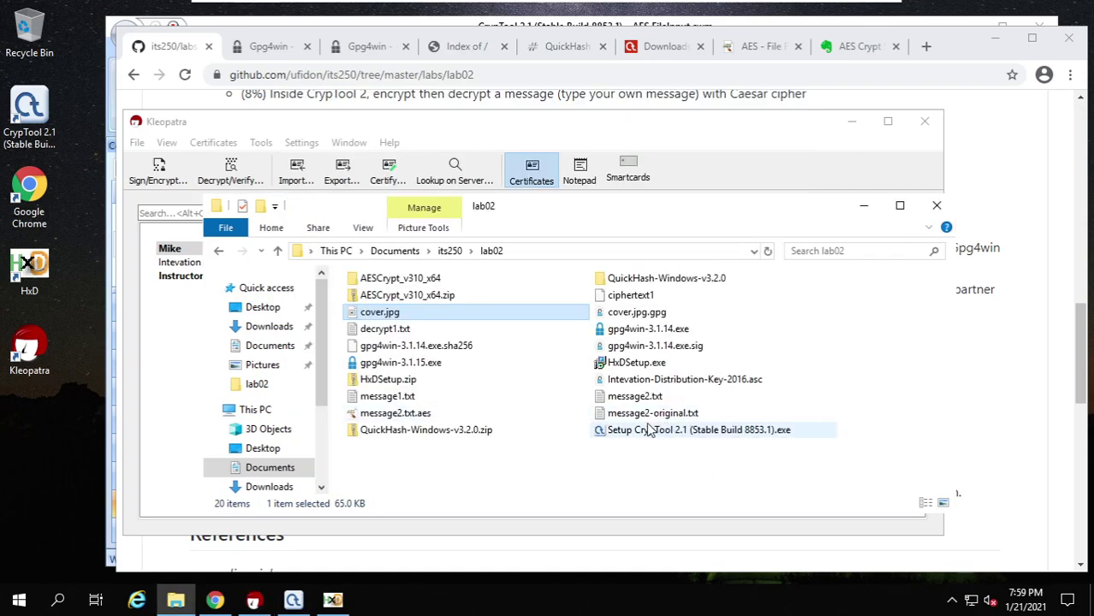
Decrypt and verify cover.jpg.gpg, entering the passphrase of the lab partner's key, and request saving the output in lab02
{"action": "left_click", "coordinate": [641, 316]}
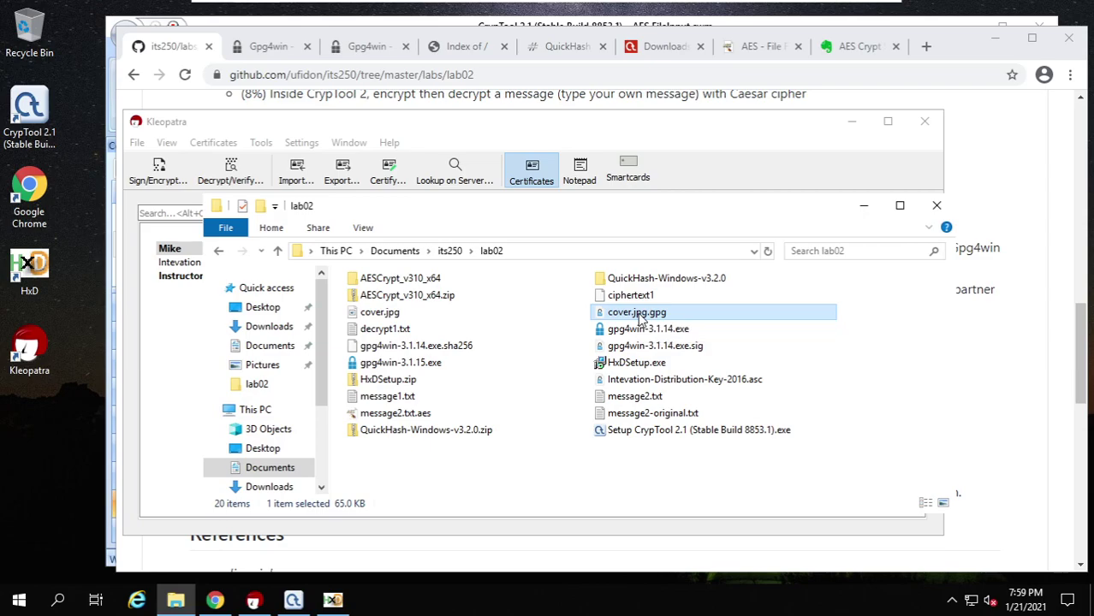
{"action": "right_click", "coordinate": [638, 317]}
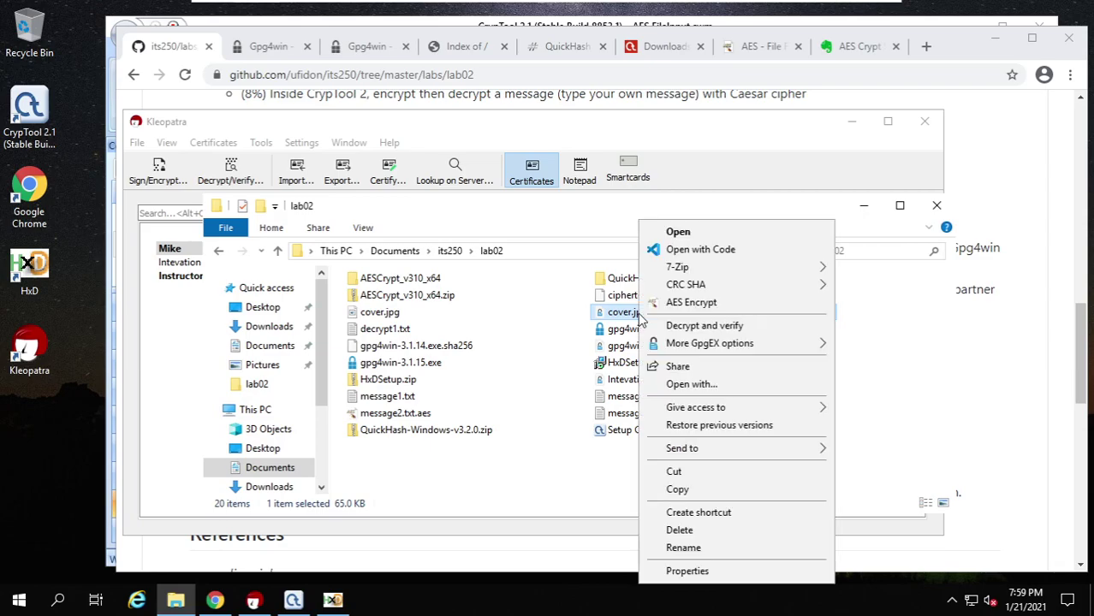
{"action": "left_click", "coordinate": [707, 326]}
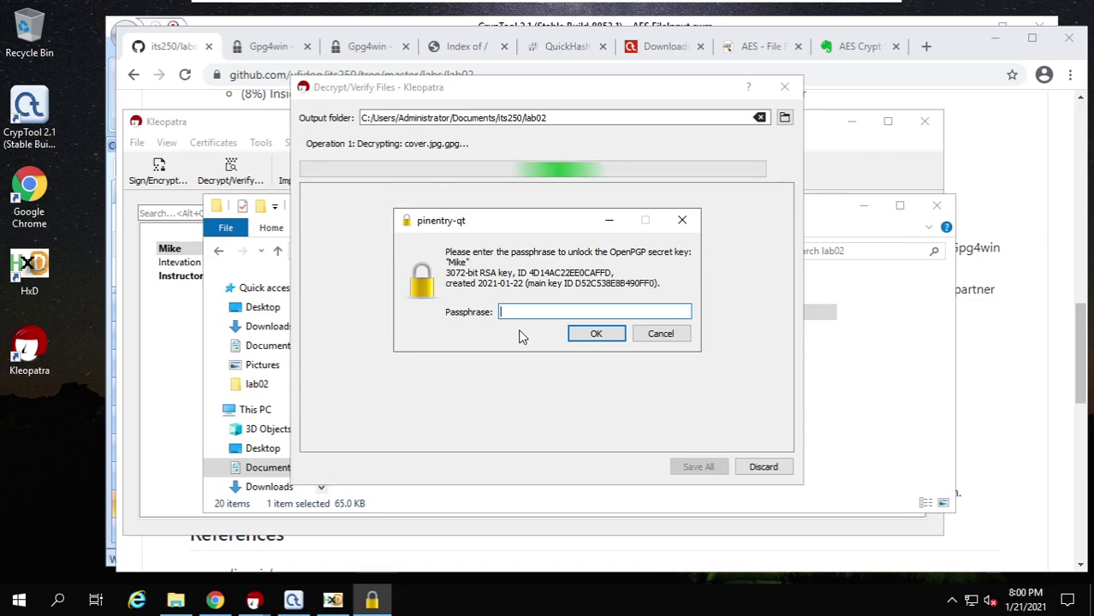
{"action": "type", "text": "•••"}
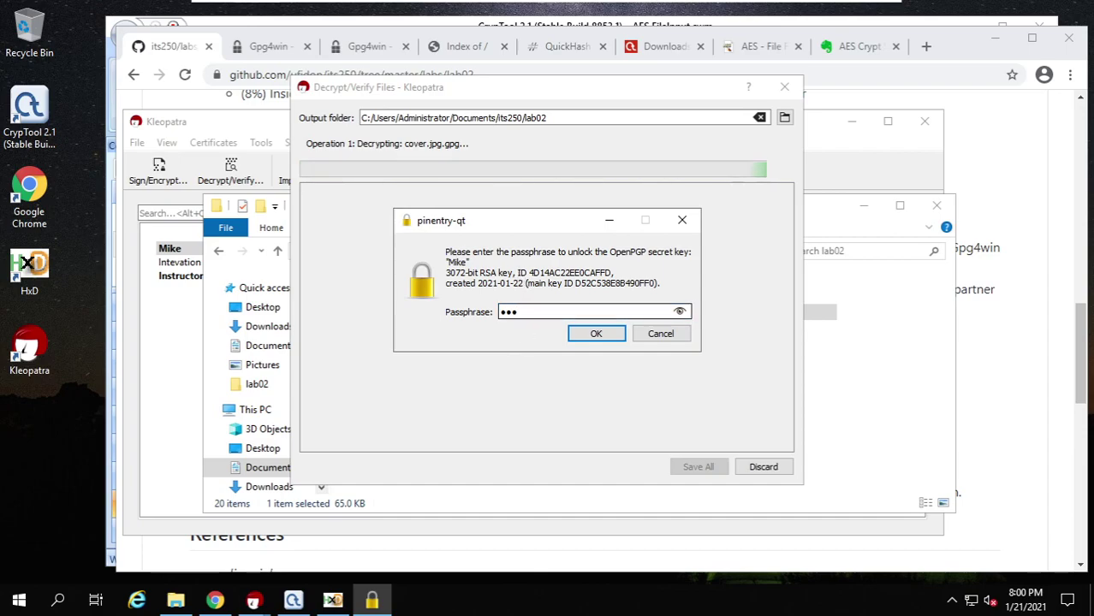
{"action": "left_click", "coordinate": [588, 338]}
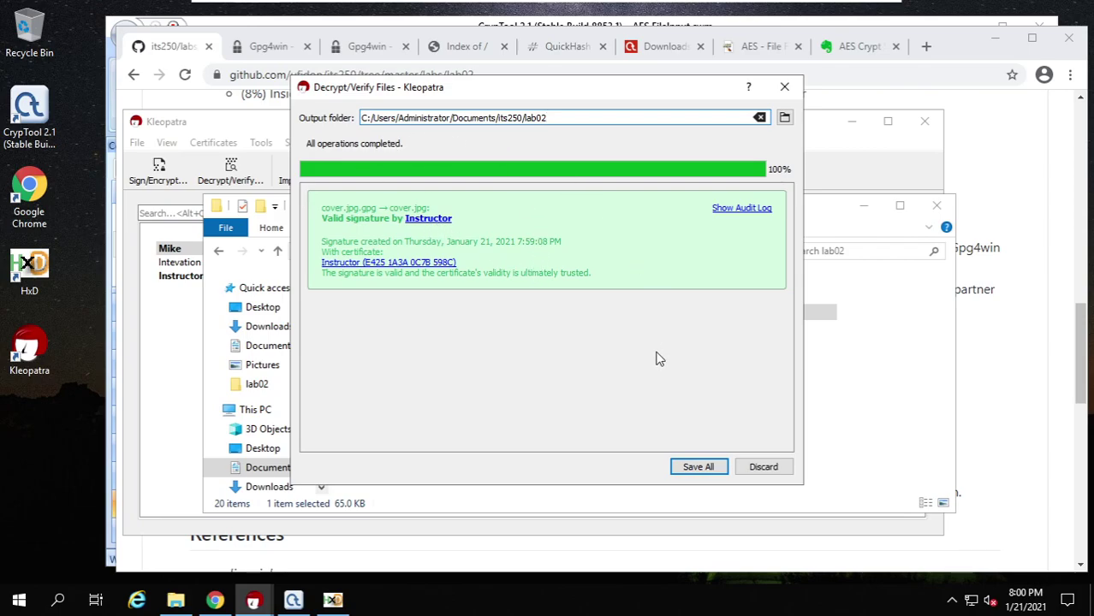
{"action": "left_click", "coordinate": [685, 471]}
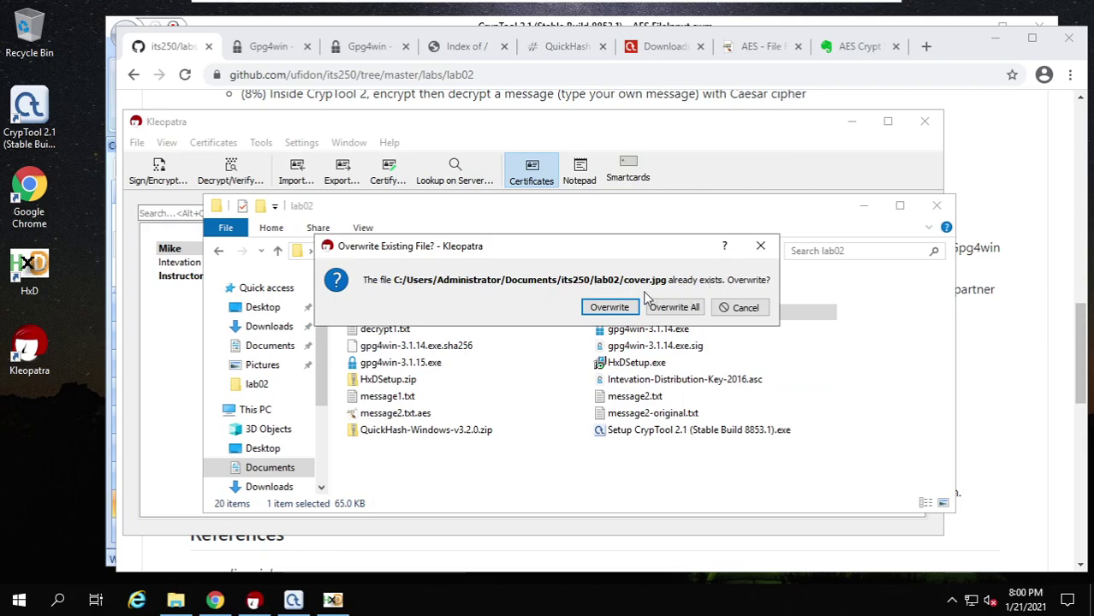
Rename the existing cover.jpg in the lab02 folder as cover-original.jpg
{"action": "left_click_drag", "start_coordinate": [646, 247], "coordinate": [659, 218]}
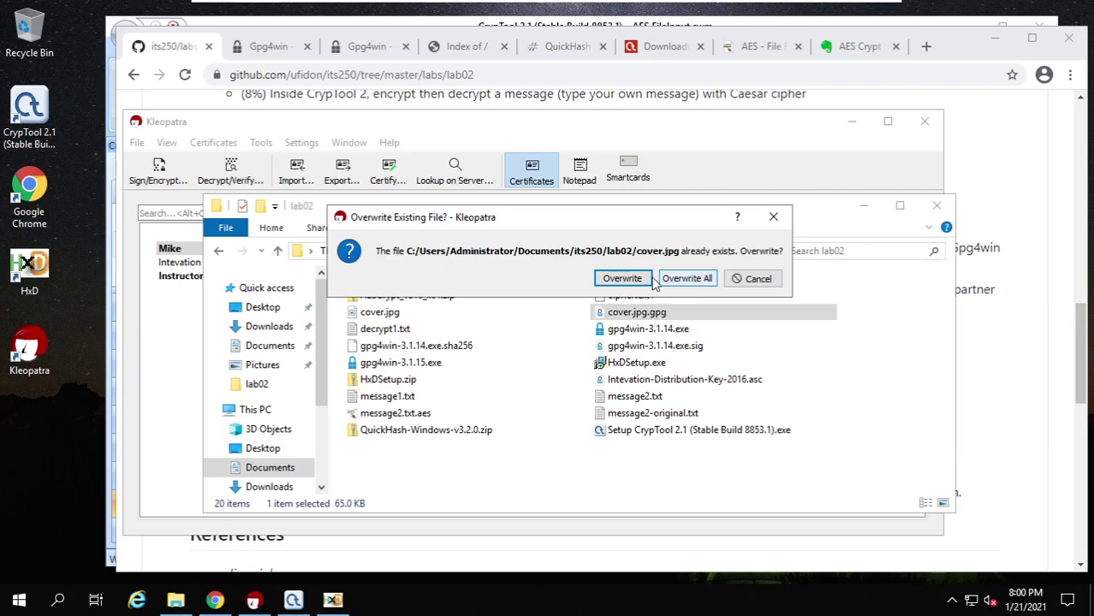
{"action": "right_click", "coordinate": [374, 317]}
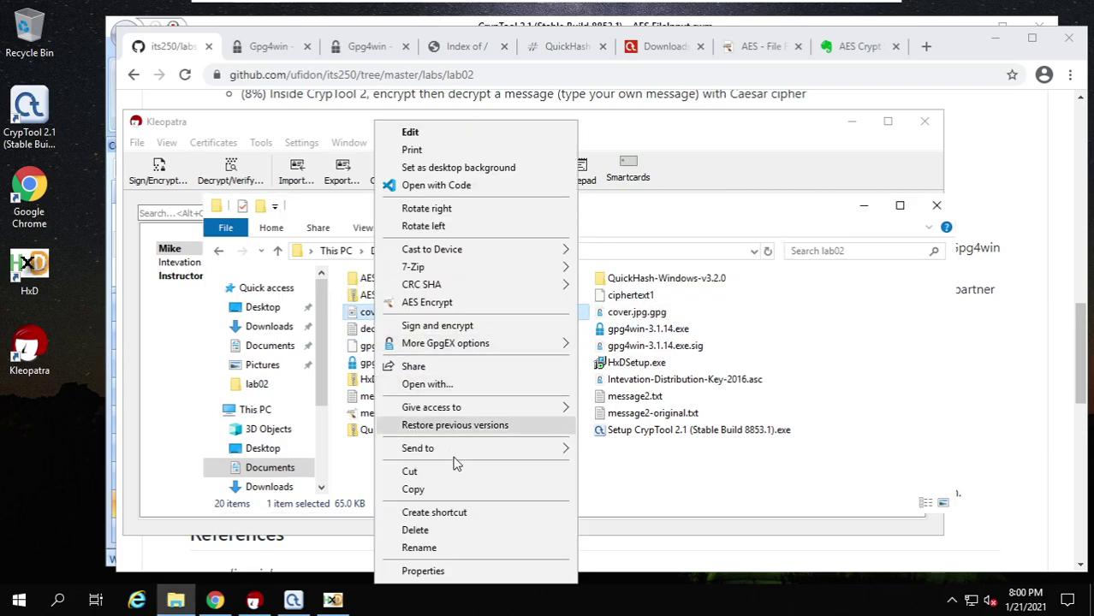
{"action": "left_click", "coordinate": [458, 550]}
{"action": "key", "text": "End"}
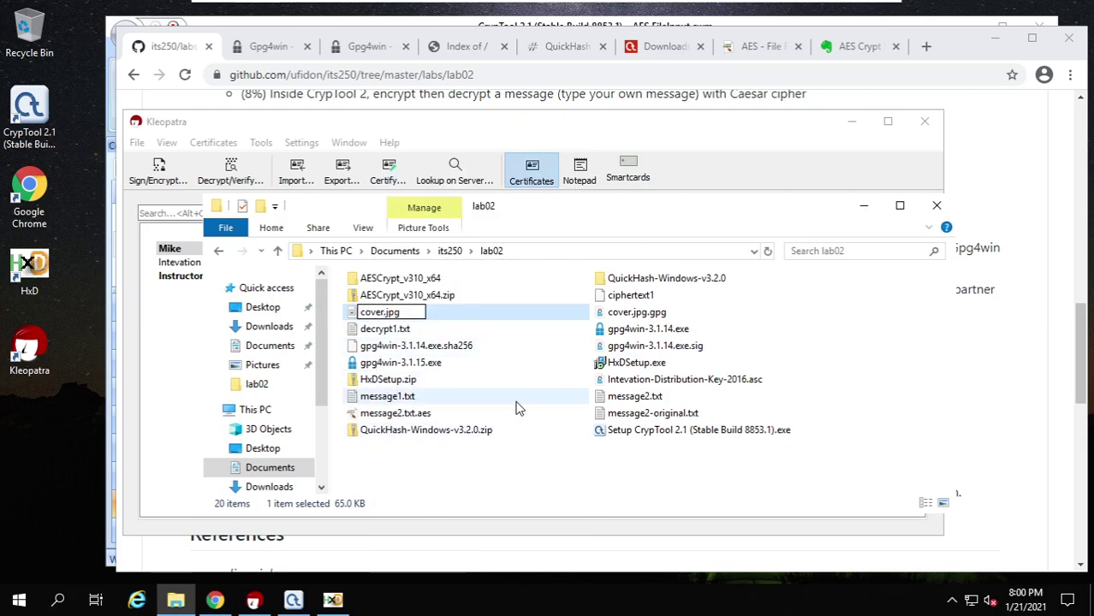
{"action": "type", "text": "-origin"}
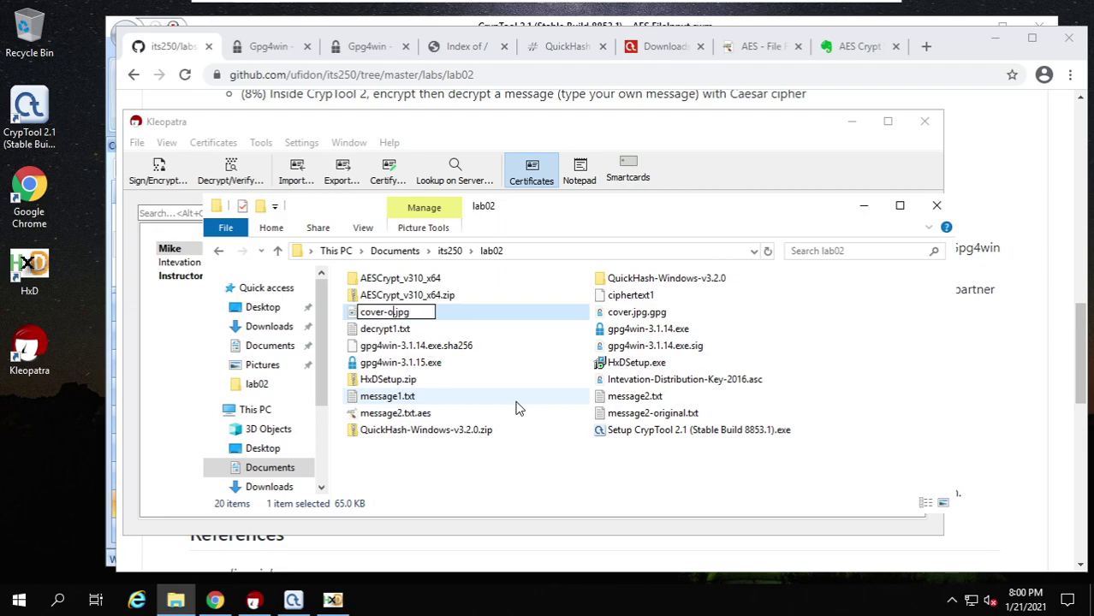
{"action": "type", "text": "al"}
{"action": "key", "text": "Return"}
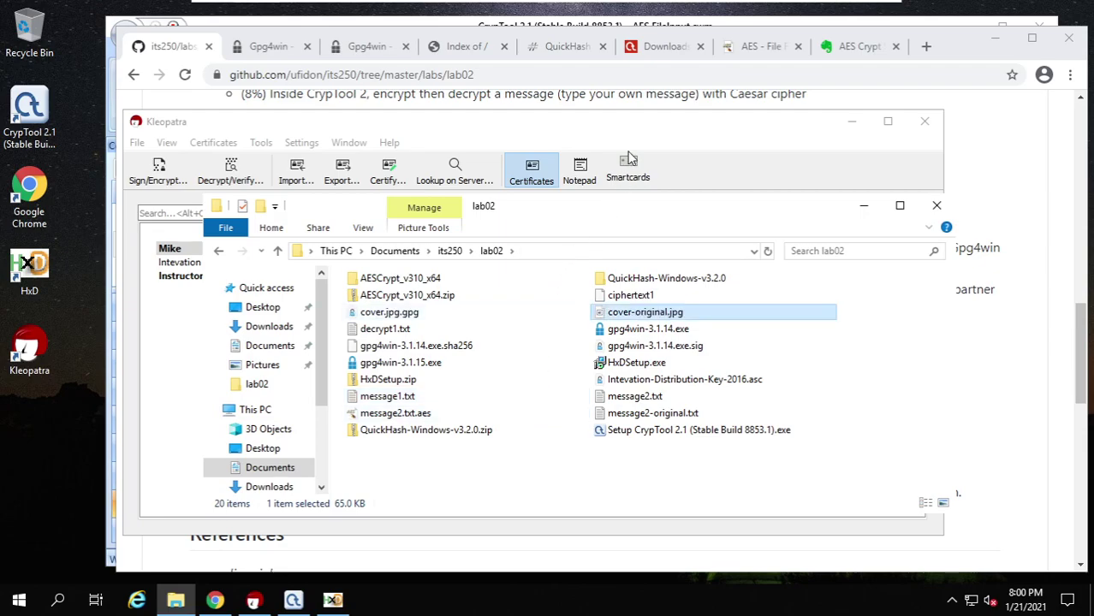
Try to save the decrypted cover.jpg by accepting Kleopatra's pending overwrite, and refresh the lab02 folder in File Explorer
{"action": "left_click", "coordinate": [254, 599]}
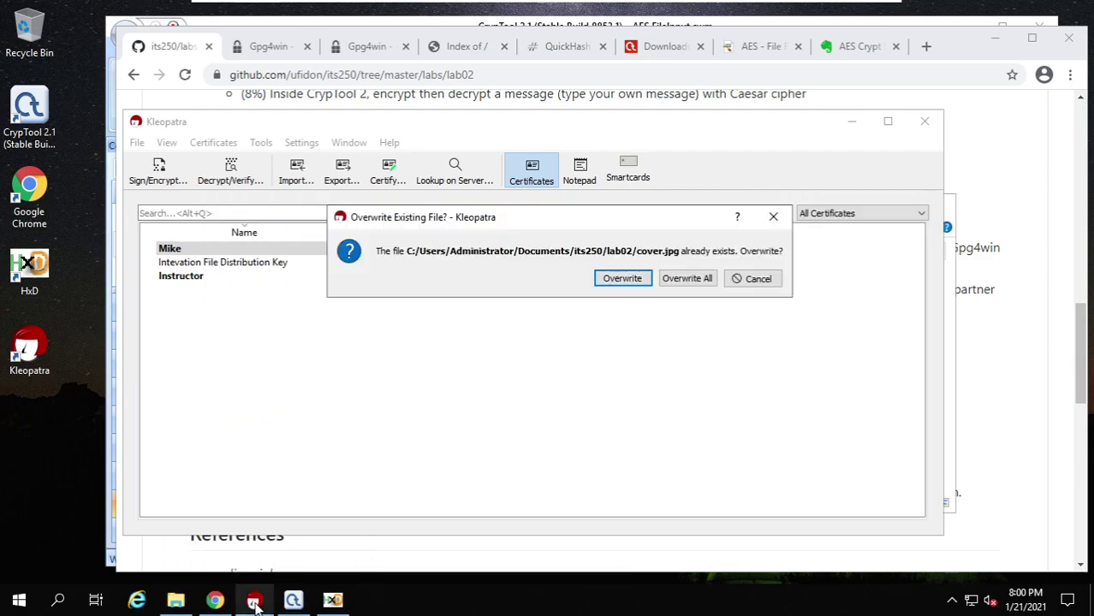
{"action": "left_click", "coordinate": [623, 280]}
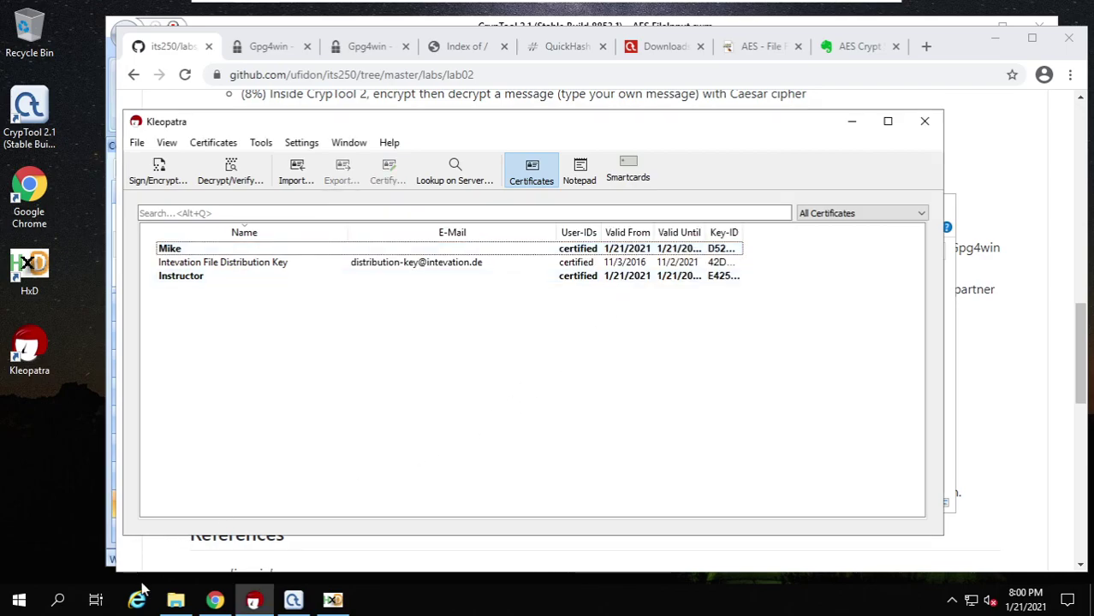
{"action": "left_click", "coordinate": [174, 602]}
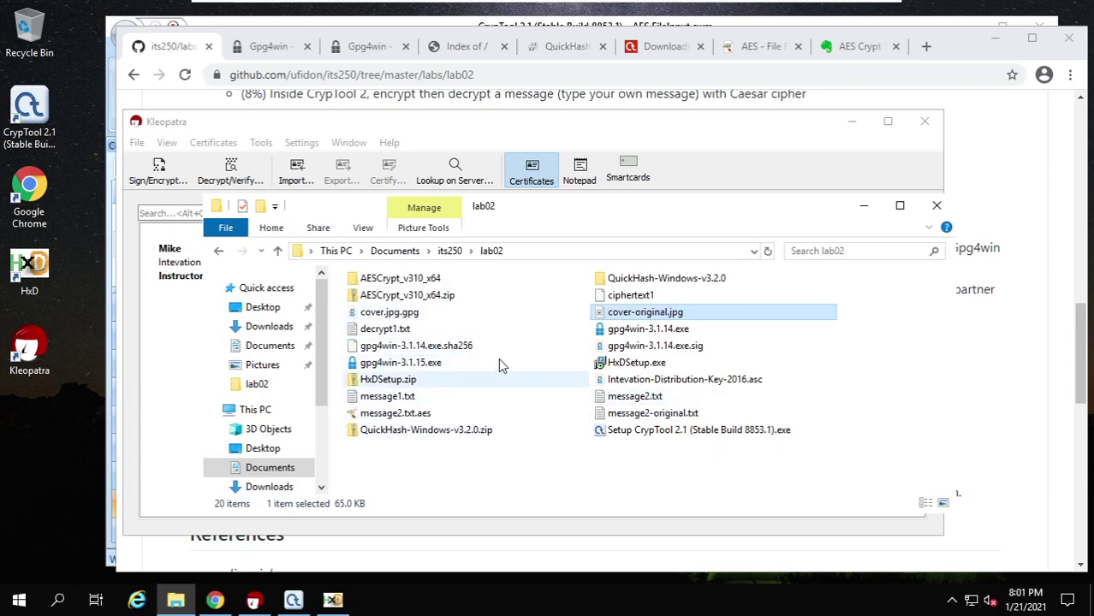
{"action": "left_click", "coordinate": [580, 478]}
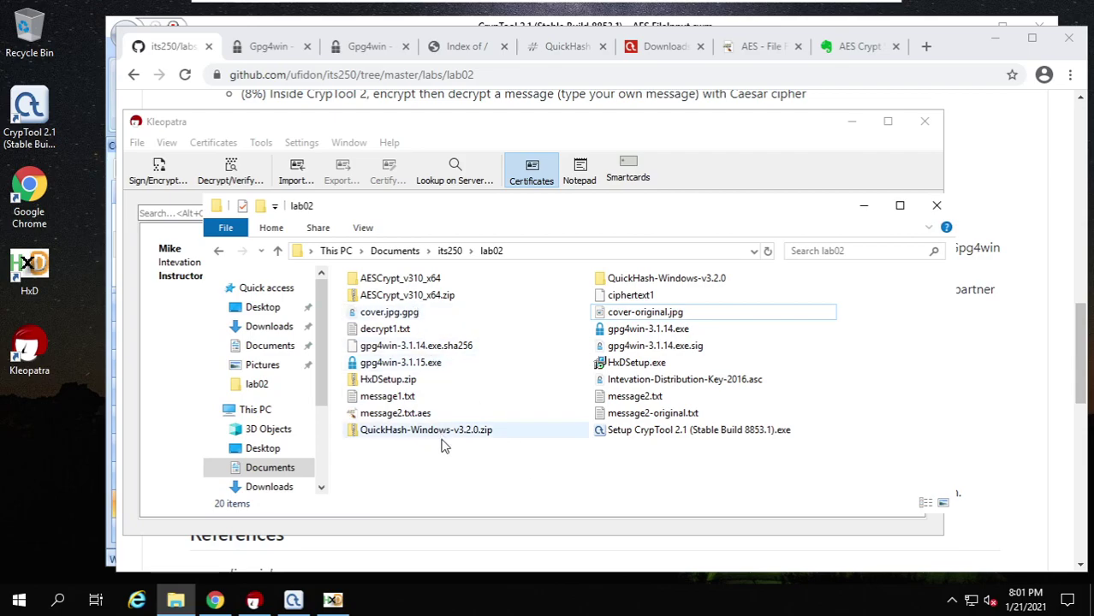
{"action": "right_click", "coordinate": [467, 479]}
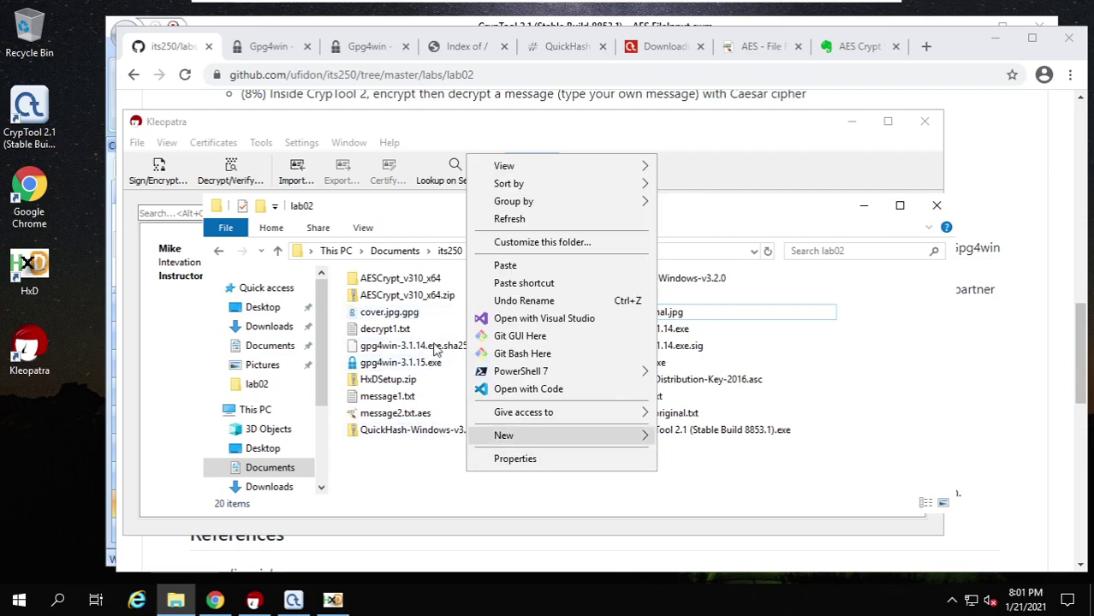
{"action": "left_click", "coordinate": [509, 219]}
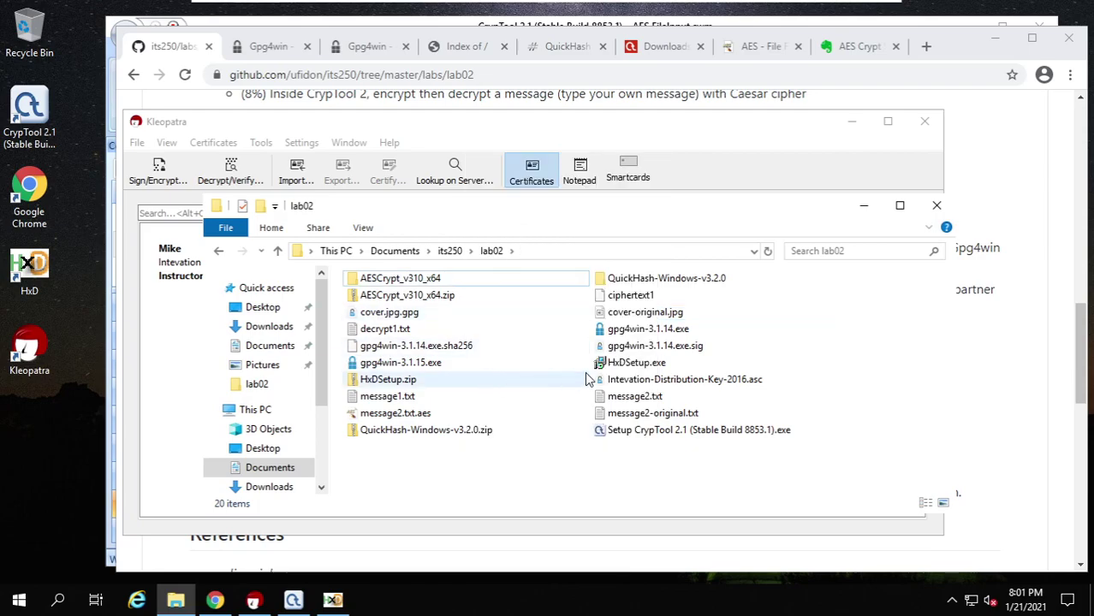
Decrypt and verify cover.jpg.gpg again, saving cover.jpg into the lab02 folder, and select the decrypted image
{"action": "left_click", "coordinate": [651, 316]}
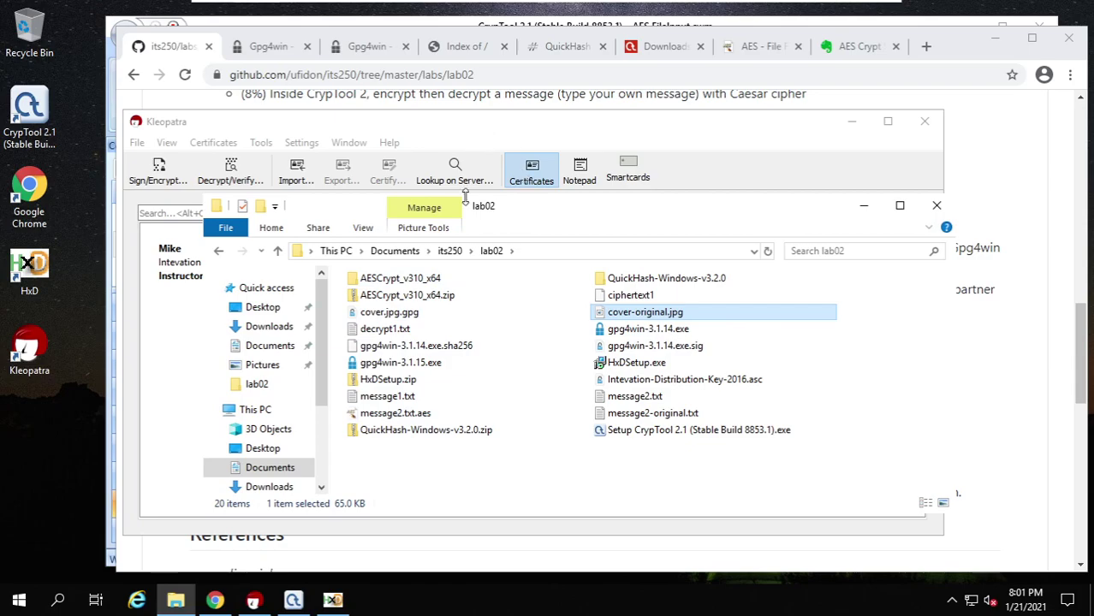
{"action": "right_click", "coordinate": [390, 315]}
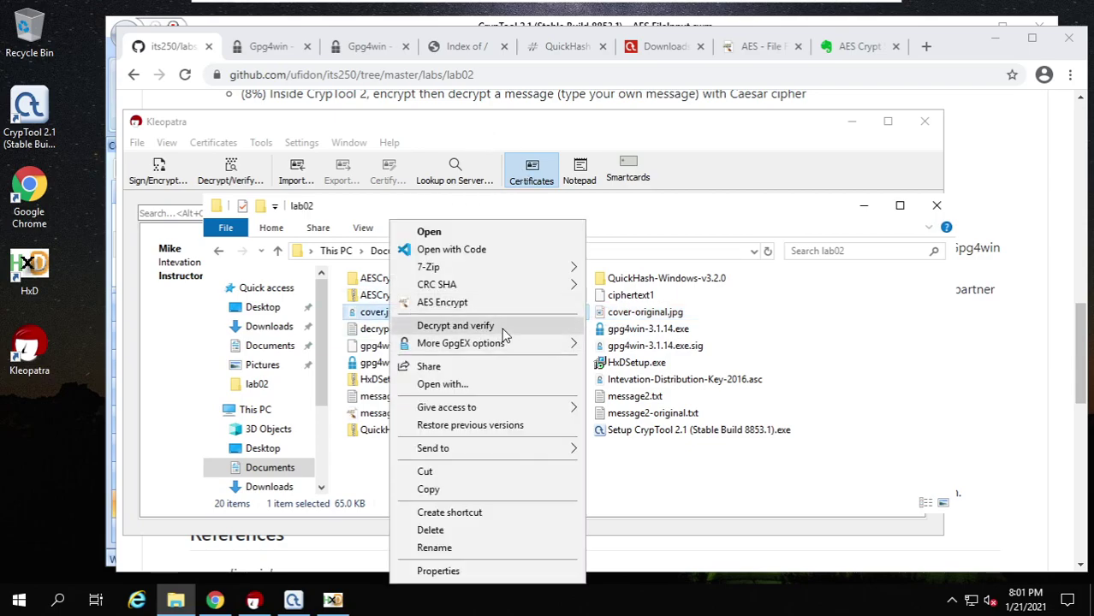
{"action": "left_click", "coordinate": [504, 334]}
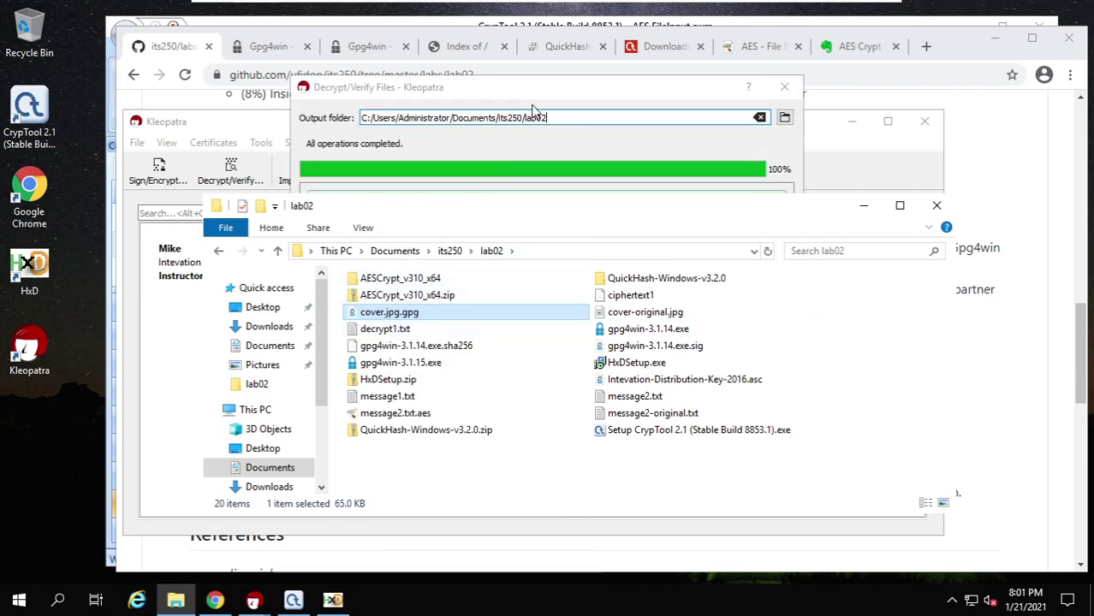
{"action": "left_click", "coordinate": [533, 110]}
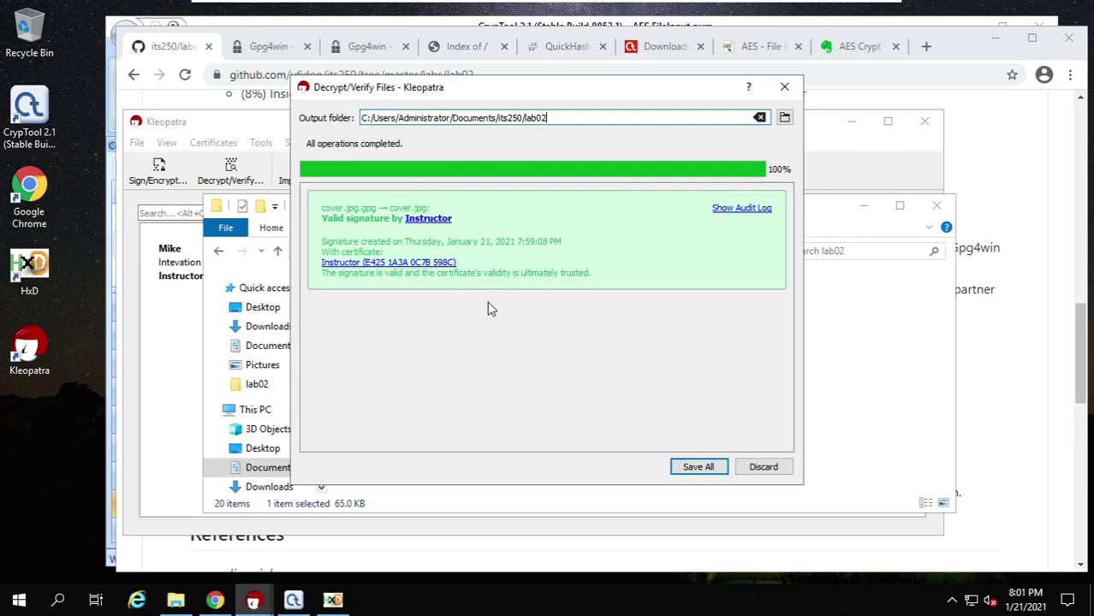
{"action": "left_click", "coordinate": [690, 471]}
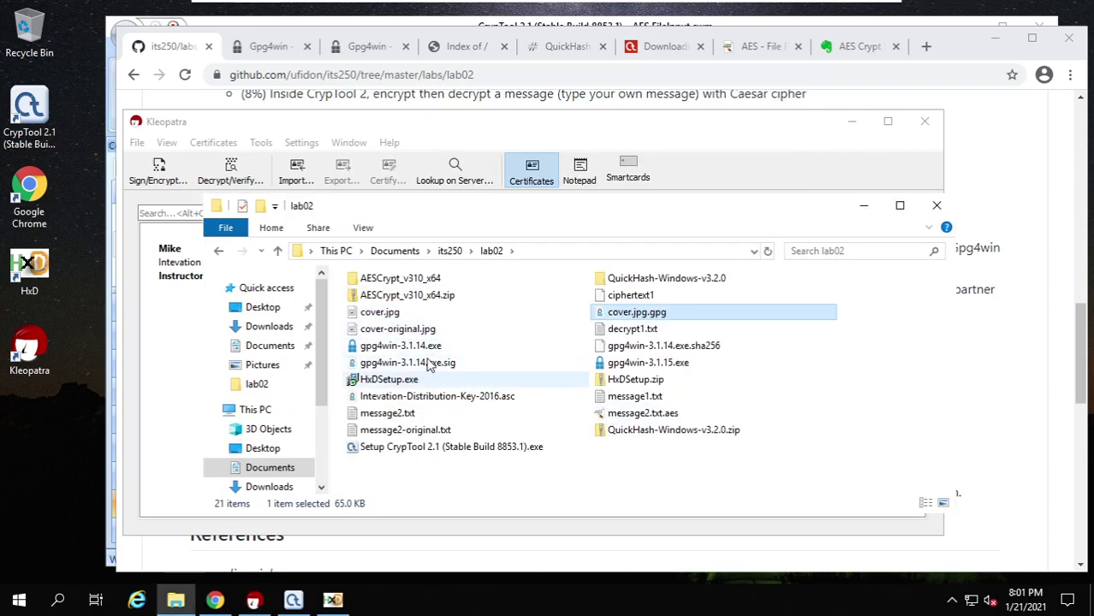
{"action": "mouse_move", "coordinate": [387, 318]}
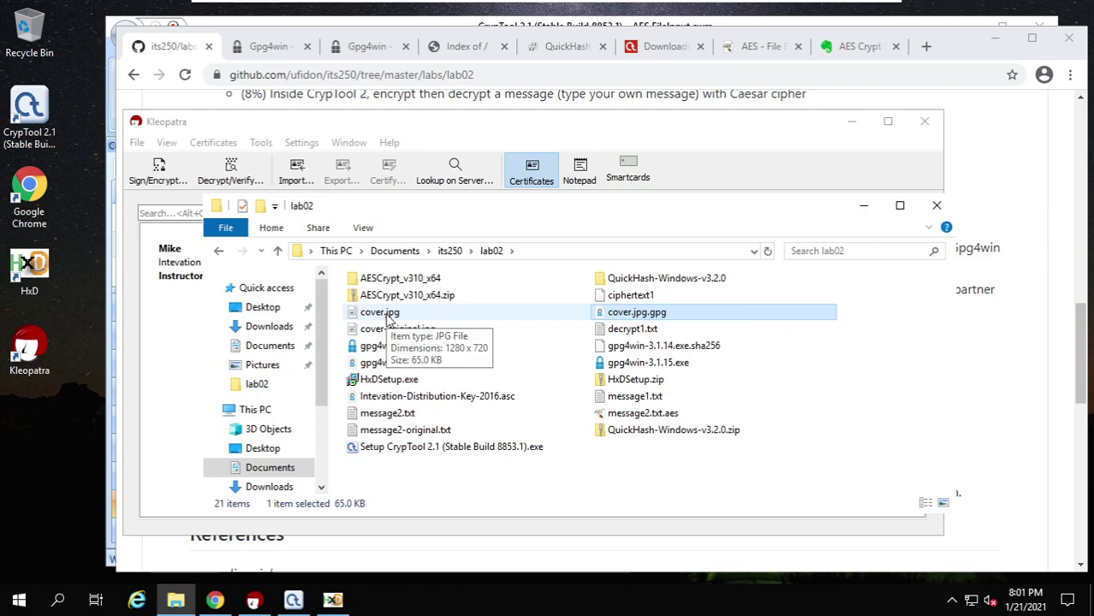
{"action": "left_click", "coordinate": [386, 315]}
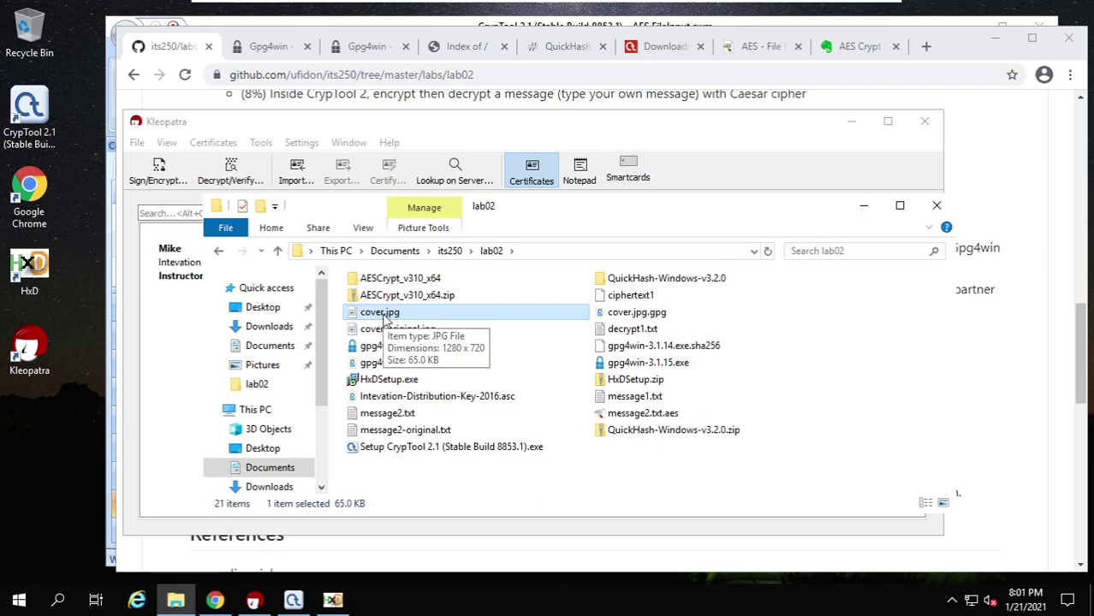
Open the decrypted cover.jpg to inspect the picture, close it, and check the encrypted cover.jpg.gpg in the lab02 folder
{"action": "double_click", "coordinate": [373, 313]}
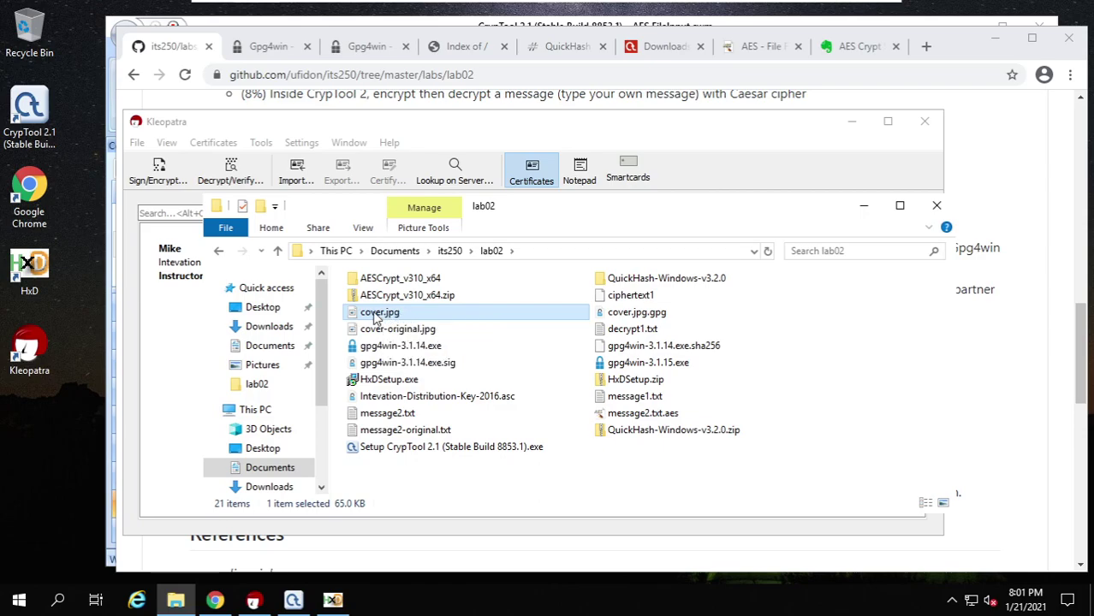
{"action": "scroll", "coordinate": [764, 310], "scroll_direction": "down", "scroll_amount": 5}
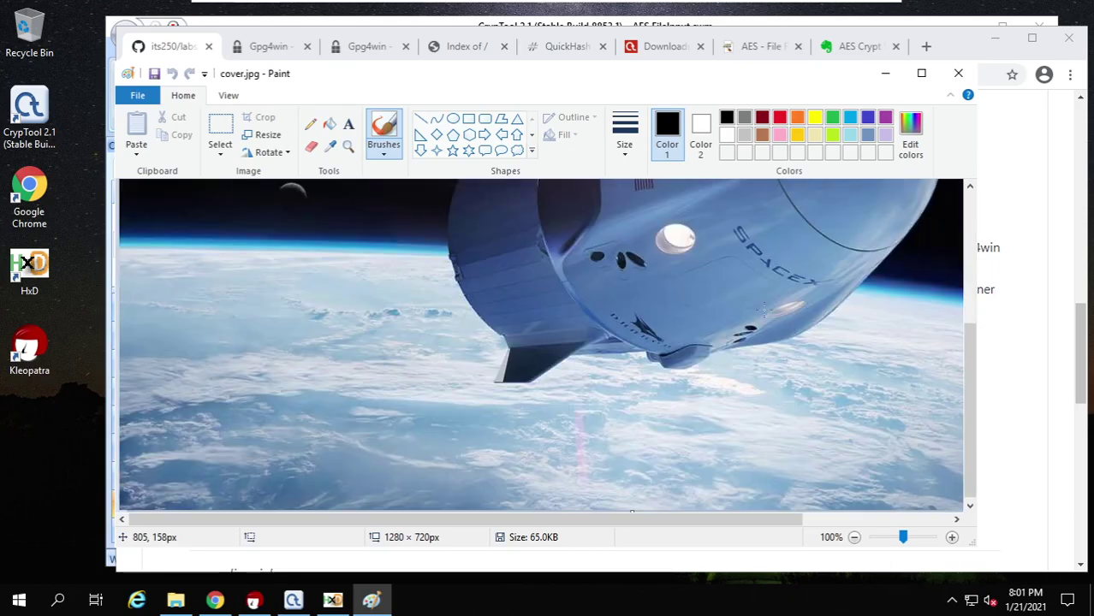
{"action": "scroll", "coordinate": [764, 310], "scroll_direction": "up", "scroll_amount": 3}
{"action": "scroll", "coordinate": [764, 310], "scroll_direction": "up", "scroll_amount": 3}
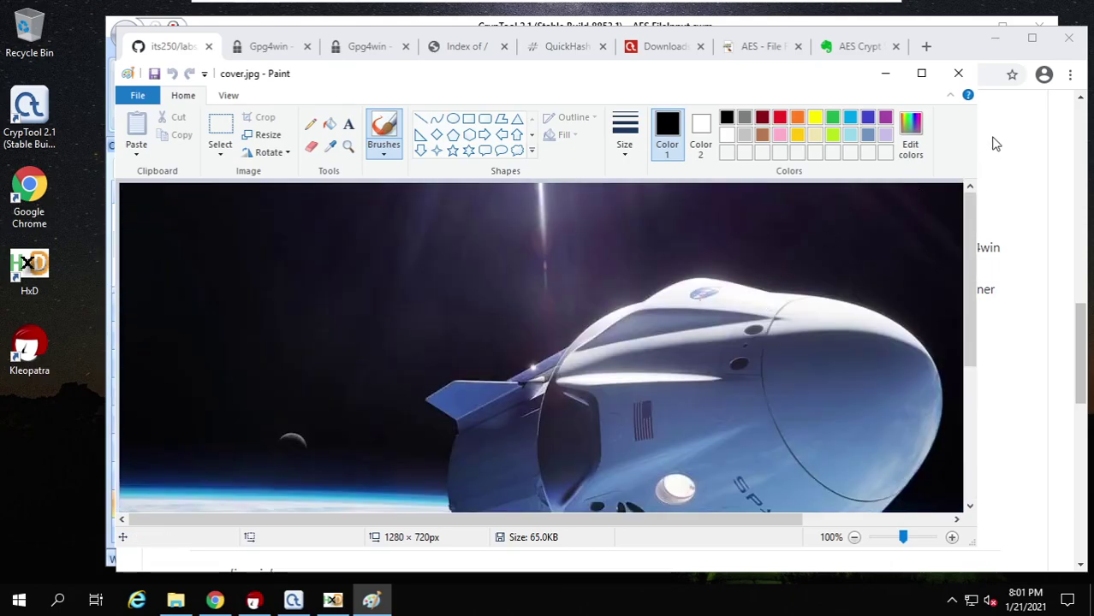
{"action": "left_click", "coordinate": [958, 74]}
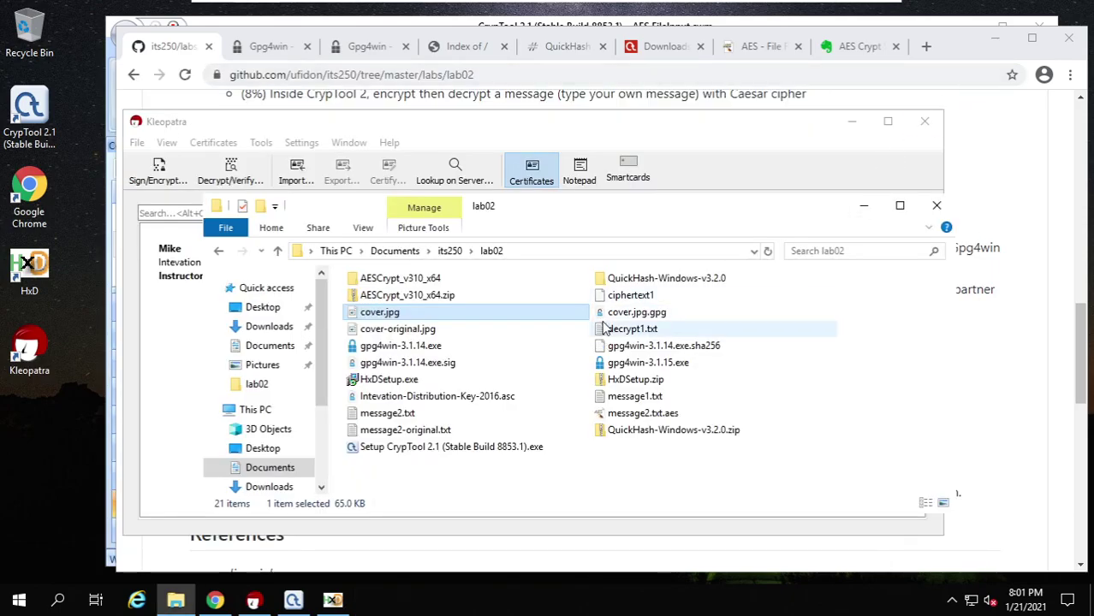
{"action": "left_click", "coordinate": [629, 314]}
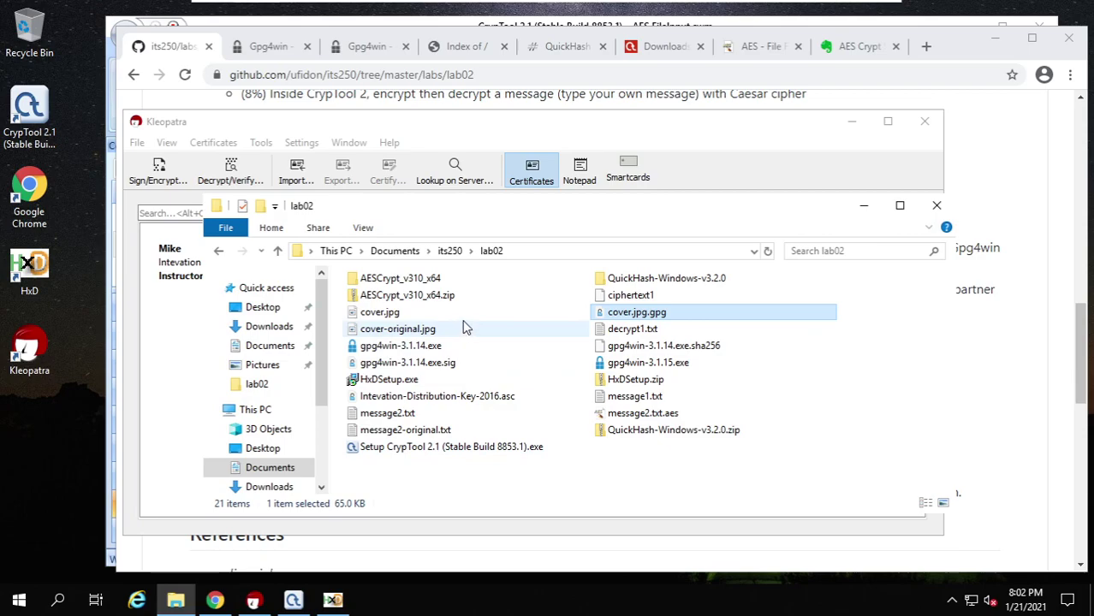
{"action": "left_click", "coordinate": [572, 473]}
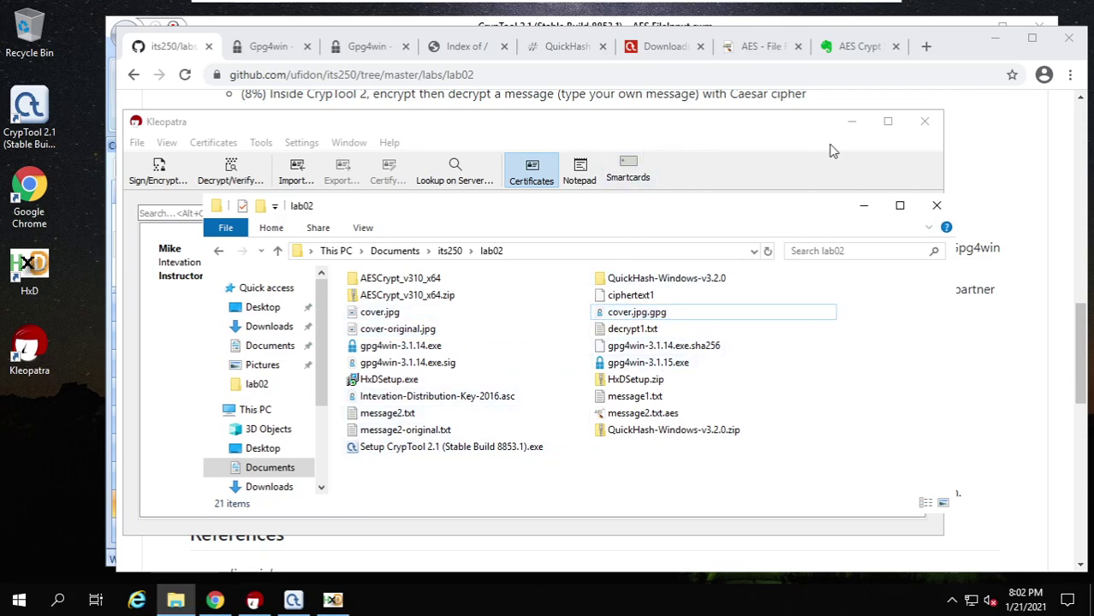
Return to the lab02 instructions in Chrome and open the StegOnline link from the Stego section in a new tab
{"action": "left_click", "coordinate": [1000, 140]}
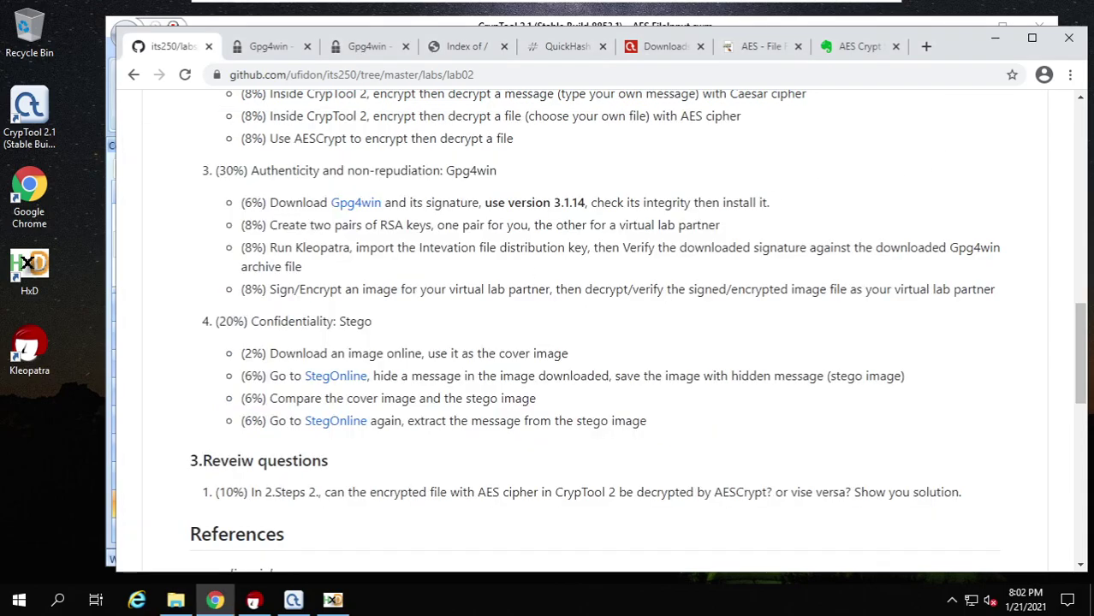
{"action": "left_click_drag", "start_coordinate": [277, 289], "coordinate": [377, 289]}
{"action": "left_click", "coordinate": [472, 314]}
{"action": "scroll", "coordinate": [582, 325], "scroll_direction": "down", "scroll_amount": 1}
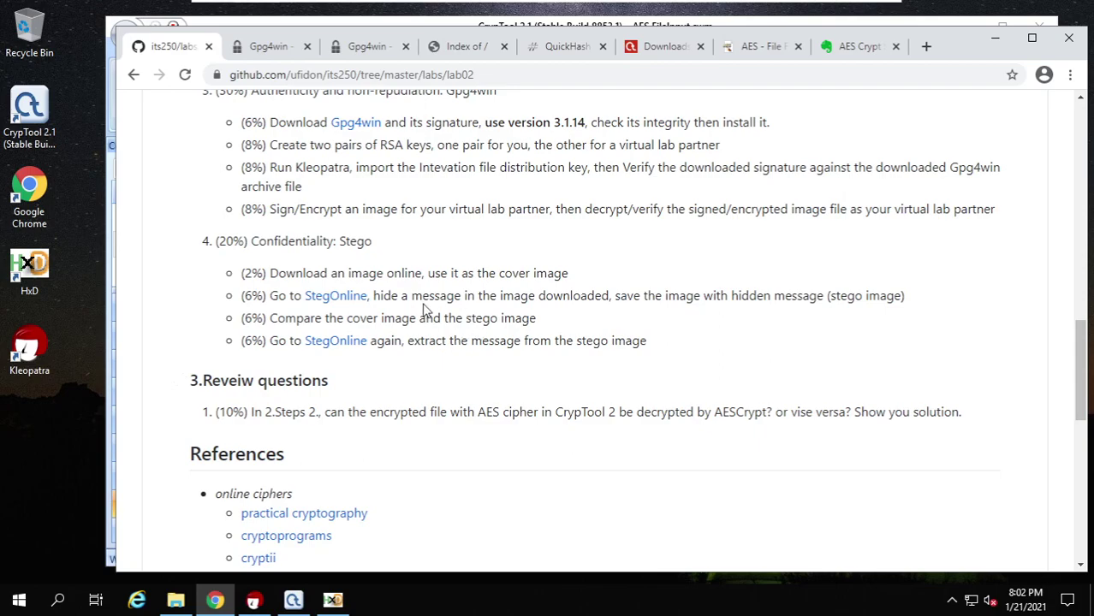
{"action": "right_click", "coordinate": [332, 301]}
{"action": "left_click", "coordinate": [360, 306]}
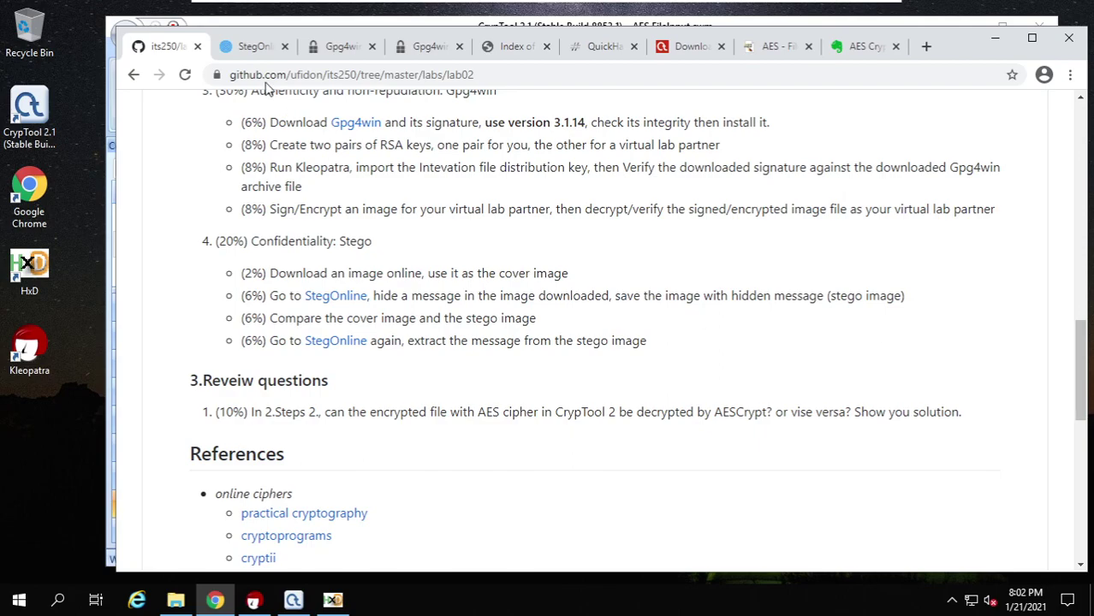
{"action": "left_click", "coordinate": [250, 52]}
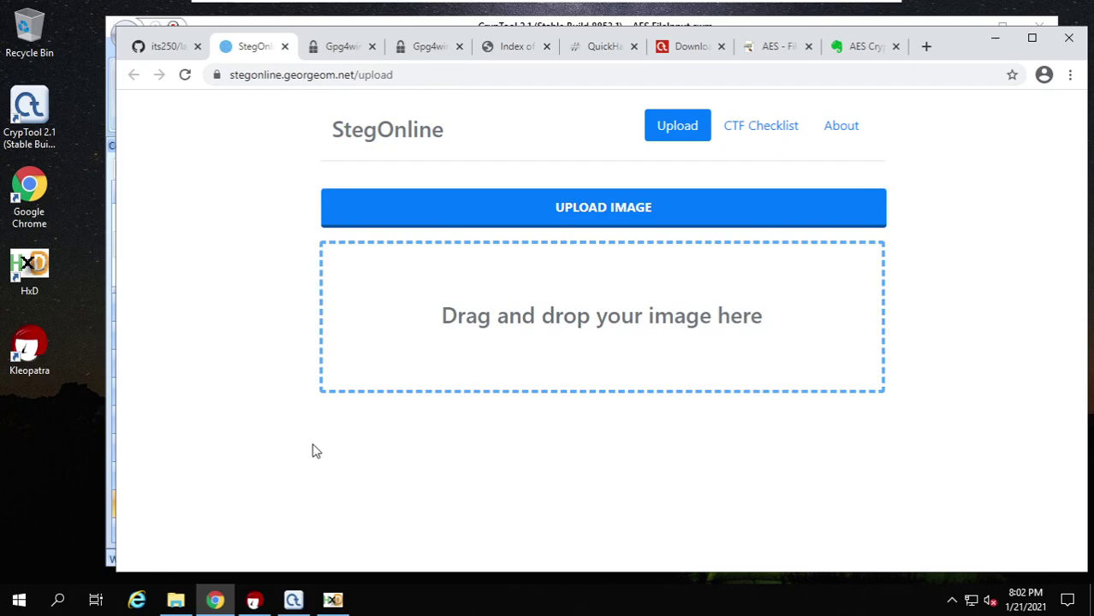
Upload cover.jpg from the lab02 folder to StegOnline
{"action": "left_click", "coordinate": [175, 600]}
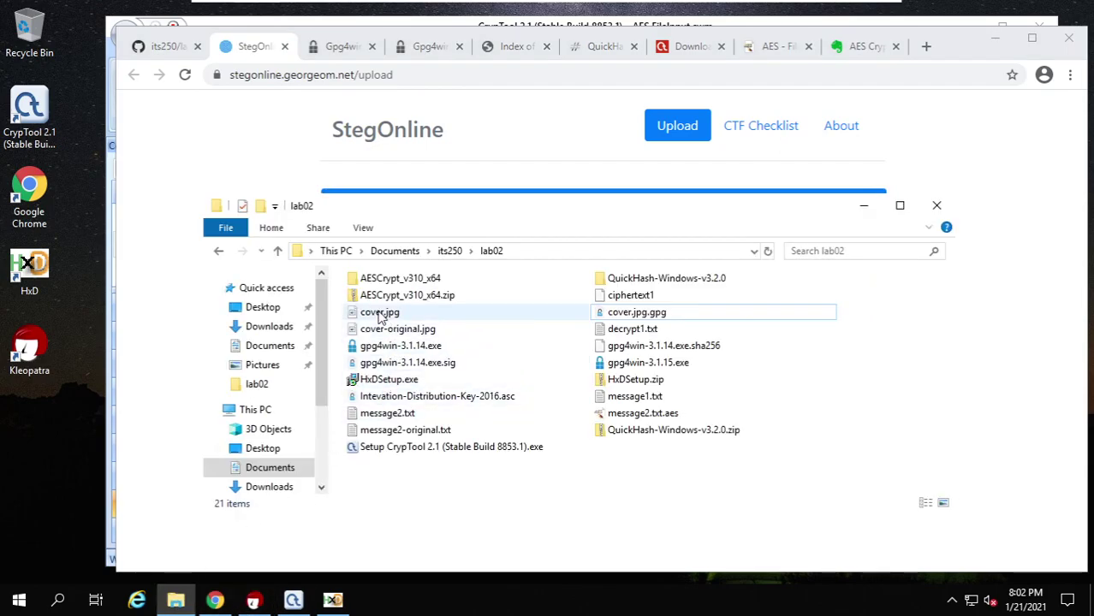
{"action": "left_click_drag", "start_coordinate": [410, 211], "coordinate": [516, 401]}
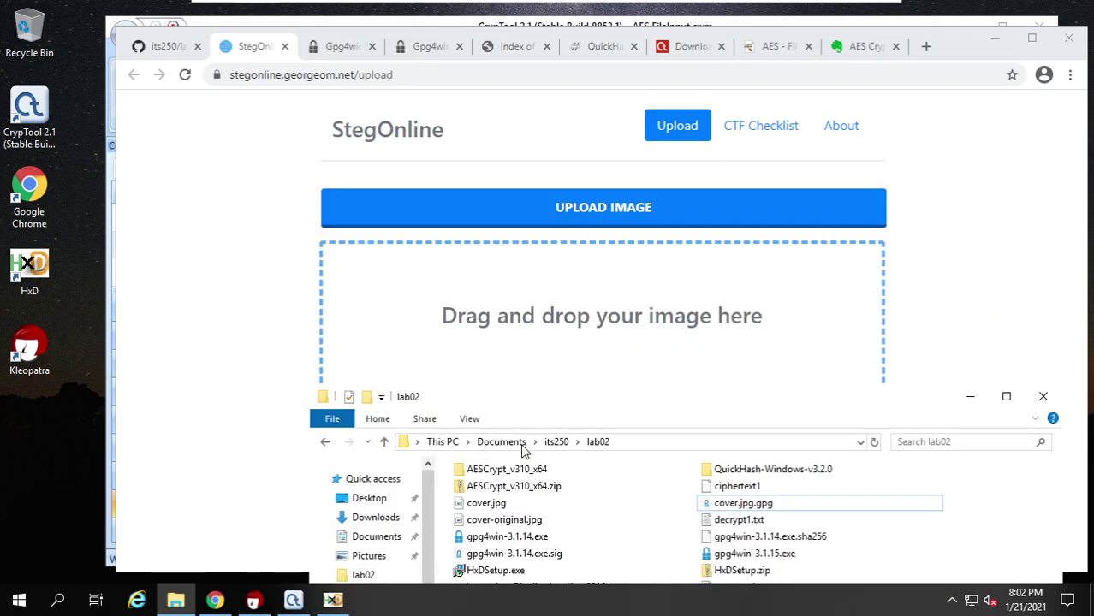
{"action": "left_click_drag", "start_coordinate": [475, 503], "coordinate": [484, 324]}
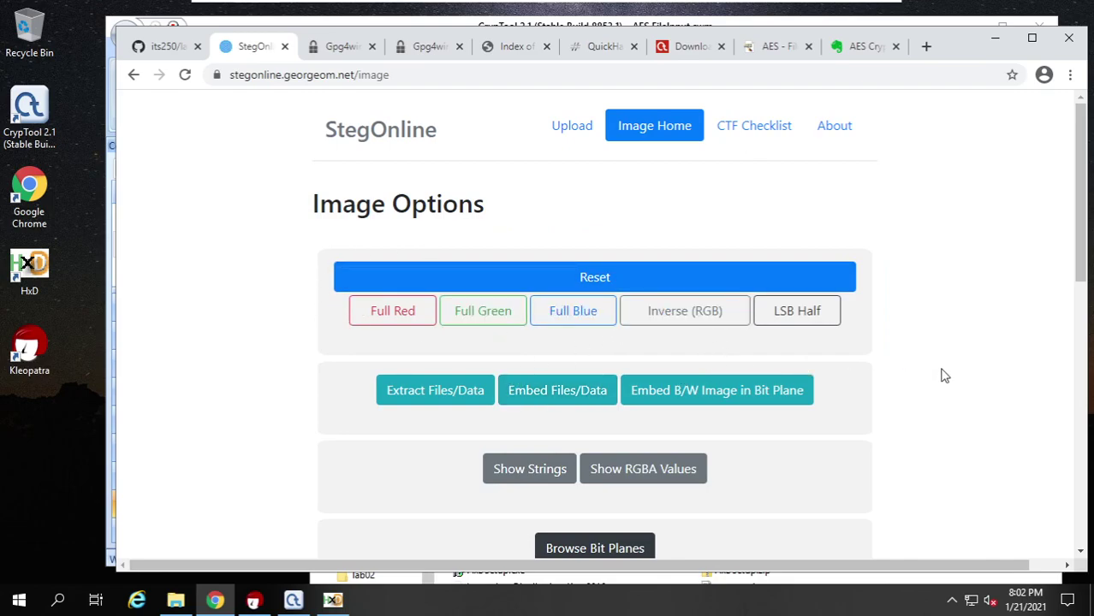
Look over StegOnline's image options and the uploaded cover image
{"action": "scroll", "coordinate": [945, 377], "scroll_direction": "down", "scroll_amount": 1}
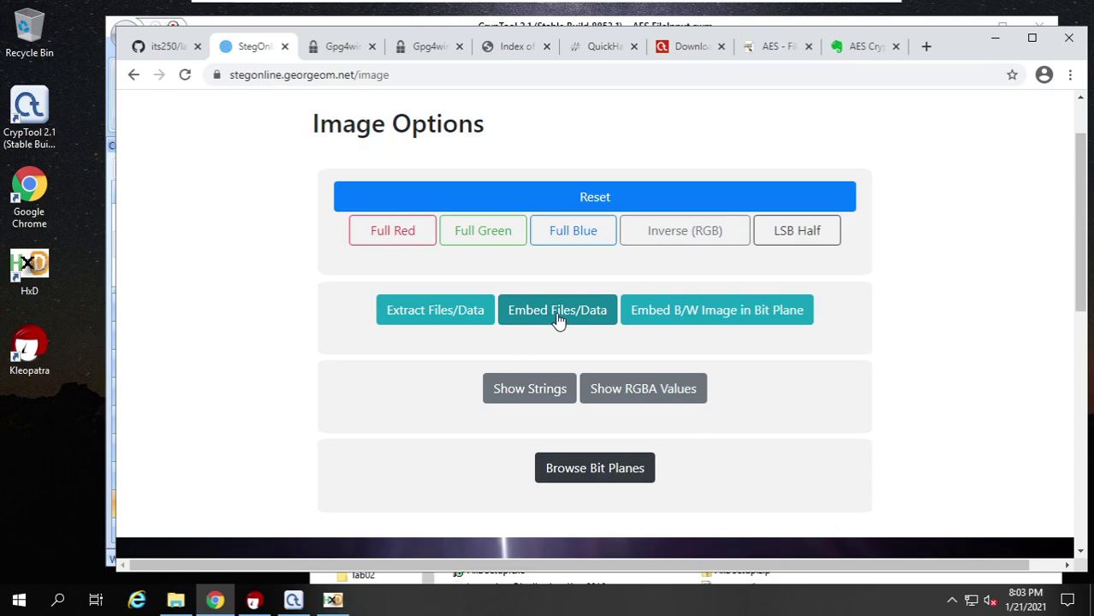
{"action": "scroll", "coordinate": [558, 318], "scroll_direction": "down", "scroll_amount": 2}
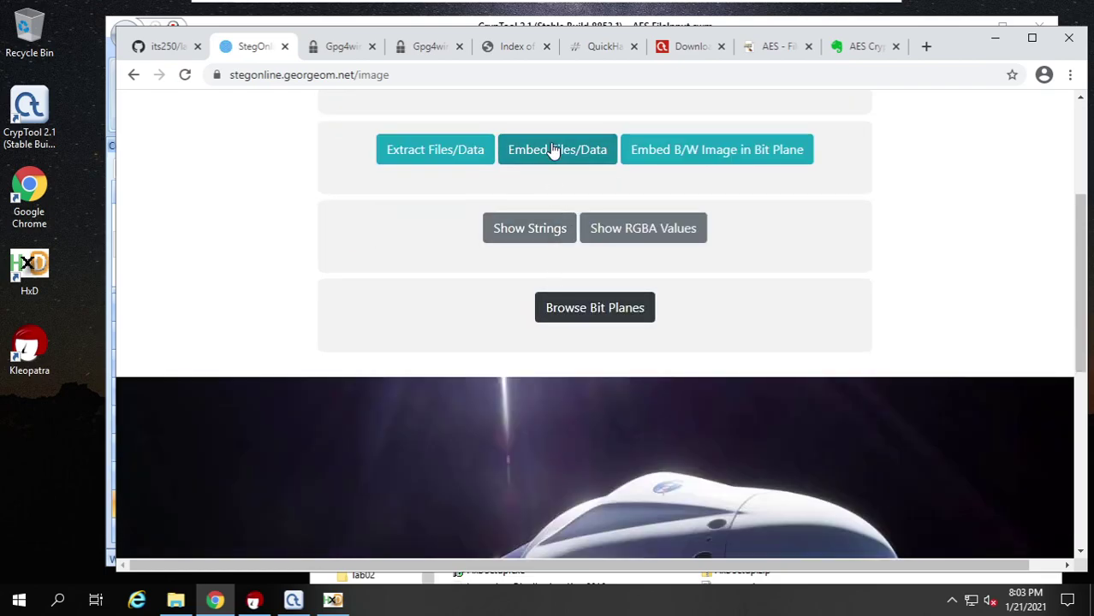
{"action": "scroll", "coordinate": [722, 245], "scroll_direction": "down", "scroll_amount": 2}
{"action": "scroll", "coordinate": [584, 186], "scroll_direction": "up", "scroll_amount": 2}
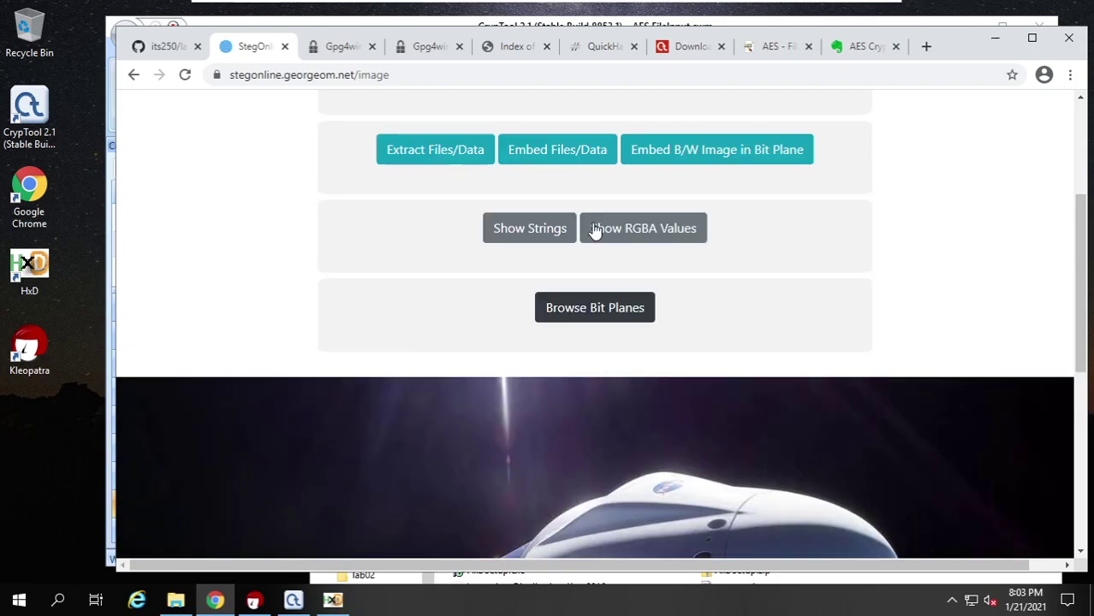
{"action": "scroll", "coordinate": [708, 466], "scroll_direction": "down", "scroll_amount": 4}
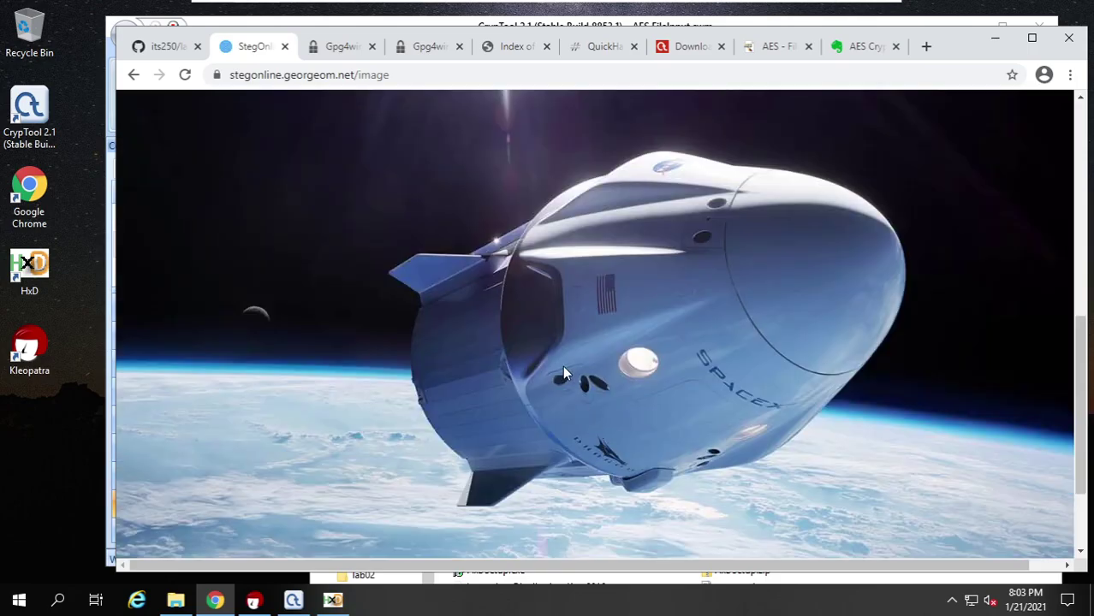
{"action": "scroll", "coordinate": [652, 406], "scroll_direction": "up", "scroll_amount": 3}
Browse the cover image's bit planes and examine the whole Red 0 plane
{"action": "left_click", "coordinate": [586, 235]}
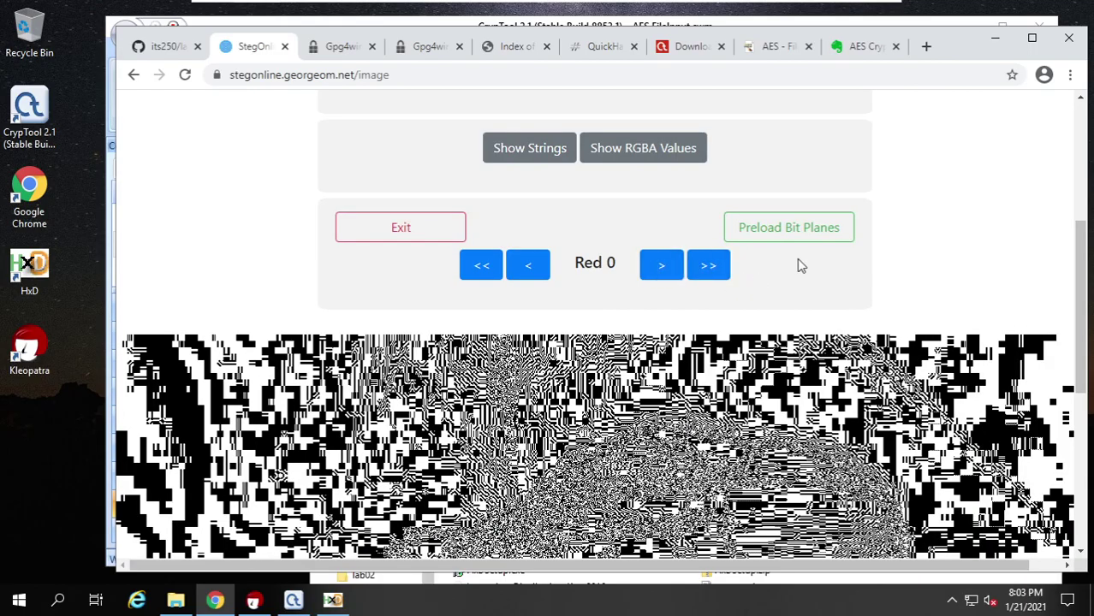
{"action": "scroll", "coordinate": [796, 265], "scroll_direction": "down", "scroll_amount": 3}
{"action": "scroll", "coordinate": [798, 359], "scroll_direction": "down", "scroll_amount": 2}
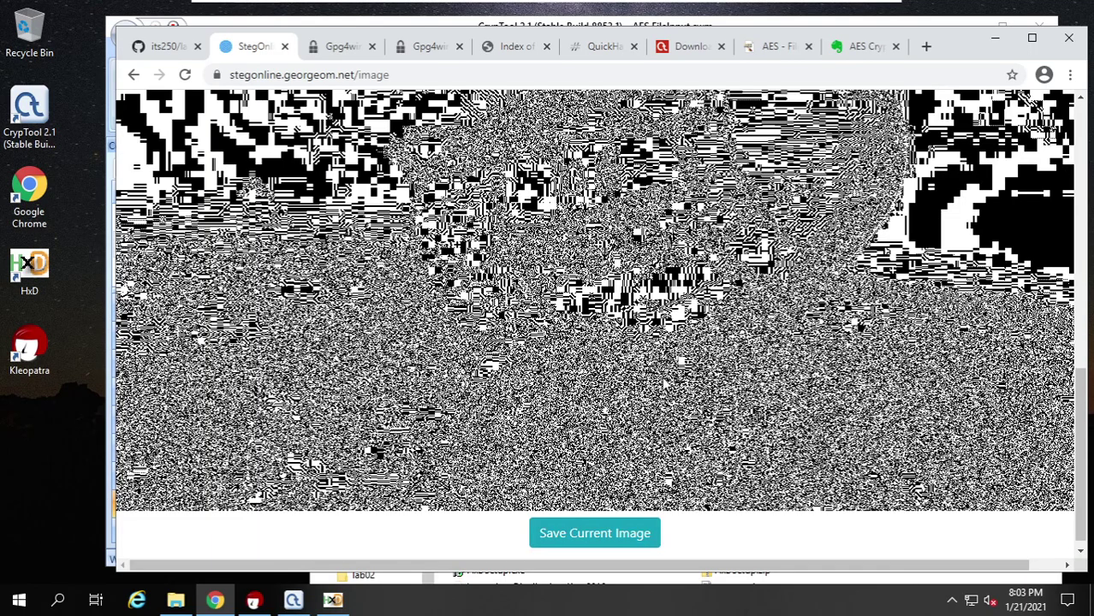
{"action": "scroll", "coordinate": [534, 387], "scroll_direction": "up", "scroll_amount": 4}
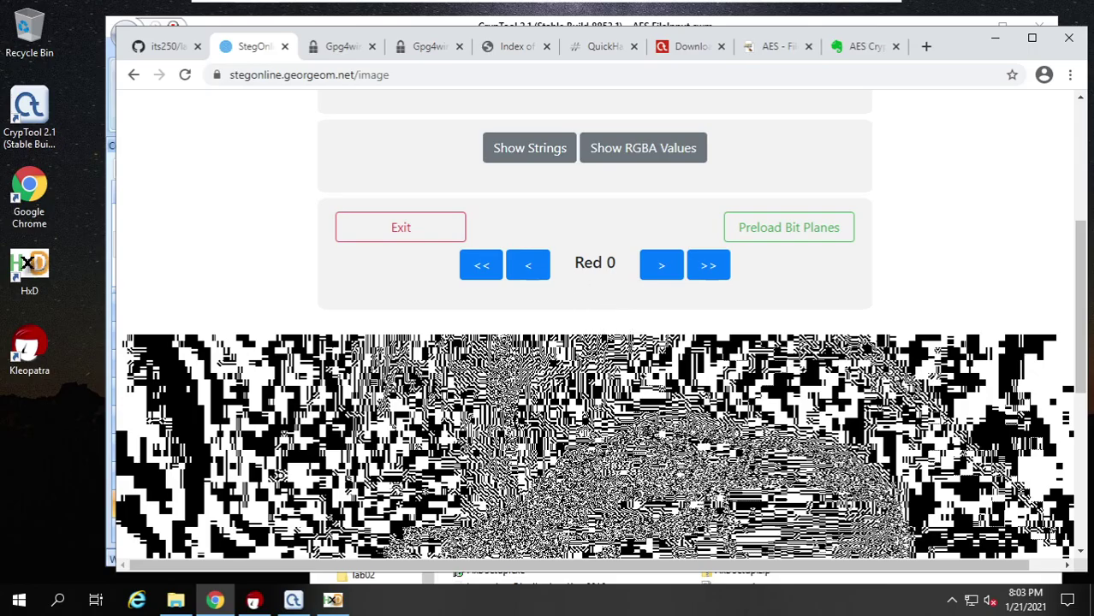
{"action": "scroll", "coordinate": [556, 428], "scroll_direction": "down", "scroll_amount": 5}
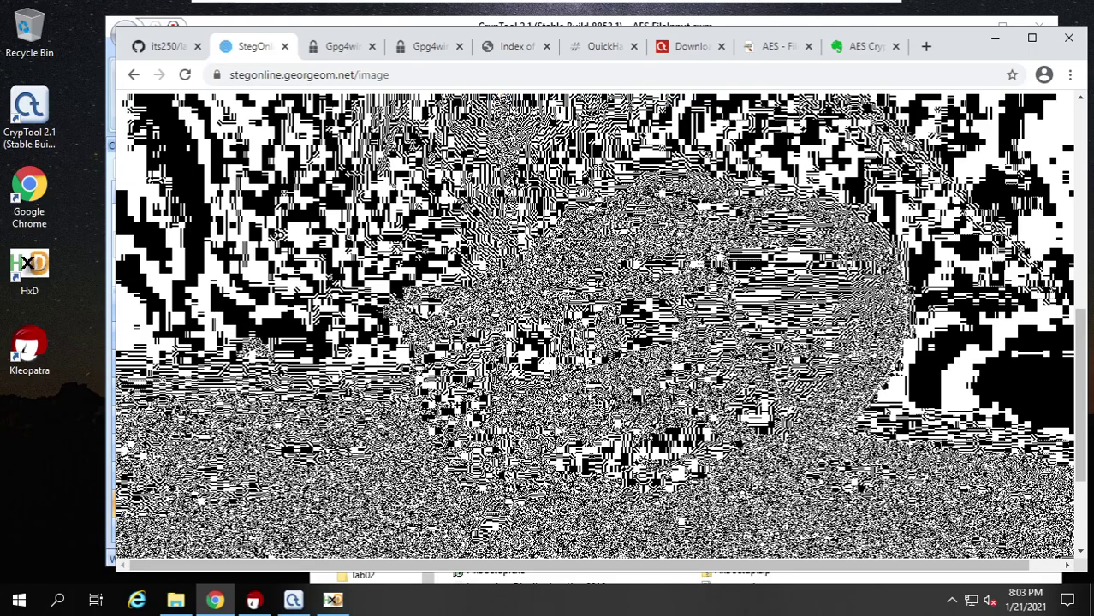
{"action": "scroll", "coordinate": [674, 358], "scroll_direction": "up", "scroll_amount": 3}
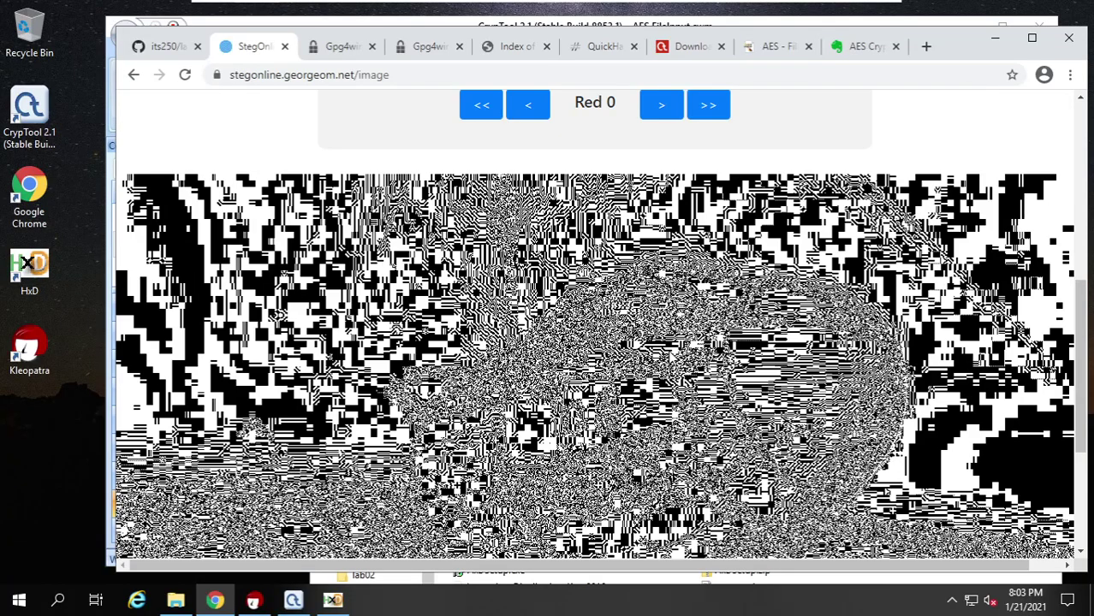
{"action": "scroll", "coordinate": [629, 400], "scroll_direction": "down", "scroll_amount": 3}
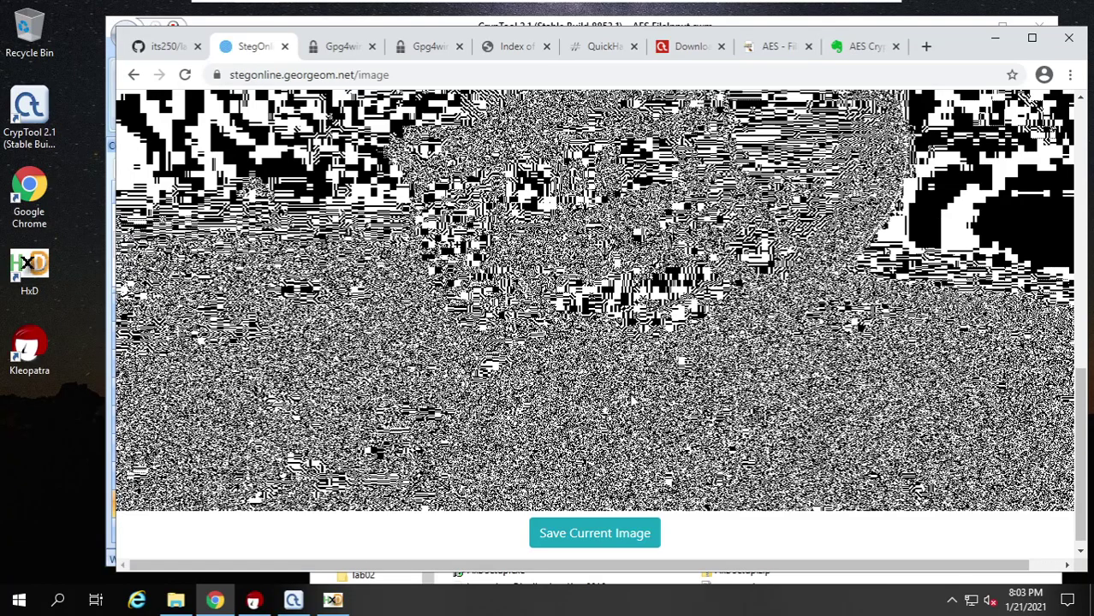
{"action": "scroll", "coordinate": [635, 375], "scroll_direction": "up", "scroll_amount": 5}
View the Red 1, Green 1 and Green 0 bit planes of the cover image
{"action": "left_click", "coordinate": [658, 428]}
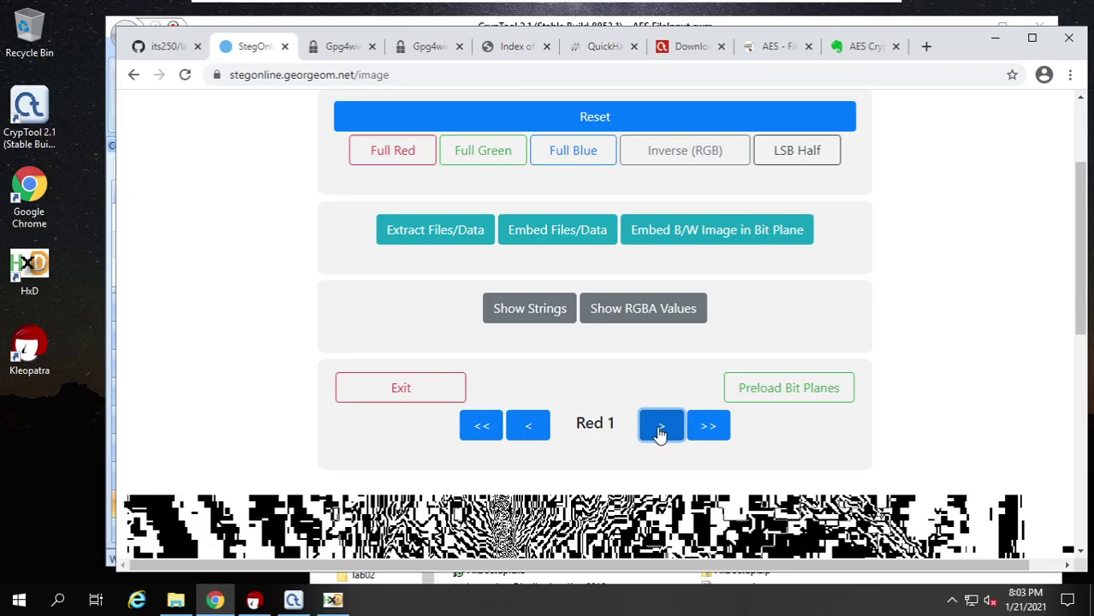
{"action": "scroll", "coordinate": [660, 435], "scroll_direction": "down", "scroll_amount": 5}
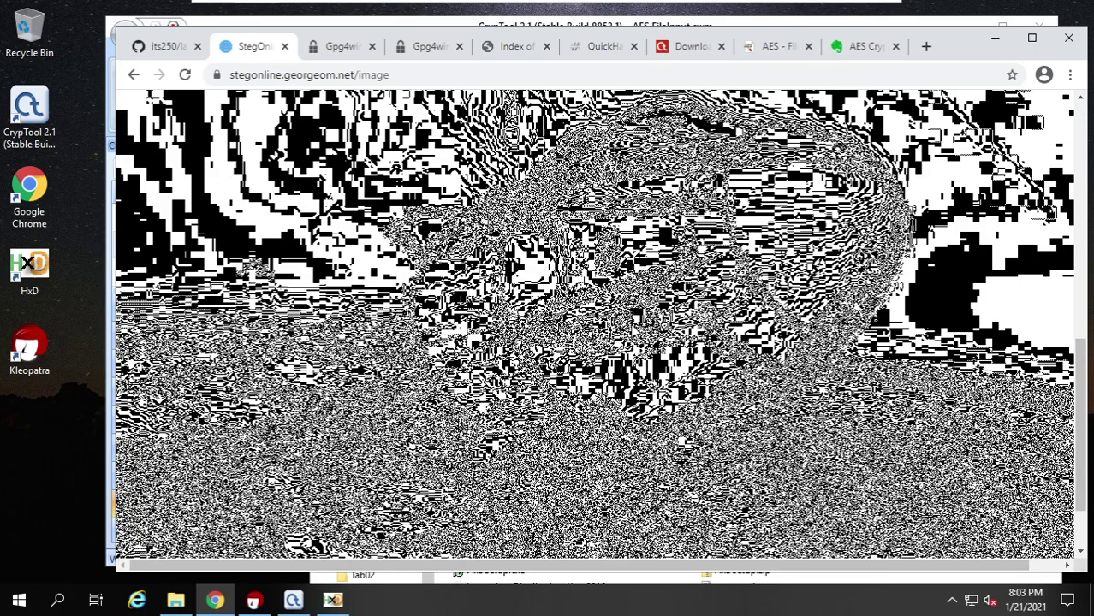
{"action": "scroll", "coordinate": [600, 325], "scroll_direction": "up", "scroll_amount": 3}
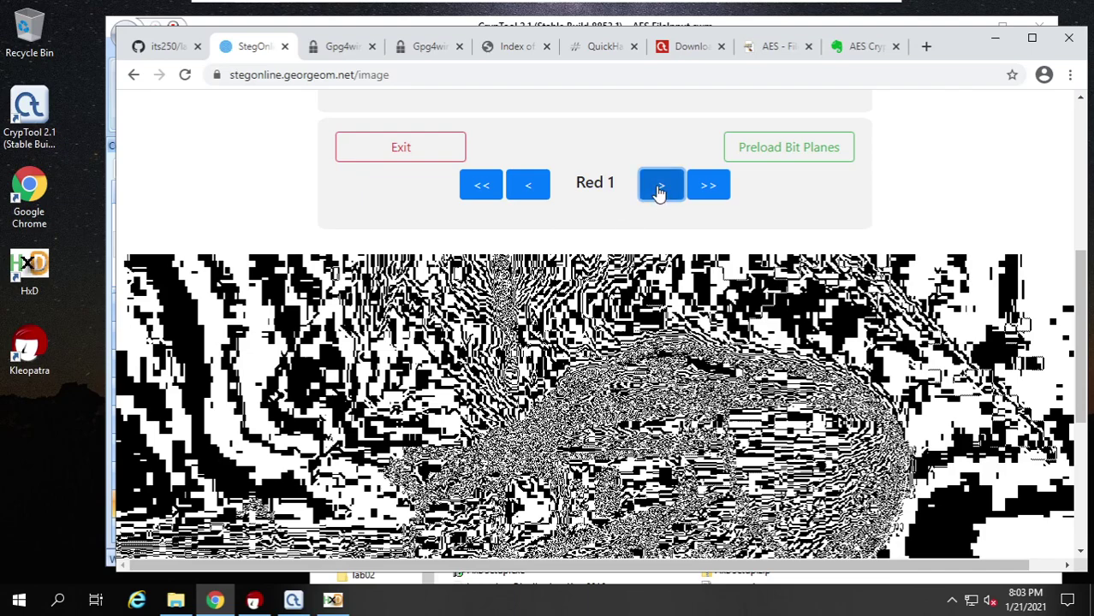
{"action": "left_click", "coordinate": [699, 189]}
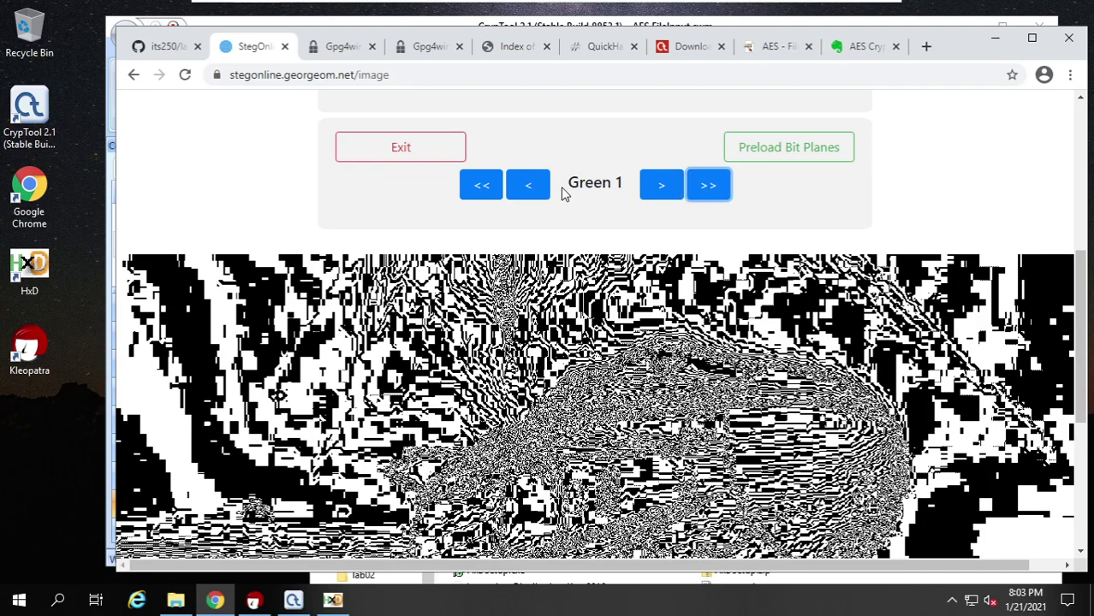
{"action": "left_click", "coordinate": [525, 189]}
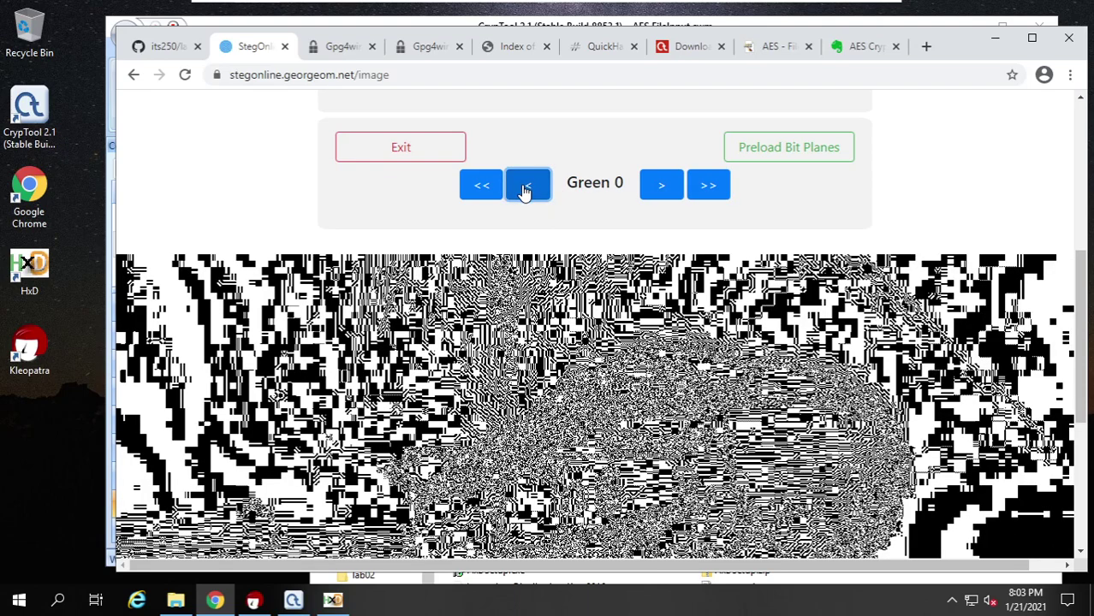
Go back one plane to Red 7 and examine that bit plane of the cover image
{"action": "left_click", "coordinate": [526, 189]}
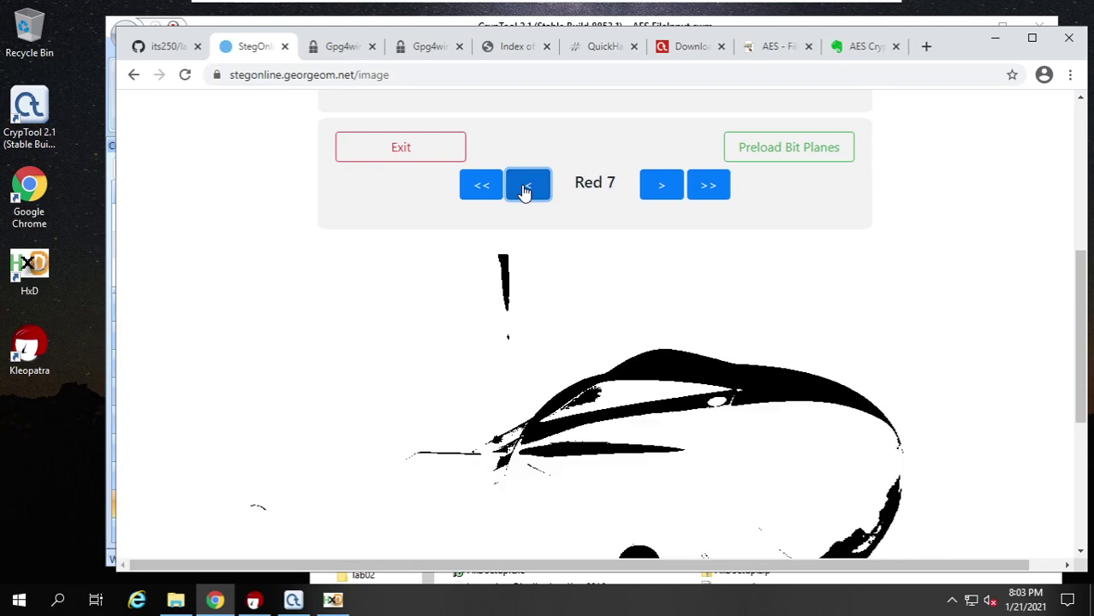
{"action": "scroll", "coordinate": [657, 377], "scroll_direction": "down", "scroll_amount": 5}
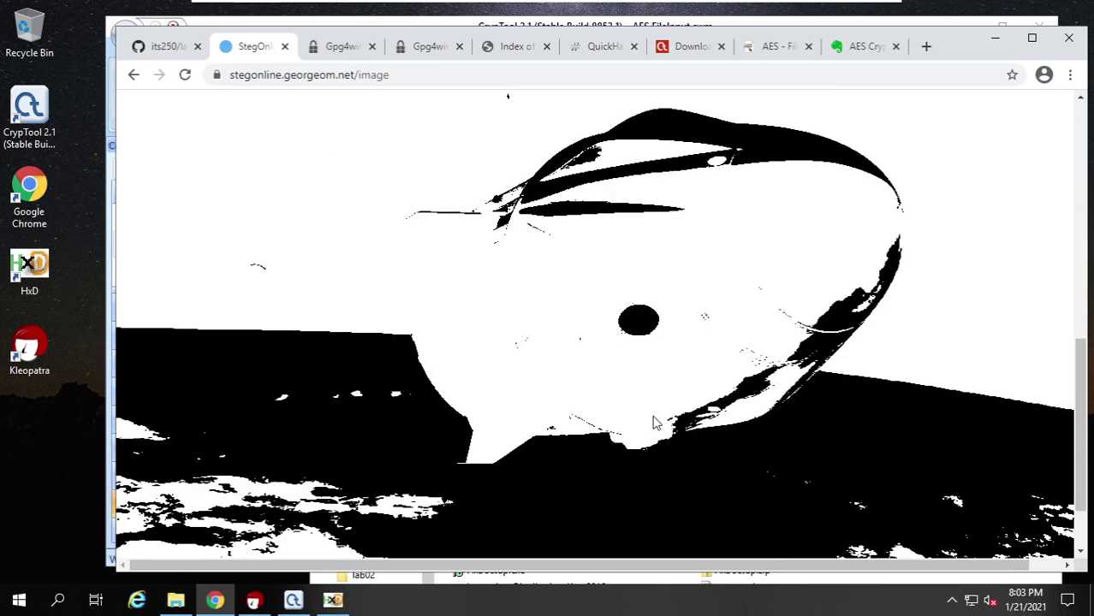
{"action": "scroll", "coordinate": [640, 410], "scroll_direction": "up", "scroll_amount": 3}
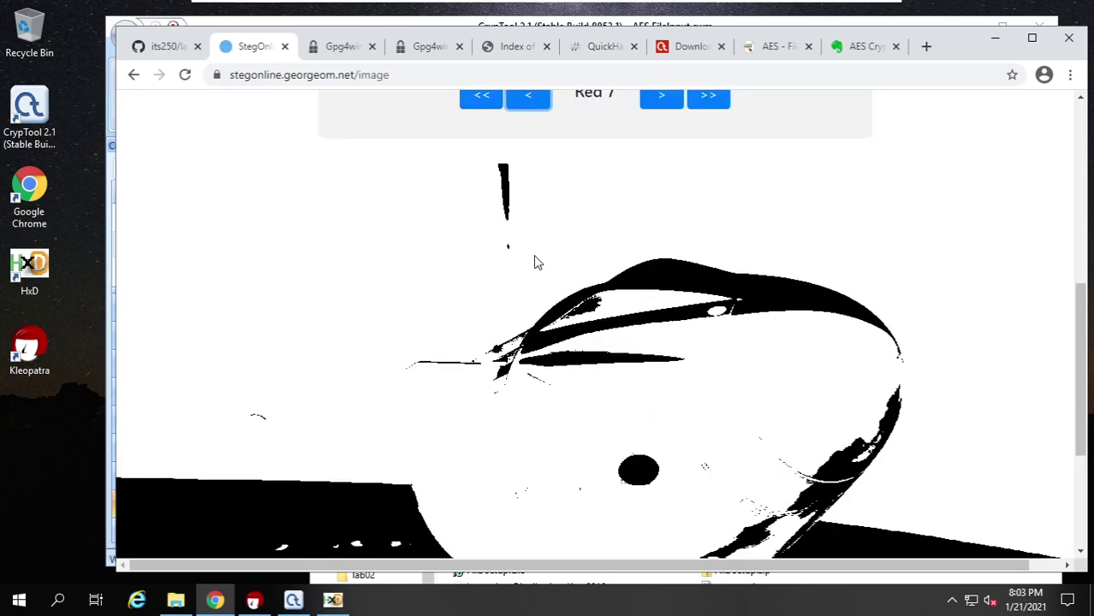
{"action": "scroll", "coordinate": [733, 361], "scroll_direction": "down", "scroll_amount": 1}
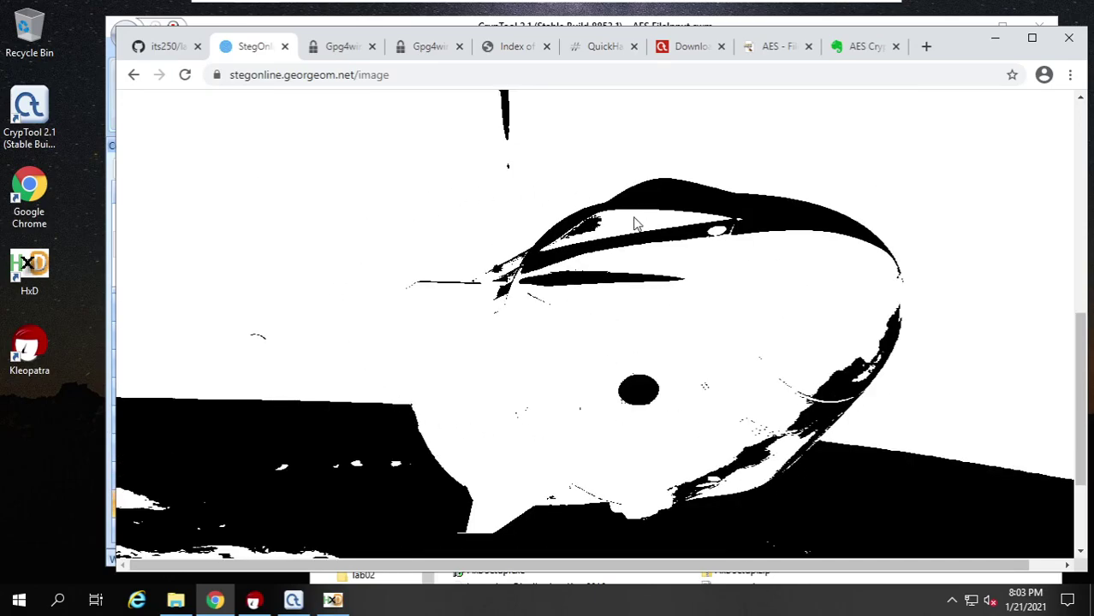
{"action": "scroll", "coordinate": [591, 324], "scroll_direction": "down", "scroll_amount": 2}
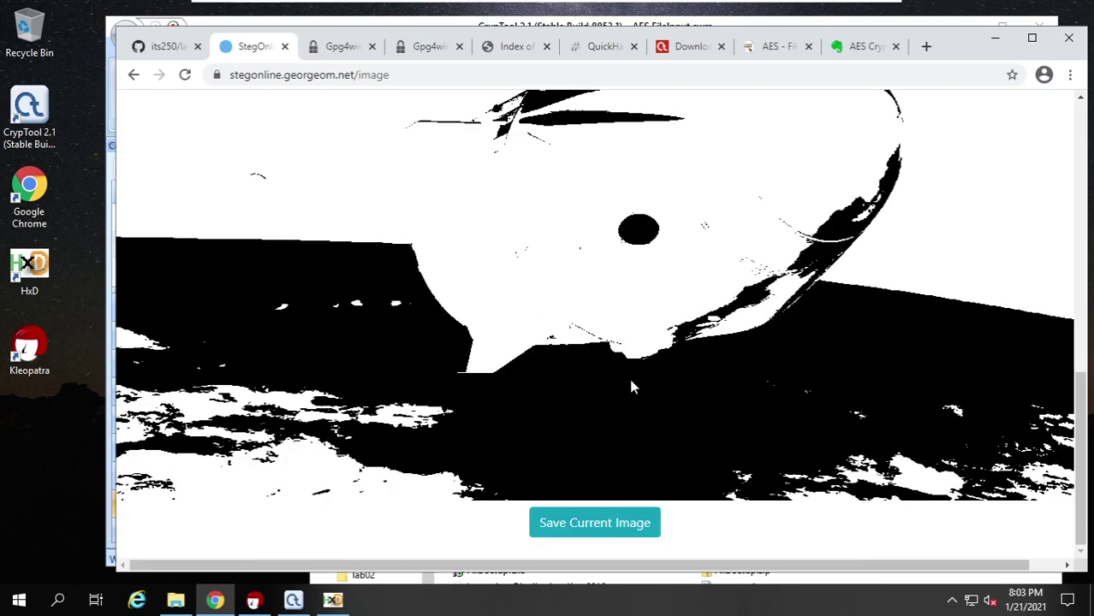
{"action": "scroll", "coordinate": [646, 391], "scroll_direction": "up", "scroll_amount": 2}
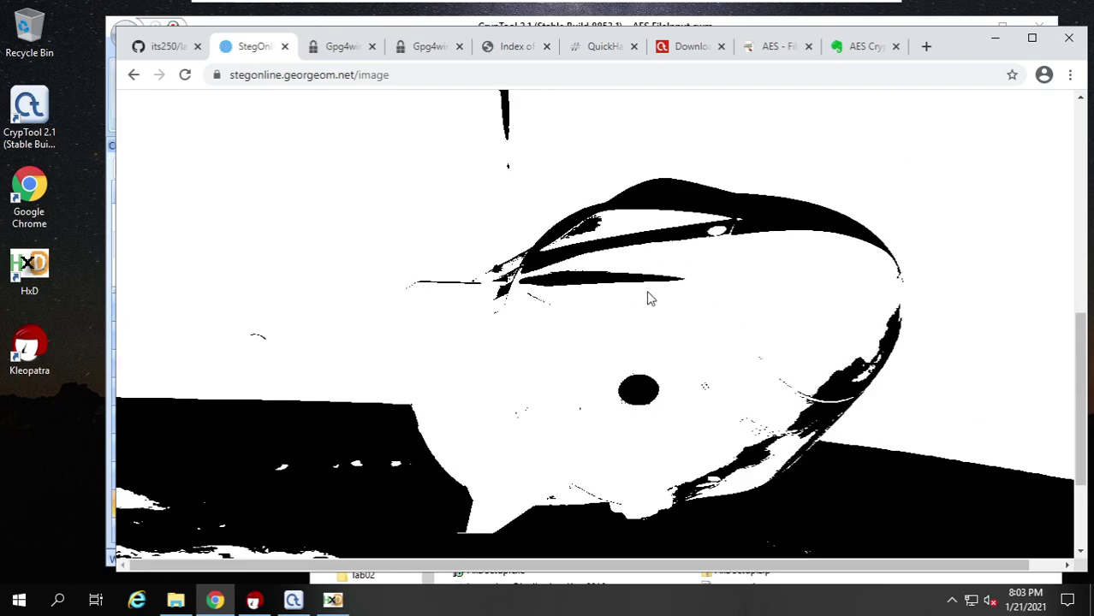
{"action": "scroll", "coordinate": [659, 302], "scroll_direction": "up", "scroll_amount": 2}
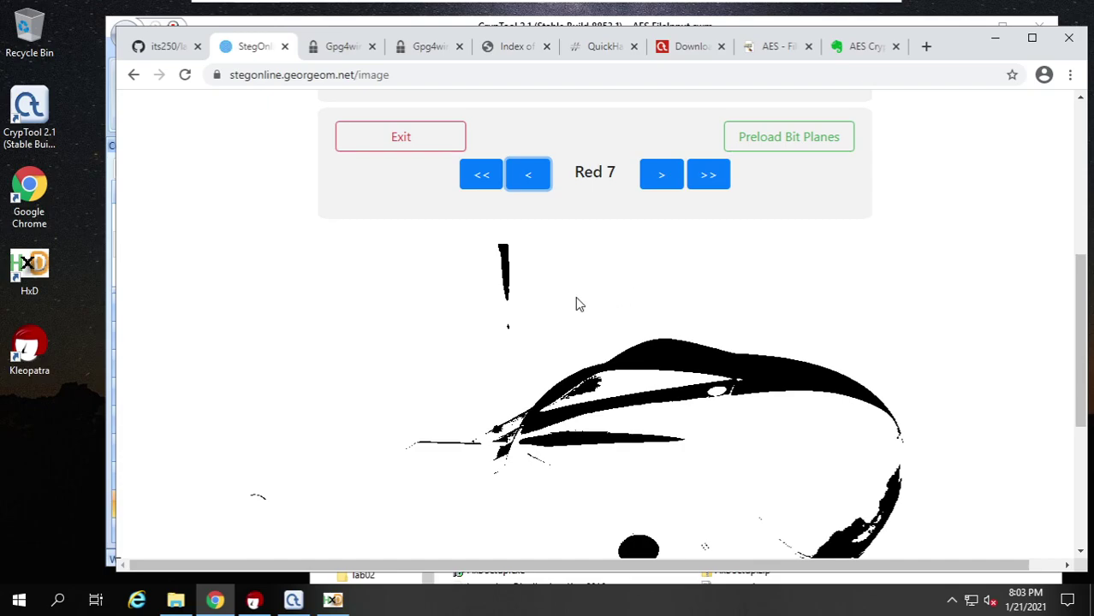
Open the Embed Files/Data option for the cover image and select bit 0 of the R, G and B channels
{"action": "scroll", "coordinate": [561, 310], "scroll_direction": "down", "scroll_amount": 2}
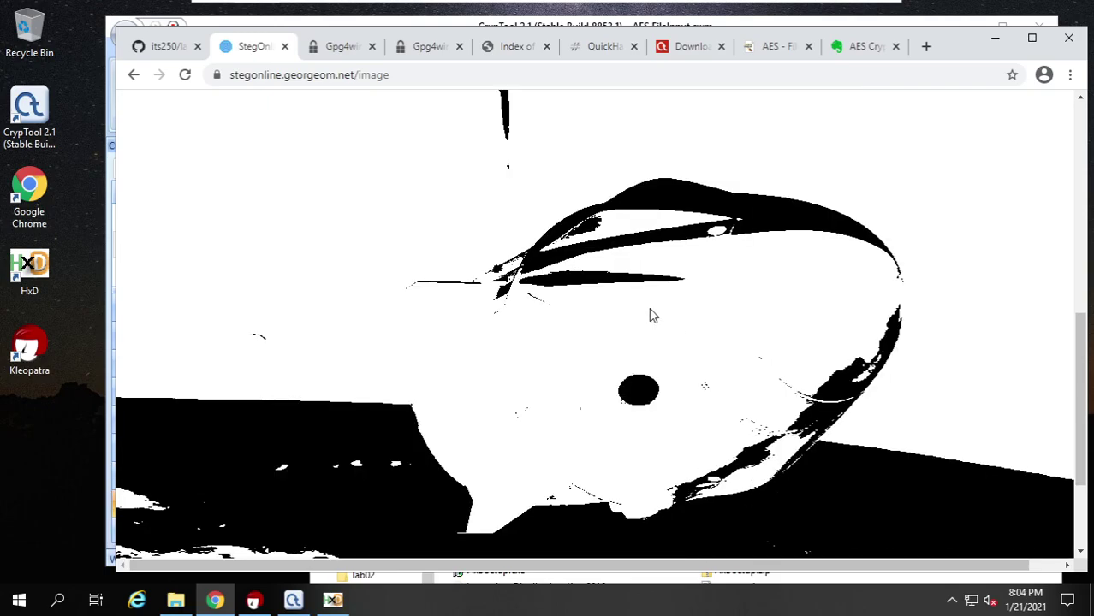
{"action": "scroll", "coordinate": [649, 312], "scroll_direction": "up", "scroll_amount": 2}
{"action": "scroll", "coordinate": [597, 345], "scroll_direction": "down", "scroll_amount": 2}
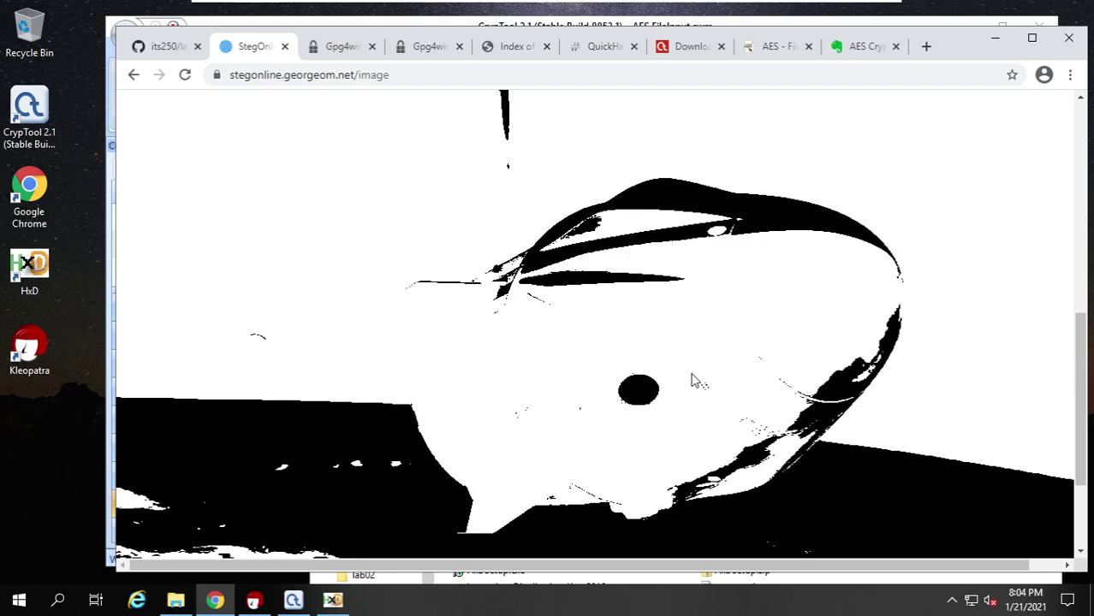
{"action": "scroll", "coordinate": [693, 381], "scroll_direction": "up", "scroll_amount": 3}
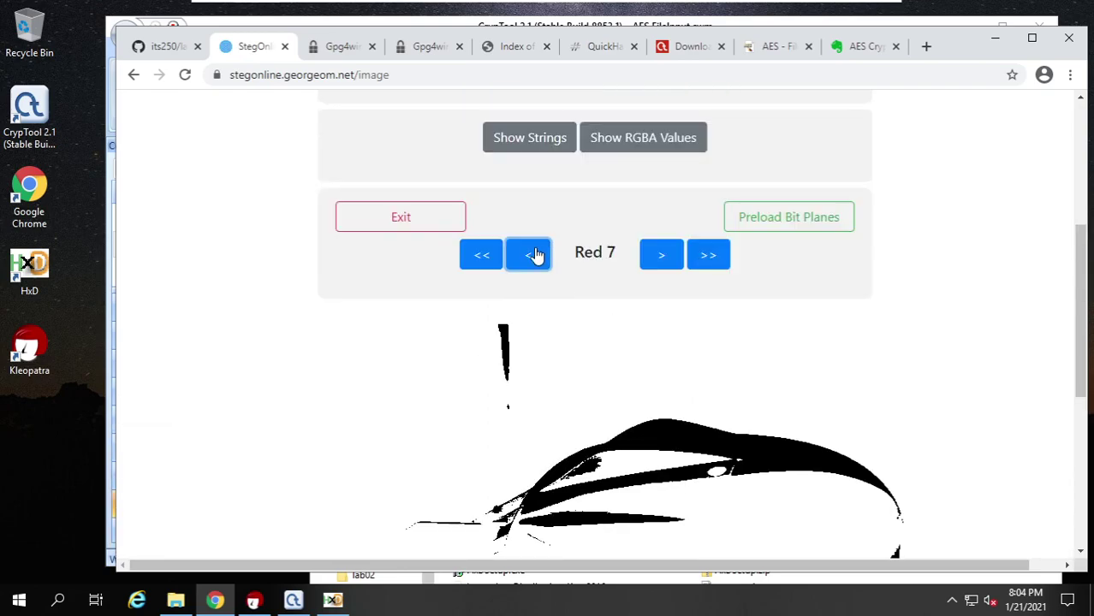
{"action": "scroll", "coordinate": [530, 338], "scroll_direction": "up", "scroll_amount": 2}
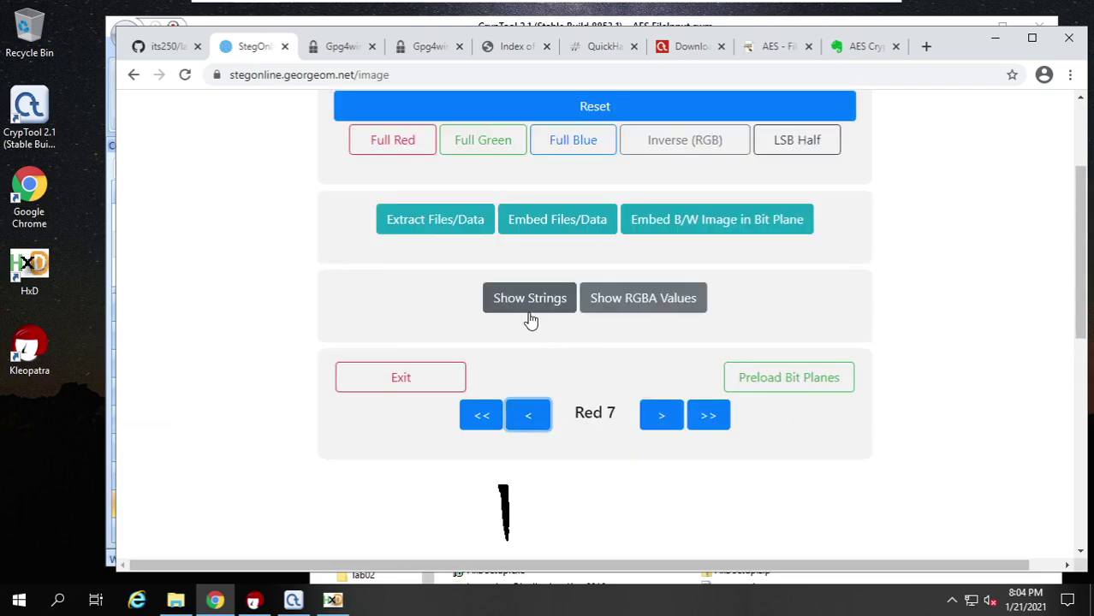
{"action": "scroll", "coordinate": [391, 299], "scroll_direction": "up", "scroll_amount": 1}
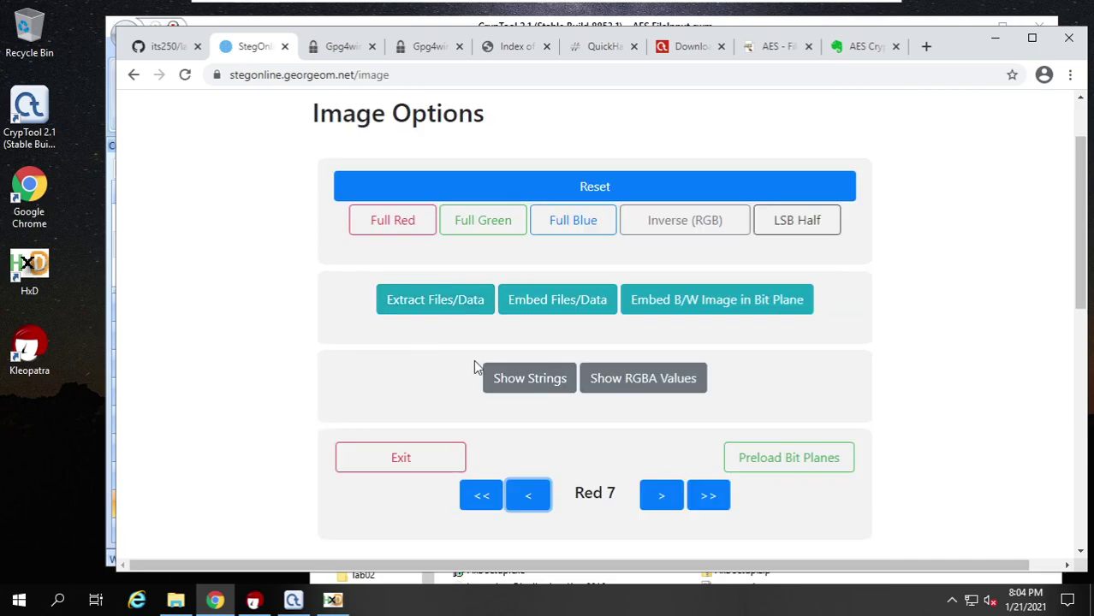
{"action": "left_click", "coordinate": [565, 308]}
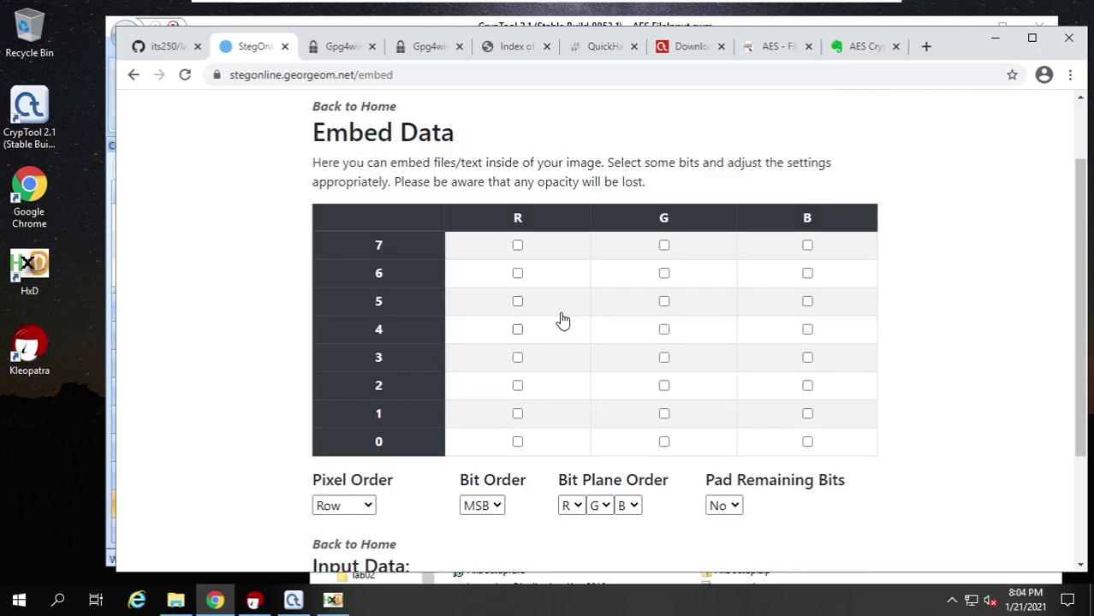
{"action": "left_click", "coordinate": [517, 442]}
{"action": "left_click", "coordinate": [665, 443]}
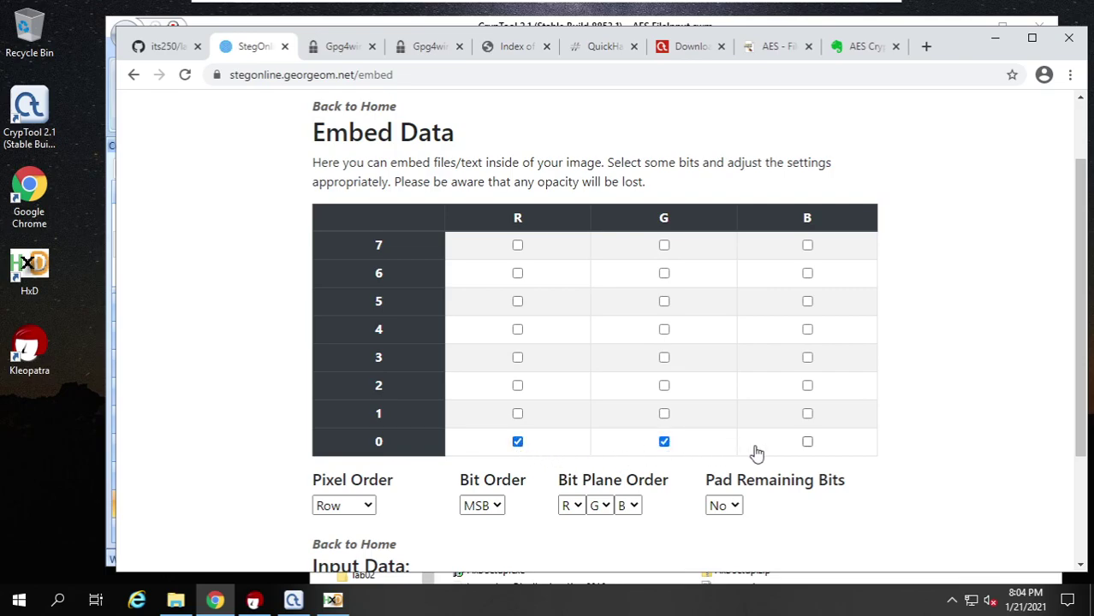
{"action": "left_click", "coordinate": [808, 443]}
Set the input data type to File and choose message1.txt from the lab02 folder as the data to hide
{"action": "scroll", "coordinate": [958, 400], "scroll_direction": "down", "scroll_amount": 2}
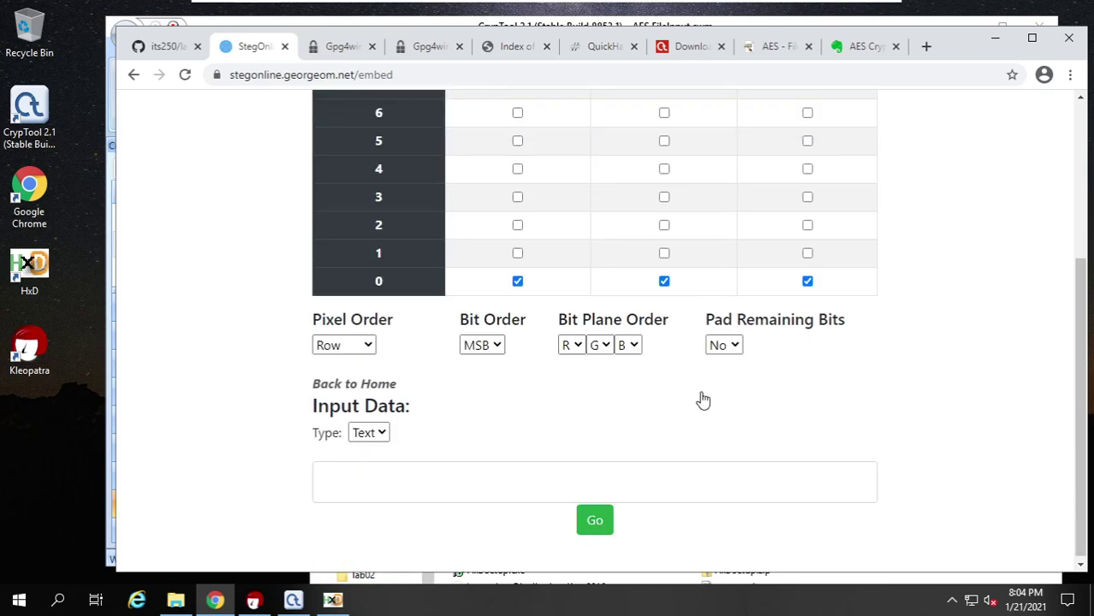
{"action": "scroll", "coordinate": [781, 398], "scroll_direction": "down", "scroll_amount": 1}
{"action": "left_click", "coordinate": [323, 471]}
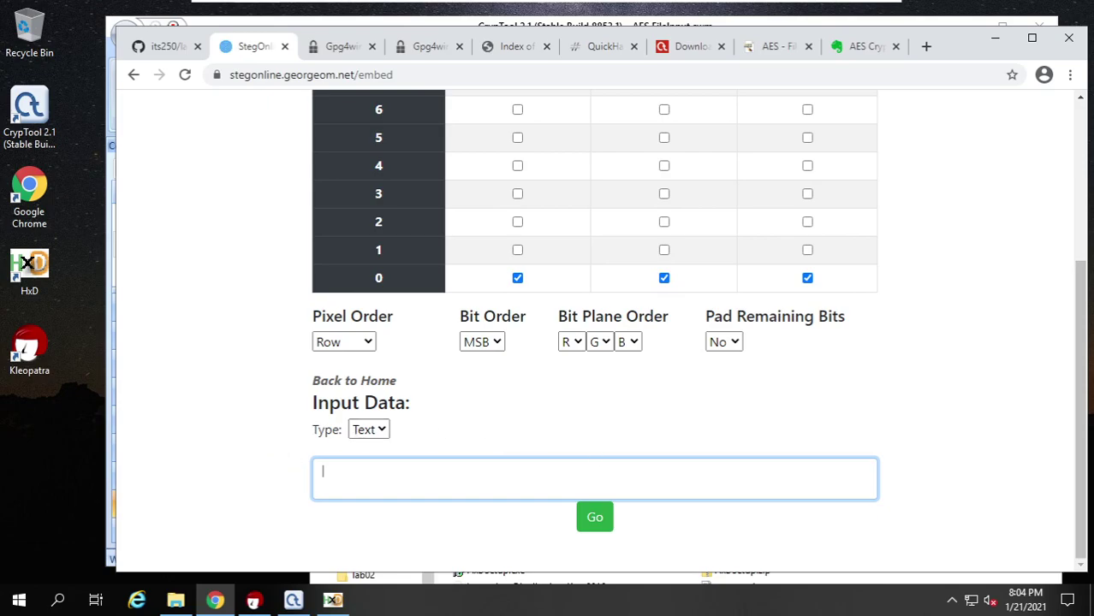
{"action": "left_click", "coordinate": [378, 430]}
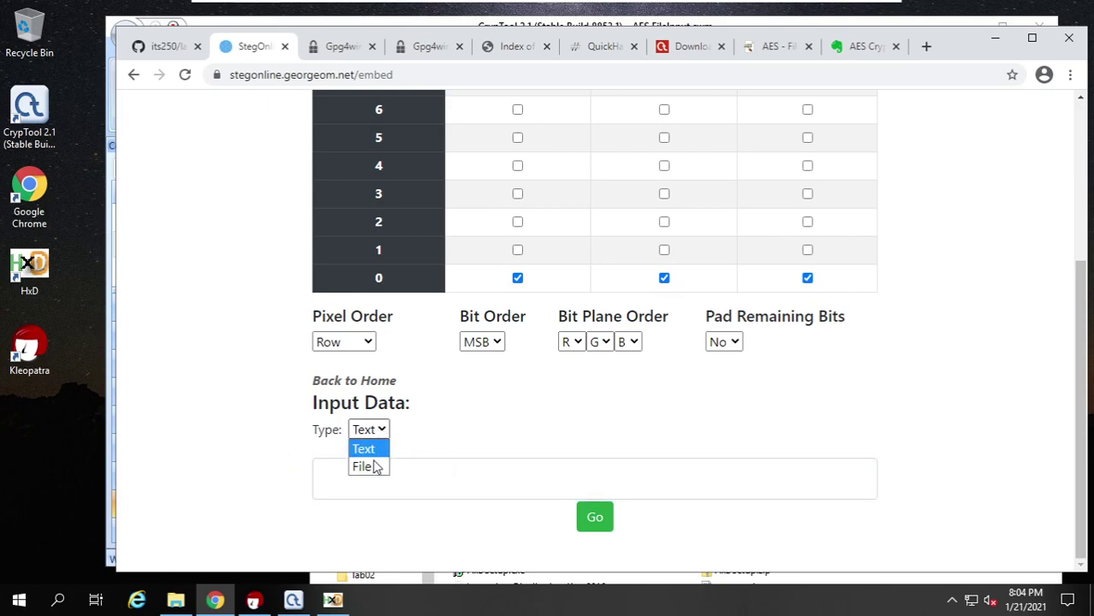
{"action": "left_click", "coordinate": [368, 466]}
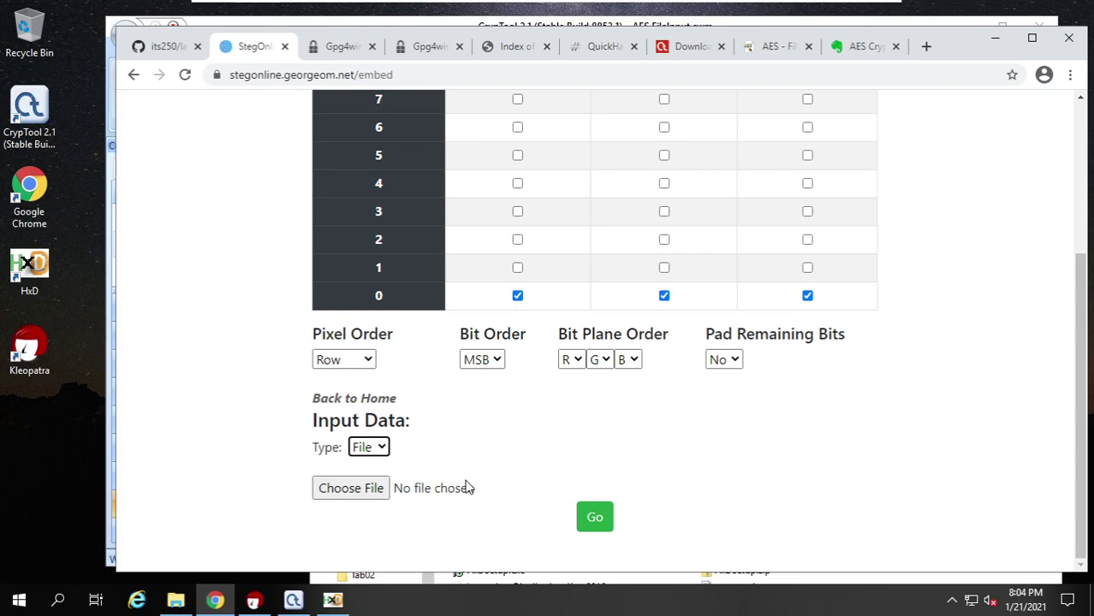
{"action": "left_click", "coordinate": [355, 491]}
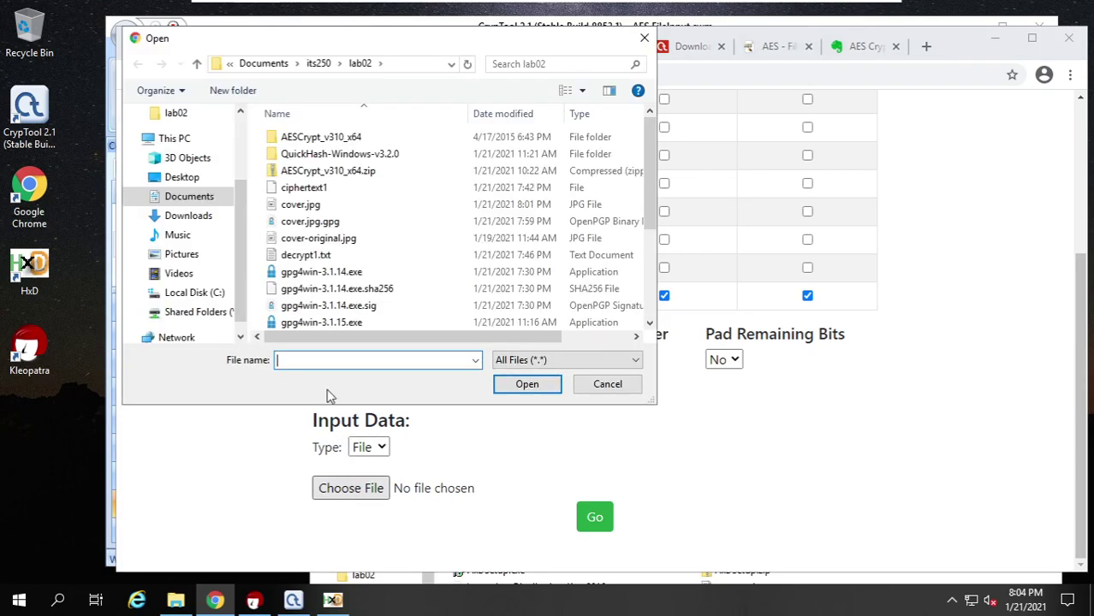
{"action": "scroll", "coordinate": [334, 219], "scroll_direction": "down", "scroll_amount": 3}
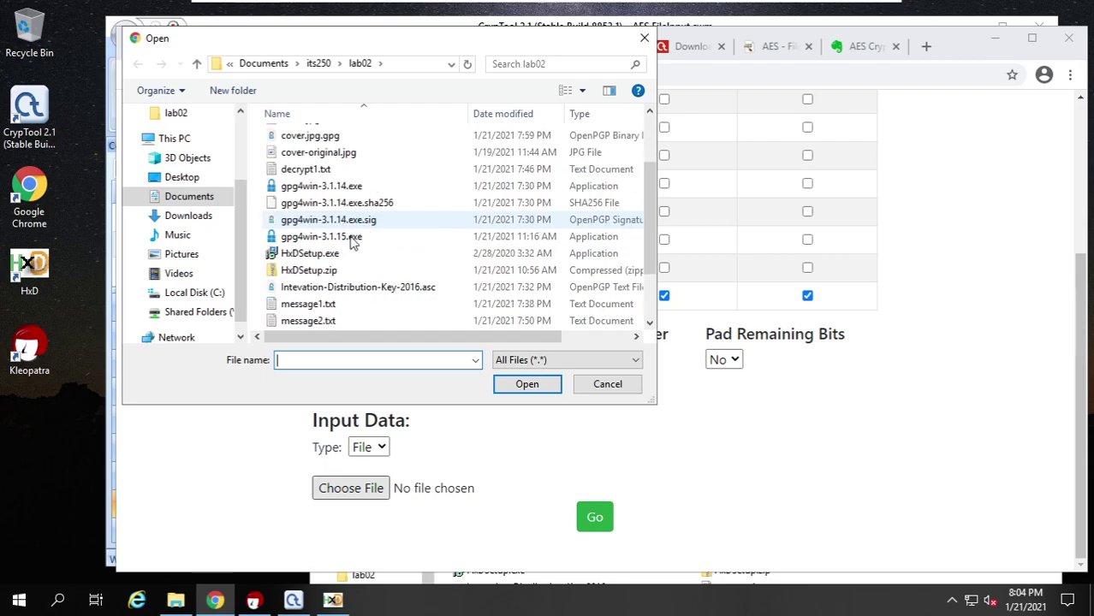
{"action": "left_click", "coordinate": [325, 255]}
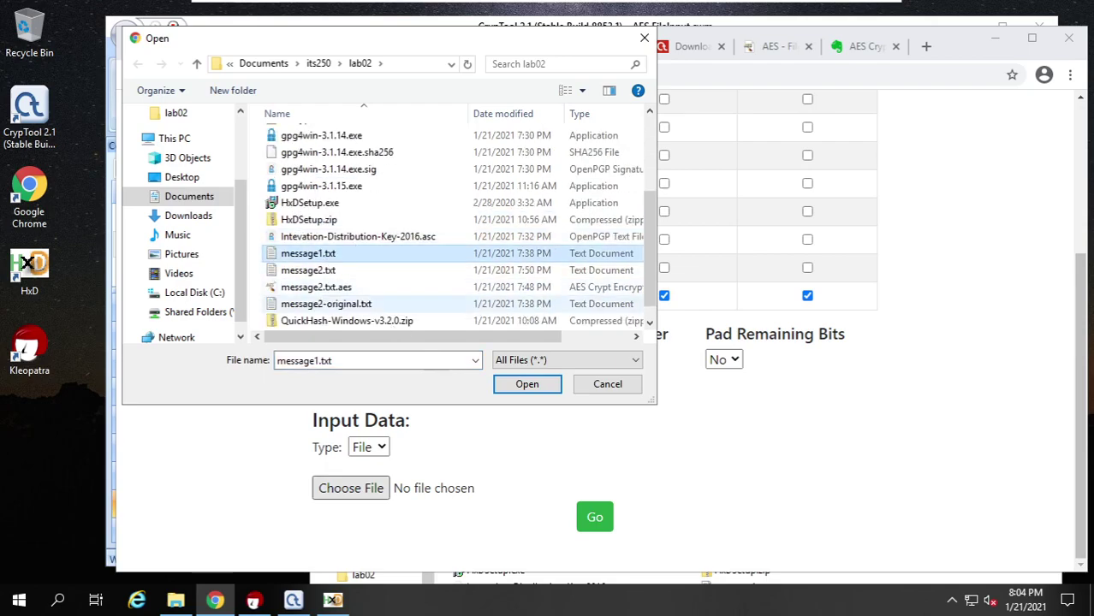
{"action": "left_click", "coordinate": [525, 391]}
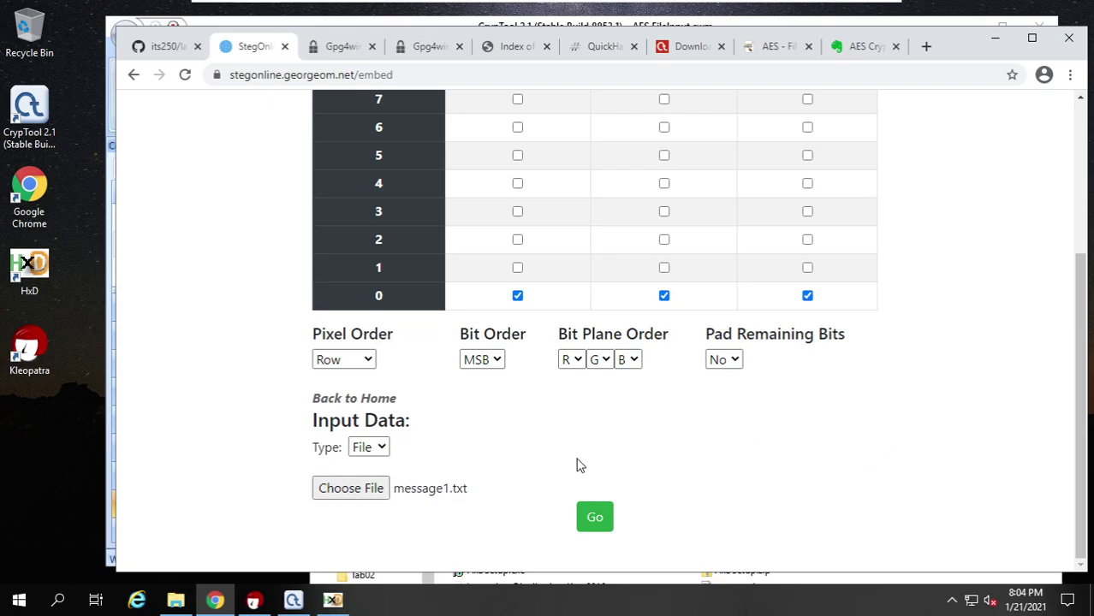
Review the embed settings and run the embedding of message1.txt into the cover image
{"action": "scroll", "coordinate": [973, 351], "scroll_direction": "up", "scroll_amount": 3}
{"action": "scroll", "coordinate": [979, 340], "scroll_direction": "down", "scroll_amount": 3}
{"action": "scroll", "coordinate": [979, 340], "scroll_direction": "up", "scroll_amount": 1}
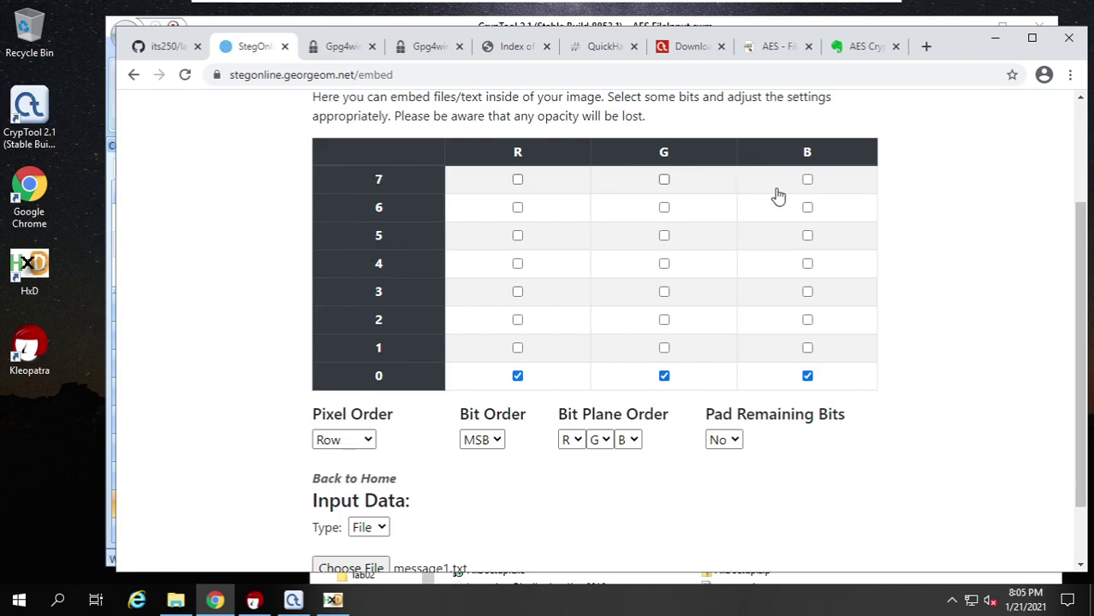
{"action": "scroll", "coordinate": [993, 411], "scroll_direction": "down", "scroll_amount": 1}
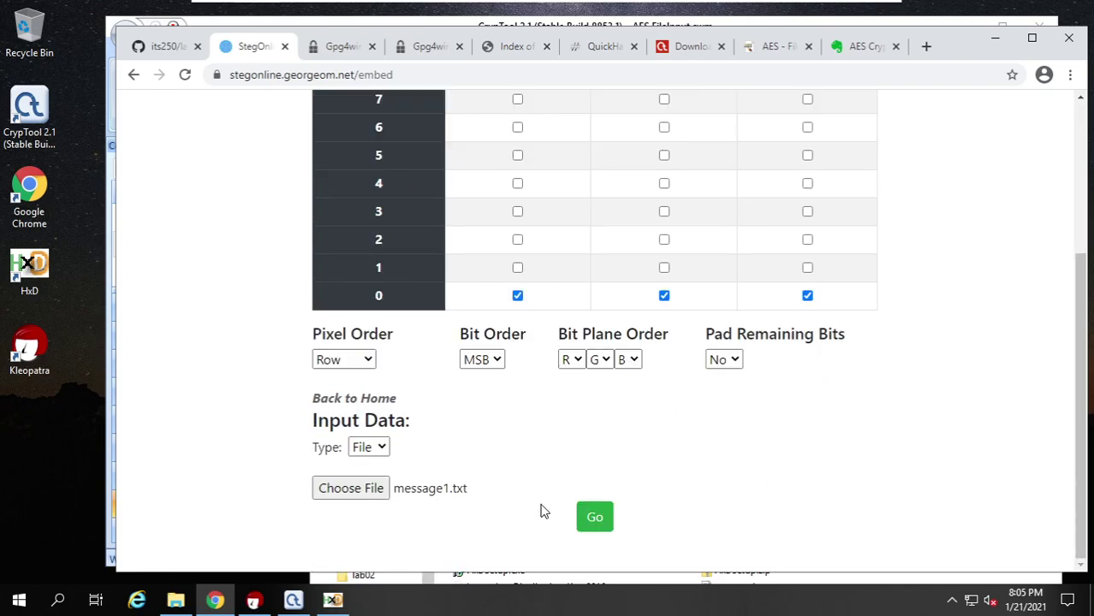
{"action": "left_click", "coordinate": [592, 518]}
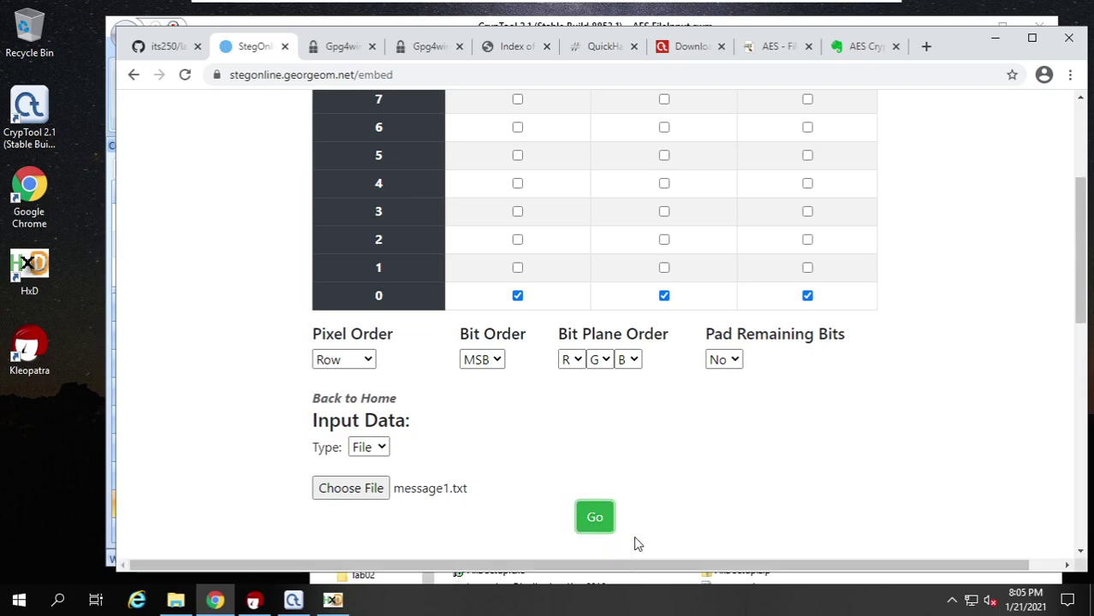
Look over the output image and download it to the lab02 folder as stego.jpg
{"action": "scroll", "coordinate": [975, 280], "scroll_direction": "down", "scroll_amount": 1}
{"action": "scroll", "coordinate": [975, 280], "scroll_direction": "down", "scroll_amount": 2}
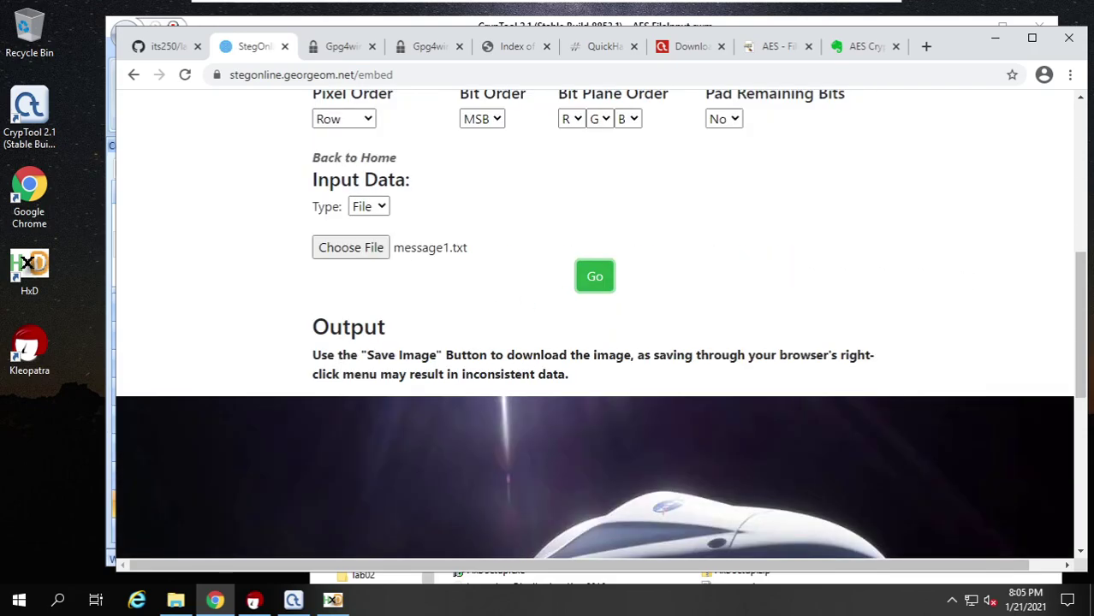
{"action": "scroll", "coordinate": [906, 313], "scroll_direction": "down", "scroll_amount": 6}
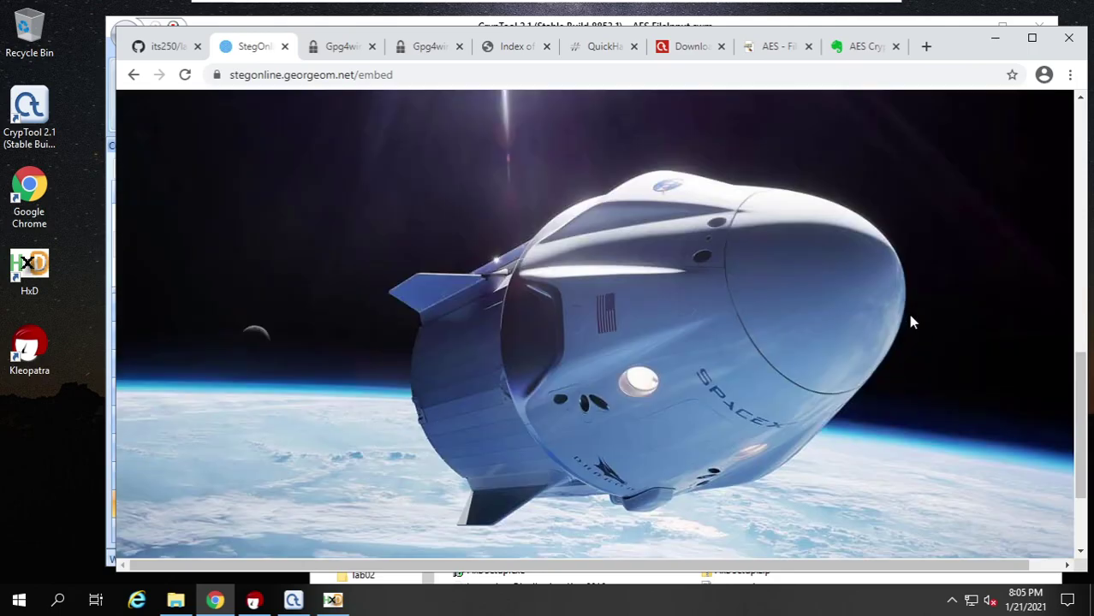
{"action": "scroll", "coordinate": [929, 455], "scroll_direction": "up", "scroll_amount": 5}
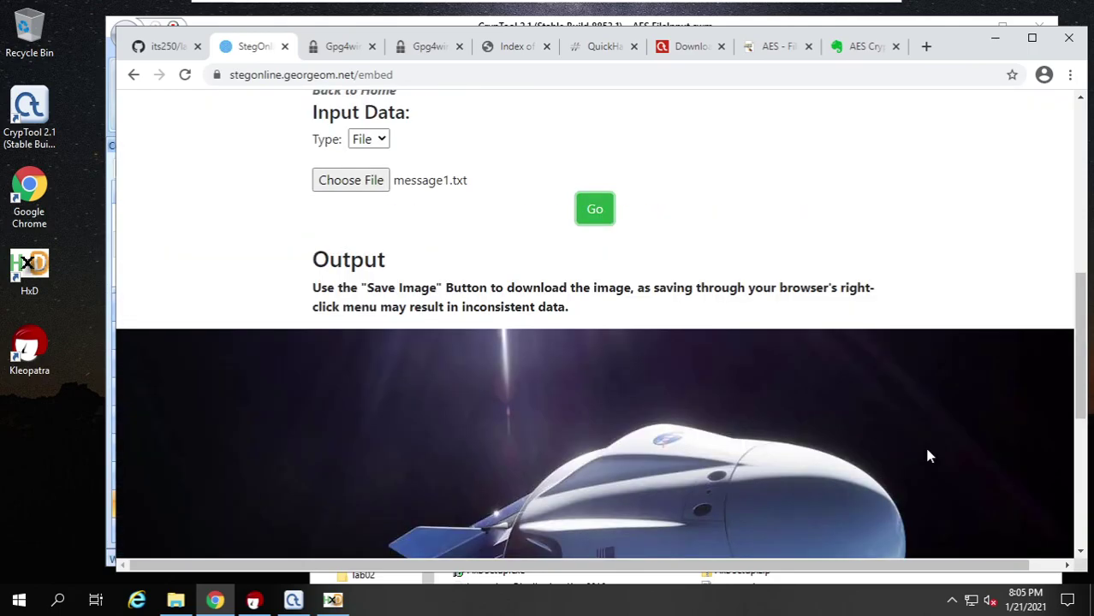
{"action": "scroll", "coordinate": [690, 389], "scroll_direction": "down", "scroll_amount": 5}
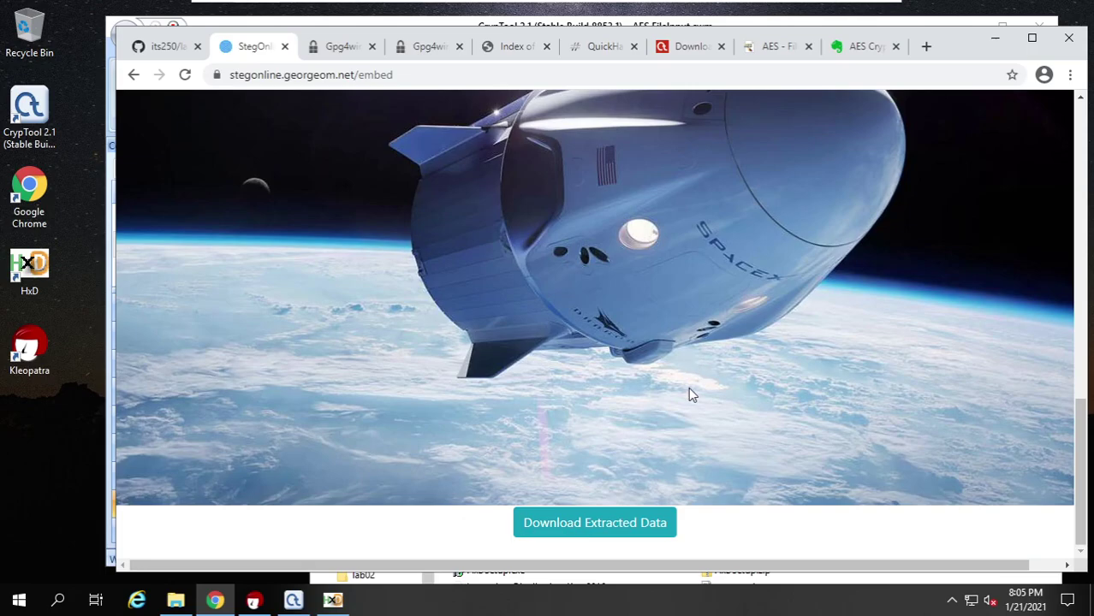
{"action": "left_click", "coordinate": [565, 531]}
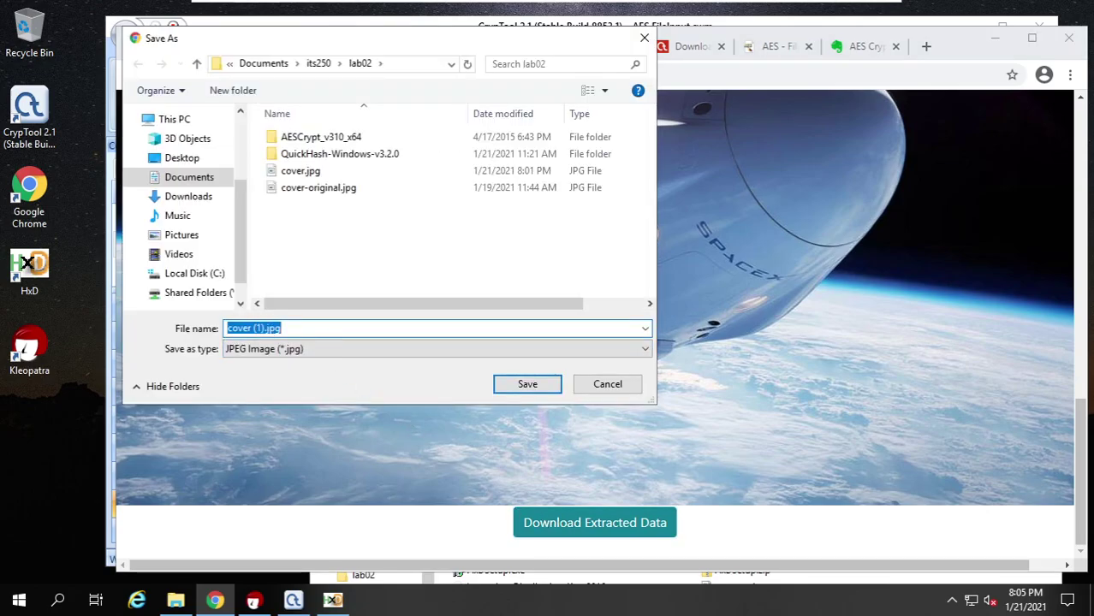
{"action": "left_click_drag", "start_coordinate": [266, 329], "coordinate": [227, 329]}
{"action": "type", "text": "steg"}
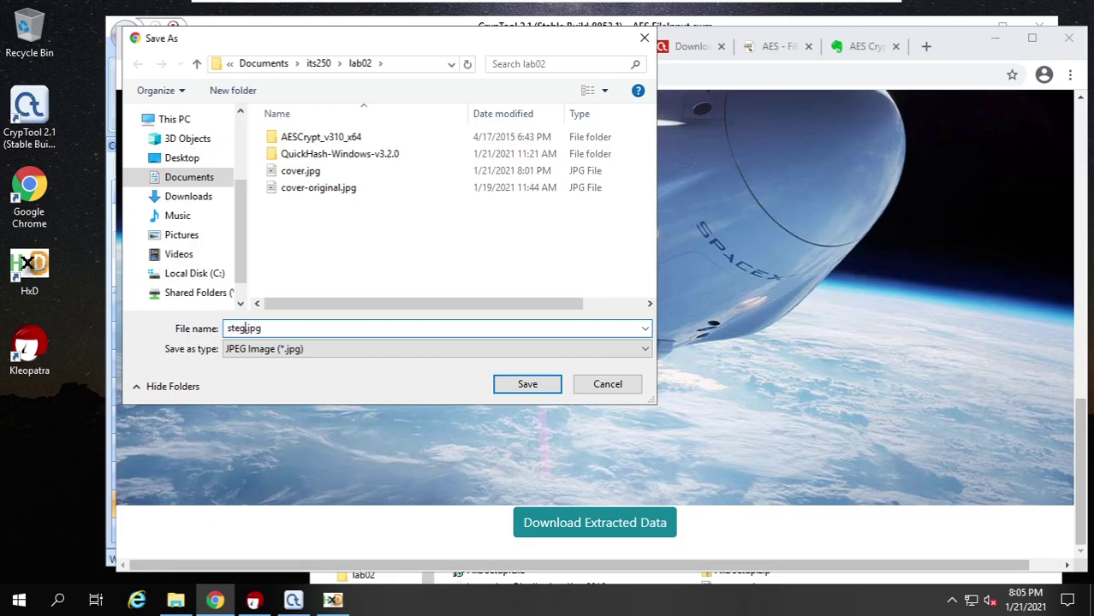
{"action": "type", "text": "o"}
{"action": "key", "text": "Return"}
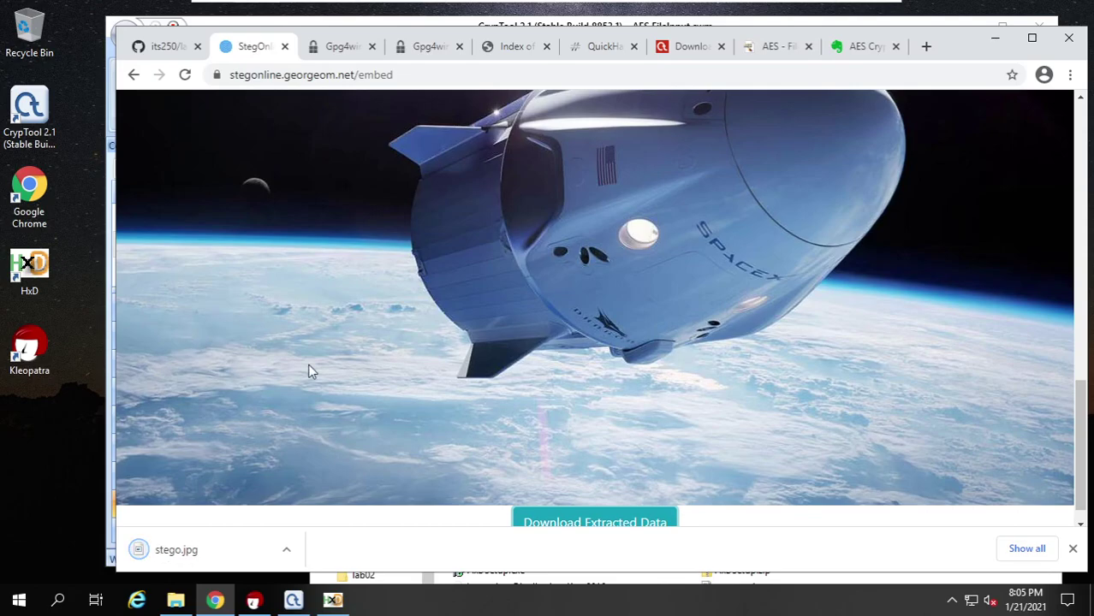
Open stego.jpg from the lab02 folder in Paint, examine the whole image for visible differences, and close it
{"action": "left_click", "coordinate": [176, 602]}
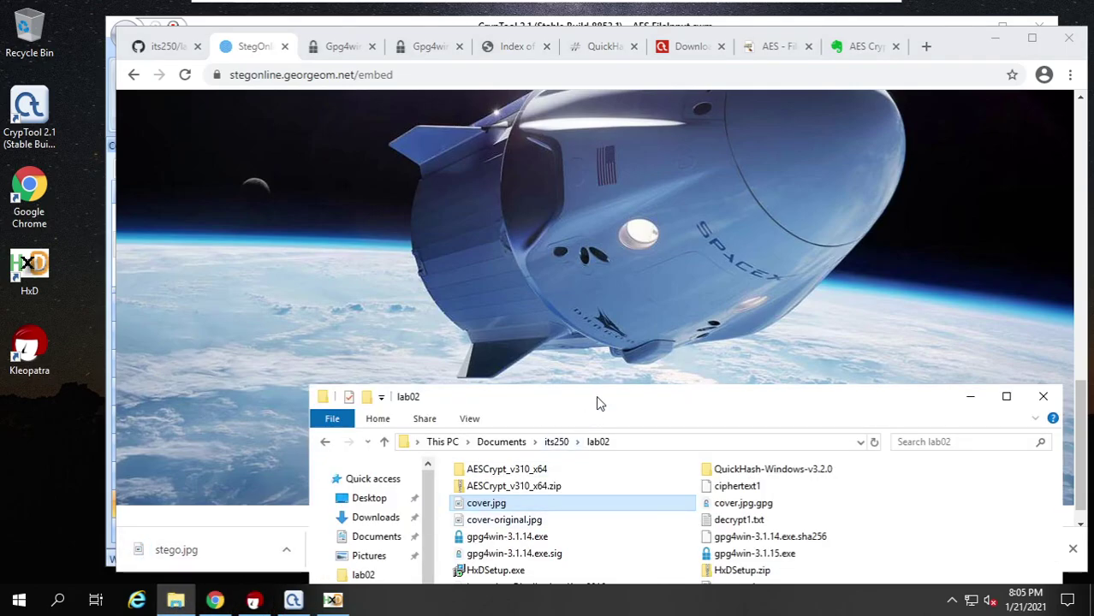
{"action": "left_click_drag", "start_coordinate": [605, 406], "coordinate": [471, 204]}
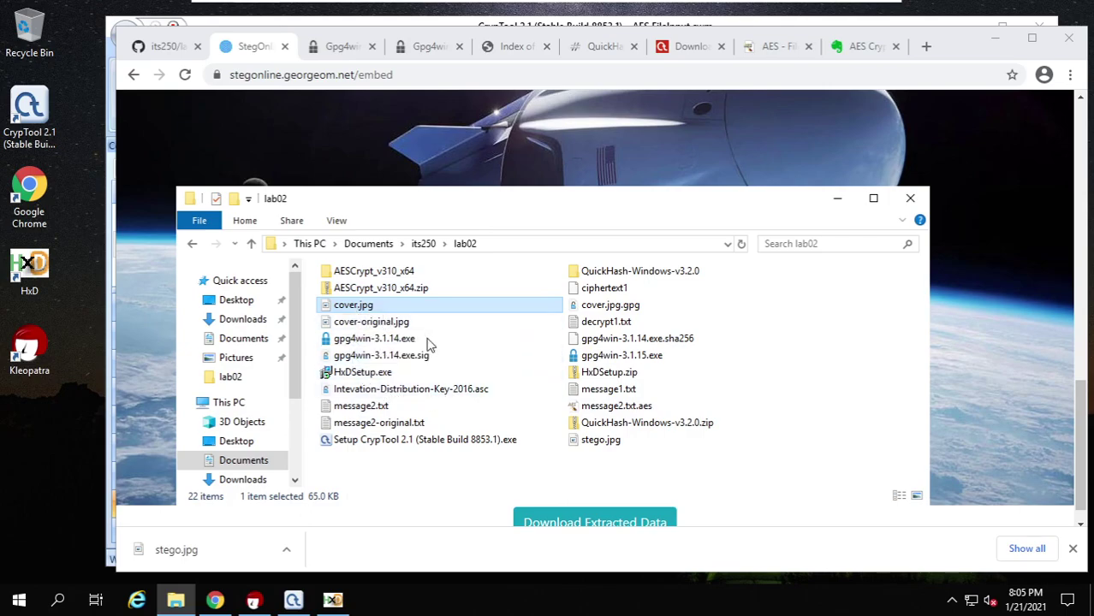
{"action": "double_click", "coordinate": [597, 441]}
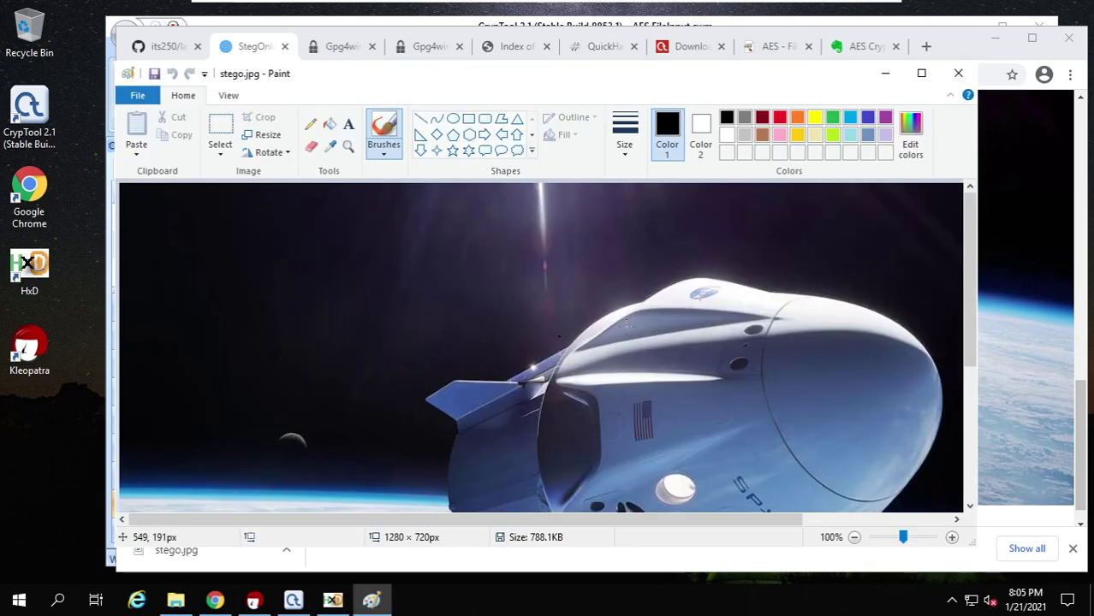
{"action": "scroll", "coordinate": [626, 326], "scroll_direction": "down", "scroll_amount": 3}
{"action": "scroll", "coordinate": [688, 410], "scroll_direction": "up", "scroll_amount": 3}
{"action": "scroll", "coordinate": [687, 411], "scroll_direction": "down", "scroll_amount": 3}
{"action": "scroll", "coordinate": [688, 411], "scroll_direction": "up", "scroll_amount": 3}
{"action": "scroll", "coordinate": [688, 411], "scroll_direction": "down", "scroll_amount": 3}
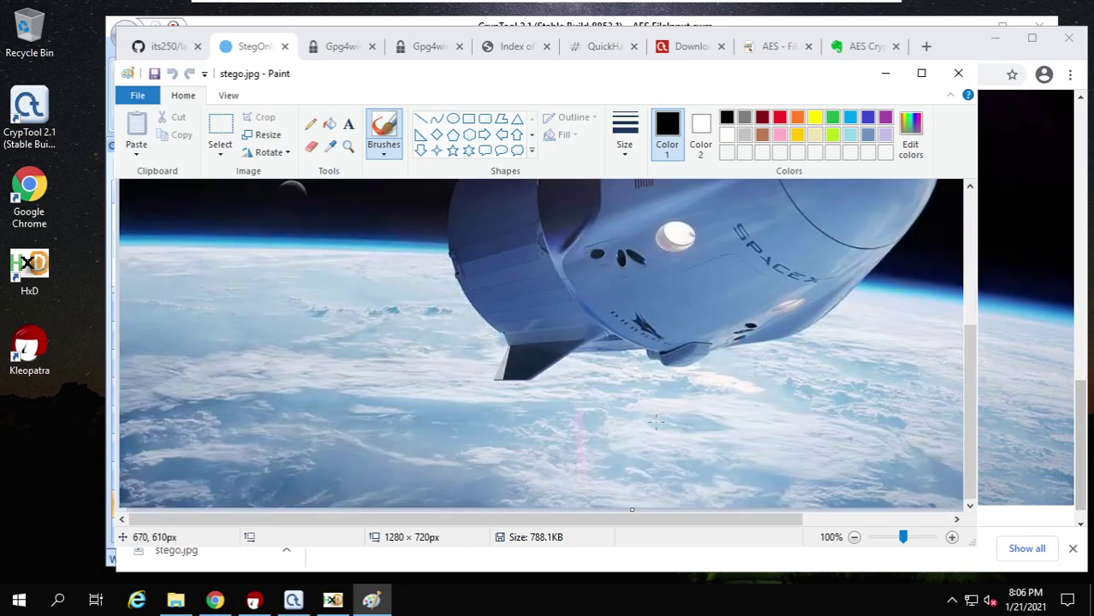
{"action": "scroll", "coordinate": [654, 421], "scroll_direction": "up", "scroll_amount": 3}
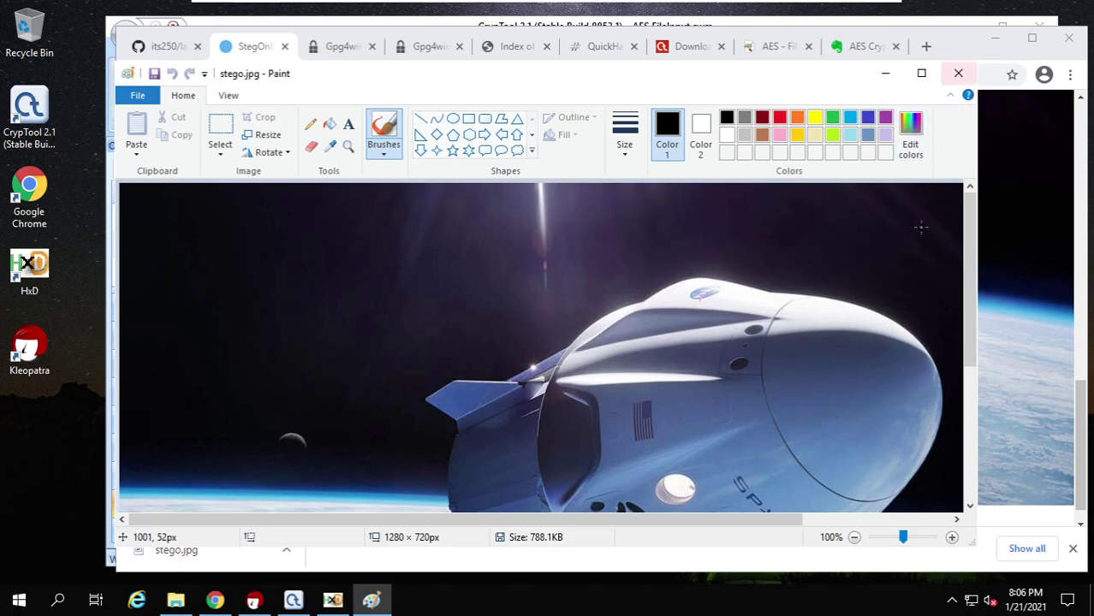
{"action": "scroll", "coordinate": [920, 244], "scroll_direction": "down", "scroll_amount": 3}
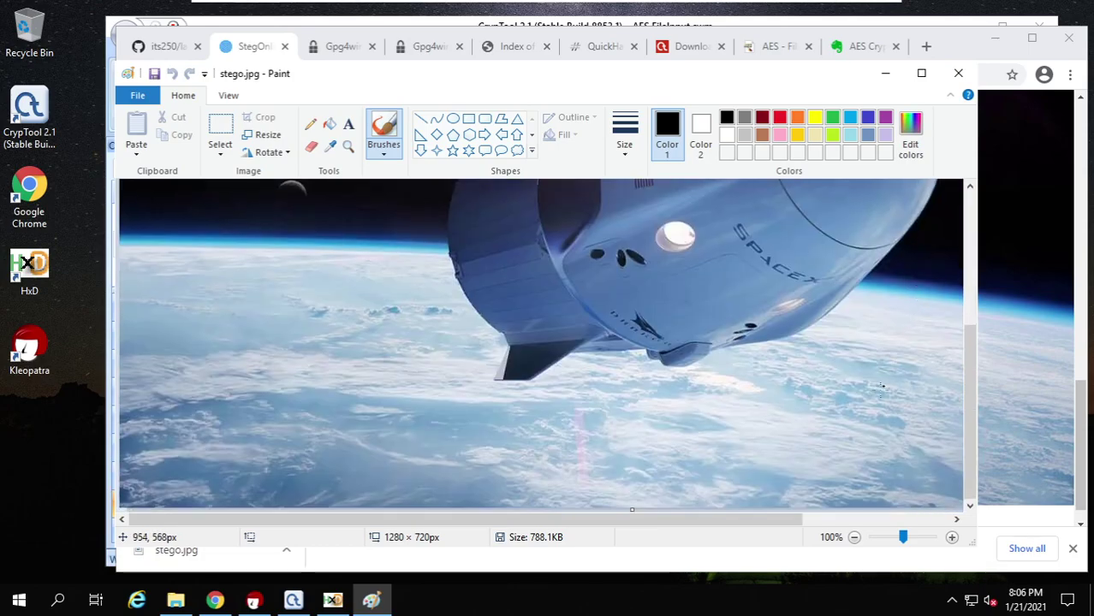
{"action": "scroll", "coordinate": [882, 387], "scroll_direction": "up", "scroll_amount": 2}
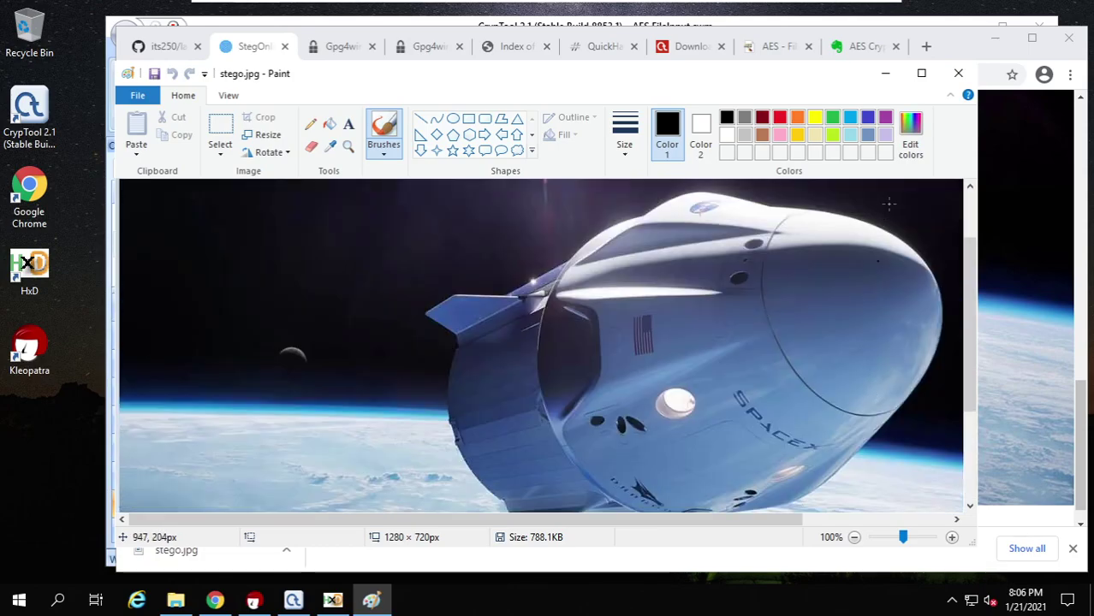
{"action": "left_click", "coordinate": [958, 73]}
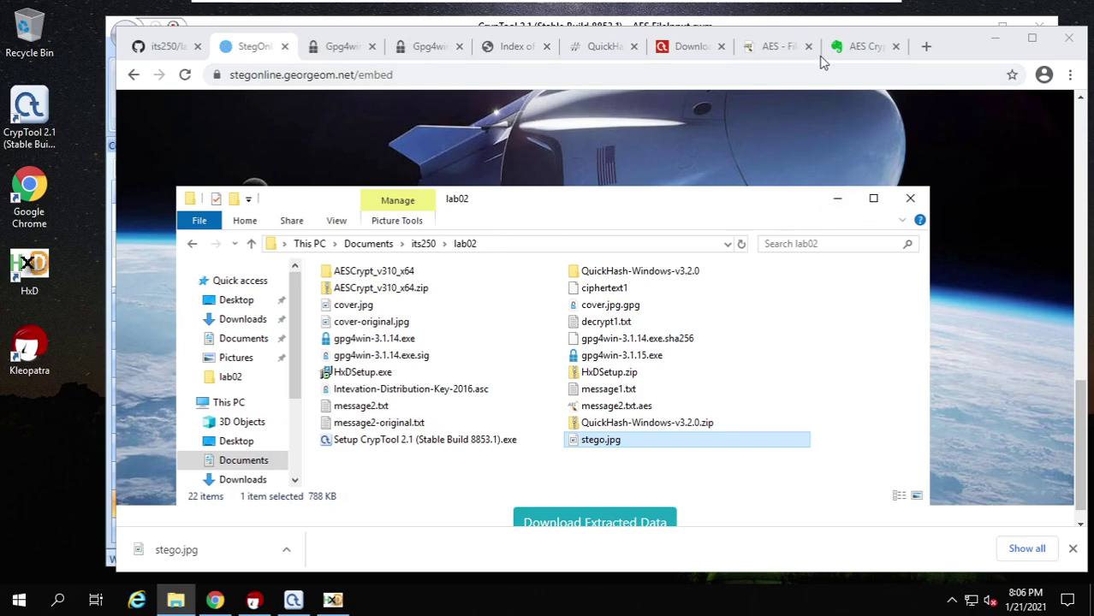
Return to the lab02 instructions on GitHub and check the Stego tasks
{"action": "left_click", "coordinate": [953, 46]}
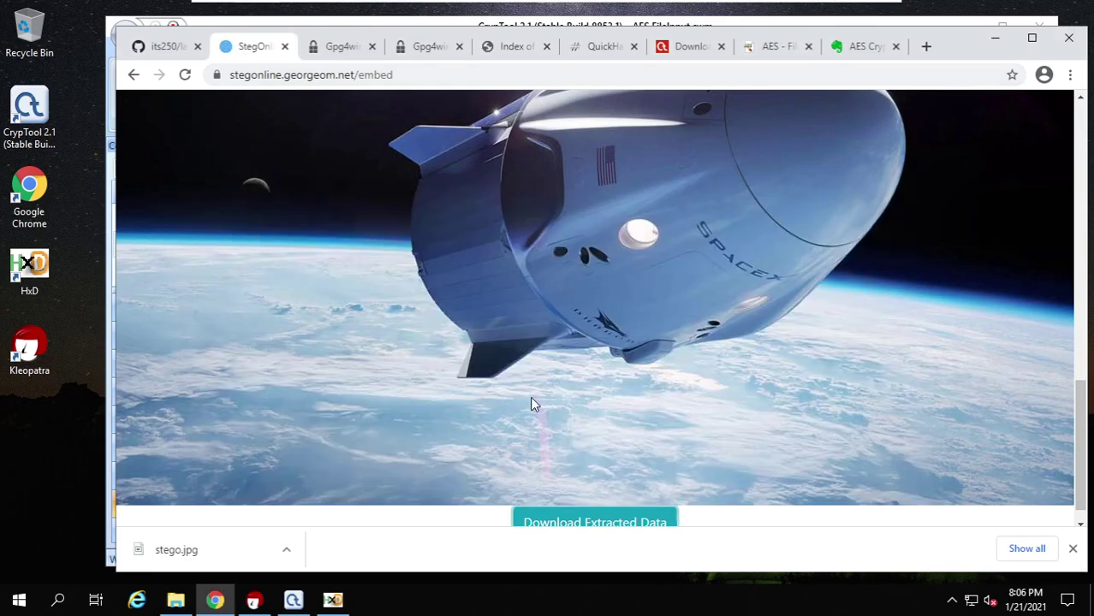
{"action": "left_click", "coordinate": [176, 47]}
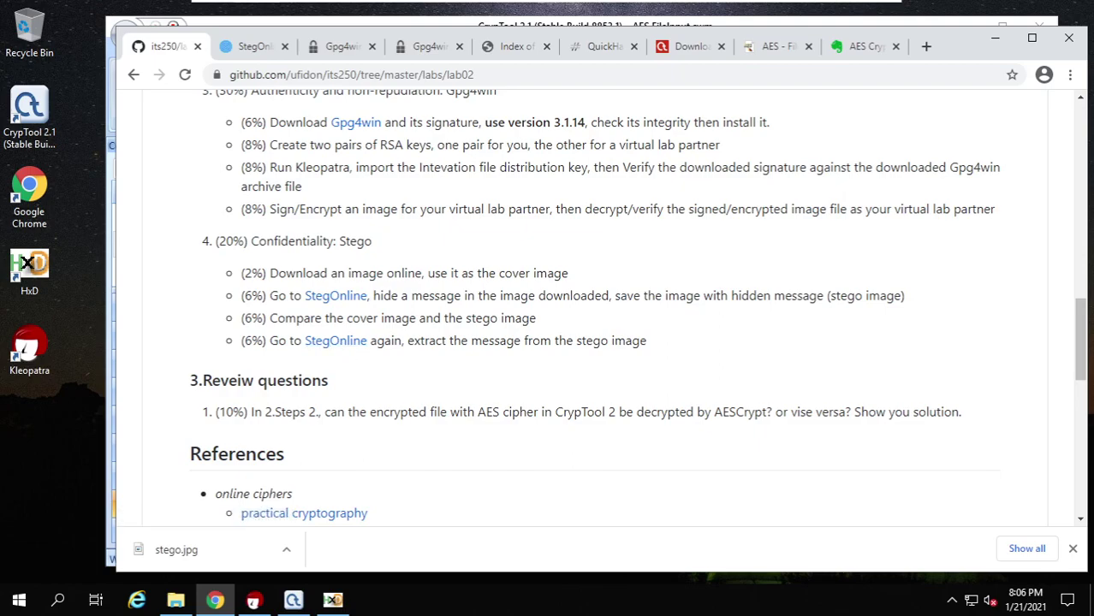
Return to StegOnline and open its upload page for a new image
{"action": "left_click", "coordinate": [252, 51]}
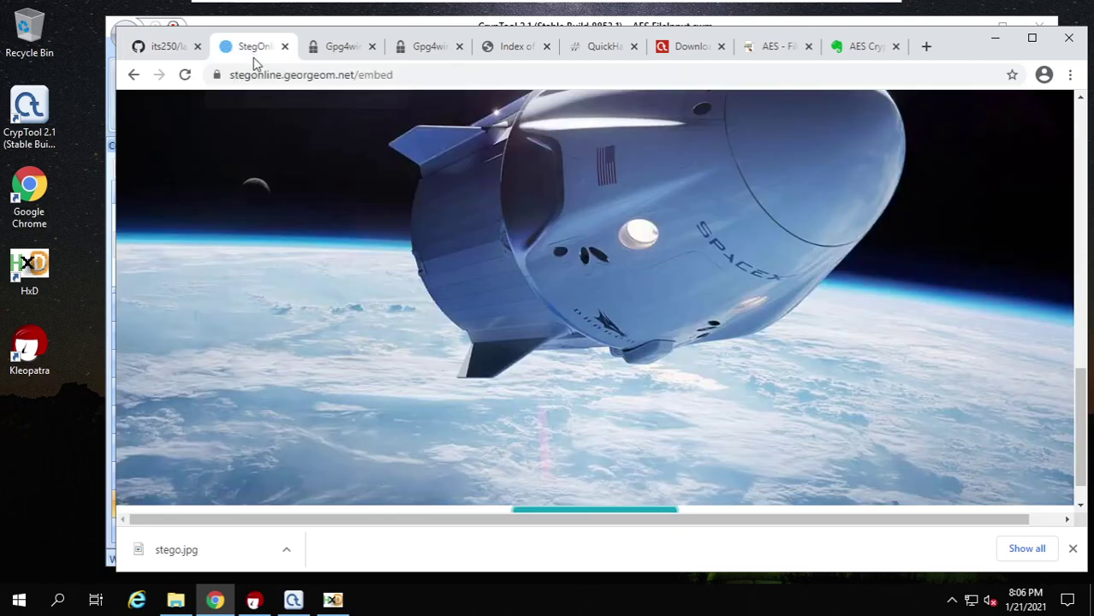
{"action": "scroll", "coordinate": [428, 246], "scroll_direction": "up", "scroll_amount": 10}
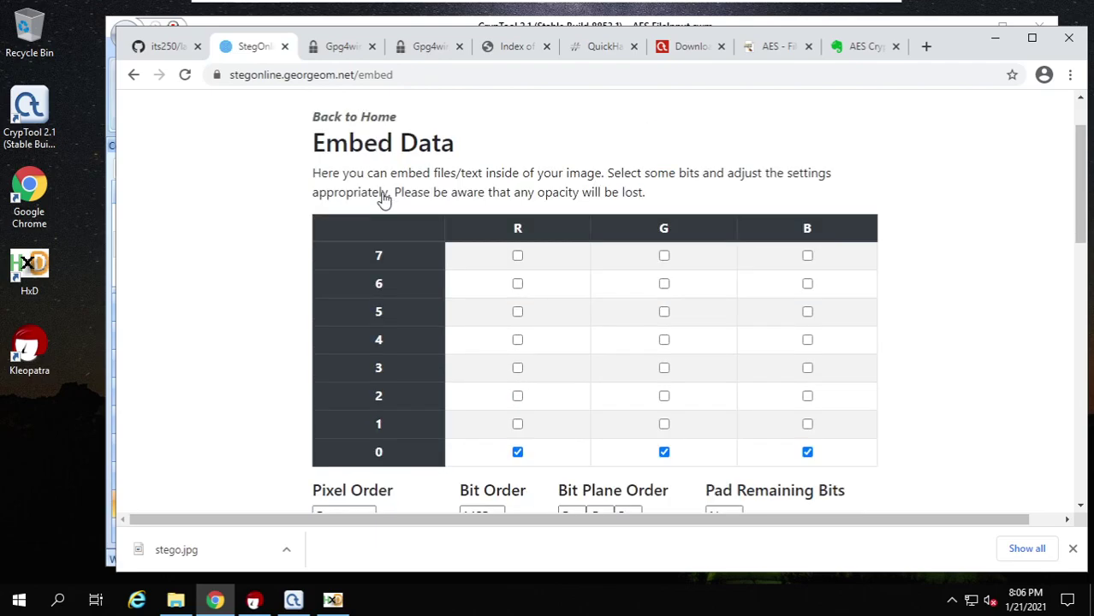
{"action": "left_click", "coordinate": [374, 140]}
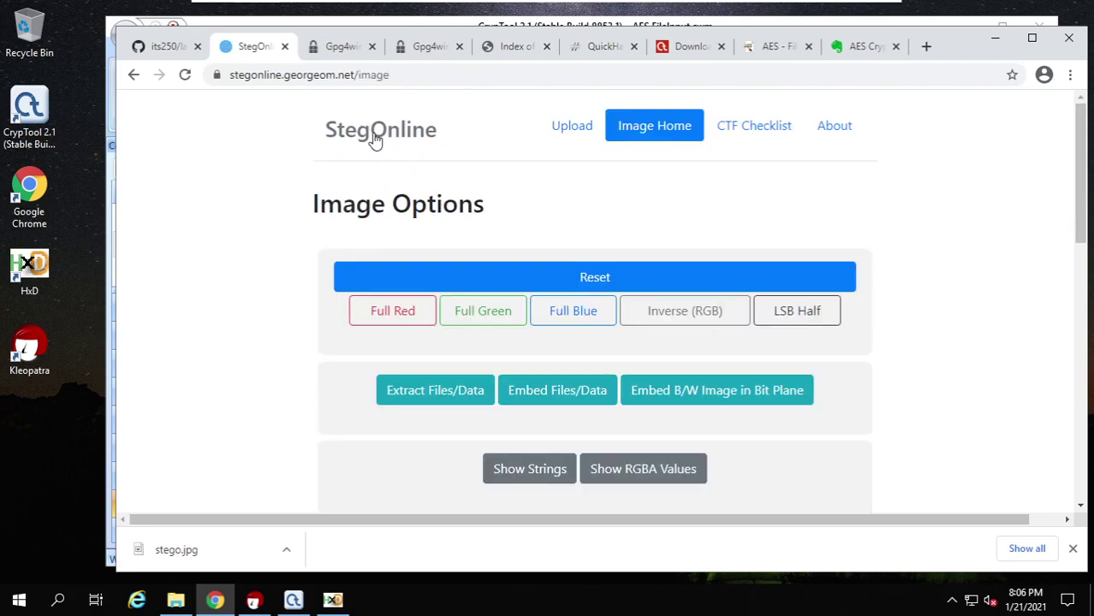
{"action": "left_click", "coordinate": [569, 131]}
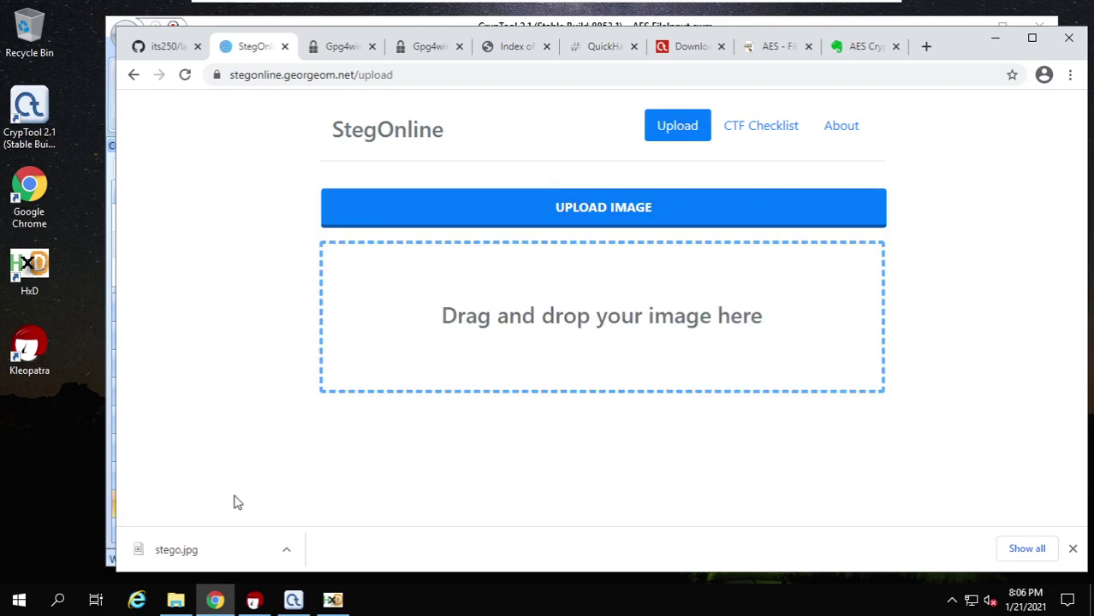
Upload stego.jpg from the lab02 folder to StegOnline
{"action": "left_click", "coordinate": [176, 603]}
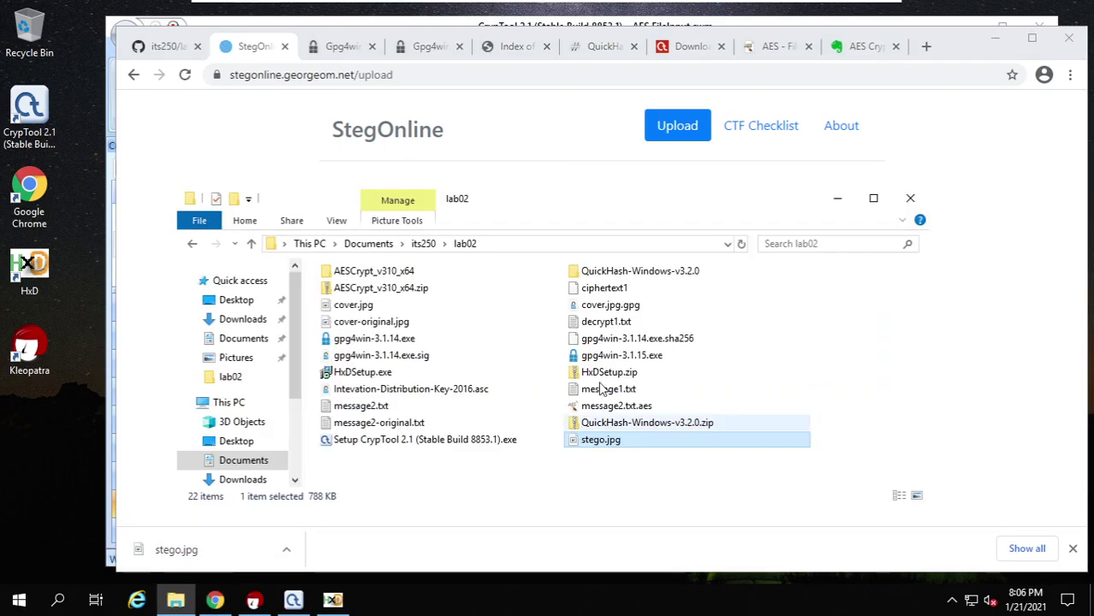
{"action": "left_click", "coordinate": [590, 178]}
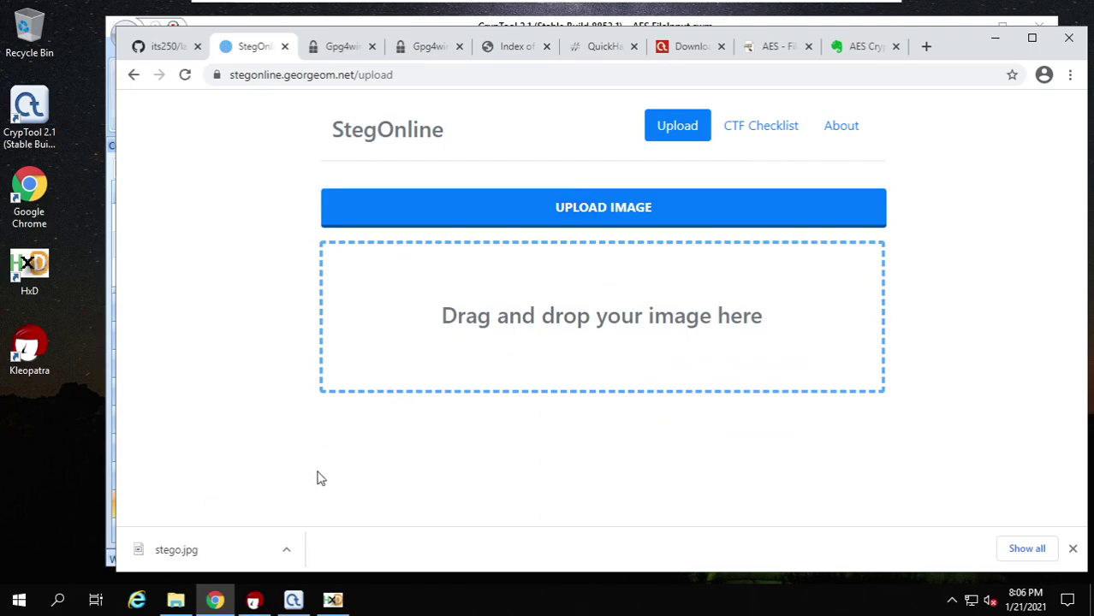
{"action": "left_click", "coordinate": [178, 602]}
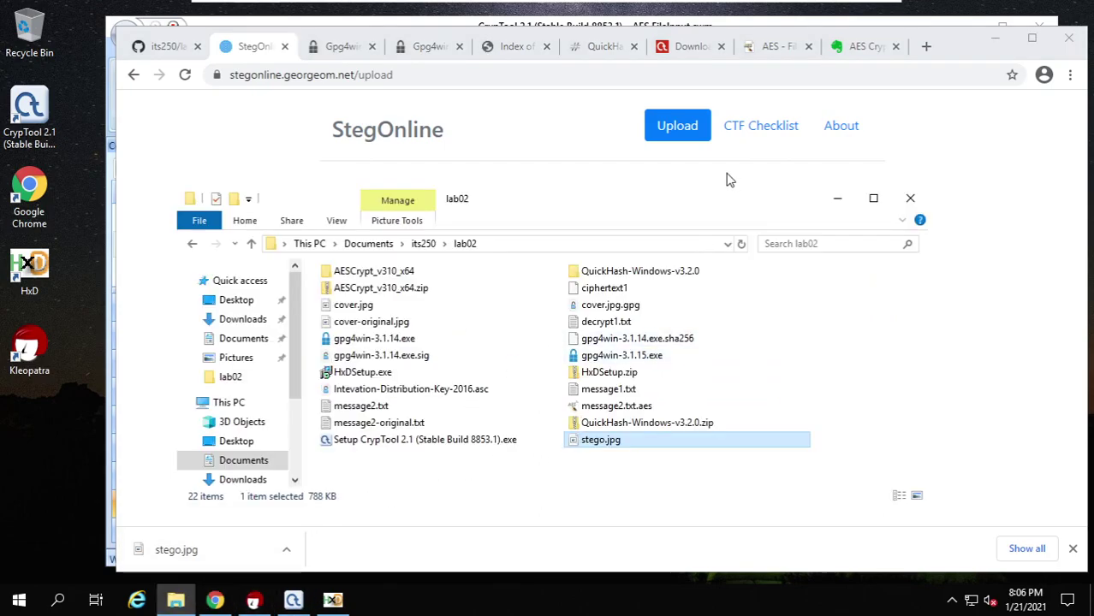
{"action": "left_click_drag", "start_coordinate": [725, 178], "coordinate": [227, 141]}
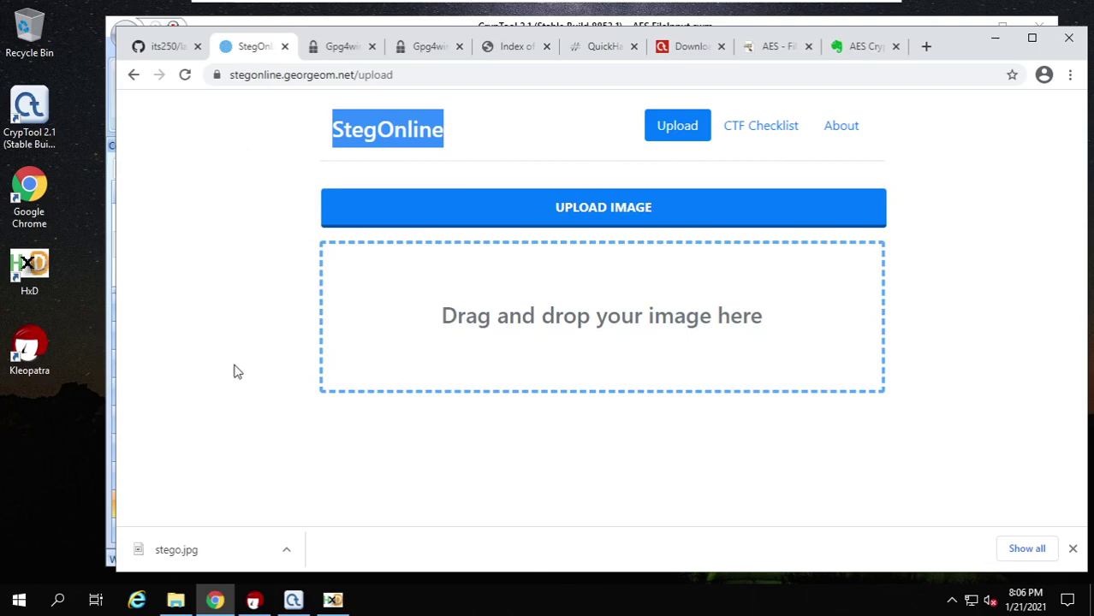
{"action": "left_click", "coordinate": [177, 602]}
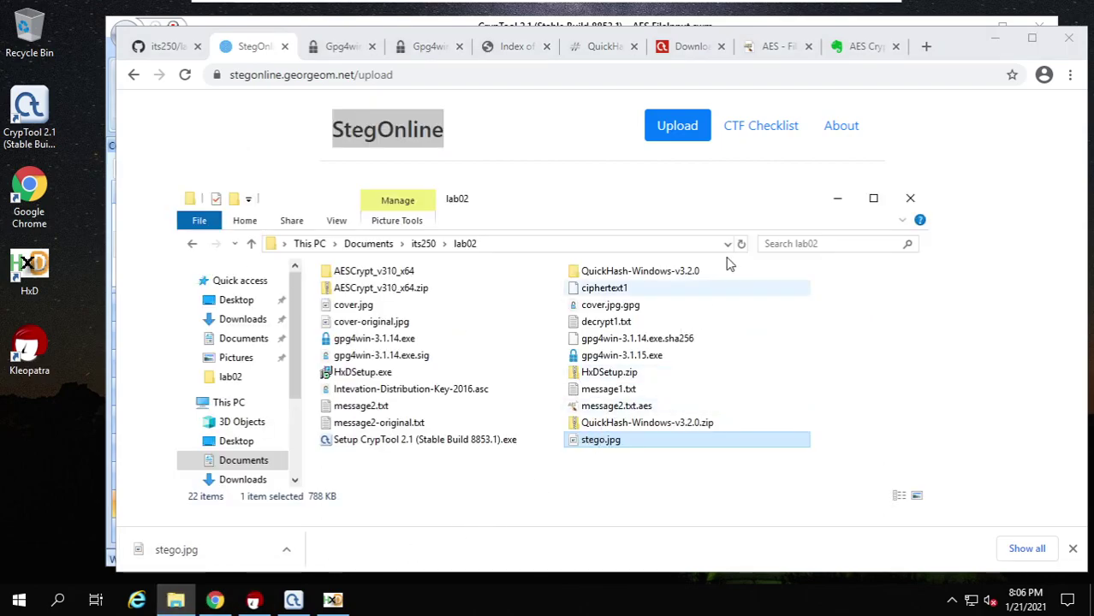
{"action": "left_click_drag", "start_coordinate": [594, 189], "coordinate": [594, 322]}
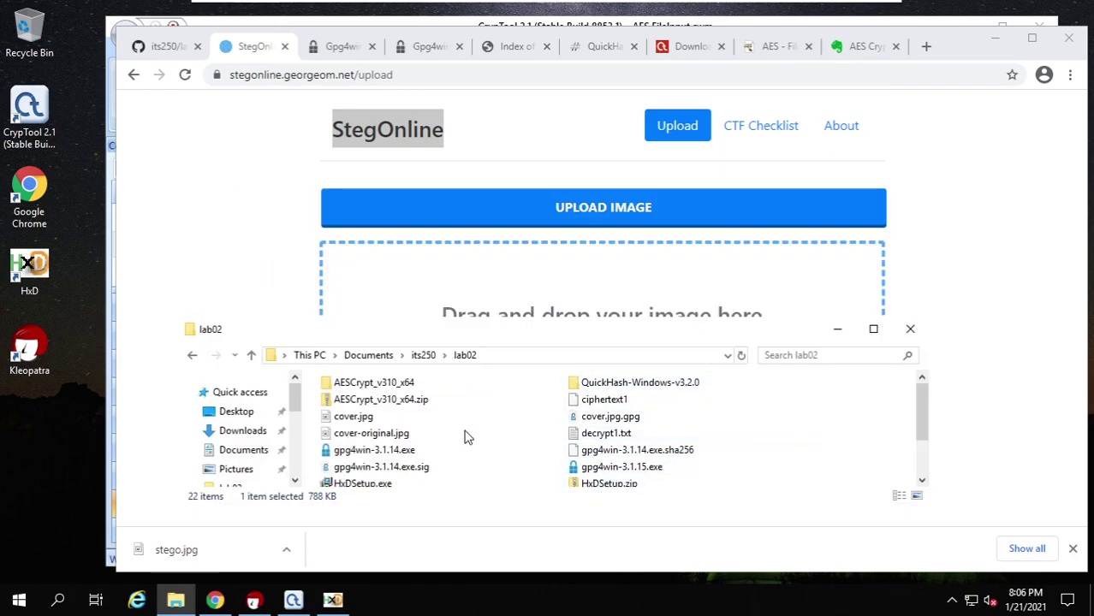
{"action": "scroll", "coordinate": [476, 454], "scroll_direction": "down", "scroll_amount": 2}
{"action": "left_click_drag", "start_coordinate": [607, 482], "coordinate": [472, 283]}
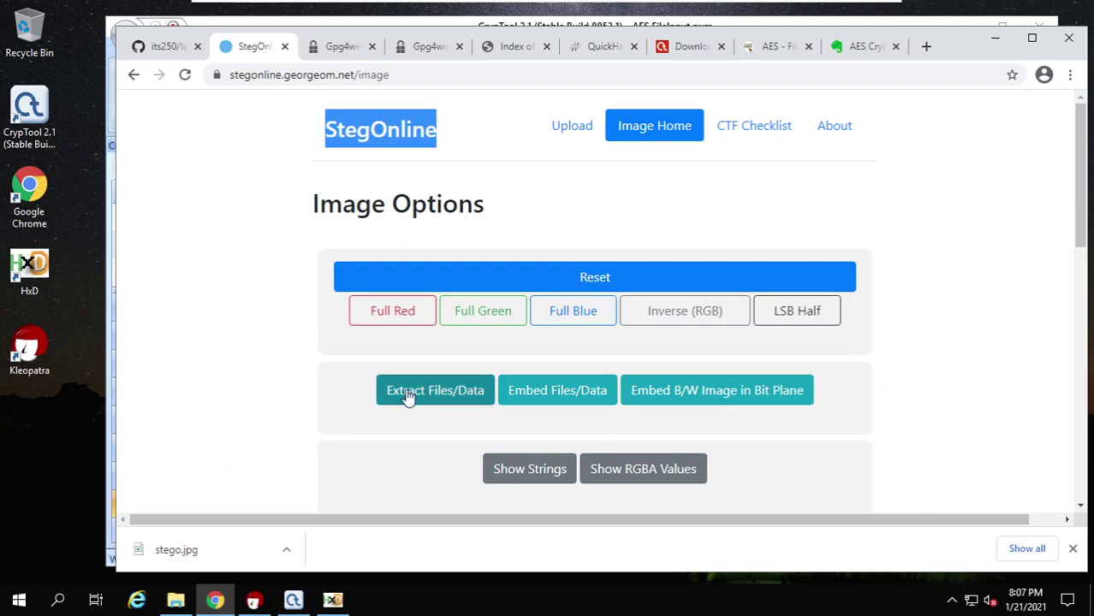
Extract hidden data from the image using bit 0 of the R, G and B channels
{"action": "left_click", "coordinate": [434, 395]}
{"action": "scroll", "coordinate": [912, 259], "scroll_direction": "down", "scroll_amount": 2}
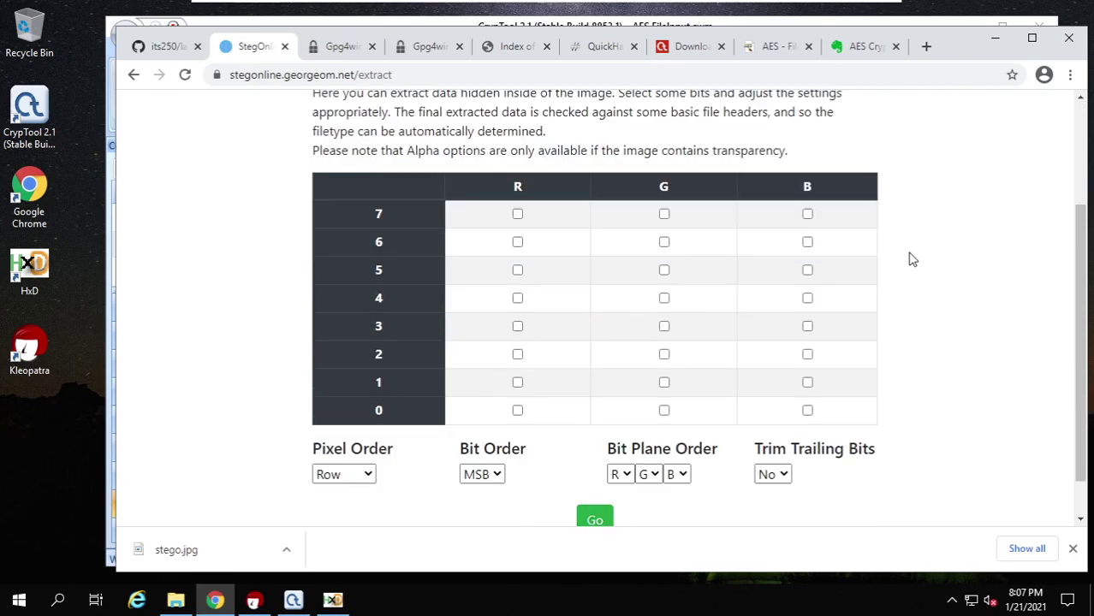
{"action": "left_click", "coordinate": [807, 412]}
{"action": "left_click", "coordinate": [664, 412]}
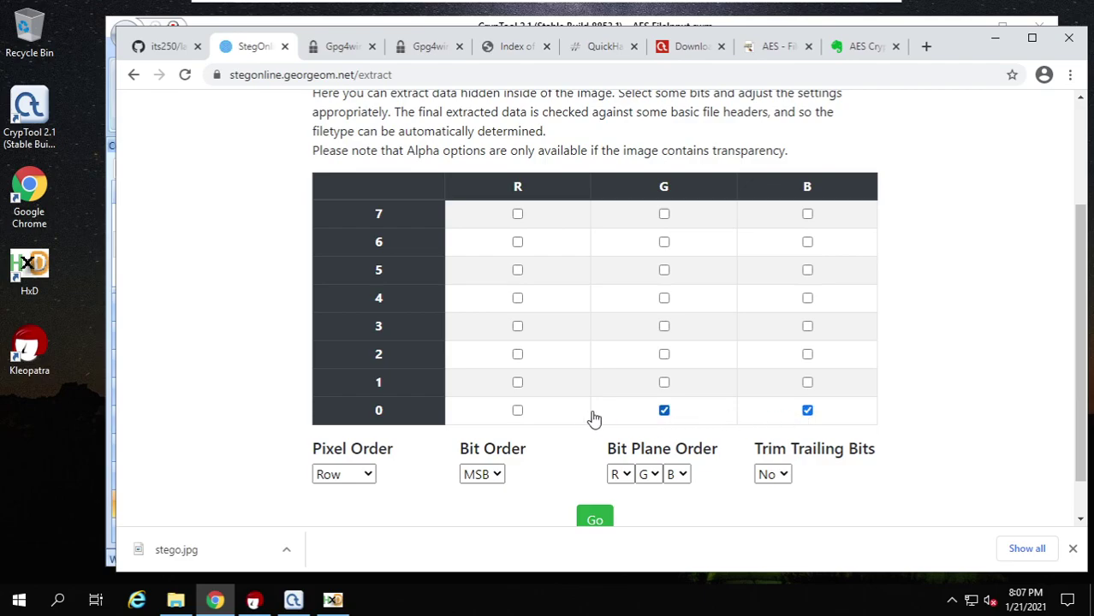
{"action": "left_click", "coordinate": [517, 412]}
{"action": "scroll", "coordinate": [218, 341], "scroll_direction": "down", "scroll_amount": 1}
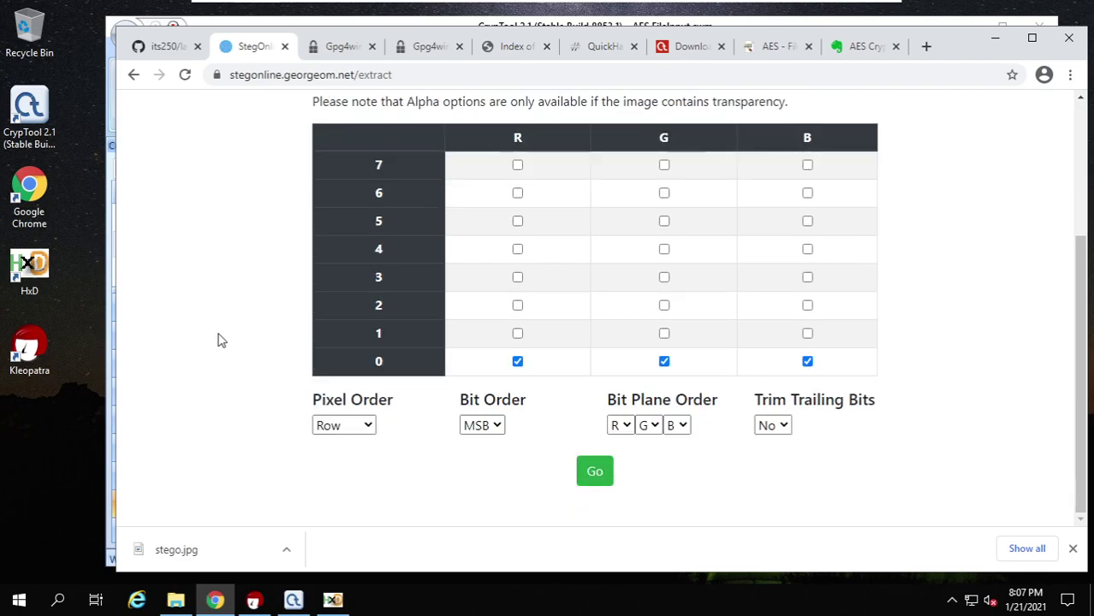
{"action": "left_click", "coordinate": [594, 481]}
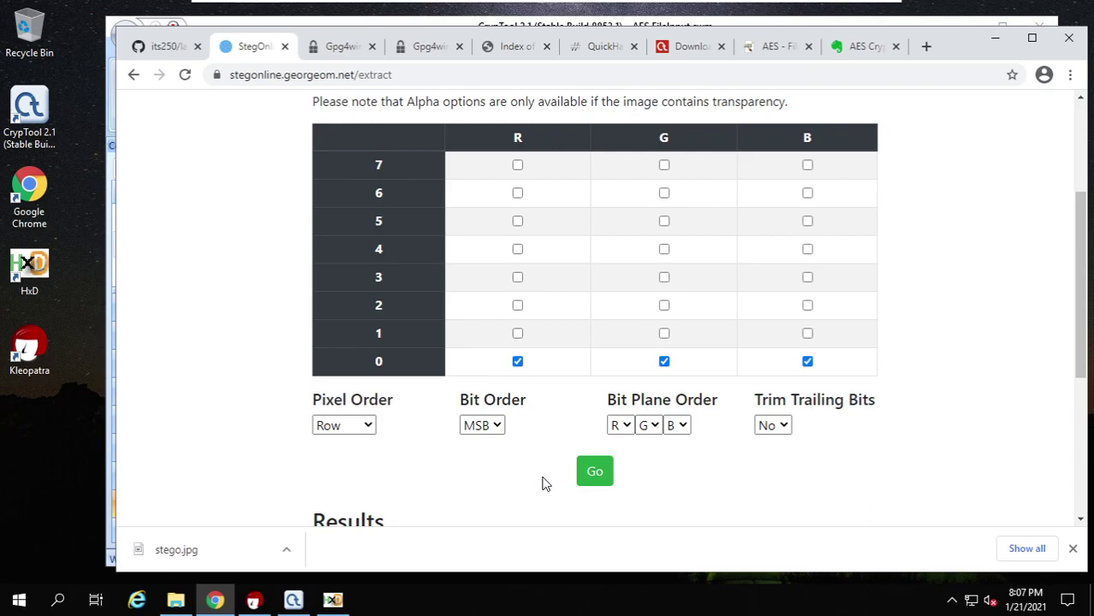
Examine the extraction results, comparing the readable message with the trailing characters and checking the settings and the note on displayed bytes
{"action": "scroll", "coordinate": [542, 484], "scroll_direction": "down", "scroll_amount": 3}
{"action": "scroll", "coordinate": [381, 364], "scroll_direction": "down", "scroll_amount": 1}
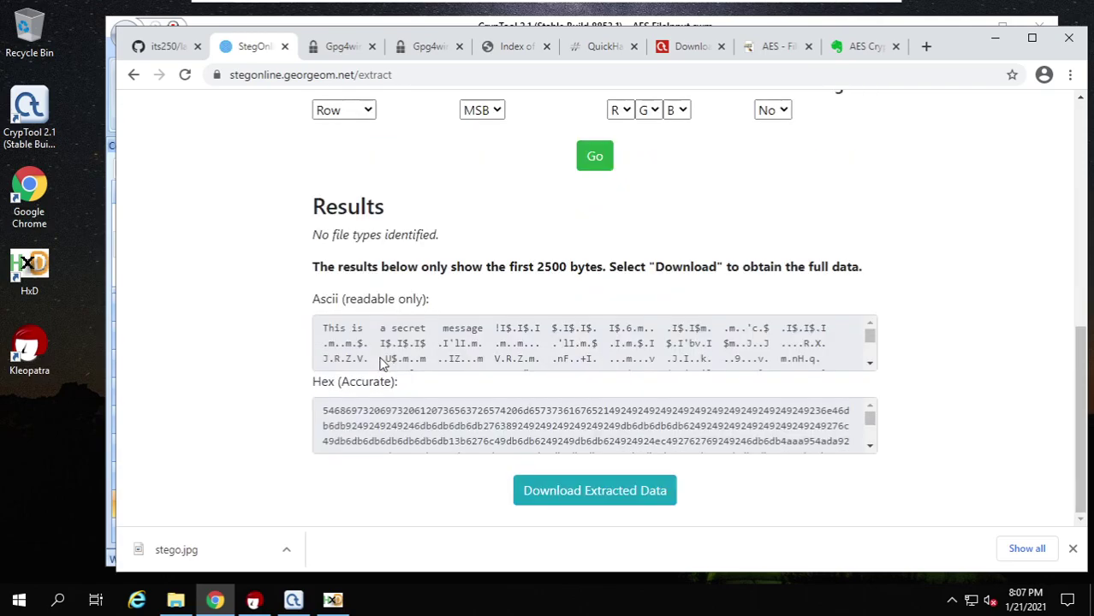
{"action": "left_click_drag", "start_coordinate": [323, 328], "coordinate": [495, 328]}
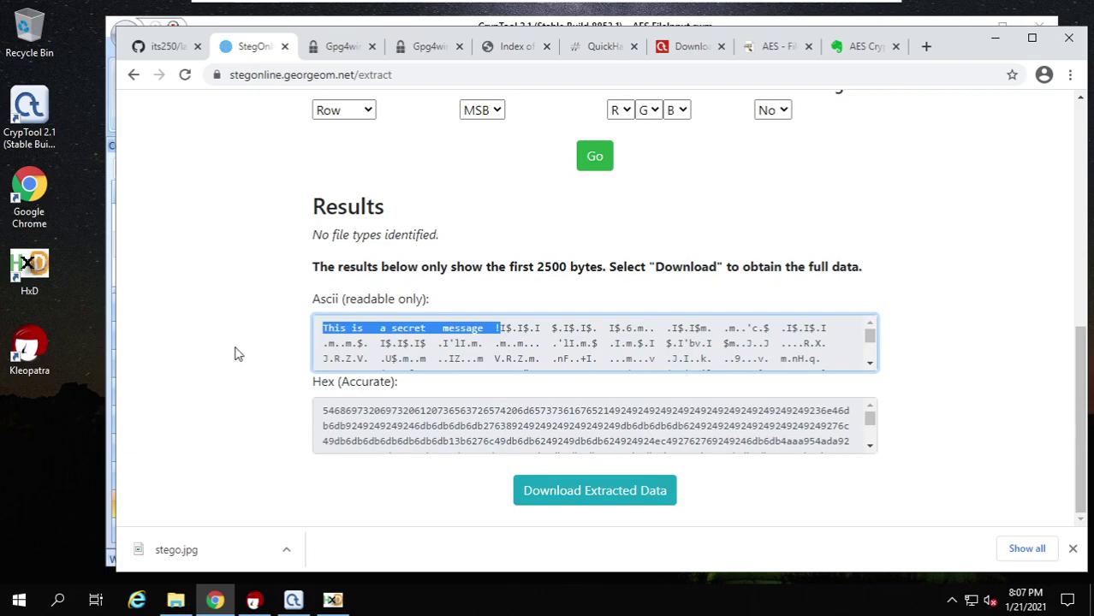
{"action": "left_click", "coordinate": [495, 326]}
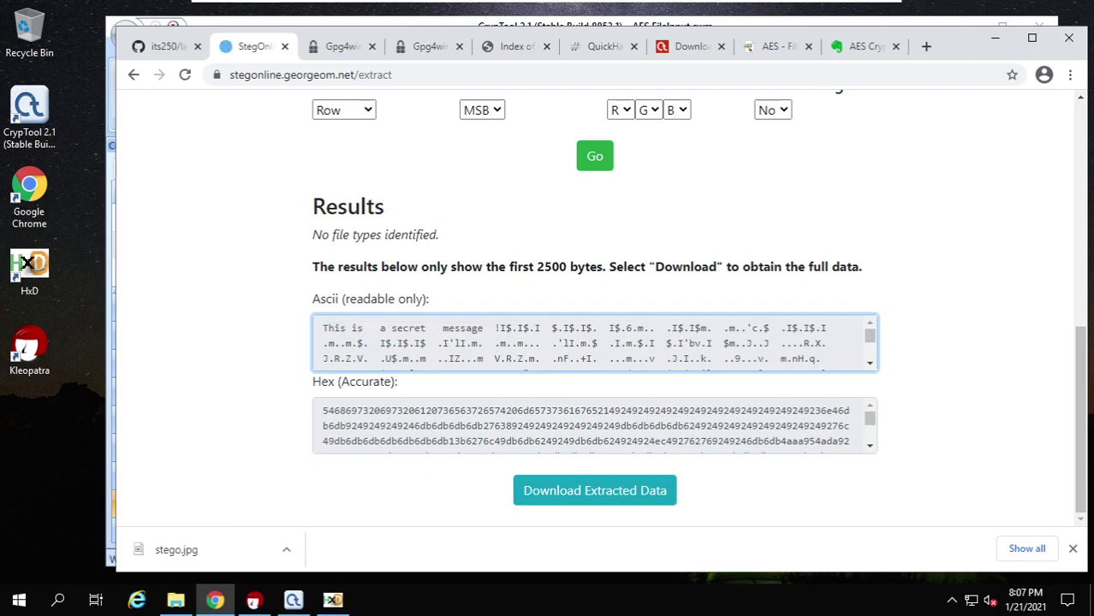
{"action": "left_click_drag", "start_coordinate": [500, 328], "coordinate": [871, 332]}
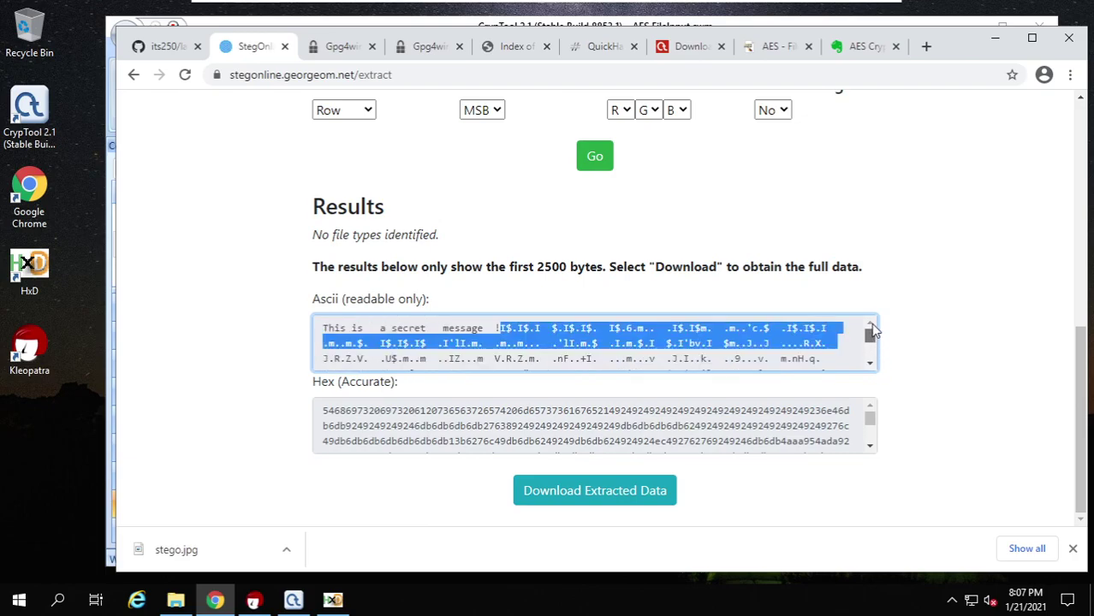
{"action": "left_click", "coordinate": [947, 346]}
{"action": "scroll", "coordinate": [946, 346], "scroll_direction": "up", "scroll_amount": 3}
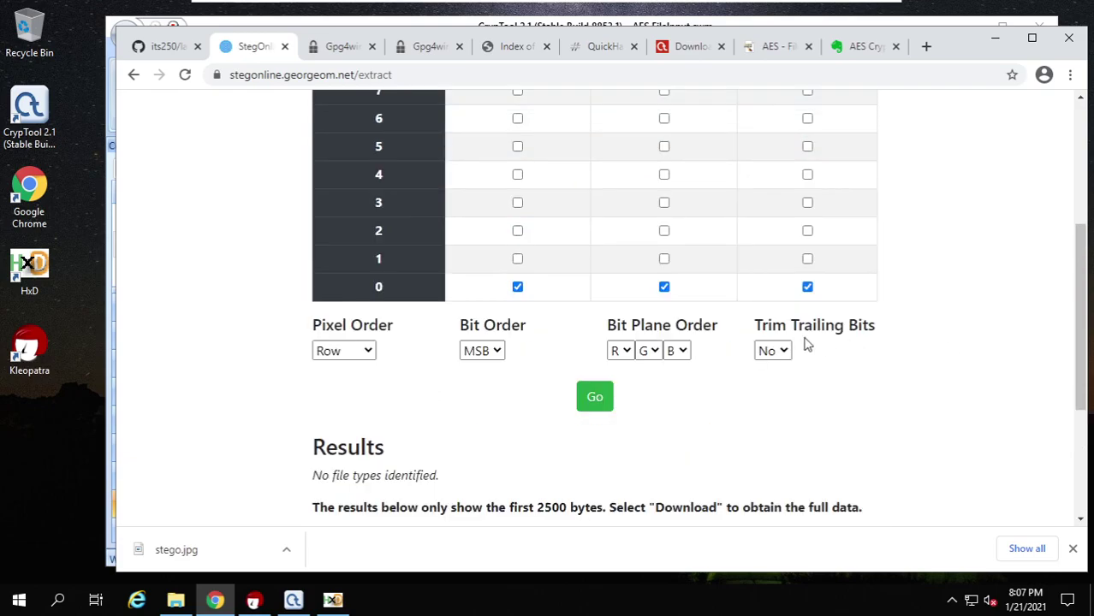
{"action": "scroll", "coordinate": [925, 351], "scroll_direction": "down", "scroll_amount": 1}
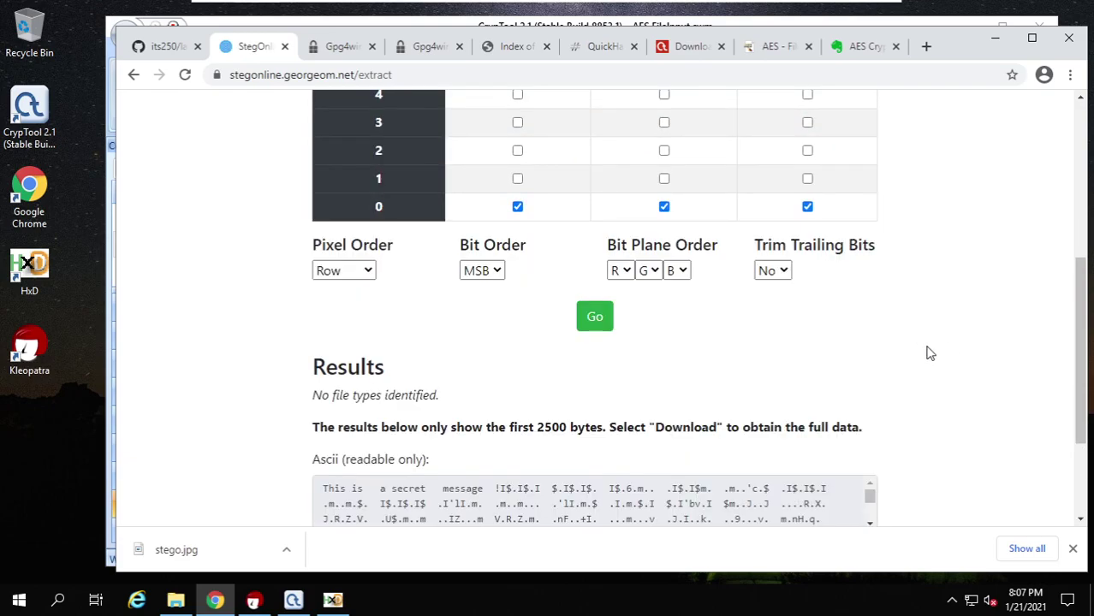
{"action": "scroll", "coordinate": [930, 354], "scroll_direction": "down", "scroll_amount": 1}
{"action": "left_click_drag", "start_coordinate": [323, 408], "coordinate": [488, 408]}
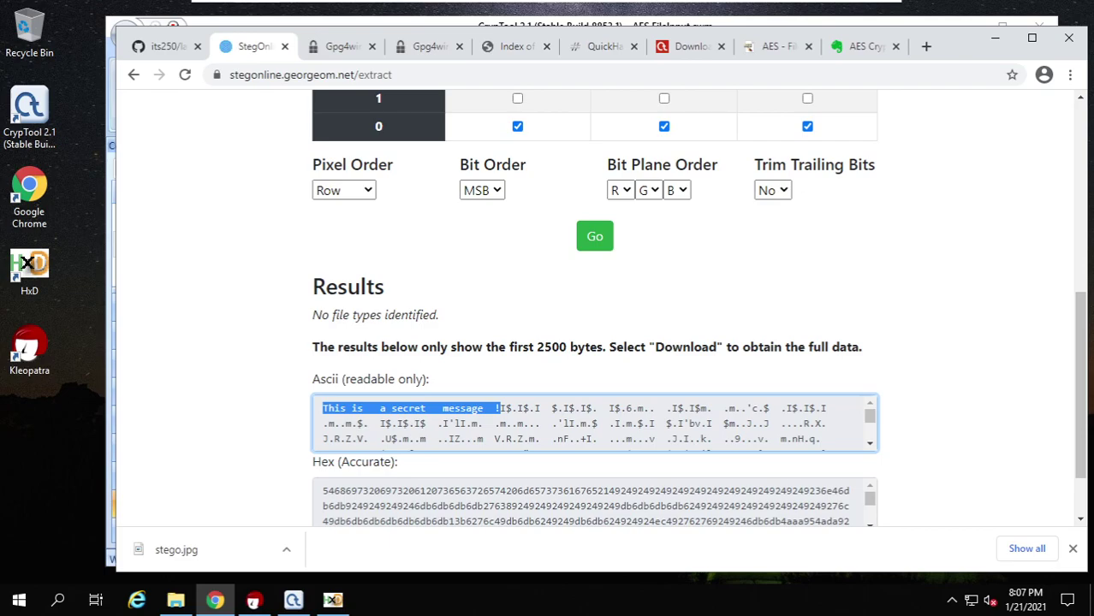
{"action": "left_click_drag", "start_coordinate": [536, 346], "coordinate": [559, 347]}
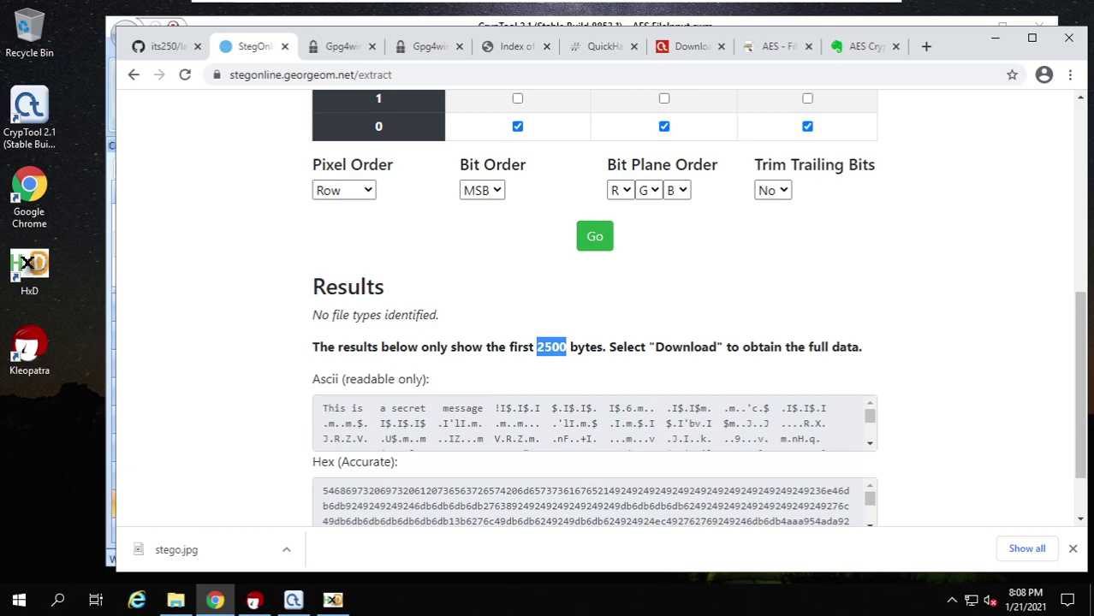
{"action": "left_click_drag", "start_coordinate": [1086, 319], "coordinate": [1085, 362]}
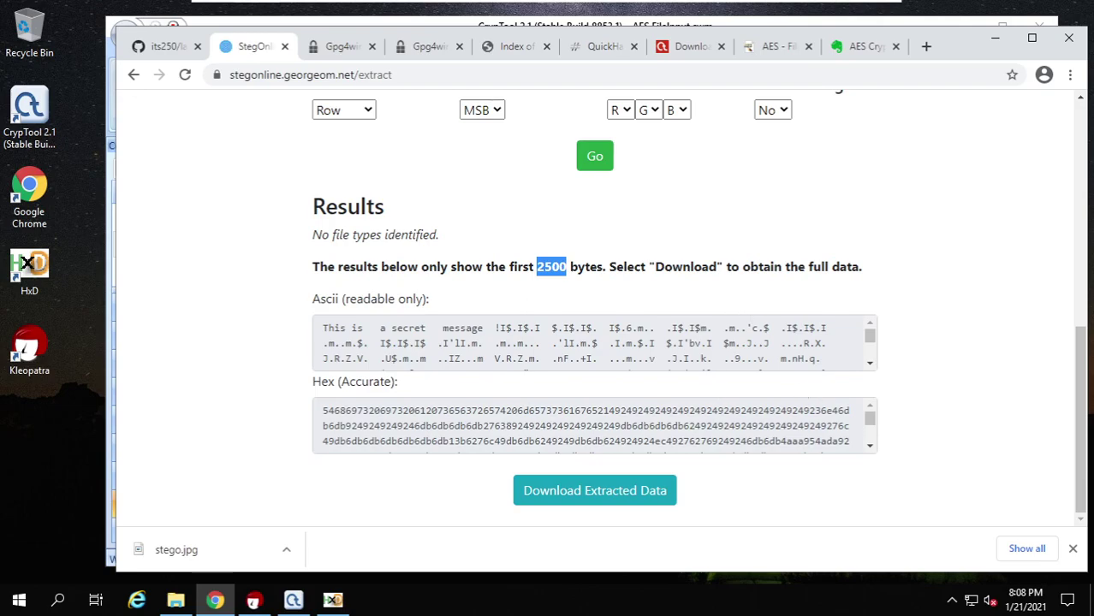
Download the full extracted data to the lab02 folder as stego.txt
{"action": "left_click", "coordinate": [581, 495]}
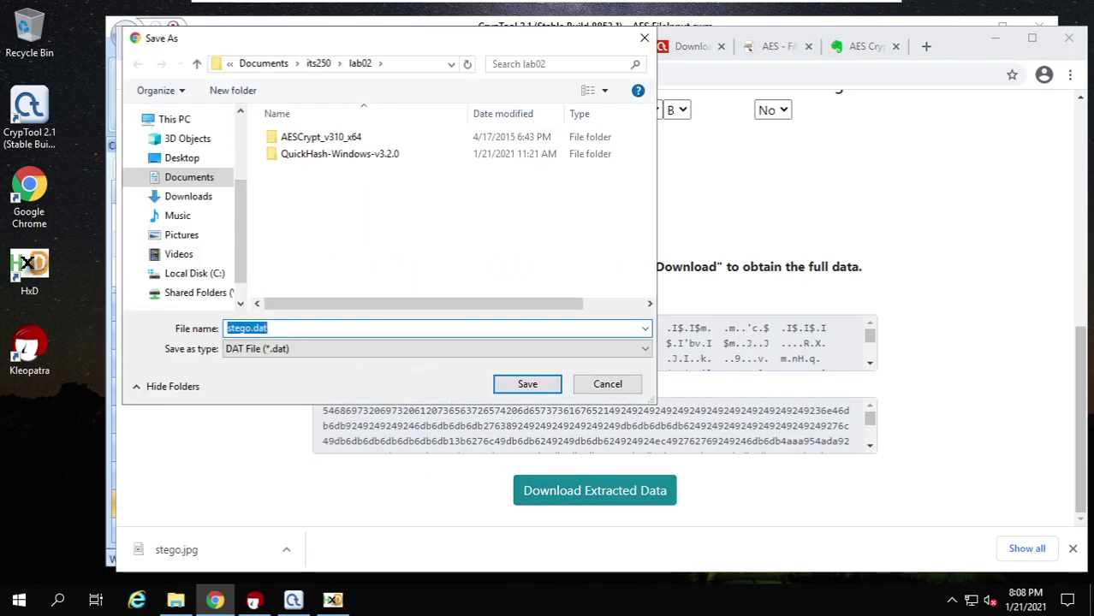
{"action": "left_click", "coordinate": [268, 328]}
{"action": "key", "text": "BackSpace"}
{"action": "key", "text": "BackSpace"}
{"action": "key", "text": "BackSpace"}
{"action": "key", "text": "BackSpace"}
{"action": "type", "text": ".txt"}
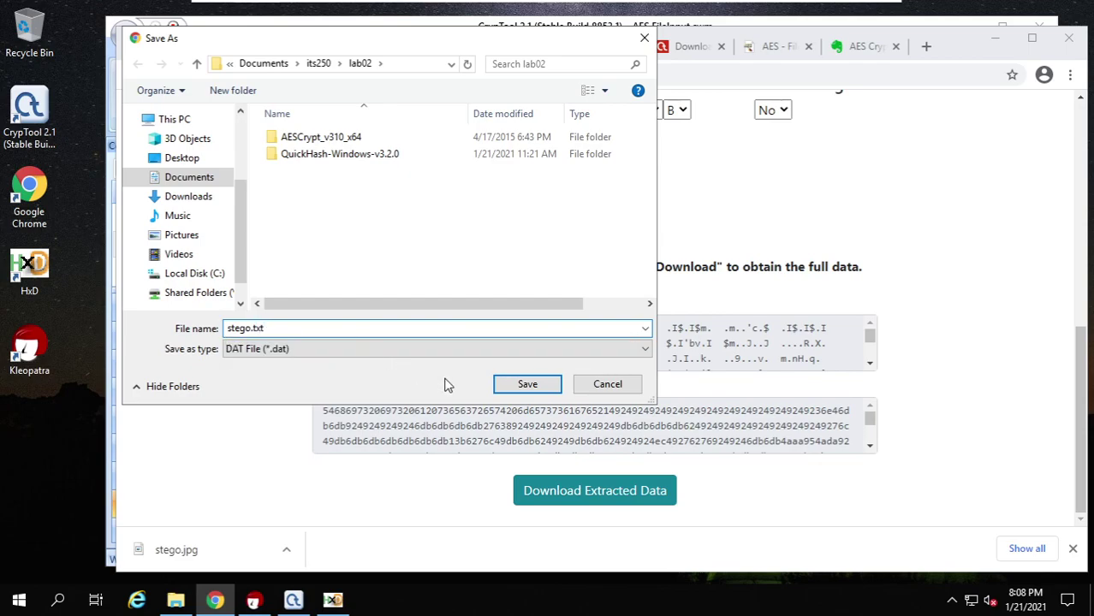
{"action": "left_click", "coordinate": [514, 387]}
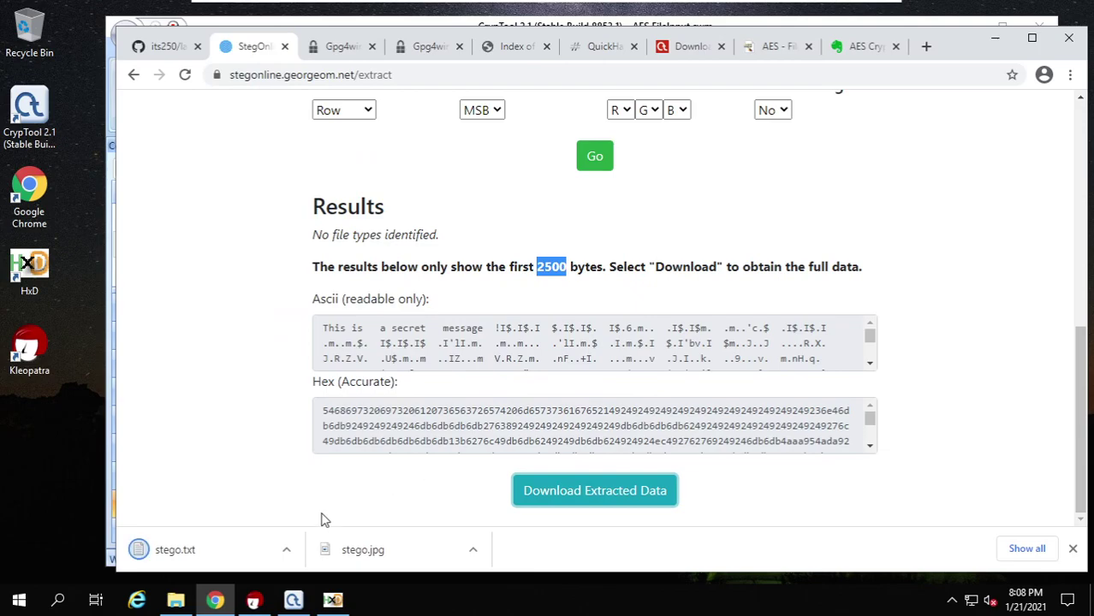
Open stego.txt from the lab02 folder in Notepad, examine the hidden message and the data following it, and close the file
{"action": "left_click", "coordinate": [174, 602]}
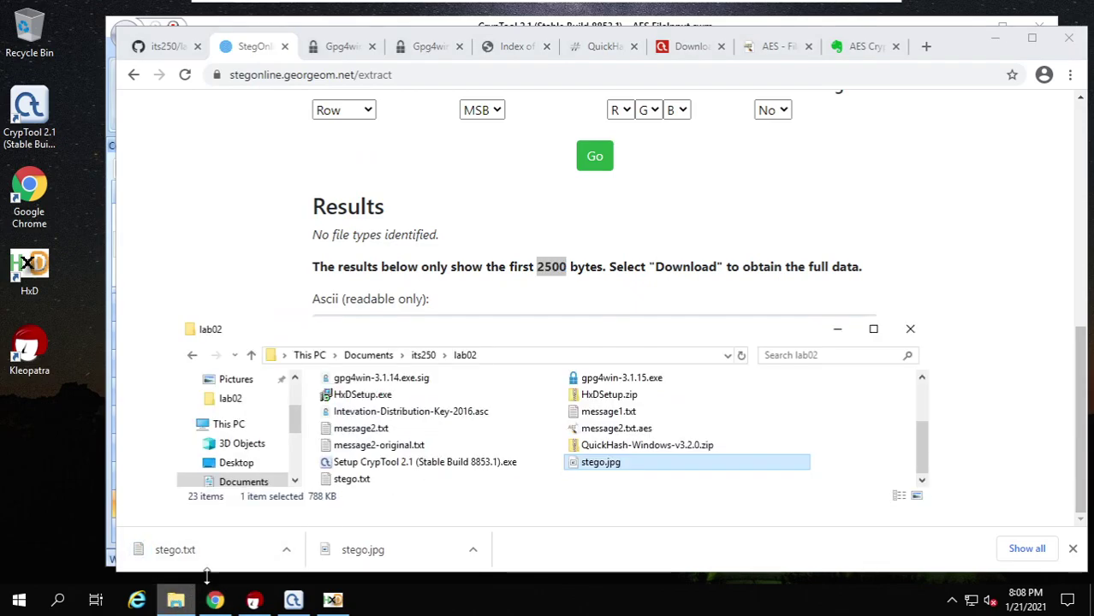
{"action": "double_click", "coordinate": [353, 482]}
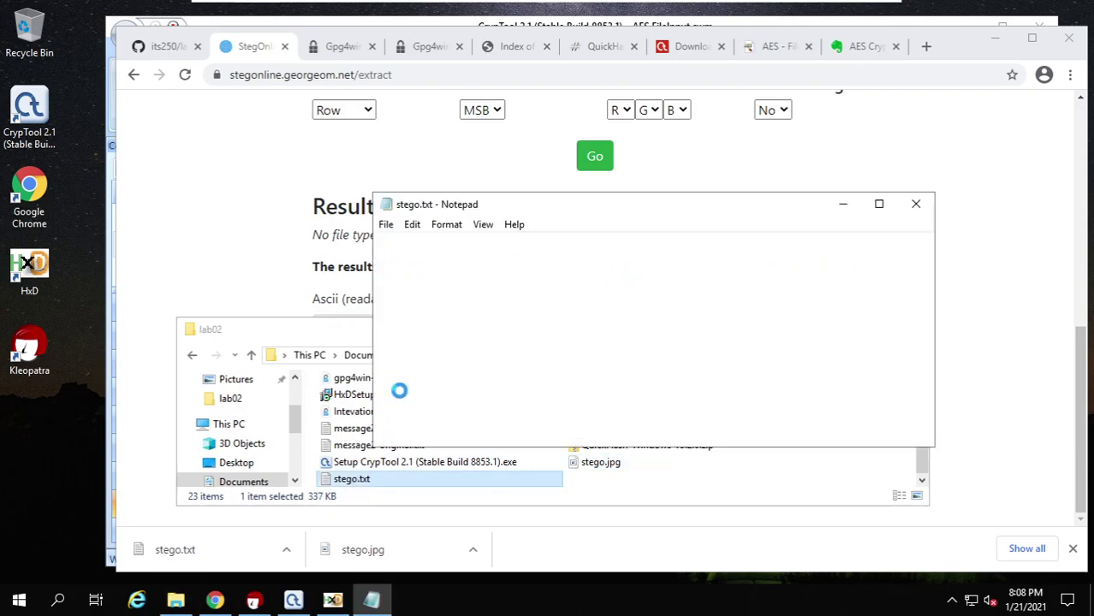
{"action": "left_click_drag", "start_coordinate": [537, 241], "coordinate": [376, 240]}
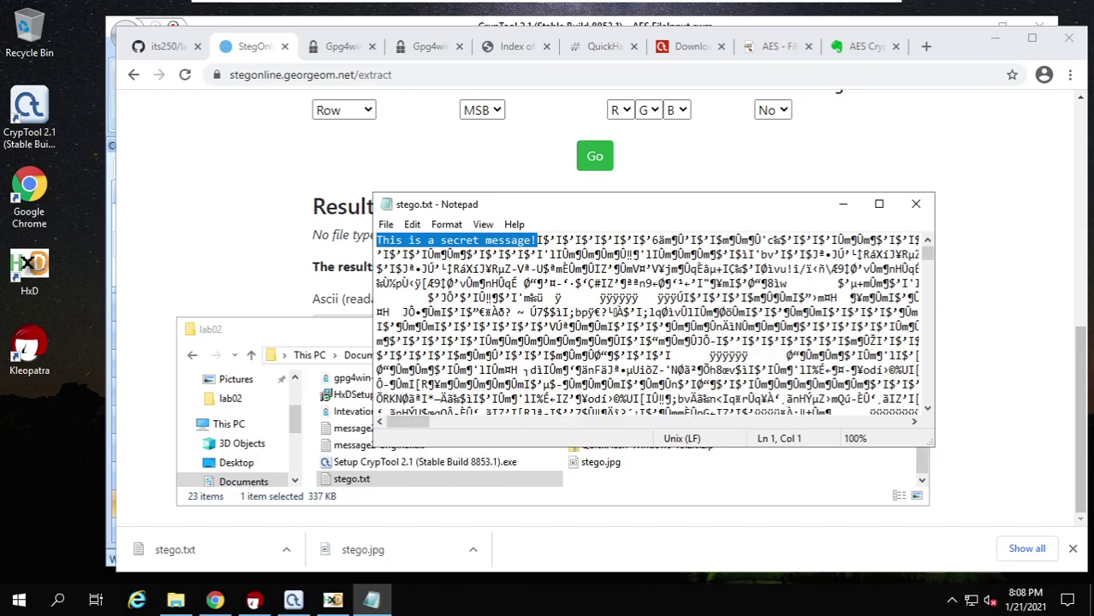
{"action": "key", "text": "Down"}
{"action": "key", "text": "Down"}
{"action": "key", "text": "Down"}
{"action": "key", "text": "Down"}
{"action": "key", "text": "Down"}
{"action": "key", "text": "Down"}
{"action": "key", "text": "Down"}
{"action": "key", "text": "Down"}
{"action": "key", "text": "Down"}
{"action": "key", "text": "Down"}
{"action": "key", "text": "Down"}
{"action": "key", "text": "Down"}
{"action": "key", "text": "Down"}
{"action": "key", "text": "Down"}
{"action": "key", "text": "Down"}
{"action": "key", "text": "Down"}
{"action": "key", "text": "Down"}
{"action": "key", "text": "Down"}
{"action": "key", "text": "Down"}
{"action": "key", "text": "Down"}
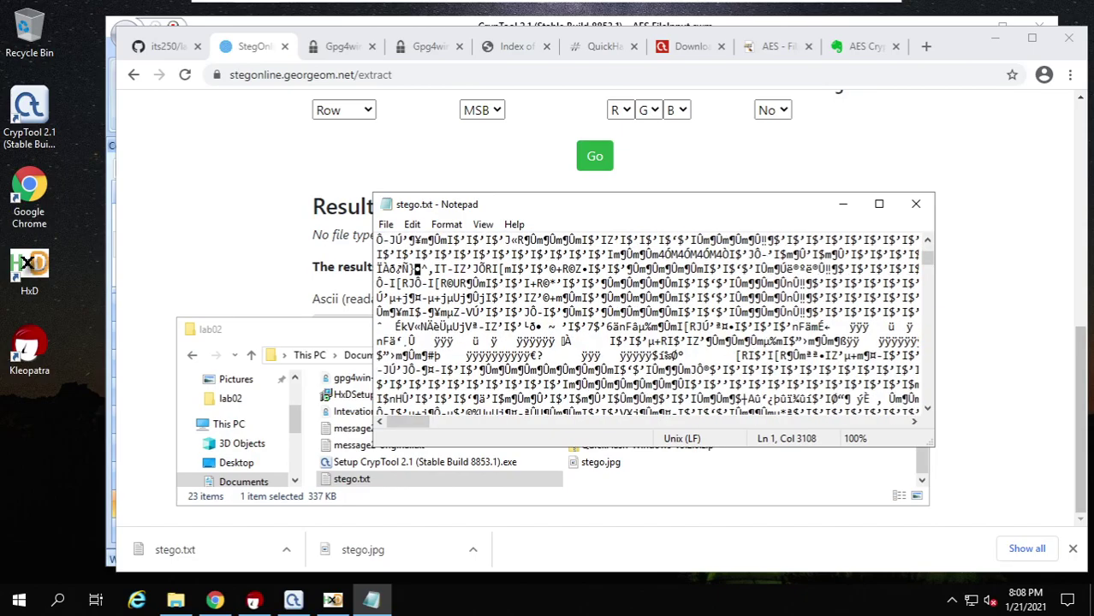
{"action": "left_click_drag", "start_coordinate": [928, 261], "coordinate": [925, 435]}
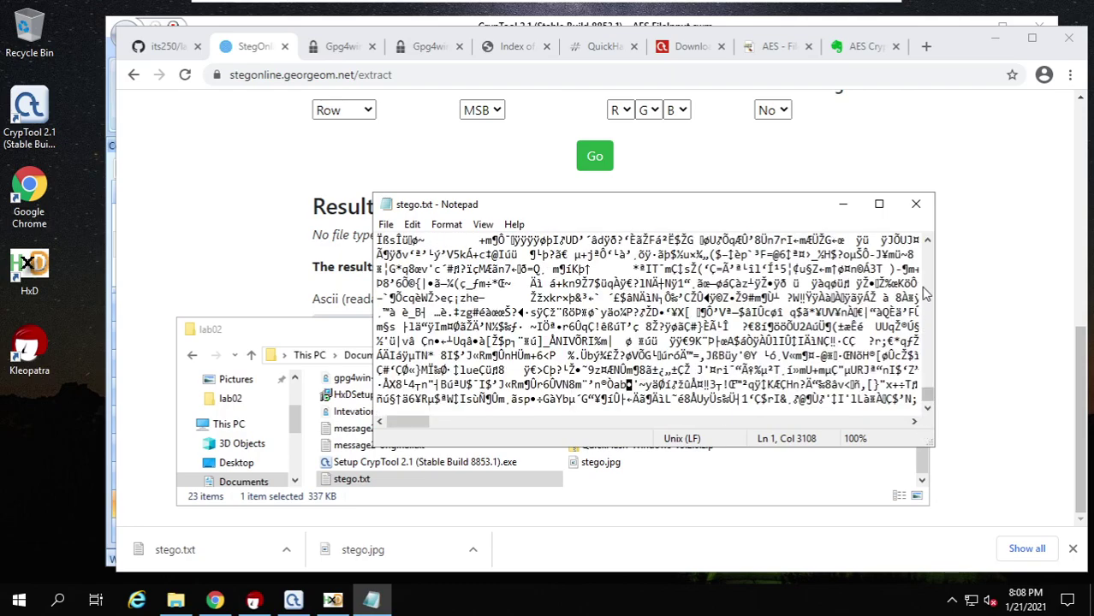
{"action": "left_click", "coordinate": [915, 204]}
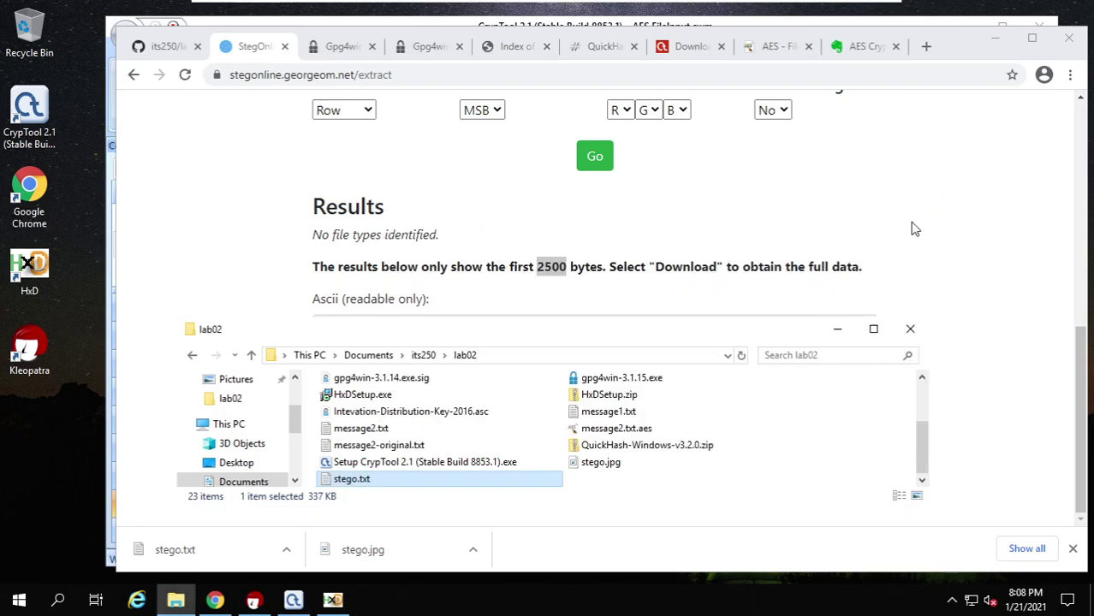
Open the properties of cover.jpg in the lab02 folder and check the image dimensions in its details
{"action": "left_click", "coordinate": [1012, 269]}
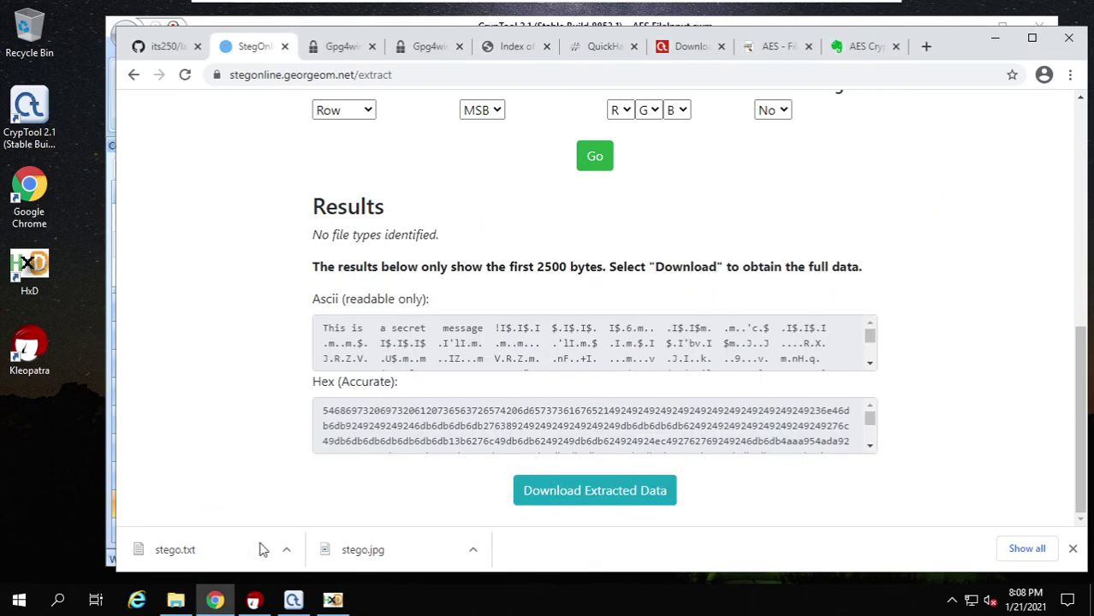
{"action": "left_click", "coordinate": [176, 603]}
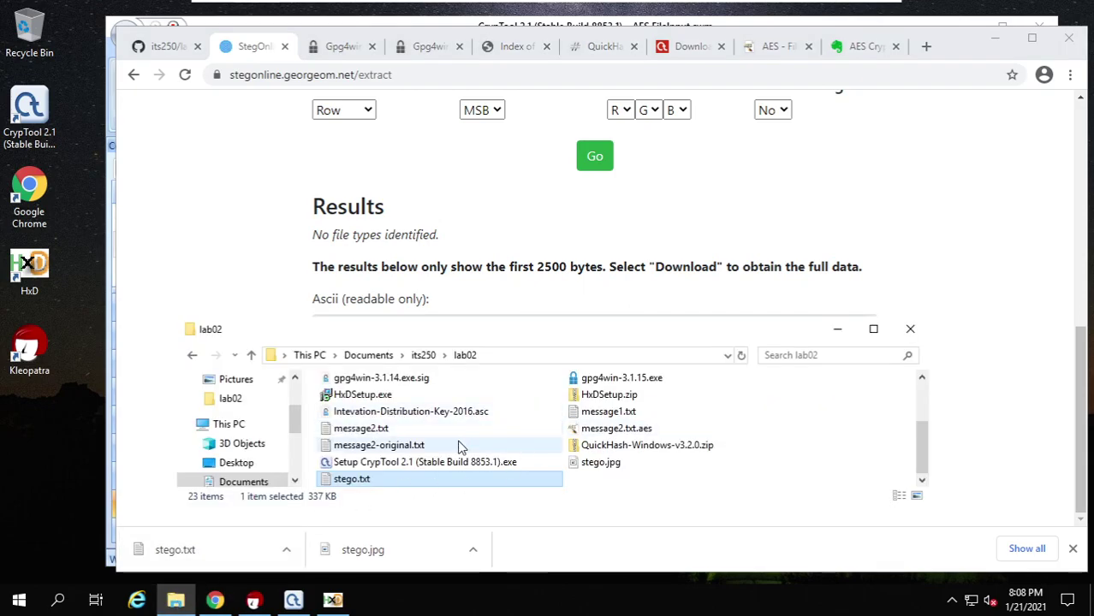
{"action": "scroll", "coordinate": [428, 458], "scroll_direction": "up", "scroll_amount": 2}
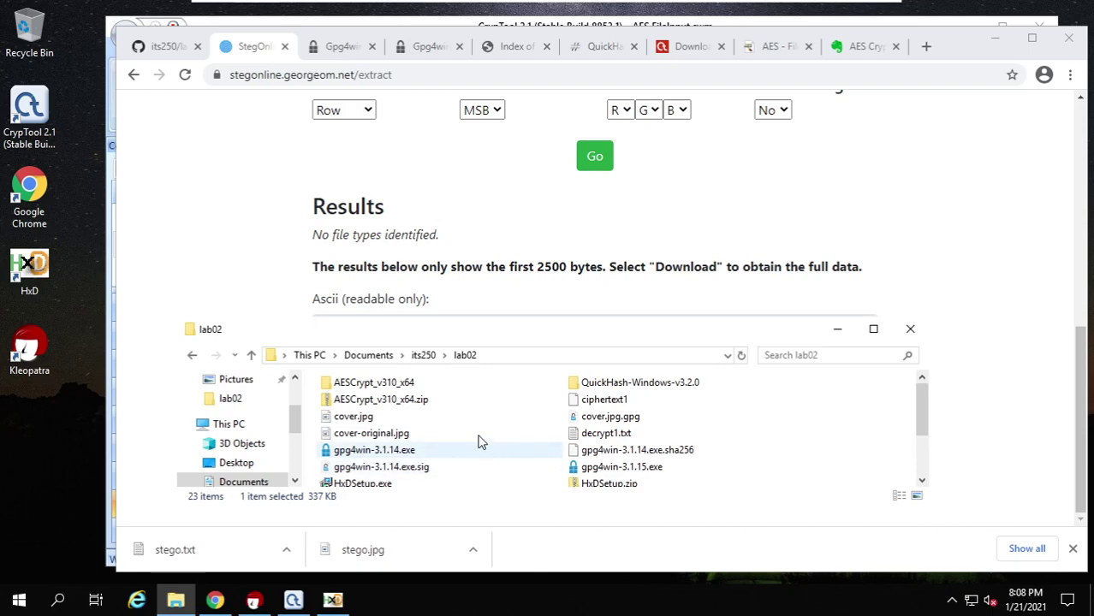
{"action": "right_click", "coordinate": [351, 417]}
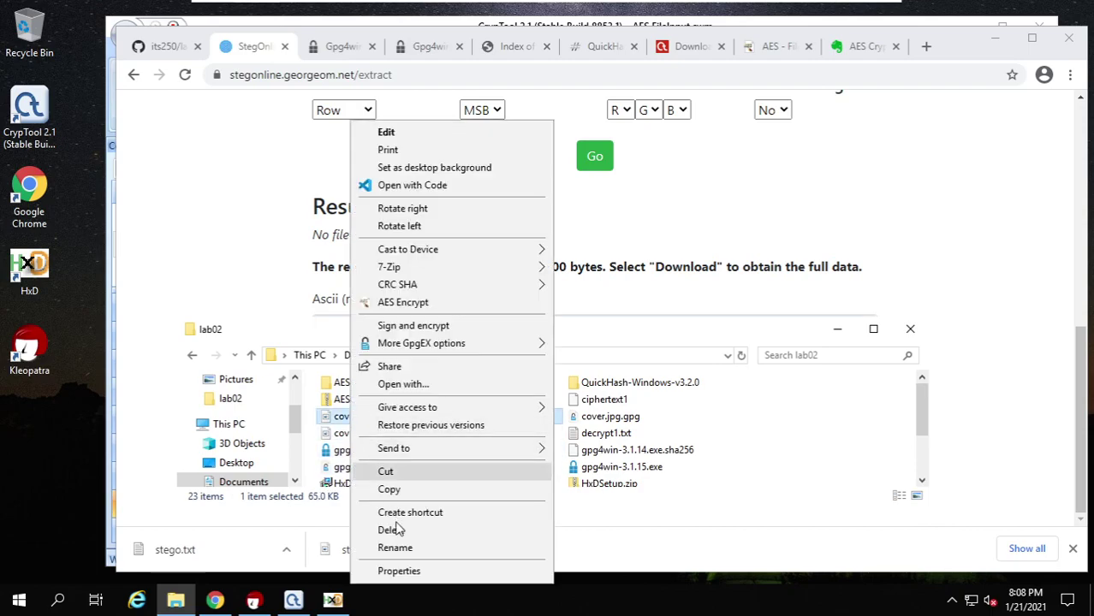
{"action": "left_click", "coordinate": [412, 572]}
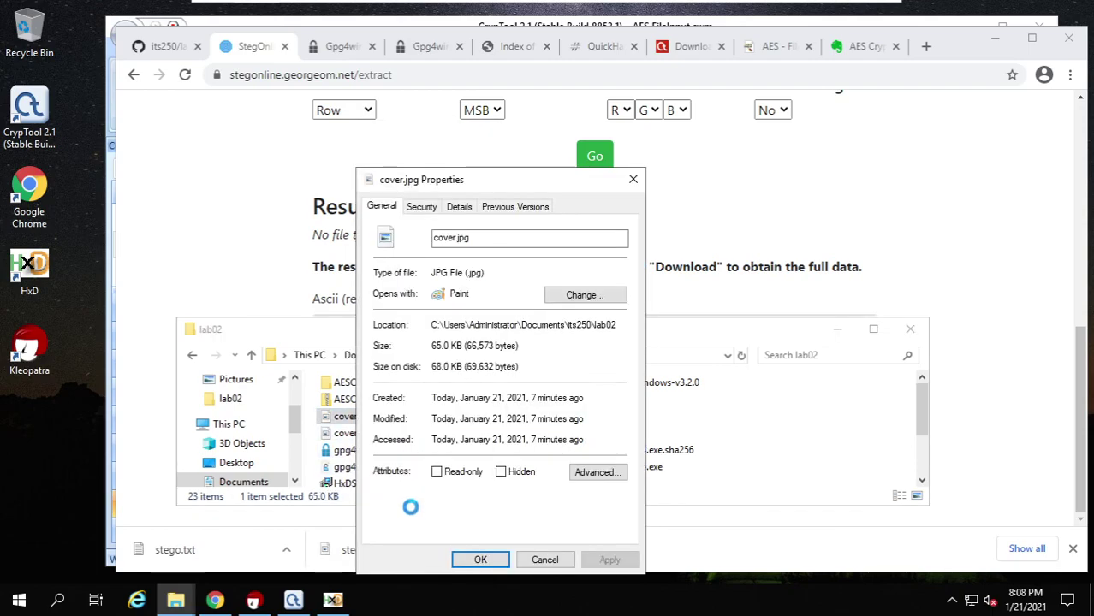
{"action": "left_click", "coordinate": [457, 210]}
{"action": "scroll", "coordinate": [475, 382], "scroll_direction": "down", "scroll_amount": 2}
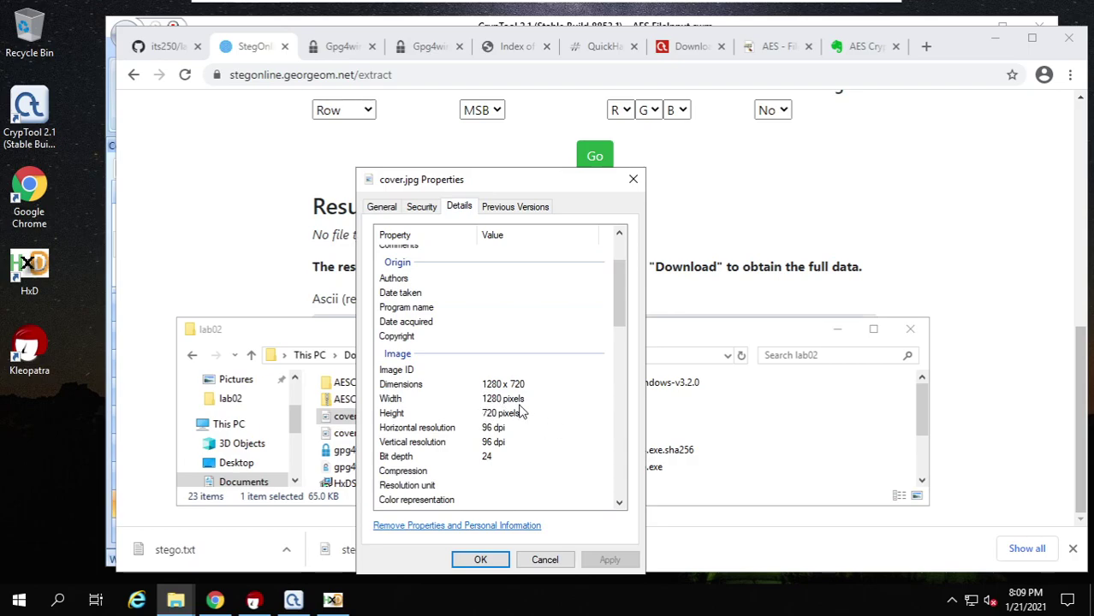
{"action": "scroll", "coordinate": [511, 385], "scroll_direction": "down", "scroll_amount": 1}
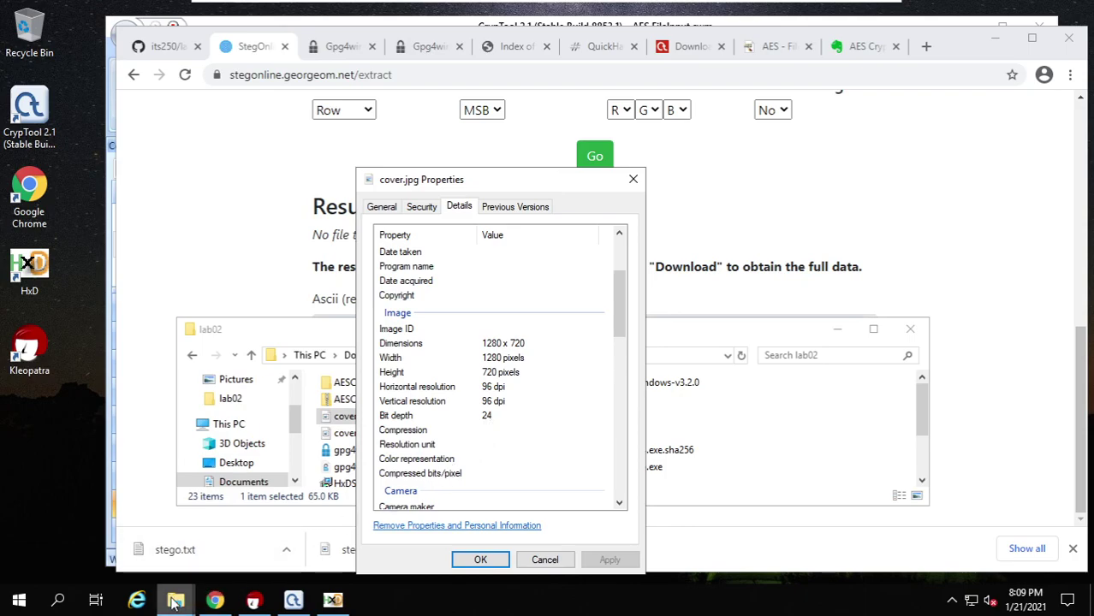
Open Calculator in Scientific mode and place the cover.jpg properties beside it so both are readable
{"action": "left_click", "coordinate": [60, 602]}
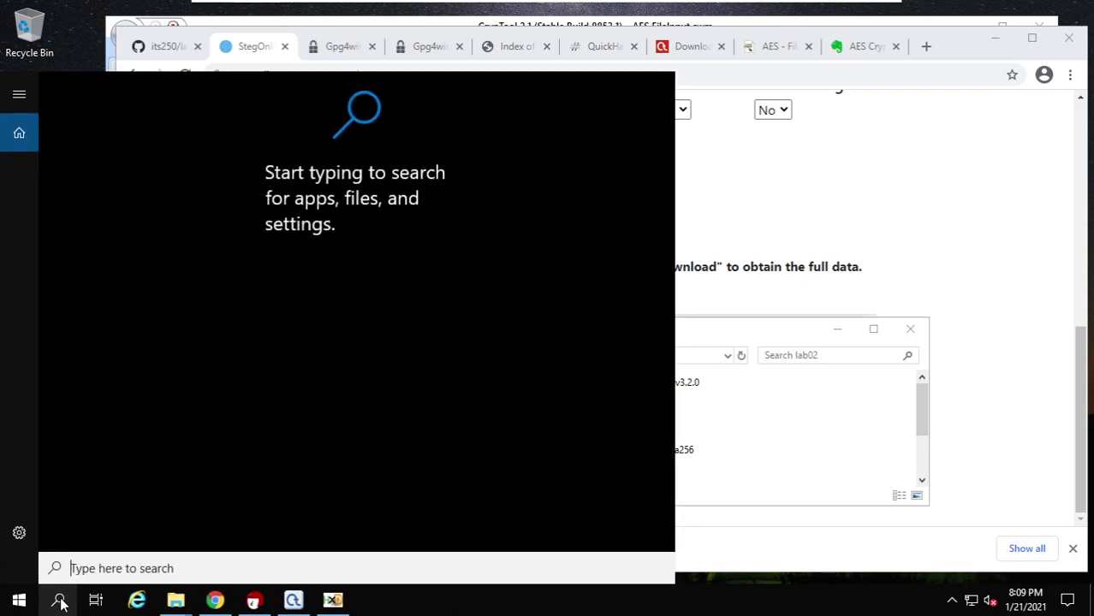
{"action": "type", "text": "ca"}
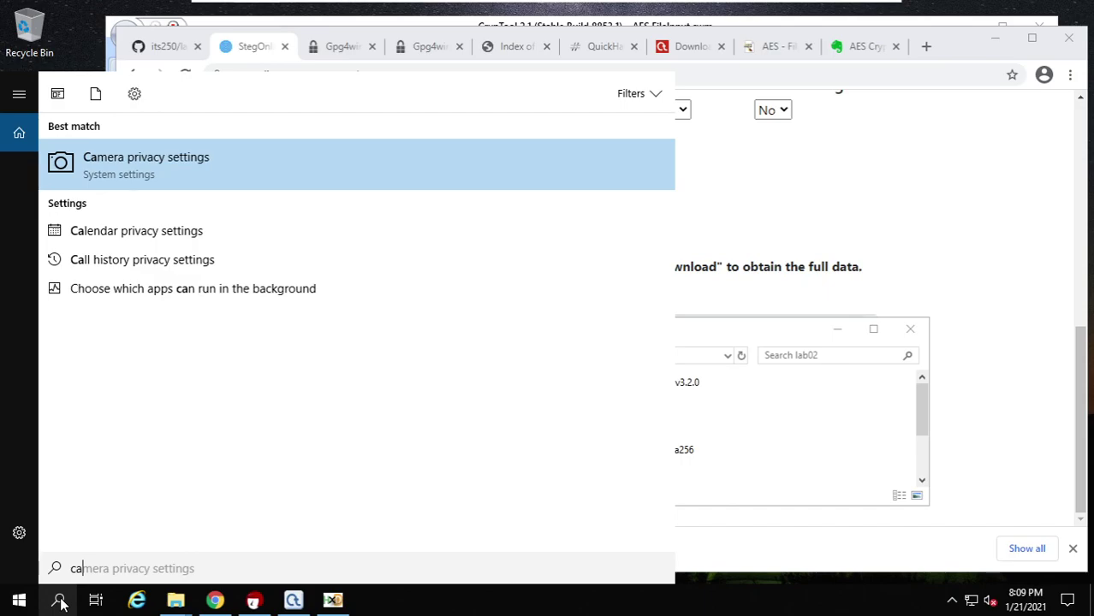
{"action": "type", "text": "cl"}
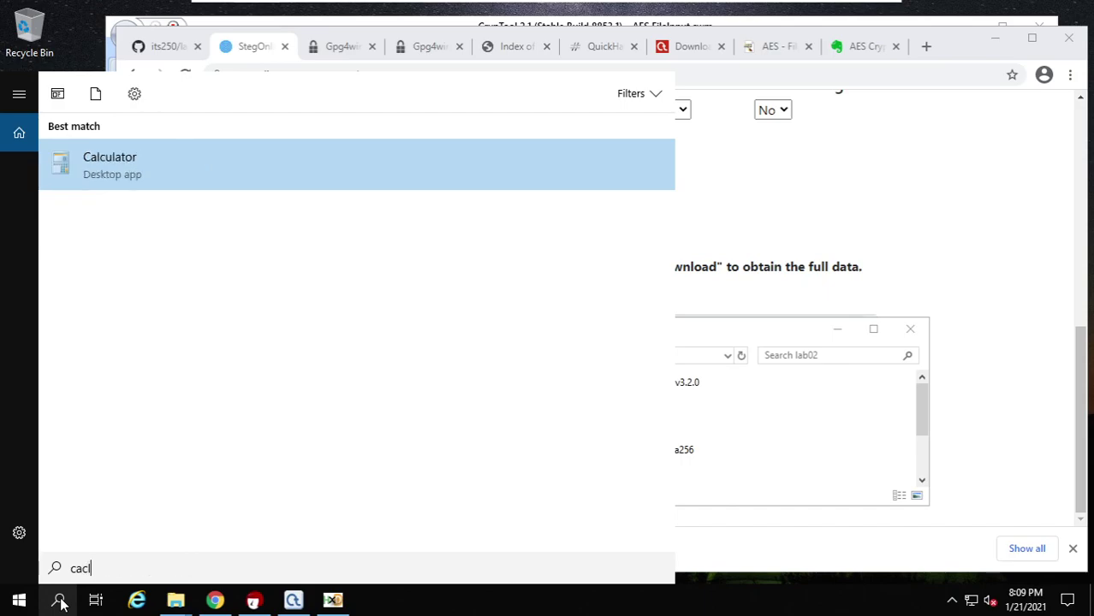
{"action": "left_click", "coordinate": [109, 171]}
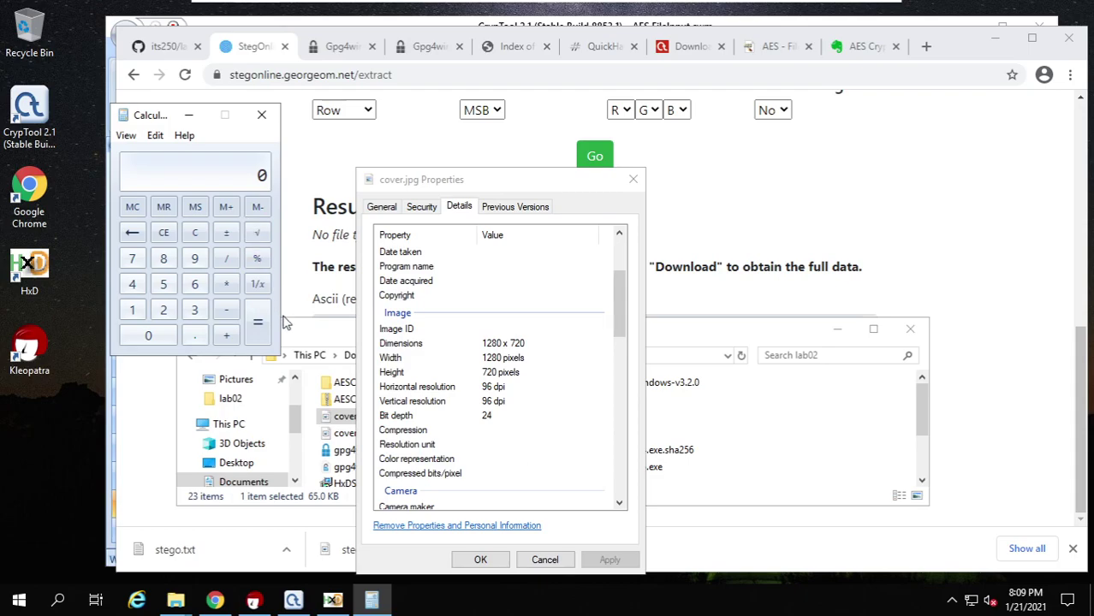
{"action": "left_click", "coordinate": [155, 135]}
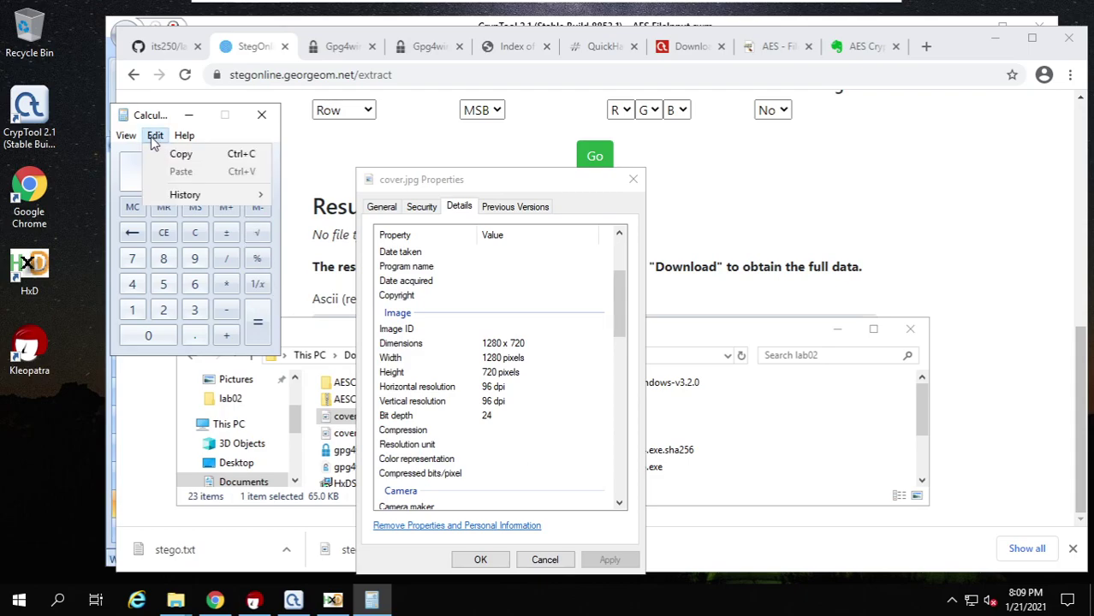
{"action": "mouse_move", "coordinate": [127, 137]}
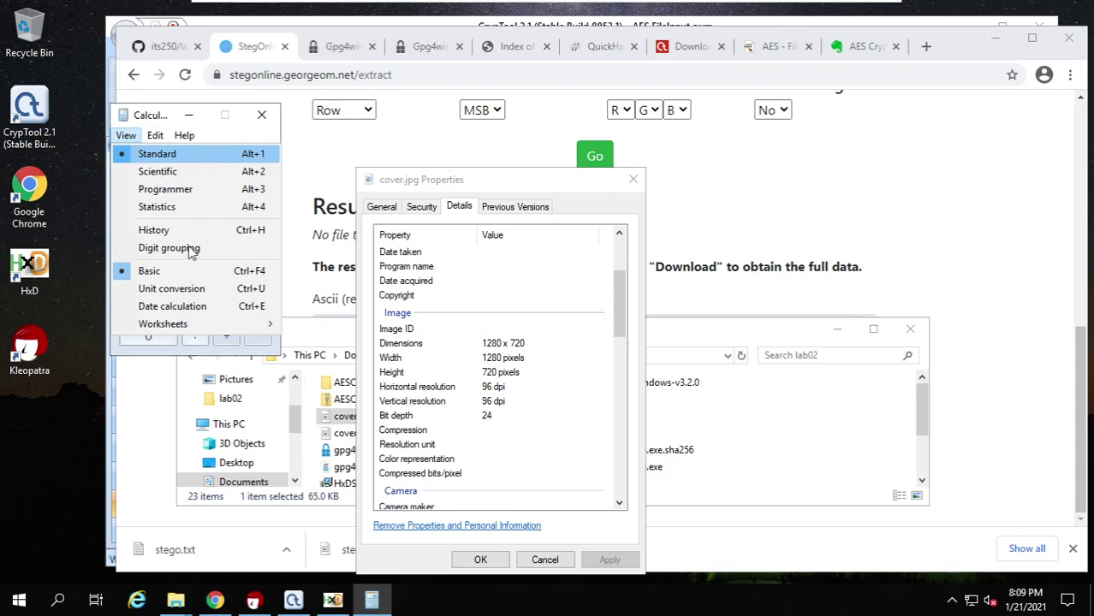
{"action": "left_click", "coordinate": [167, 173]}
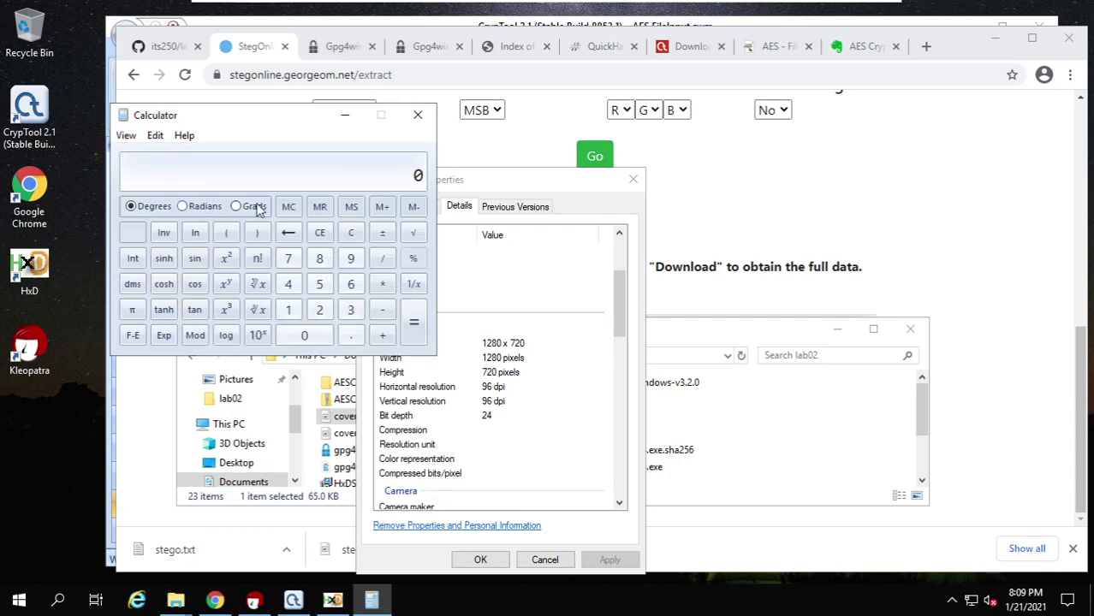
{"action": "left_click_drag", "start_coordinate": [498, 179], "coordinate": [709, 172]}
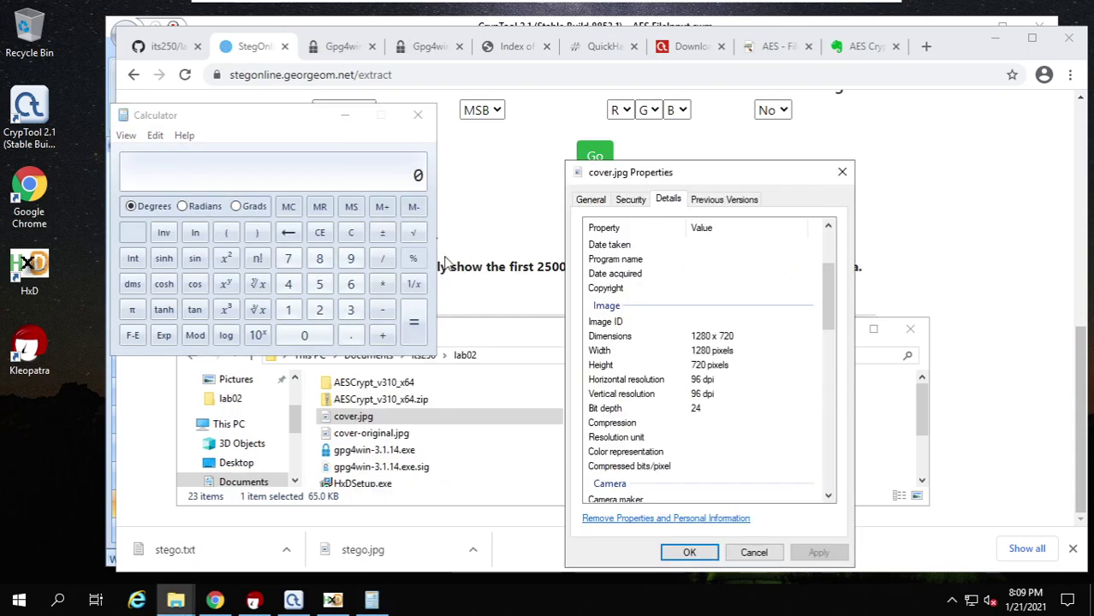
Calculate the pixel count of cover.jpg by multiplying 1280 by 720
{"action": "left_click", "coordinate": [291, 311]}
{"action": "left_click", "coordinate": [319, 310]}
{"action": "left_click", "coordinate": [320, 259]}
{"action": "left_click", "coordinate": [315, 337]}
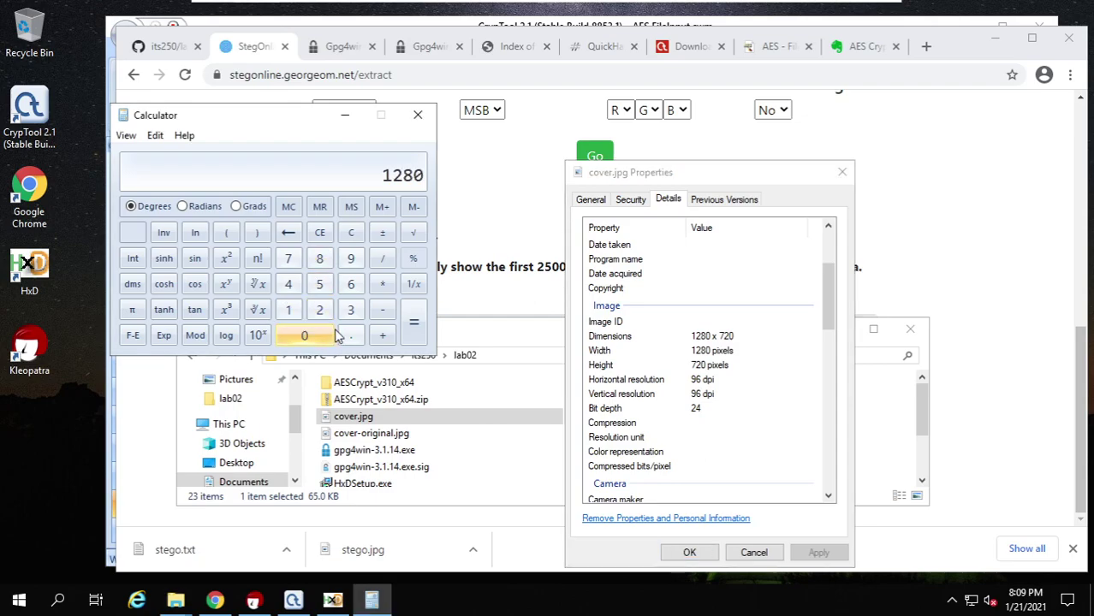
{"action": "left_click", "coordinate": [382, 285]}
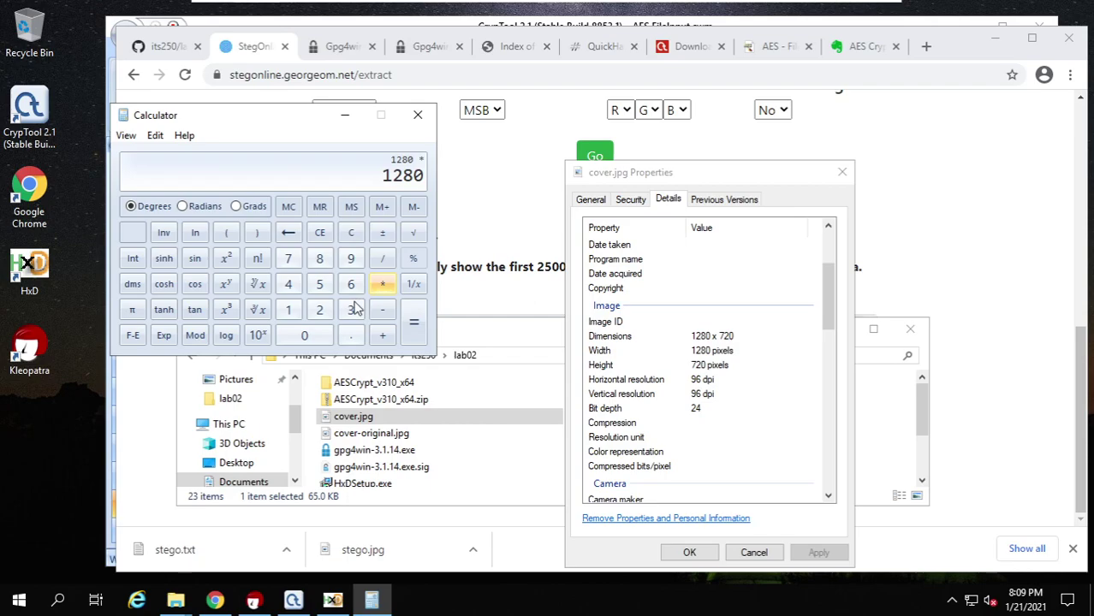
{"action": "left_click", "coordinate": [289, 262]}
{"action": "left_click", "coordinate": [319, 310]}
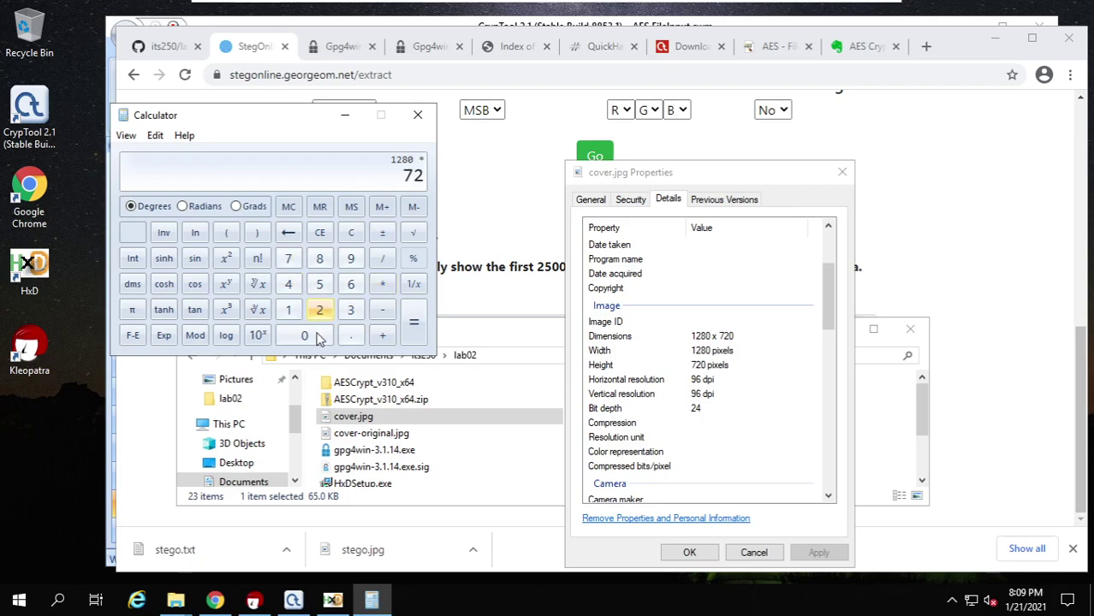
{"action": "left_click", "coordinate": [300, 335]}
{"action": "left_click", "coordinate": [412, 322]}
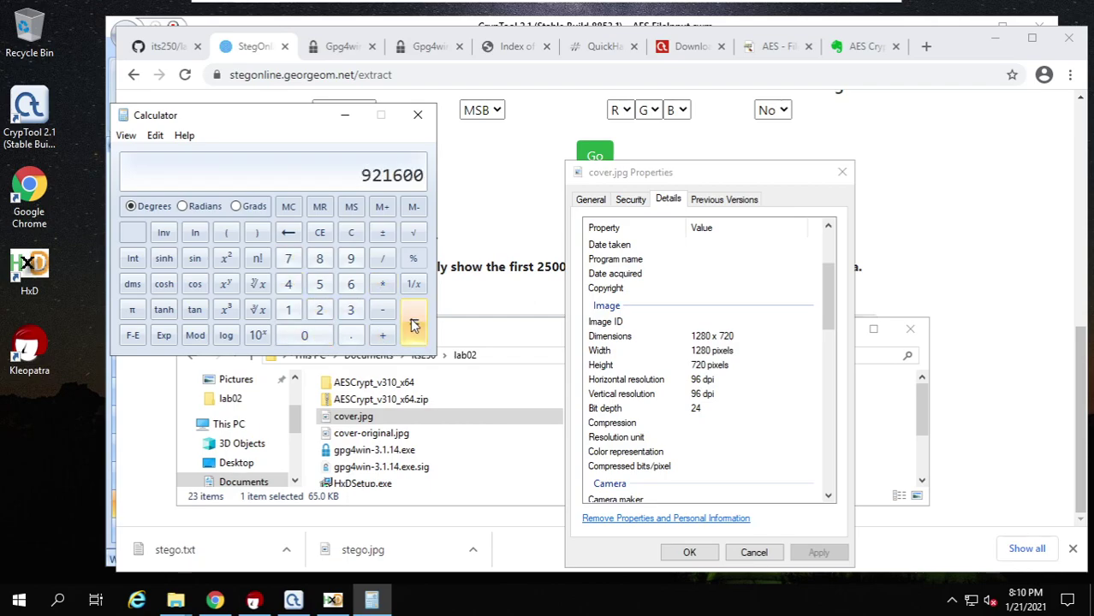
Multiply the pixel count by 3 colour channels and divide by 8 to get the hidden-data capacity in bytes
{"action": "left_click", "coordinate": [381, 285]}
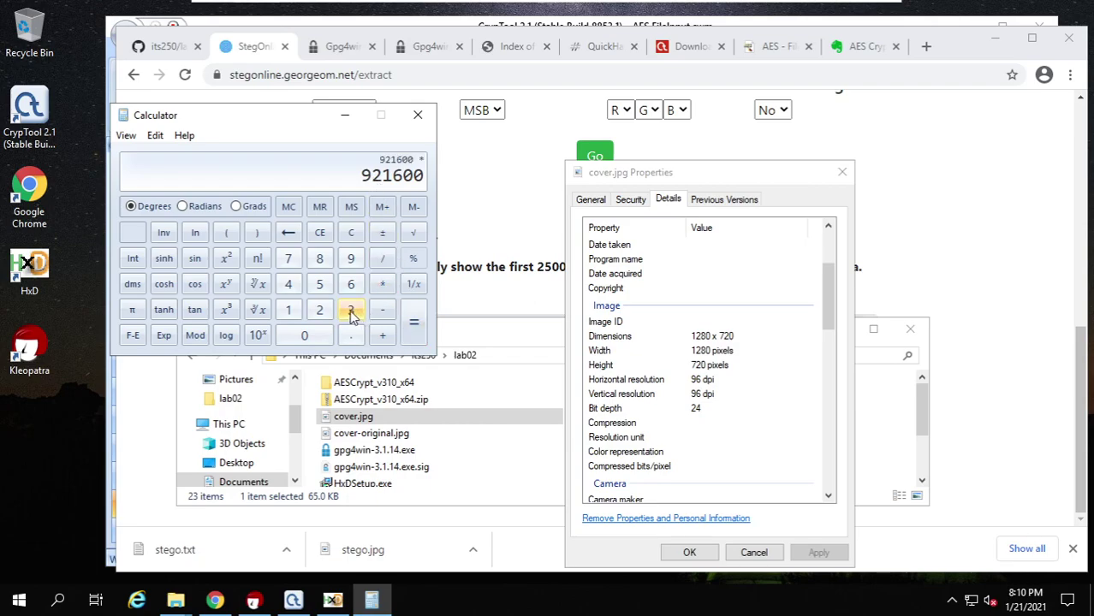
{"action": "left_click", "coordinate": [354, 313]}
{"action": "left_click", "coordinate": [413, 323]}
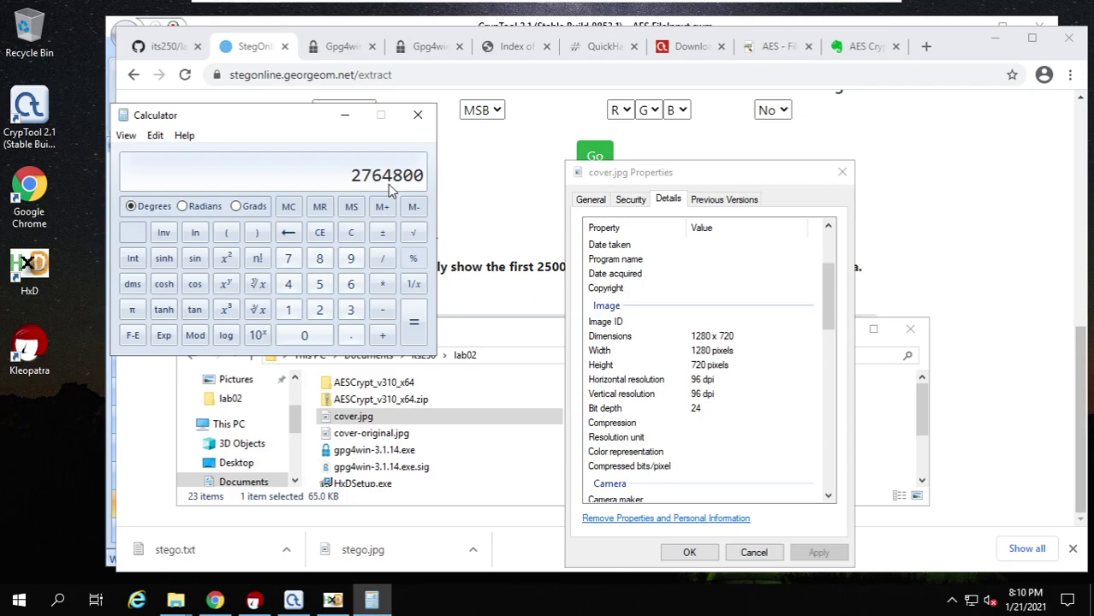
{"action": "left_click", "coordinate": [383, 261]}
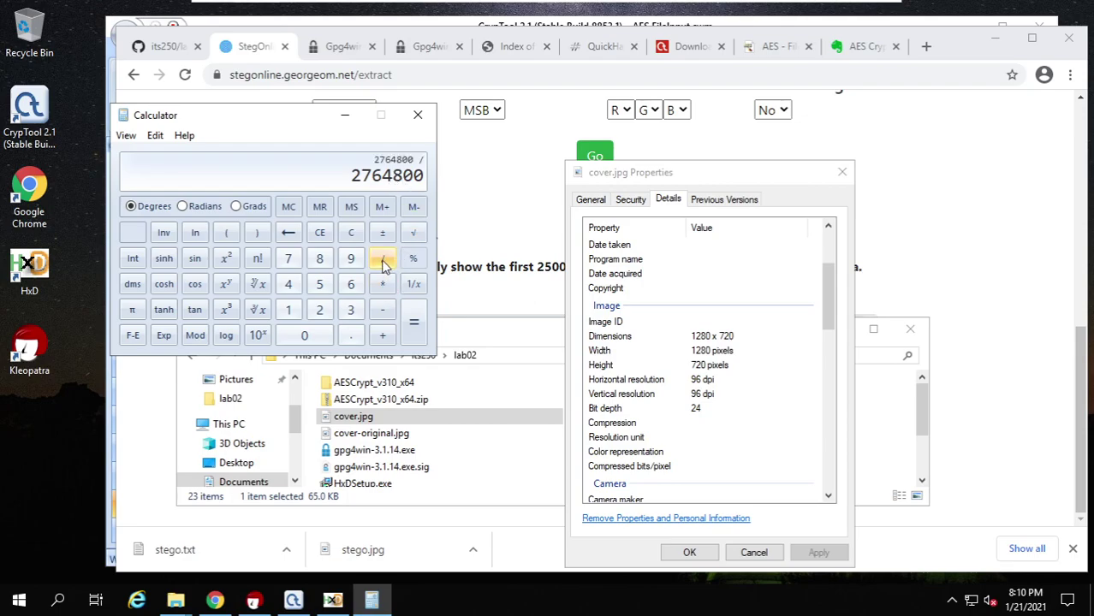
{"action": "left_click", "coordinate": [320, 260]}
{"action": "left_click", "coordinate": [414, 324]}
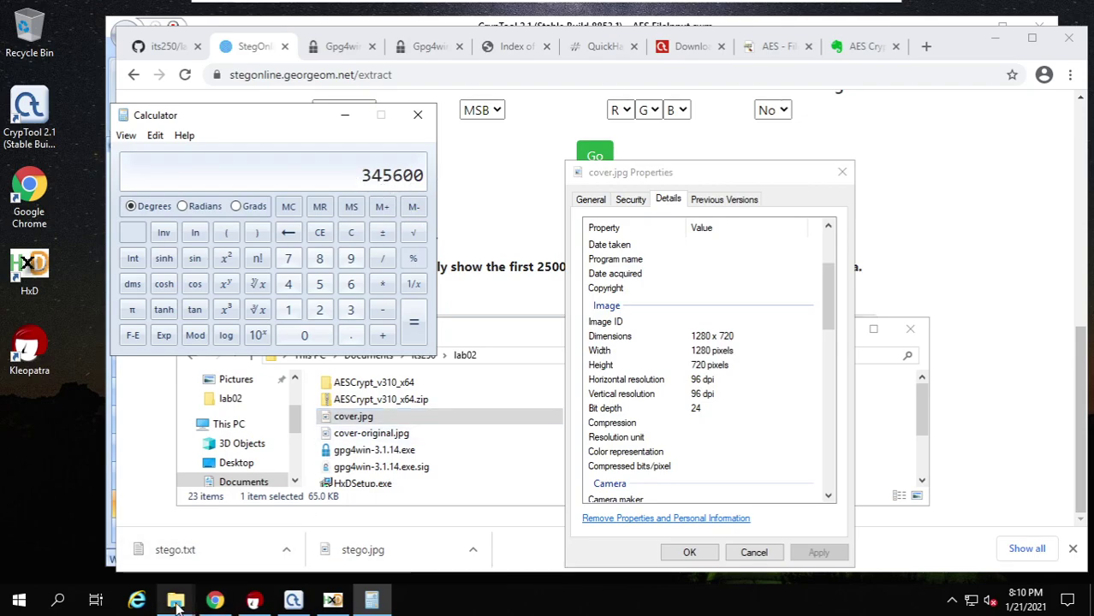
Open the properties of stego.txt in the lab02 folder and compare its size in bytes with the calculated capacity
{"action": "mouse_move", "coordinate": [176, 605]}
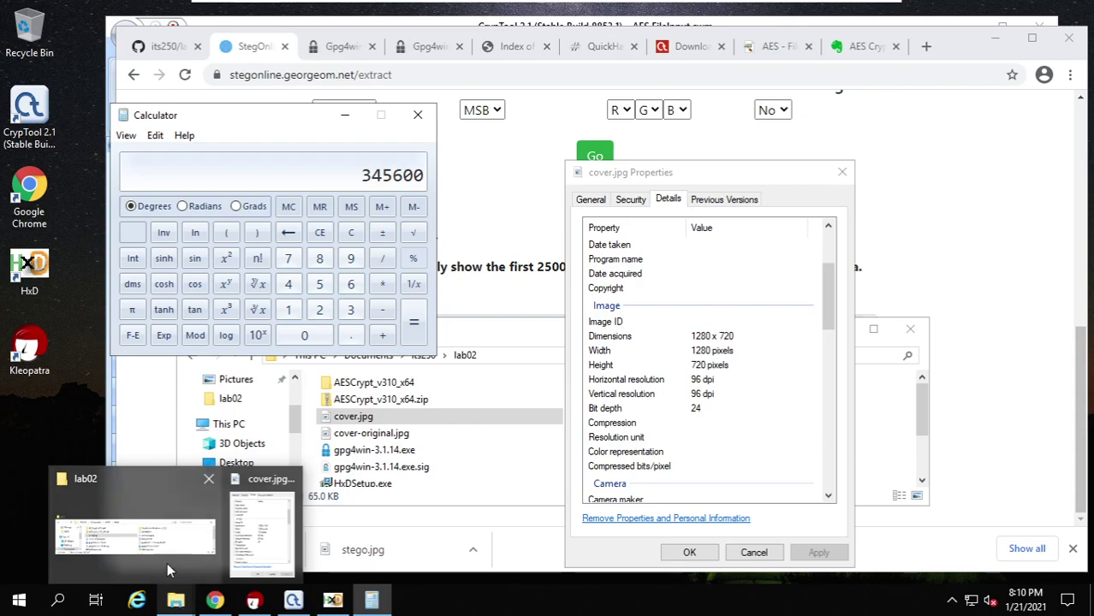
{"action": "left_click", "coordinate": [159, 481]}
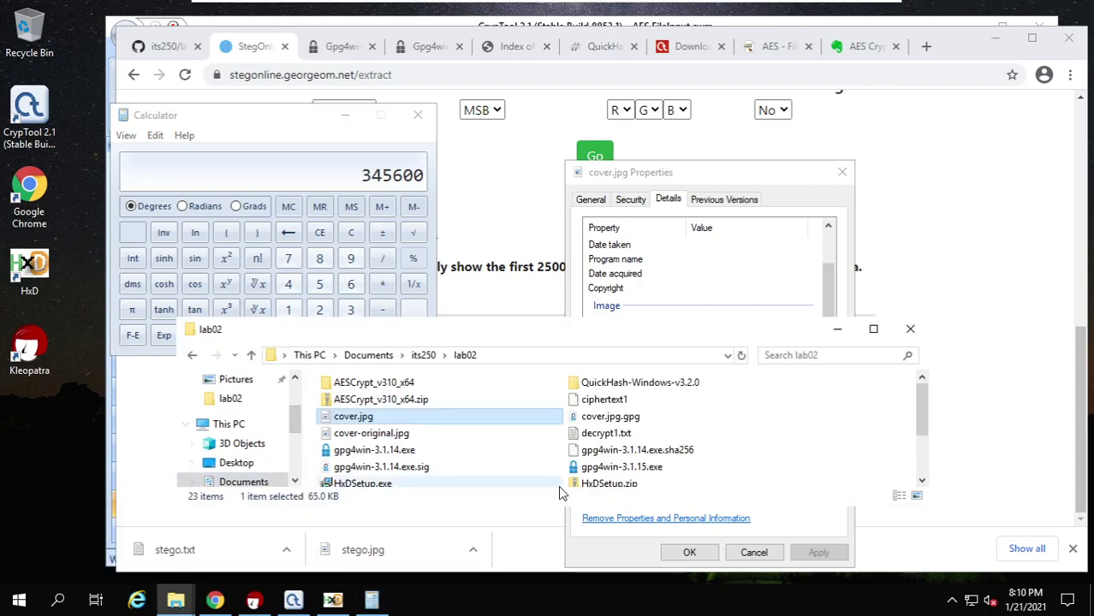
{"action": "scroll", "coordinate": [565, 462], "scroll_direction": "down", "scroll_amount": 2}
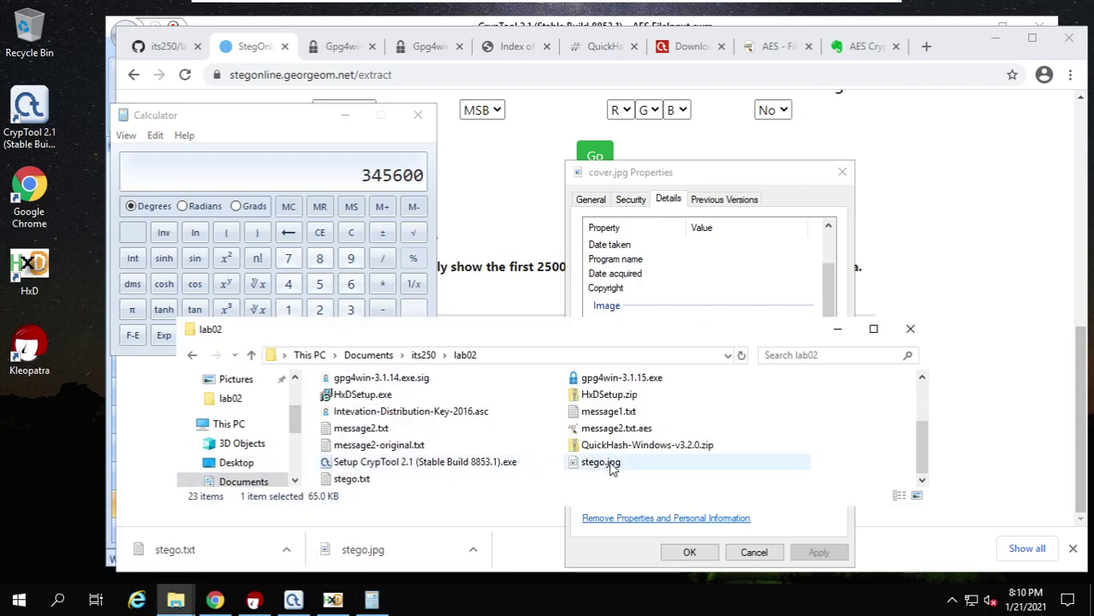
{"action": "right_click", "coordinate": [348, 484]}
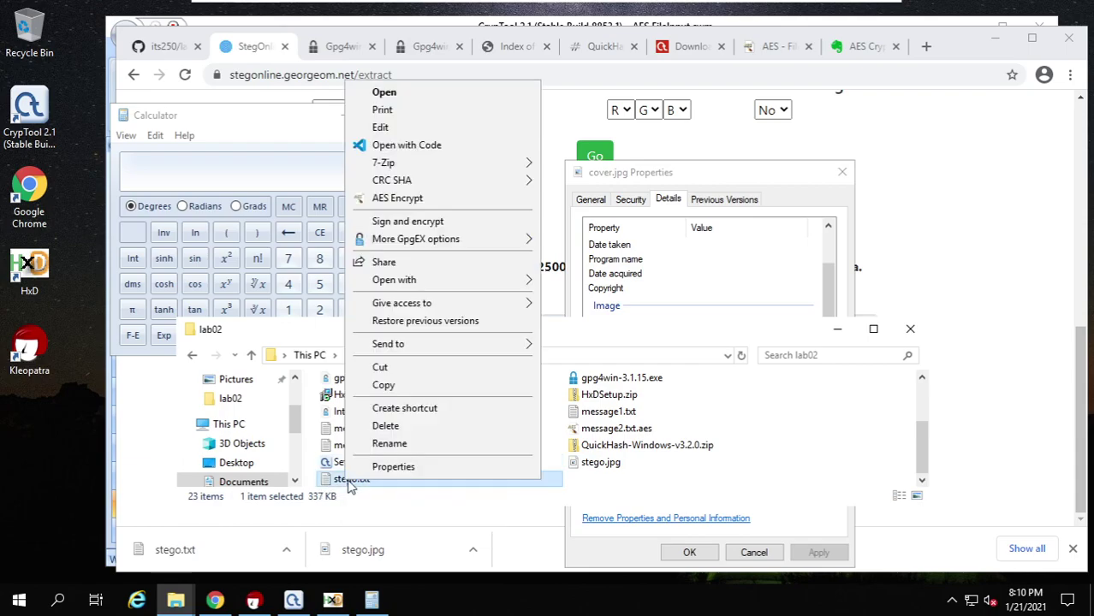
{"action": "left_click", "coordinate": [422, 471]}
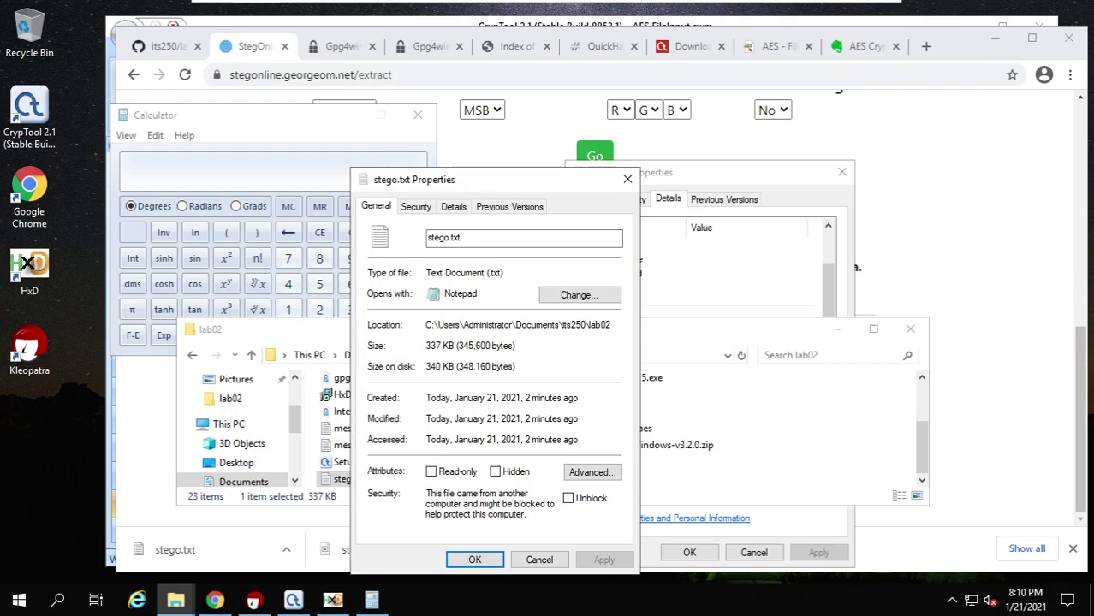
{"action": "left_click_drag", "start_coordinate": [486, 180], "coordinate": [628, 153]}
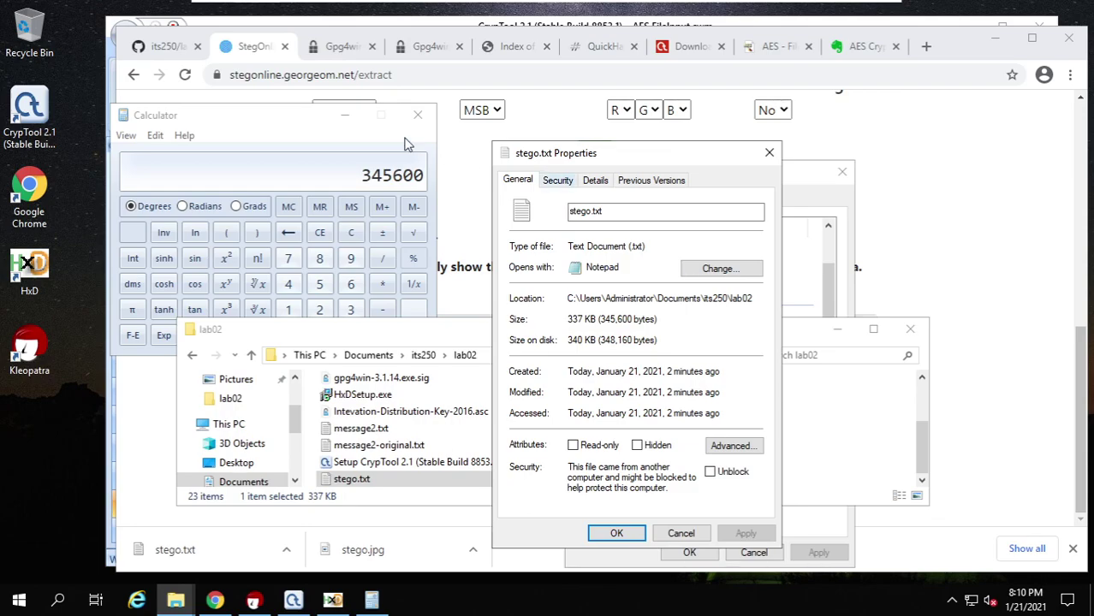
Return to the lab02 instructions on GitHub and read the review question on decrypting between CrypTool 2 and AESCrypt
{"action": "left_click", "coordinate": [155, 53]}
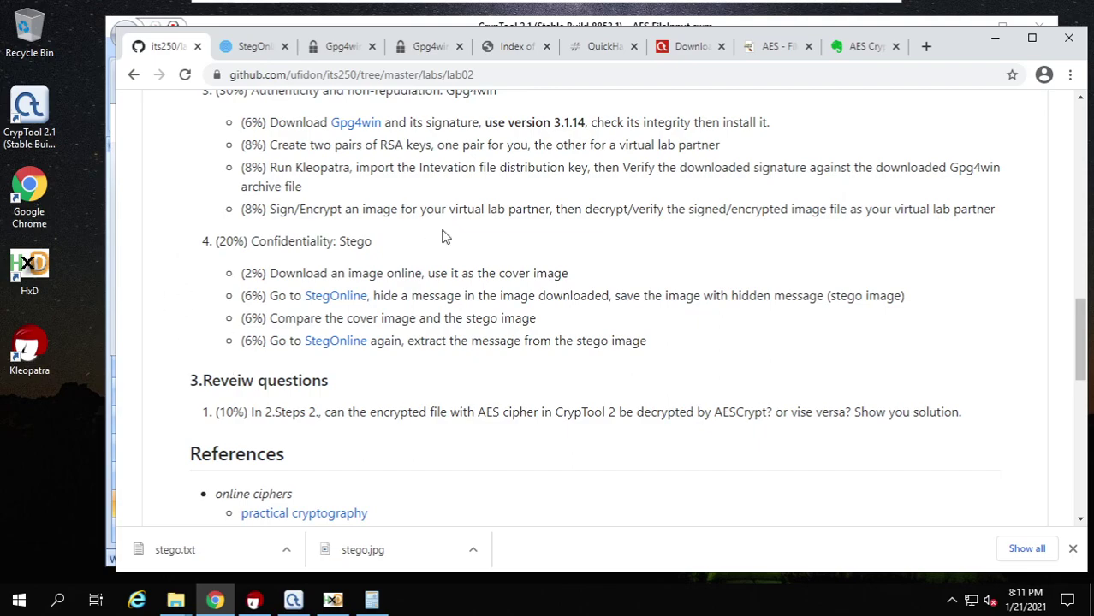
{"action": "scroll", "coordinate": [496, 375], "scroll_direction": "down", "scroll_amount": 1}
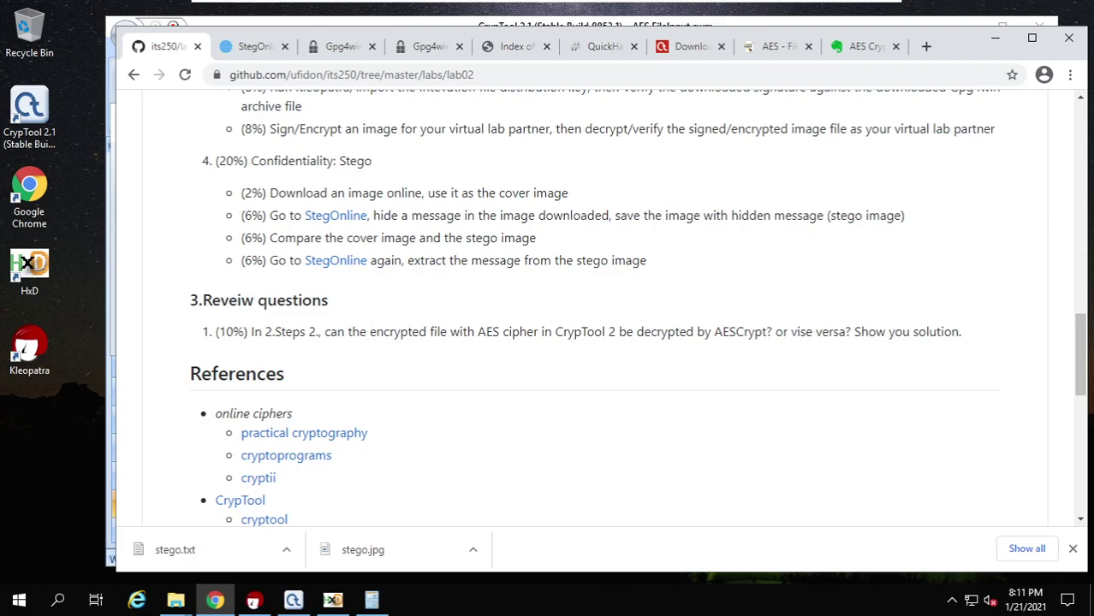
{"action": "left_click_drag", "start_coordinate": [555, 332], "coordinate": [615, 332]}
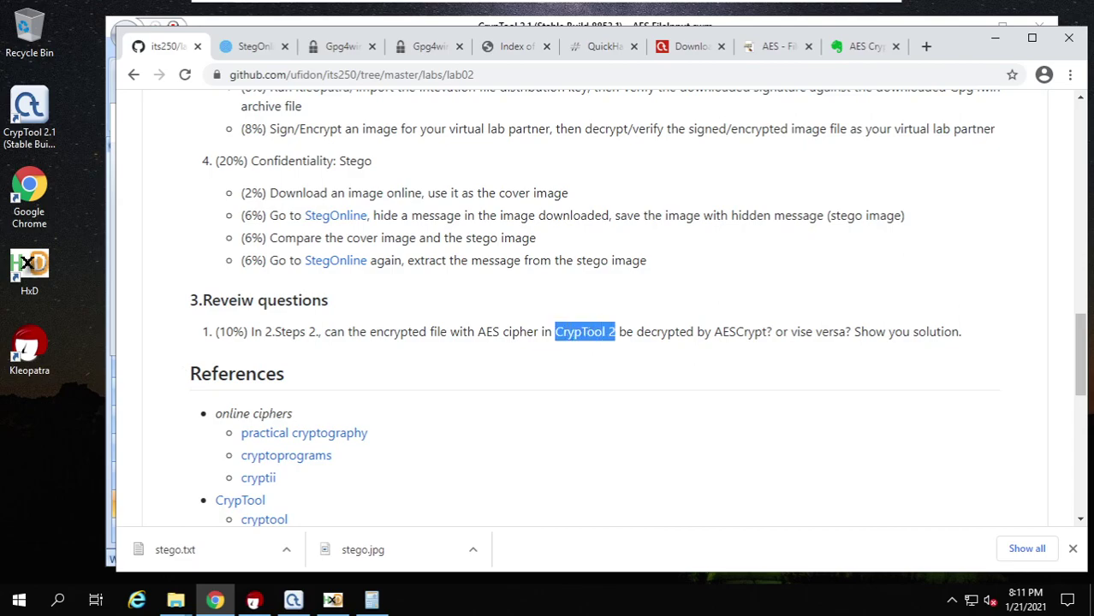
{"action": "left_click", "coordinate": [617, 354]}
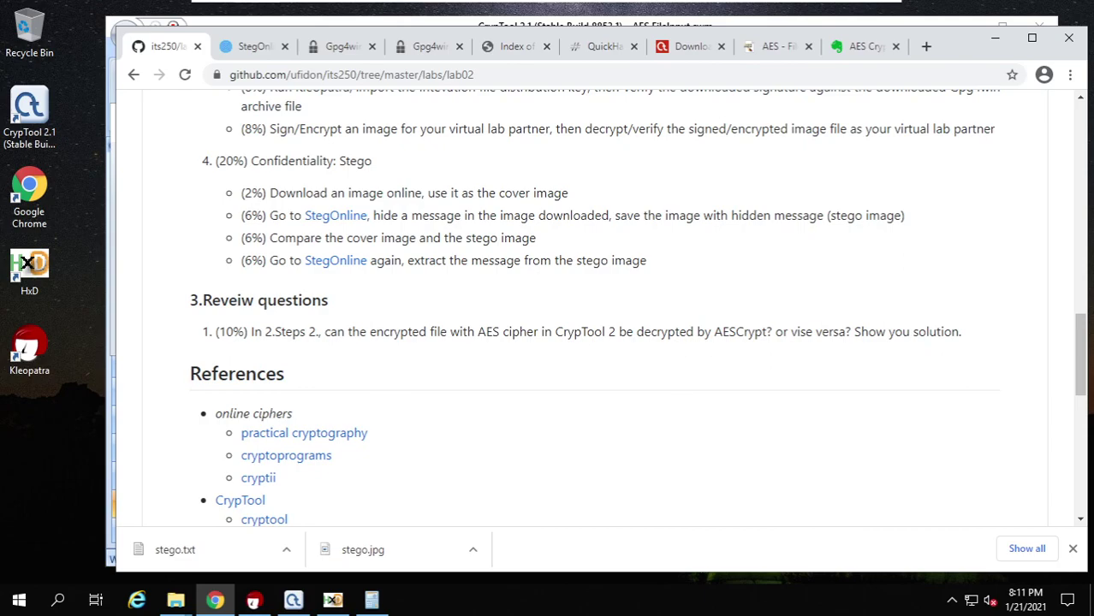
{"action": "left_click_drag", "start_coordinate": [714, 332], "coordinate": [744, 334]}
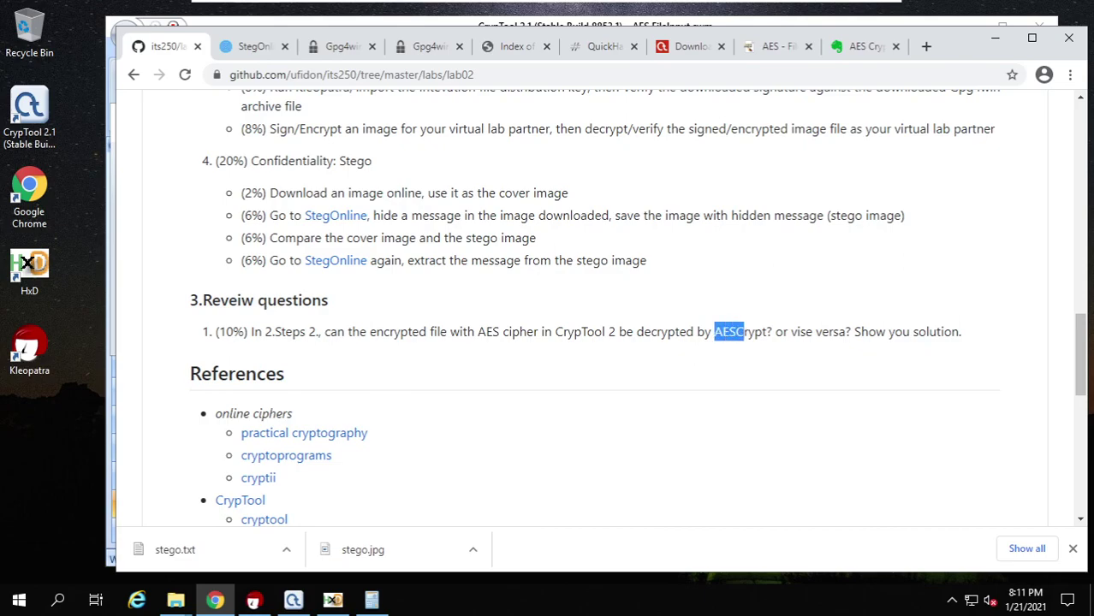
{"action": "left_click", "coordinate": [746, 358]}
{"action": "left_click_drag", "start_coordinate": [476, 332], "coordinate": [616, 335]}
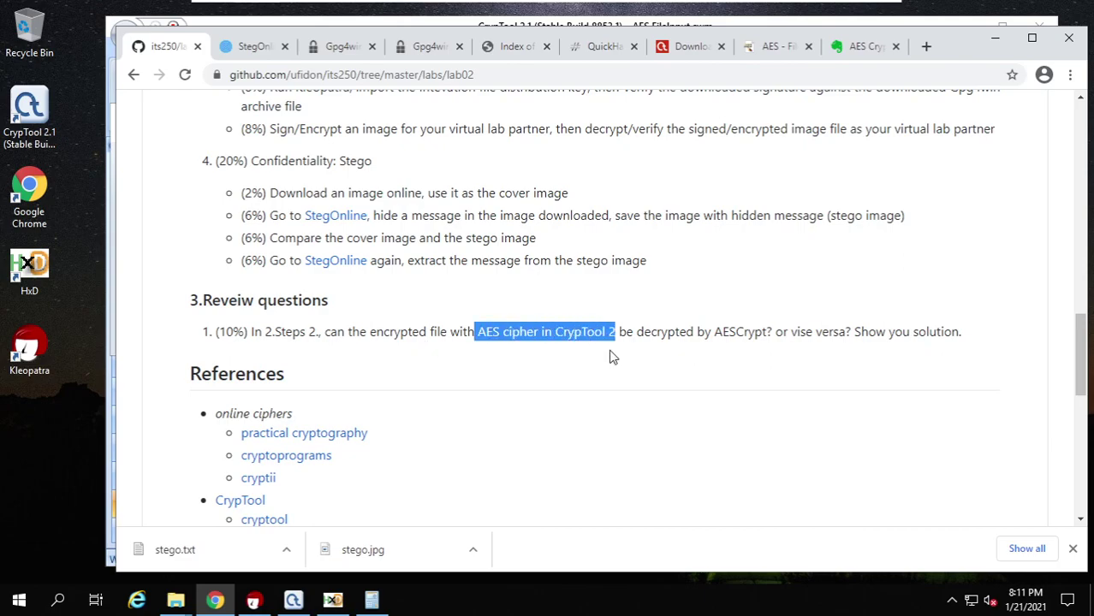
Open the AES Crypt file format page and highlight "Encrypted IV and 256-bit AES key" in the octet layout
{"action": "left_click", "coordinate": [611, 355]}
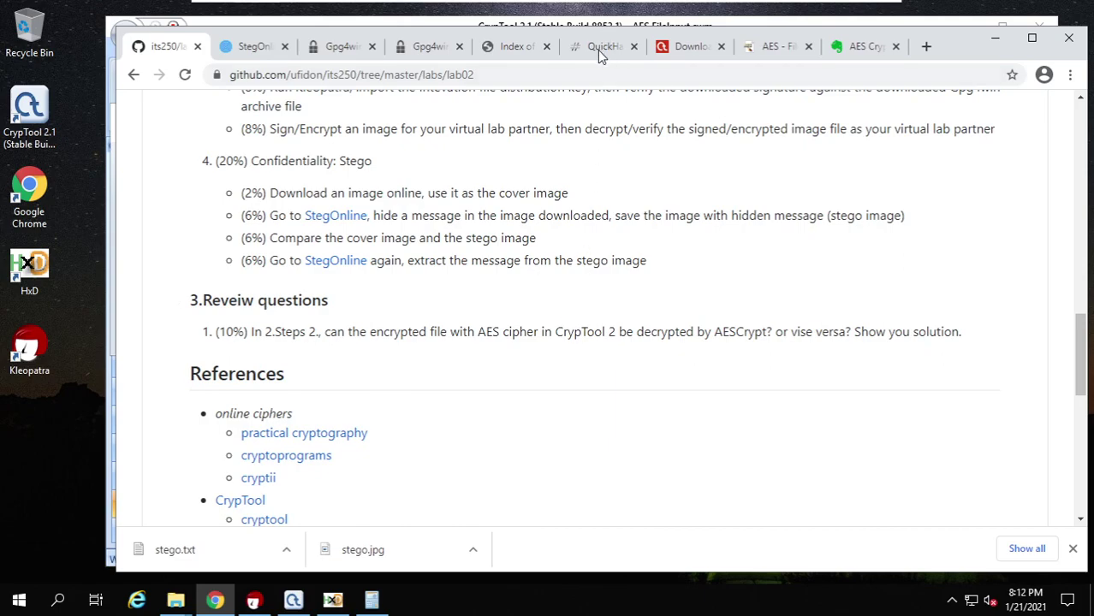
{"action": "left_click", "coordinate": [760, 51]}
{"action": "scroll", "coordinate": [590, 320], "scroll_direction": "down", "scroll_amount": 7}
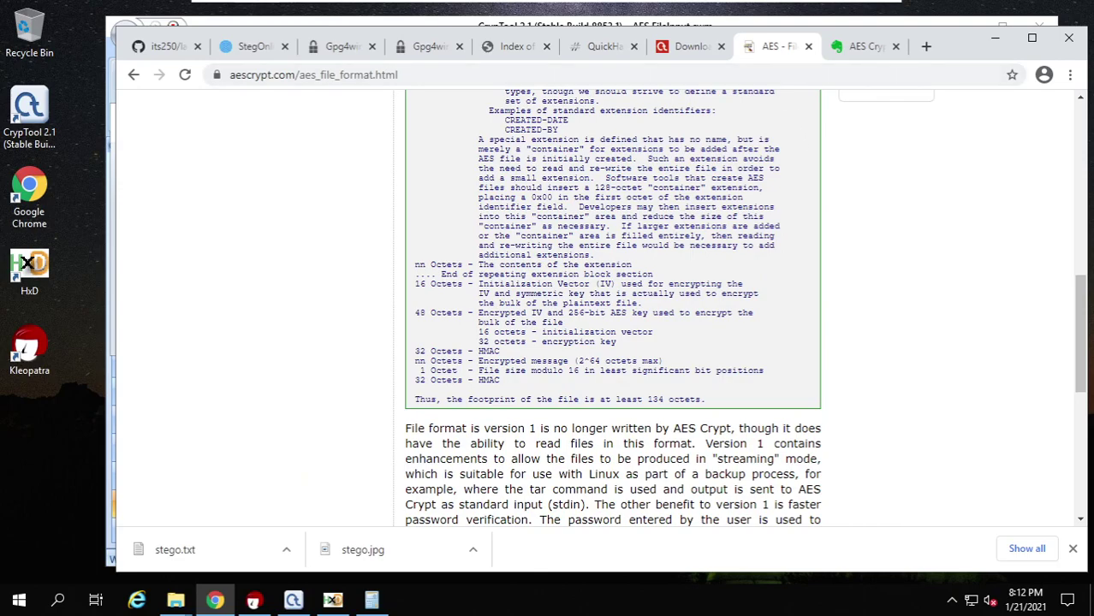
{"action": "left_click_drag", "start_coordinate": [477, 313], "coordinate": [649, 313]}
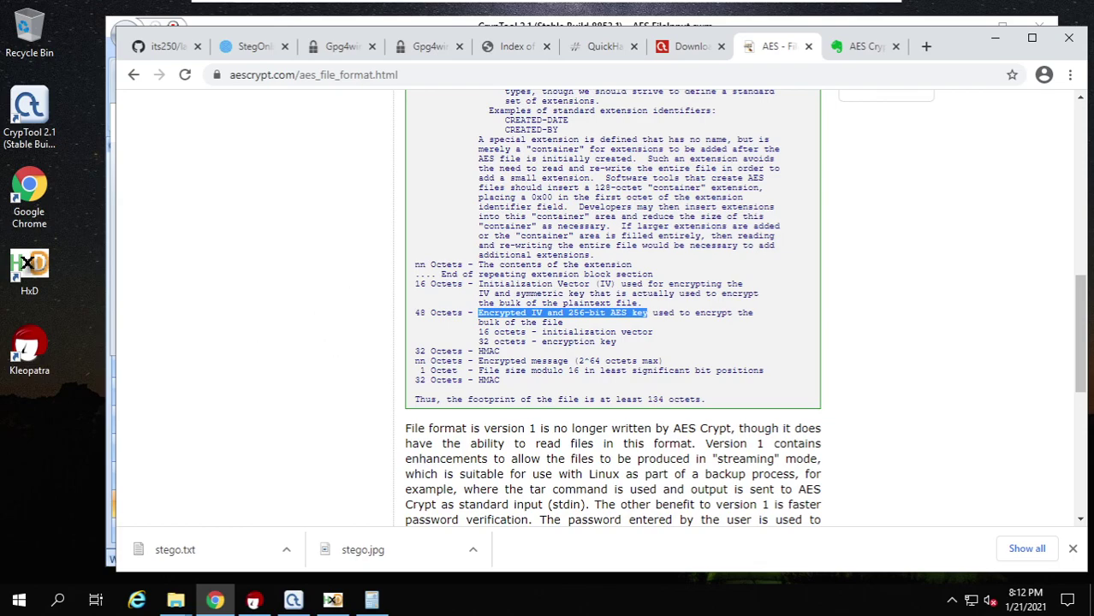
Switch to CrypTool 2 and expand the AES component to examine its action, key size, chaining mode and padding mode
{"action": "left_click", "coordinate": [293, 600]}
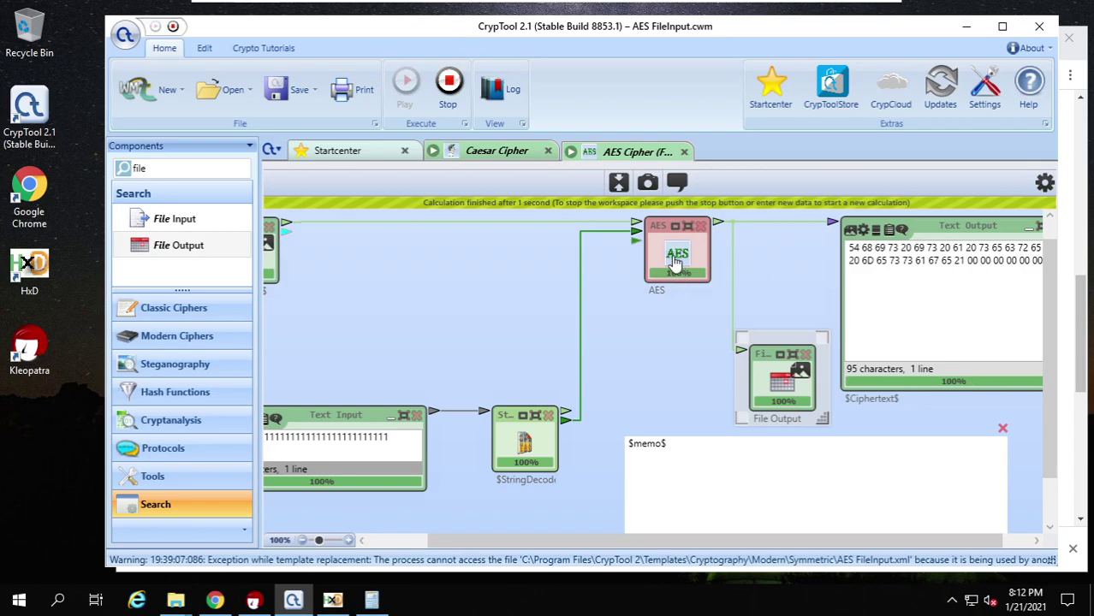
{"action": "left_click", "coordinate": [675, 227]}
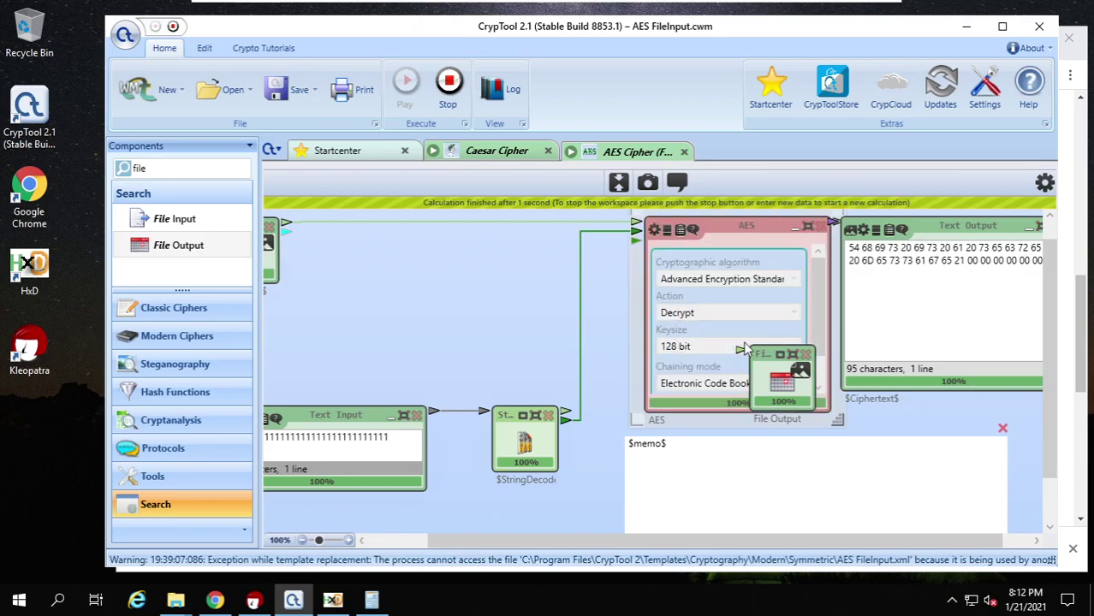
{"action": "left_click", "coordinate": [775, 369]}
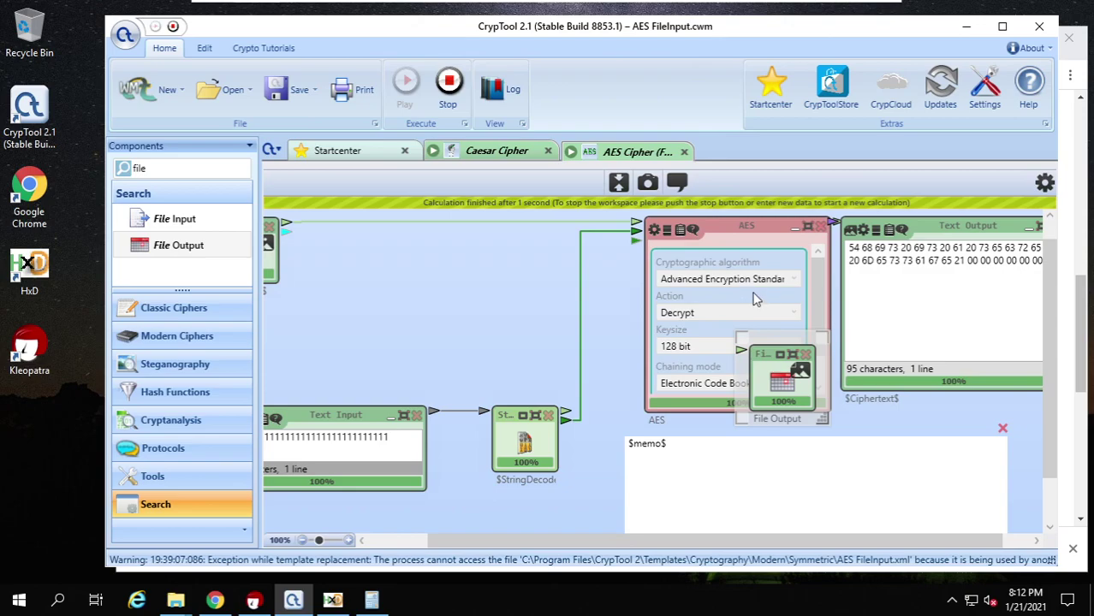
{"action": "scroll", "coordinate": [710, 299], "scroll_direction": "down", "scroll_amount": 1}
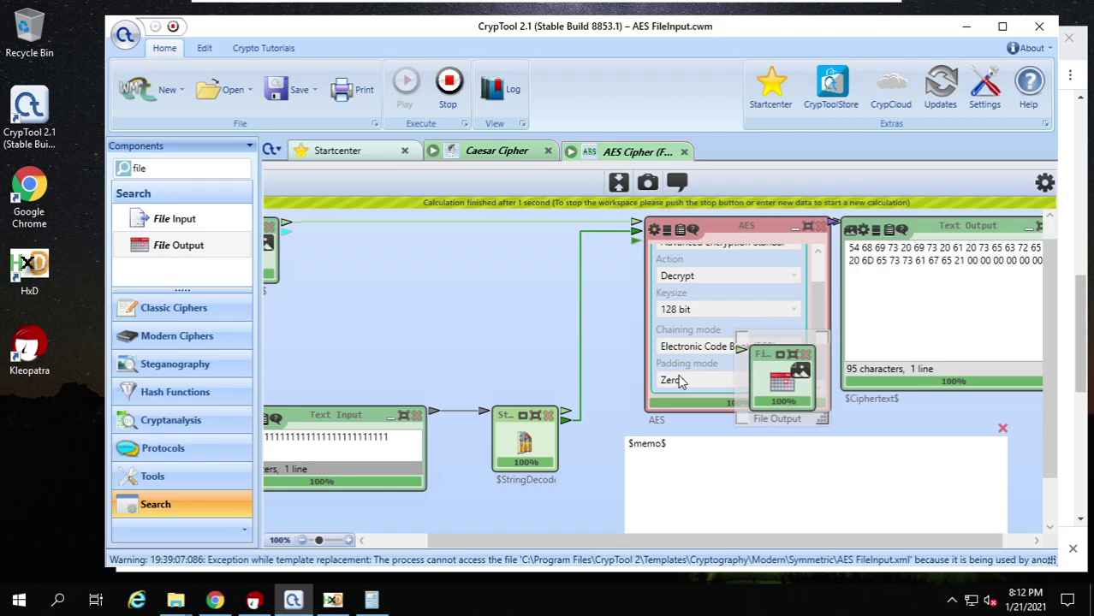
Switch back to Chrome and return to the review question in the lab02 instructions on GitHub
{"action": "mouse_move", "coordinate": [219, 603]}
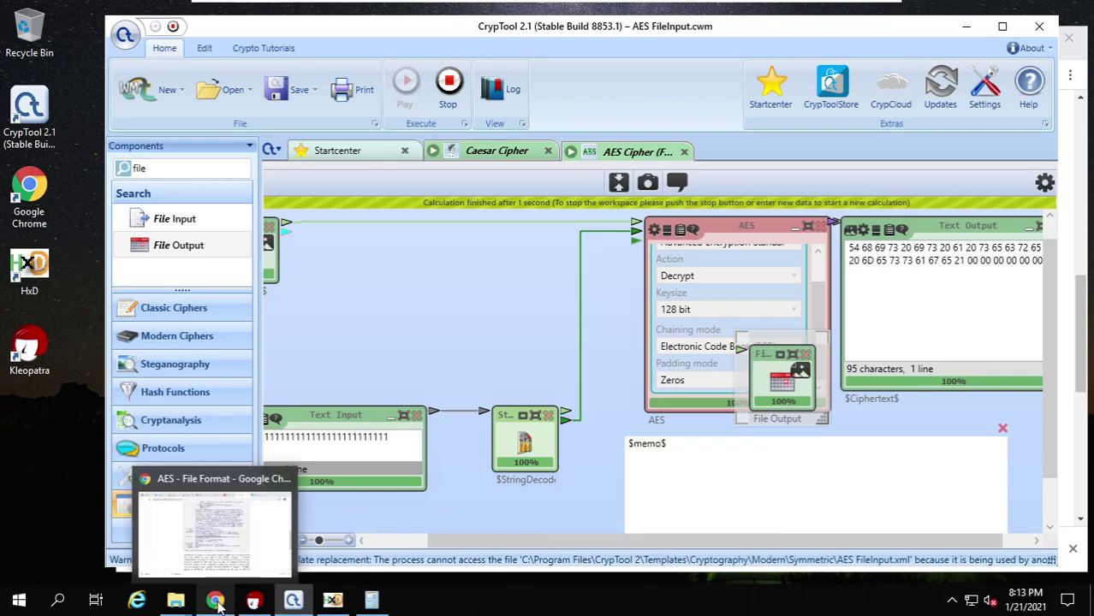
{"action": "mouse_move", "coordinate": [175, 604]}
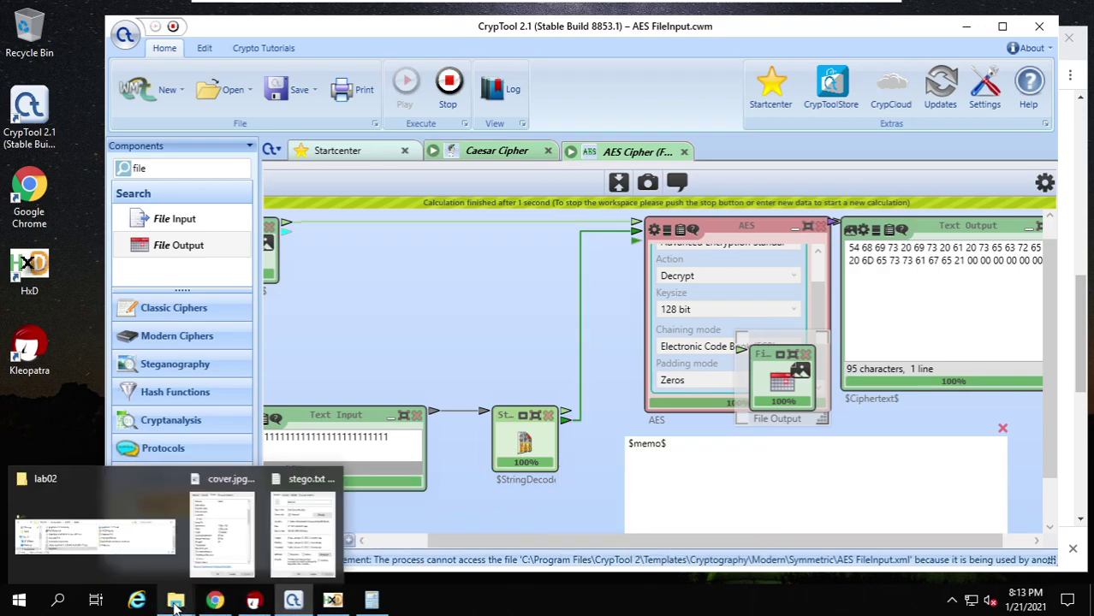
{"action": "left_click", "coordinate": [215, 603]}
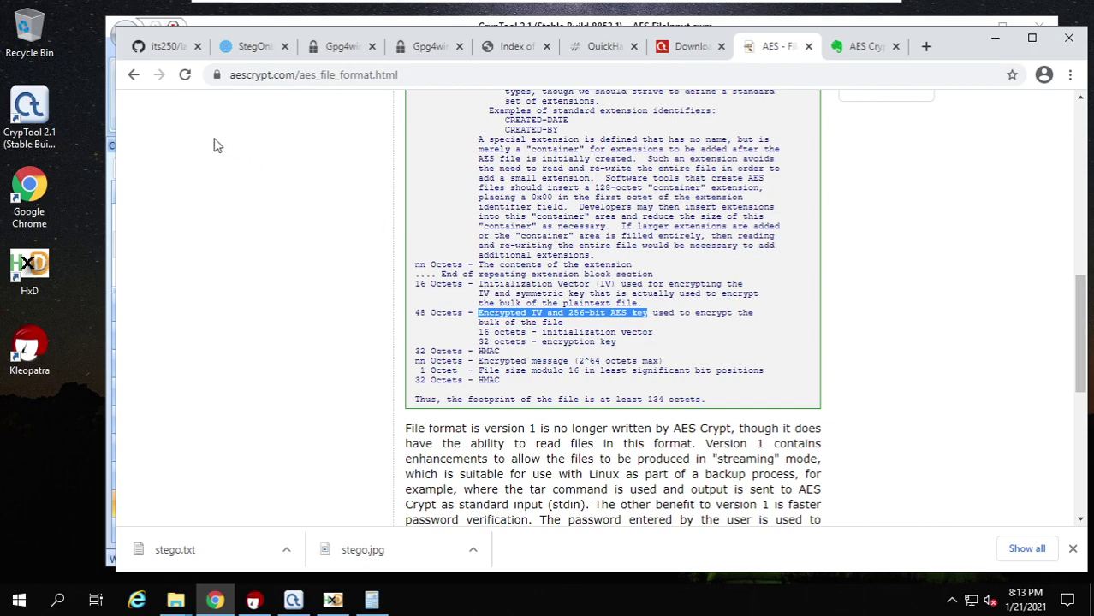
{"action": "left_click", "coordinate": [167, 49]}
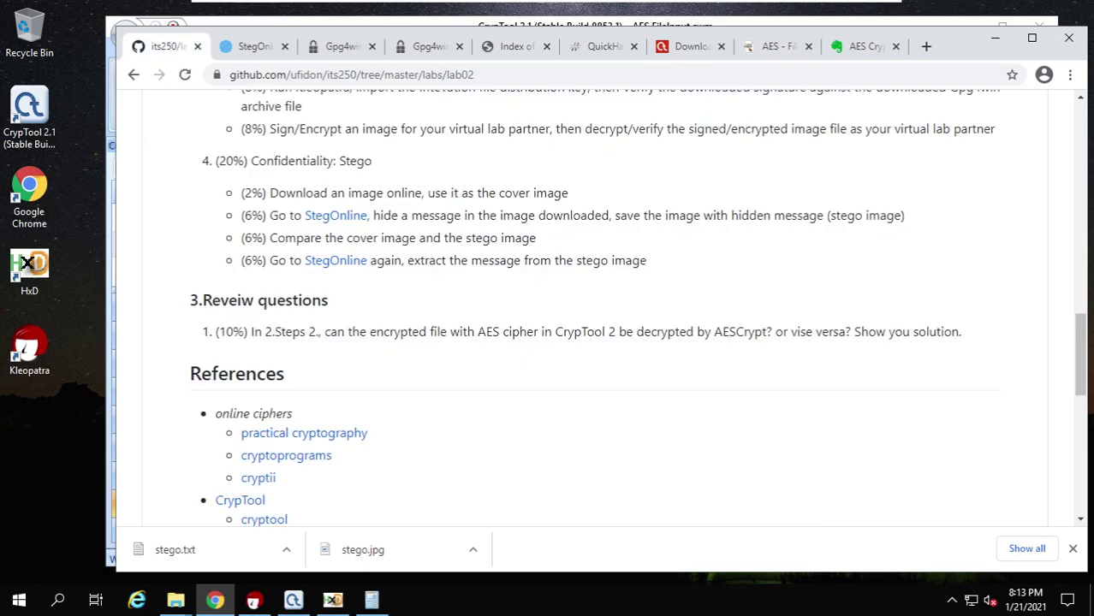